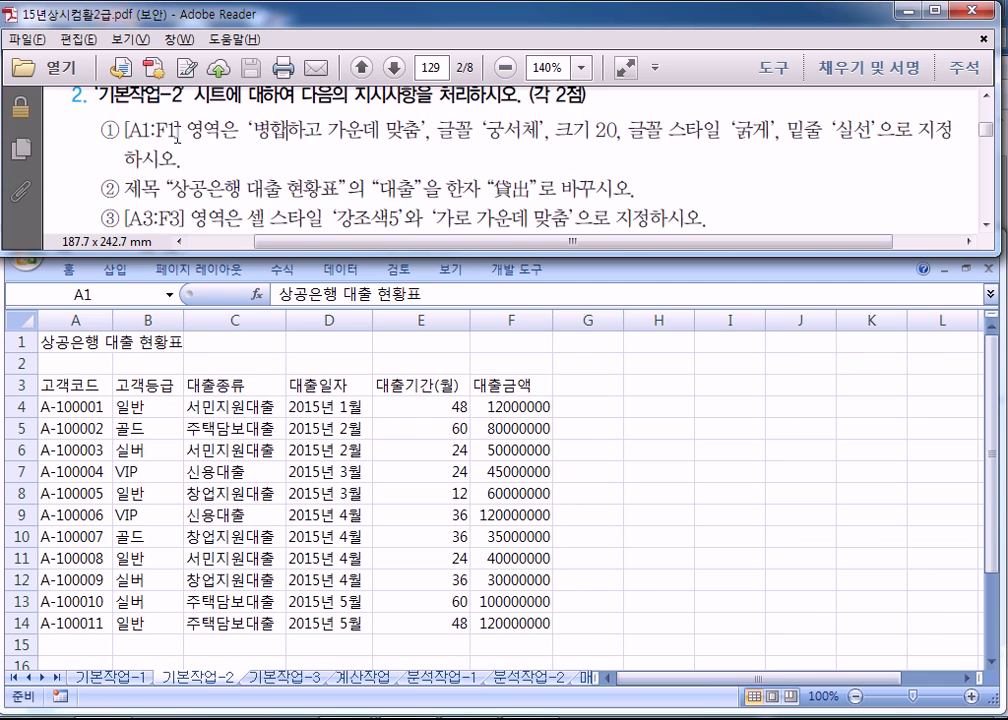
Merge and center the title across cells A1:F1
{"action": "left_click", "coordinate": [68, 343]}
{"action": "left_click_drag", "start_coordinate": [113, 343], "coordinate": [500, 347]}
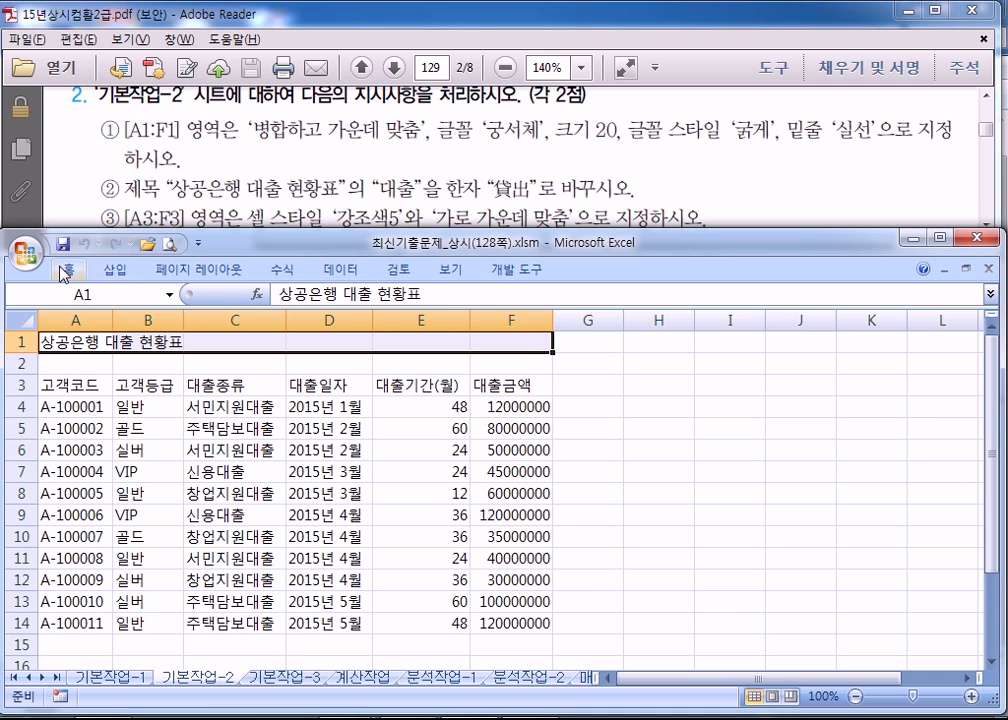
{"action": "left_click", "coordinate": [115, 276]}
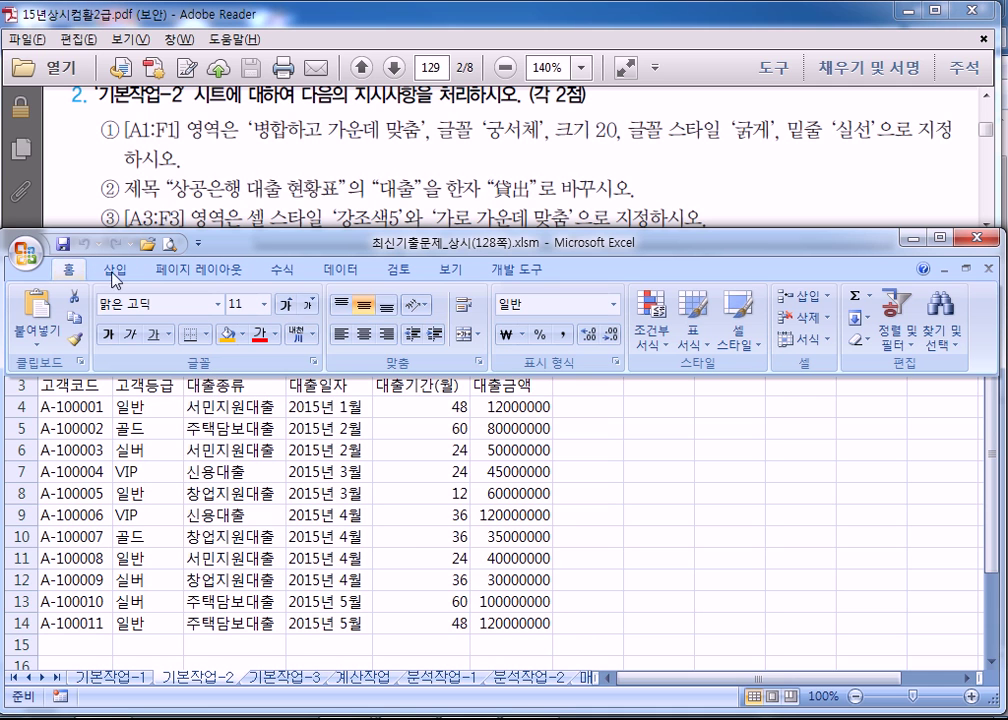
{"action": "left_click", "coordinate": [474, 336]}
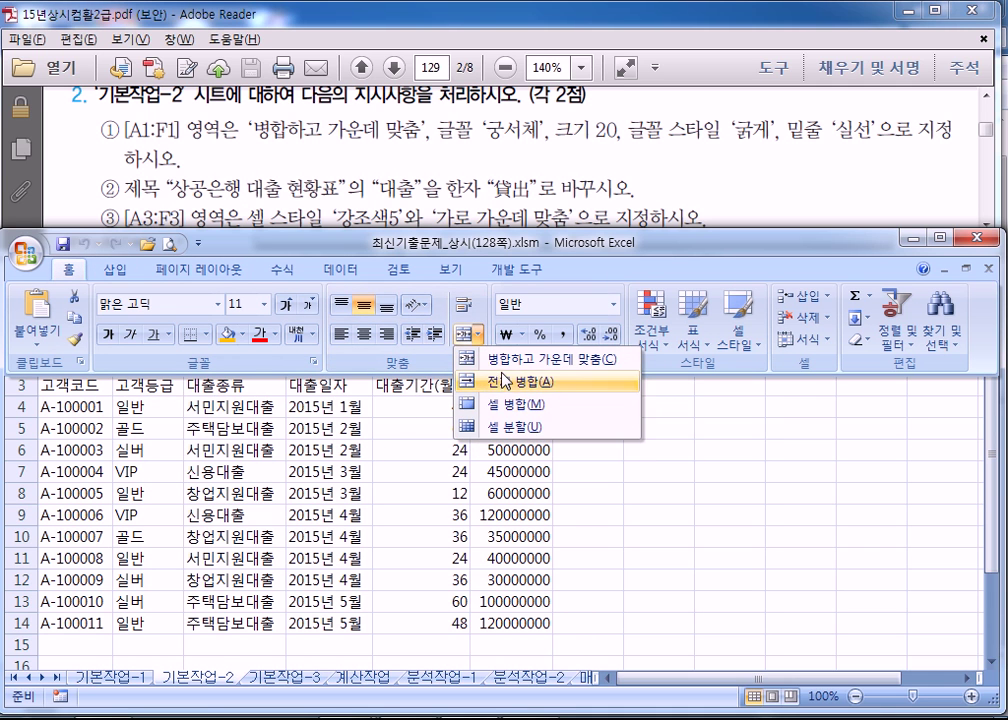
{"action": "left_click", "coordinate": [512, 360]}
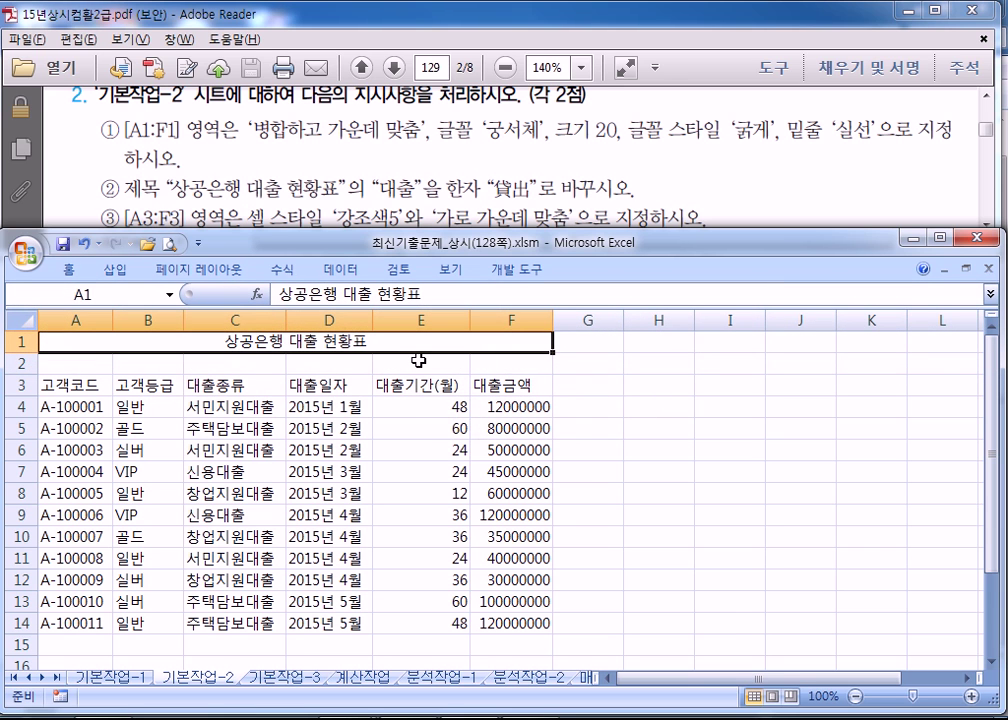
Set the font of the merged title in A1 to 궁서체
{"action": "left_click", "coordinate": [68, 270]}
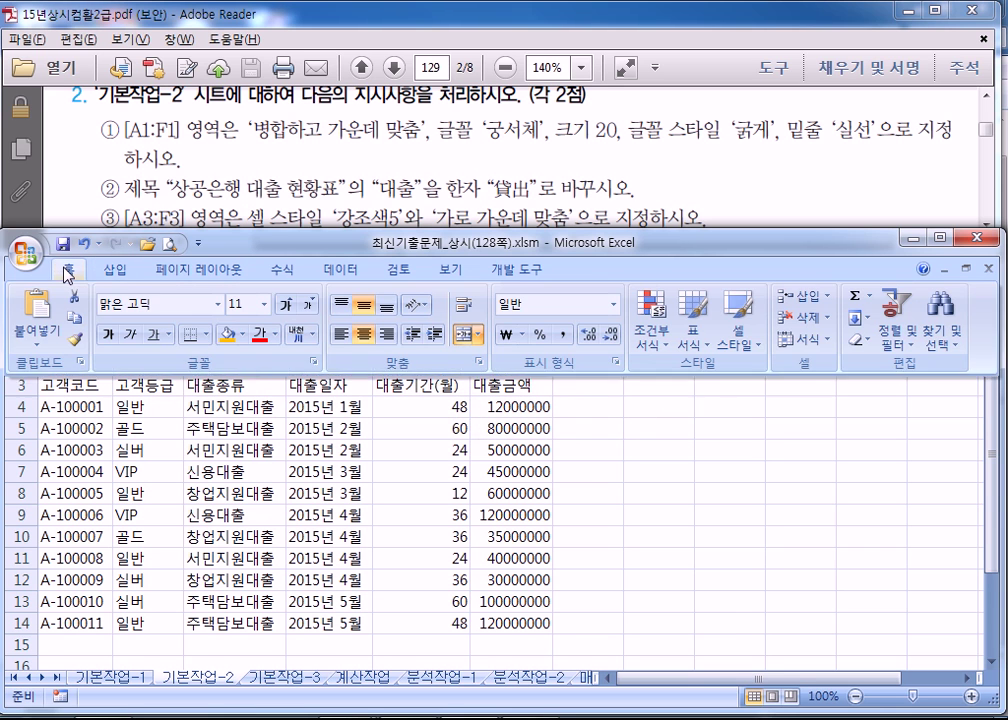
{"action": "double_click", "coordinate": [64, 274]}
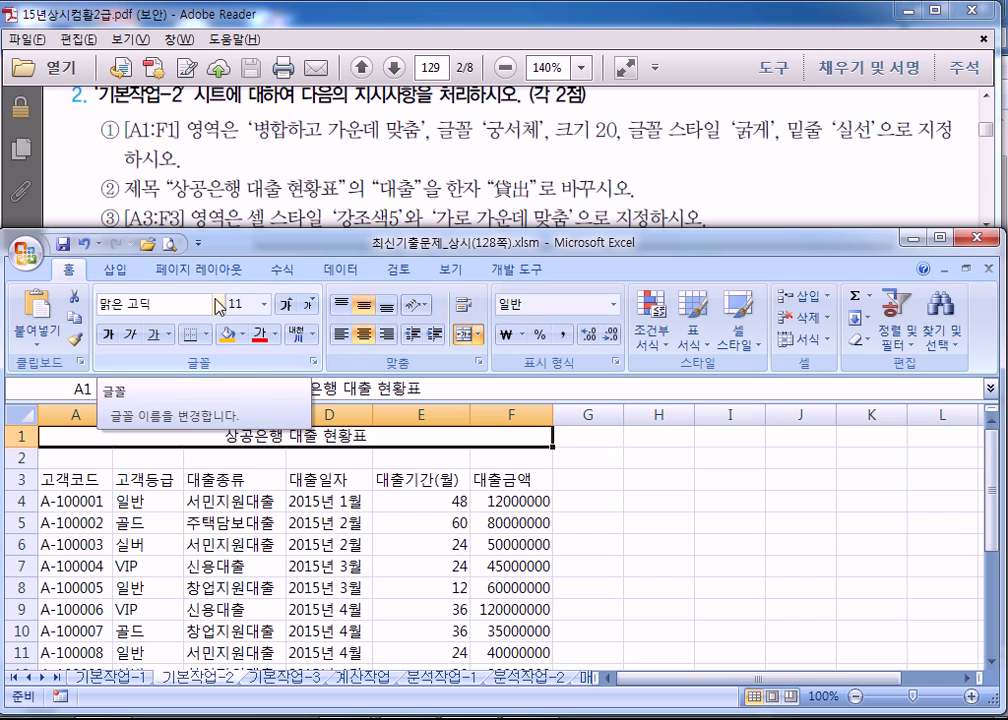
{"action": "left_click", "coordinate": [218, 305]}
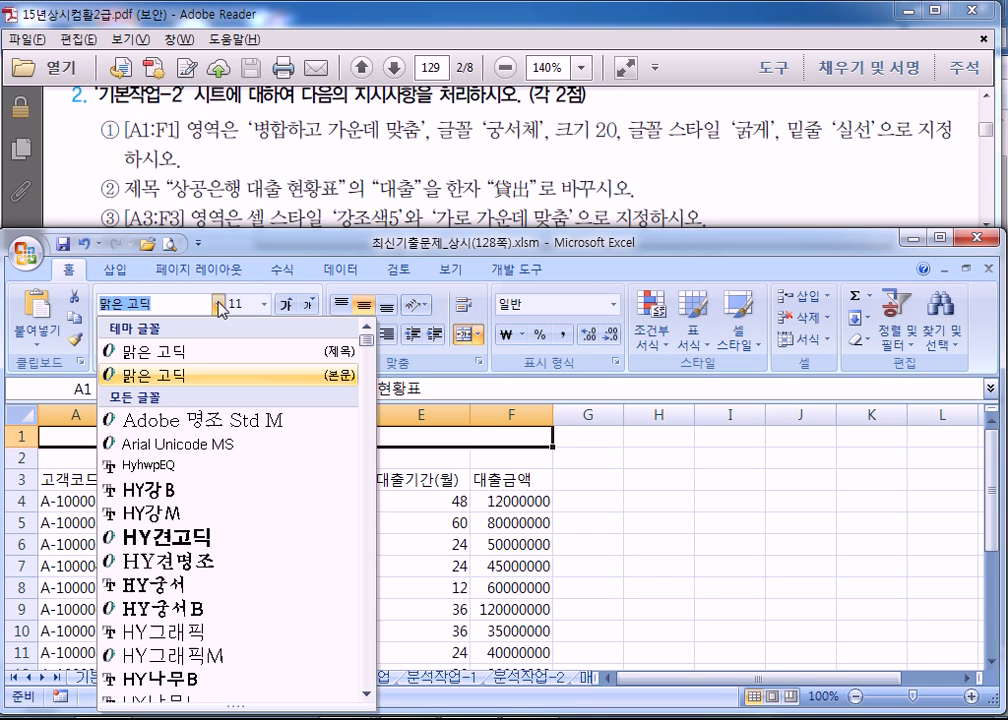
{"action": "scroll", "coordinate": [270, 497], "scroll_direction": "down", "scroll_amount": 9}
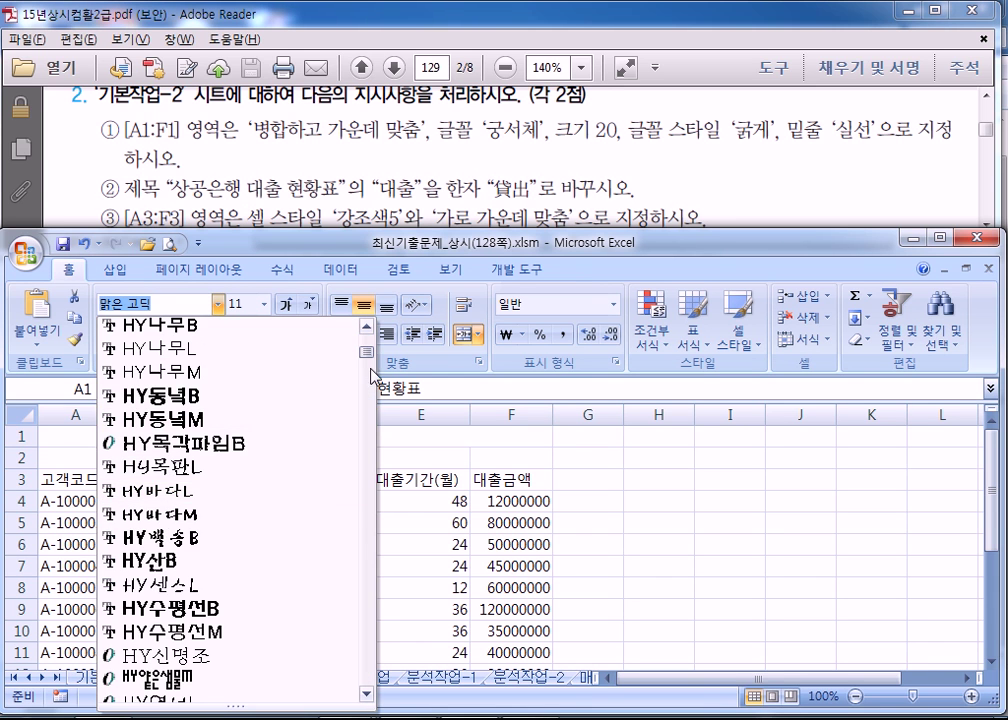
{"action": "mouse_move", "coordinate": [371, 383]}
{"action": "left_mouse_down"}
{"action": "mouse_move", "coordinate": [371, 408]}
{"action": "mouse_move", "coordinate": [369, 379]}
{"action": "left_mouse_up"}
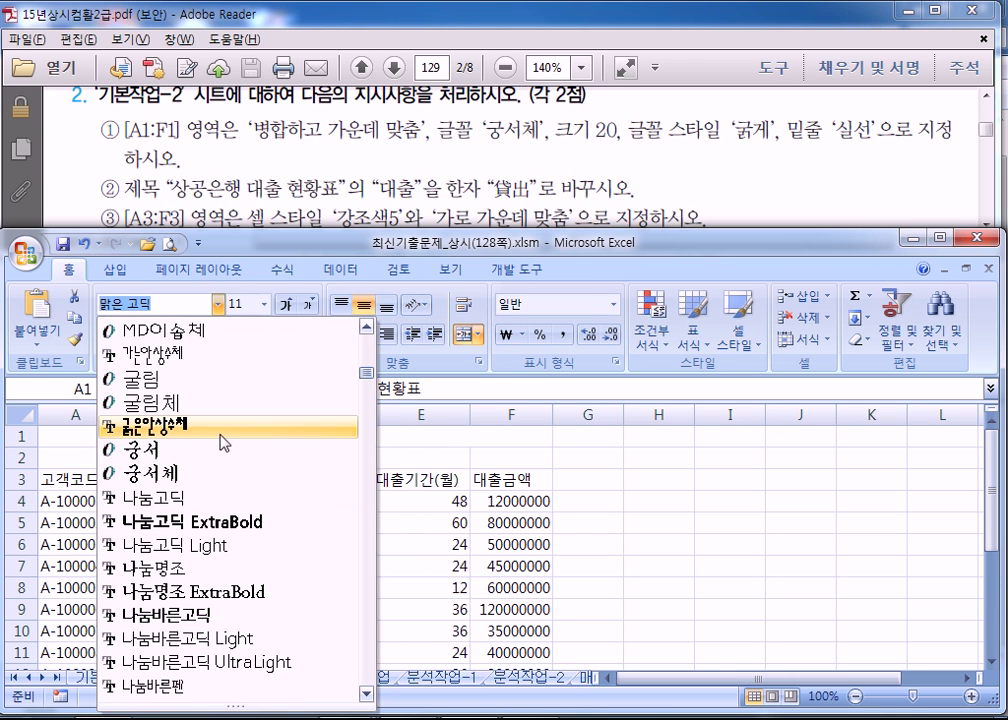
{"action": "left_click", "coordinate": [163, 476]}
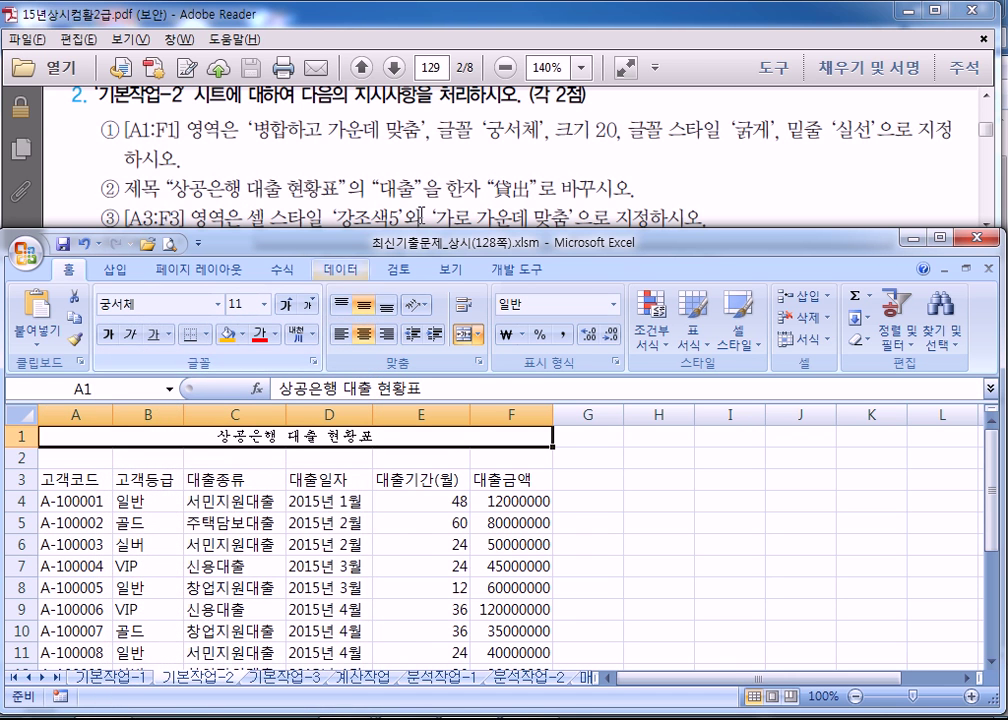
Increase the title's font size to 20 and make it bold with a single underline
{"action": "left_click", "coordinate": [284, 304]}
{"action": "left_click", "coordinate": [284, 304]}
{"action": "left_click", "coordinate": [284, 304]}
{"action": "left_click", "coordinate": [284, 304]}
{"action": "left_click", "coordinate": [284, 304]}
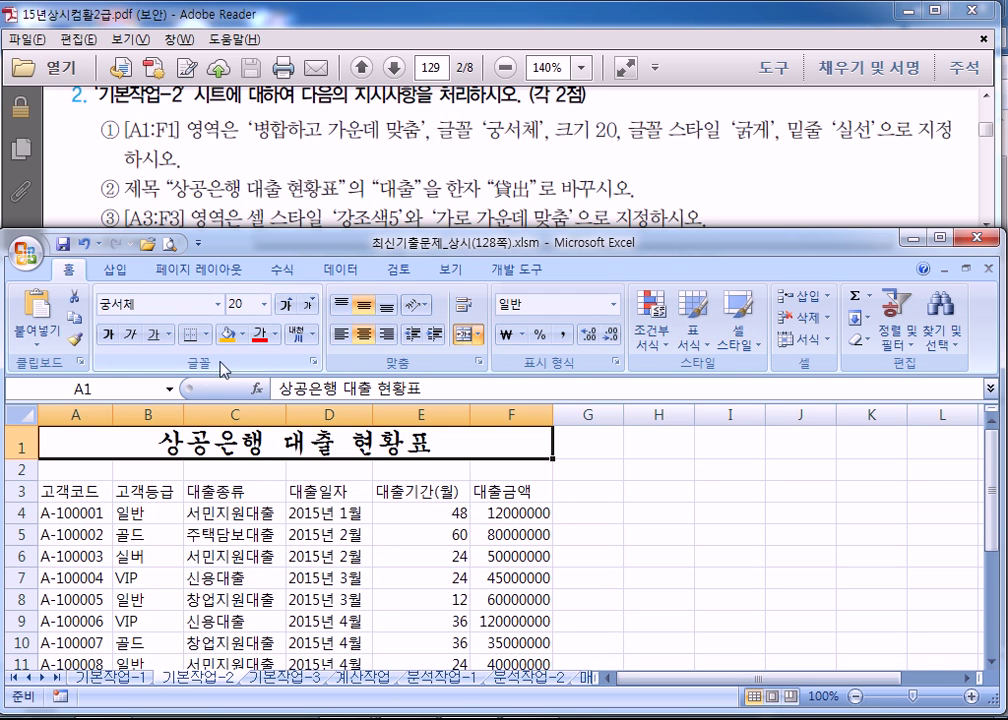
{"action": "left_click", "coordinate": [112, 336]}
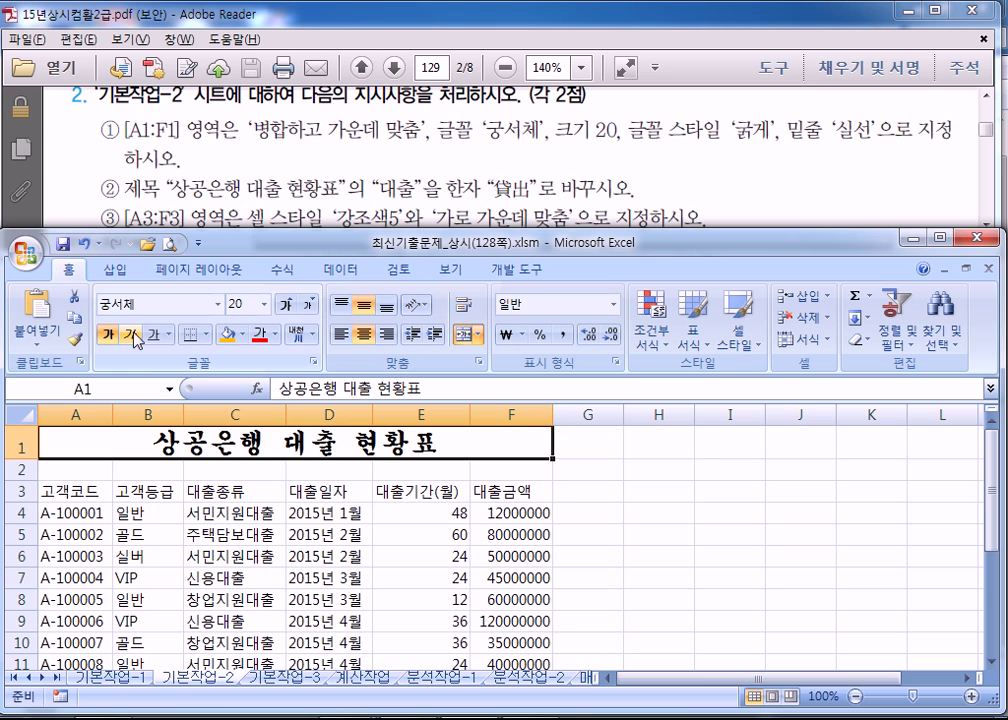
{"action": "left_click", "coordinate": [155, 337]}
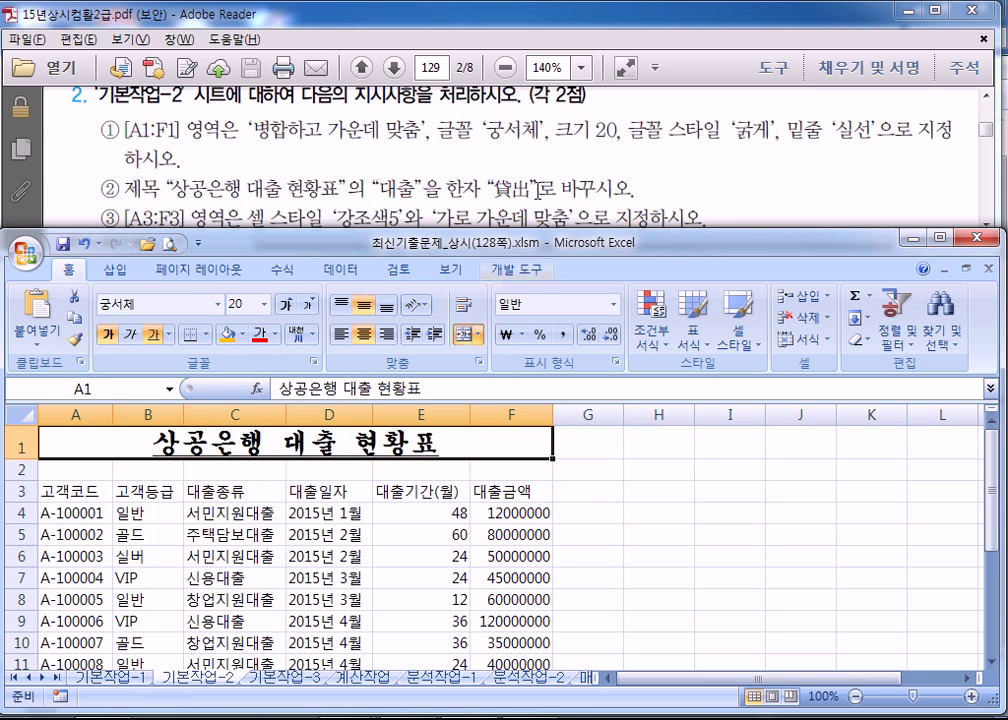
Convert the word 대출 in the A1 title to the Hanja 貸出
{"action": "left_click", "coordinate": [422, 150]}
{"action": "scroll", "coordinate": [538, 190], "scroll_direction": "down", "scroll_amount": 1}
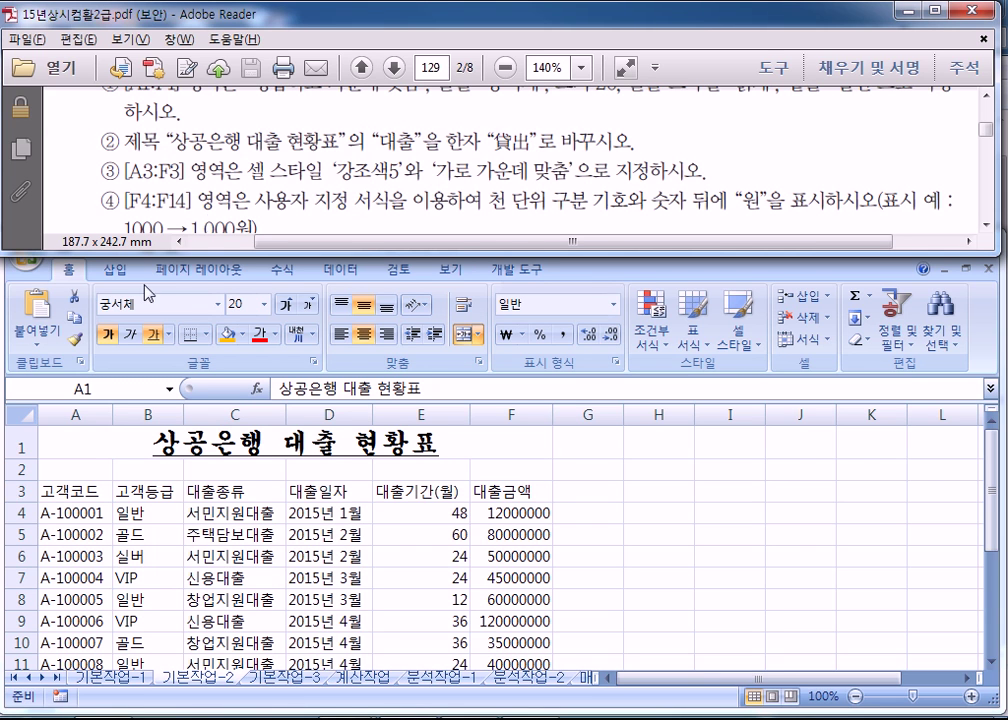
{"action": "left_click", "coordinate": [70, 268]}
{"action": "double_click", "coordinate": [74, 272]}
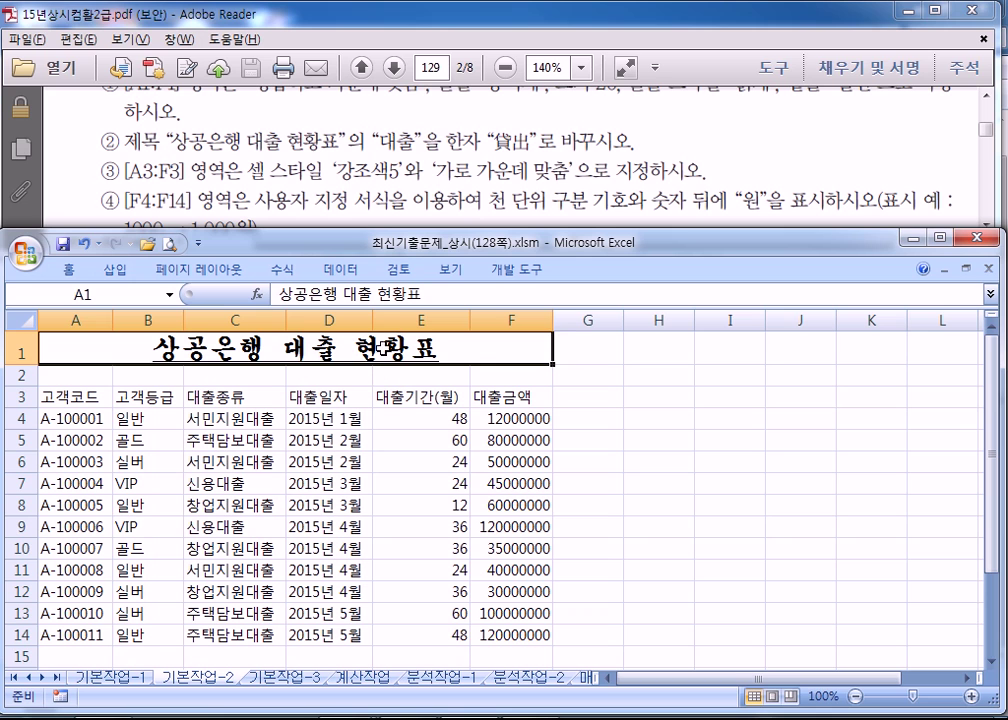
{"action": "double_click", "coordinate": [329, 345]}
{"action": "left_click_drag", "start_coordinate": [353, 350], "coordinate": [284, 350]}
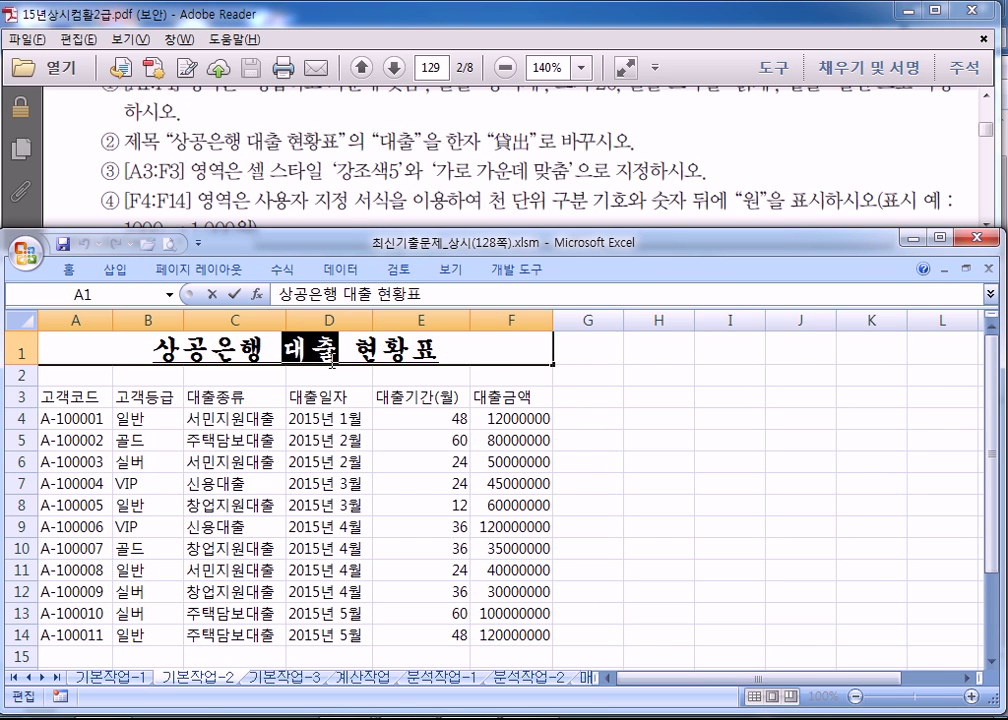
{"action": "key", "text": "Hangul_Hanja"}
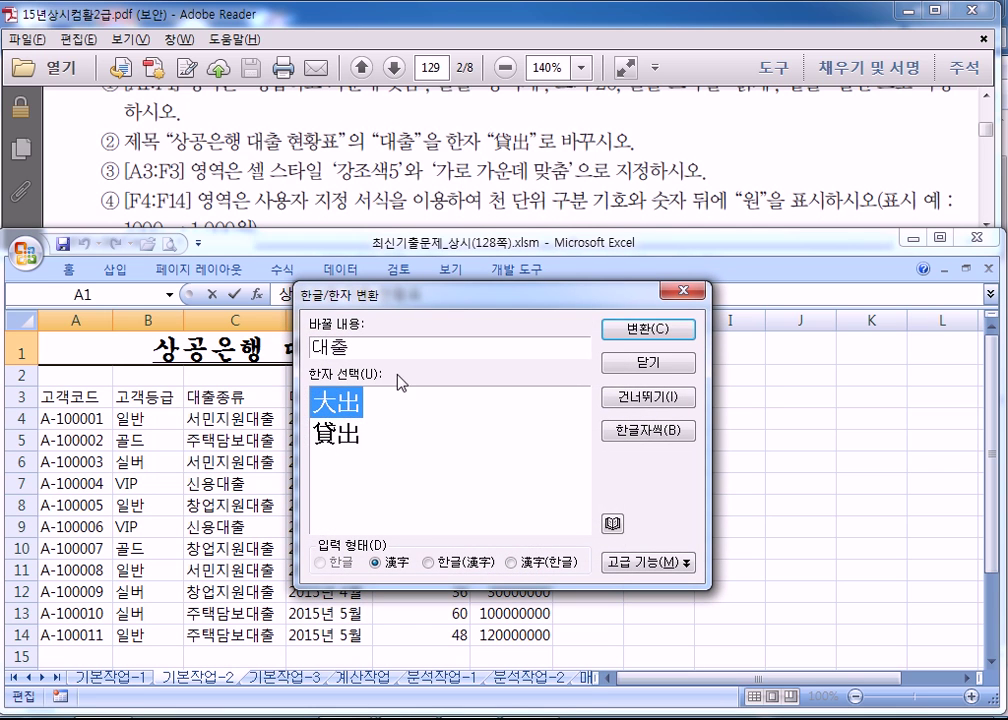
{"action": "left_click", "coordinate": [345, 437]}
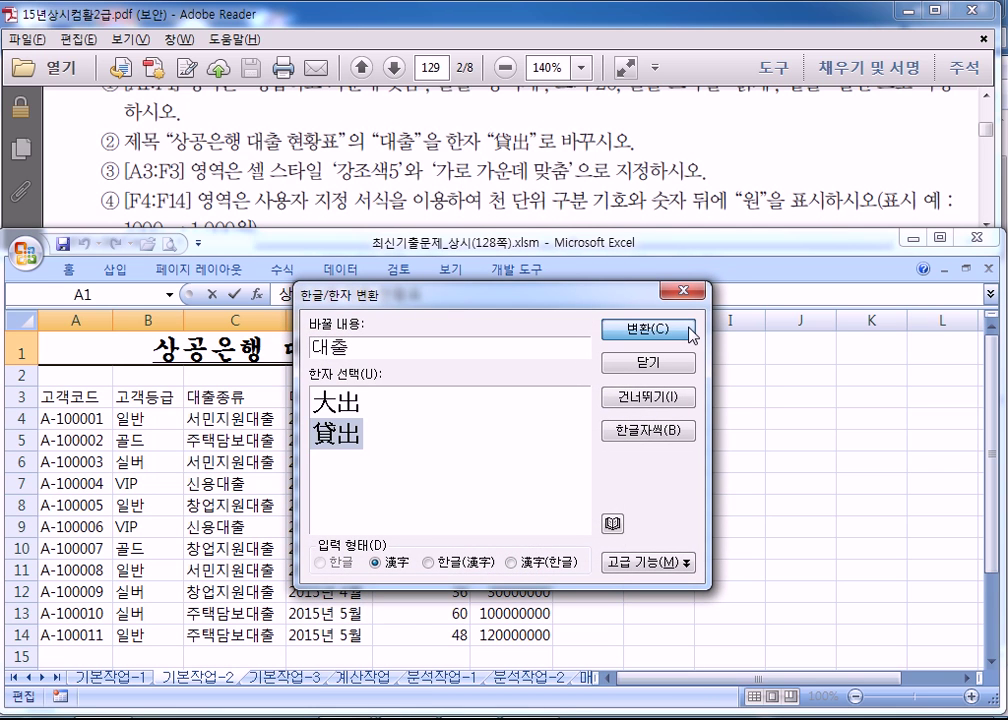
{"action": "left_click", "coordinate": [686, 330]}
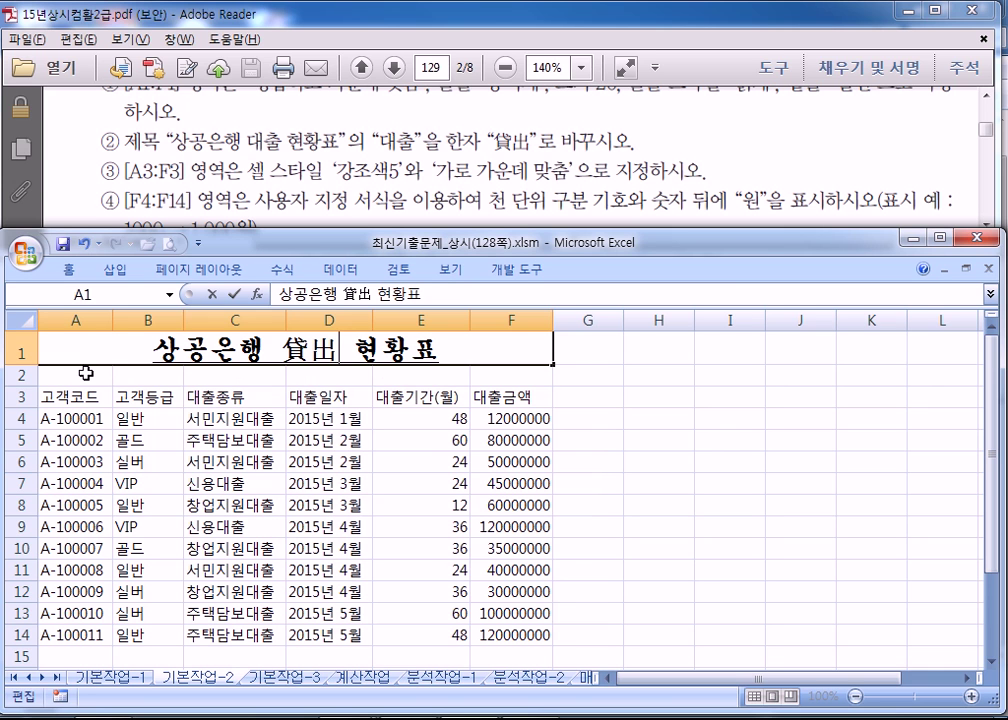
Apply the cell style 강조색5 to the header cells A3:F3
{"action": "left_click_drag", "start_coordinate": [45, 397], "coordinate": [524, 405]}
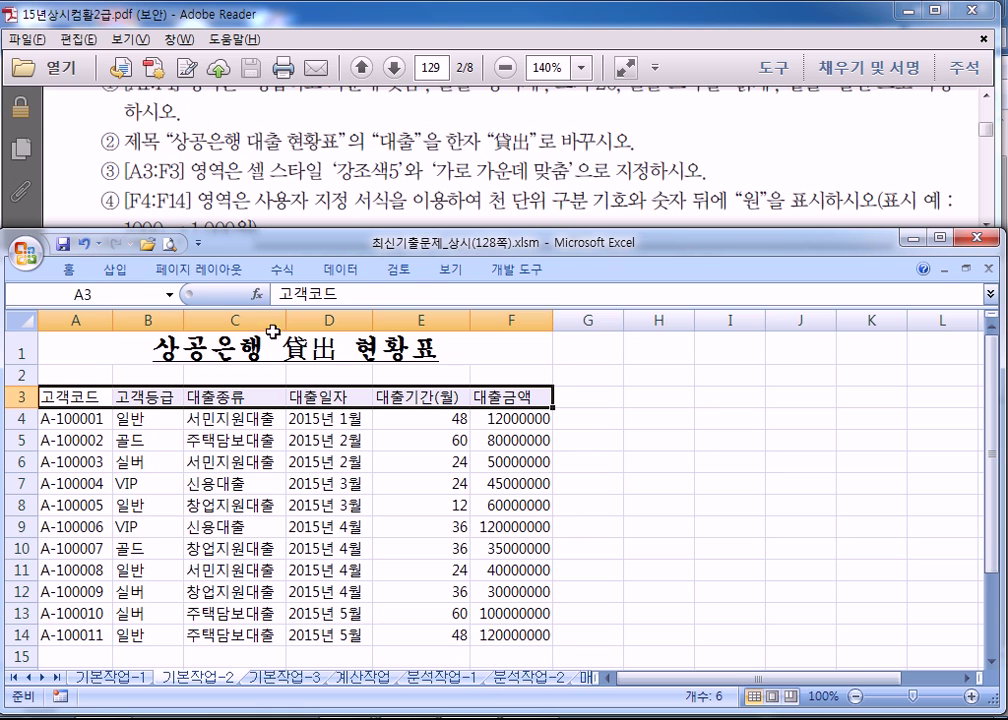
{"action": "left_click", "coordinate": [68, 270]}
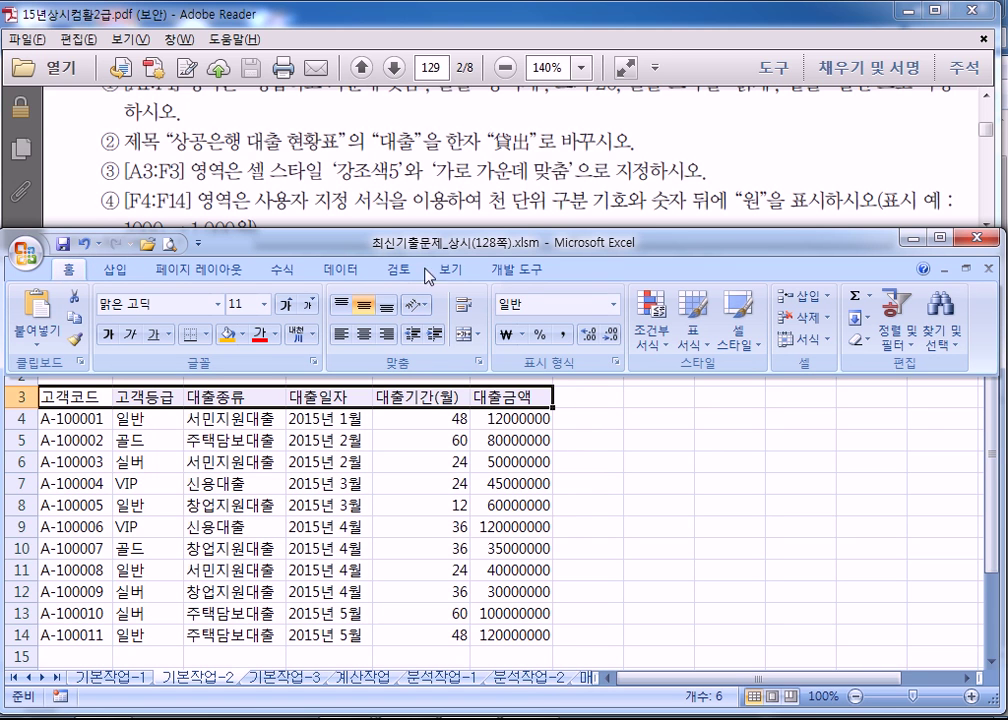
{"action": "left_click", "coordinate": [738, 338]}
{"action": "scroll", "coordinate": [608, 545], "scroll_direction": "down", "scroll_amount": 3}
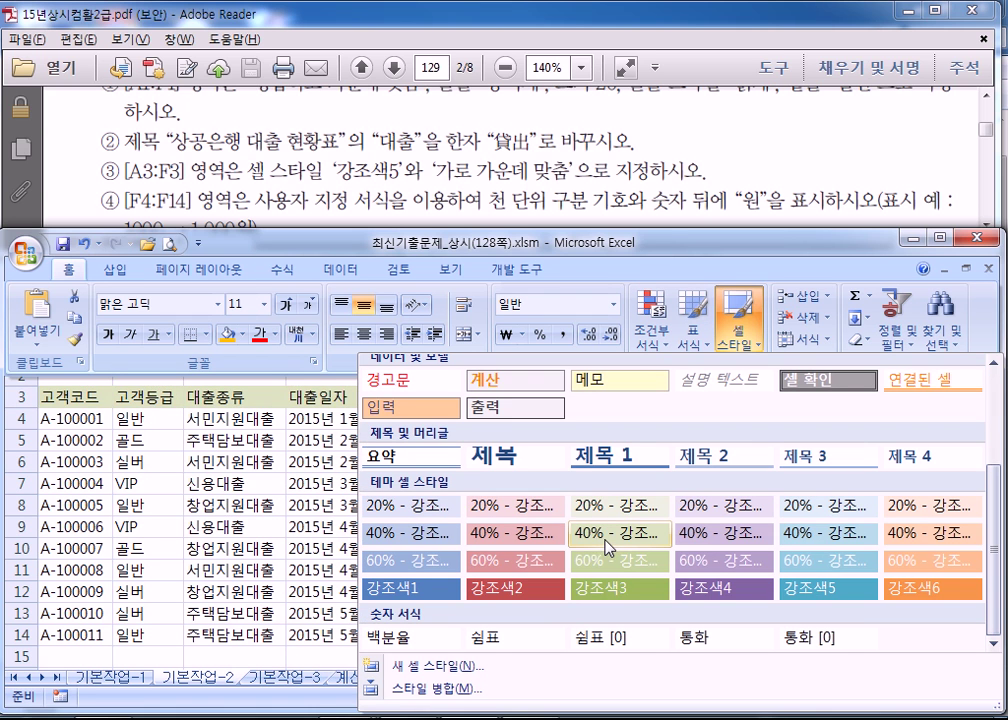
{"action": "left_click", "coordinate": [808, 594]}
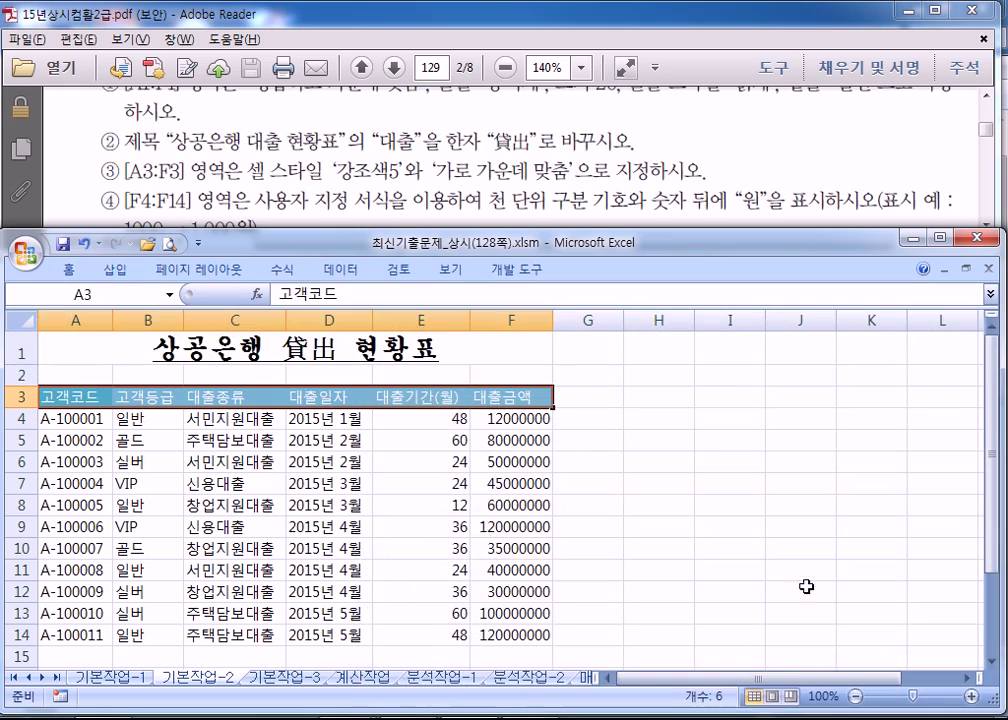
Arrange the windows with a shortened workbook above and an enlarged PDF below, showing instructions ③ to ⑤
{"action": "left_click_drag", "start_coordinate": [386, 248], "coordinate": [355, 485]}
{"action": "key", "text": "alt+Tab"}
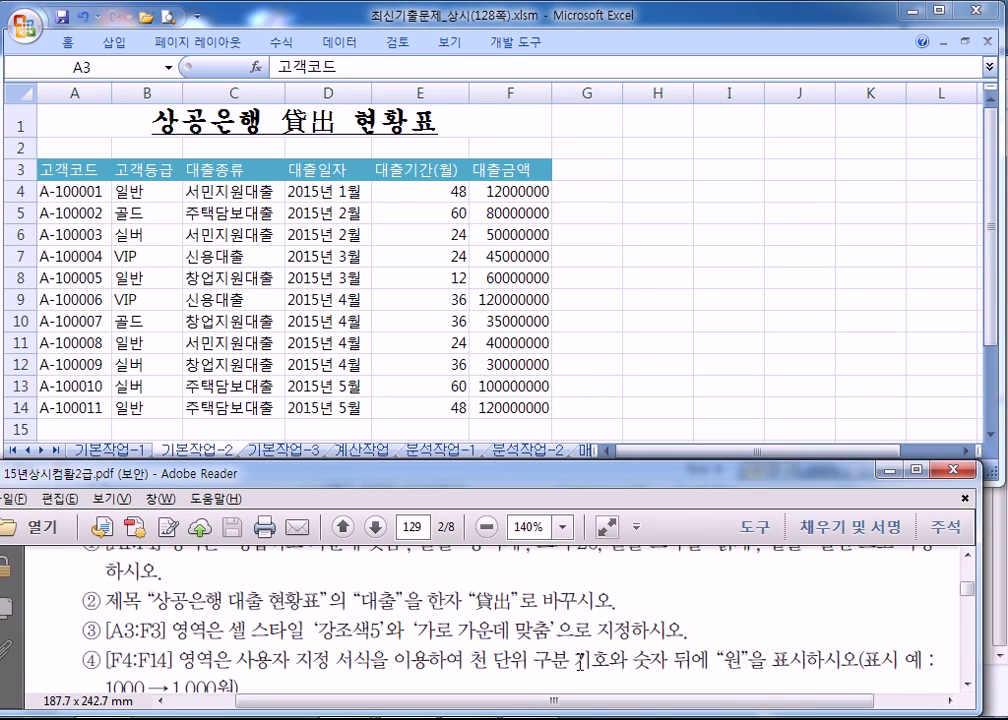
{"action": "scroll", "coordinate": [580, 662], "scroll_direction": "down", "scroll_amount": 1}
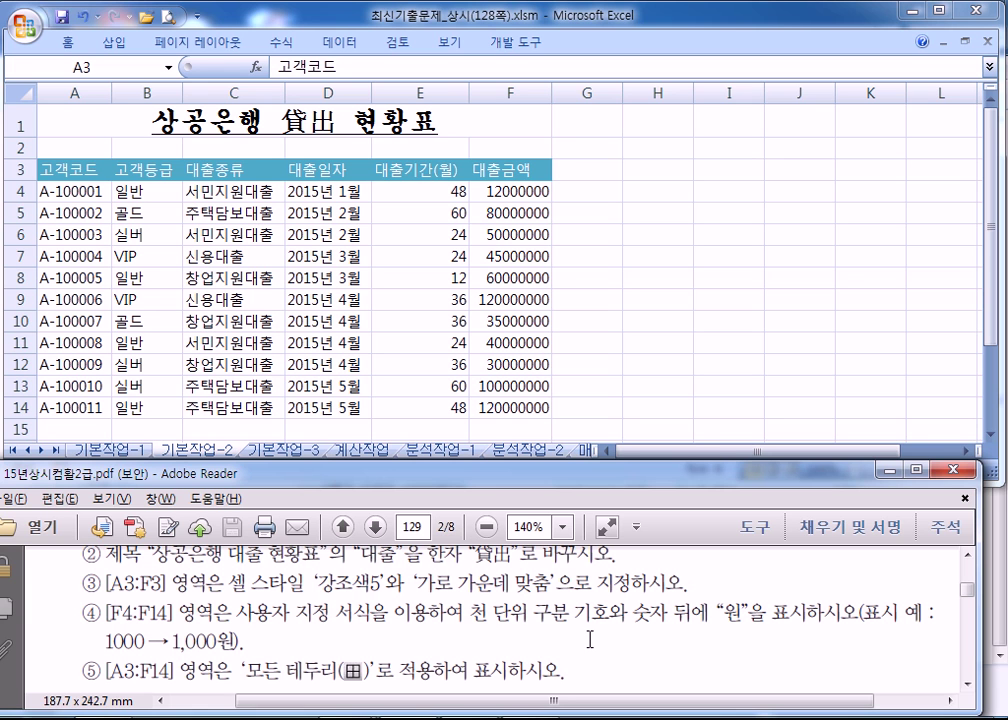
{"action": "left_click", "coordinate": [588, 452]}
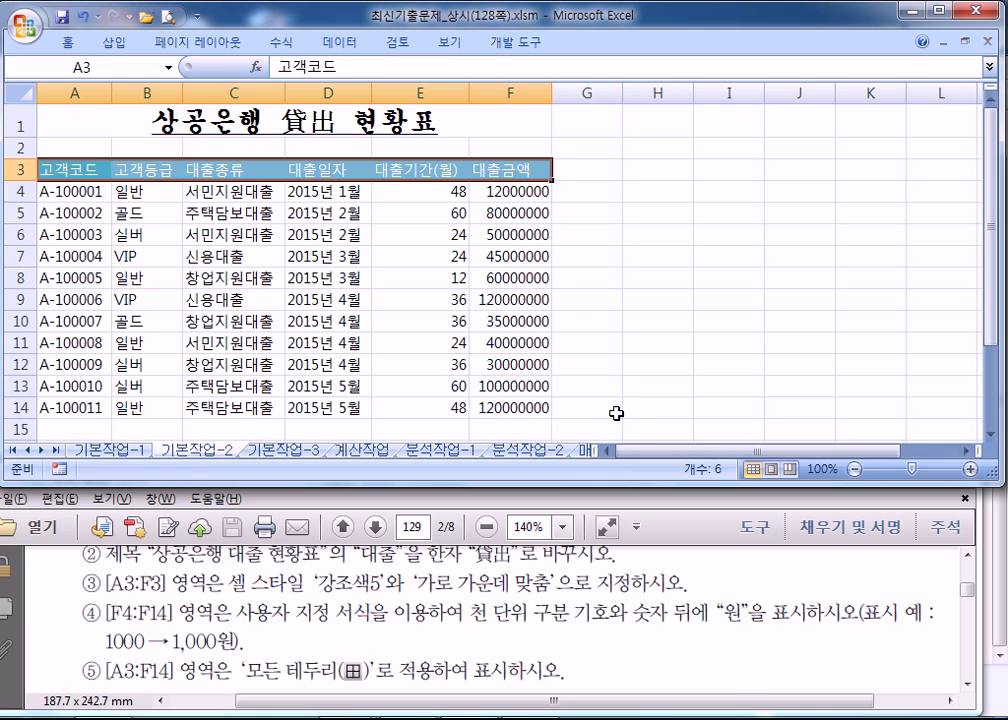
{"action": "left_click_drag", "start_coordinate": [627, 478], "coordinate": [627, 364]}
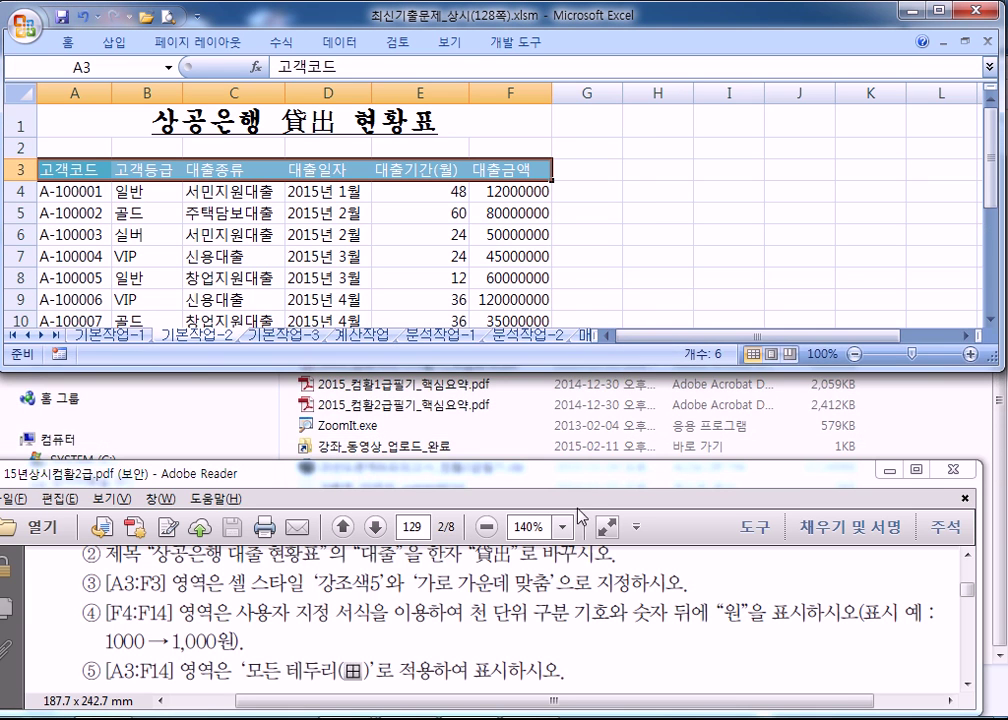
{"action": "left_click", "coordinate": [597, 444]}
{"action": "left_click_drag", "start_coordinate": [597, 444], "coordinate": [597, 360]}
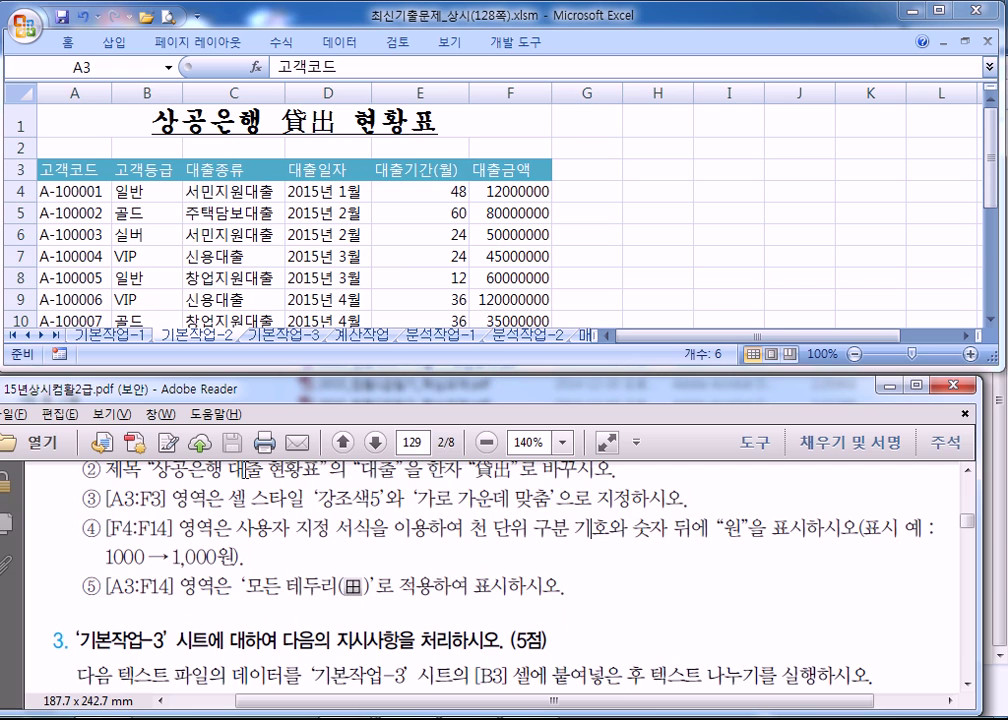
Select the header range A3:F3 and reapply the 강조색5 cell style
{"action": "left_click", "coordinate": [66, 163]}
{"action": "left_click_drag", "start_coordinate": [66, 163], "coordinate": [500, 164]}
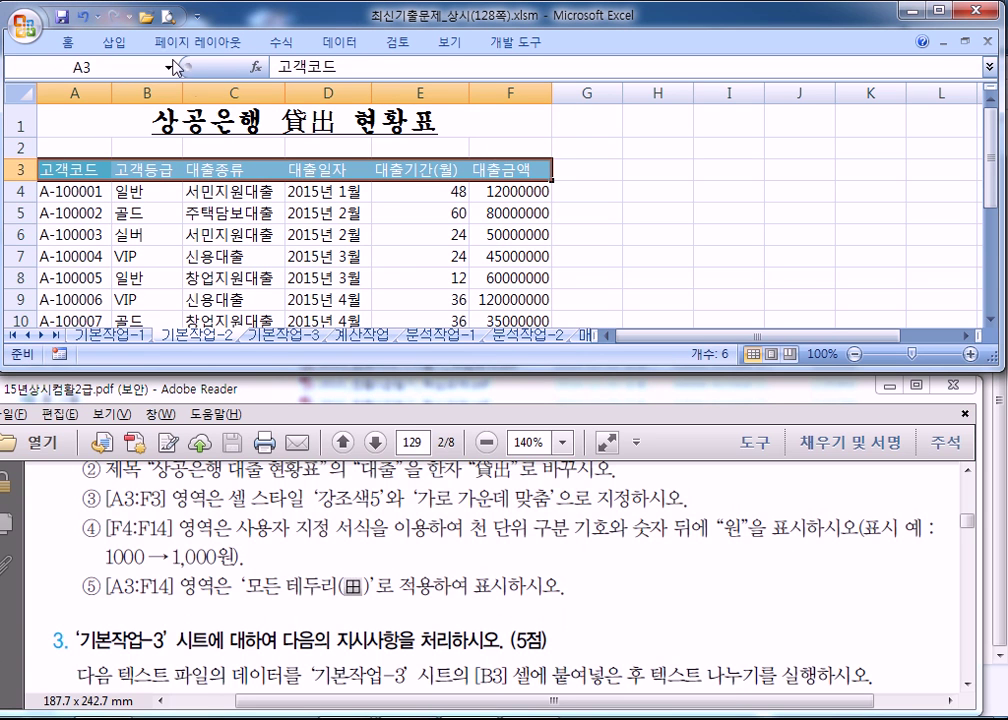
{"action": "left_click", "coordinate": [60, 42]}
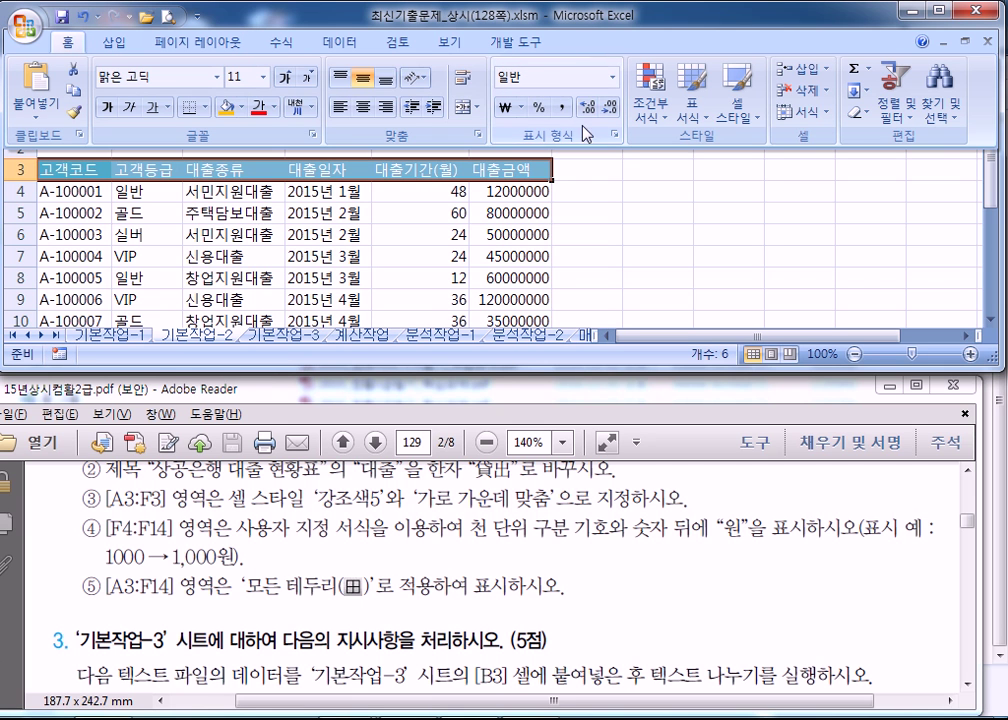
{"action": "left_click", "coordinate": [738, 98]}
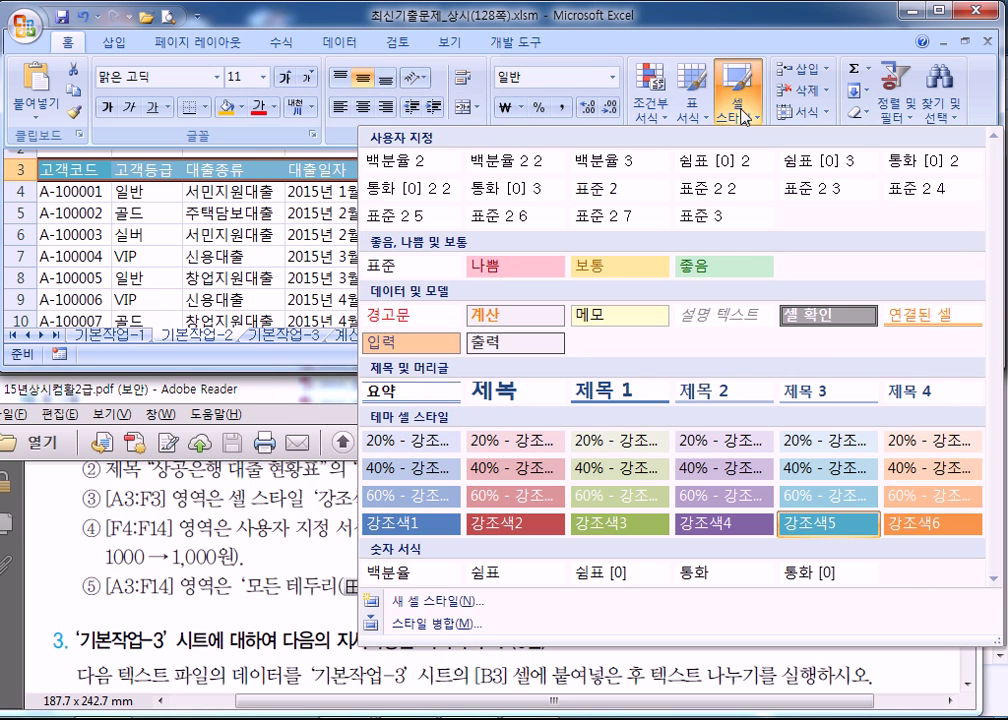
{"action": "left_click", "coordinate": [840, 538]}
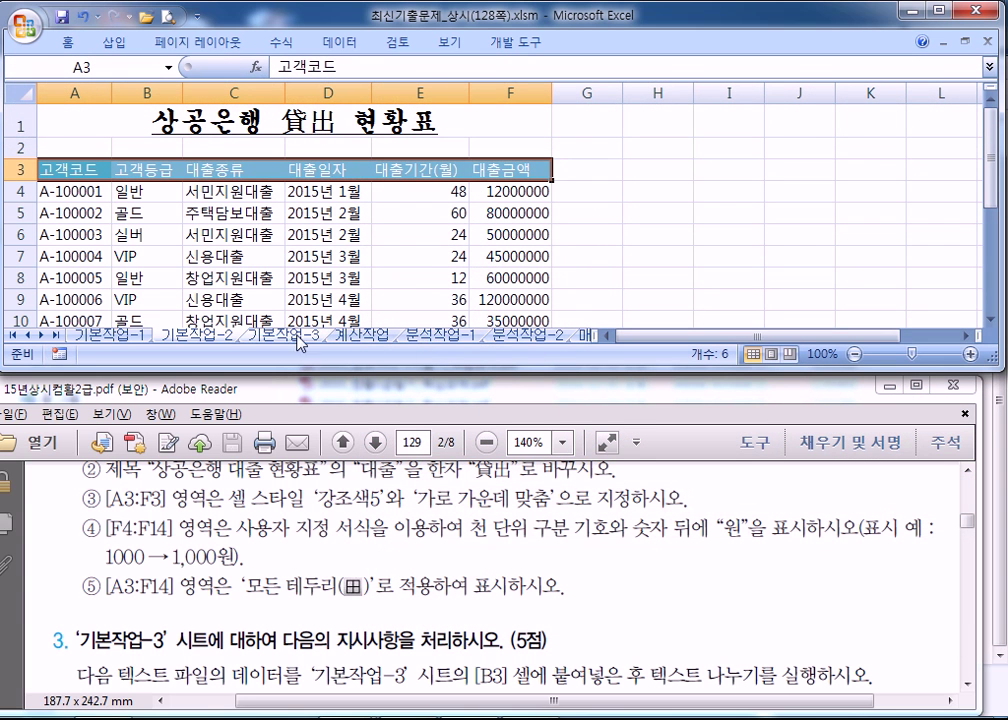
Select the loan amounts F4:F14 and check instruction ④ with its display example 1000 → 1,000원 in the PDF
{"action": "left_click_drag", "start_coordinate": [506, 191], "coordinate": [526, 243]}
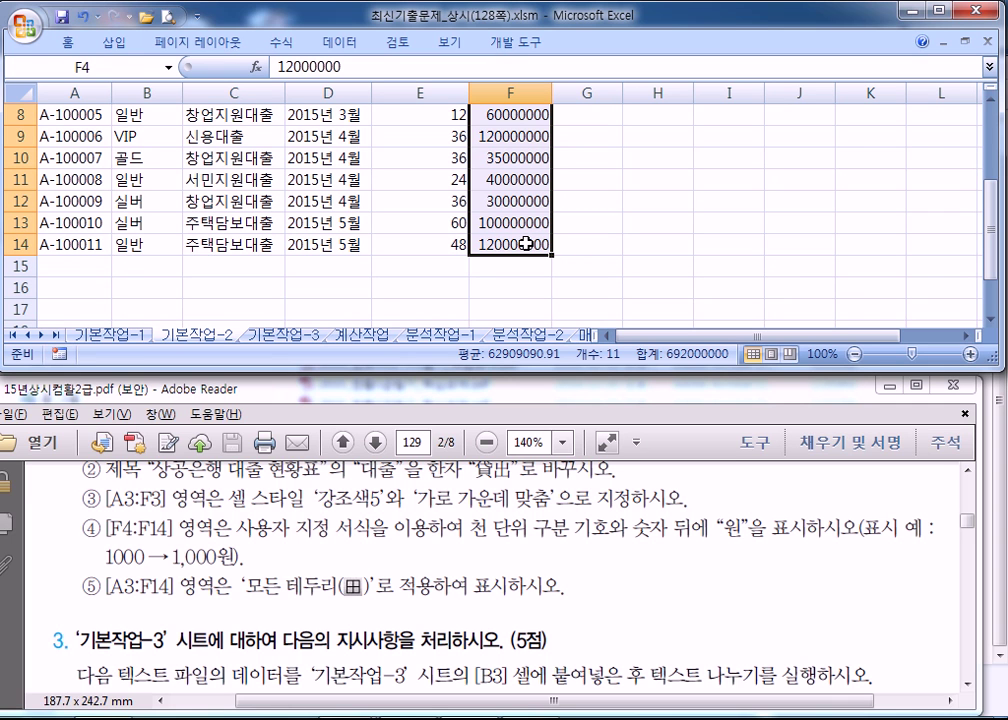
{"action": "left_click", "coordinate": [753, 540]}
{"action": "scroll", "coordinate": [757, 568], "scroll_direction": "down", "scroll_amount": 1}
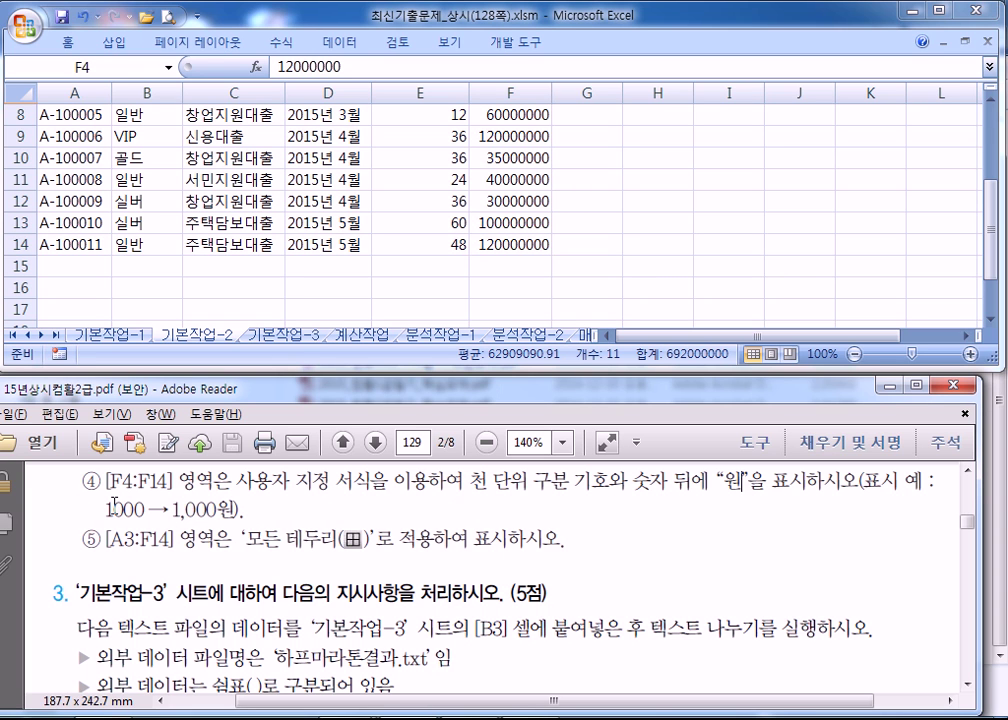
{"action": "left_click_drag", "start_coordinate": [104, 508], "coordinate": [261, 512]}
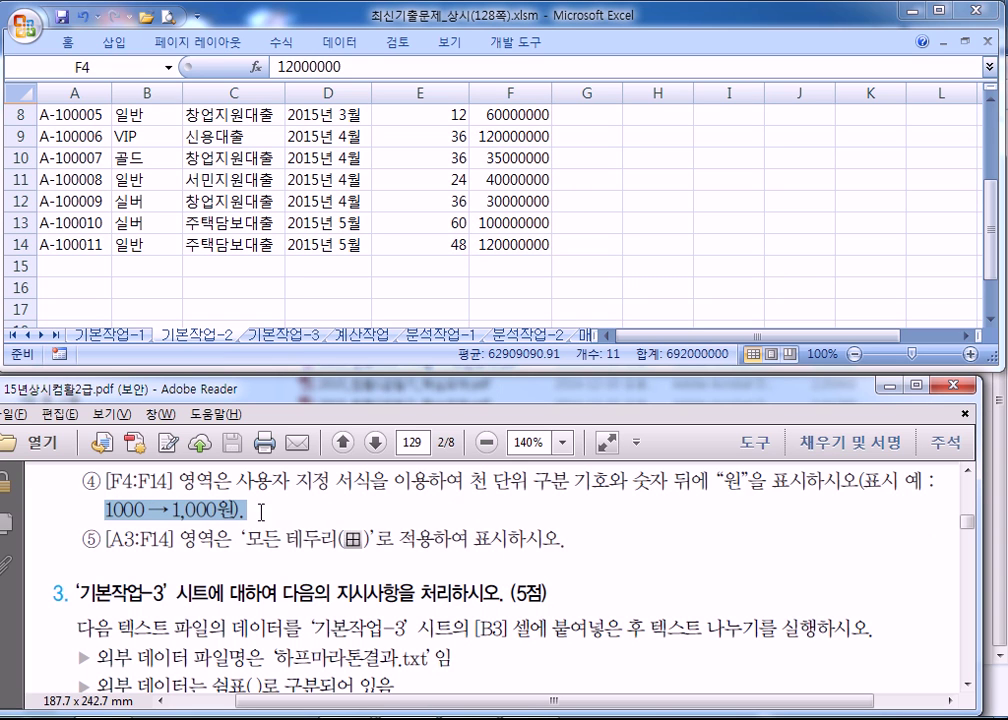
{"action": "double_click", "coordinate": [262, 389]}
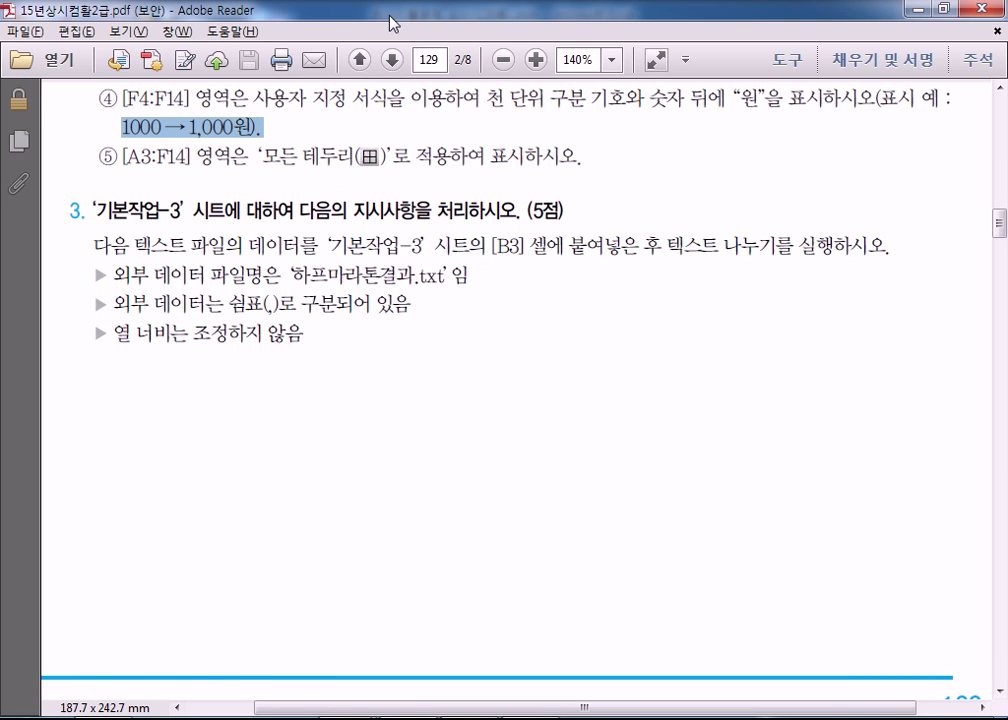
{"action": "double_click", "coordinate": [308, 12]}
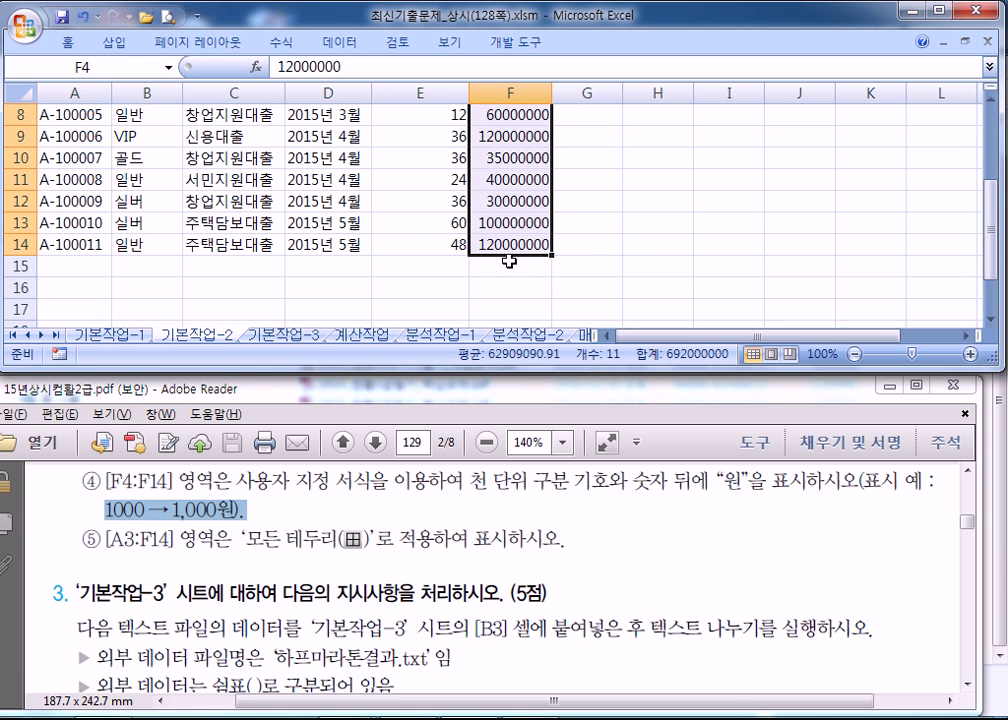
Apply the custom number format #,##0원 to the loan amounts in F4:F14
{"action": "key", "text": "ctrl+1"}
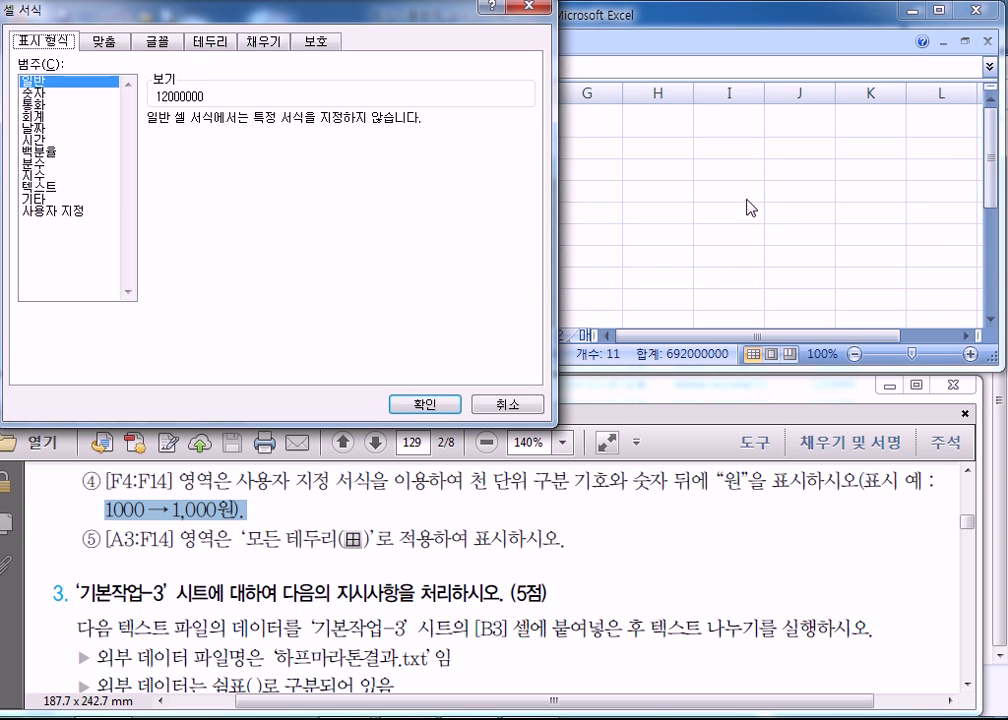
{"action": "left_click", "coordinate": [75, 213]}
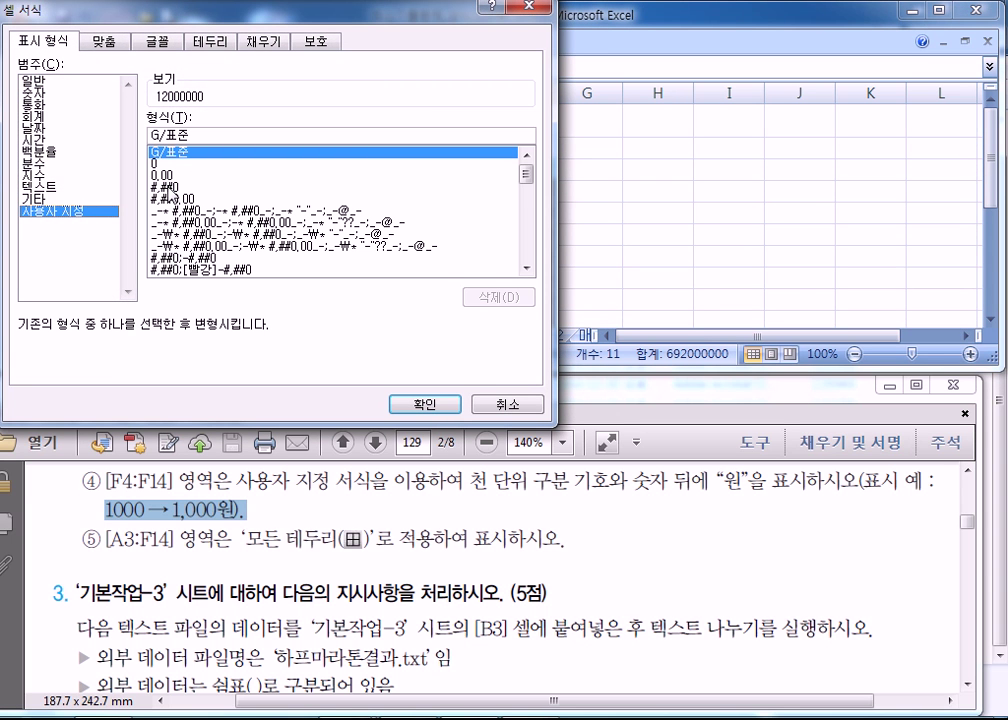
{"action": "left_click", "coordinate": [168, 188]}
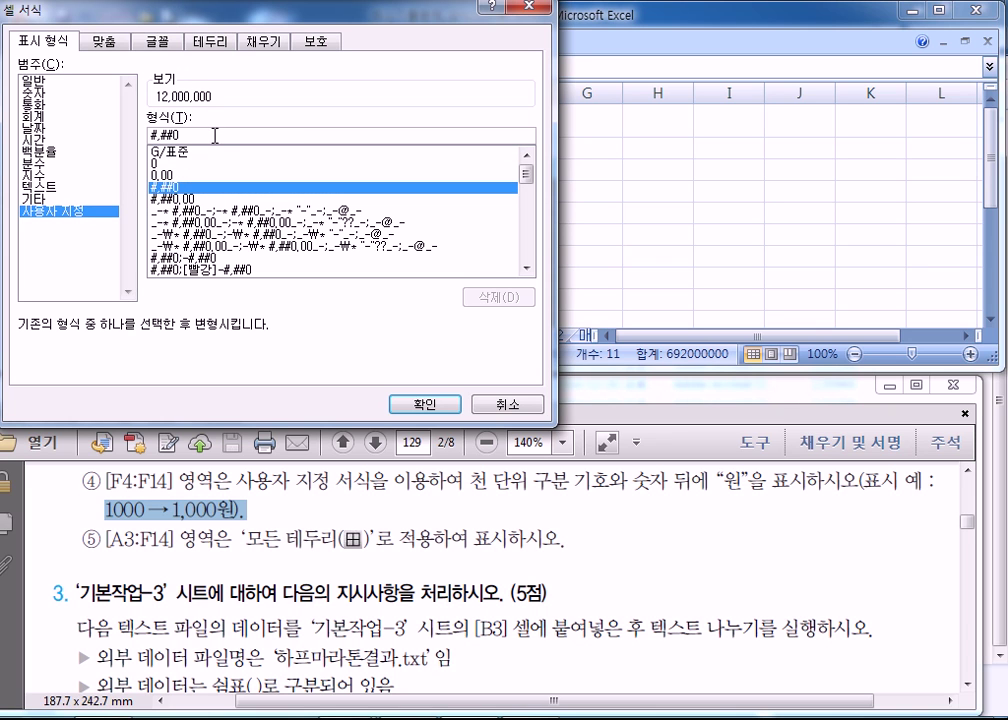
{"action": "type", "text": "DN"}
{"action": "key", "text": "BackSpace"}
{"action": "key", "text": "BackSpace"}
{"action": "type", "text": "원"}
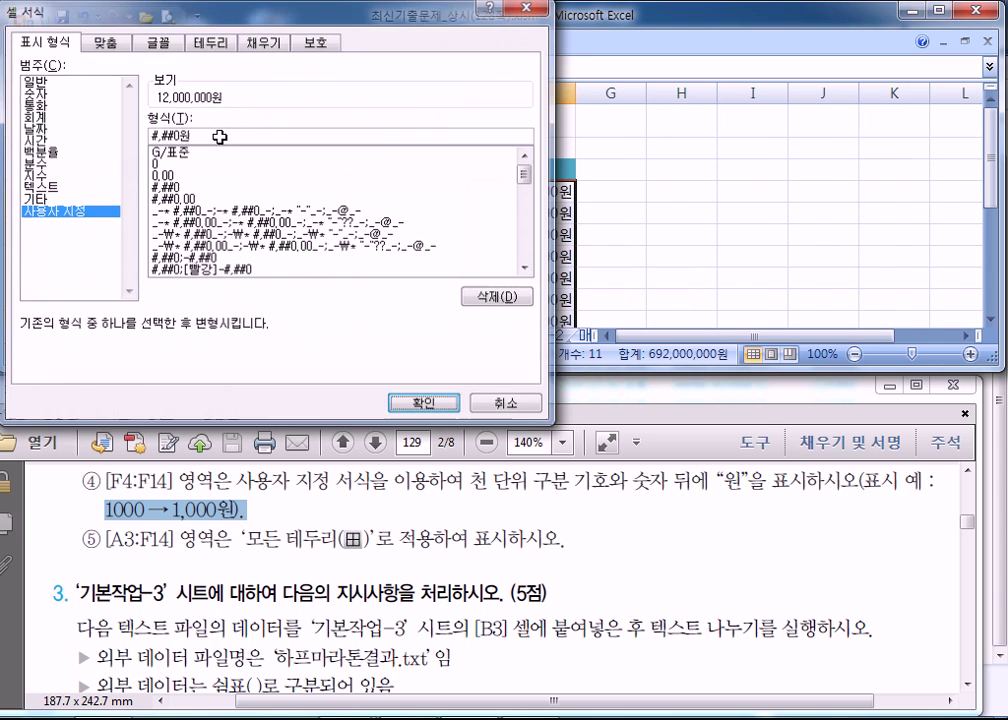
{"action": "key", "text": "Return"}
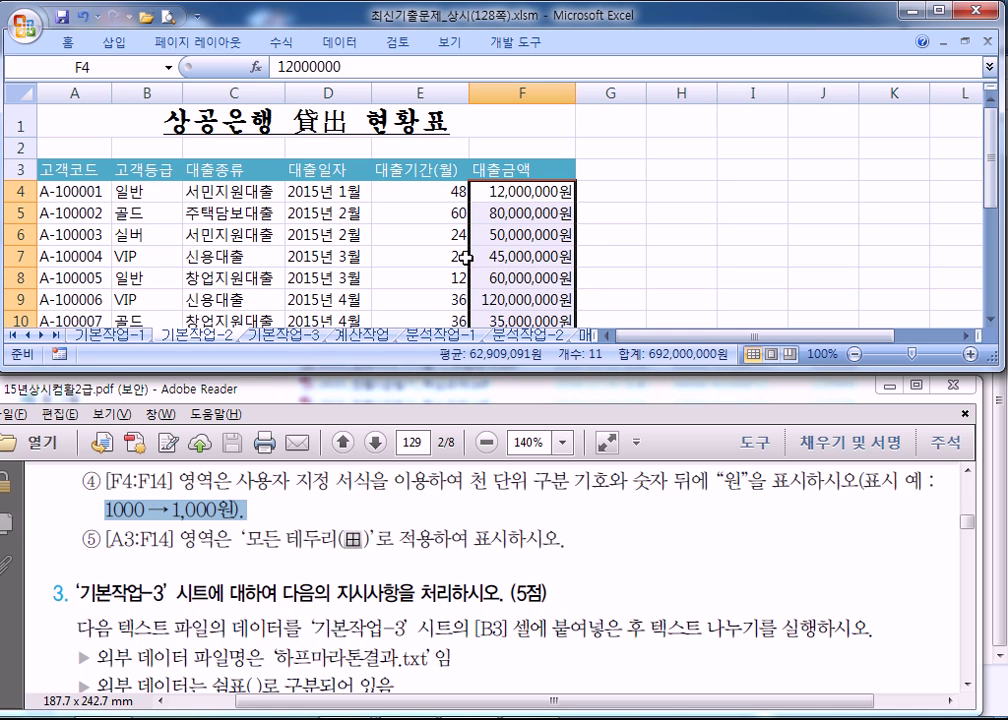
Apply 모든 테두리 (all borders) to the table range A3:F14
{"action": "left_click", "coordinate": [65, 184]}
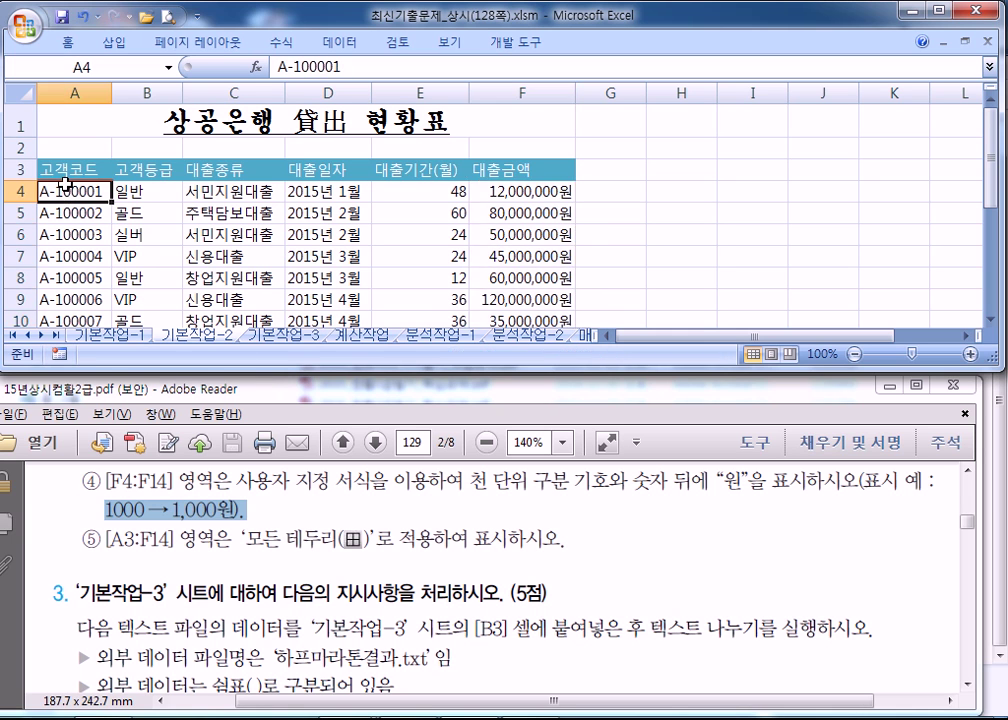
{"action": "left_click_drag", "start_coordinate": [67, 170], "coordinate": [575, 292]}
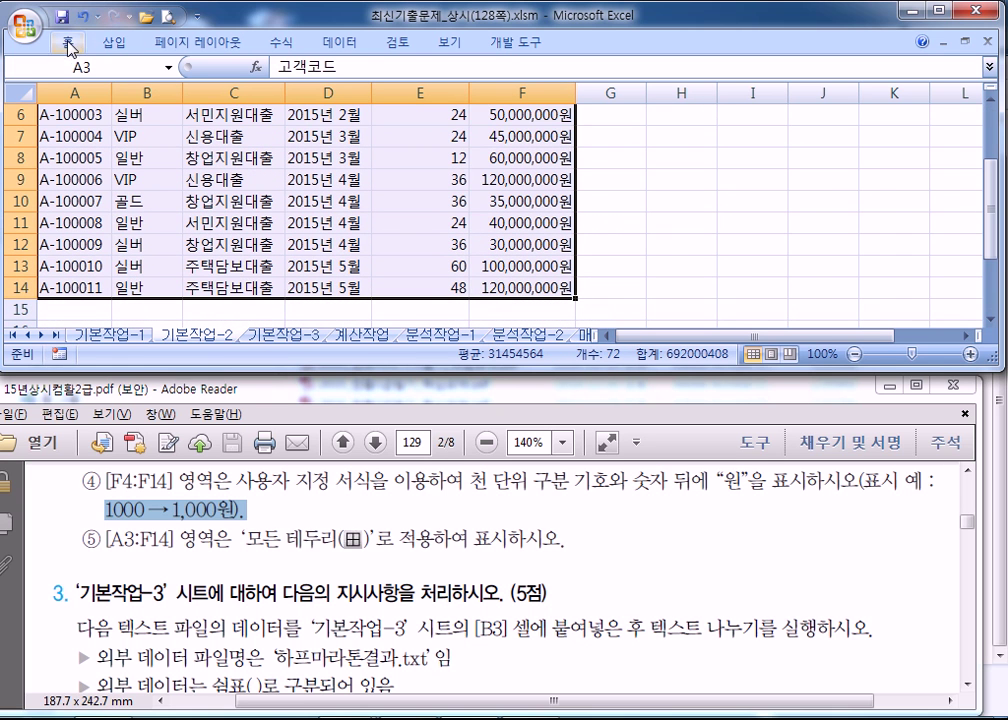
{"action": "left_click", "coordinate": [70, 48]}
{"action": "left_click", "coordinate": [205, 106]}
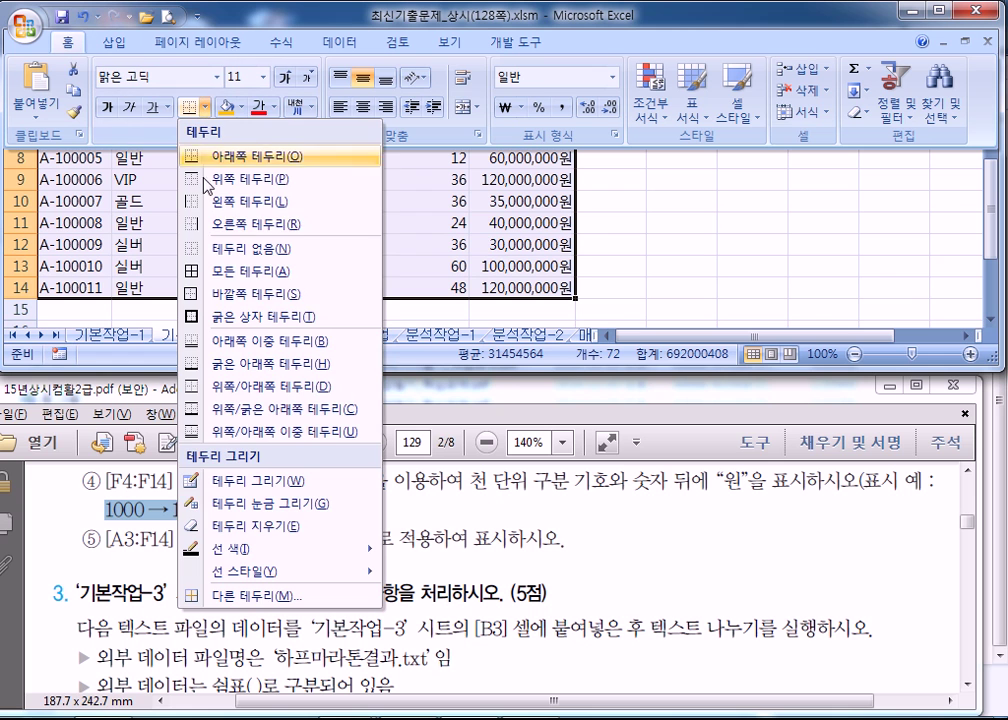
{"action": "left_click", "coordinate": [212, 271]}
{"action": "scroll", "coordinate": [142, 171], "scroll_direction": "up", "scroll_amount": 3}
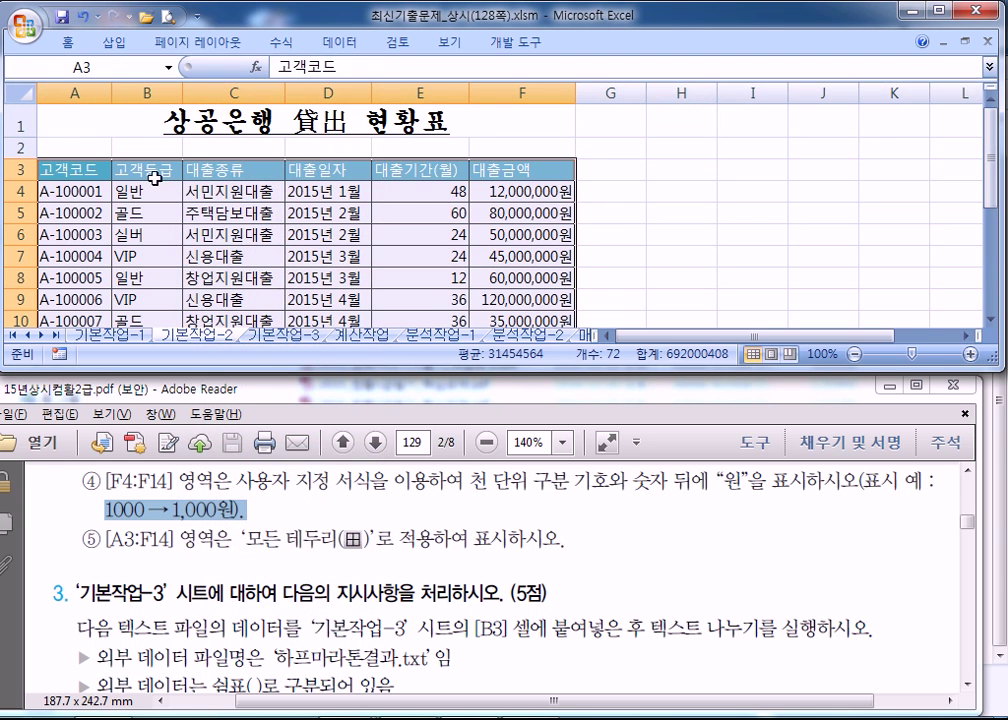
{"action": "left_click", "coordinate": [290, 258]}
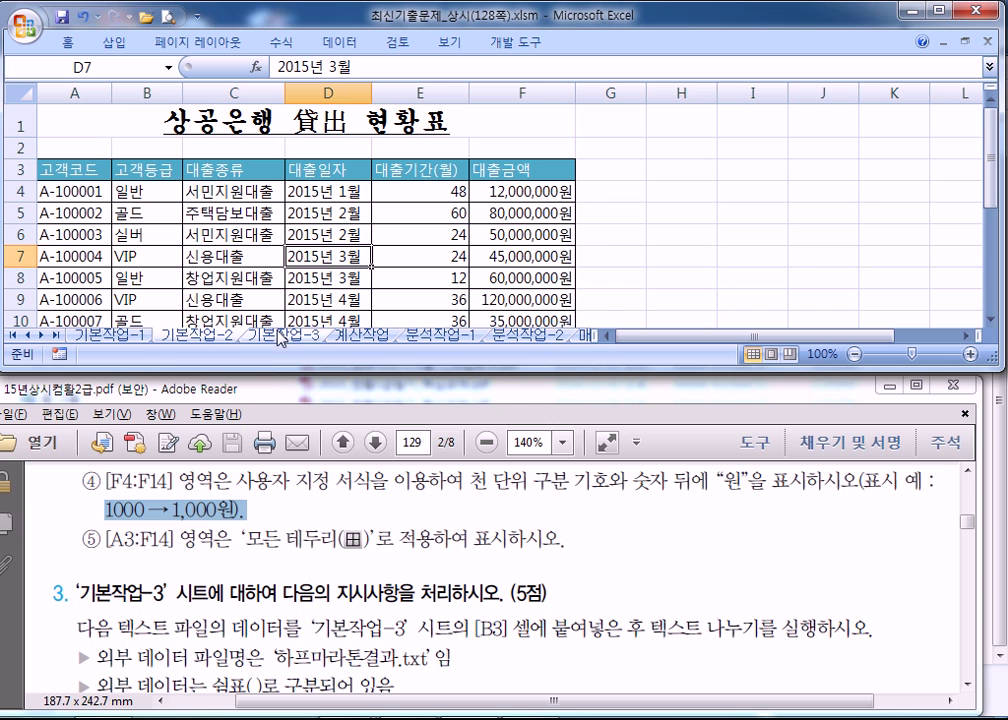
Review the 기본작업-2 instructions in the full-size PDF and bring the 기본작업-3 instructions into view below the workbook
{"action": "left_click", "coordinate": [343, 390]}
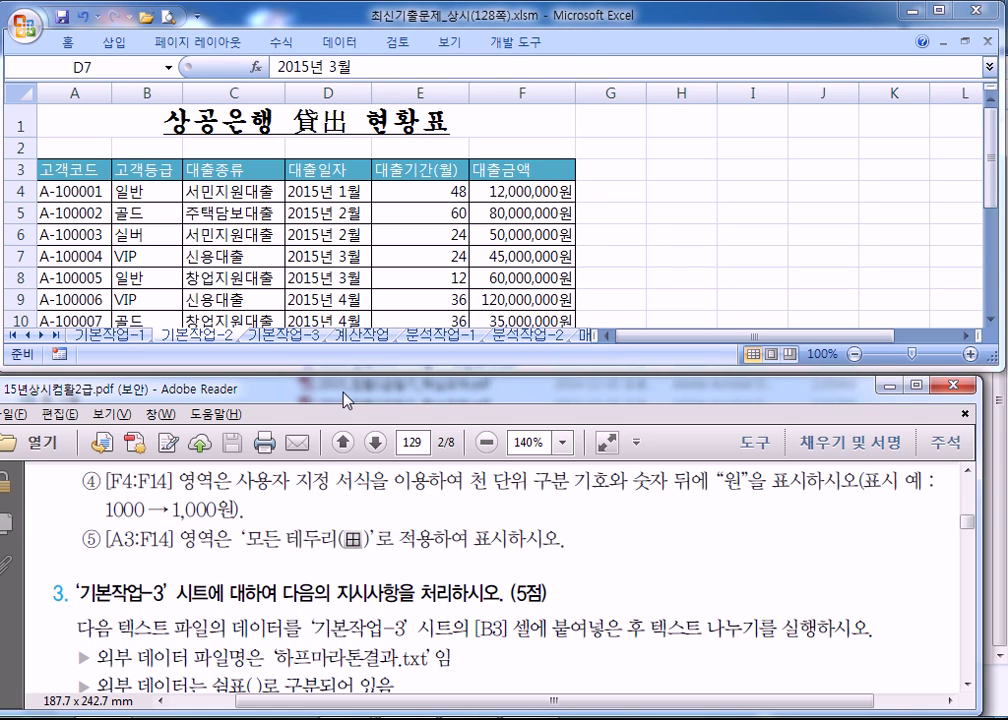
{"action": "double_click", "coordinate": [343, 390]}
{"action": "scroll", "coordinate": [143, 284], "scroll_direction": "up", "scroll_amount": 2}
{"action": "scroll", "coordinate": [143, 284], "scroll_direction": "up", "scroll_amount": 3}
{"action": "left_click_drag", "start_coordinate": [98, 216], "coordinate": [585, 394]}
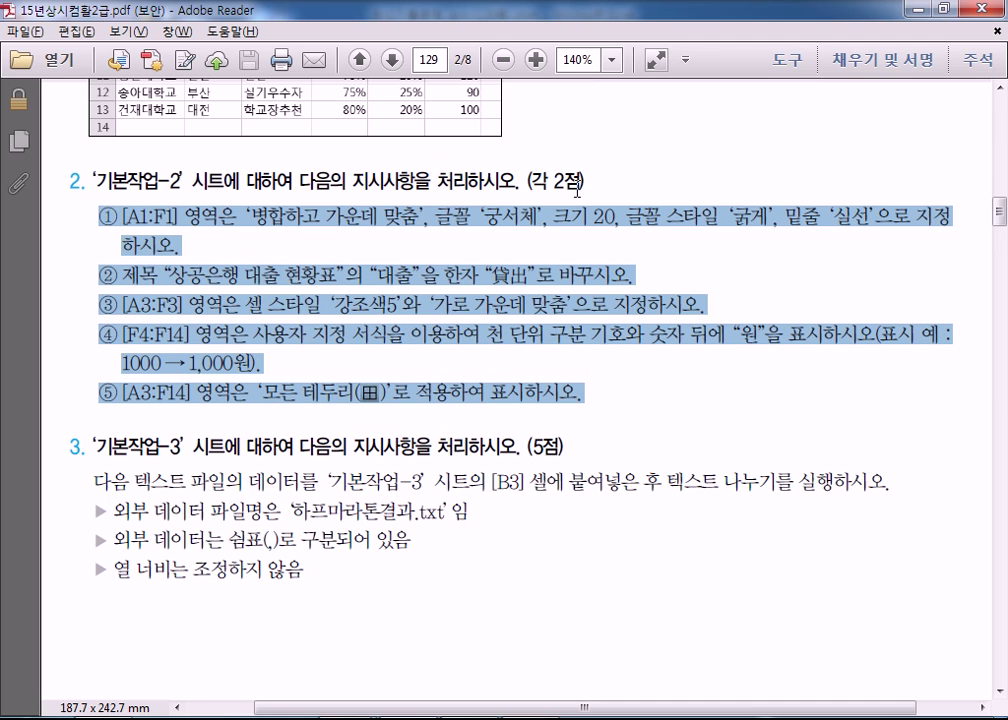
{"action": "left_click", "coordinate": [515, 363]}
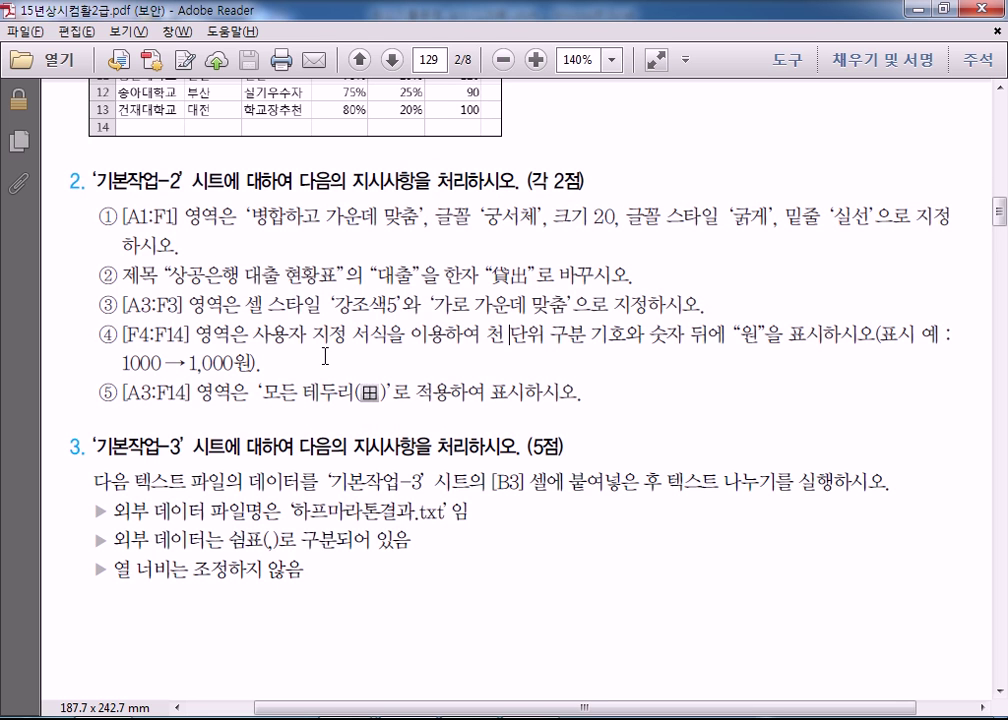
{"action": "scroll", "coordinate": [325, 356], "scroll_direction": "down", "scroll_amount": 3}
{"action": "scroll", "coordinate": [291, 350], "scroll_direction": "down", "scroll_amount": 2}
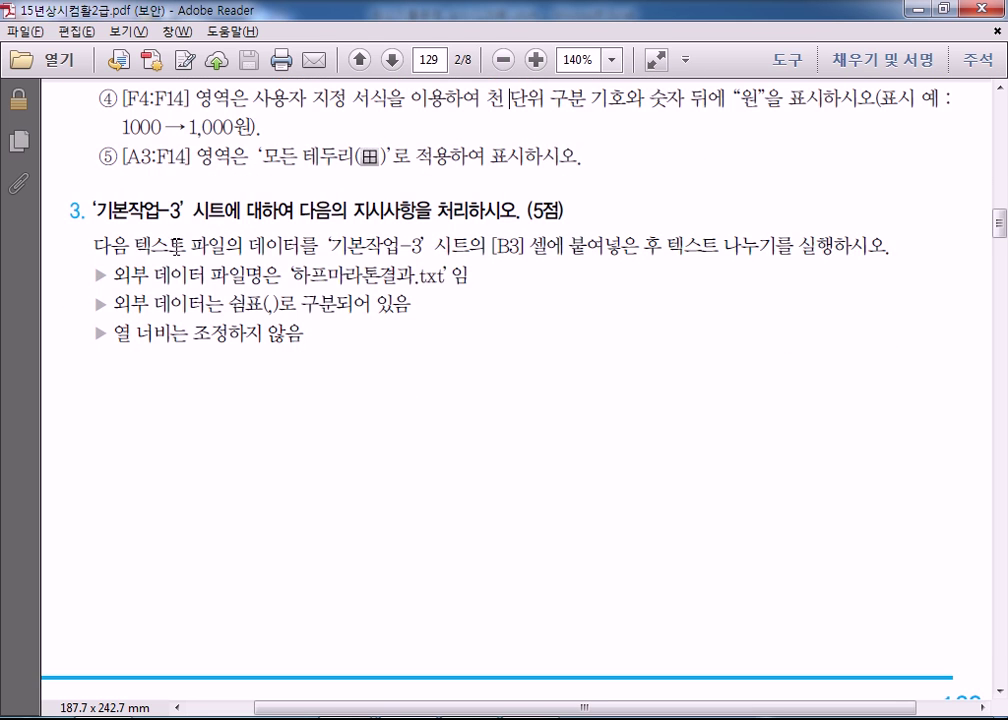
{"action": "double_click", "coordinate": [198, 12]}
{"action": "scroll", "coordinate": [101, 530], "scroll_direction": "down", "scroll_amount": 2}
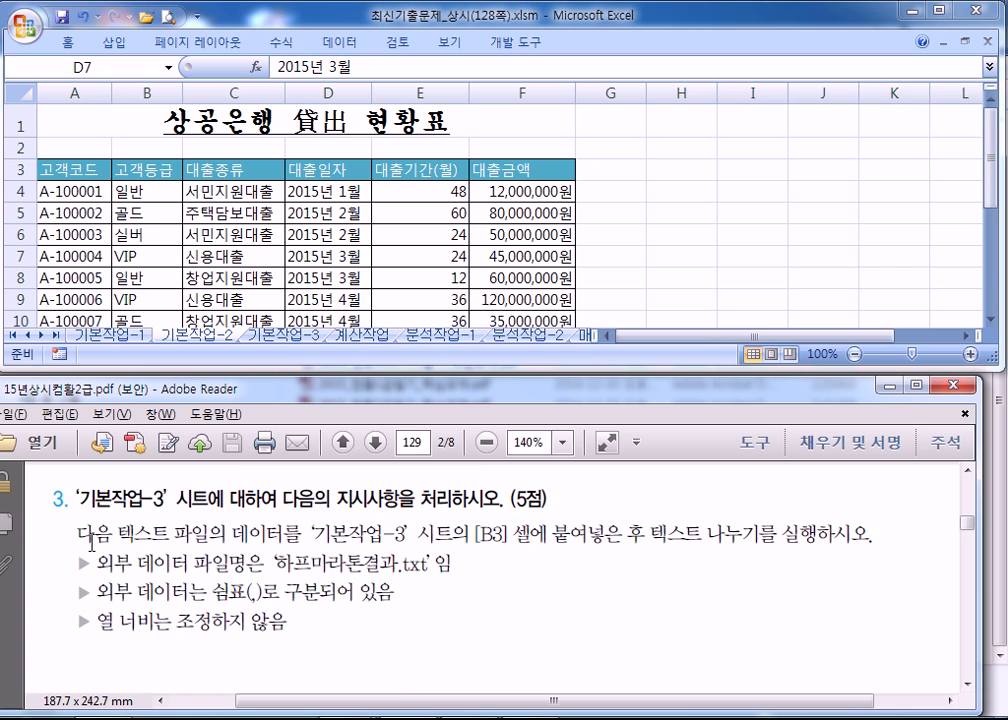
Switch to sheet 기본작업-3 and select cell B3
{"action": "left_click", "coordinate": [287, 341]}
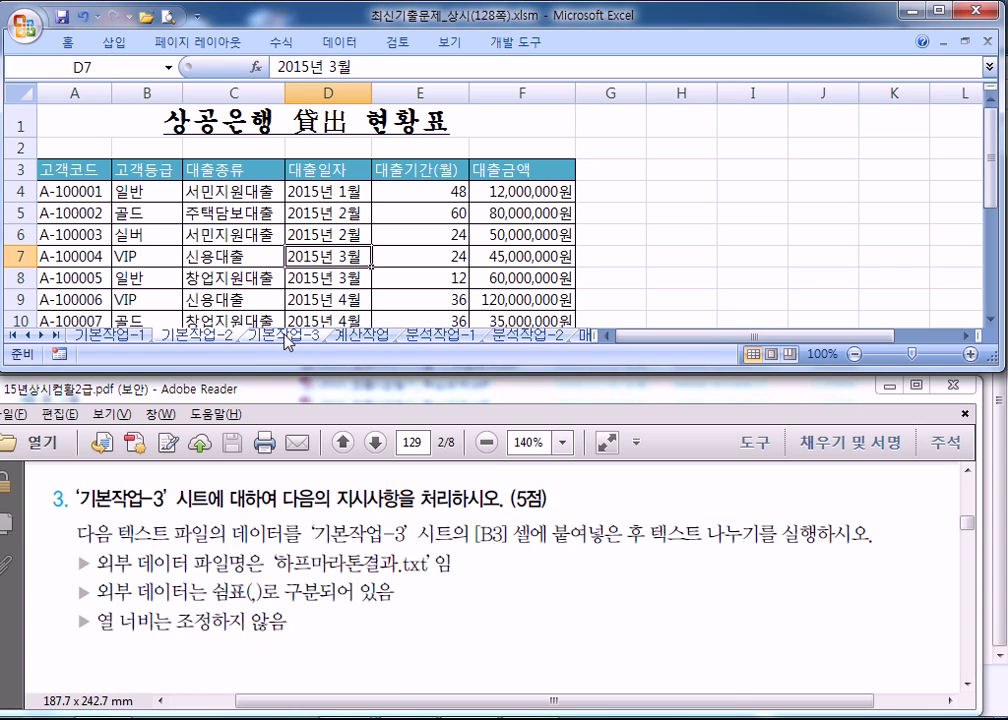
{"action": "left_click", "coordinate": [265, 338]}
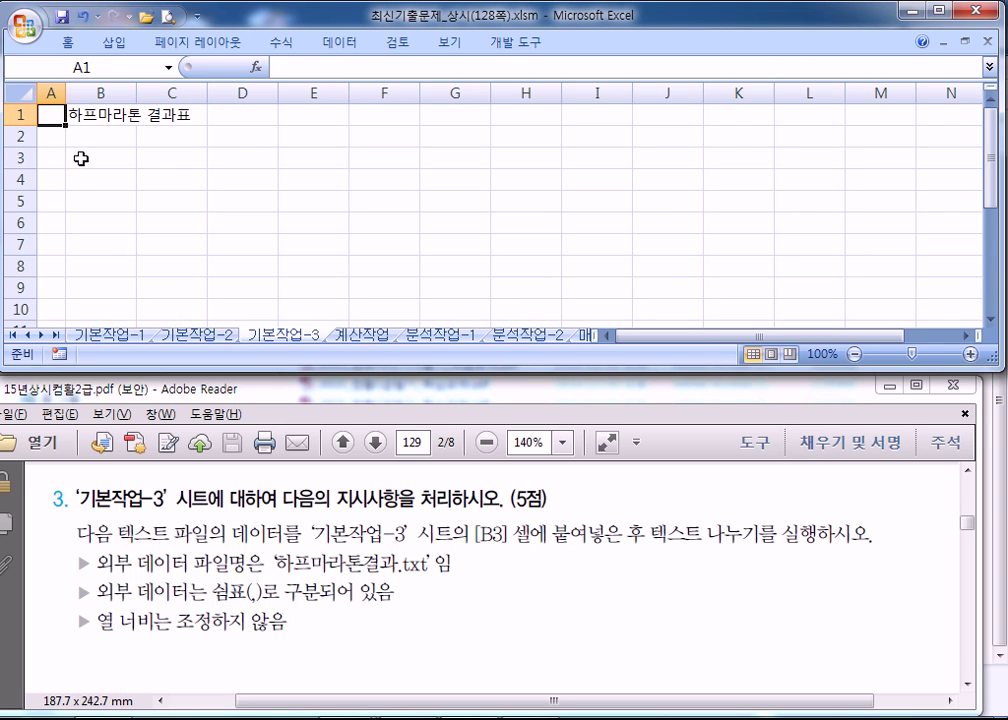
{"action": "left_click", "coordinate": [80, 158]}
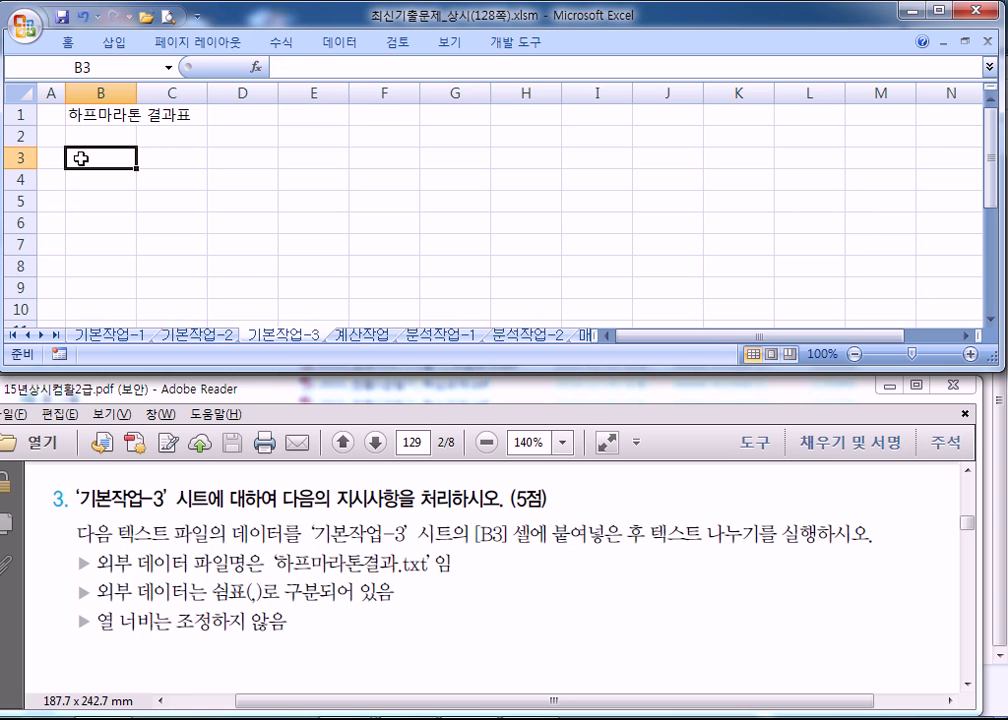
{"action": "double_click", "coordinate": [67, 42]}
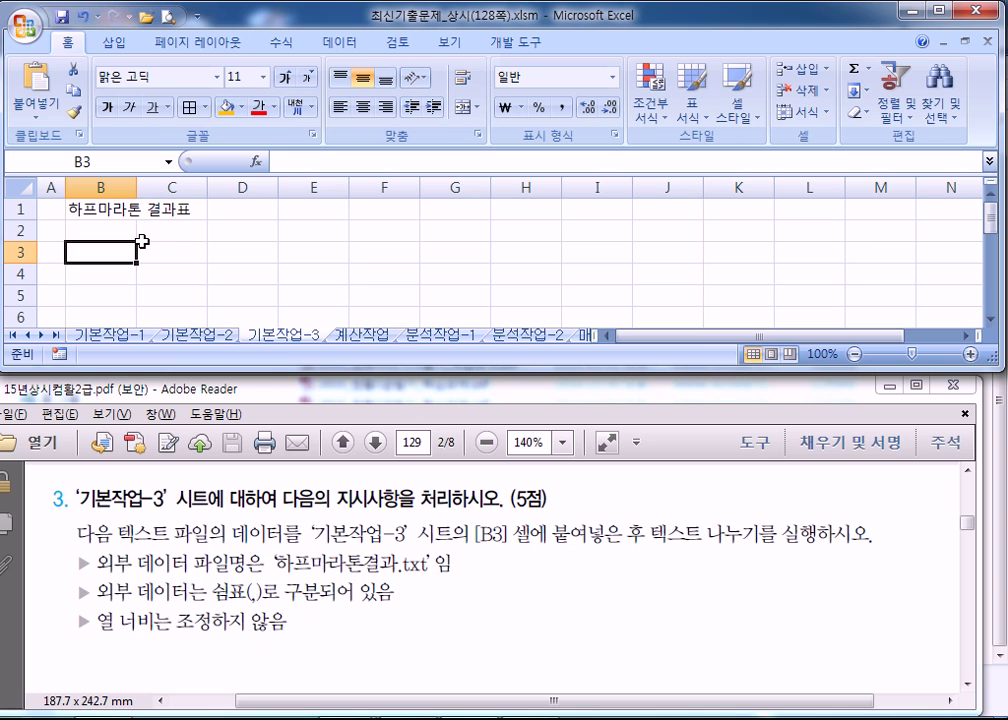
{"action": "left_click", "coordinate": [339, 45]}
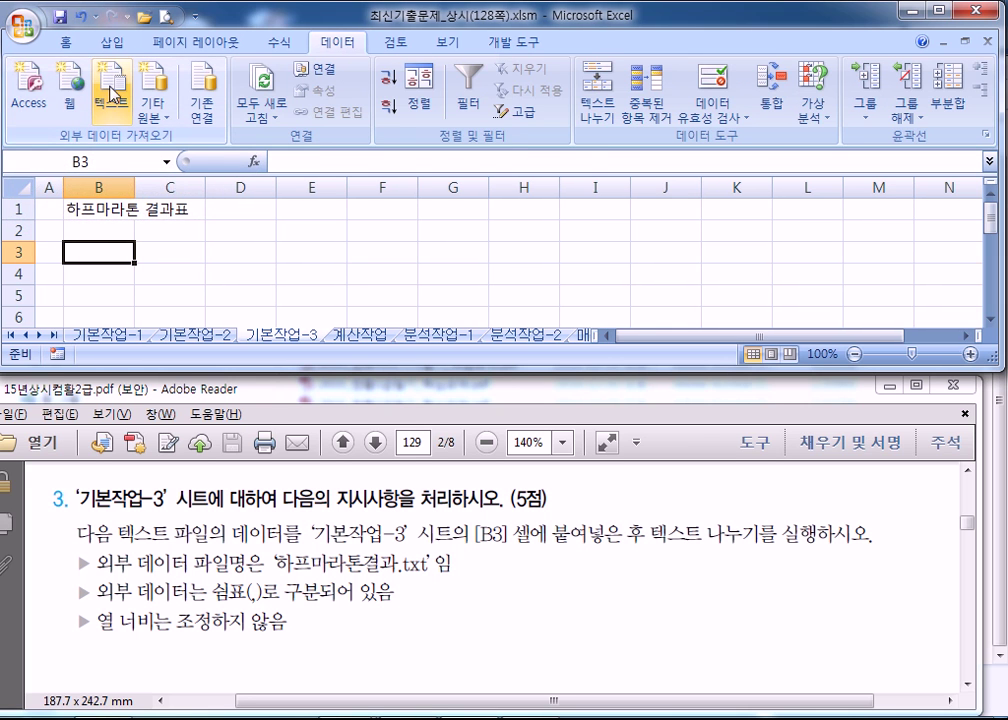
{"action": "left_click", "coordinate": [112, 96]}
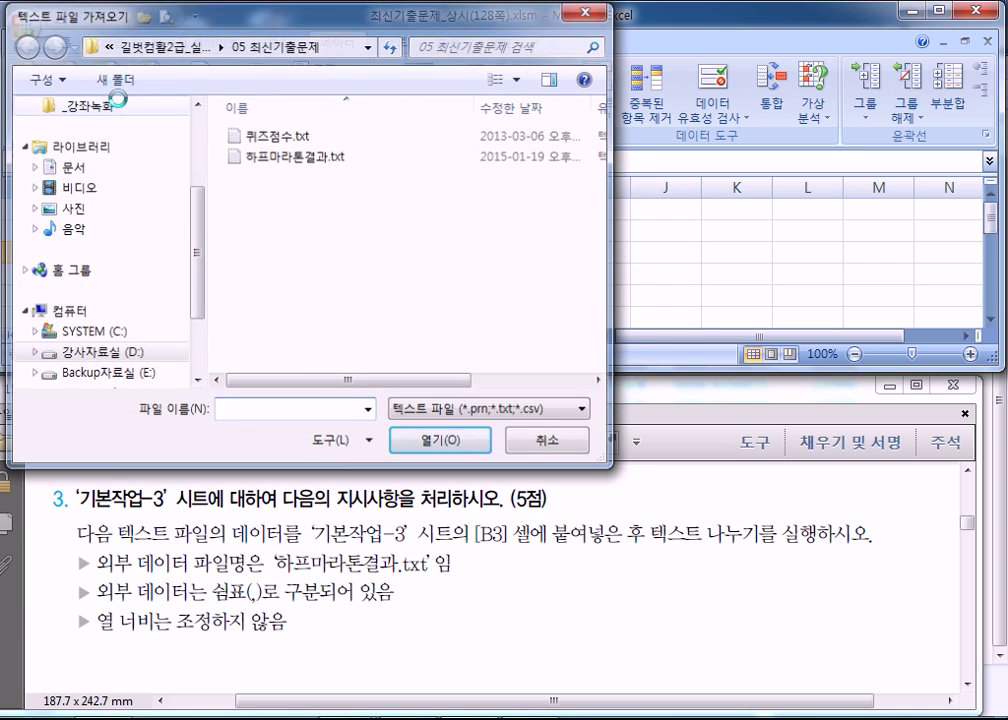
{"action": "key", "text": "Escape"}
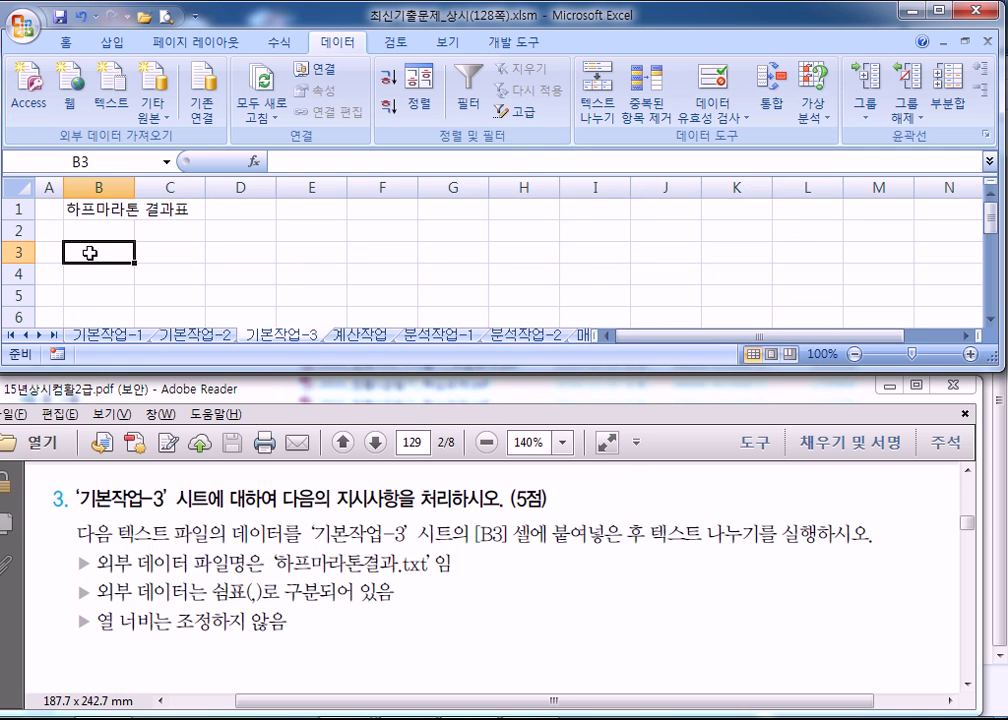
Show all file types and open 하프마라톤결과.txt from the 05 최신기출문제 folder
{"action": "left_click", "coordinate": [24, 22]}
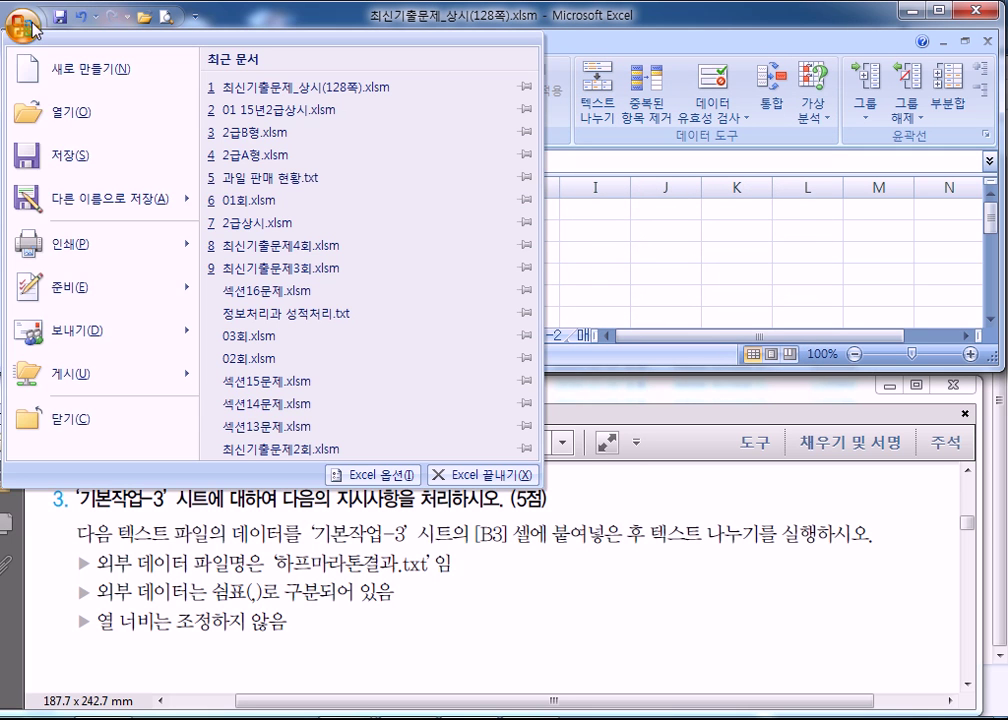
{"action": "left_click", "coordinate": [64, 117]}
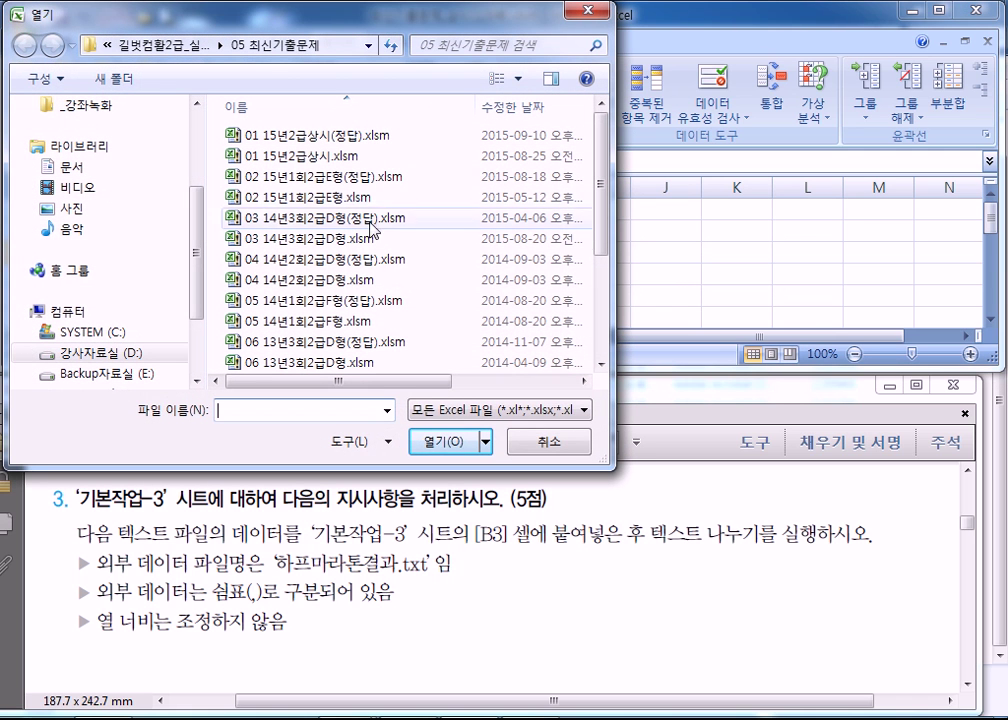
{"action": "left_click", "coordinate": [500, 411]}
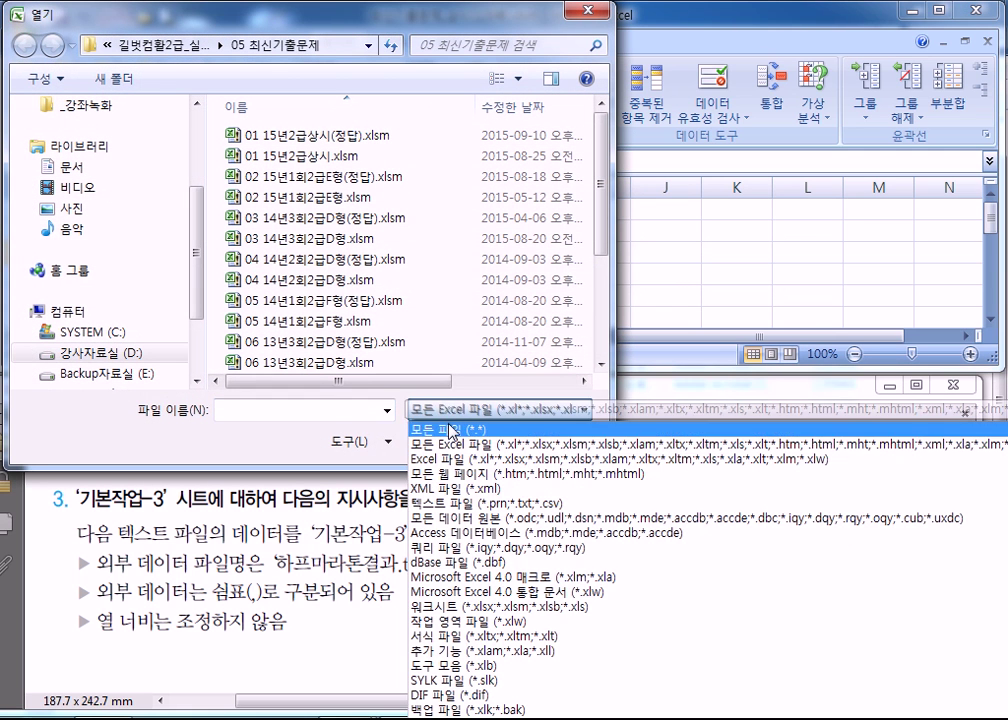
{"action": "left_click", "coordinate": [452, 431]}
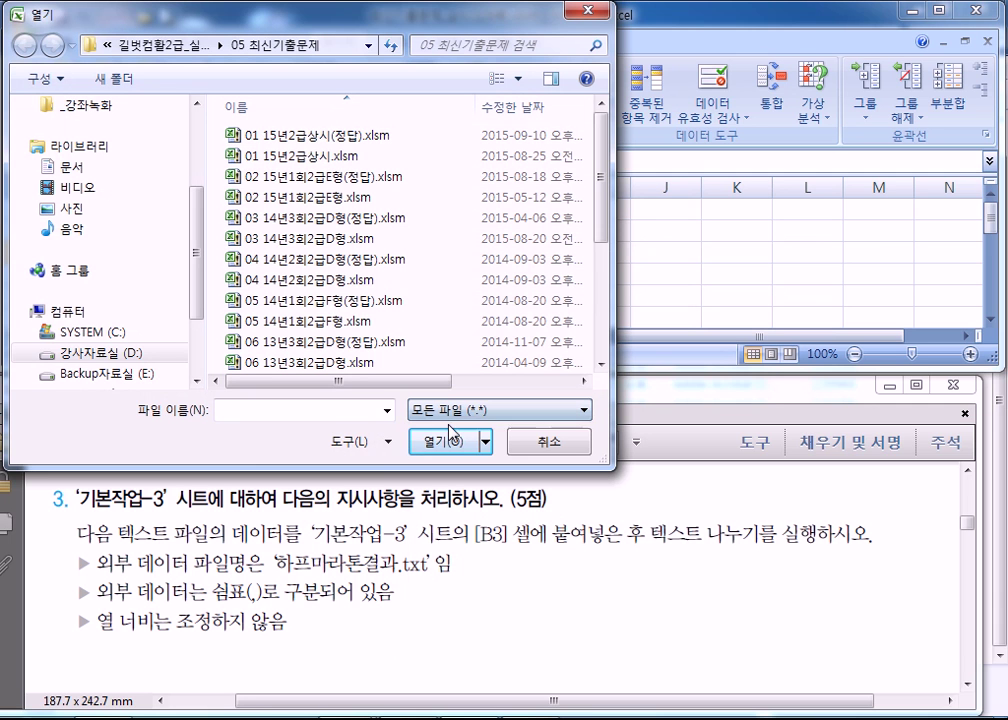
{"action": "scroll", "coordinate": [605, 237], "scroll_direction": "down", "scroll_amount": 4}
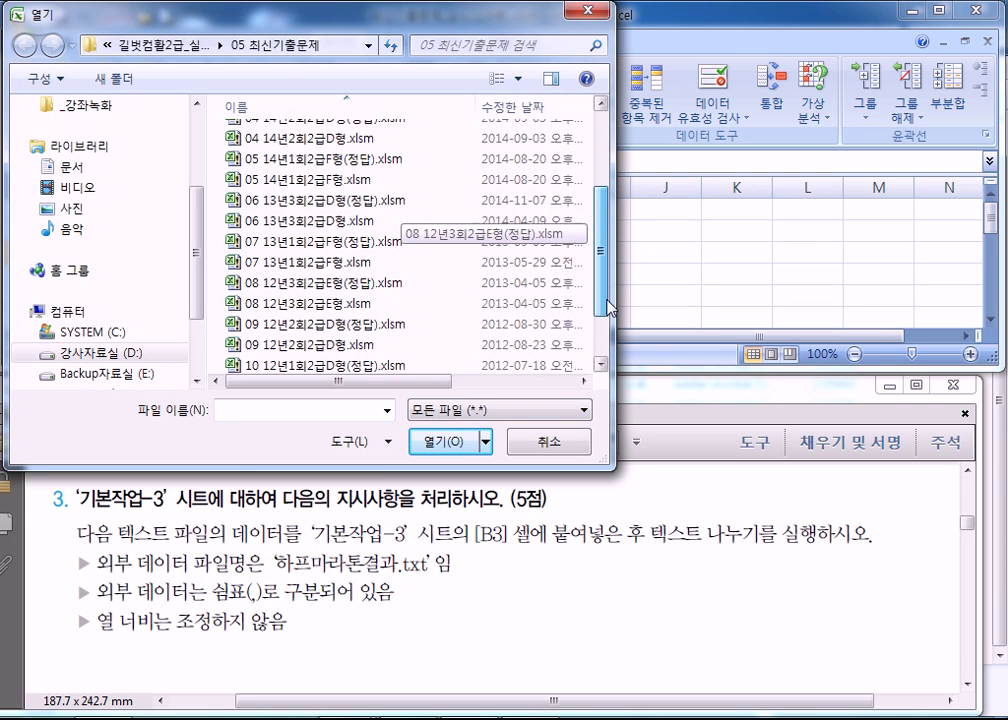
{"action": "left_click", "coordinate": [328, 366]}
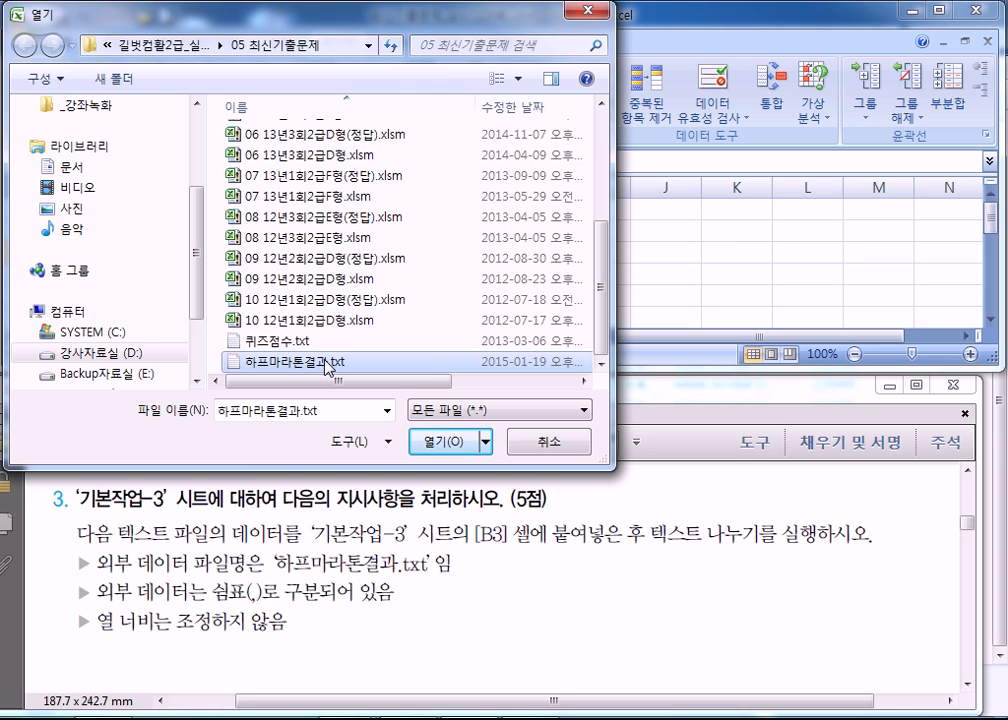
{"action": "left_click", "coordinate": [442, 455]}
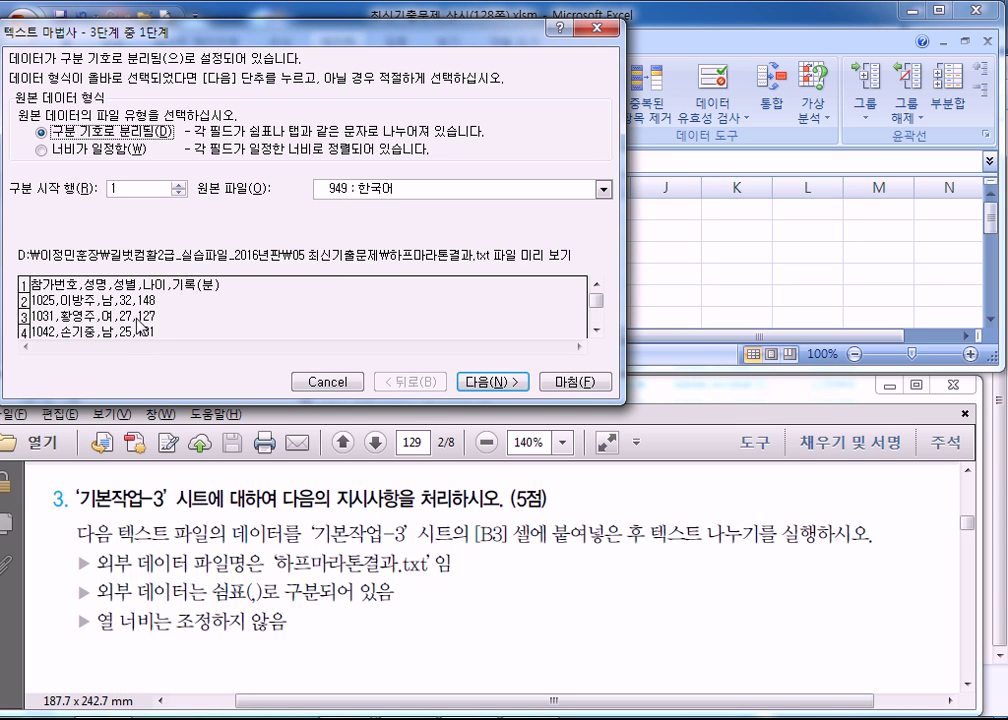
Check the delimiter in the PDF instructions and import the text file as delimited data, adding 쉼표 (comma) as a delimiter
{"action": "left_click_drag", "start_coordinate": [230, 598], "coordinate": [263, 600]}
{"action": "scroll", "coordinate": [270, 592], "scroll_direction": "down", "scroll_amount": 2}
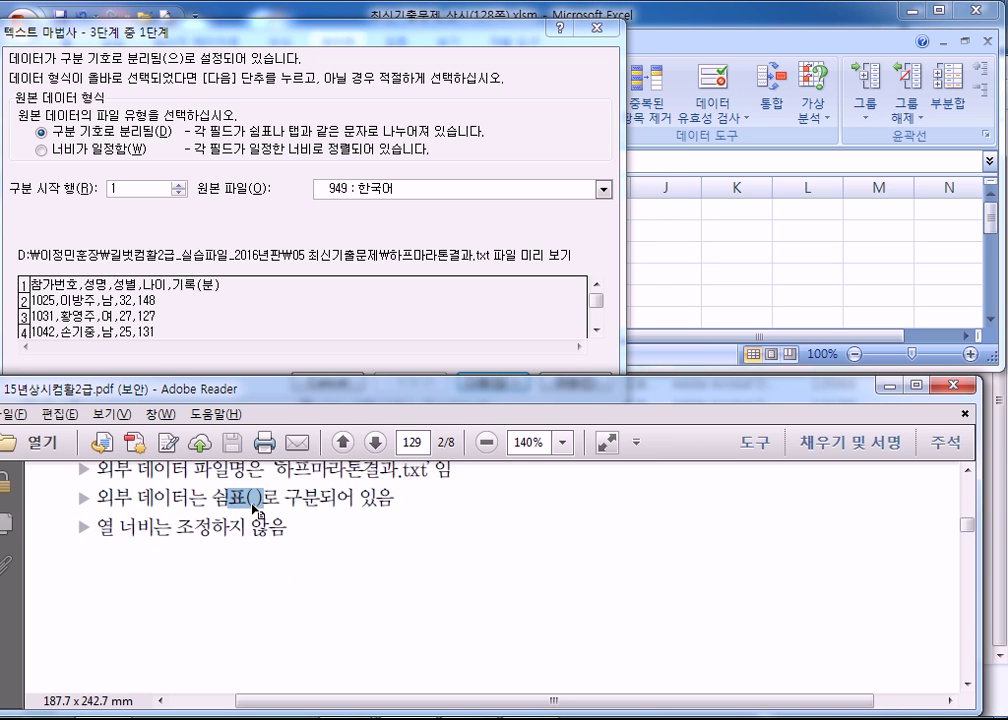
{"action": "left_click", "coordinate": [220, 174]}
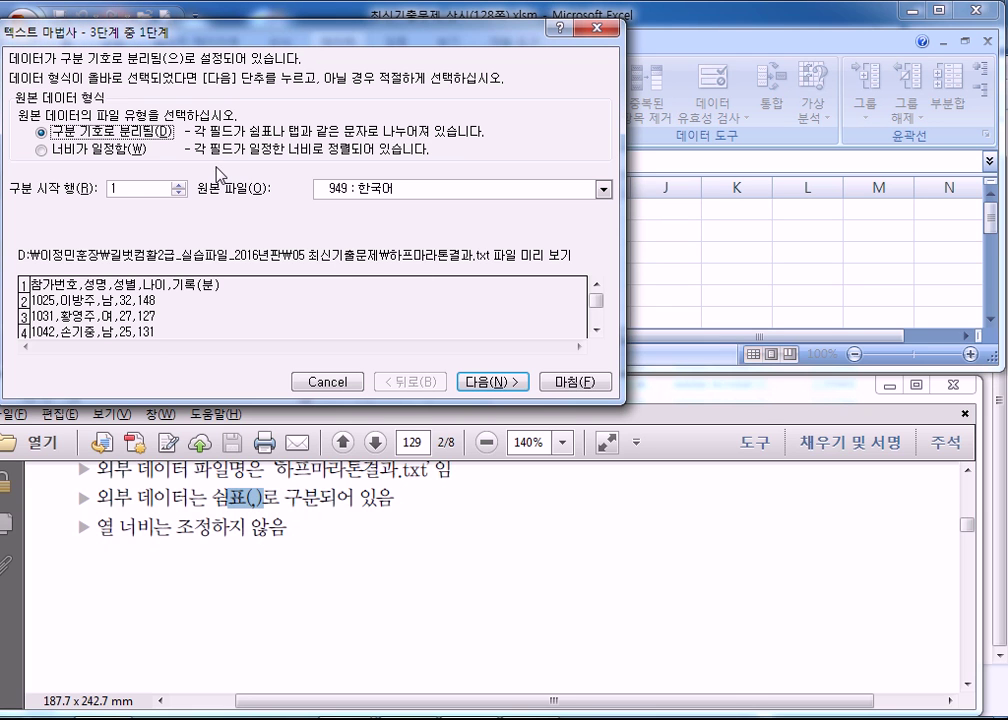
{"action": "left_click", "coordinate": [469, 382]}
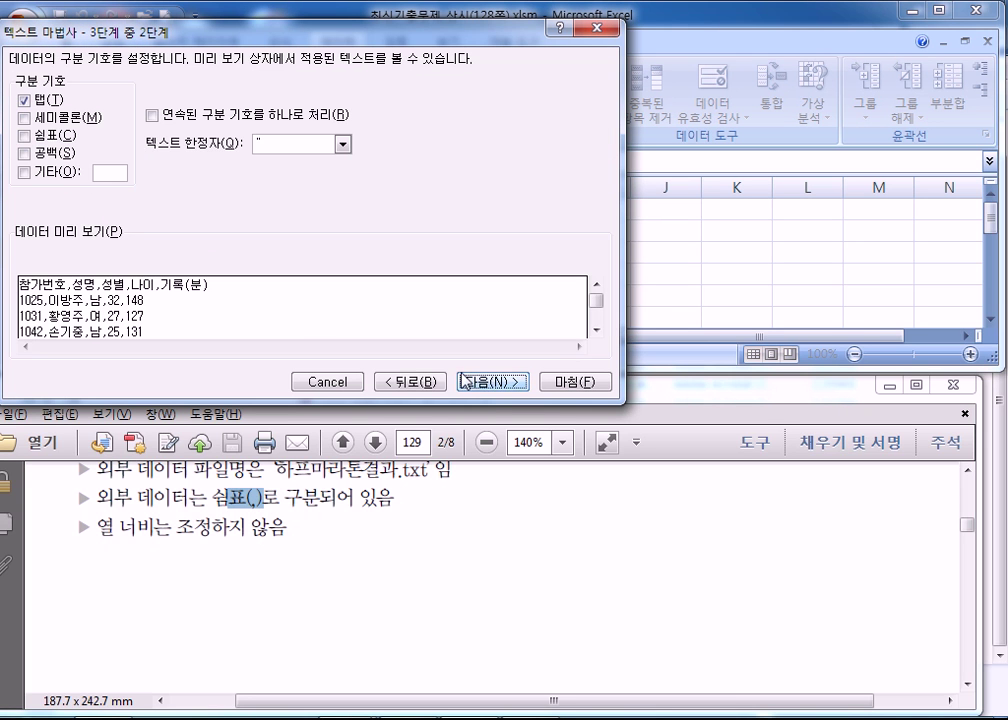
{"action": "left_click", "coordinate": [25, 136]}
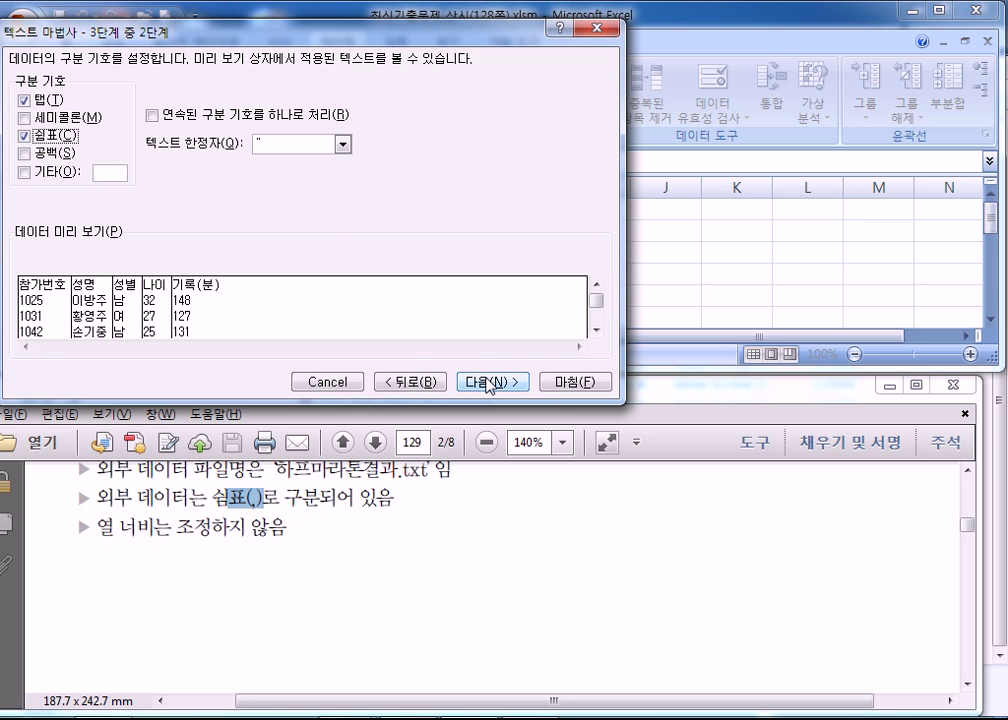
{"action": "left_click", "coordinate": [489, 382]}
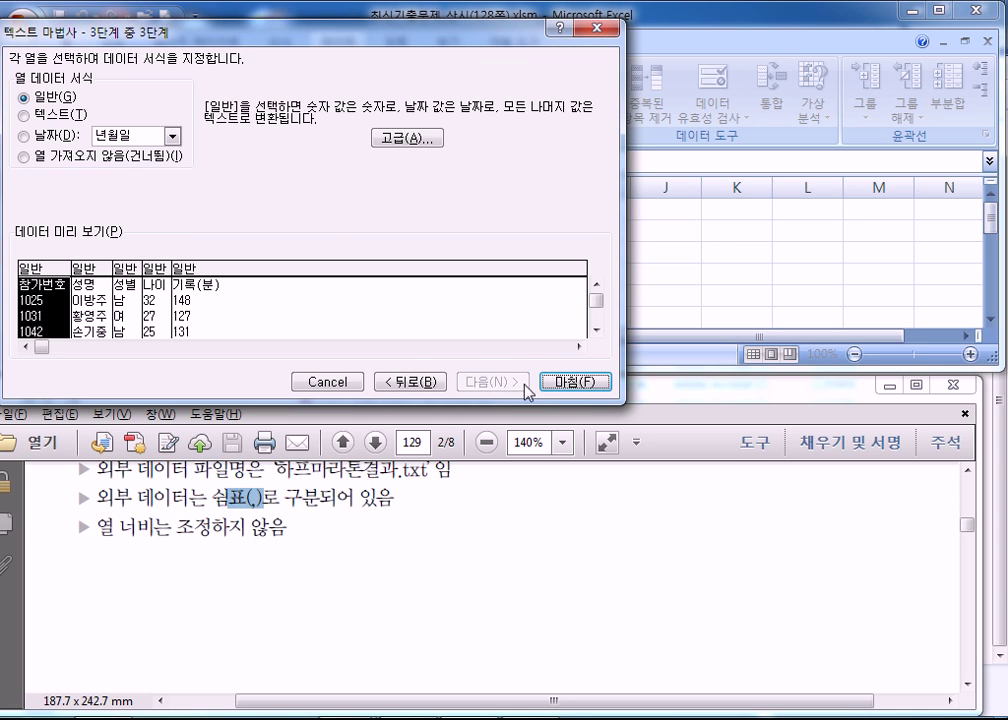
{"action": "left_click", "coordinate": [572, 382]}
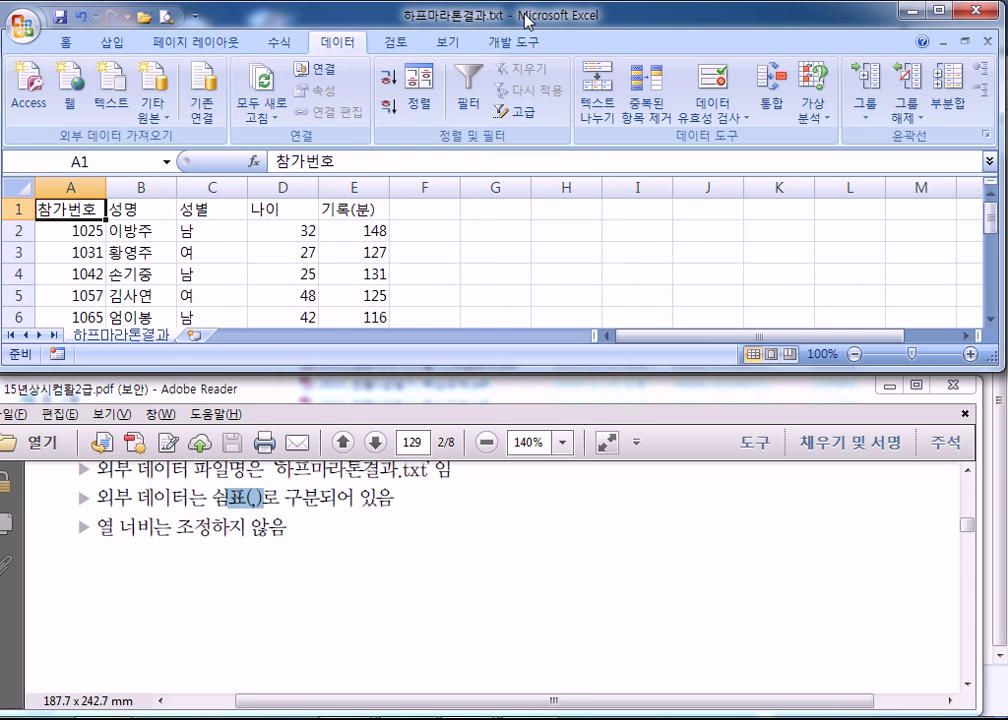
Copy the imported marathon data A1:E10 and paste it at B3 of sheet 기본작업-3 in 최신기출문제_상시(128쪽).xlsm
{"action": "double_click", "coordinate": [416, 15]}
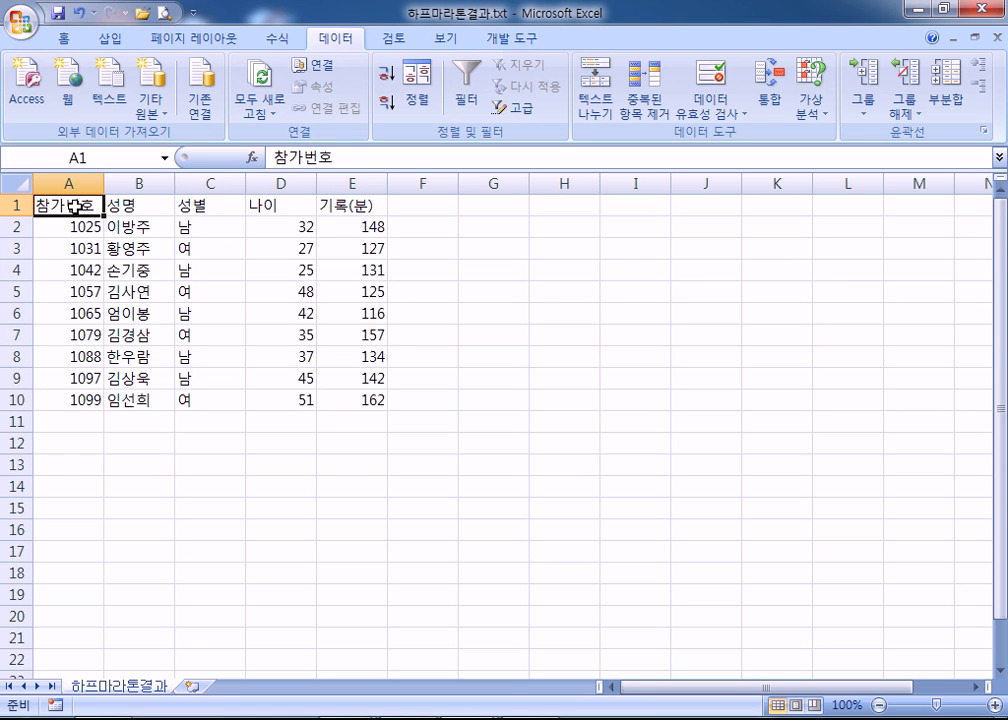
{"action": "left_click_drag", "start_coordinate": [79, 207], "coordinate": [386, 397]}
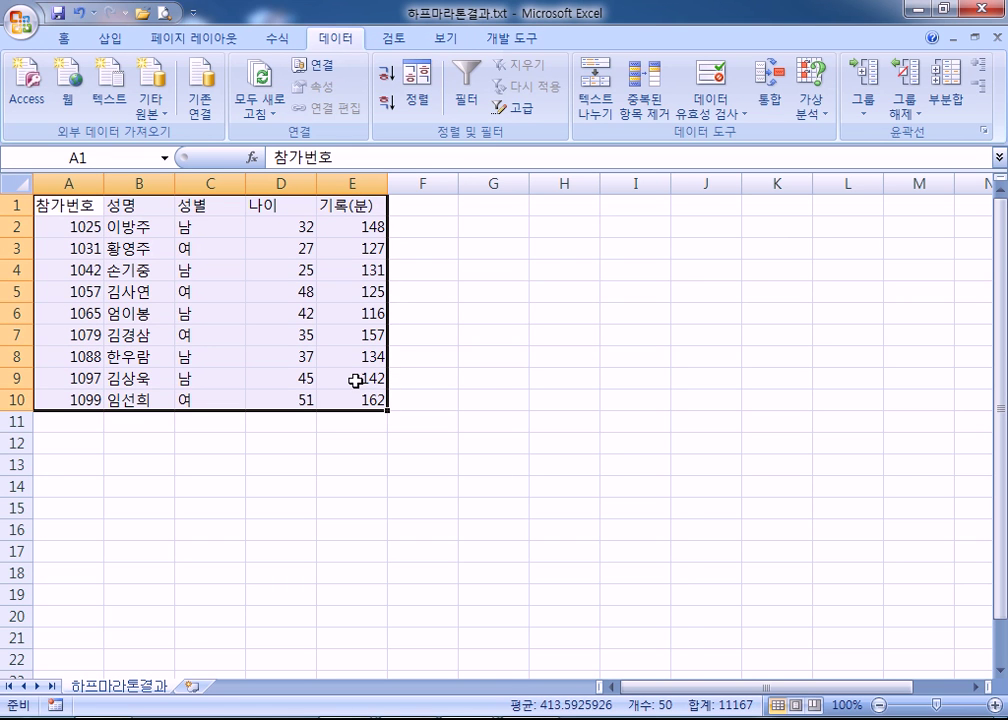
{"action": "right_click", "coordinate": [264, 240]}
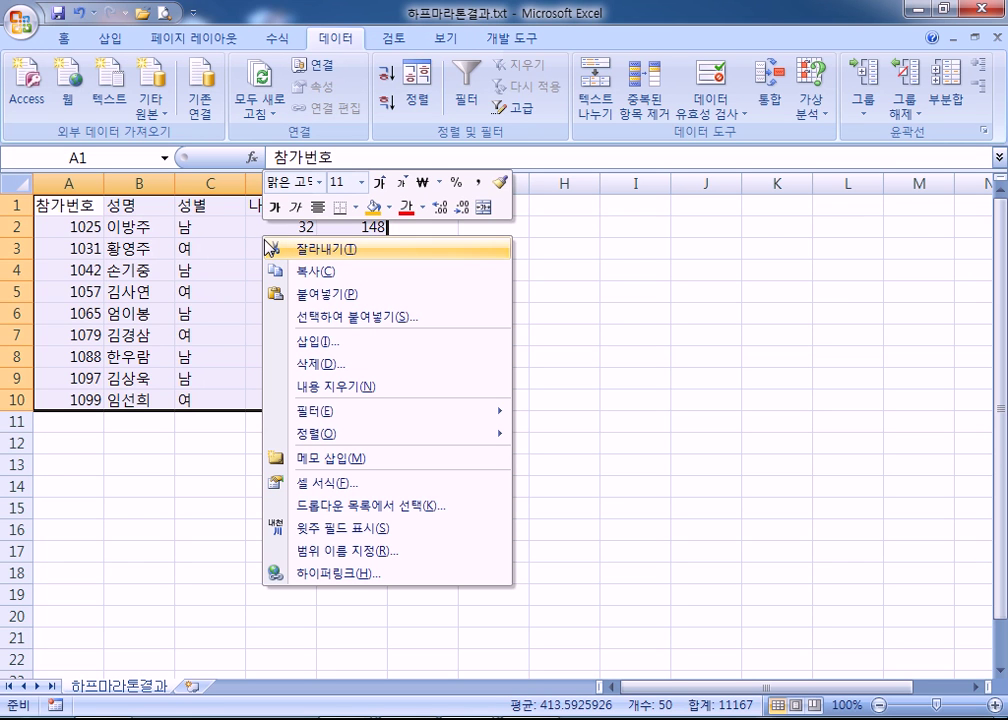
{"action": "left_click", "coordinate": [298, 274]}
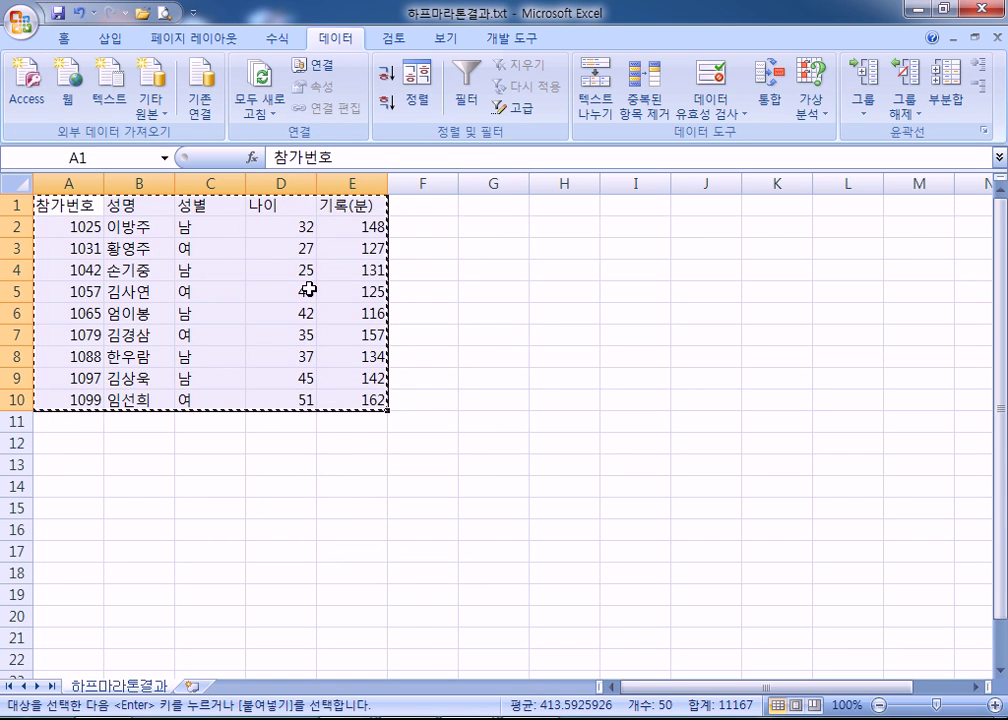
{"action": "left_click", "coordinate": [452, 710]}
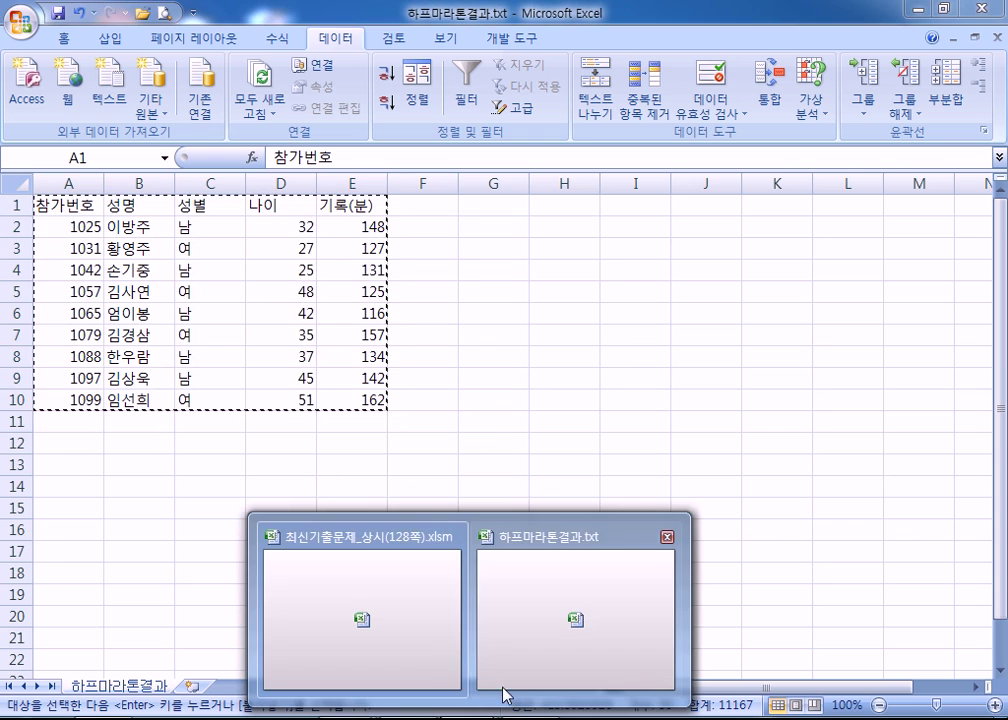
{"action": "left_click", "coordinate": [425, 647]}
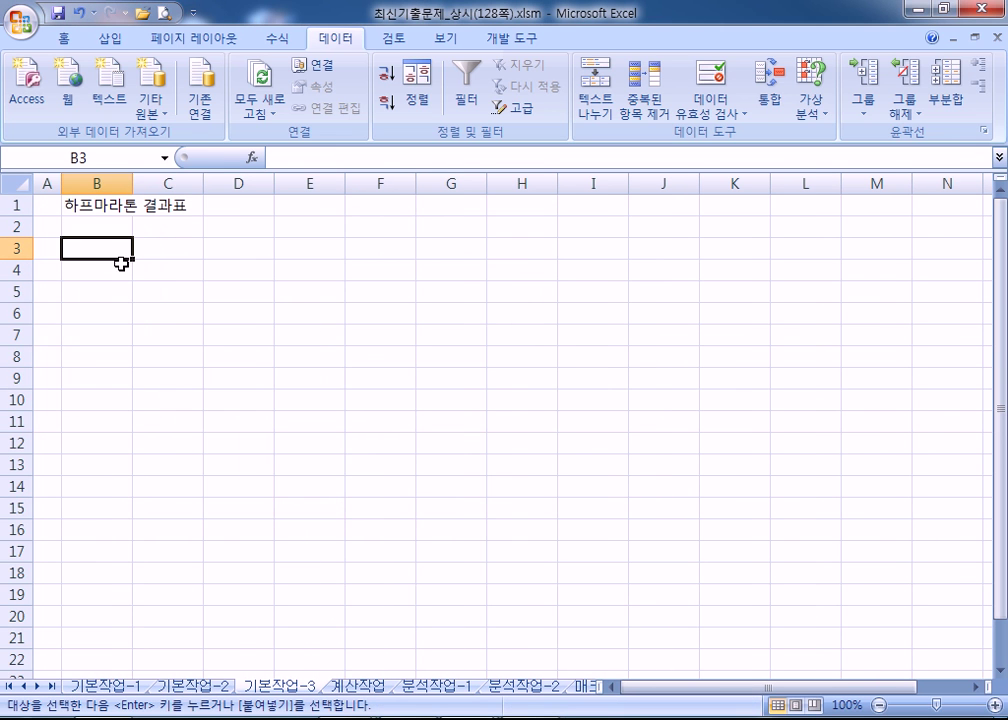
{"action": "right_click", "coordinate": [90, 249]}
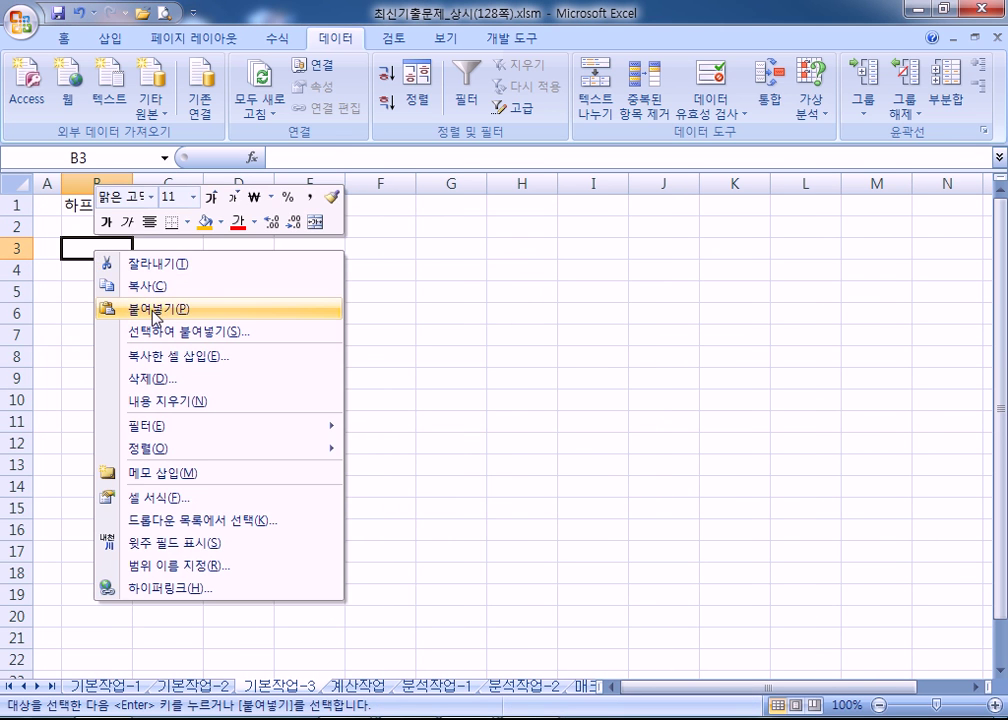
{"action": "left_click", "coordinate": [119, 310]}
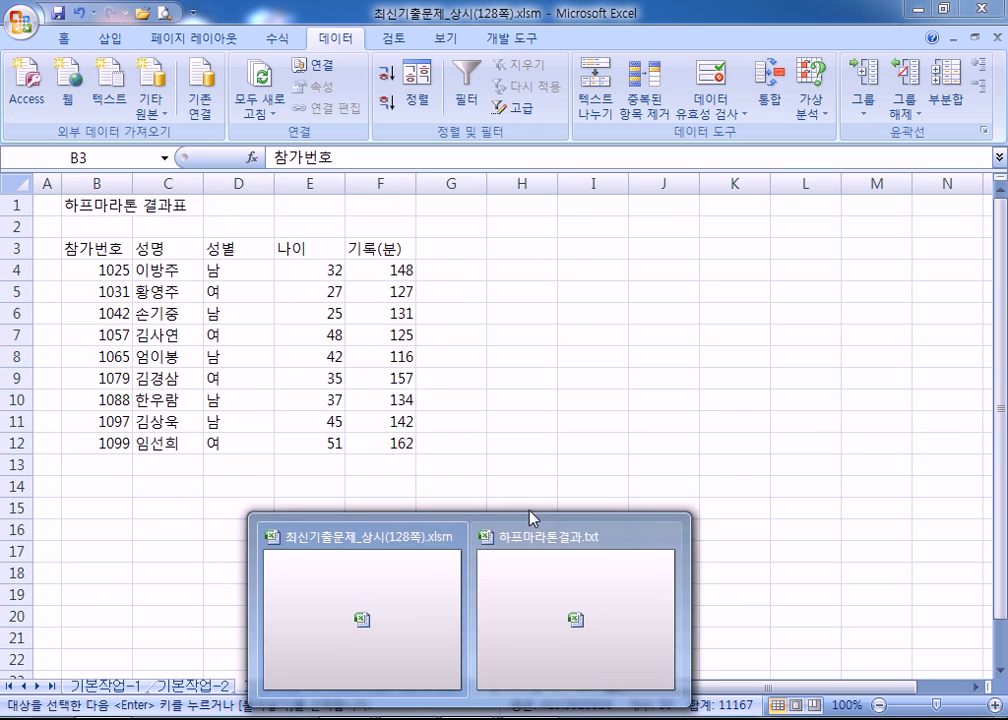
Return to 하프마라톤결과.txt and arrange the two open workbooks side by side
{"action": "left_click", "coordinate": [520, 581]}
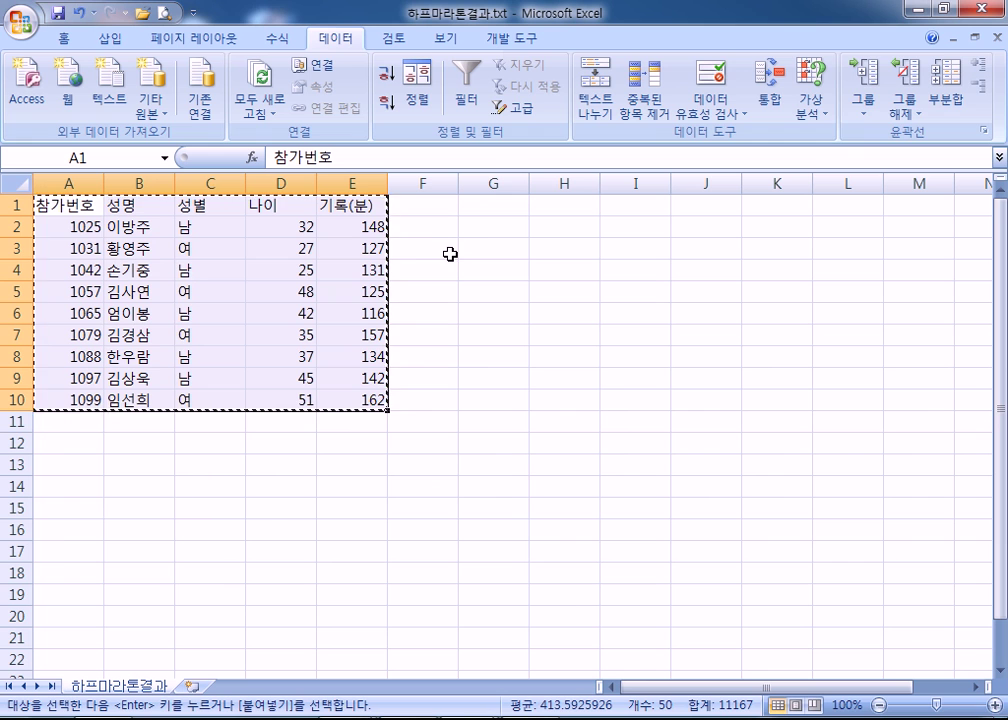
{"action": "left_click", "coordinate": [462, 36]}
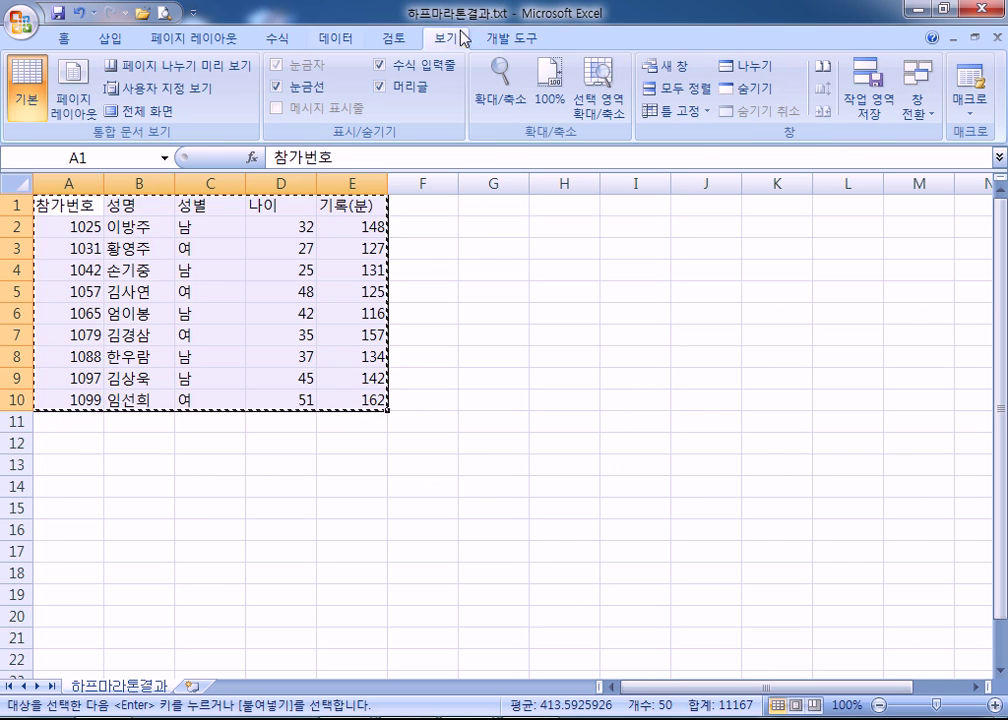
{"action": "left_click", "coordinate": [700, 112]}
{"action": "left_click", "coordinate": [700, 97]}
{"action": "left_click", "coordinate": [272, 205]}
{"action": "left_click", "coordinate": [270, 276]}
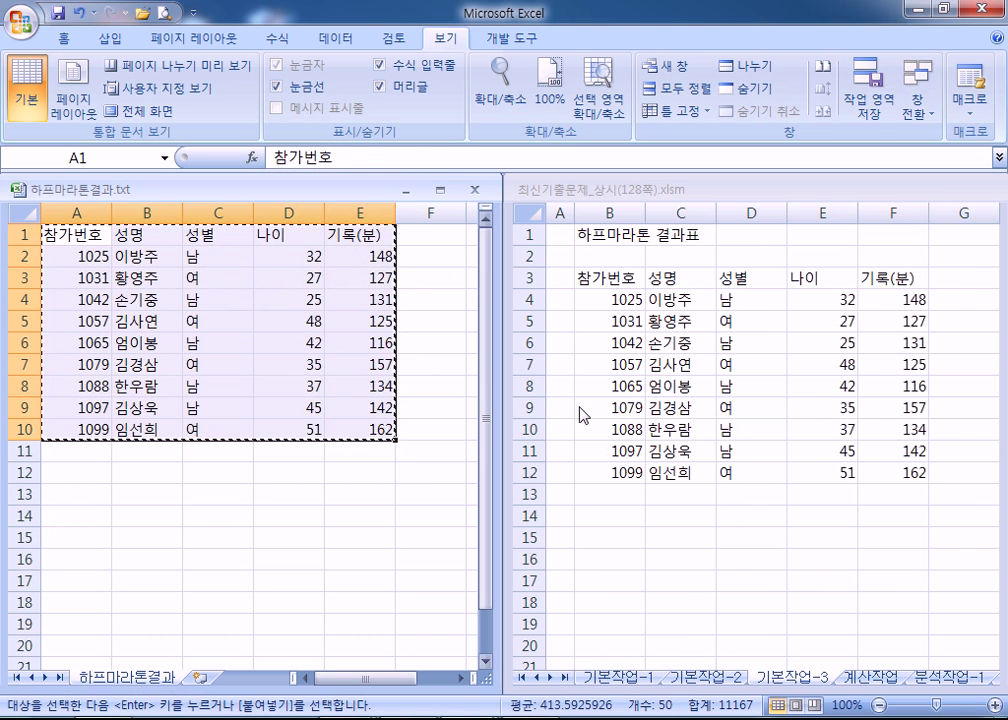
Demonstrate the transfer between the side-by-side windows by pasting A1:E10 of 하프마라톤결과.txt over B3 of 기본작업-3 again
{"action": "left_click", "coordinate": [598, 278]}
{"action": "key", "text": "ctrl+v"}
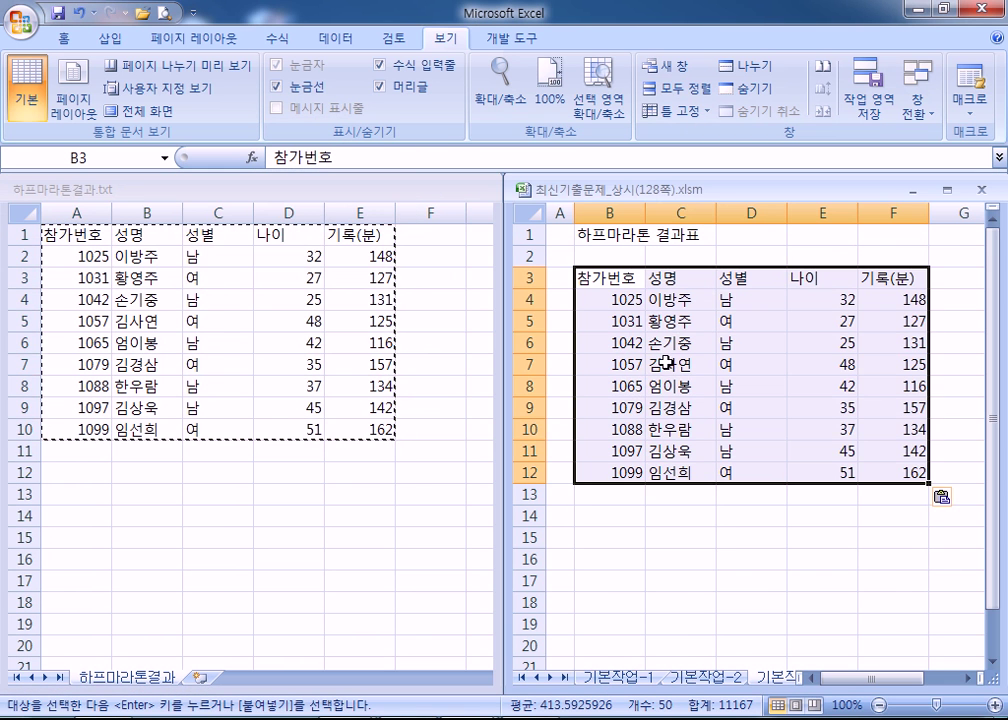
{"action": "left_click", "coordinate": [160, 296]}
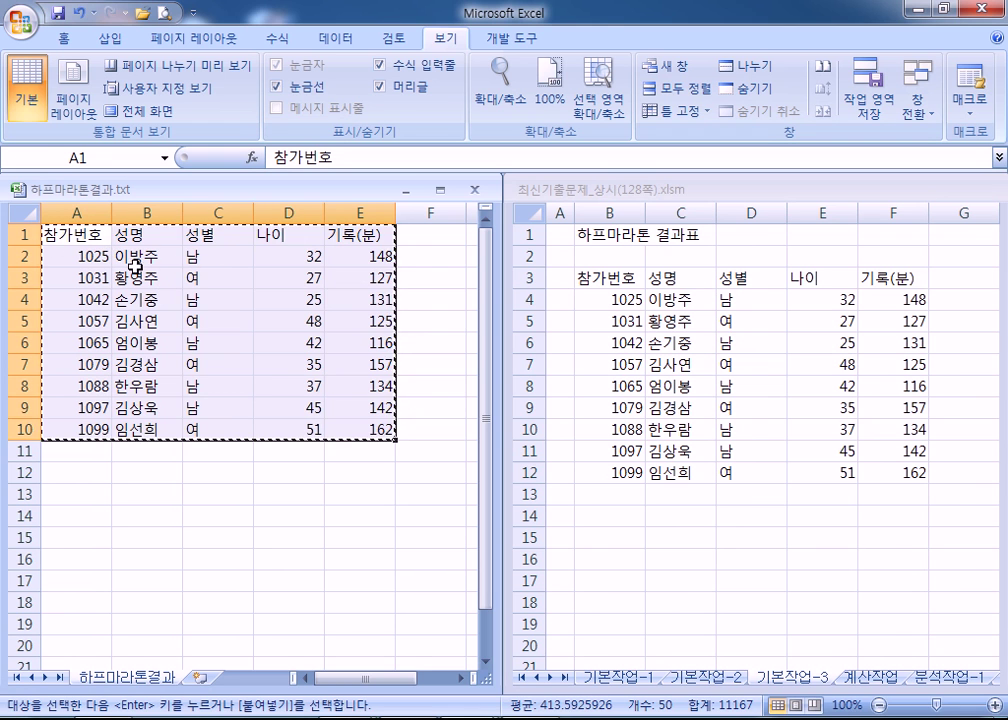
{"action": "left_click_drag", "start_coordinate": [72, 235], "coordinate": [385, 430]}
{"action": "left_click", "coordinate": [606, 279]}
{"action": "key", "text": "ctrl+v"}
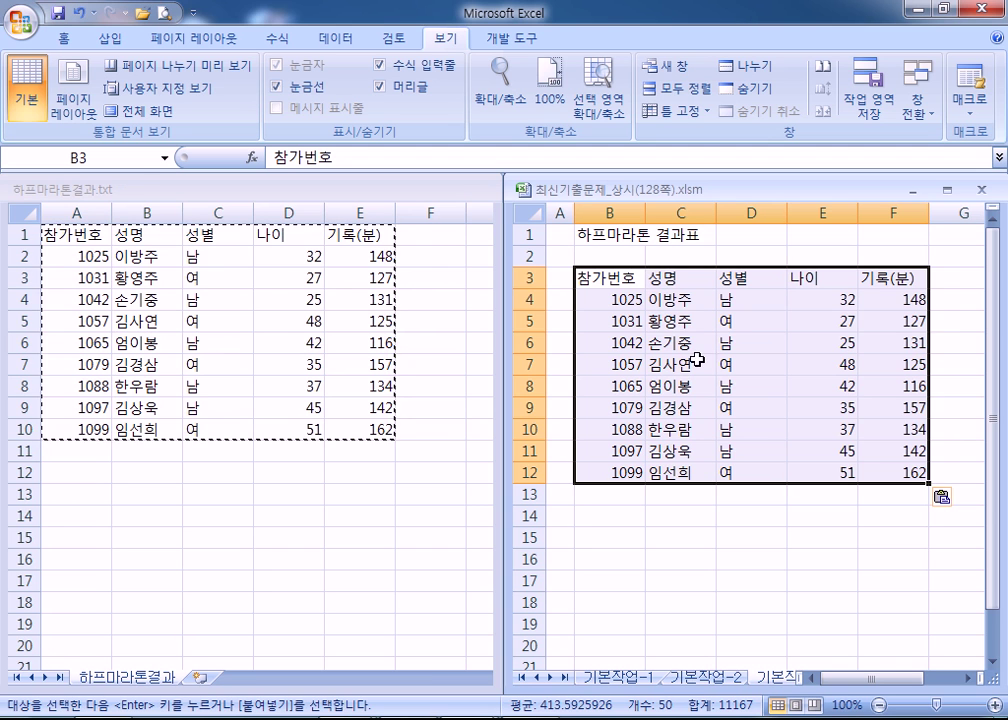
Close 하프마라톤결과.txt and save the exam workbook in a maximized window
{"action": "left_click", "coordinate": [198, 271]}
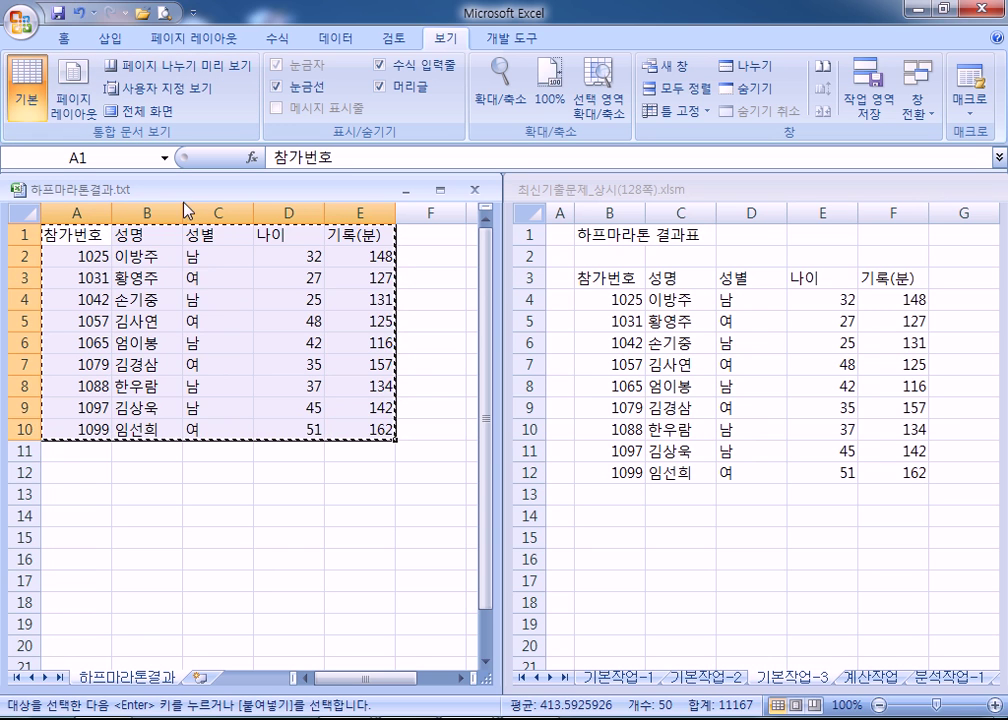
{"action": "left_click", "coordinate": [476, 193]}
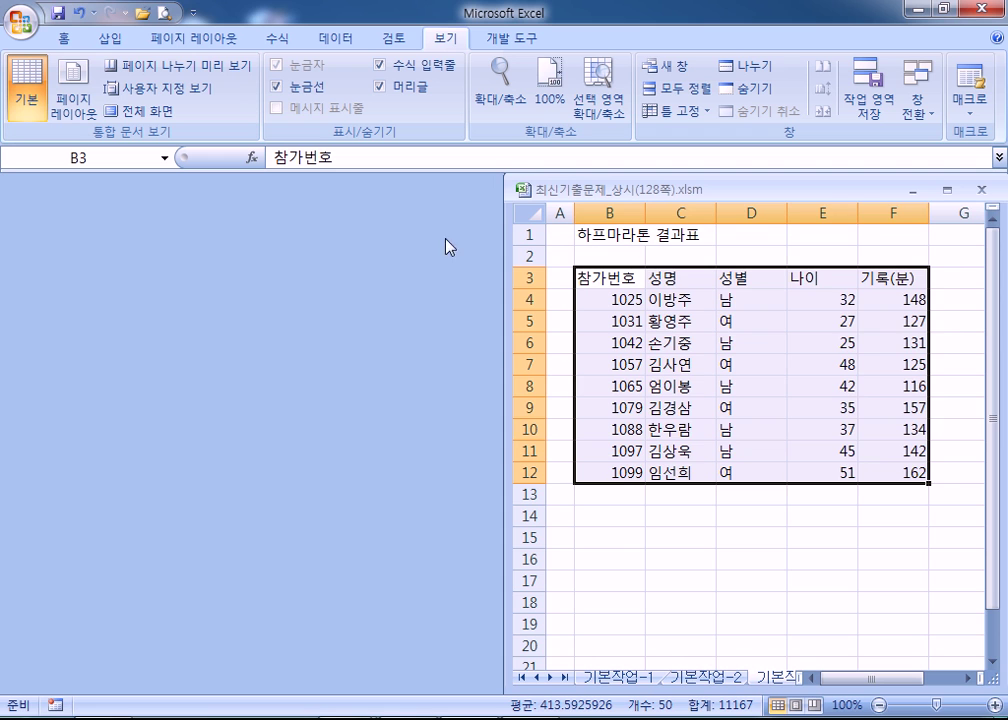
{"action": "left_click", "coordinate": [948, 191]}
{"action": "left_click", "coordinate": [108, 289]}
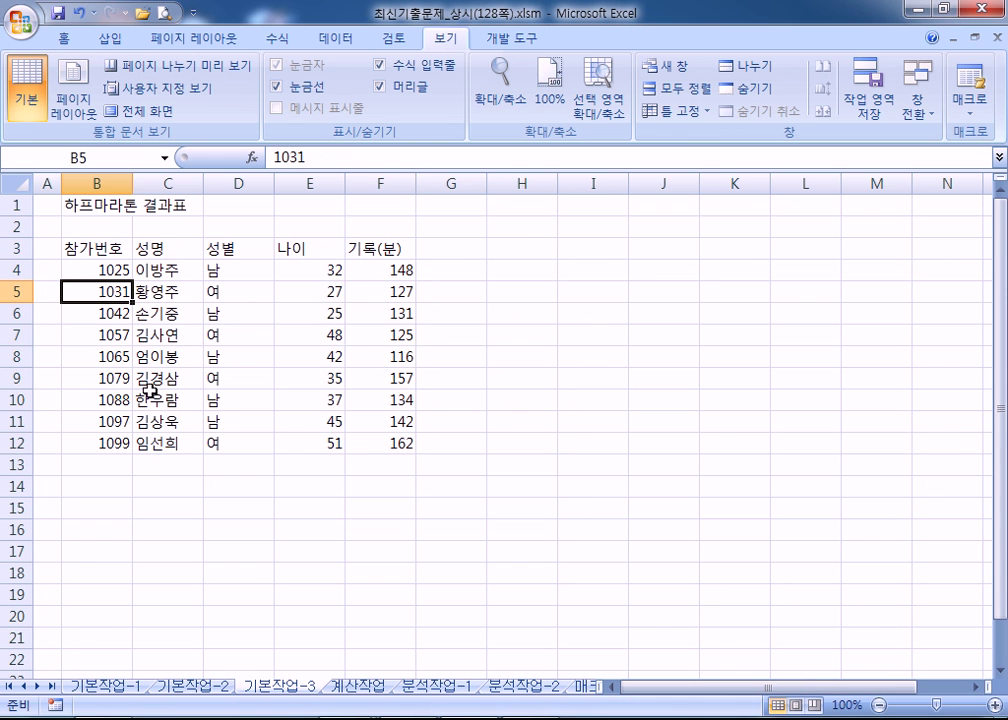
{"action": "left_click", "coordinate": [58, 14]}
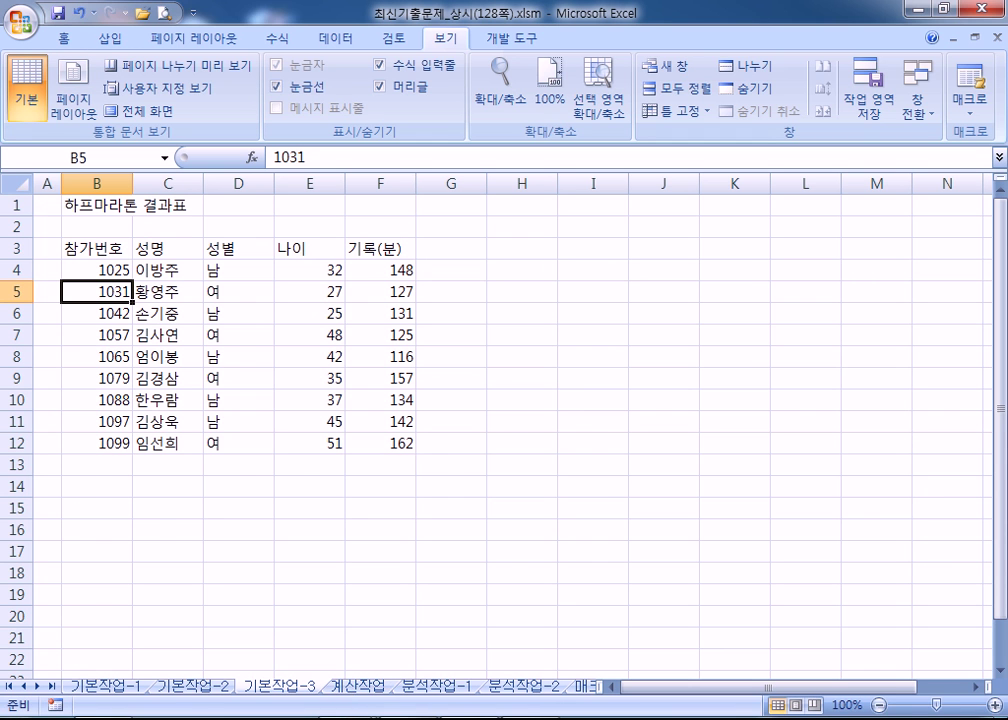
Switch to Adobe Reader and examine the 기본작업-3 instructions at full size, including the source file name, delimiter and column-width rule
{"action": "key", "text": "alt+Tab"}
{"action": "double_click", "coordinate": [419, 390]}
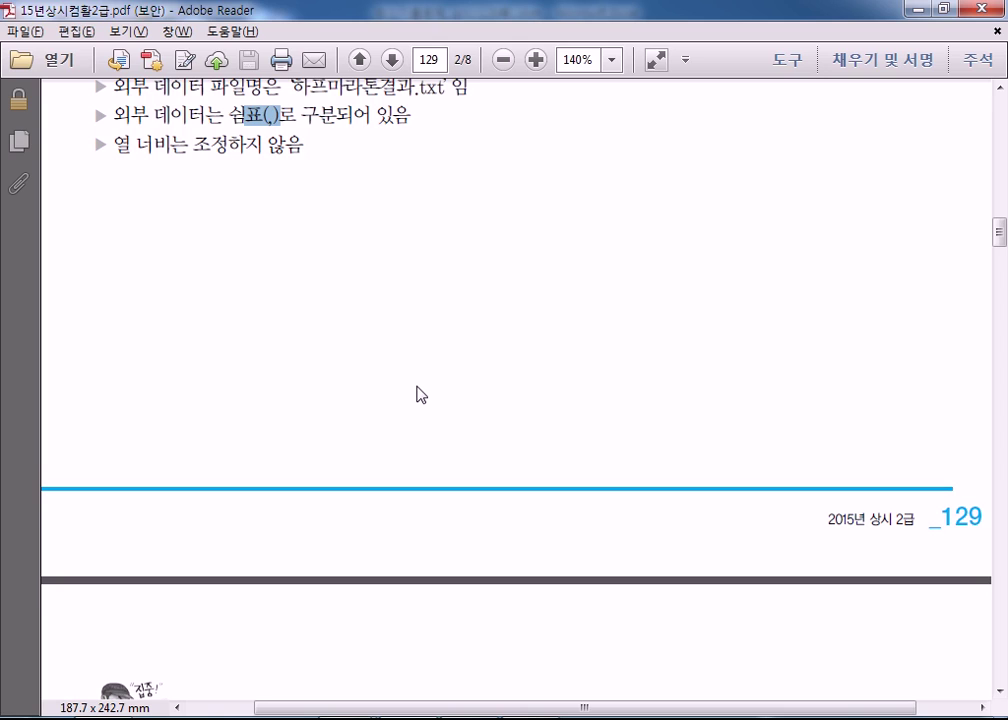
{"action": "scroll", "coordinate": [228, 338], "scroll_direction": "up", "scroll_amount": 2}
{"action": "scroll", "coordinate": [226, 337], "scroll_direction": "down", "scroll_amount": 3}
{"action": "scroll", "coordinate": [221, 335], "scroll_direction": "up", "scroll_amount": 4}
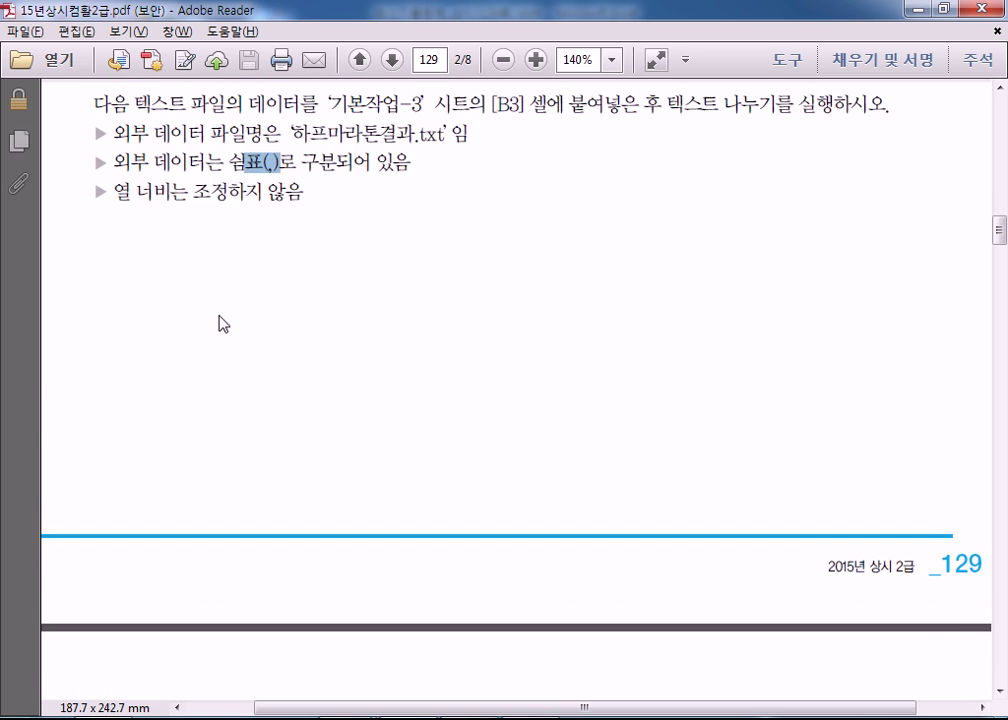
{"action": "left_click_drag", "start_coordinate": [131, 141], "coordinate": [374, 291]}
{"action": "left_click", "coordinate": [365, 245]}
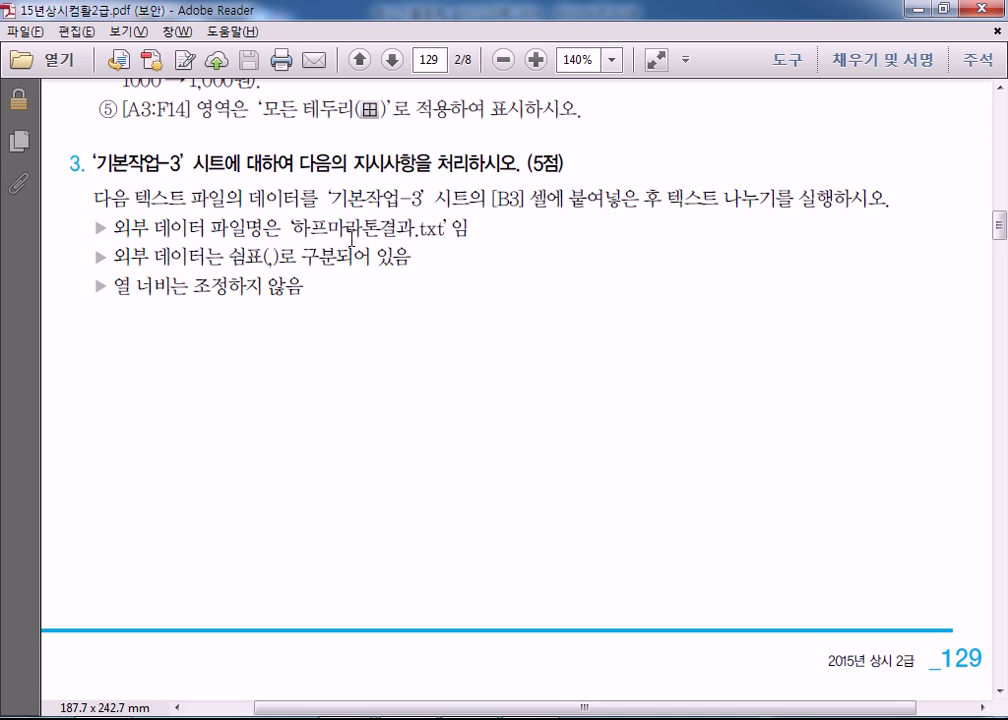
{"action": "left_click_drag", "start_coordinate": [306, 232], "coordinate": [417, 233]}
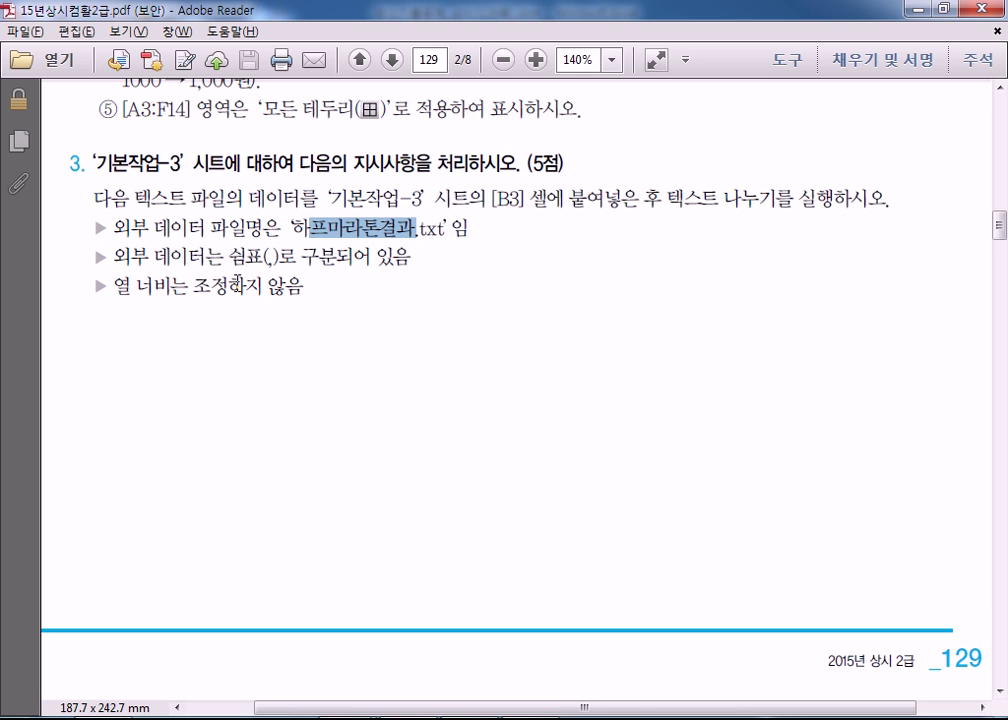
Switch back to the exam workbook in Excel, delete rows 3 to 14 of 기본작업-3, and select B3
{"action": "scroll", "coordinate": [245, 285], "scroll_direction": "down", "scroll_amount": 10}
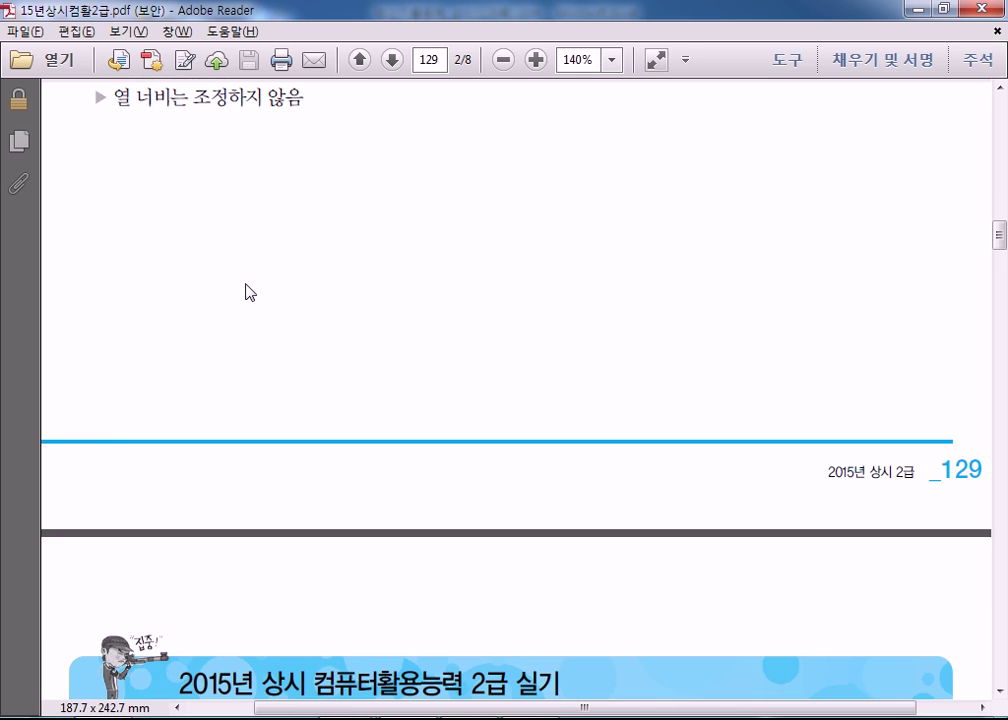
{"action": "scroll", "coordinate": [258, 272], "scroll_direction": "up", "scroll_amount": 5}
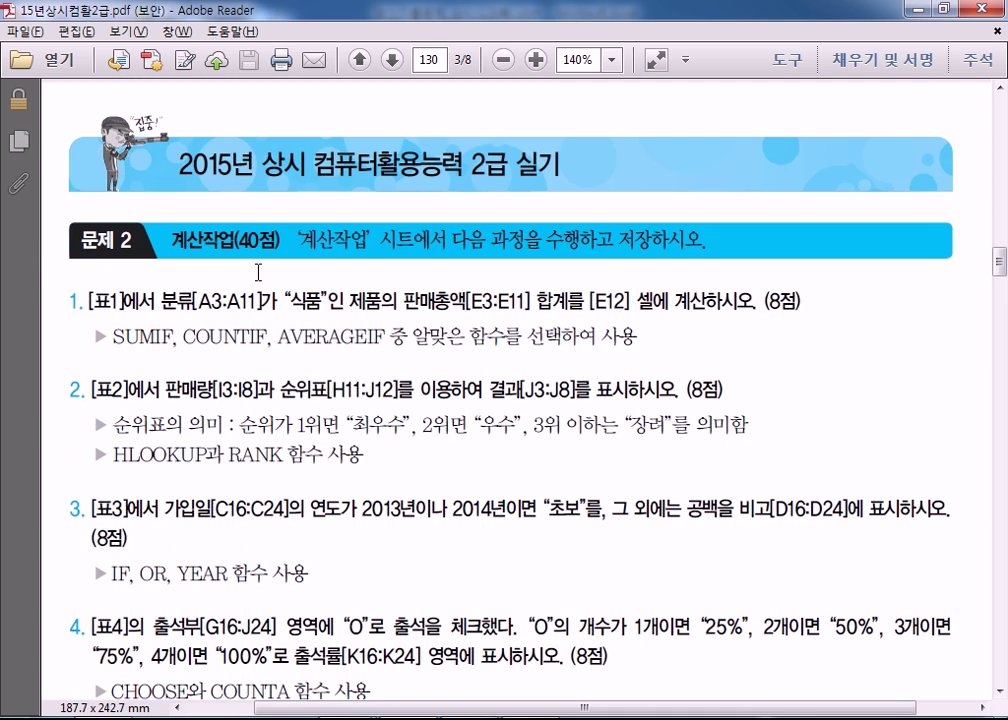
{"action": "key", "text": "alt+Tab"}
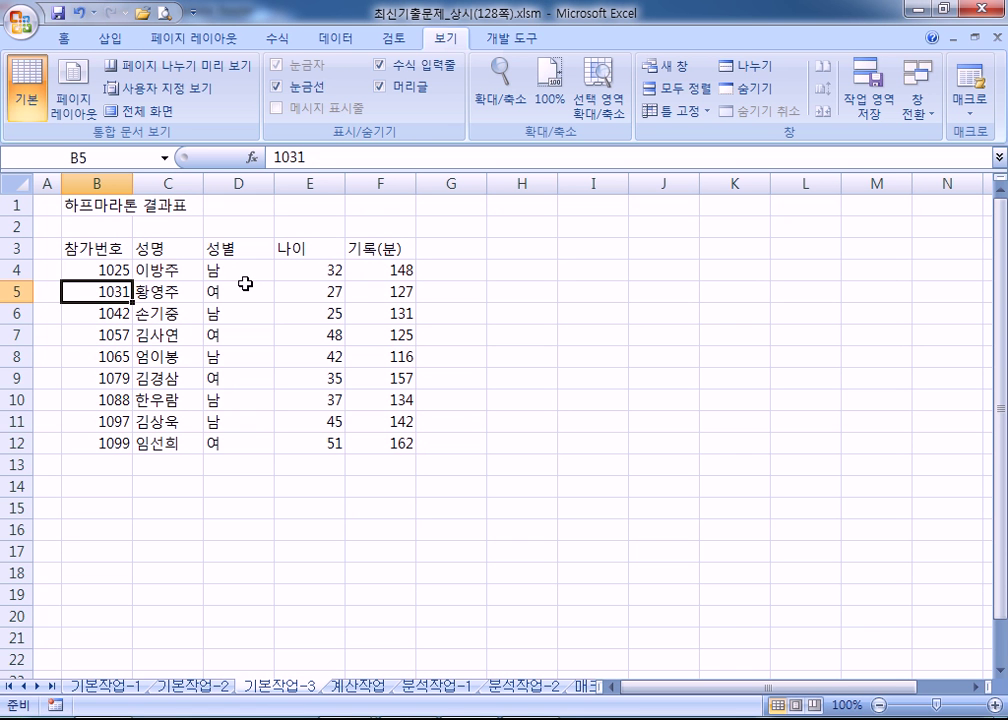
{"action": "left_click_drag", "start_coordinate": [17, 248], "coordinate": [17, 486]}
{"action": "right_click", "coordinate": [145, 343]}
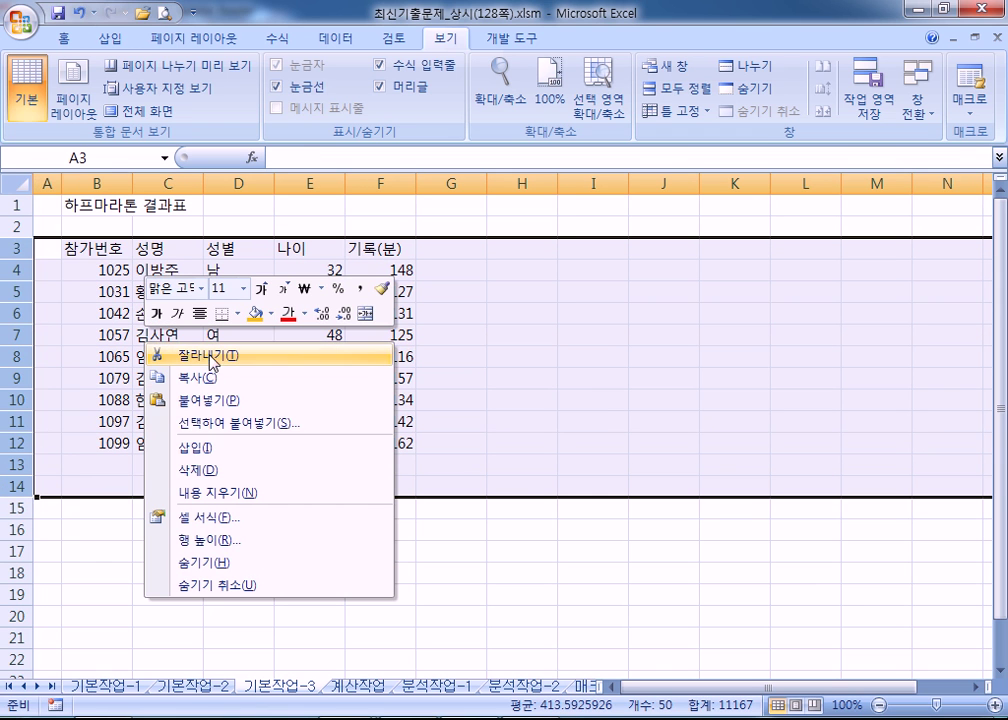
{"action": "left_click", "coordinate": [196, 470]}
{"action": "left_click", "coordinate": [106, 248]}
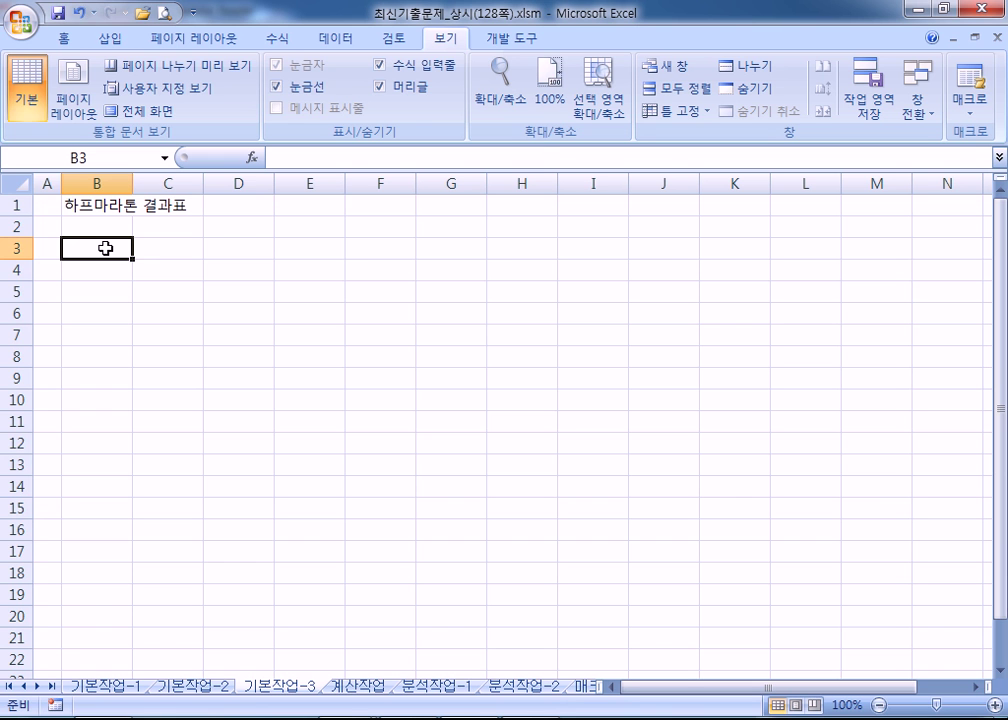
Bring up the file-open dialog, limit the list to all Excel files, look through it, and shorten the dialog
{"action": "left_click", "coordinate": [20, 19]}
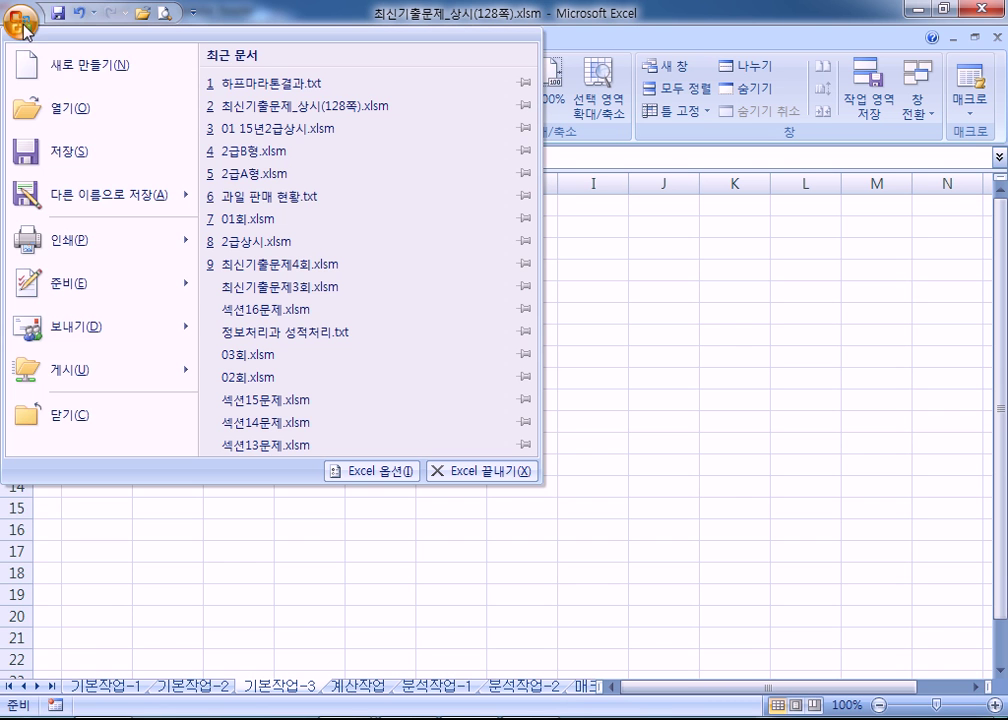
{"action": "left_click", "coordinate": [55, 110]}
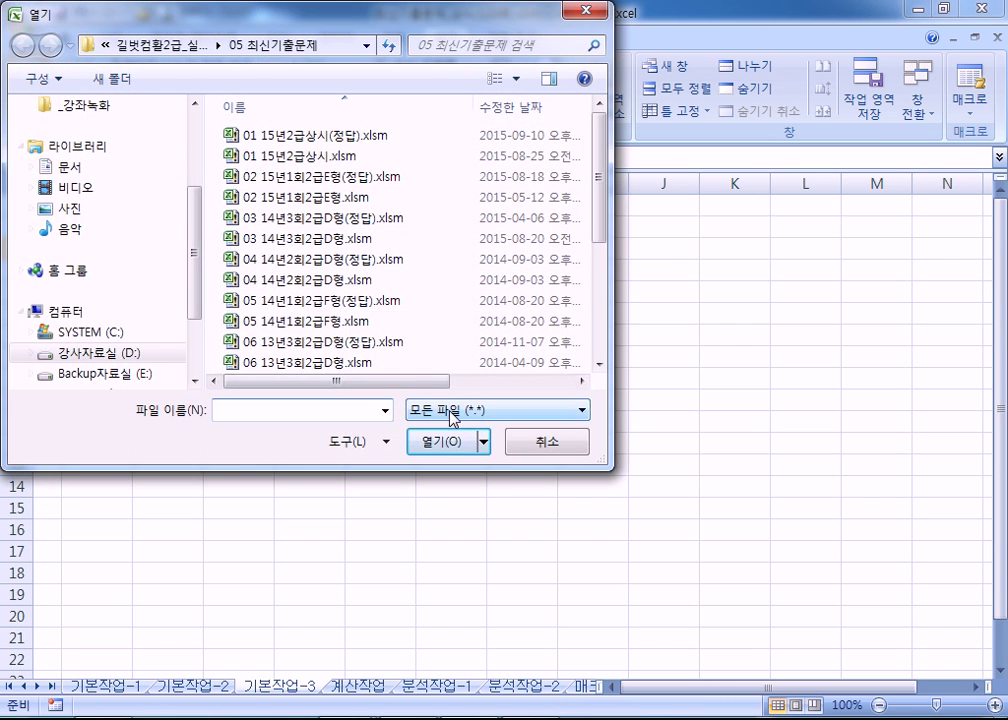
{"action": "left_click", "coordinate": [452, 410]}
{"action": "left_click", "coordinate": [455, 443]}
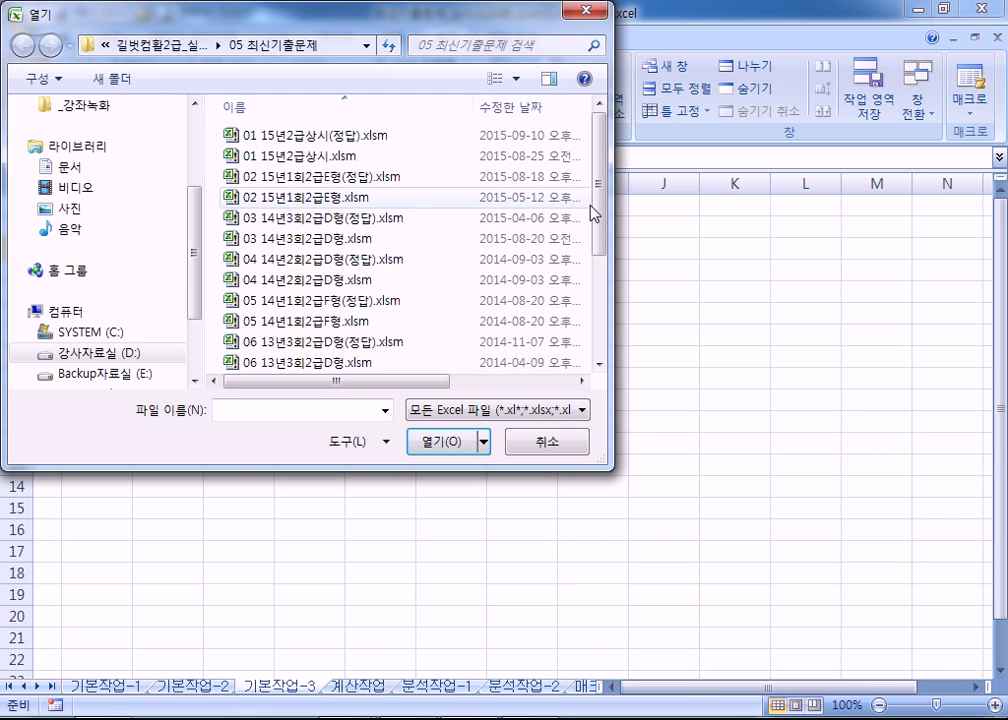
{"action": "scroll", "coordinate": [594, 213], "scroll_direction": "down", "scroll_amount": 3}
{"action": "left_click_drag", "start_coordinate": [382, 468], "coordinate": [373, 365]}
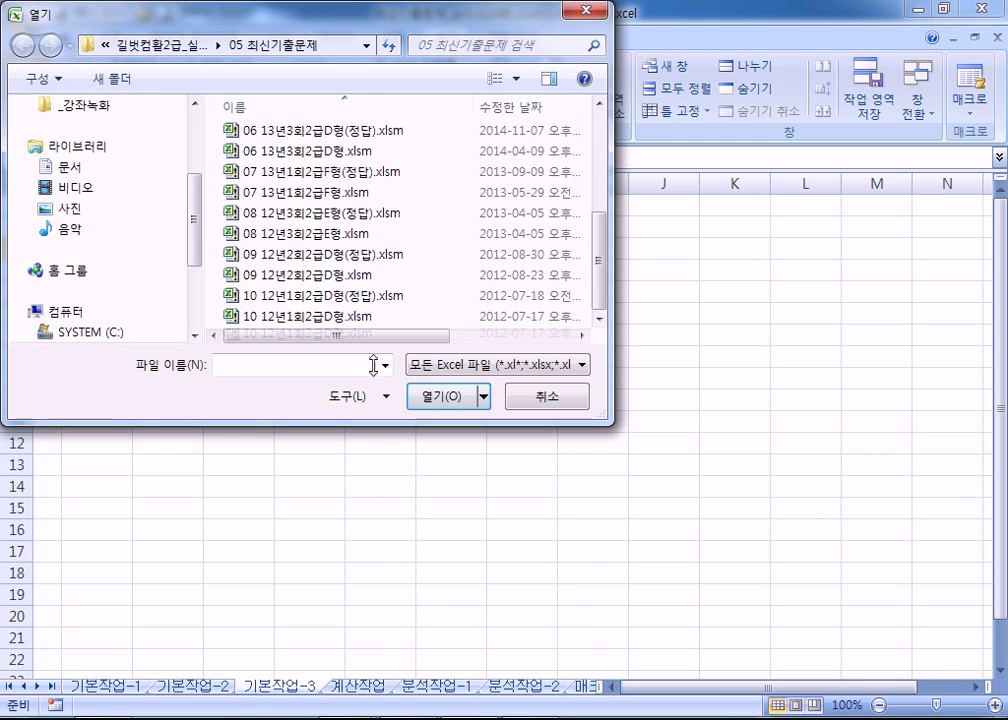
Compare the text-file filter with the all-Excel-files filter, ending on text files (*.prn;*.txt;*.csv)
{"action": "left_click", "coordinate": [452, 362]}
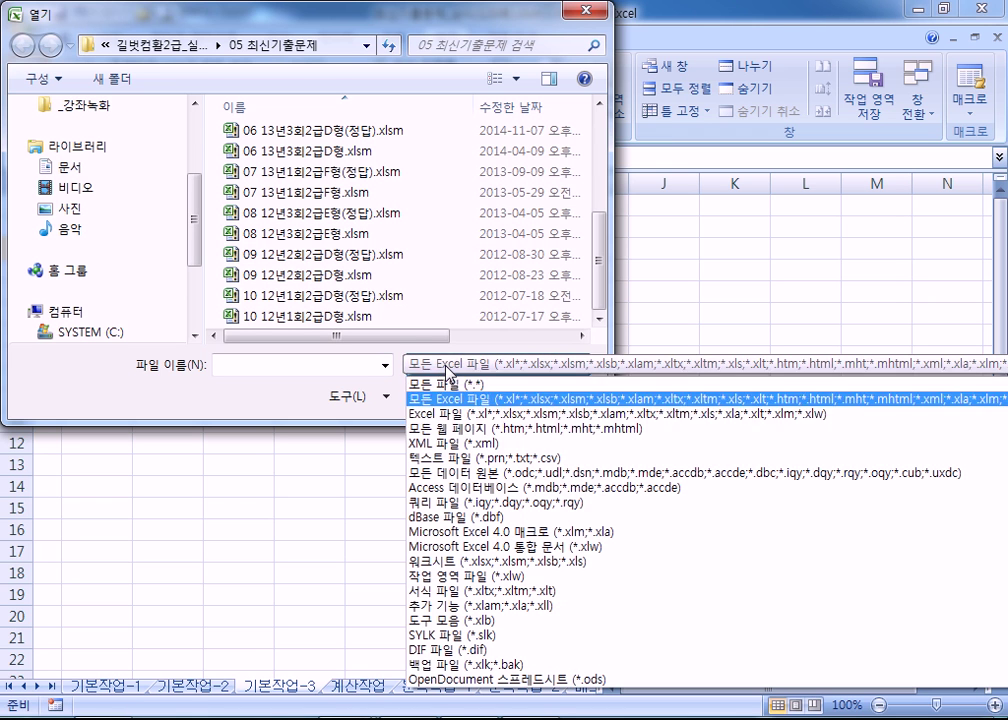
{"action": "left_click", "coordinate": [441, 459]}
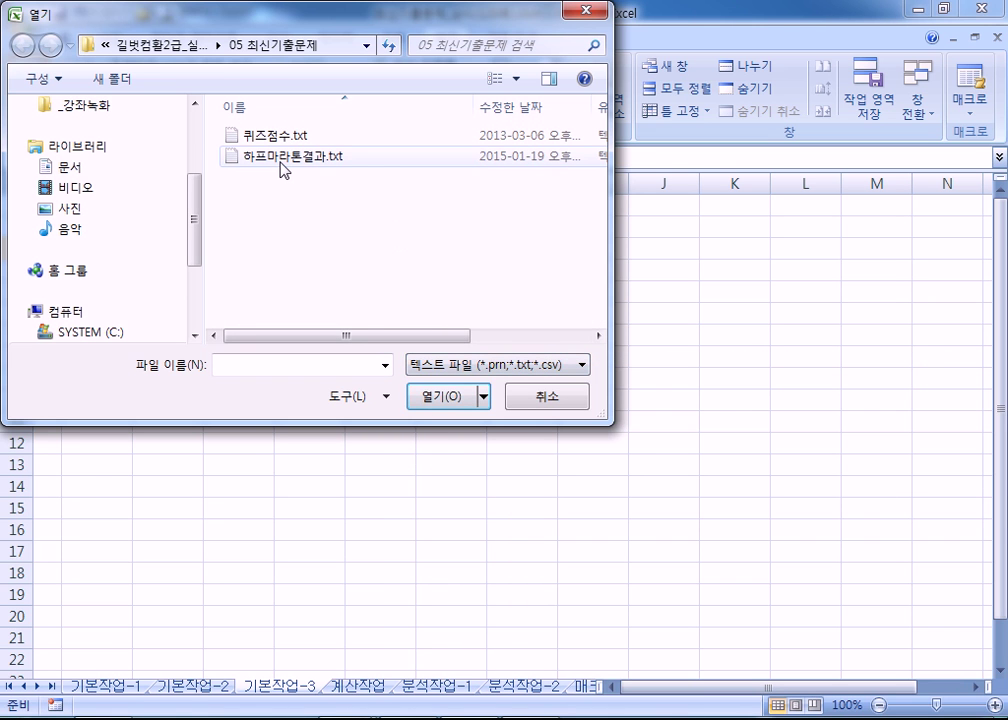
{"action": "left_click", "coordinate": [445, 366]}
{"action": "left_click", "coordinate": [440, 400]}
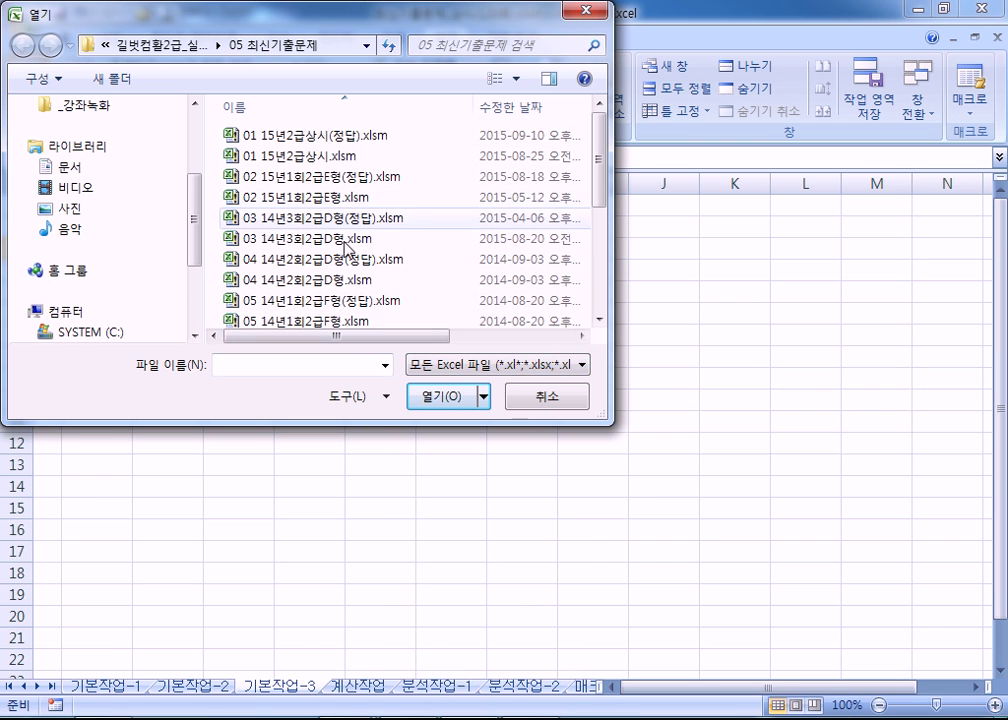
{"action": "left_click", "coordinate": [421, 366]}
{"action": "left_click", "coordinate": [445, 457]}
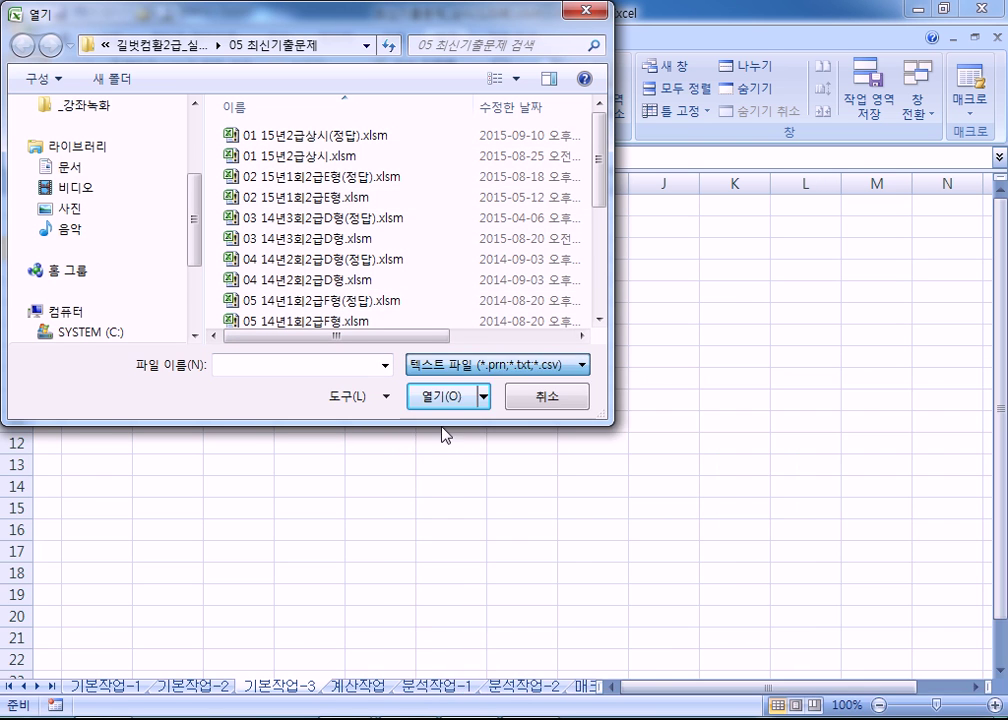
List all file types (*.*) in the open dialog and open 하프마라톤결과.txt
{"action": "left_click", "coordinate": [428, 365]}
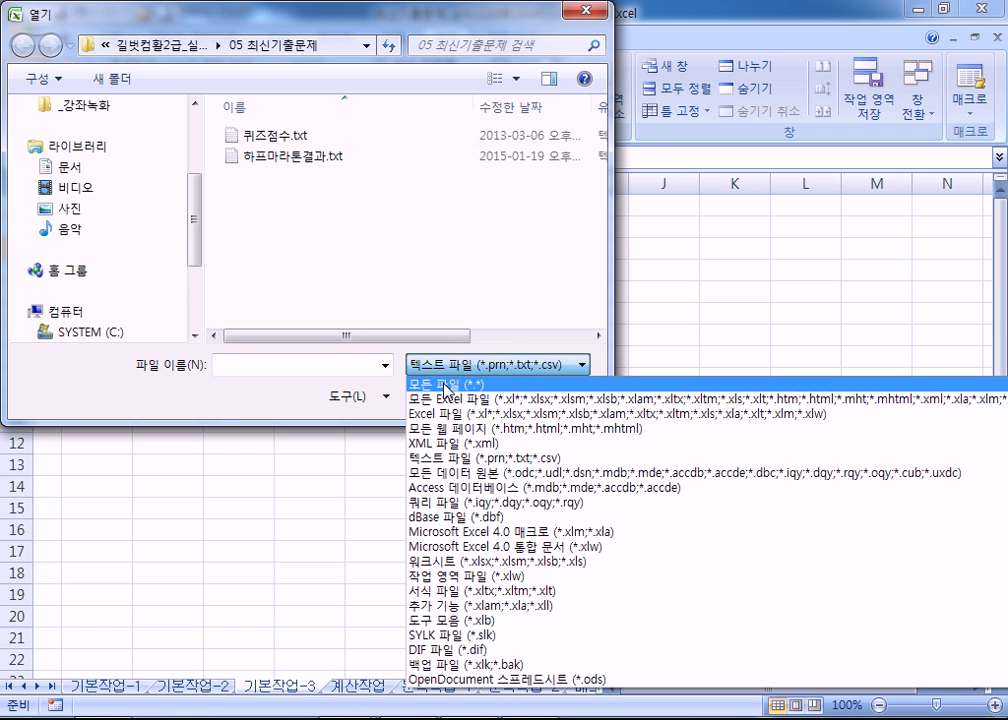
{"action": "left_click", "coordinate": [446, 384]}
{"action": "left_click_drag", "start_coordinate": [598, 164], "coordinate": [603, 290]}
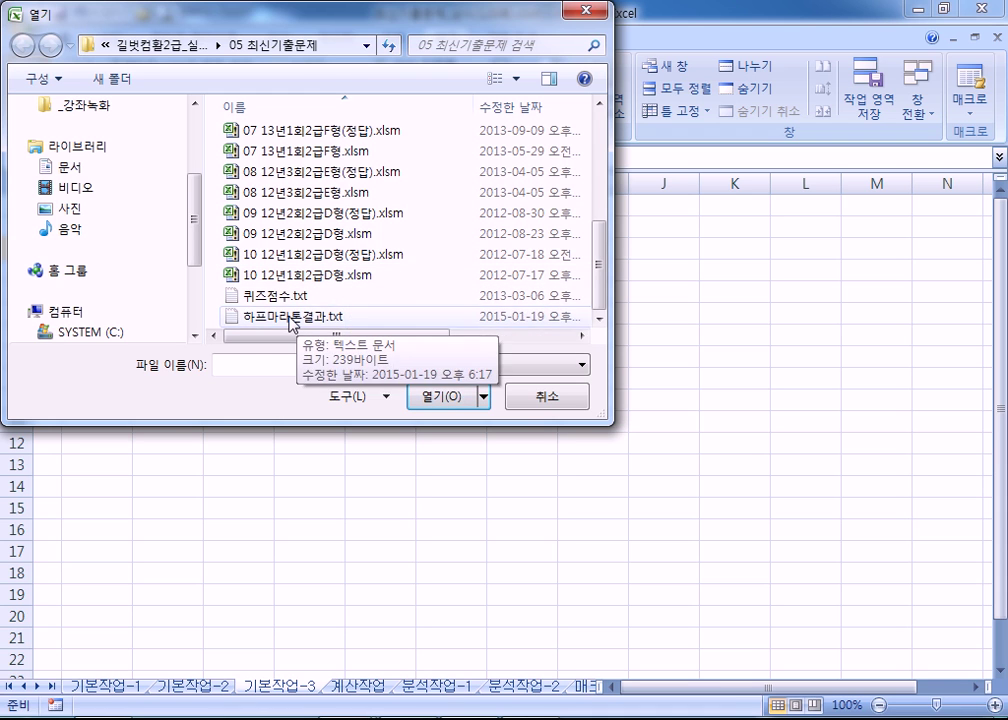
{"action": "left_click", "coordinate": [290, 318]}
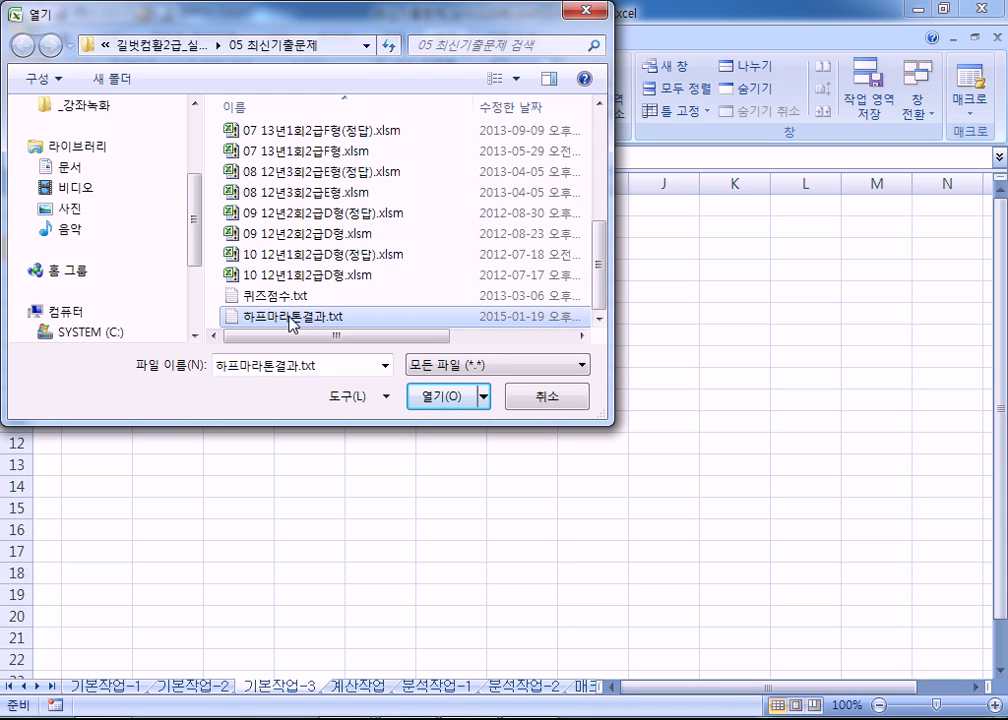
{"action": "left_click", "coordinate": [447, 403]}
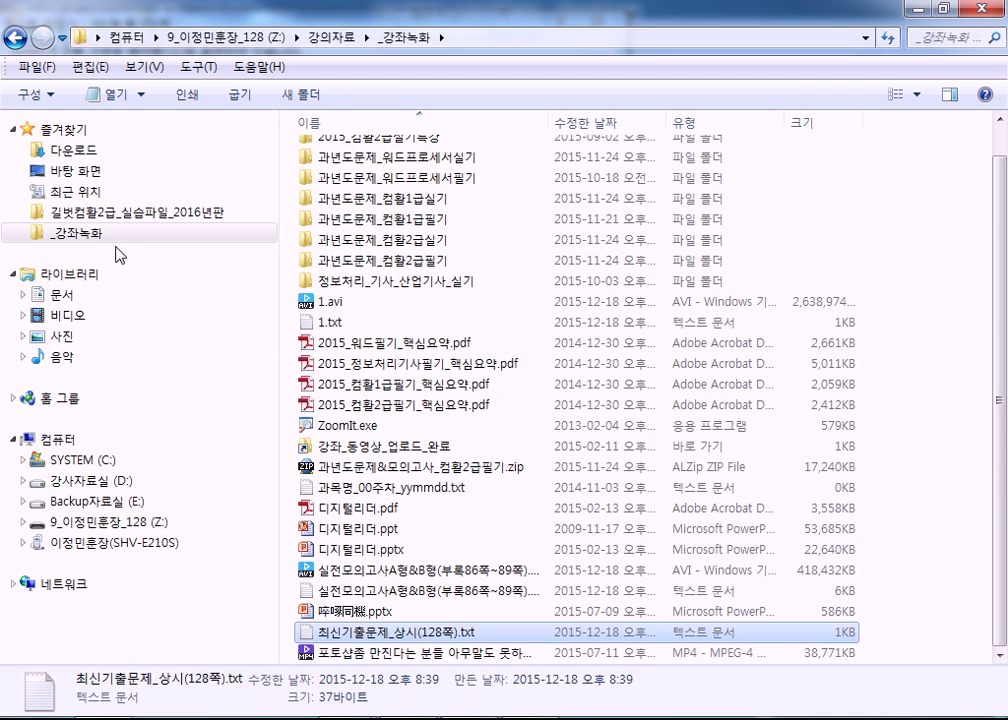
In File Explorer, open 하프마라톤결과.txt from 길벗컴활2급_실습파일_2016년판 > 05 최신기출문제 in a maximized Notepad window
{"action": "left_click", "coordinate": [124, 213]}
{"action": "left_click", "coordinate": [365, 238]}
{"action": "double_click", "coordinate": [365, 240]}
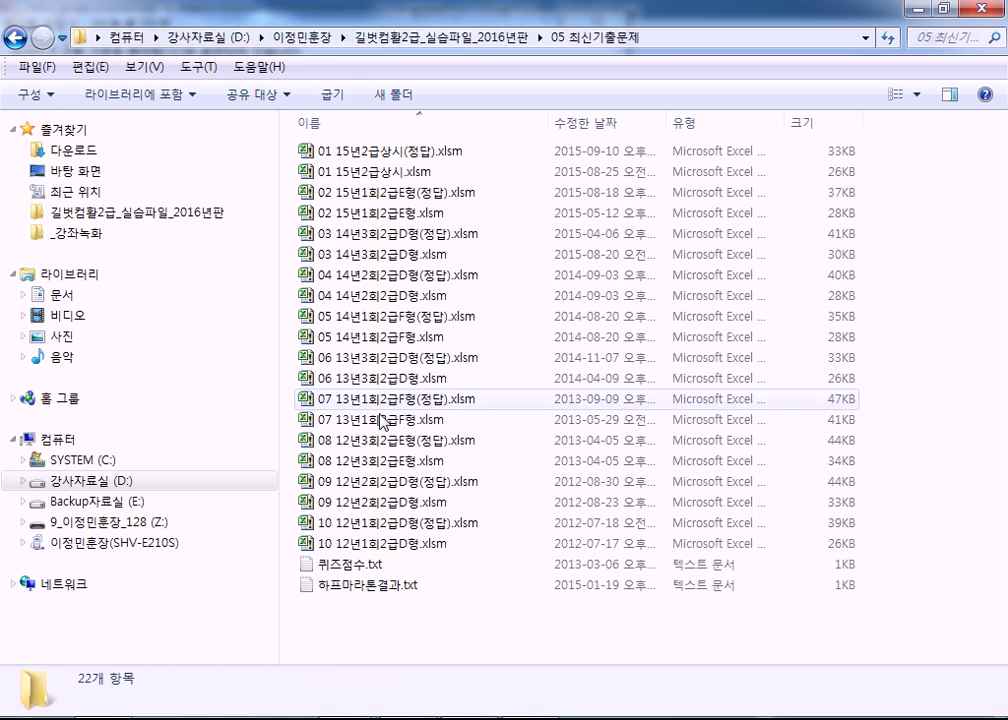
{"action": "double_click", "coordinate": [366, 584]}
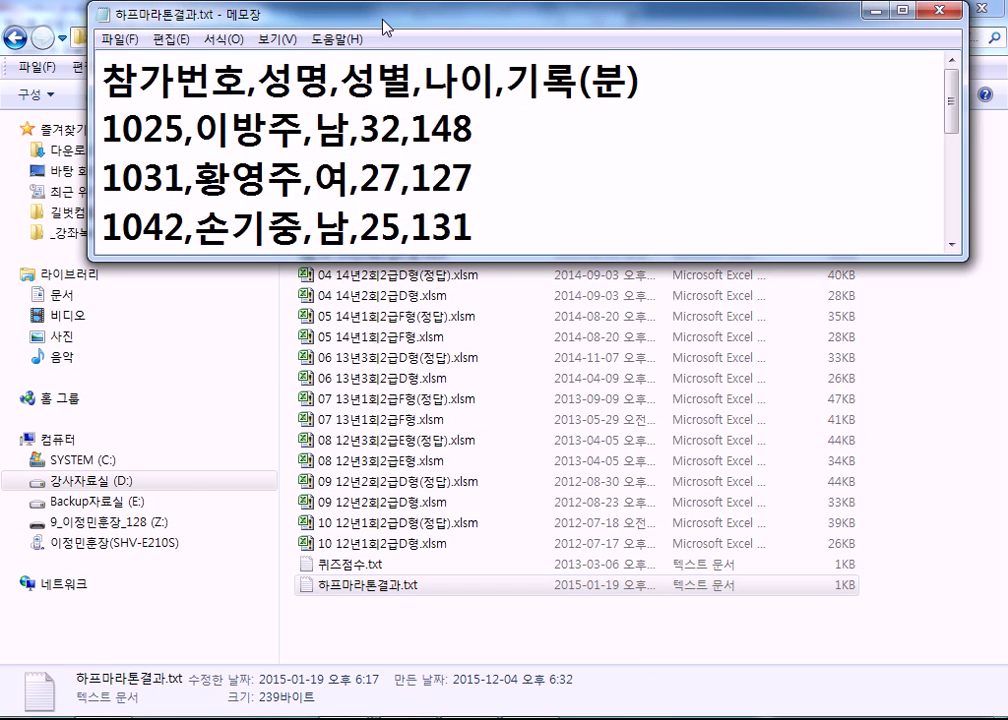
{"action": "double_click", "coordinate": [382, 18]}
Examine the comma delimiters and the first field of the first data record in the text file
{"action": "left_click_drag", "start_coordinate": [89, 122], "coordinate": [101, 131]}
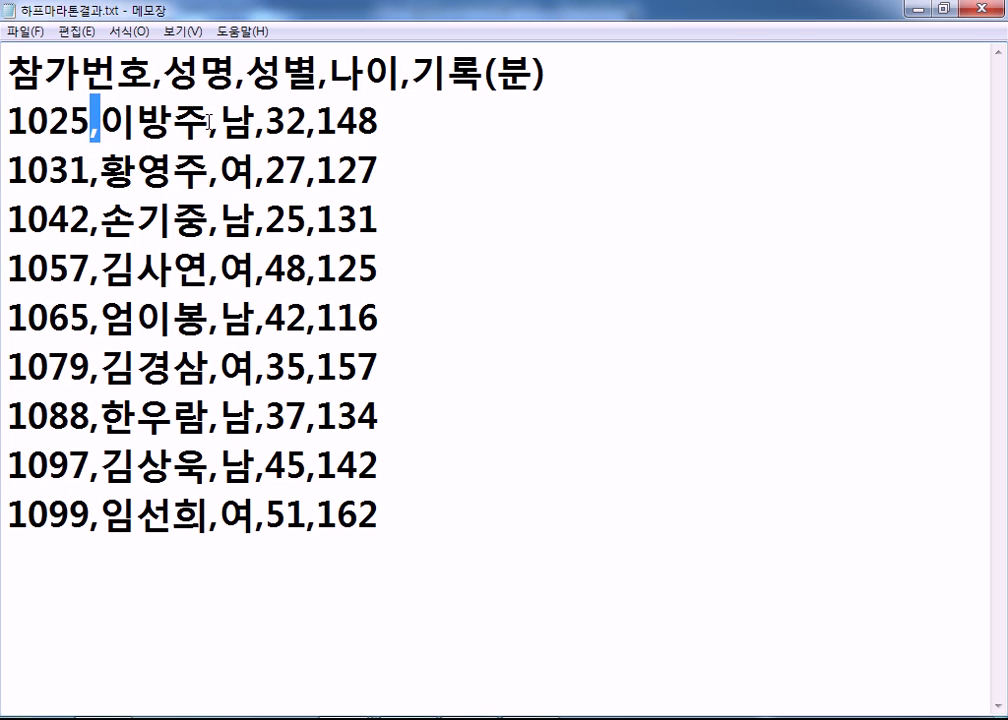
{"action": "left_click_drag", "start_coordinate": [209, 122], "coordinate": [220, 130]}
{"action": "left_click_drag", "start_coordinate": [89, 122], "coordinate": [3, 125]}
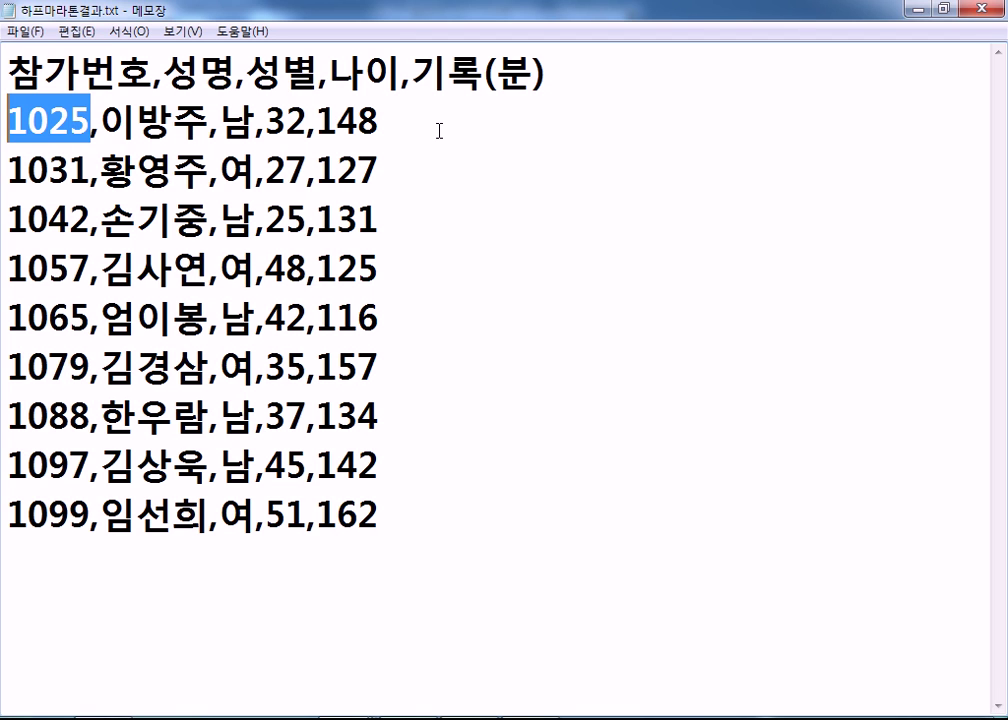
Replace every comma in the first data record with a slash (/) and save 하프마라톤결과.txt
{"action": "left_click_drag", "start_coordinate": [88, 121], "coordinate": [103, 121]}
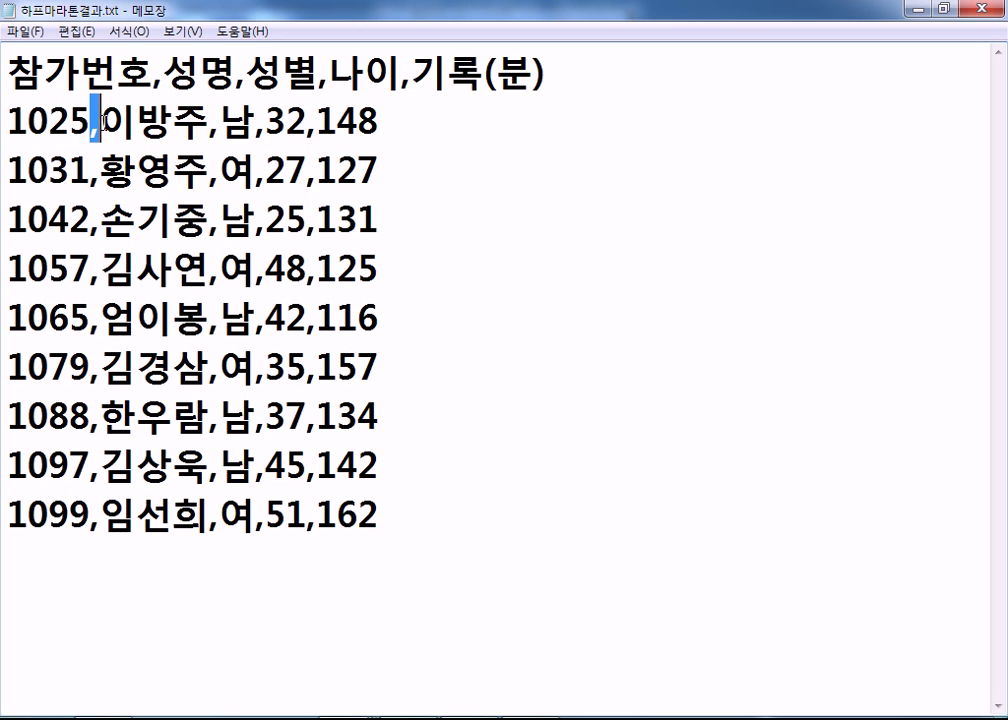
{"action": "type", "text": "/"}
{"action": "left_click", "coordinate": [218, 121]}
{"action": "left_click_drag", "start_coordinate": [218, 121], "coordinate": [229, 121]}
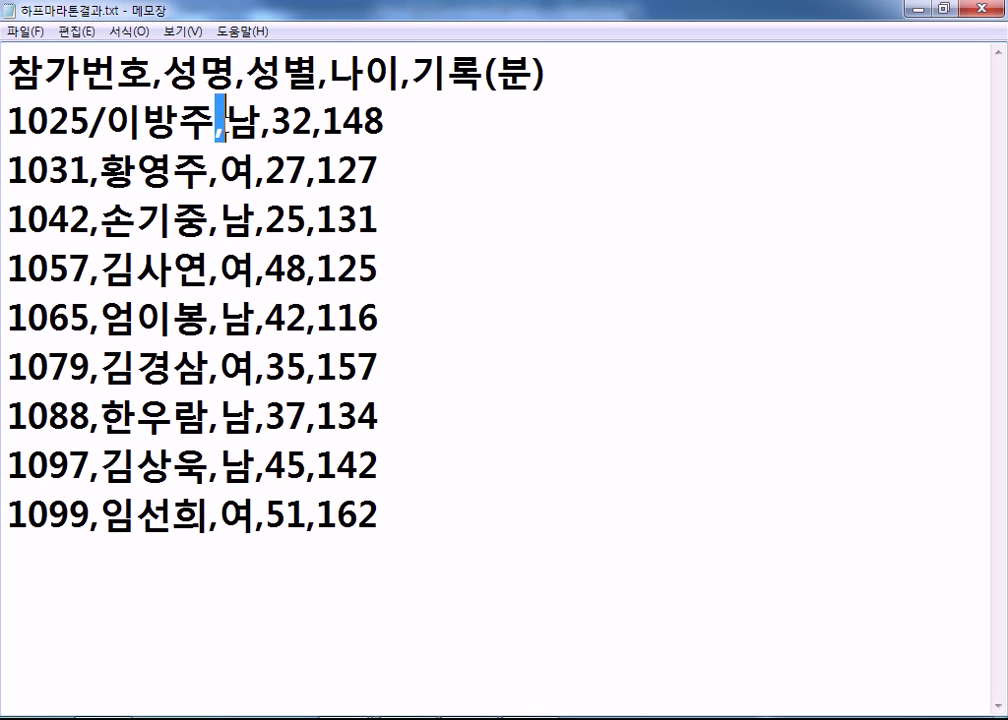
{"action": "type", "text": "/"}
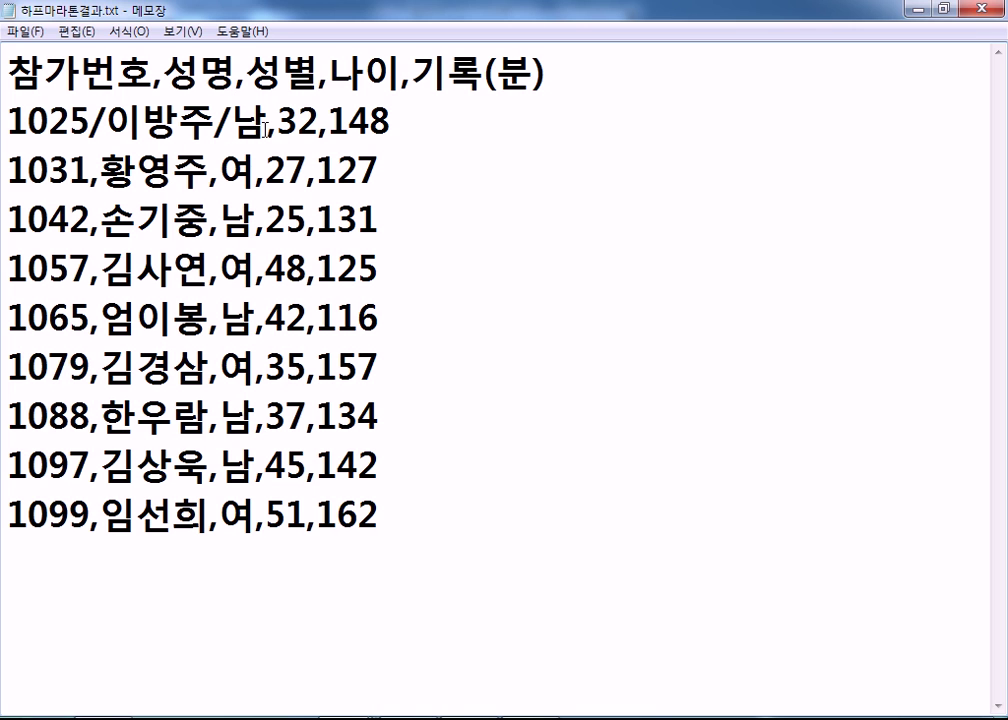
{"action": "left_click_drag", "start_coordinate": [263, 121], "coordinate": [335, 121]}
{"action": "type", "text": "/남"}
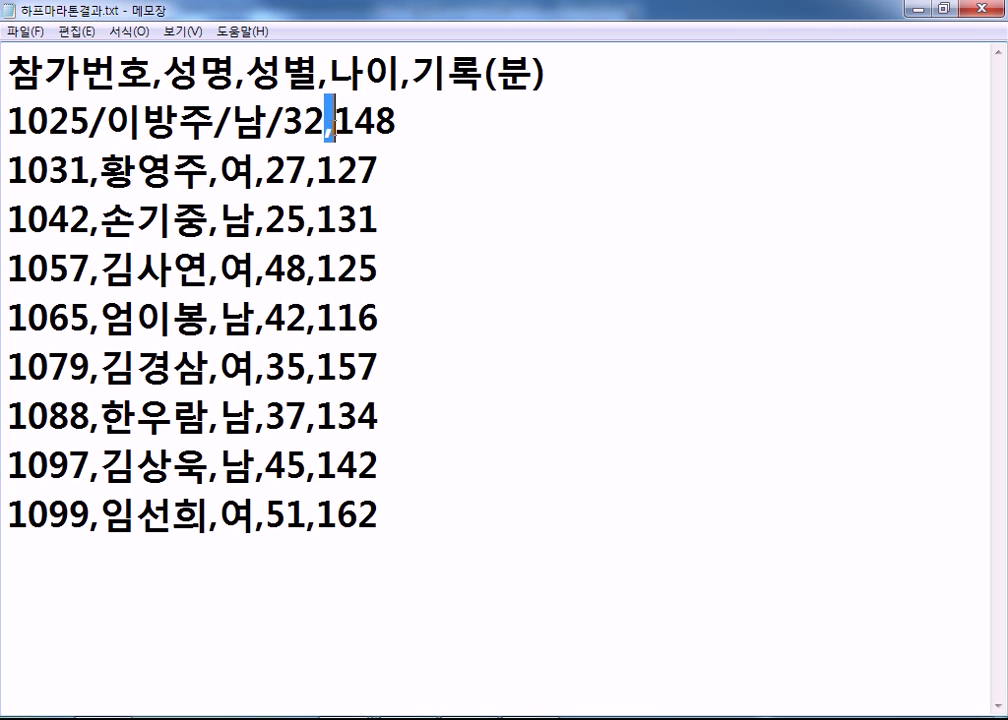
{"action": "type", "text": "/"}
{"action": "key", "text": "ctrl+s"}
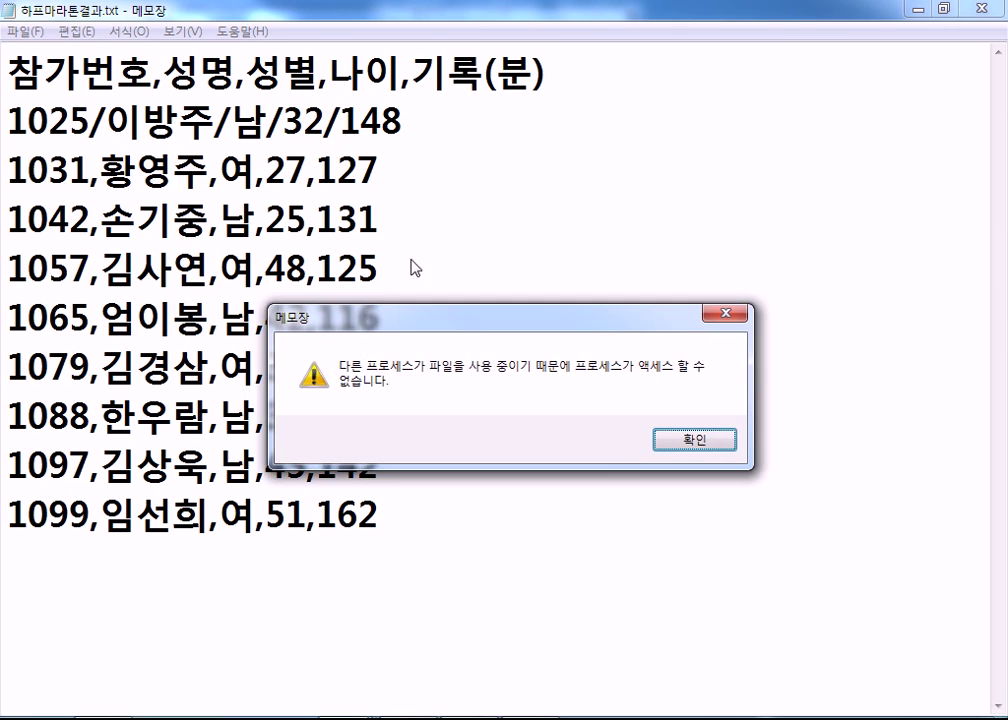
{"action": "left_click", "coordinate": [690, 441]}
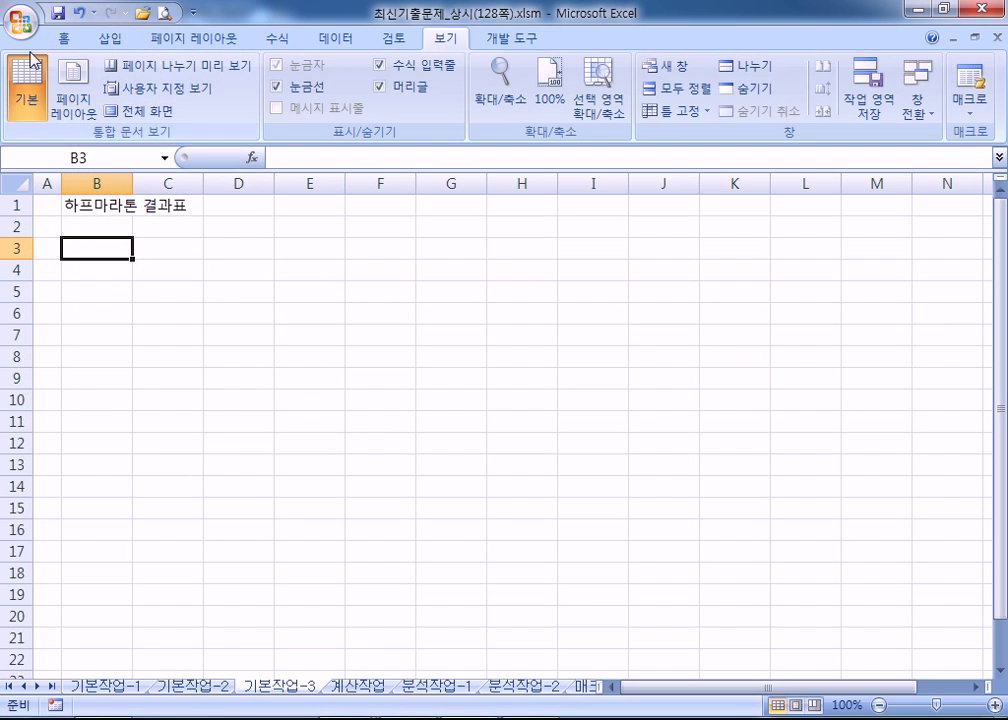
From the exam workbook in Excel, open the edited 하프마라톤결과.txt for text import
{"action": "left_click", "coordinate": [20, 20]}
{"action": "left_click", "coordinate": [50, 110]}
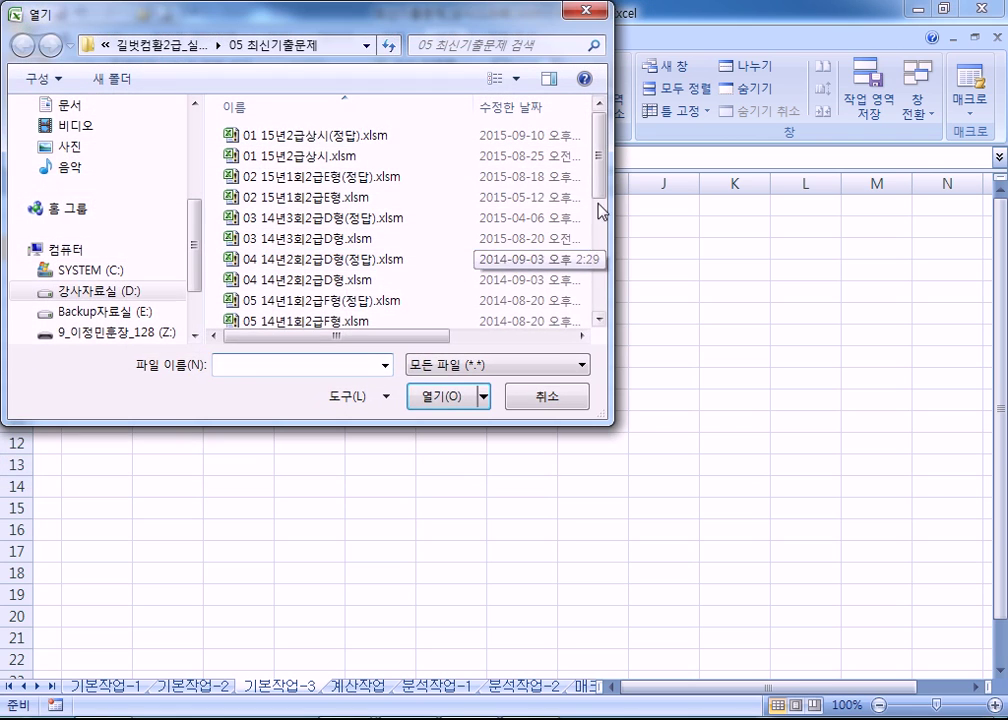
{"action": "scroll", "coordinate": [604, 252], "scroll_direction": "down", "scroll_amount": 5}
{"action": "double_click", "coordinate": [323, 321]}
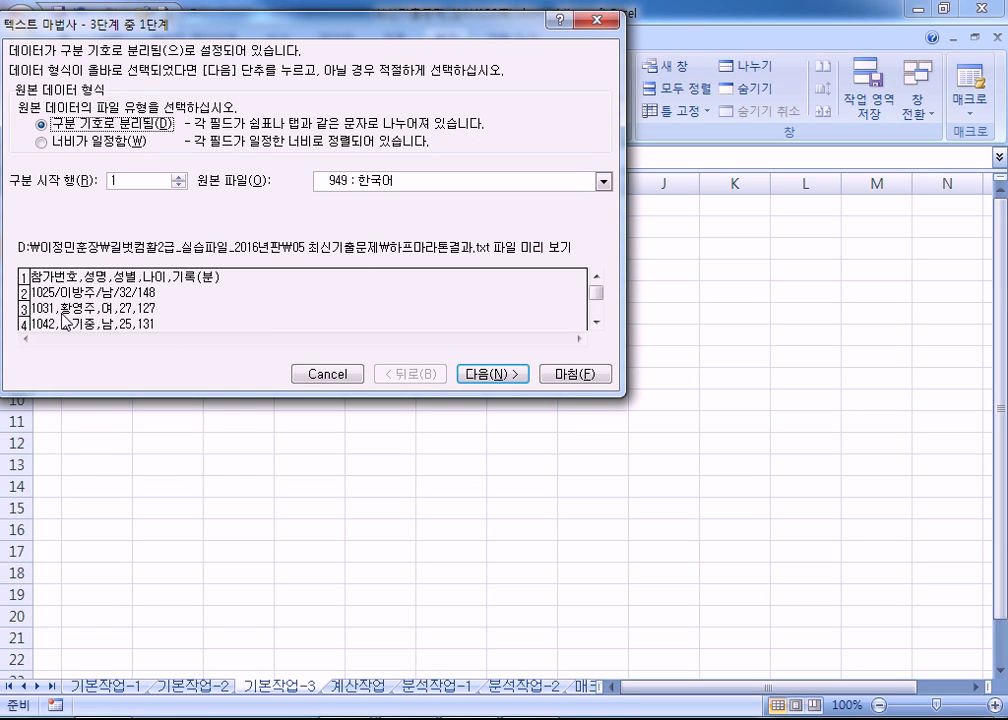
Set the delimiters to comma and the custom character / in addition to tab, comparing the preview with and without the slash
{"action": "left_click", "coordinate": [491, 375]}
{"action": "left_click", "coordinate": [24, 128]}
{"action": "left_click", "coordinate": [50, 166]}
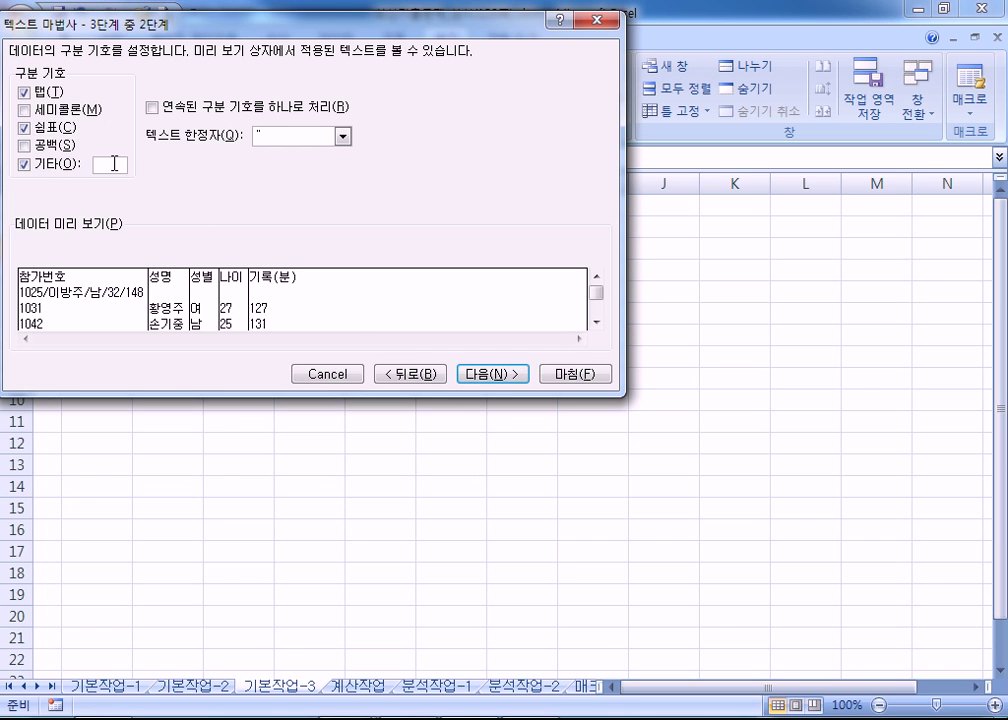
{"action": "type", "text": "/"}
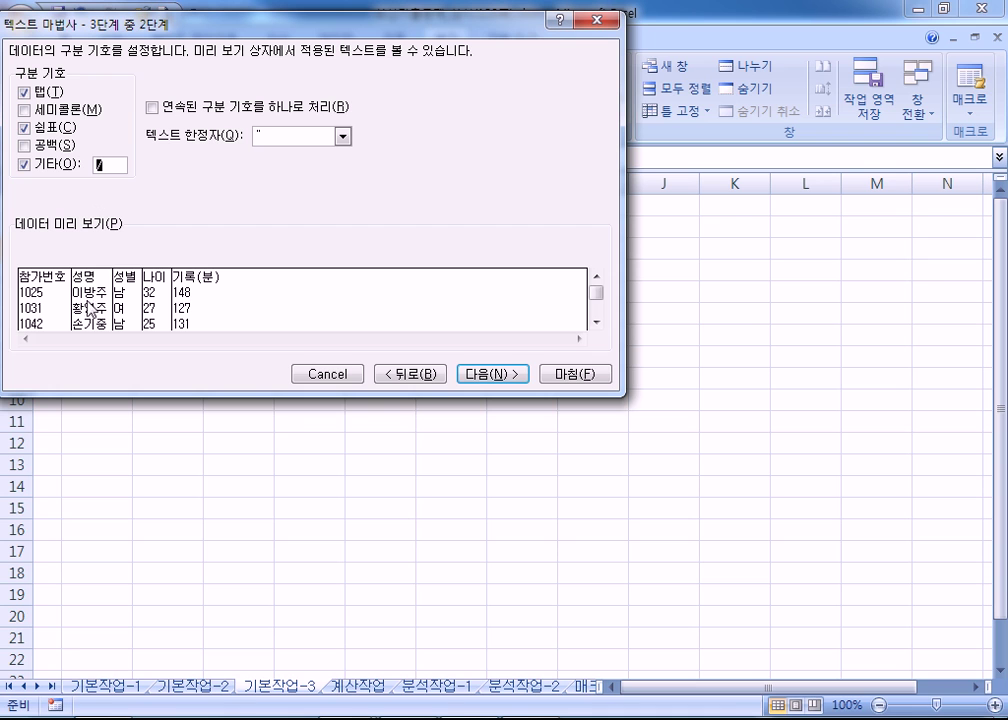
{"action": "left_click", "coordinate": [24, 164]}
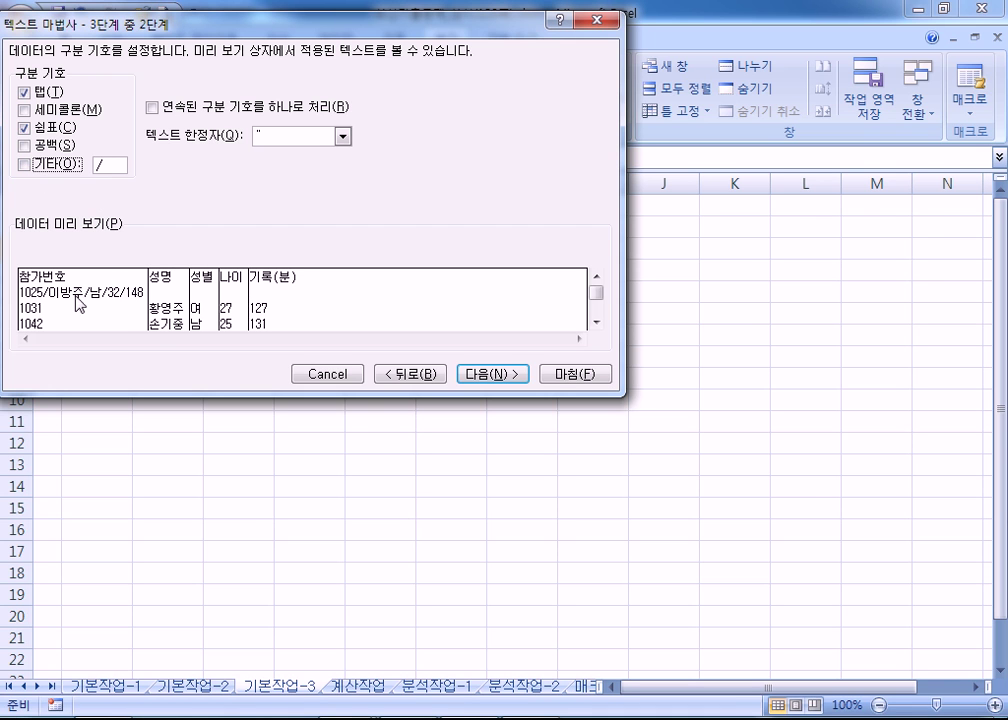
{"action": "left_click", "coordinate": [24, 164]}
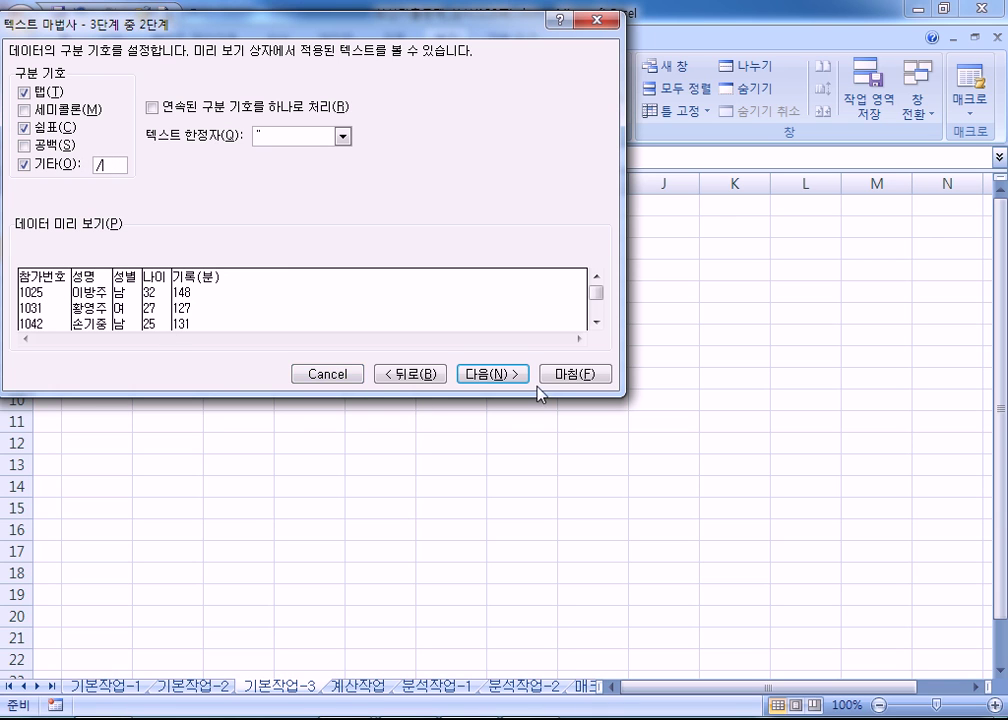
Finish importing the text file with every column in General format, and arrange the open workbooks vertically side by side
{"action": "left_click", "coordinate": [486, 373]}
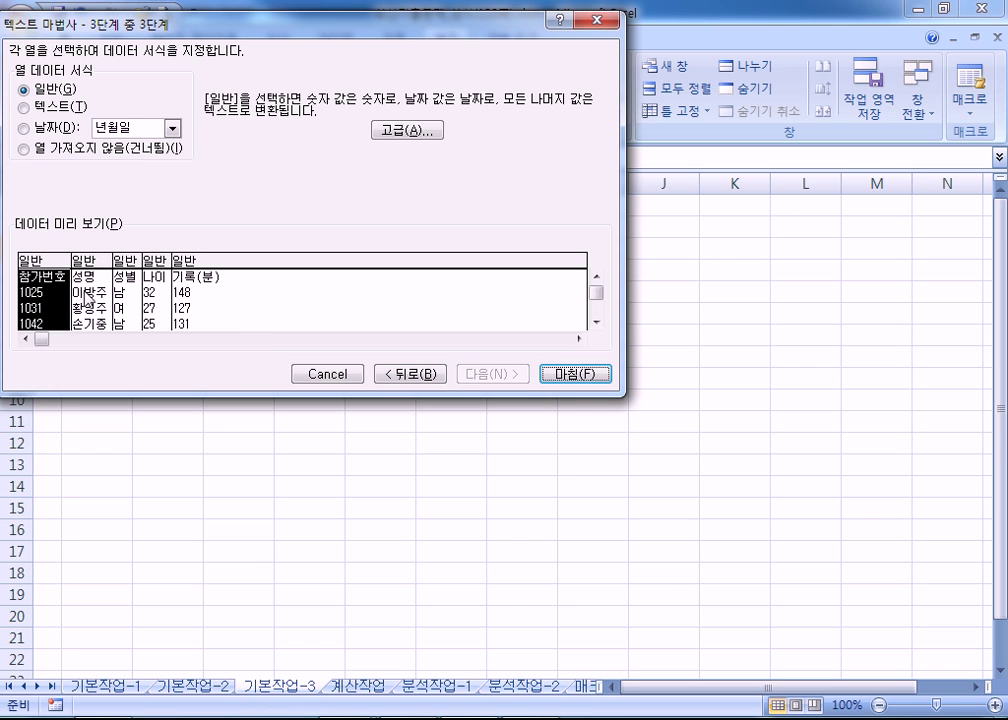
{"action": "left_click", "coordinate": [90, 295]}
{"action": "left_click", "coordinate": [128, 300]}
{"action": "left_click", "coordinate": [190, 307]}
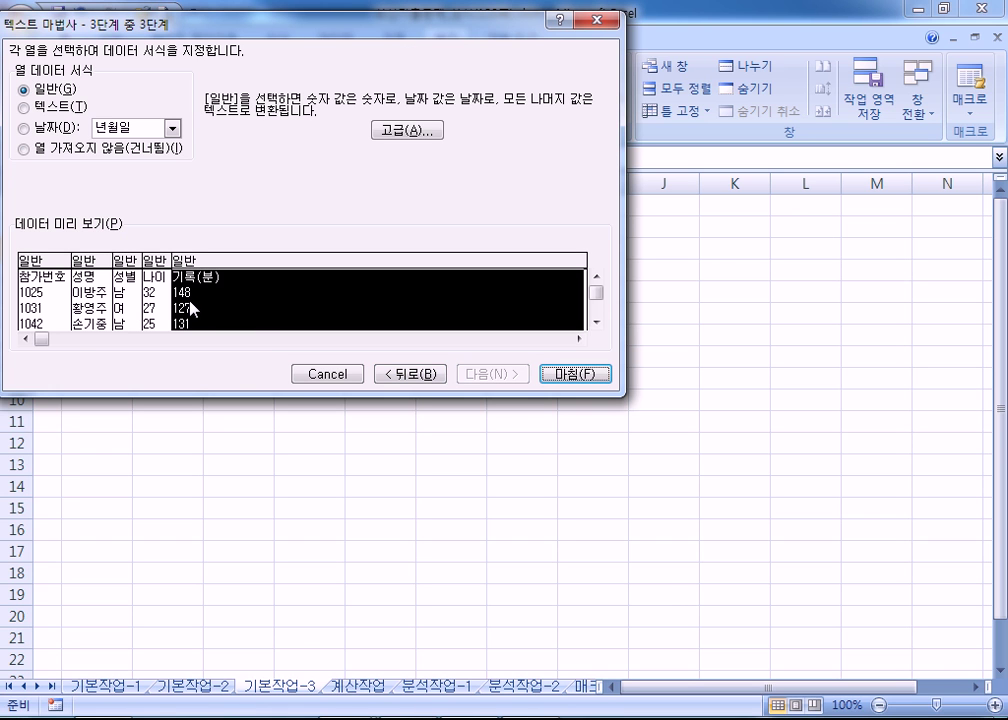
{"action": "left_click", "coordinate": [577, 376]}
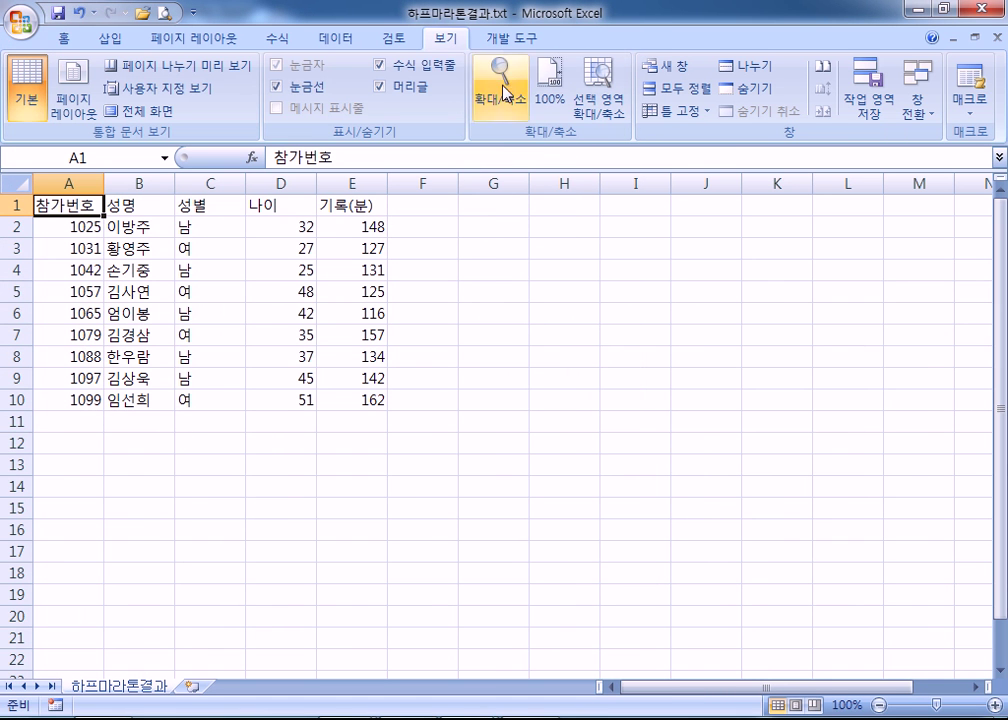
{"action": "left_click", "coordinate": [672, 89]}
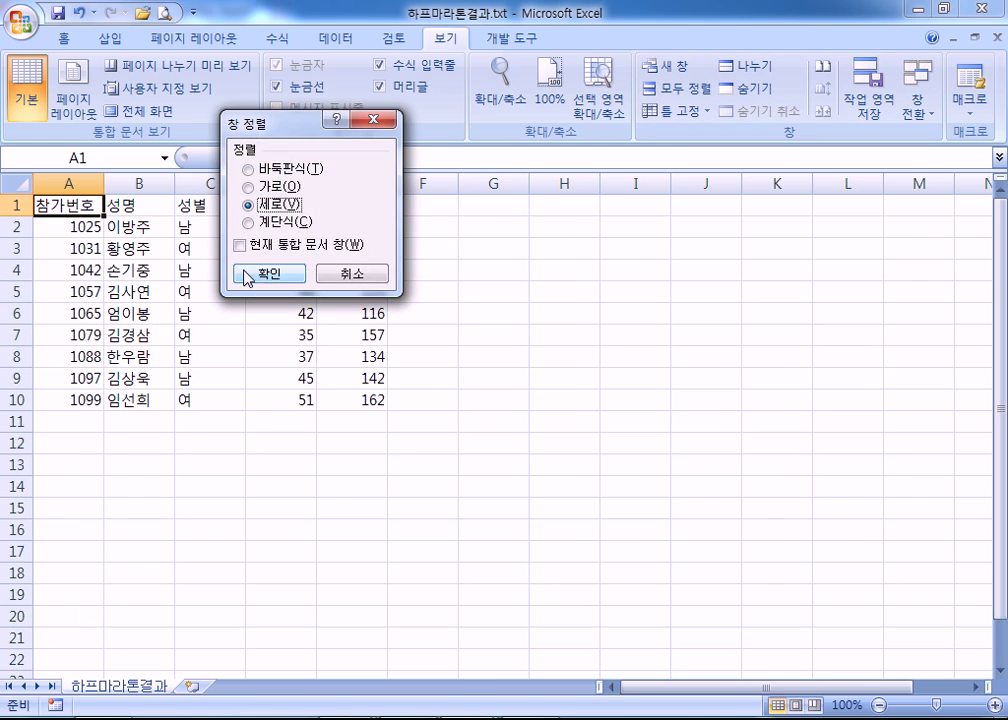
{"action": "left_click", "coordinate": [252, 273]}
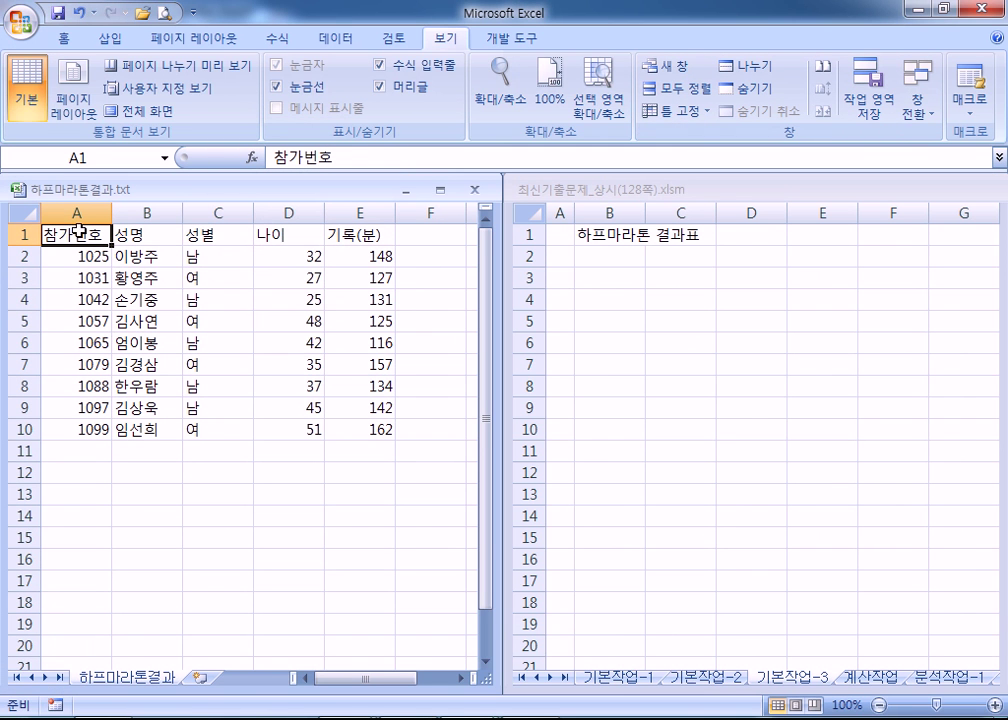
Copy A1:E10 from the 하프마라톤결과.txt workbook and paste it at cell B3 of the 기본작업-3 sheet
{"action": "left_click_drag", "start_coordinate": [100, 236], "coordinate": [400, 432]}
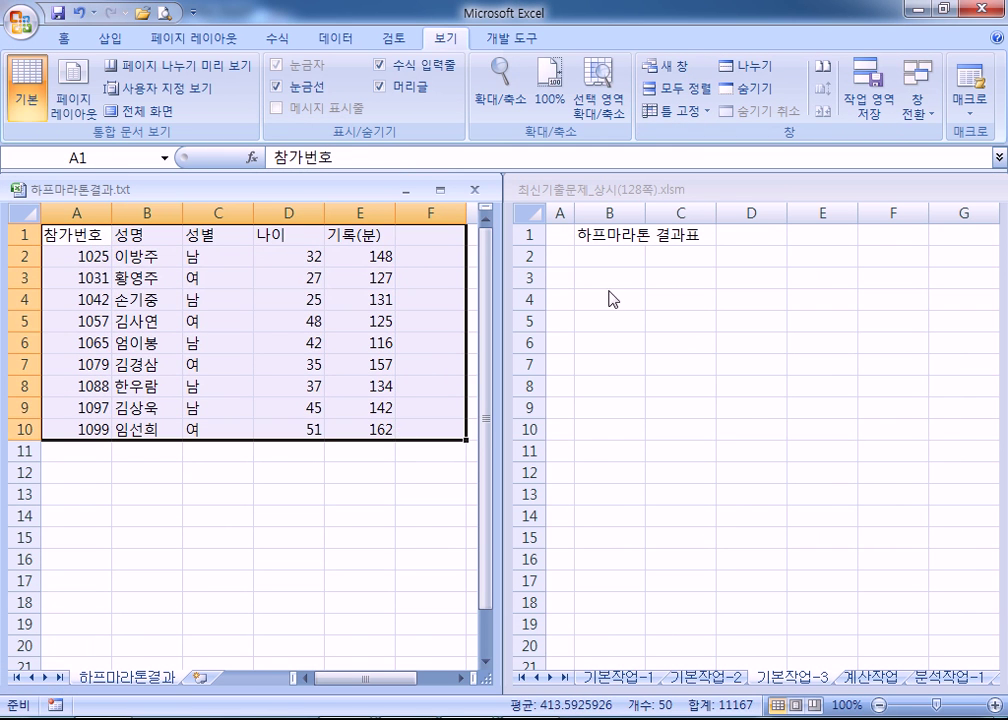
{"action": "left_click", "coordinate": [629, 278]}
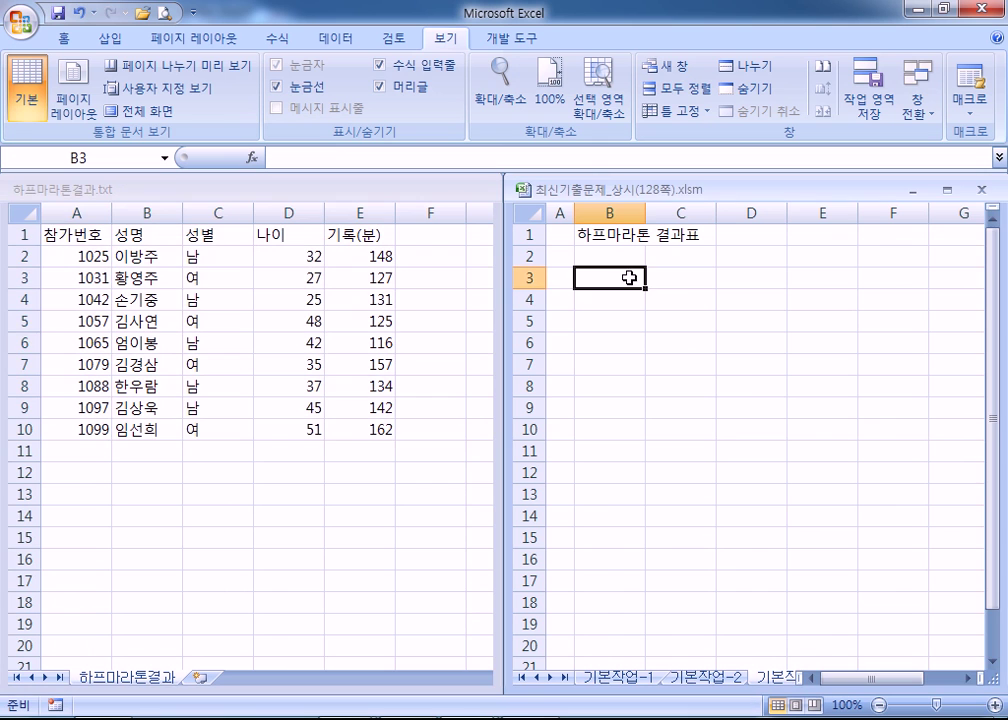
{"action": "left_click", "coordinate": [66, 245]}
{"action": "left_click", "coordinate": [218, 289]}
{"action": "left_click_drag", "start_coordinate": [84, 232], "coordinate": [369, 425]}
{"action": "right_click", "coordinate": [328, 320]}
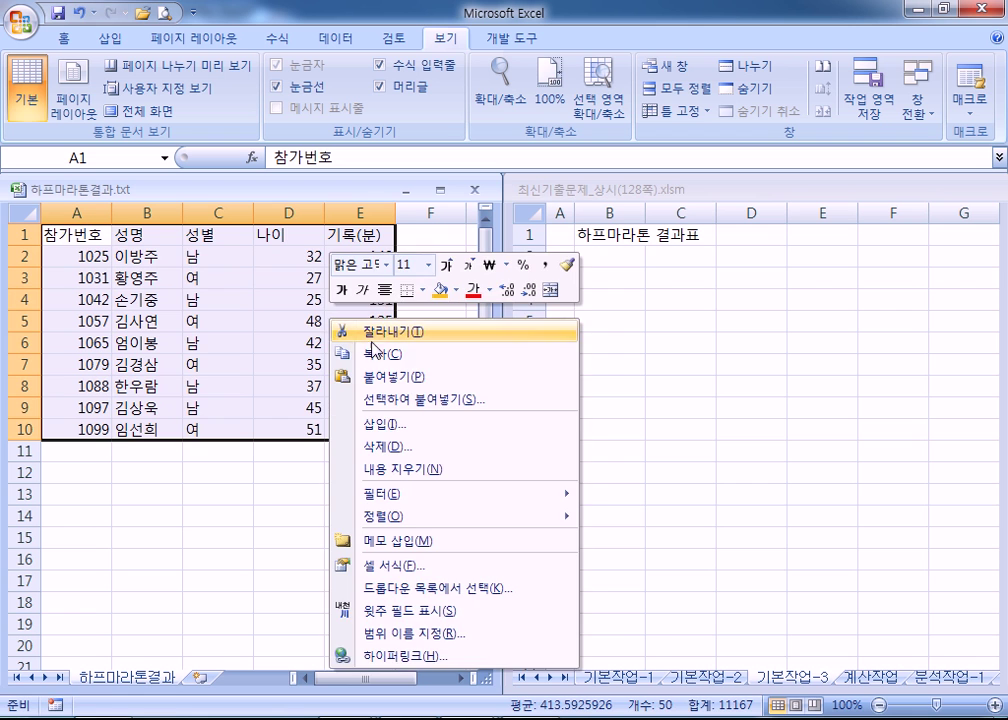
{"action": "left_click", "coordinate": [378, 356]}
{"action": "left_click", "coordinate": [605, 279]}
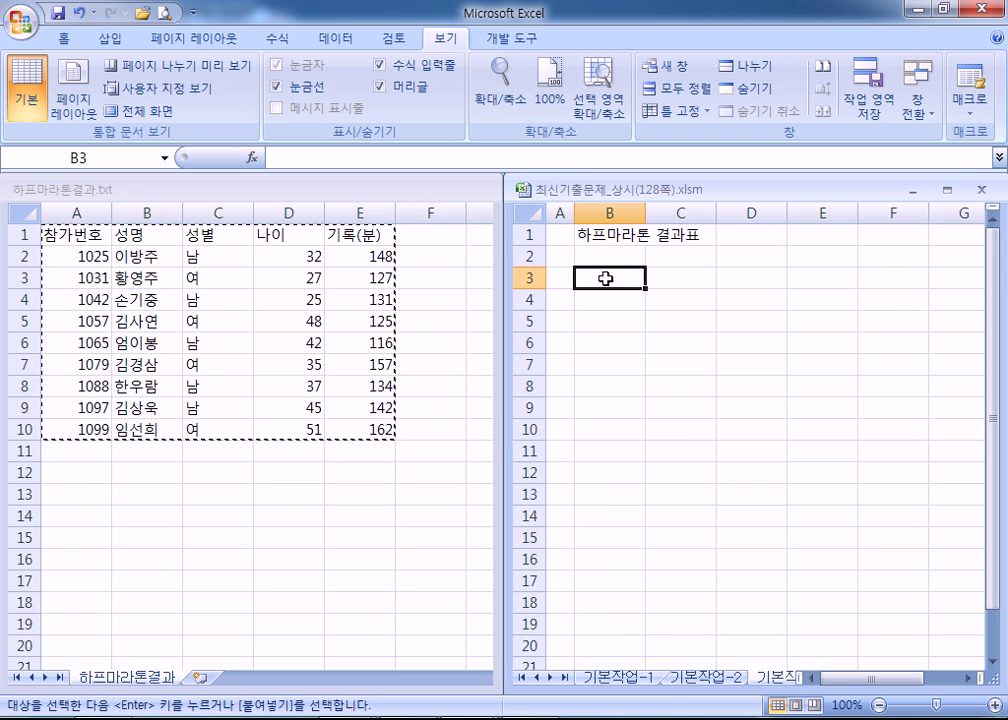
{"action": "right_click", "coordinate": [607, 281]}
{"action": "left_click", "coordinate": [650, 338]}
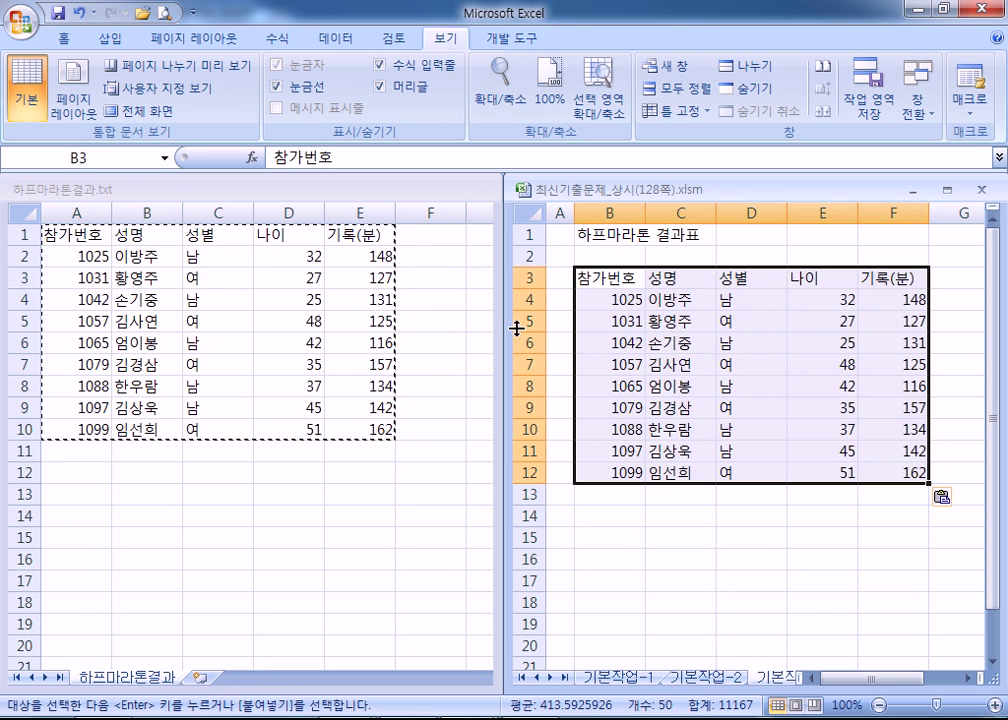
Close the 하프마라톤결과.txt workbook and maximize the exam workbook's window
{"action": "left_click", "coordinate": [91, 190]}
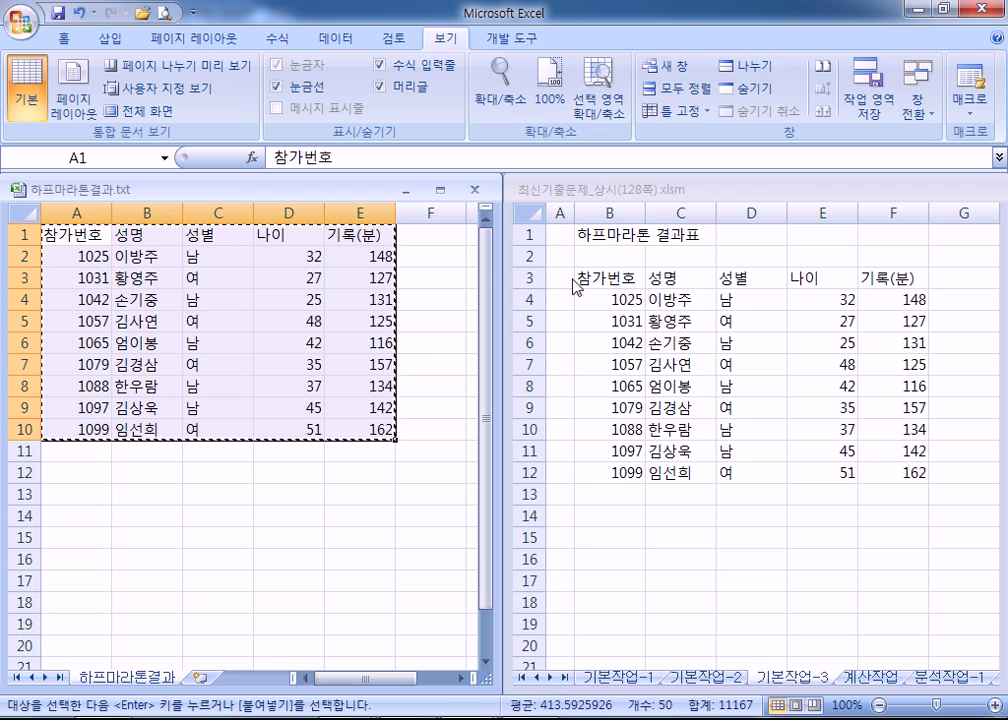
{"action": "left_click", "coordinate": [476, 191]}
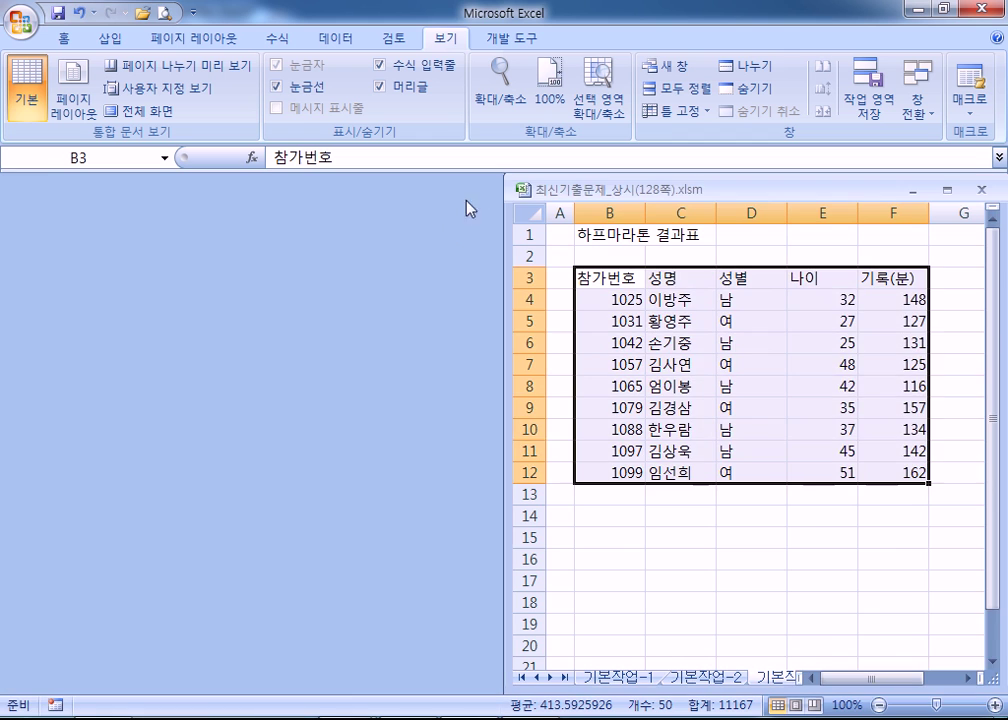
{"action": "double_click", "coordinate": [650, 200]}
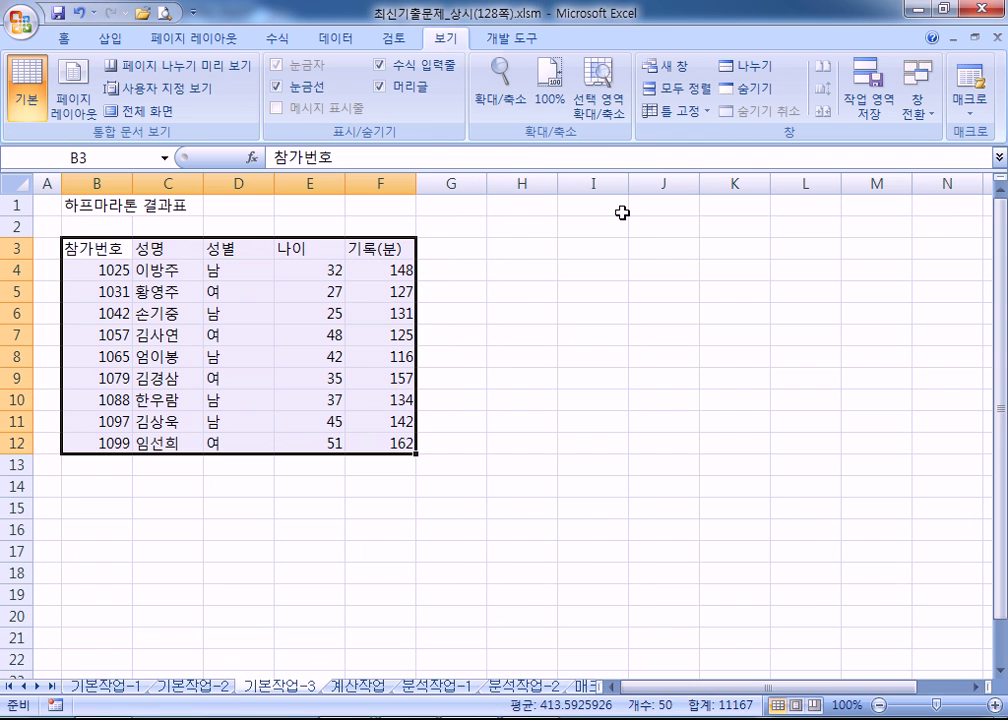
Start an external text import of 하프마라톤결과.txt with cell H3 of the 기본작업-3 sheet as the destination
{"action": "left_click", "coordinate": [537, 247]}
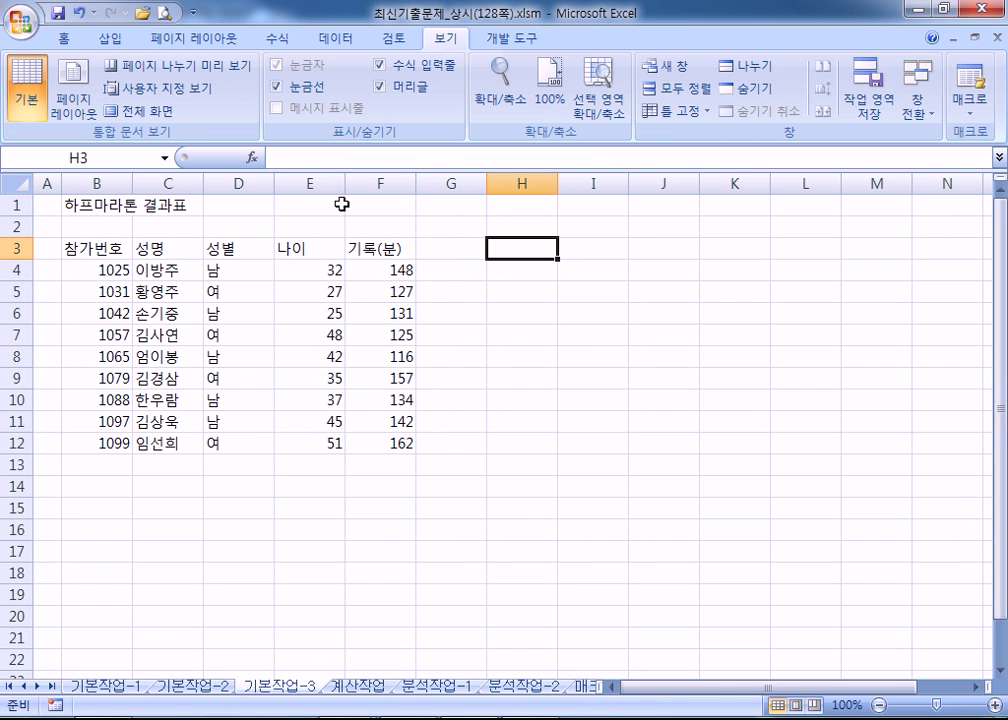
{"action": "left_click", "coordinate": [349, 39]}
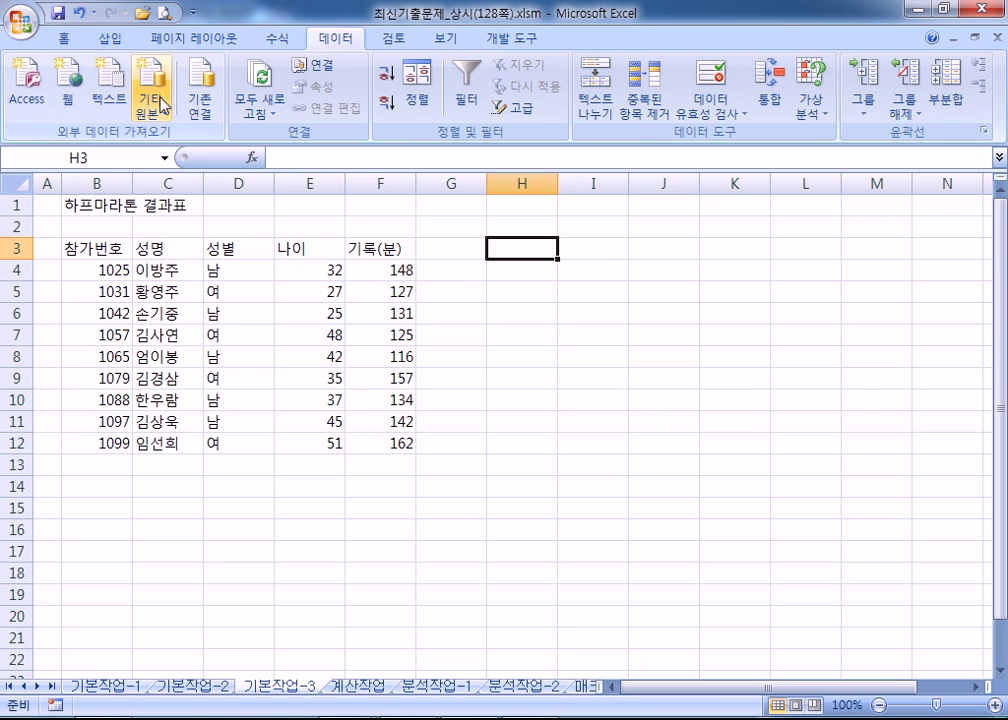
{"action": "left_click", "coordinate": [112, 80]}
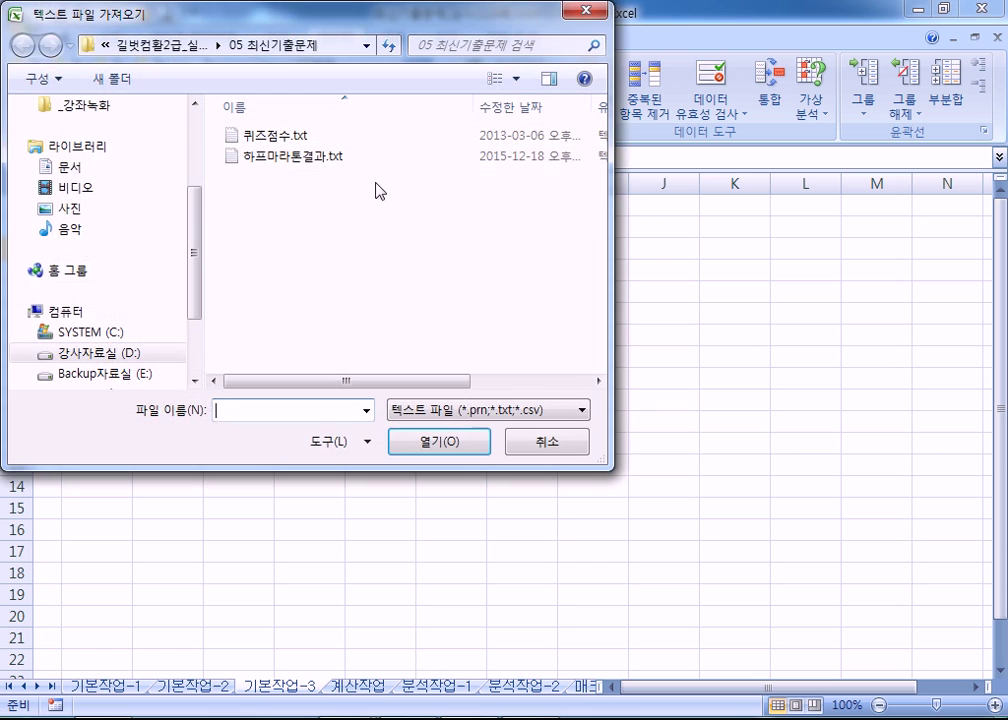
{"action": "left_click", "coordinate": [251, 158]}
{"action": "double_click", "coordinate": [251, 158]}
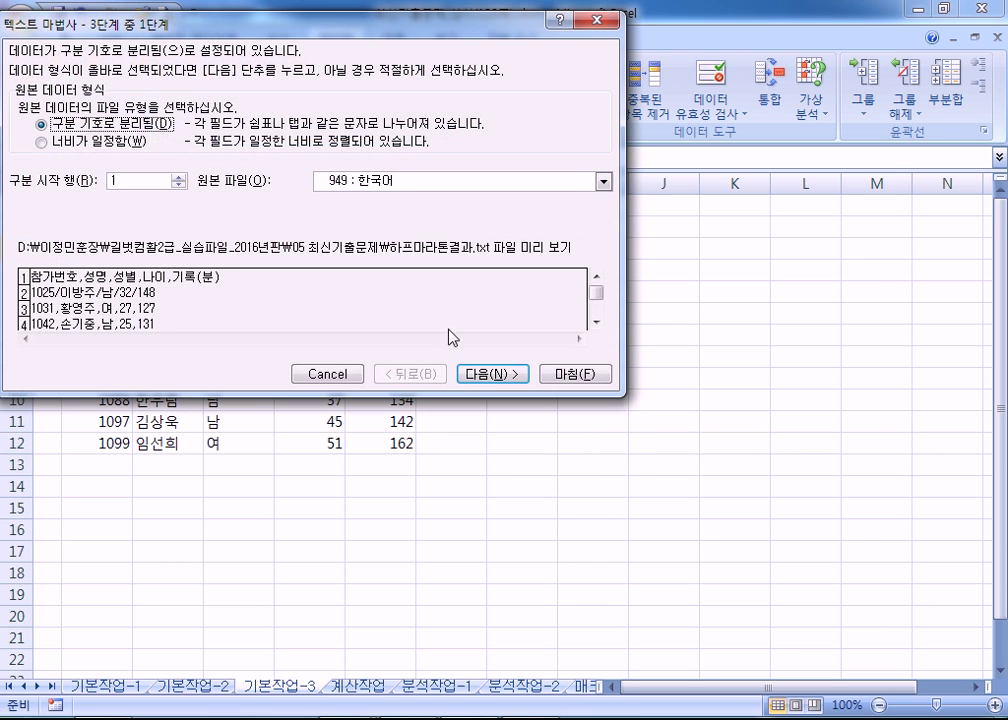
Add comma and the custom character / as delimiters, and complete the text import into cell H3
{"action": "left_click", "coordinate": [490, 374]}
{"action": "left_click", "coordinate": [24, 164]}
{"action": "left_click", "coordinate": [24, 128]}
{"action": "left_click", "coordinate": [94, 170]}
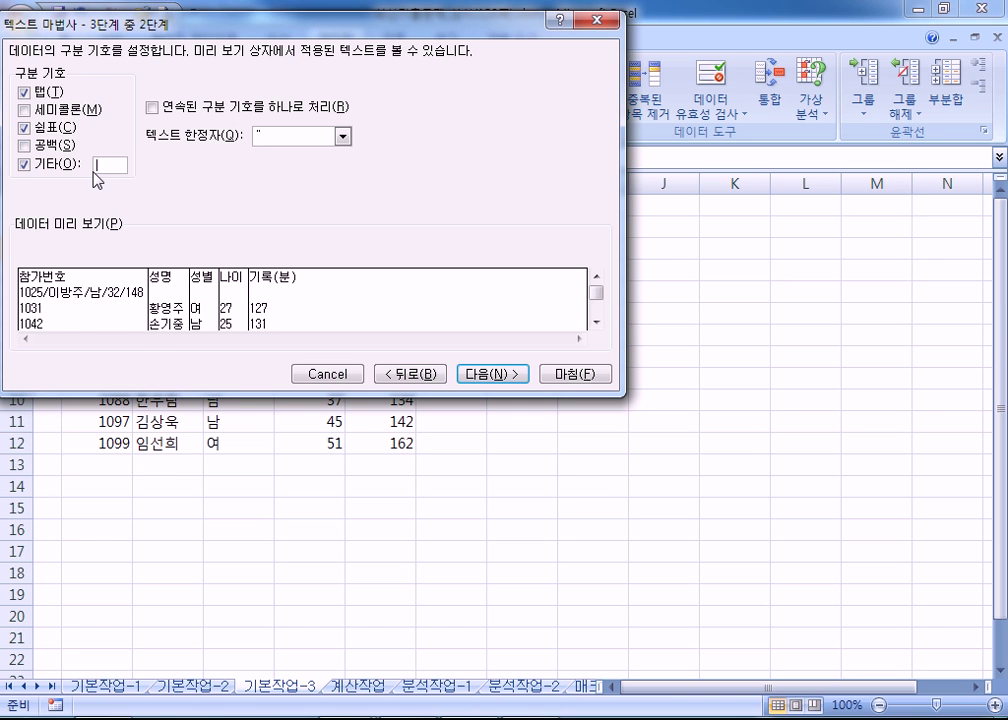
{"action": "type", "text": "/"}
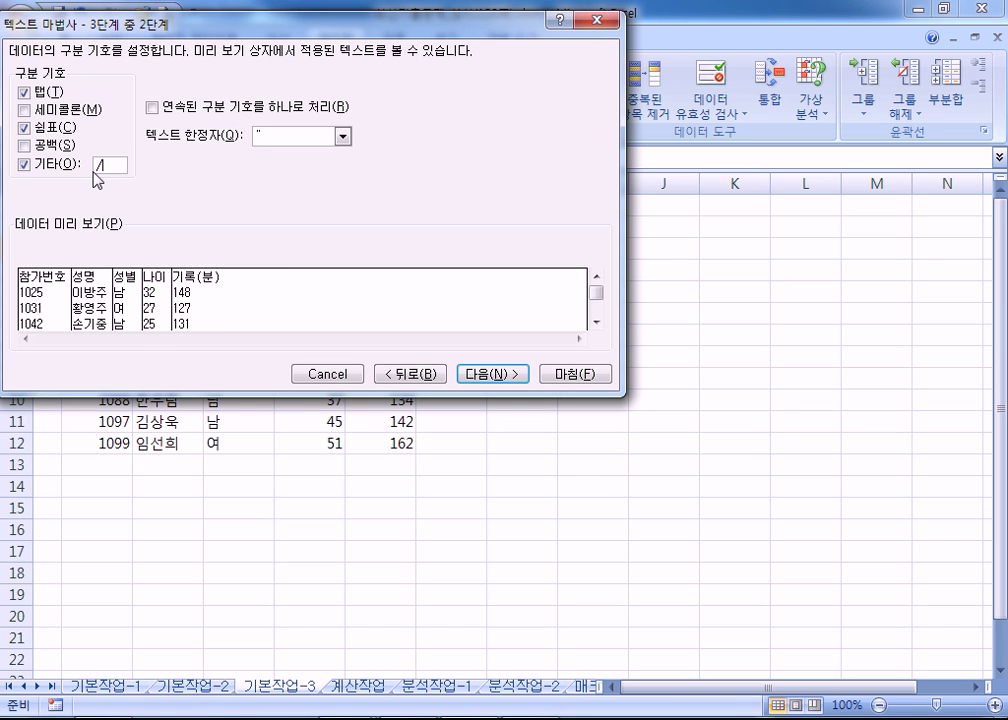
{"action": "left_click", "coordinate": [486, 376]}
{"action": "left_click", "coordinate": [562, 378]}
{"action": "left_click", "coordinate": [312, 254]}
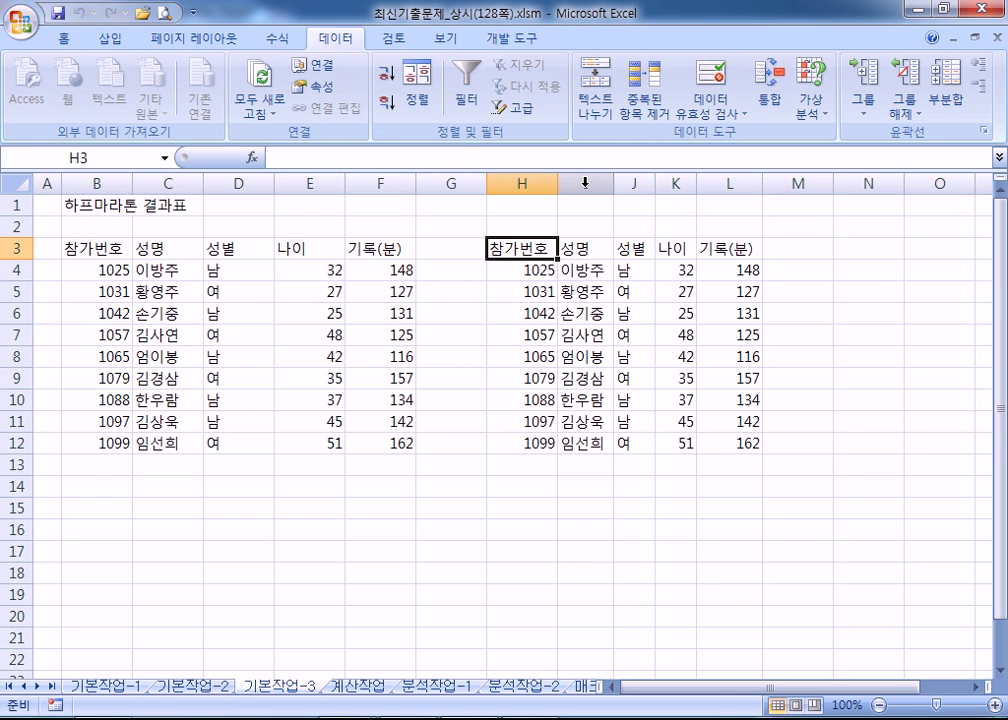
Compare the column widths of the imported table in H:L with those of the pasted table in B:F
{"action": "left_click", "coordinate": [648, 180]}
{"action": "left_click", "coordinate": [675, 180]}
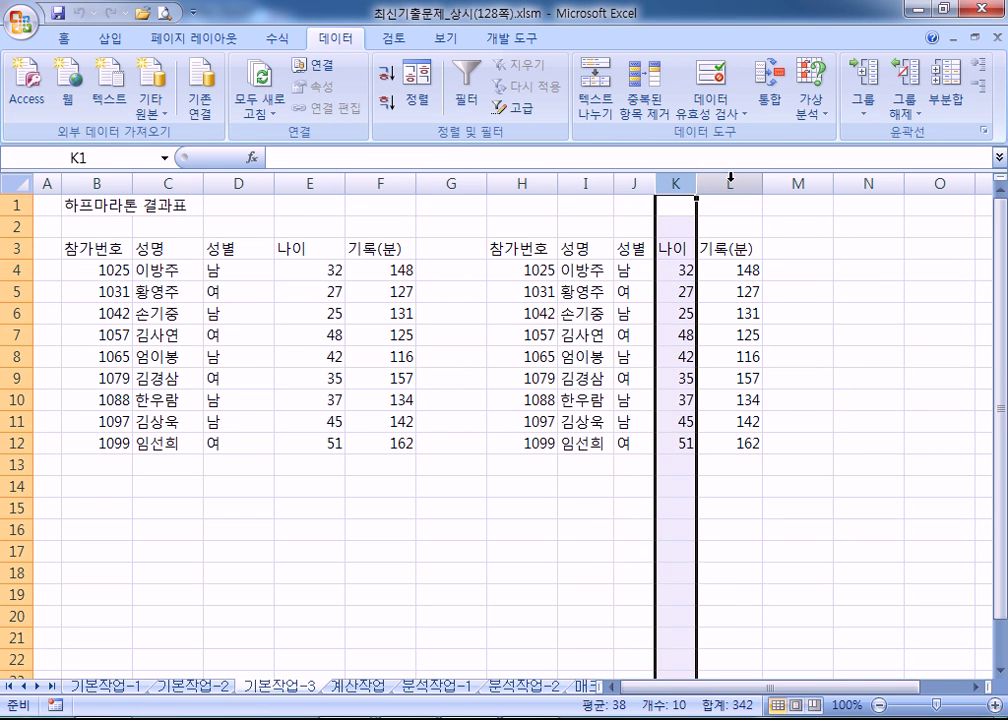
{"action": "left_click", "coordinate": [727, 180]}
{"action": "left_click", "coordinate": [682, 180]}
{"action": "left_click", "coordinate": [640, 180]}
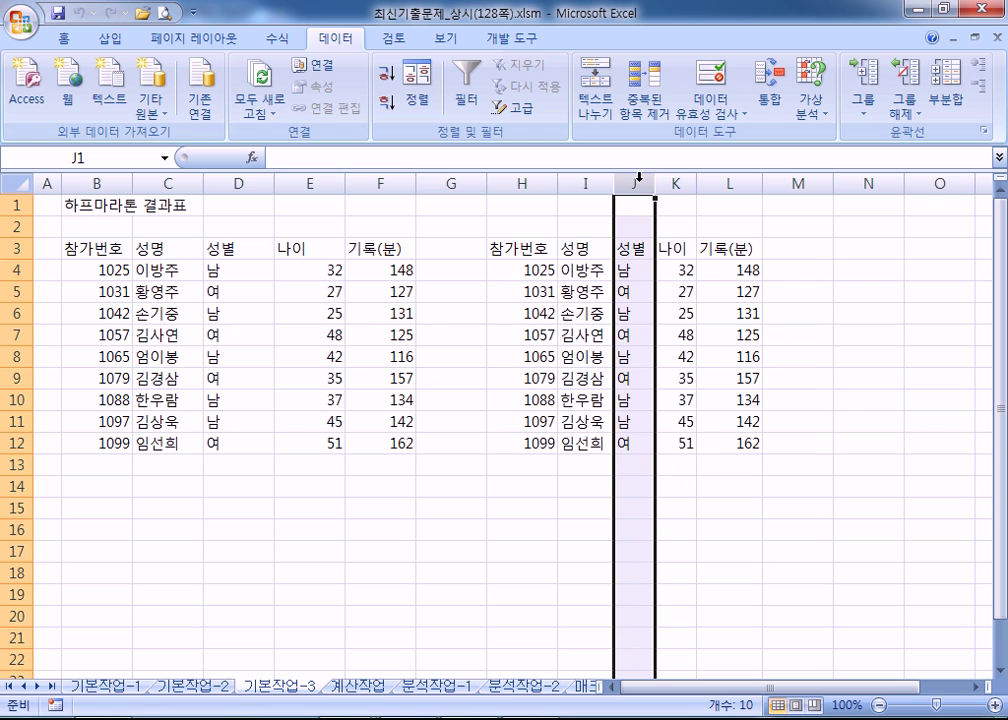
{"action": "left_click", "coordinate": [312, 180]}
{"action": "left_click", "coordinate": [240, 180]}
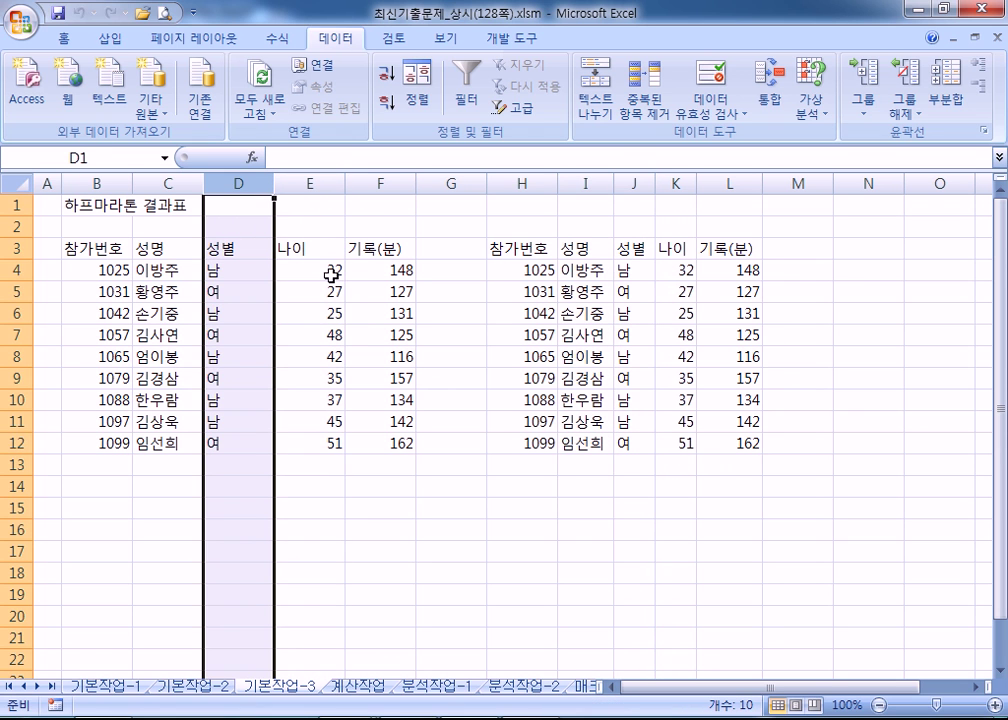
{"action": "left_click", "coordinate": [672, 181]}
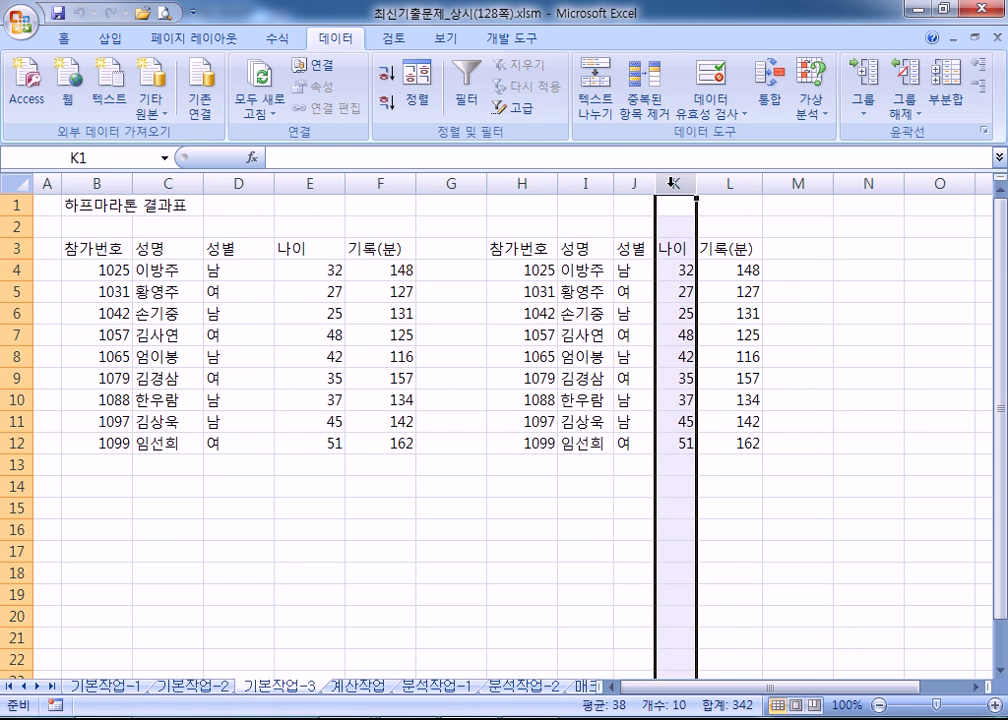
{"action": "left_click_drag", "start_coordinate": [520, 180], "coordinate": [770, 179]}
Switch to the exam PDF in Adobe Reader and review the 기본작업-3 instructions, including the column-width condition and point value
{"action": "key", "text": "alt+Tab"}
{"action": "scroll", "coordinate": [326, 412], "scroll_direction": "up", "scroll_amount": 12}
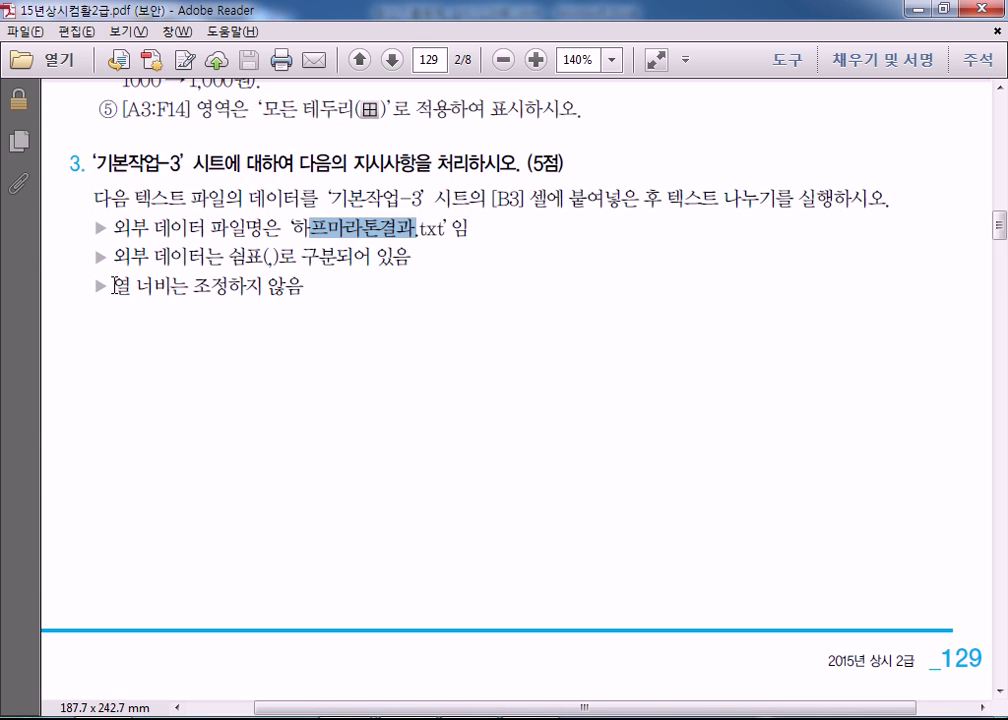
{"action": "left_click_drag", "start_coordinate": [113, 286], "coordinate": [303, 288]}
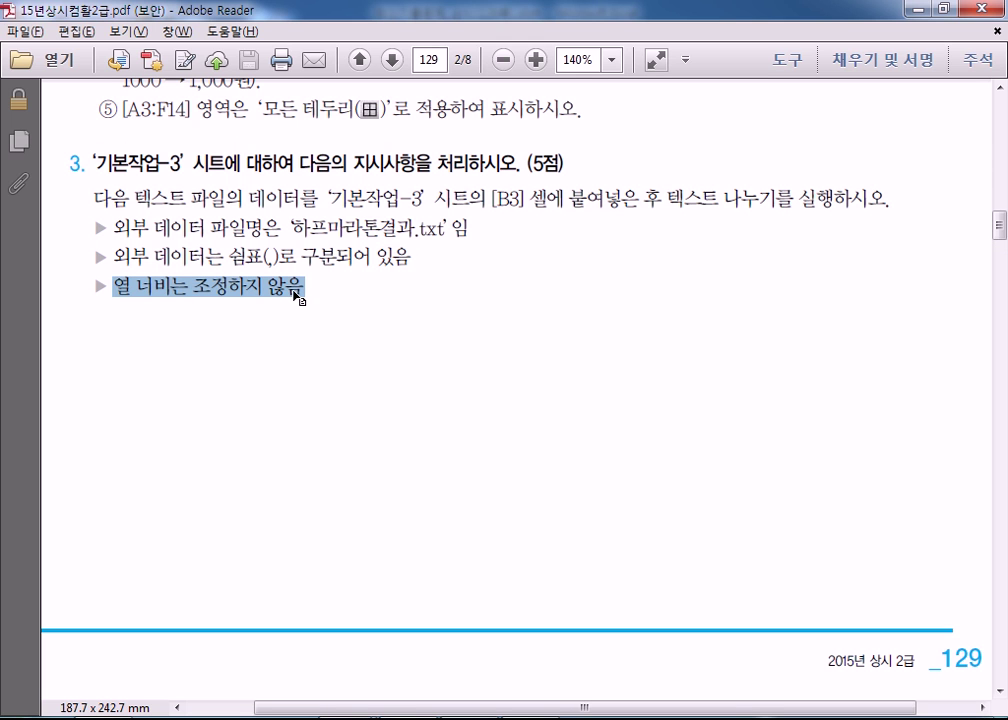
{"action": "scroll", "coordinate": [296, 292], "scroll_direction": "up", "scroll_amount": 1}
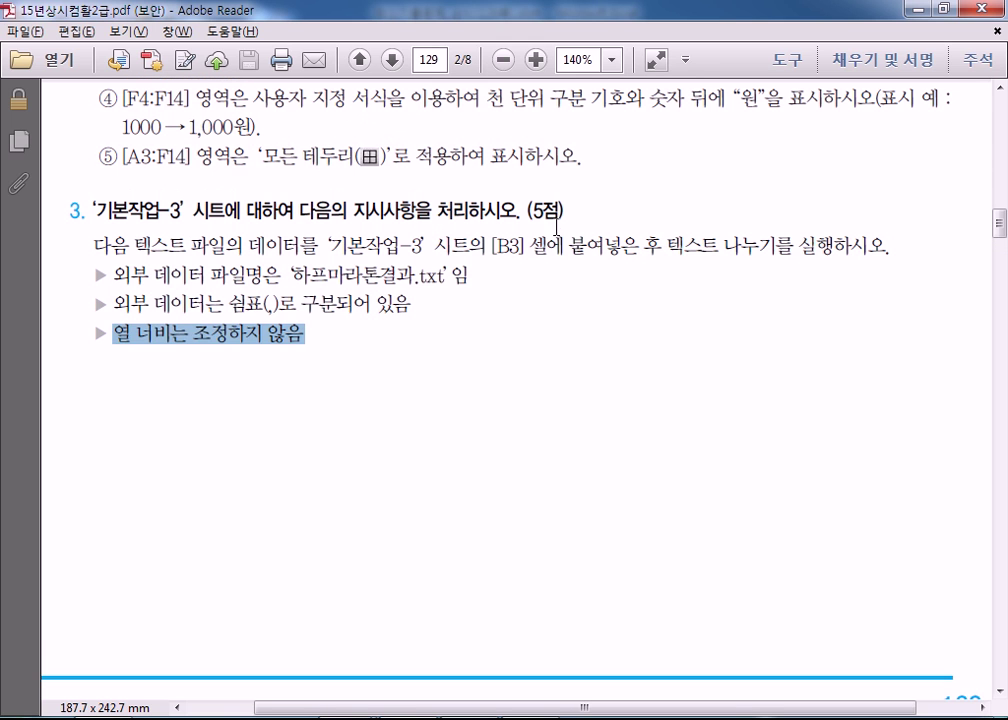
{"action": "left_click_drag", "start_coordinate": [527, 212], "coordinate": [562, 210]}
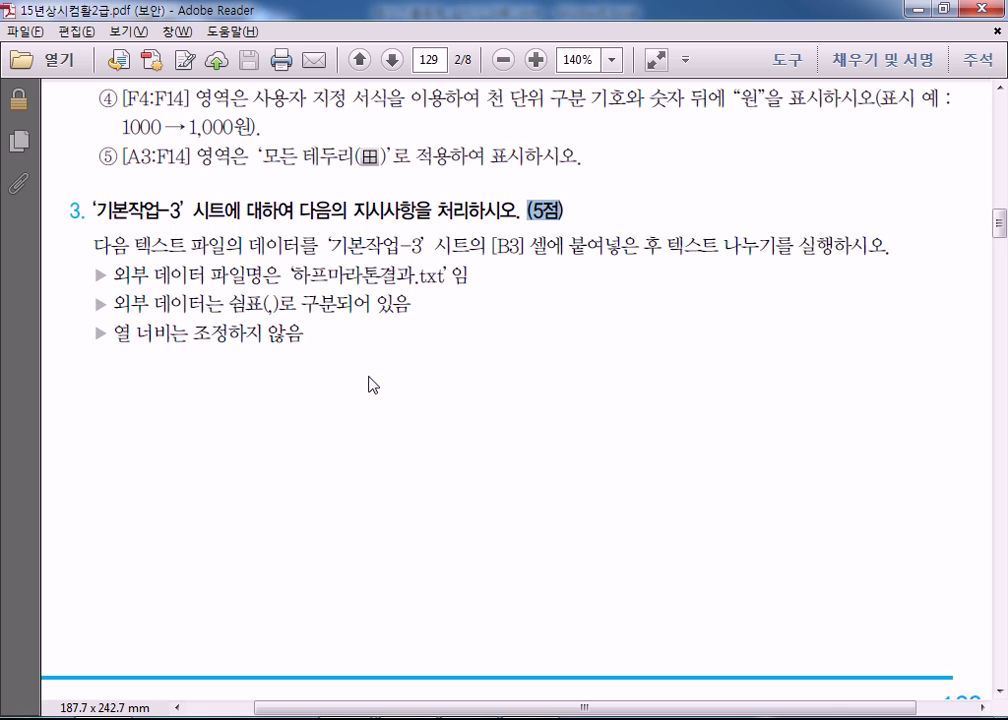
{"action": "left_click_drag", "start_coordinate": [104, 270], "coordinate": [305, 337]}
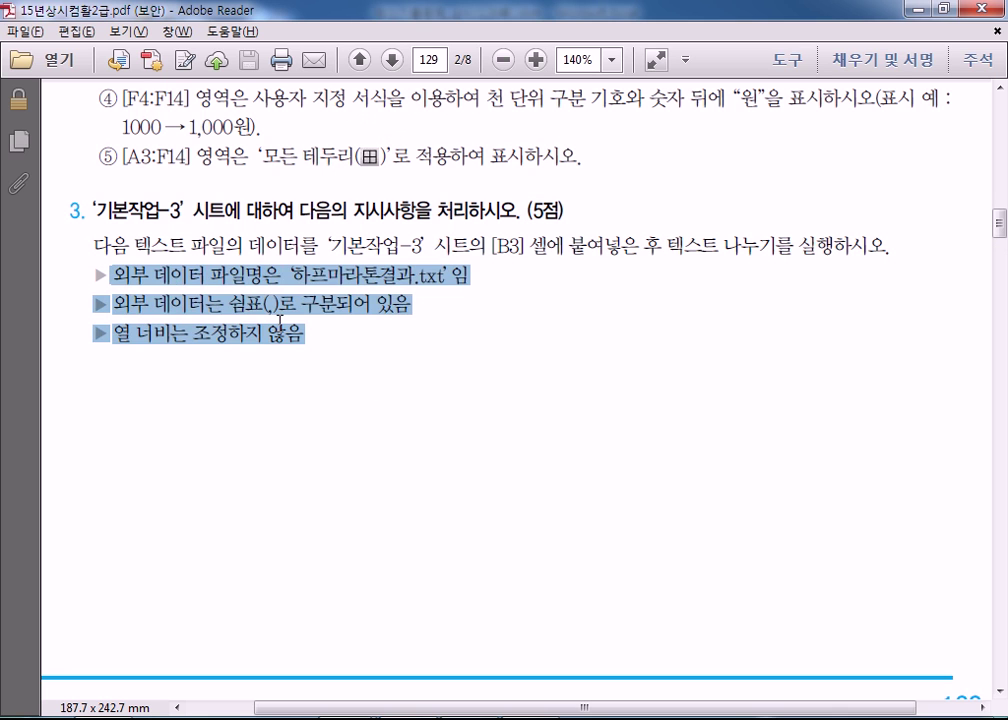
{"action": "left_click", "coordinate": [245, 339]}
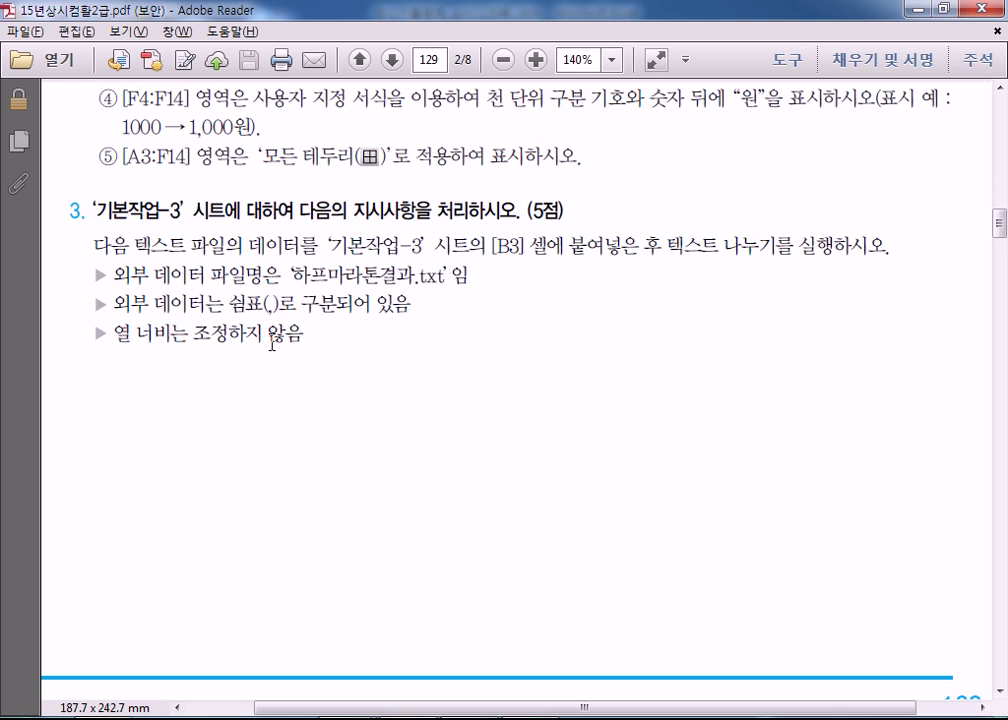
{"action": "left_click_drag", "start_coordinate": [93, 210], "coordinate": [279, 347]}
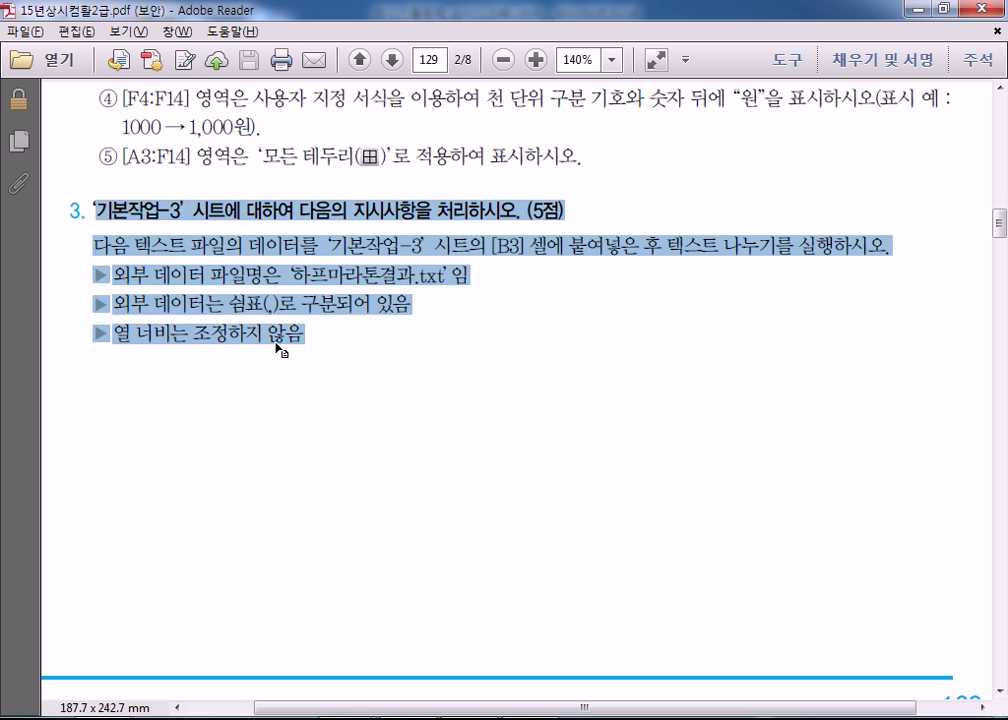
{"action": "left_click", "coordinate": [273, 343]}
{"action": "key", "text": "alt+Tab"}
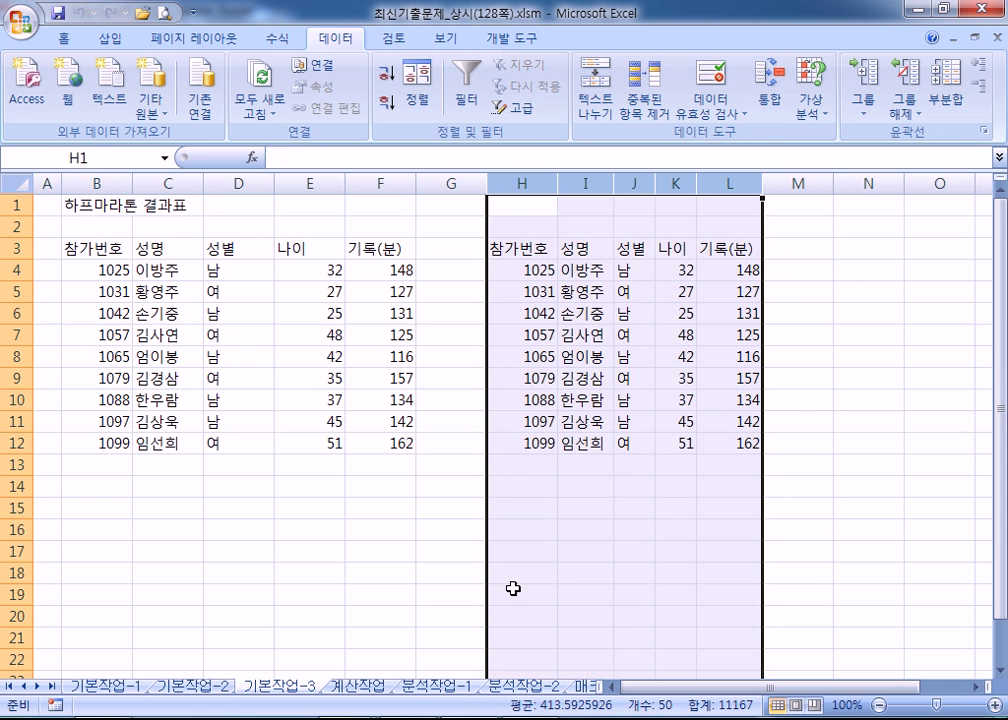
{"action": "left_click", "coordinate": [640, 354]}
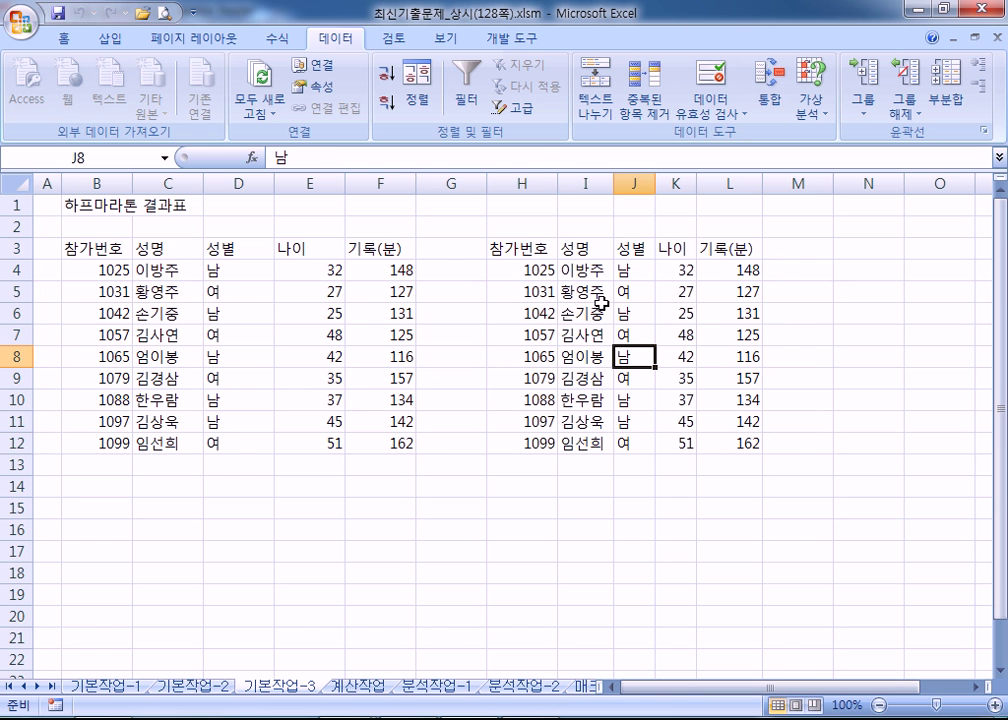
{"action": "left_click", "coordinate": [20, 18]}
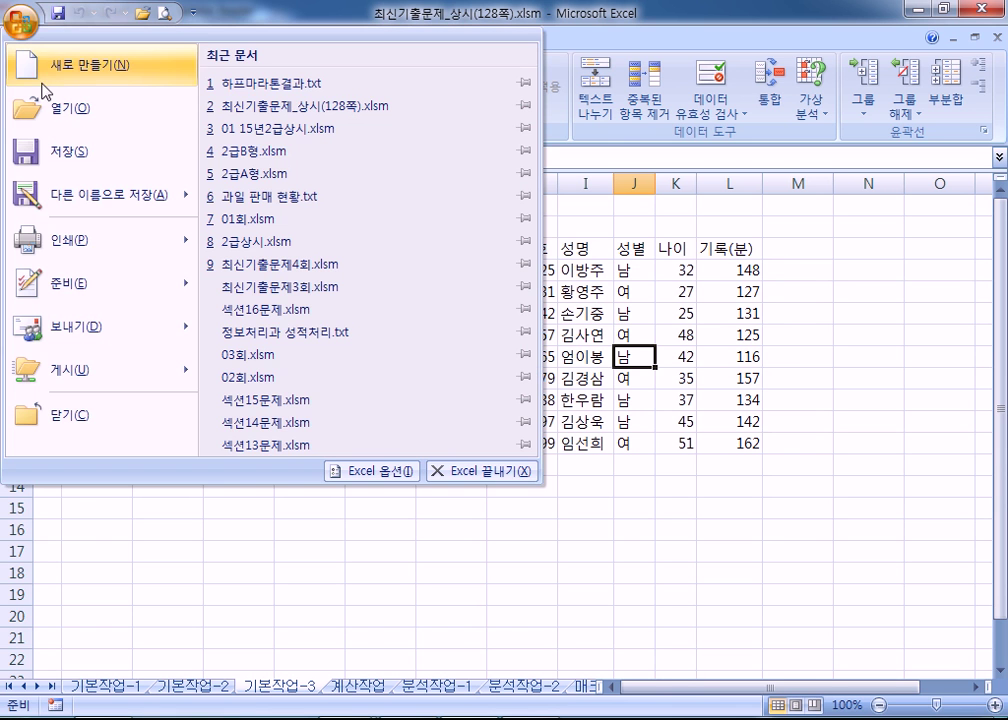
{"action": "left_click", "coordinate": [48, 108]}
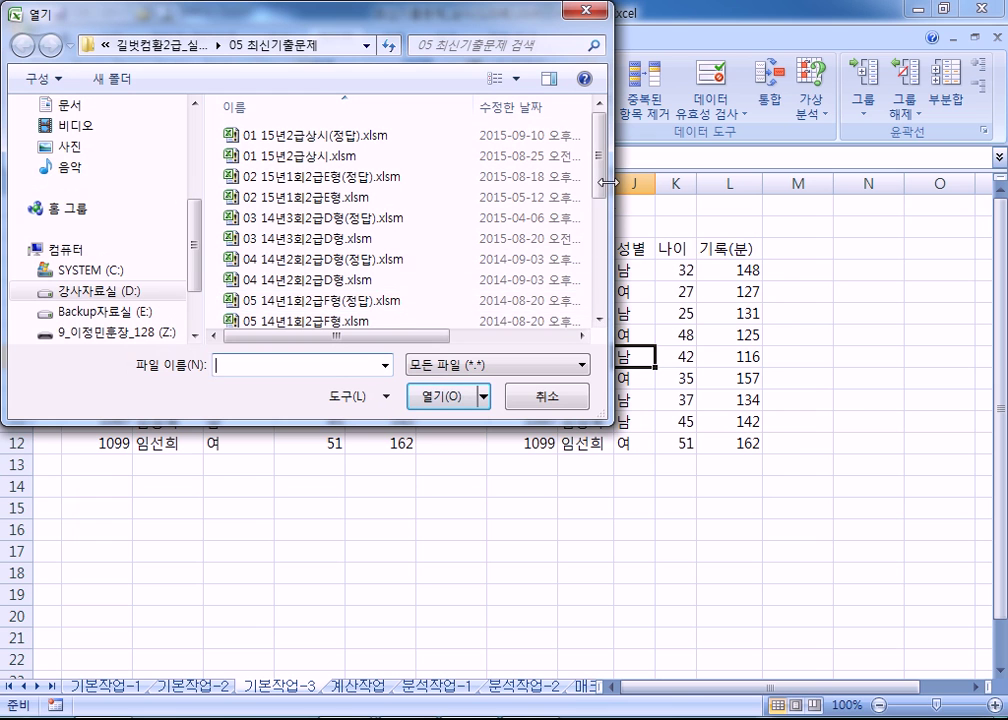
{"action": "scroll", "coordinate": [400, 260], "scroll_direction": "down", "scroll_amount": 4}
{"action": "left_click", "coordinate": [290, 316]}
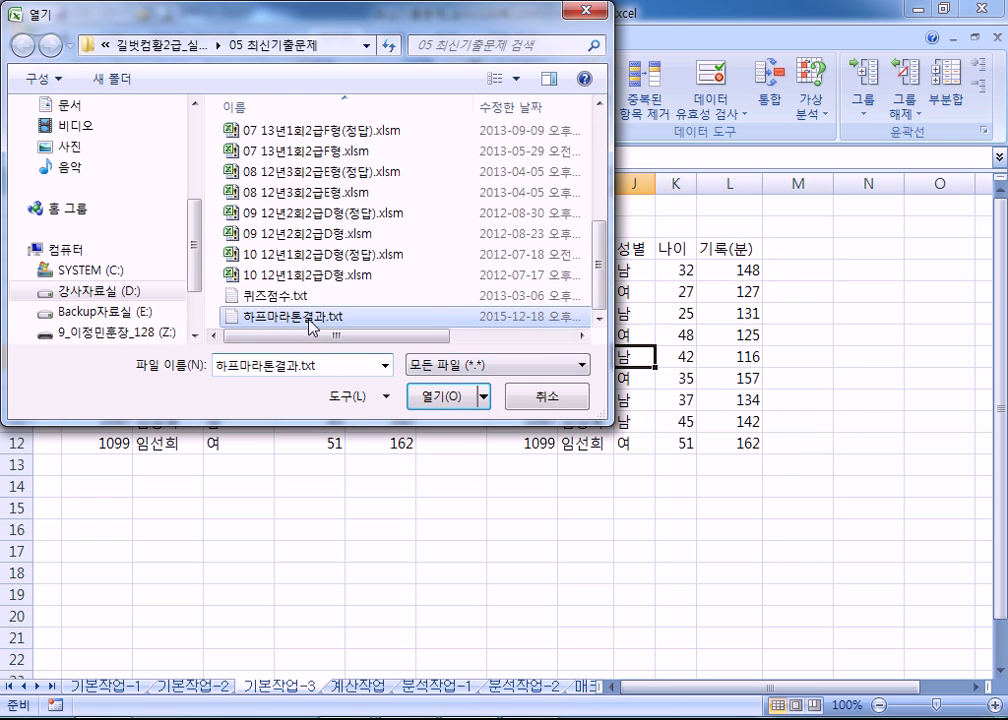
{"action": "left_click", "coordinate": [530, 398]}
{"action": "left_click", "coordinate": [222, 444]}
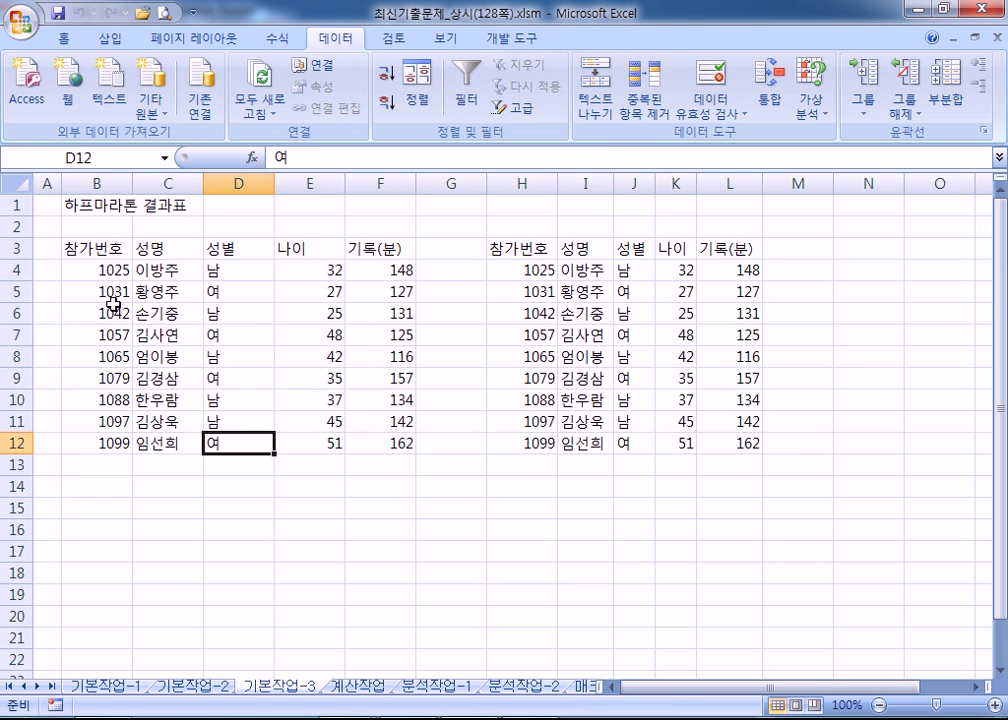
{"action": "left_click", "coordinate": [113, 268]}
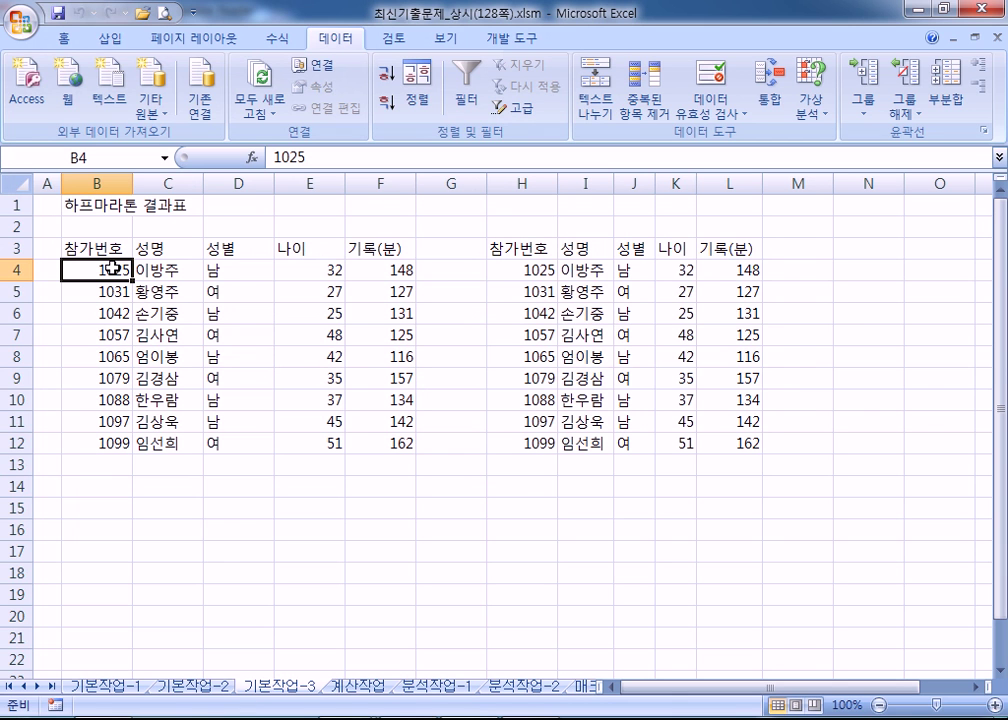
Switch to the exam PDF in Adobe Reader, review the 기본작업-3 column-width condition, and move on to the 문제 2 계산작업 page
{"action": "key", "text": "alt+Tab"}
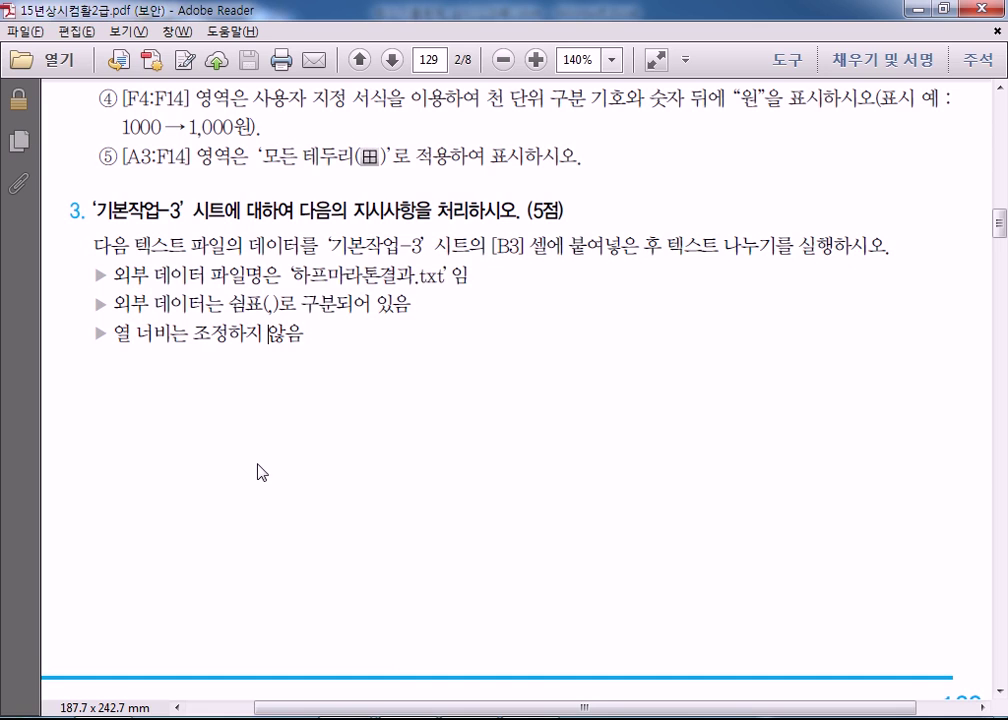
{"action": "left_click_drag", "start_coordinate": [306, 333], "coordinate": [131, 333]}
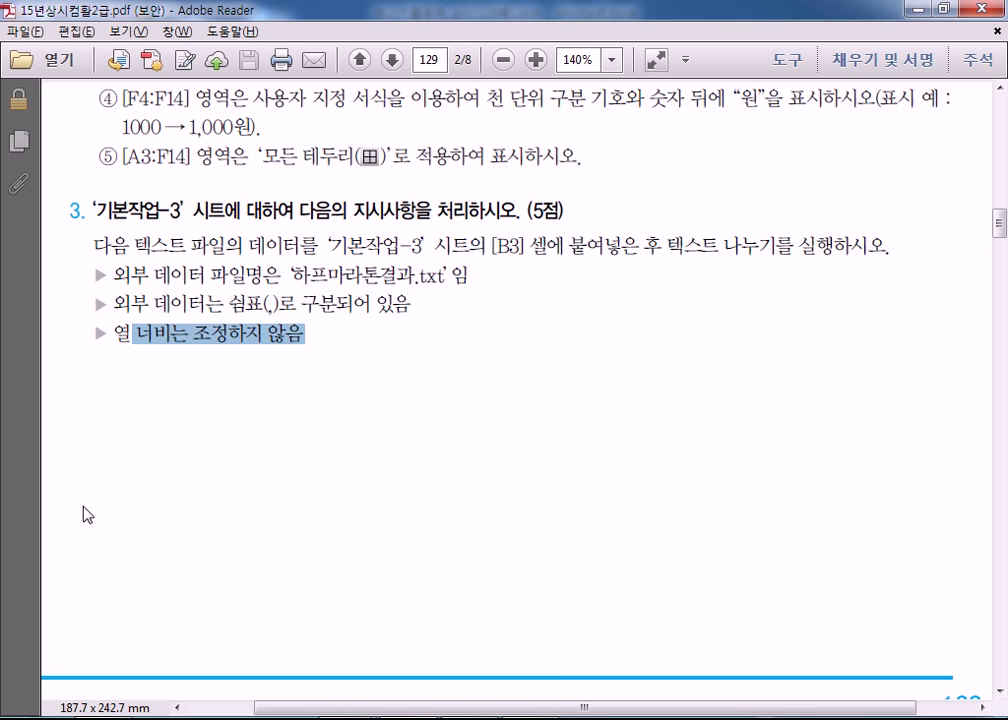
{"action": "left_click", "coordinate": [135, 342]}
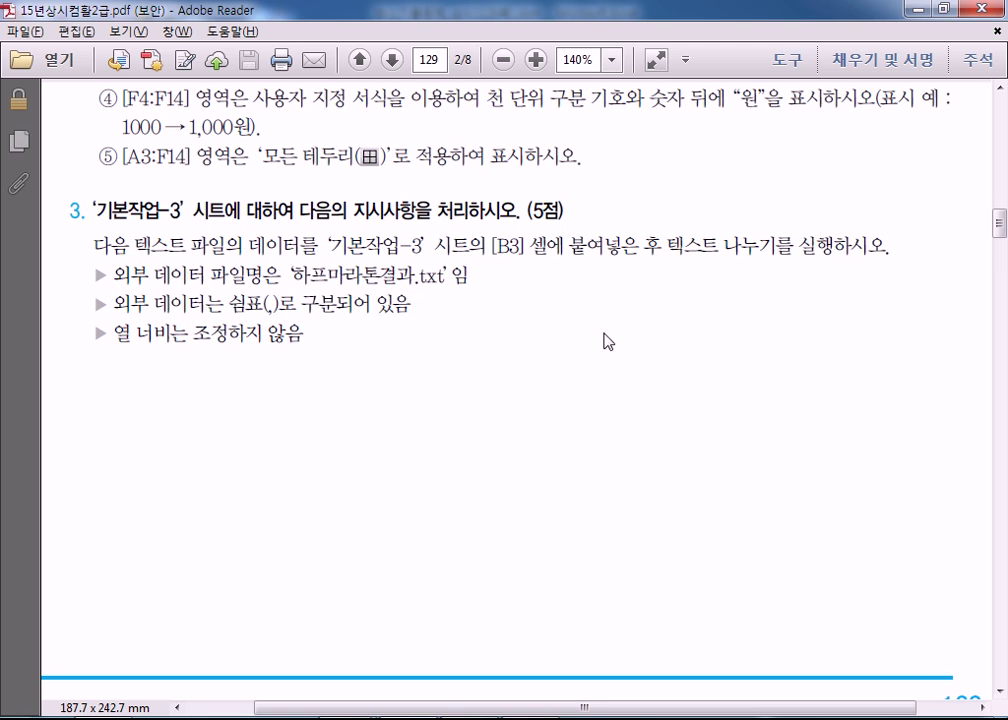
{"action": "scroll", "coordinate": [378, 466], "scroll_direction": "down", "scroll_amount": 10}
{"action": "scroll", "coordinate": [408, 430], "scroll_direction": "down", "scroll_amount": 2}
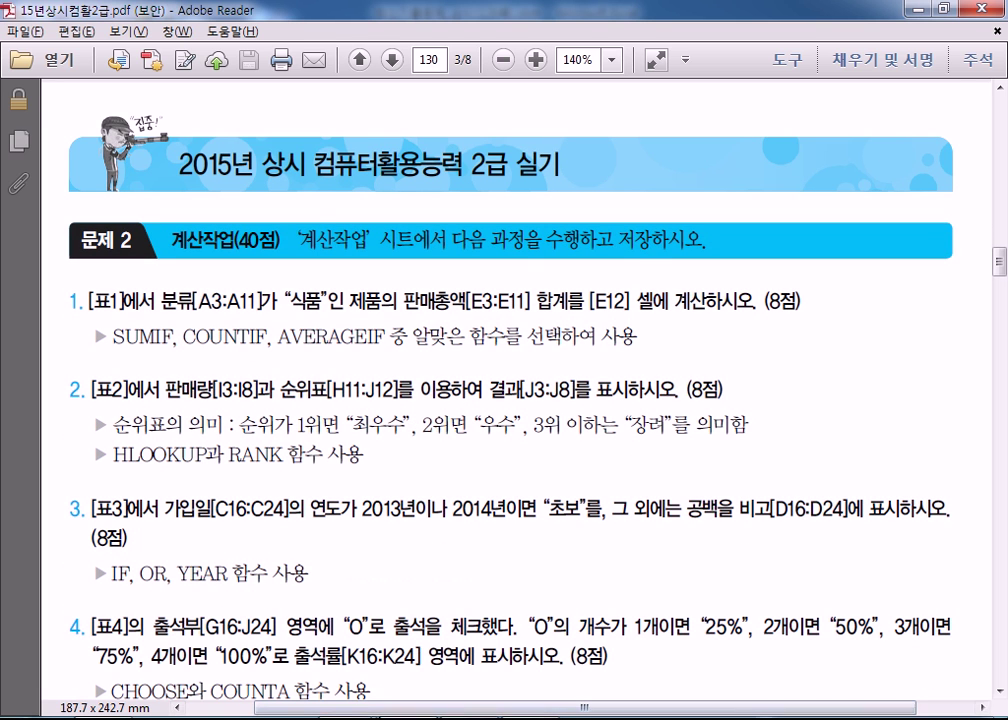
Switch back to Excel and manually widen columns I through L of the imported table on the 기본작업-3 sheet
{"action": "key", "text": "alt+Tab"}
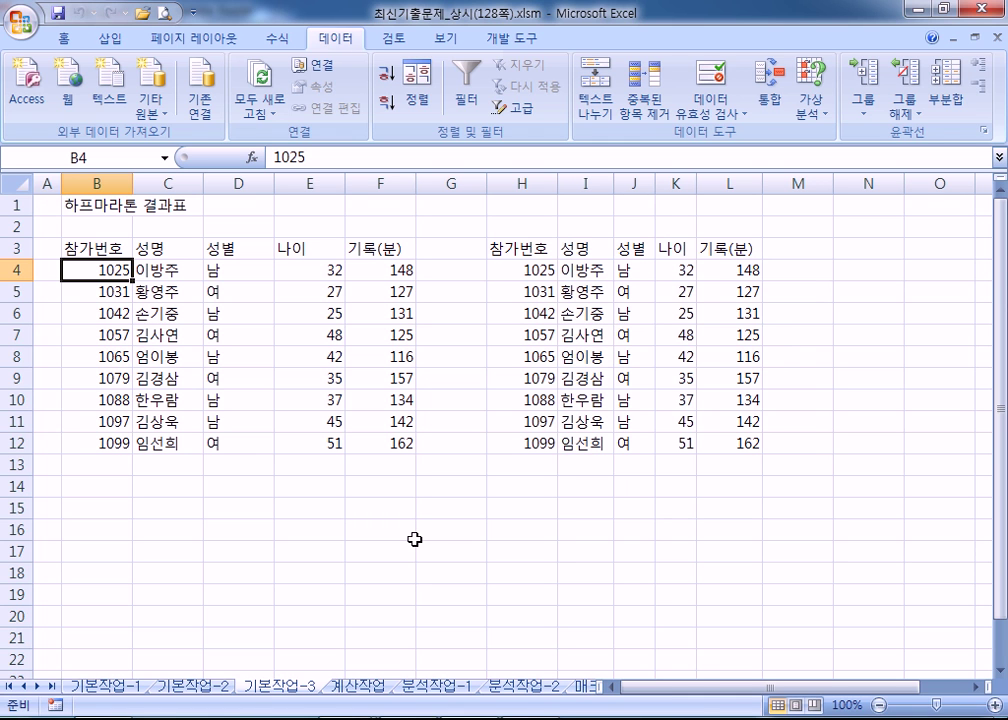
{"action": "left_click_drag", "start_coordinate": [522, 183], "coordinate": [752, 199]}
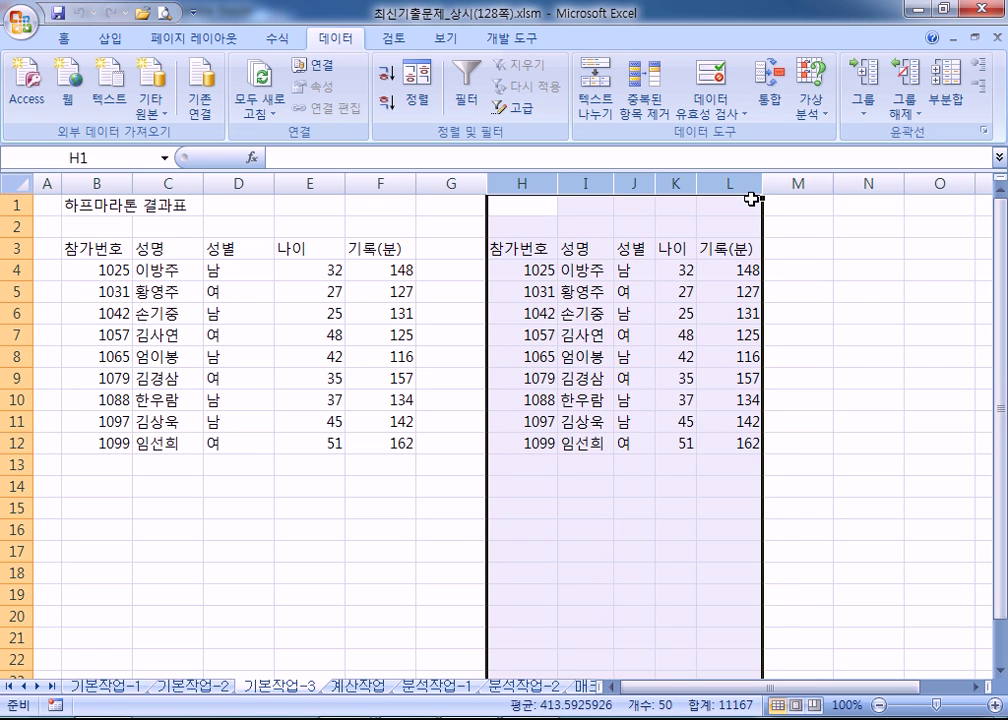
{"action": "left_click", "coordinate": [622, 270]}
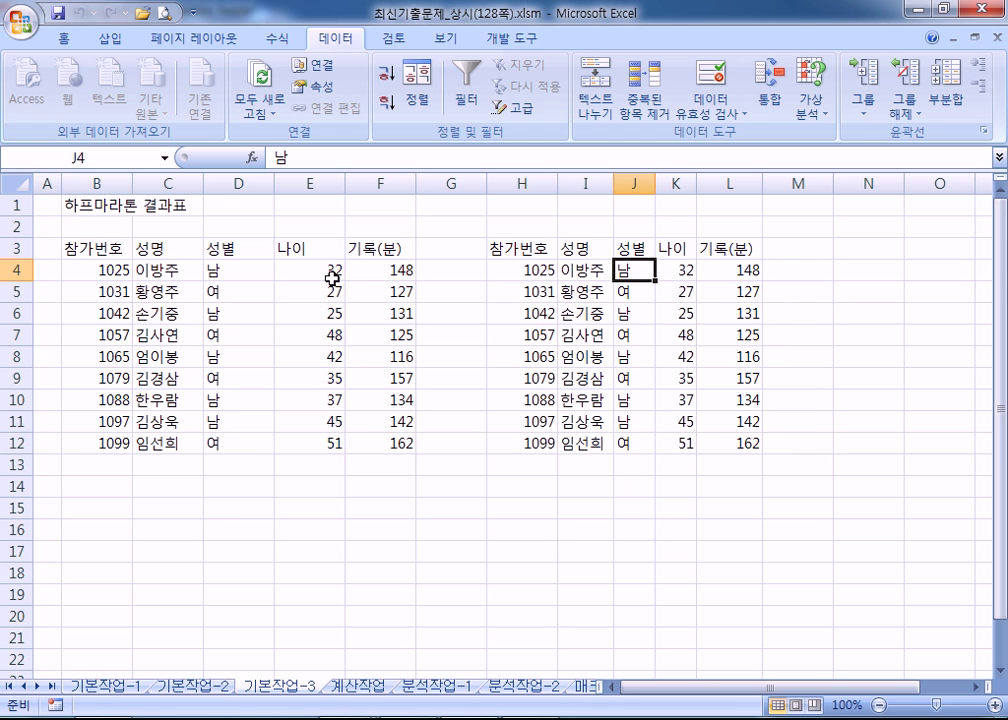
{"action": "left_click_drag", "start_coordinate": [655, 183], "coordinate": [733, 185]}
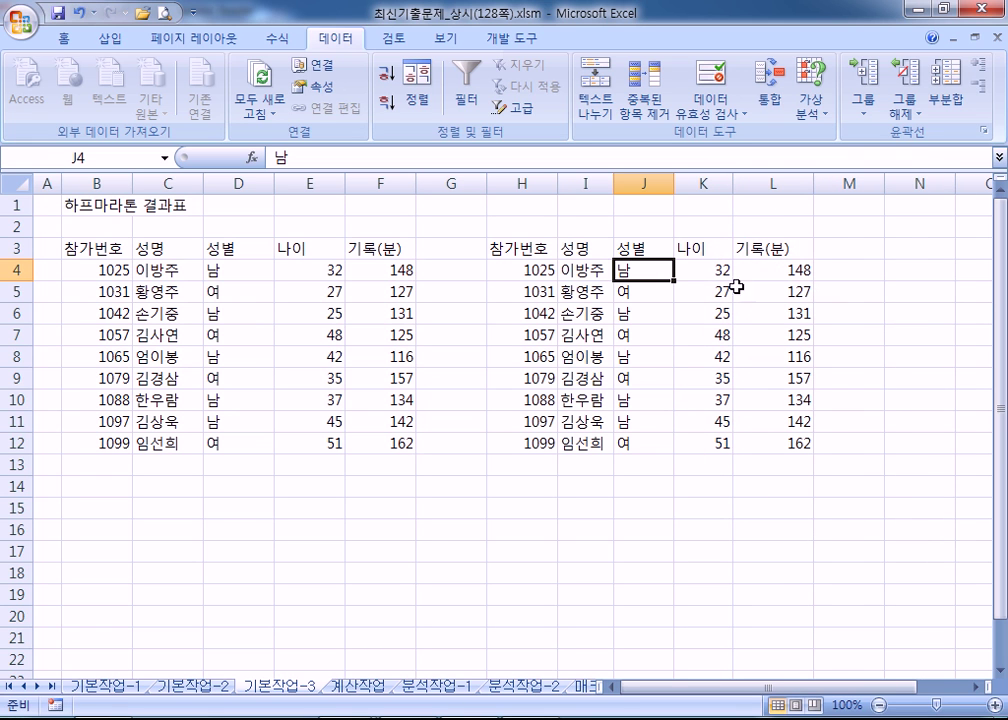
{"action": "left_click_drag", "start_coordinate": [614, 183], "coordinate": [635, 183]}
{"action": "mouse_move", "coordinate": [274, 183]}
{"action": "left_mouse_down"}
{"action": "mouse_move", "coordinate": [245, 184]}
{"action": "mouse_move", "coordinate": [266, 184]}
{"action": "left_mouse_up"}
{"action": "left_click_drag", "start_coordinate": [256, 360], "coordinate": [273, 367]}
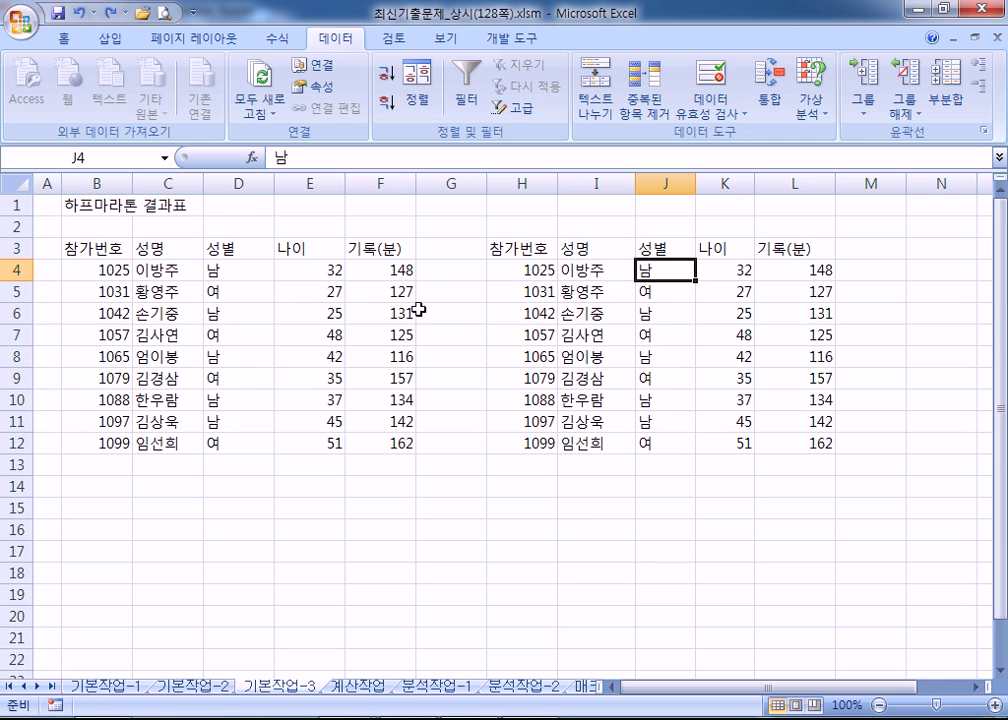
Delete columns H:L holding the imported comparison table from the 기본작업-3 sheet
{"action": "left_click_drag", "start_coordinate": [513, 181], "coordinate": [835, 181]}
{"action": "right_click", "coordinate": [757, 226]}
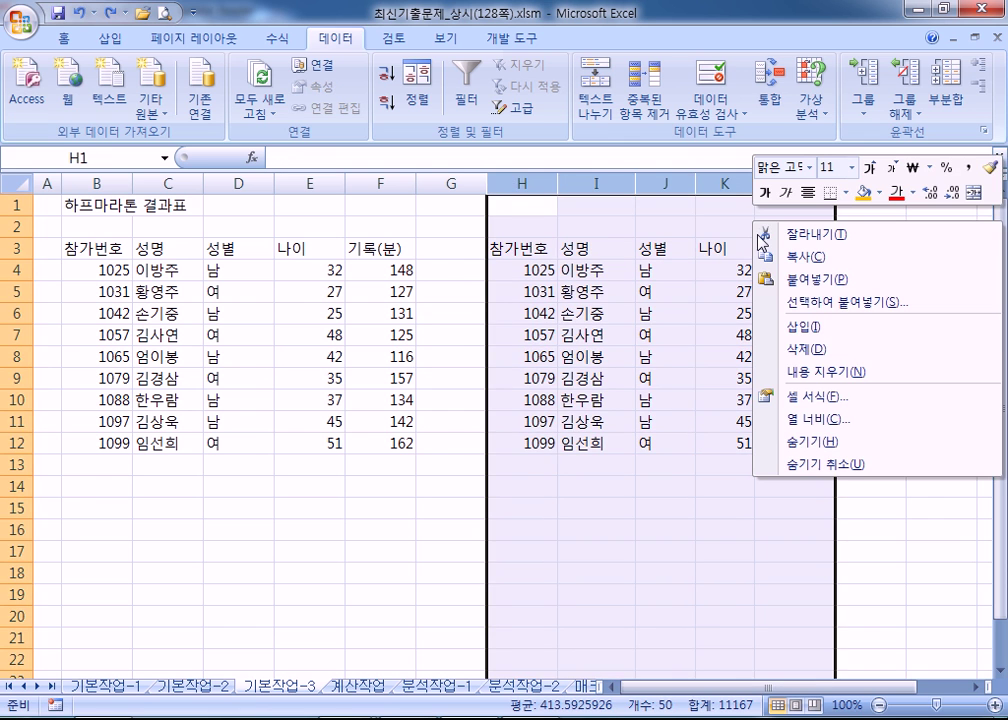
{"action": "left_click", "coordinate": [805, 349]}
{"action": "left_click", "coordinate": [565, 400]}
{"action": "left_click", "coordinate": [205, 465]}
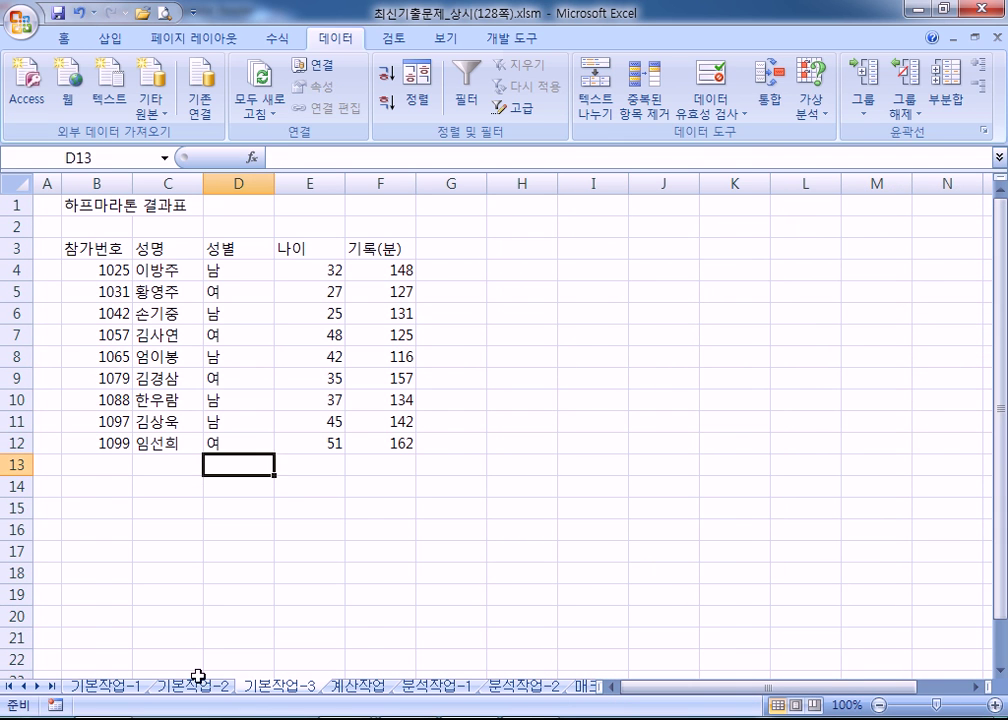
Open the 계산작업 sheet and check the exam PDF's first calculation task against the 분류 column of [표1]
{"action": "left_click", "coordinate": [362, 688]}
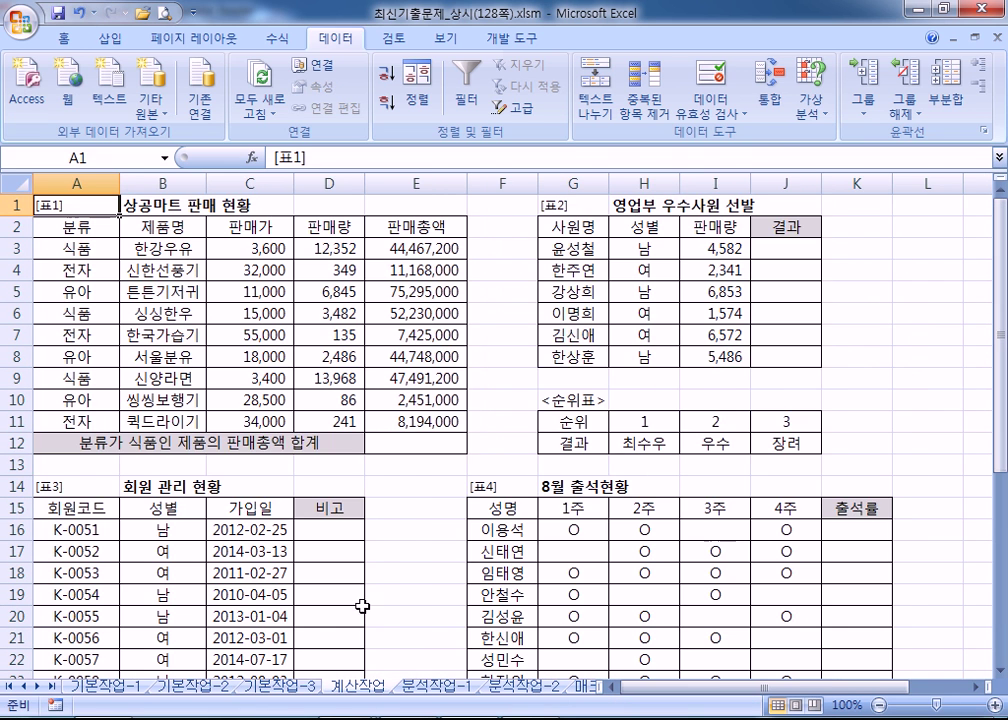
{"action": "left_click", "coordinate": [386, 447]}
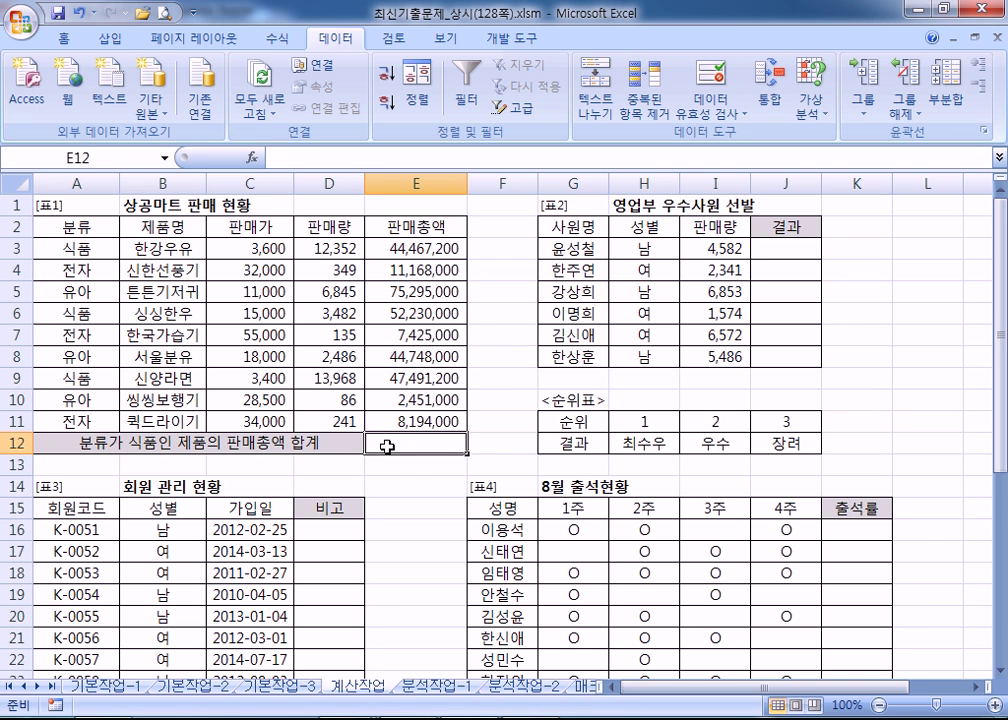
{"action": "key", "text": "alt+Tab"}
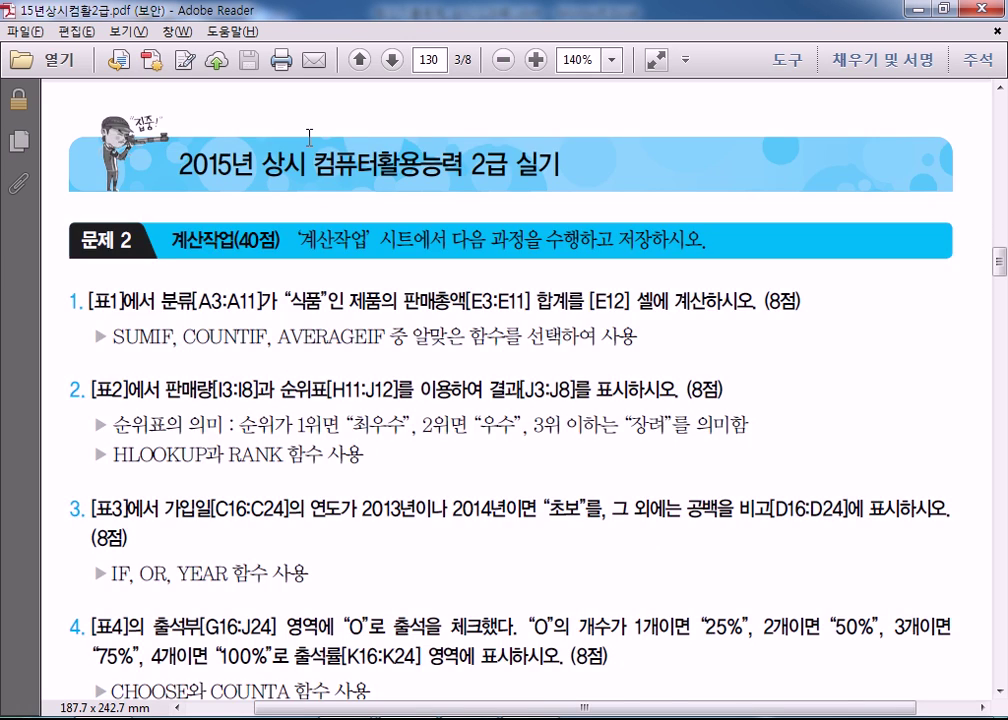
{"action": "scroll", "coordinate": [243, 110], "scroll_direction": "down", "scroll_amount": 2}
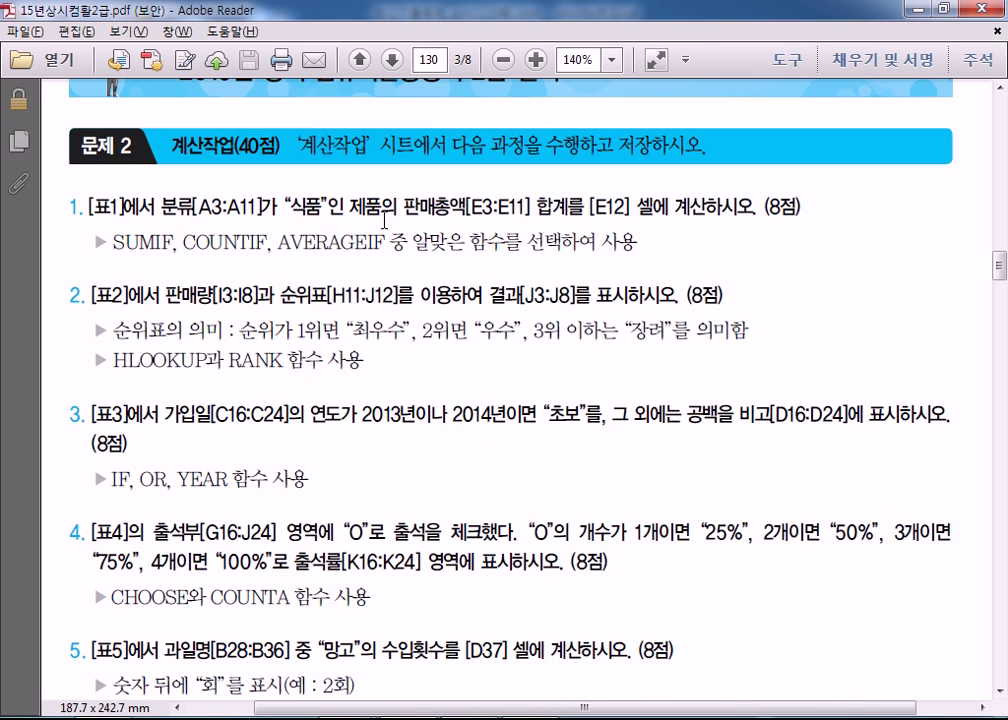
{"action": "key", "text": "alt+Tab"}
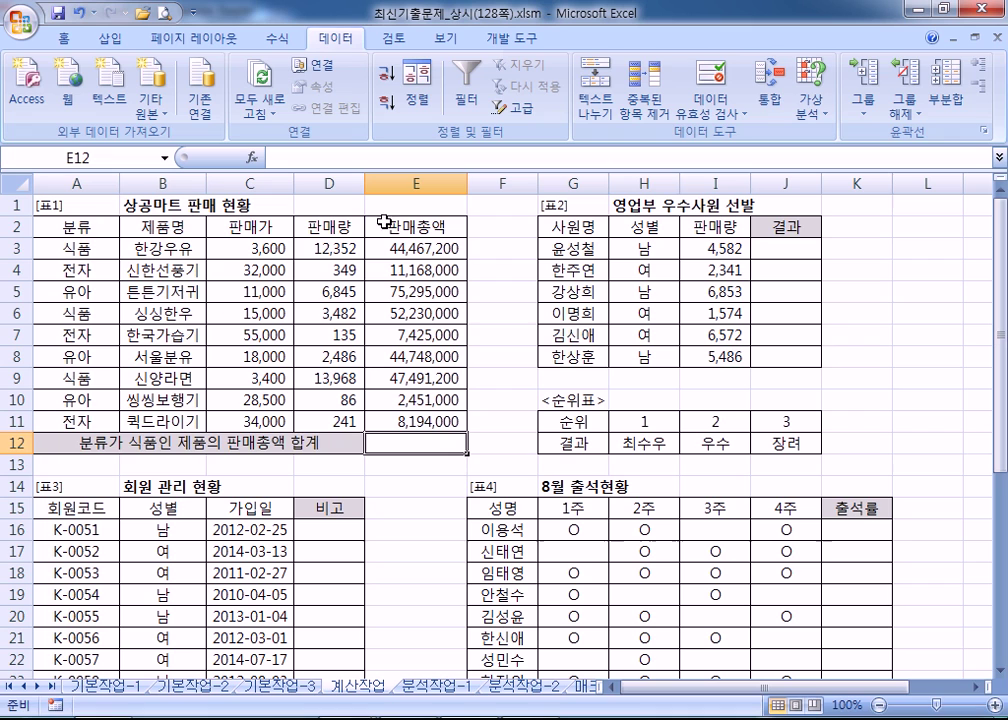
{"action": "left_click", "coordinate": [80, 227]}
{"action": "left_click_drag", "start_coordinate": [80, 227], "coordinate": [89, 252]}
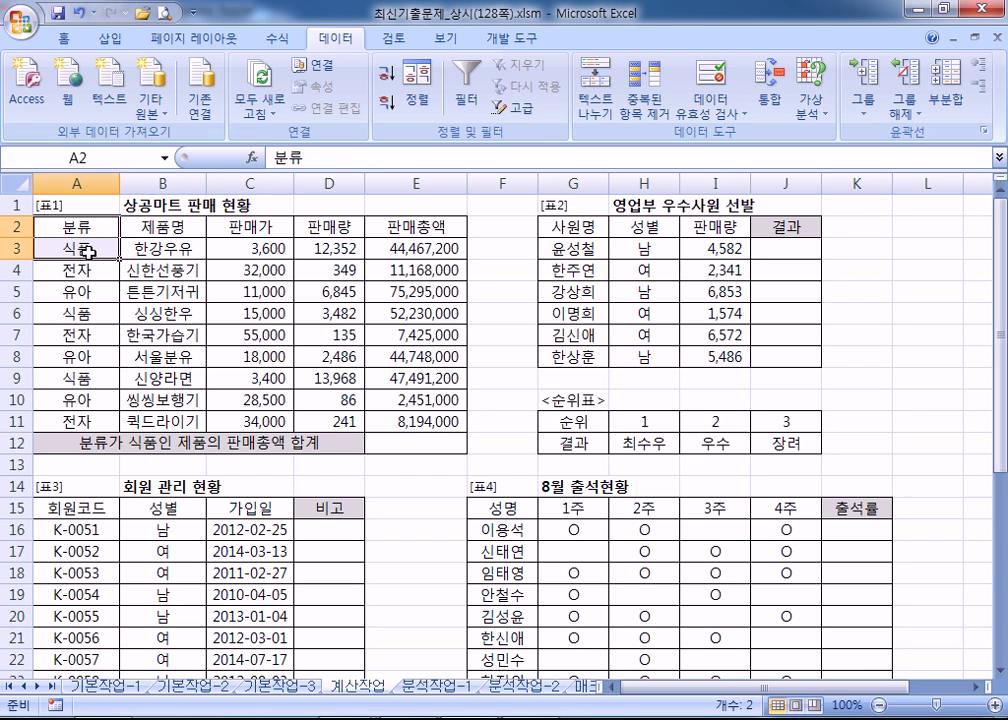
Enter =SUMIF(A3:A11,"식품",E3:E11) in cell E12 of [표1], collapsing the ribbon to show more rows
{"action": "left_click", "coordinate": [426, 447]}
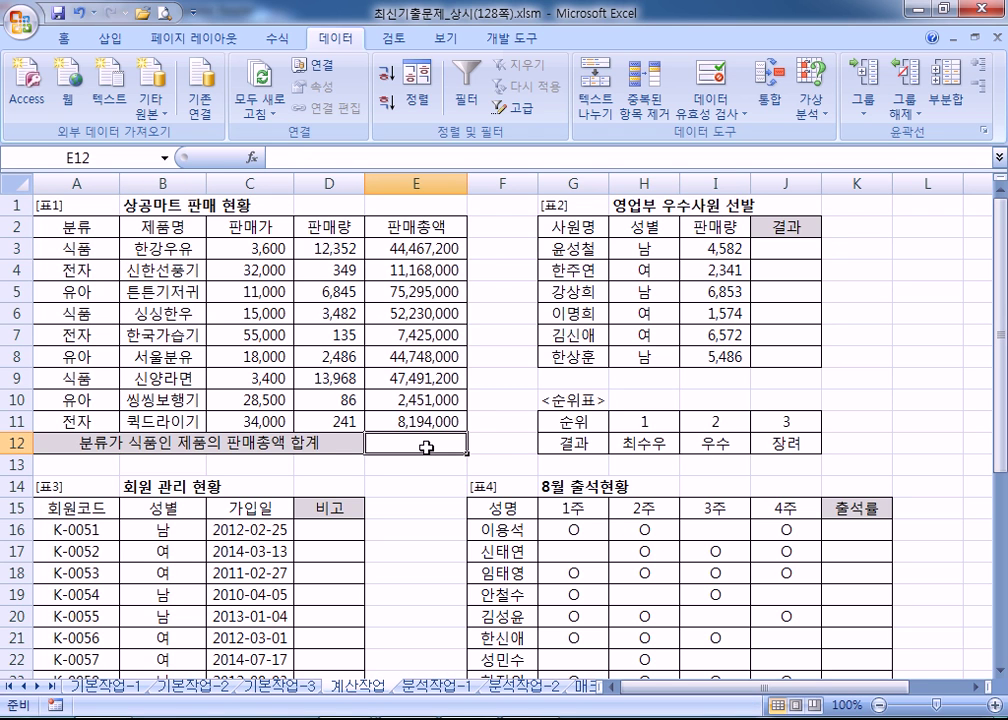
{"action": "type", "text": "=SUMIF("}
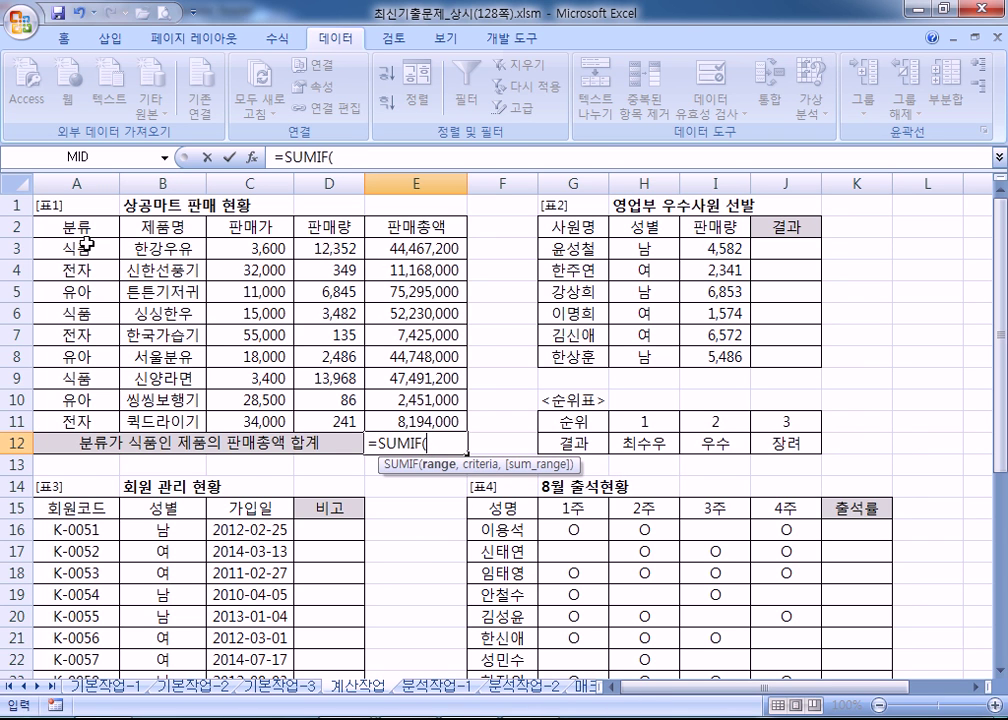
{"action": "double_click", "coordinate": [337, 38]}
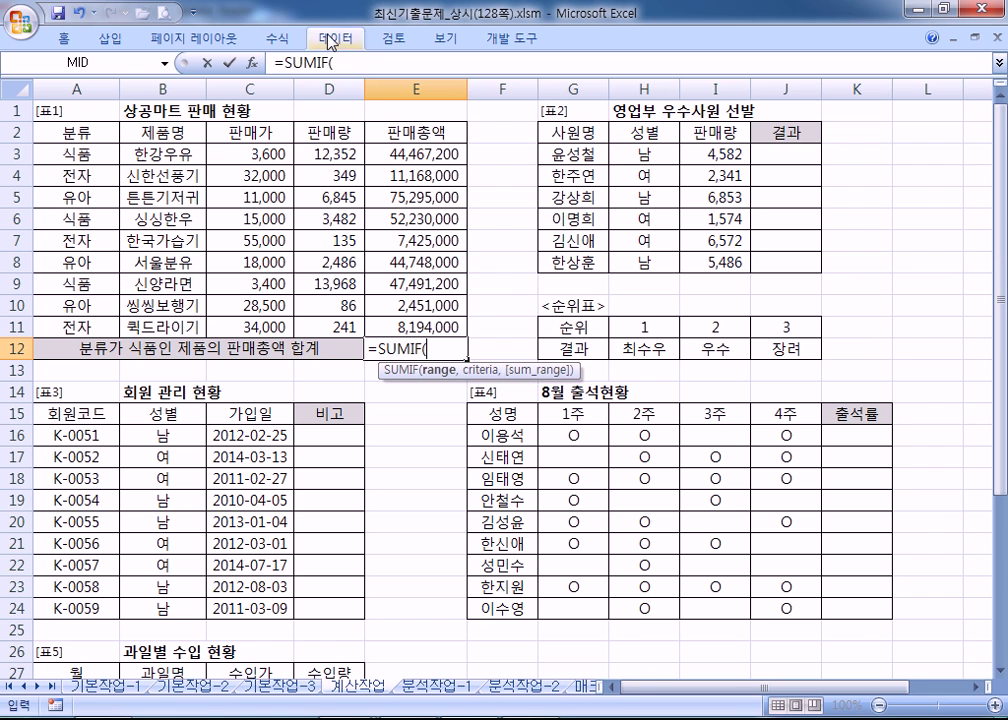
{"action": "left_click_drag", "start_coordinate": [68, 155], "coordinate": [84, 330]}
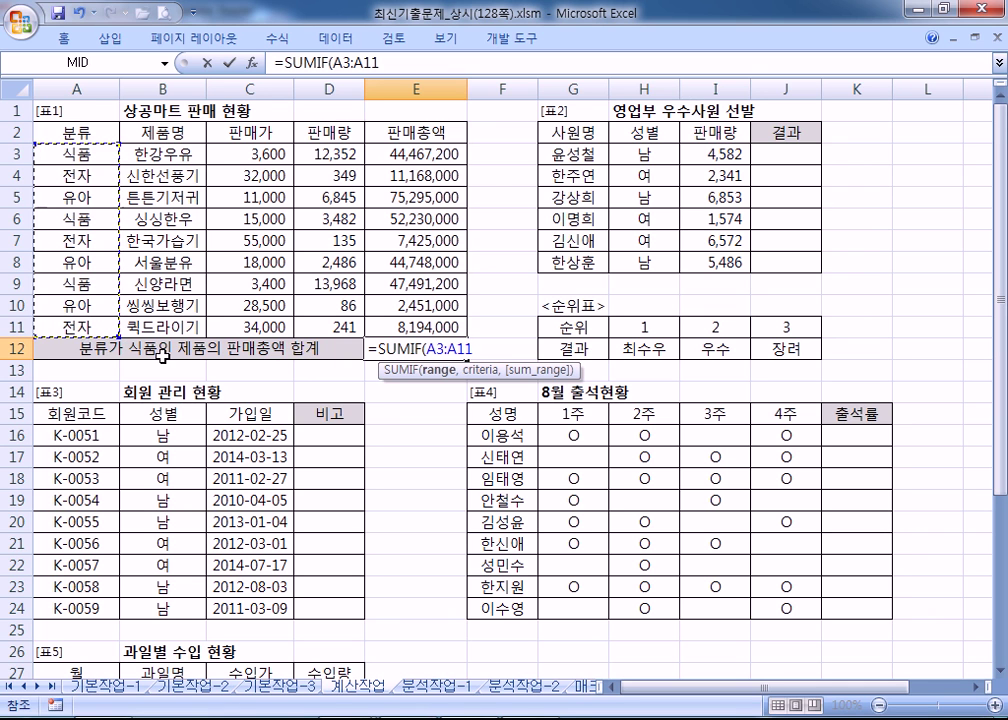
{"action": "type", "text": ","}
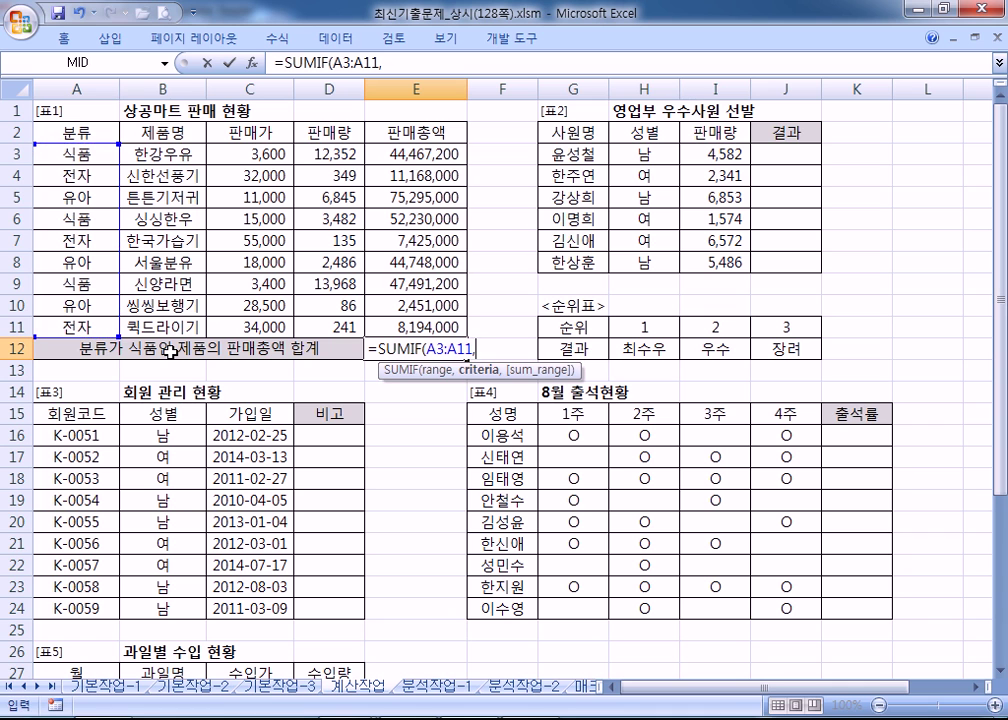
{"action": "type", "text": "\"식품\","}
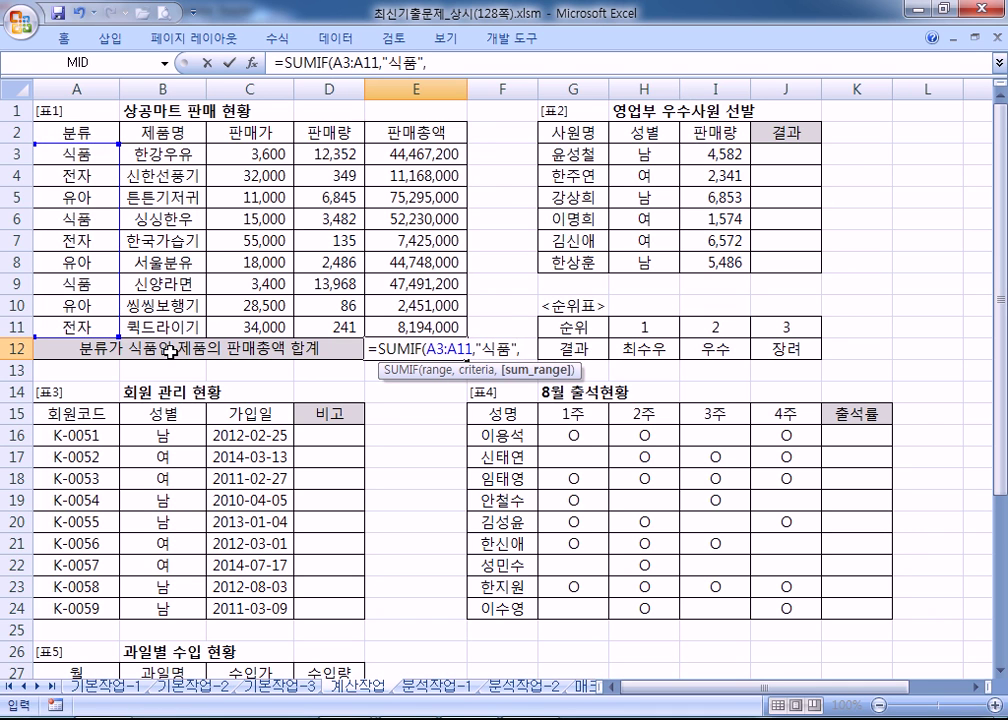
{"action": "left_click_drag", "start_coordinate": [412, 155], "coordinate": [414, 330]}
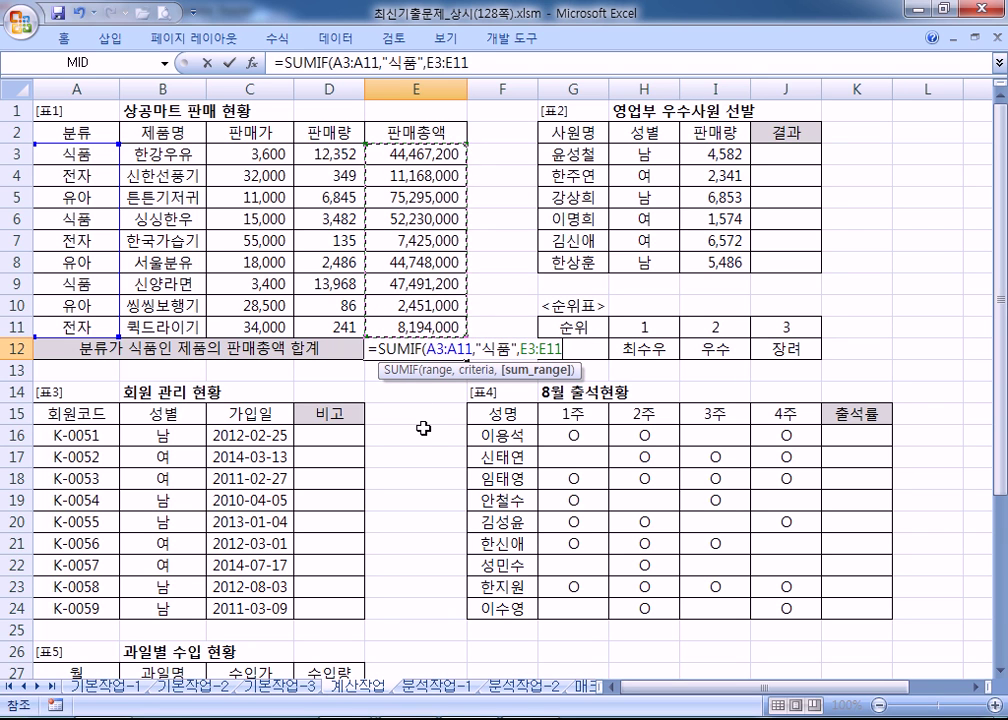
{"action": "key", "text": "Return"}
{"action": "key", "text": "Up"}
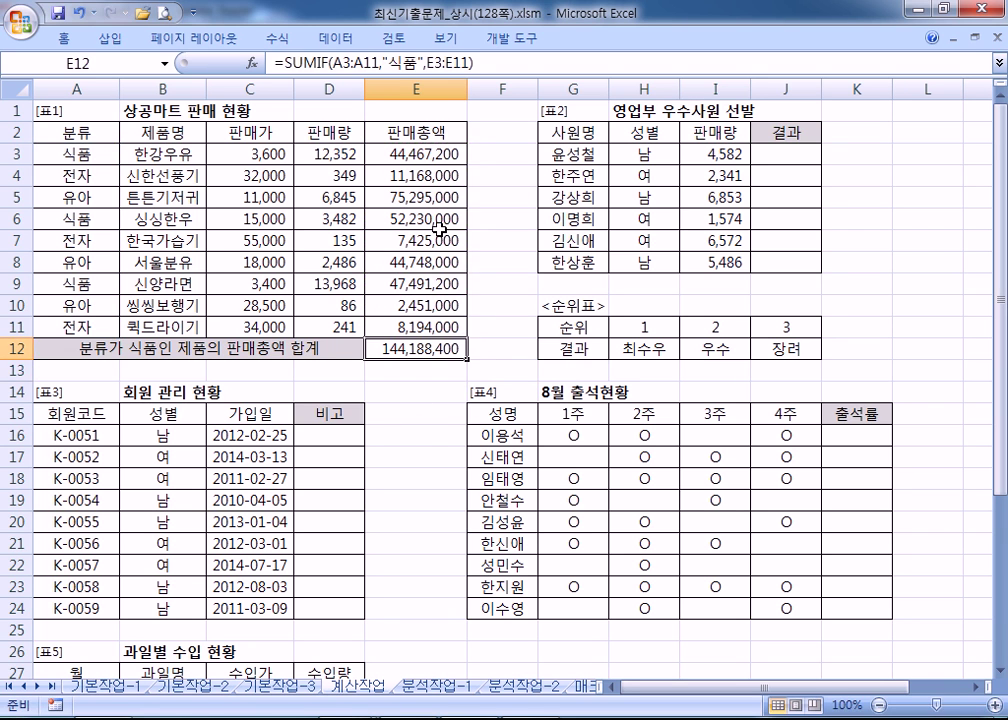
Copy the E12 formula into the Notepad file 최신기출문제_상시(128쪽).txt, under the heading 계산문제 and the number "1."
{"action": "left_click_drag", "start_coordinate": [494, 64], "coordinate": [272, 63]}
{"action": "key", "text": "ctrl+c"}
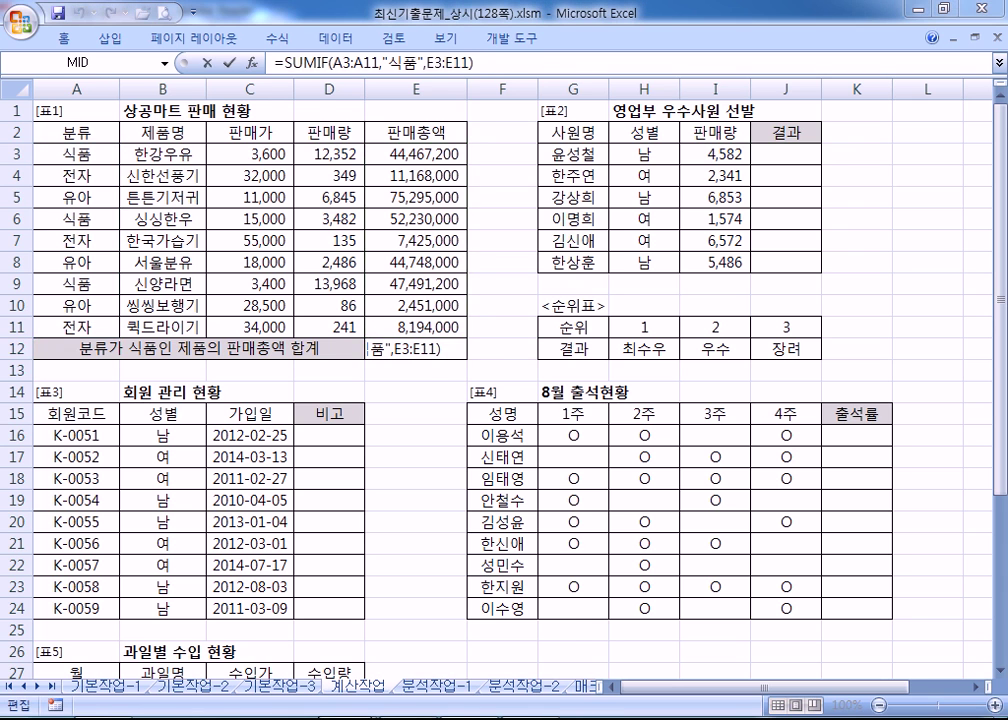
{"action": "left_click", "coordinate": [497, 626]}
{"action": "key", "text": "Return"}
{"action": "type", "text": "ㄱ"}
{"action": "type", "text": "계산문제"}
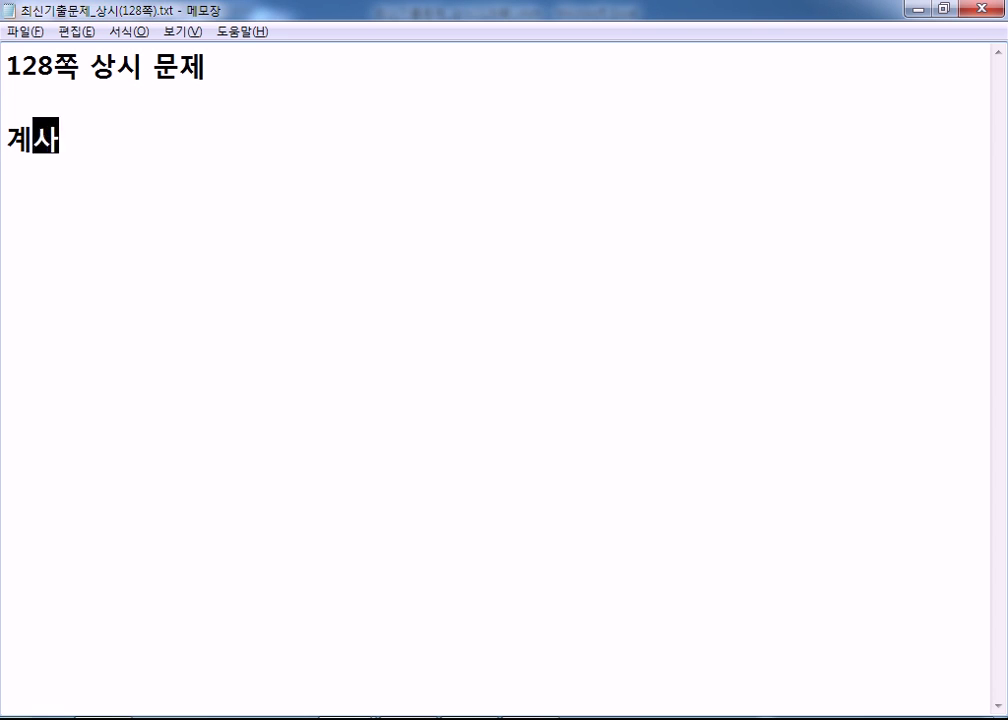
{"action": "key", "text": "Return"}
{"action": "type", "text": "1."}
{"action": "key", "text": "Return"}
{"action": "key", "text": "ctrl+v"}
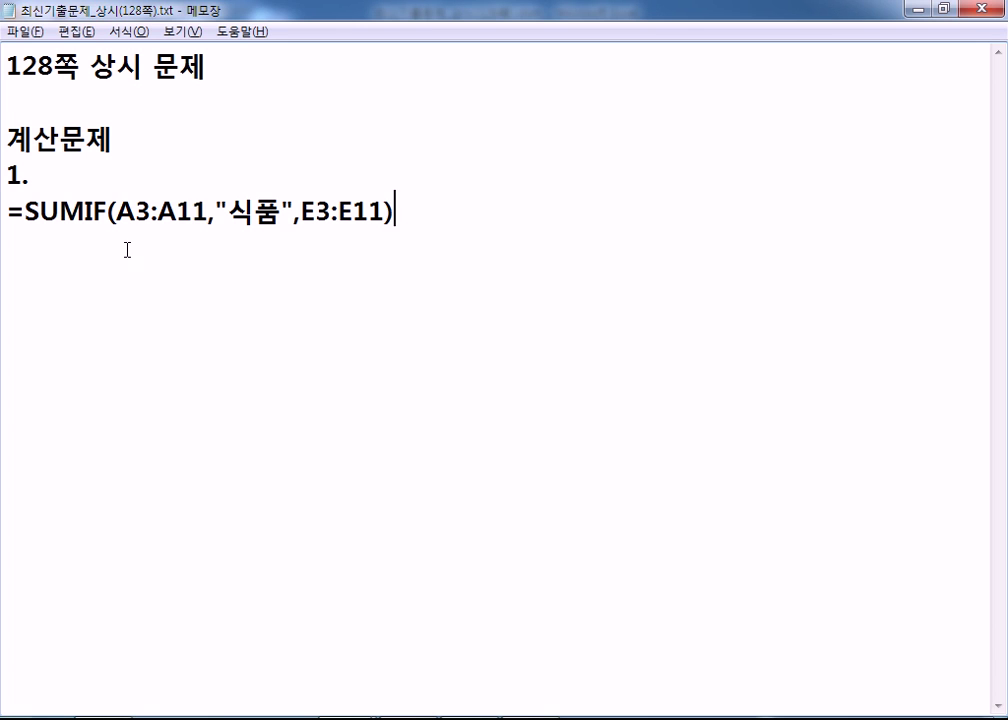
Add the number "2." below the recorded SUMIF formula in the Notepad file
{"action": "left_click_drag", "start_coordinate": [116, 212], "coordinate": [369, 212]}
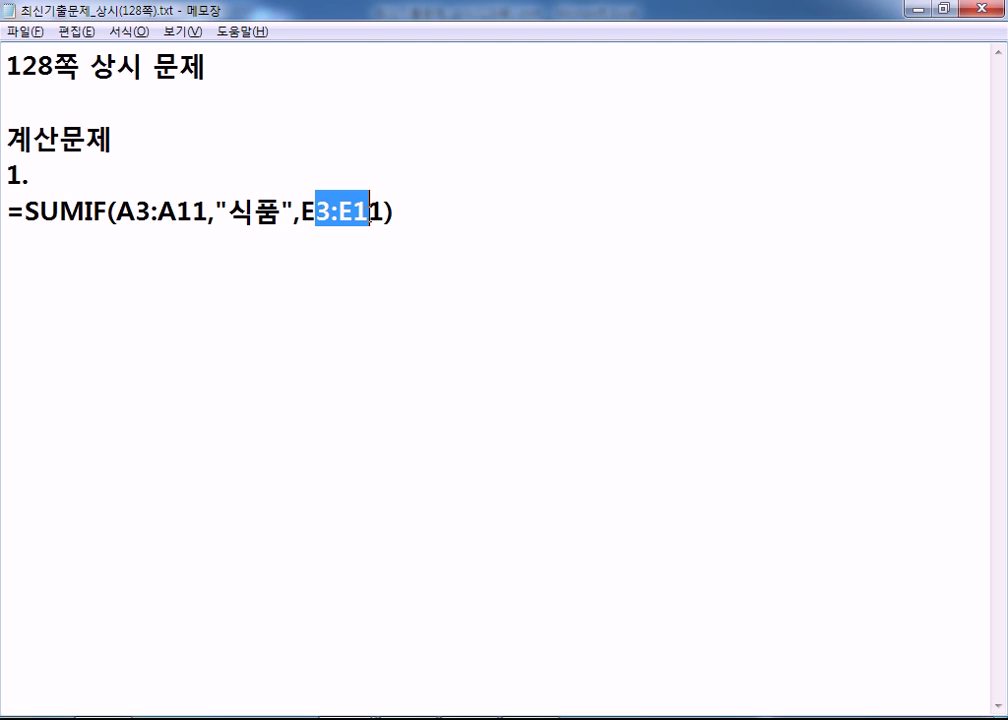
{"action": "left_click", "coordinate": [305, 288]}
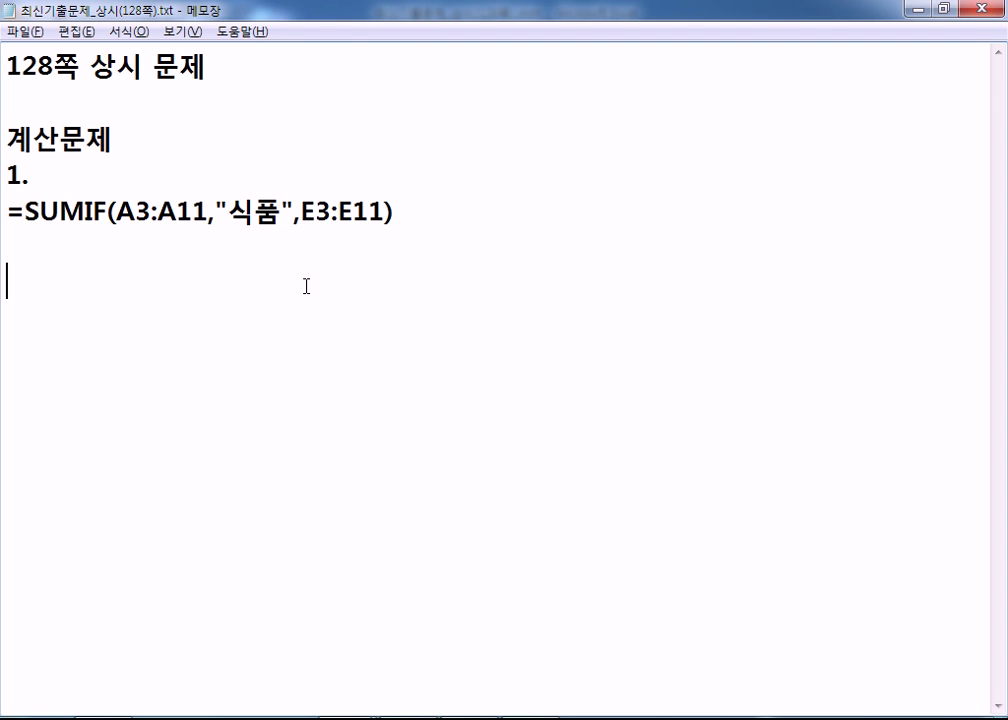
{"action": "type", "text": "2."}
Switch to Excel, leave E12's formula editing, and check the exam PDF's second calculation task against the 순위표 range H11:J12
{"action": "key", "text": "alt+Tab"}
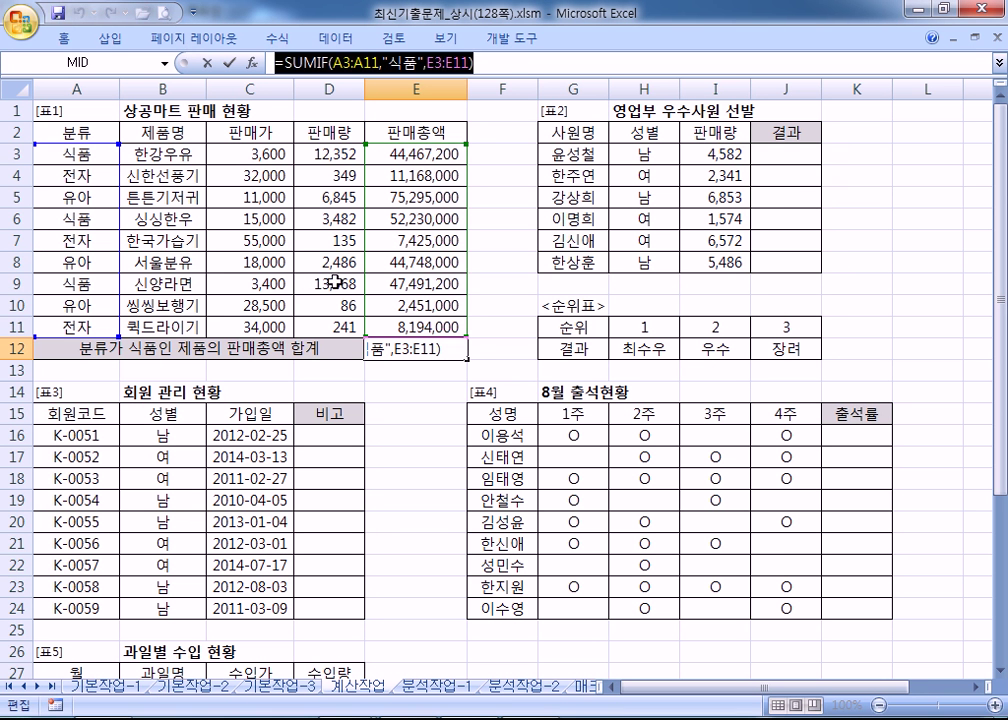
{"action": "left_click", "coordinate": [791, 155]}
{"action": "key", "text": "Escape"}
{"action": "left_click", "coordinate": [791, 155]}
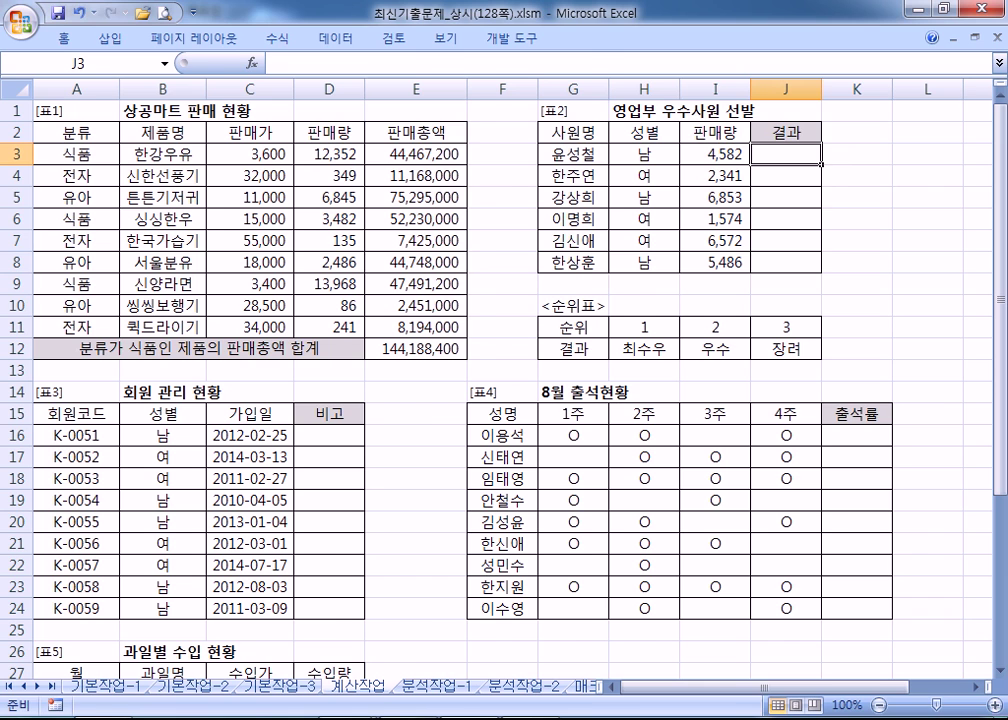
{"action": "key", "text": "alt+Tab"}
{"action": "left_click_drag", "start_coordinate": [226, 328], "coordinate": [516, 328]}
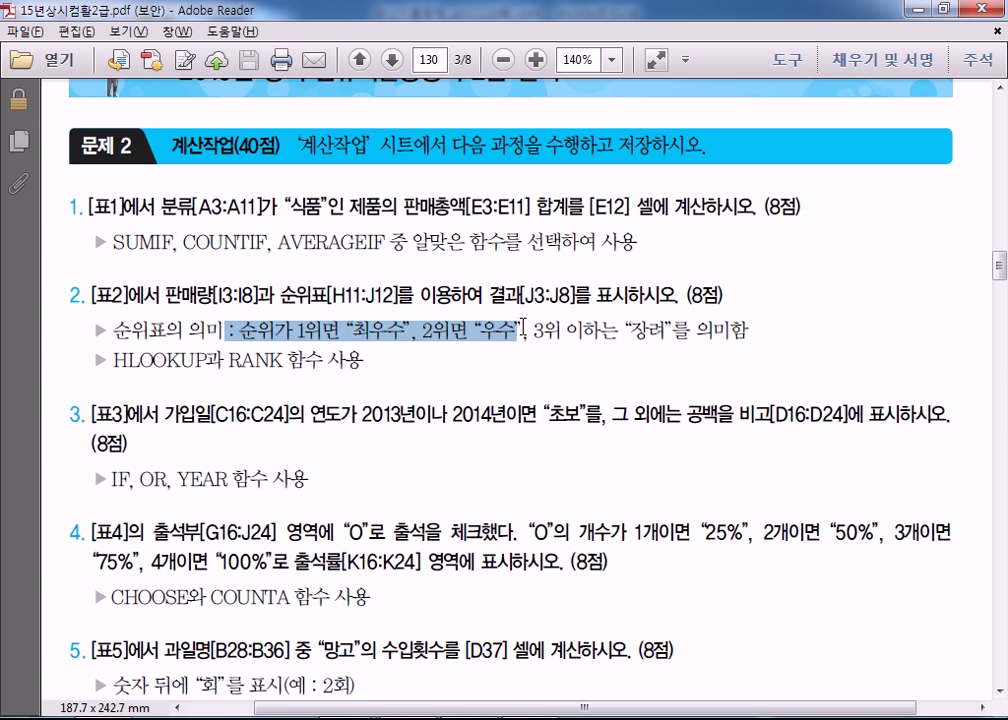
{"action": "left_click", "coordinate": [516, 328]}
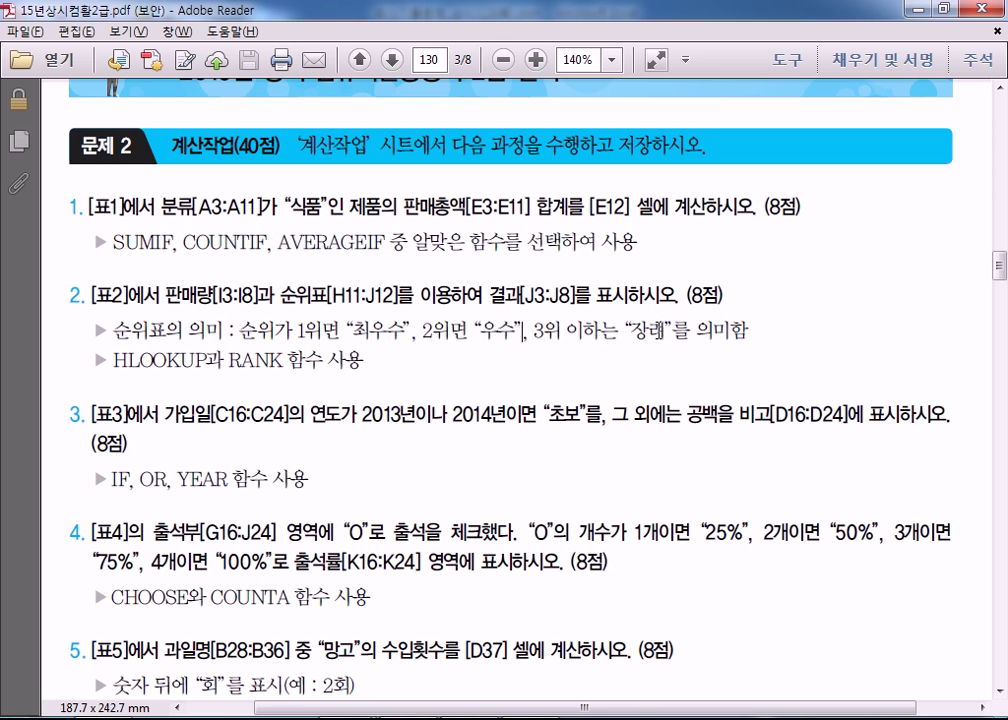
{"action": "left_click_drag", "start_coordinate": [117, 362], "coordinate": [226, 361]}
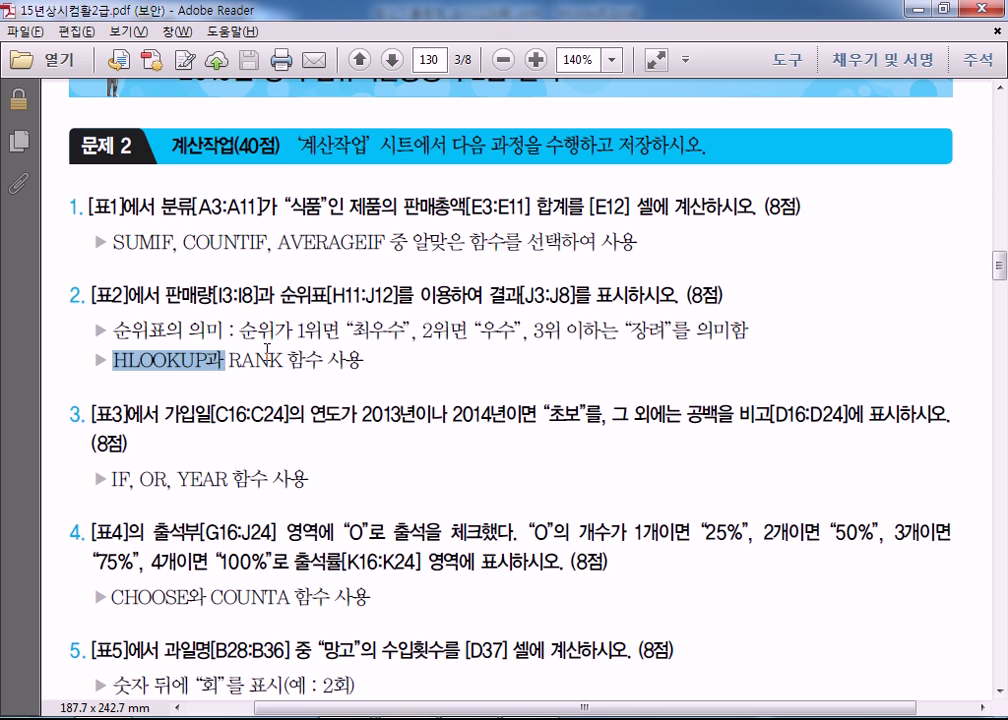
{"action": "left_click", "coordinate": [210, 361]}
{"action": "key", "text": "alt+Tab"}
{"action": "left_click_drag", "start_coordinate": [612, 327], "coordinate": [785, 352]}
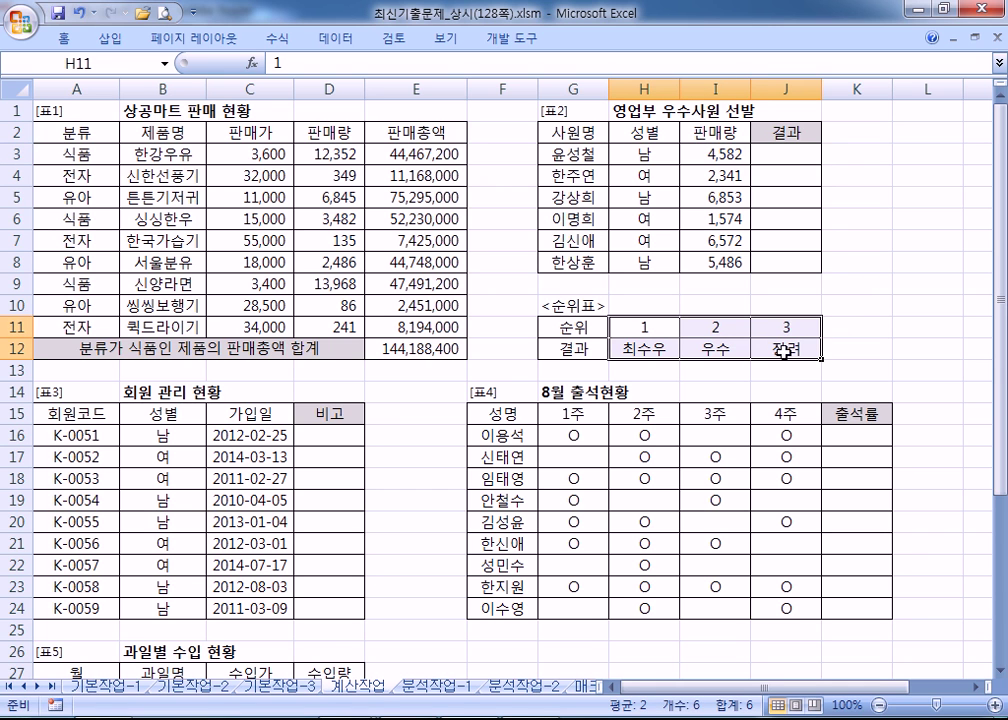
Begin the formula in cell J3 of [표2] with =HLOOKUP(RANK(I3,$I$3:$I$8), using an absolute range for the 판매량 values
{"action": "left_click", "coordinate": [790, 152]}
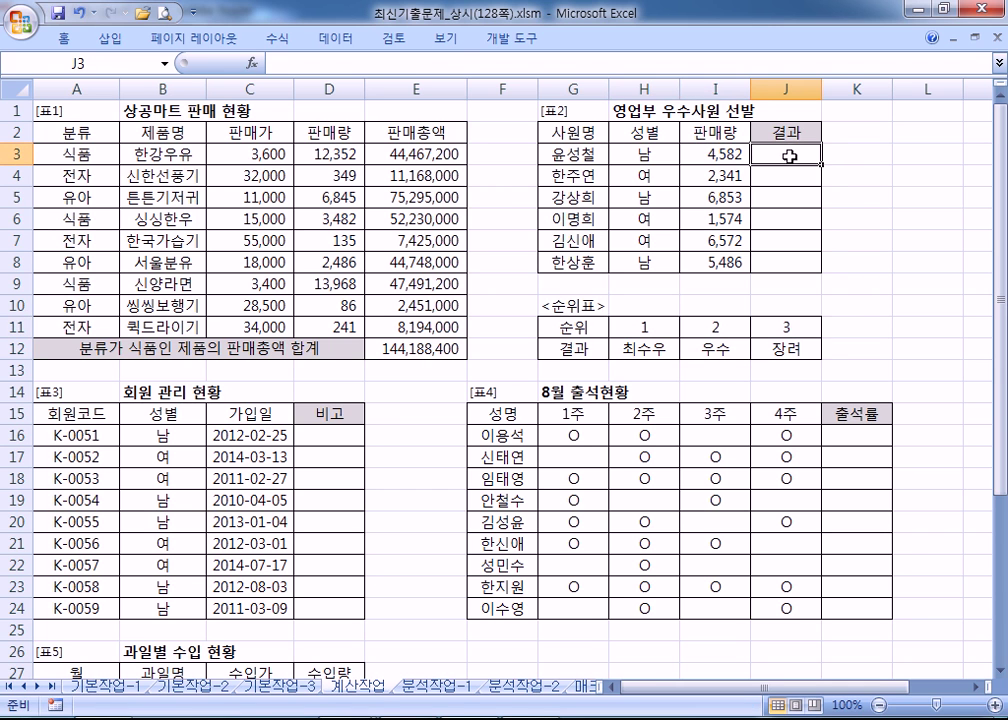
{"action": "scroll", "coordinate": [834, 294], "scroll_direction": "up", "scroll_amount": 2}
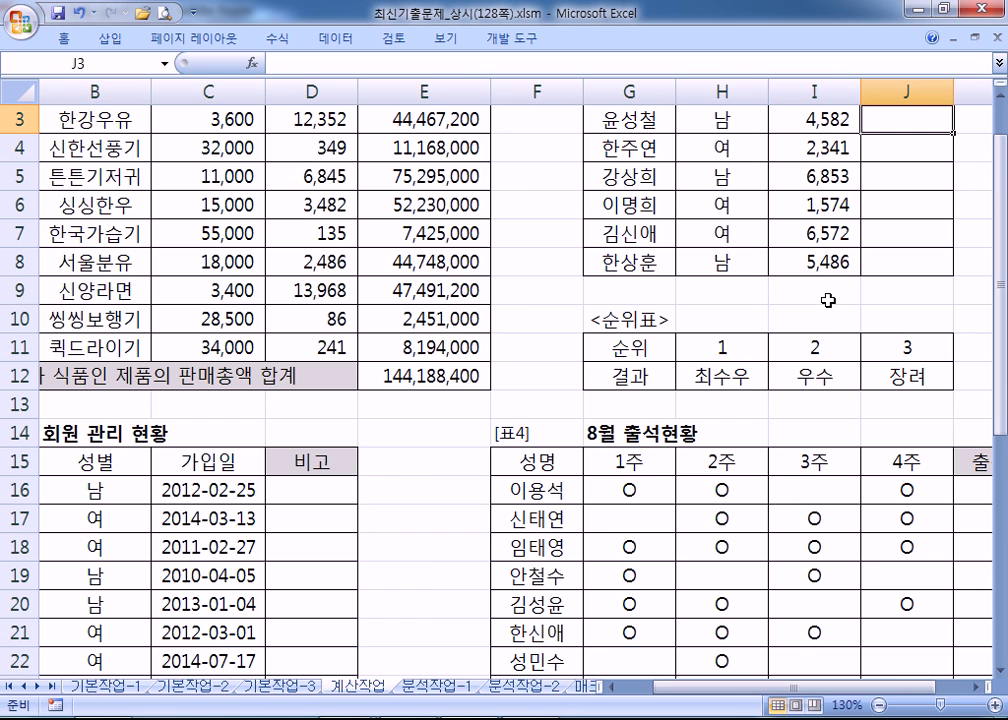
{"action": "scroll", "coordinate": [873, 430], "scroll_direction": "up", "scroll_amount": 1}
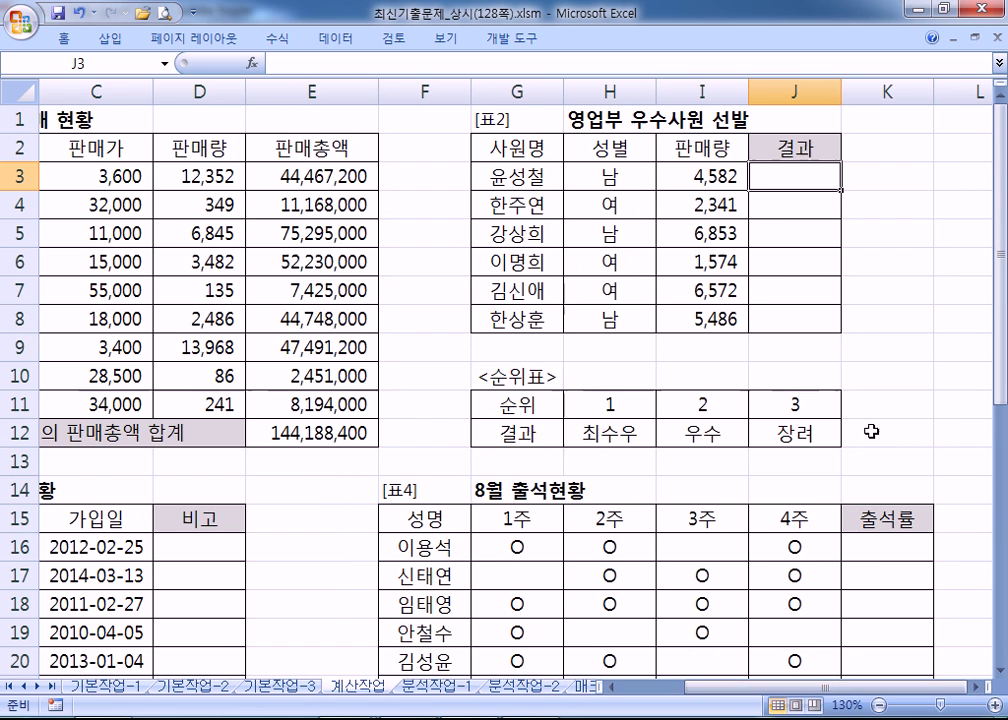
{"action": "left_click", "coordinate": [972, 686]}
{"action": "left_click", "coordinate": [972, 686]}
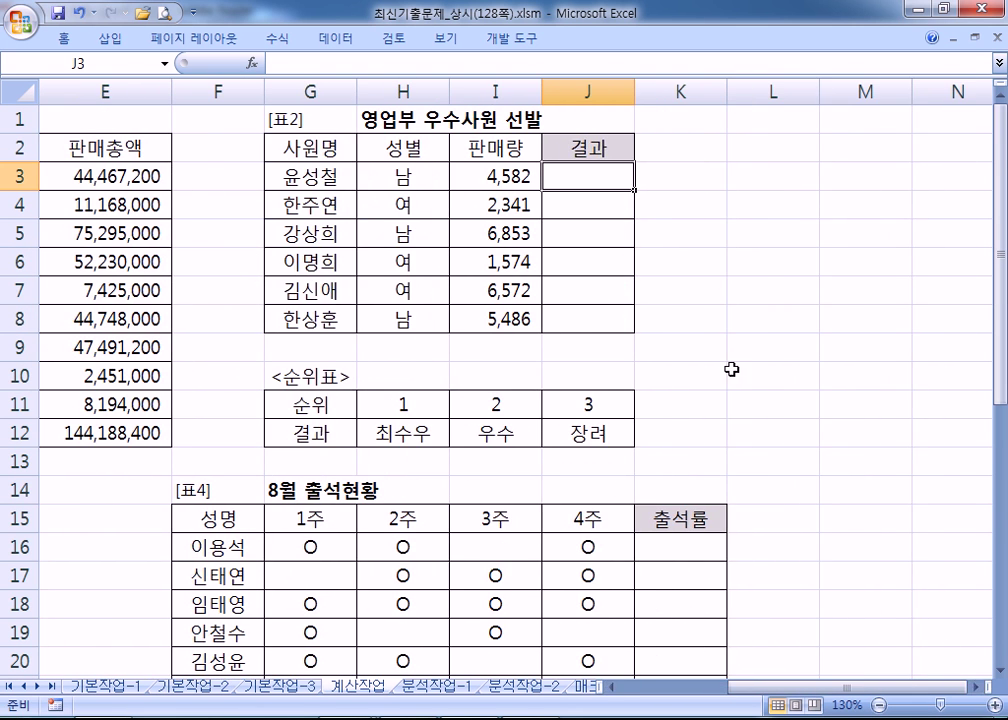
{"action": "type", "text": "="}
{"action": "type", "text": "ㅗㅣ"}
{"action": "key", "text": "BackSpace"}
{"action": "key", "text": "BackSpace"}
{"action": "type", "text": "HL"}
{"action": "key", "text": "Tab"}
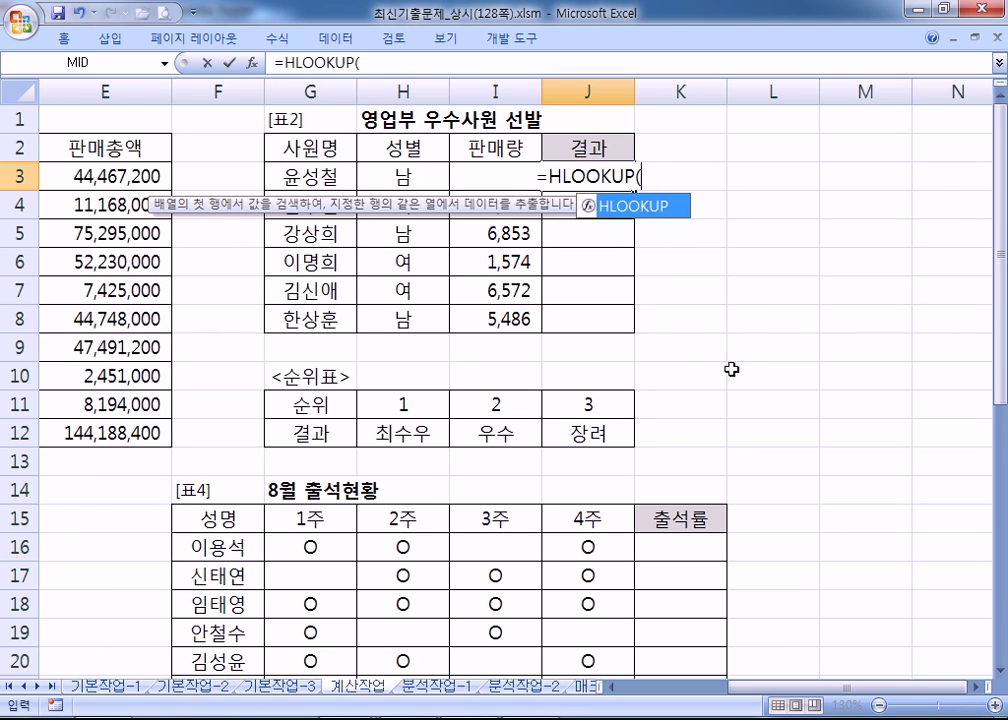
{"action": "type", "text": "RANK("}
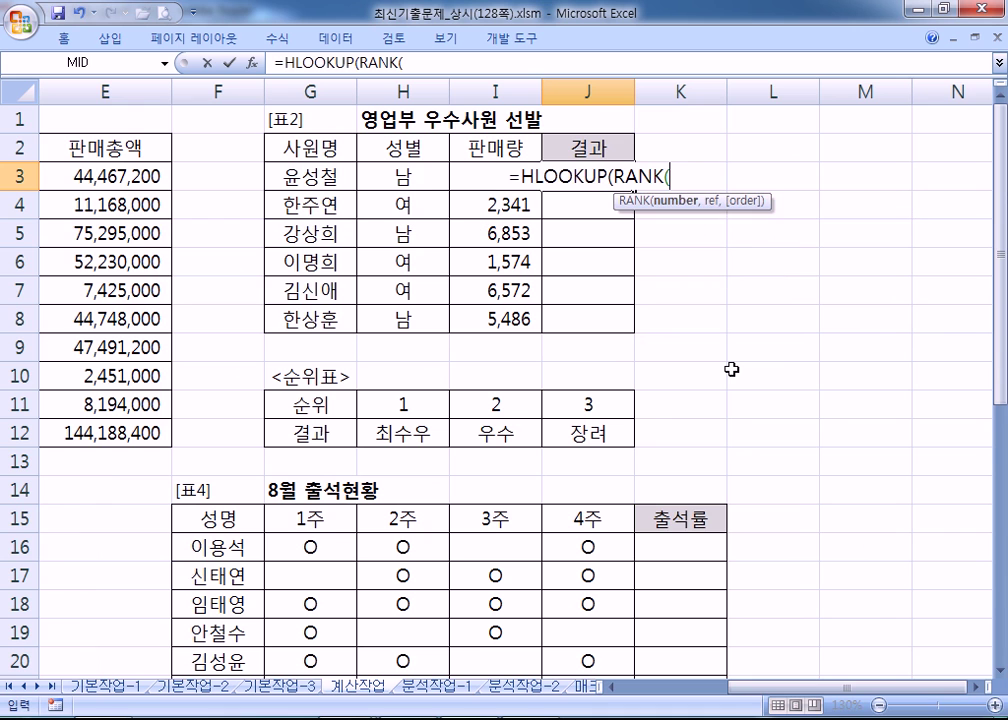
{"action": "key", "text": "Left"}
{"action": "type", "text": ","}
{"action": "key", "text": "Left"}
{"action": "key", "text": "shift+Down"}
{"action": "key", "text": "shift+Down"}
{"action": "key", "text": "shift+Down"}
{"action": "key", "text": "shift+Down"}
{"action": "key", "text": "shift+Down"}
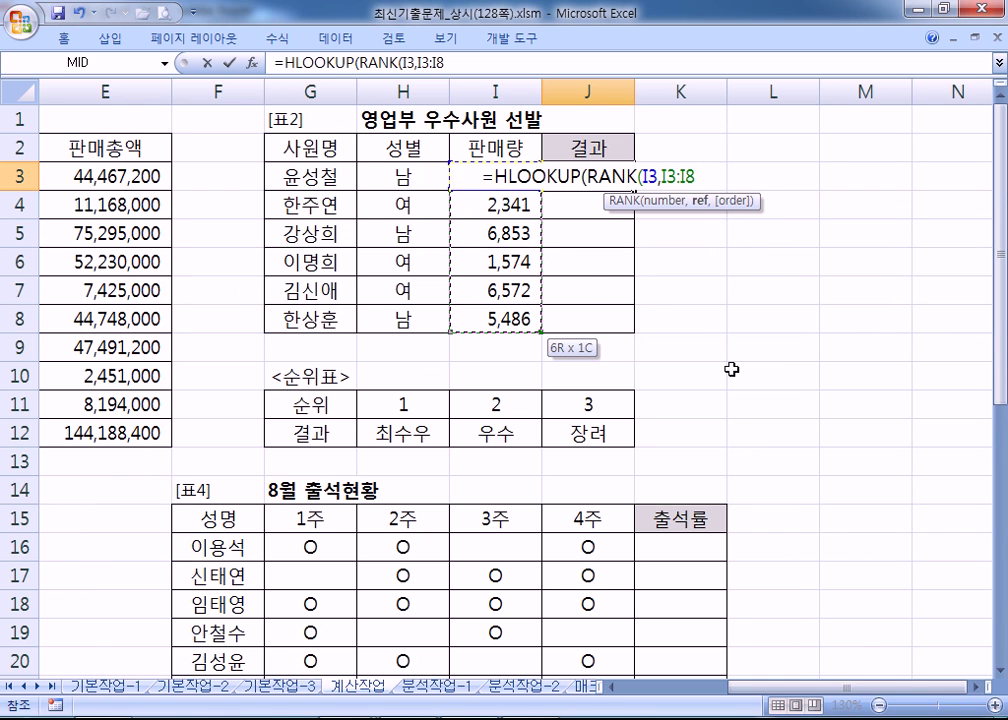
{"action": "key", "text": "F4"}
{"action": "type", "text": ")"}
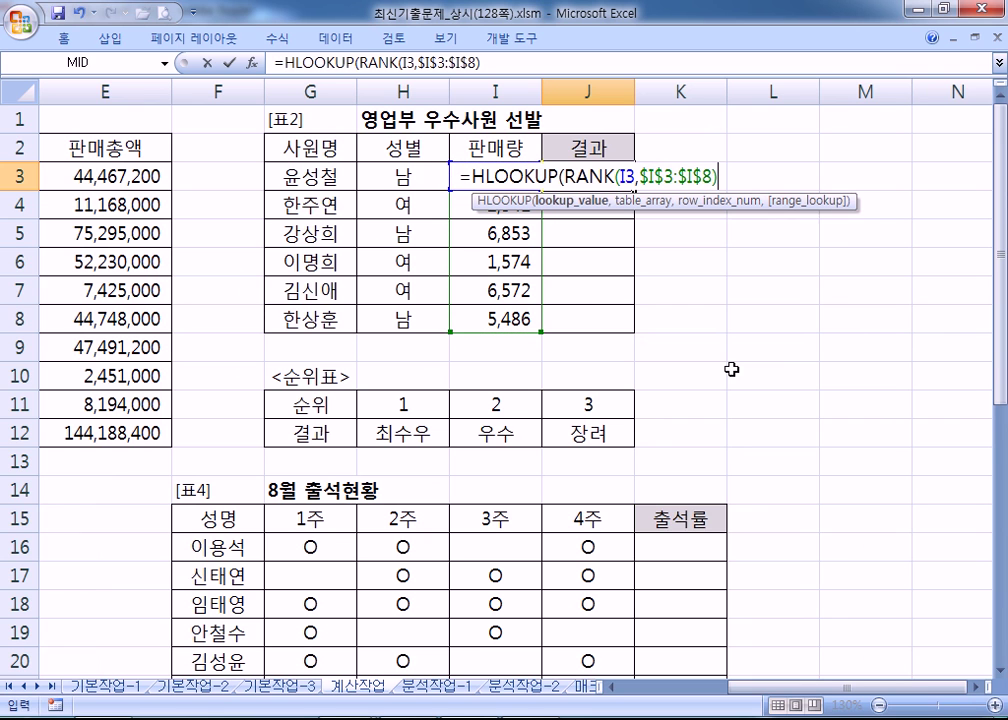
Complete the J3 formula with the lookup table $H$11:$J$12 and row index 2, leaving out the range_lookup argument
{"action": "type", "text": ","}
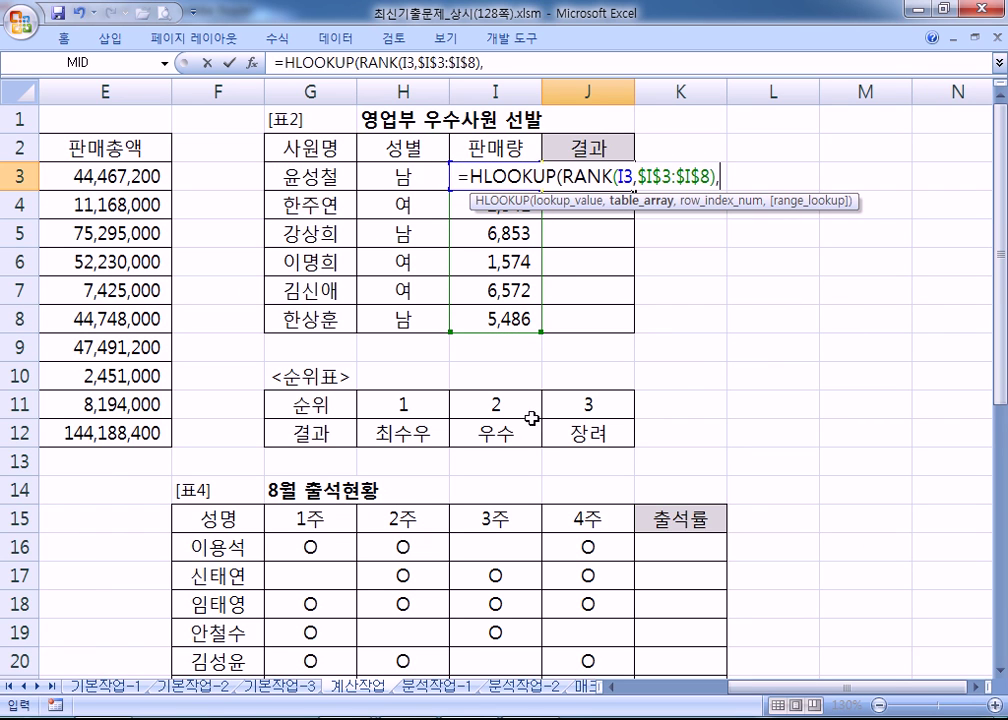
{"action": "left_click_drag", "start_coordinate": [398, 400], "coordinate": [579, 432]}
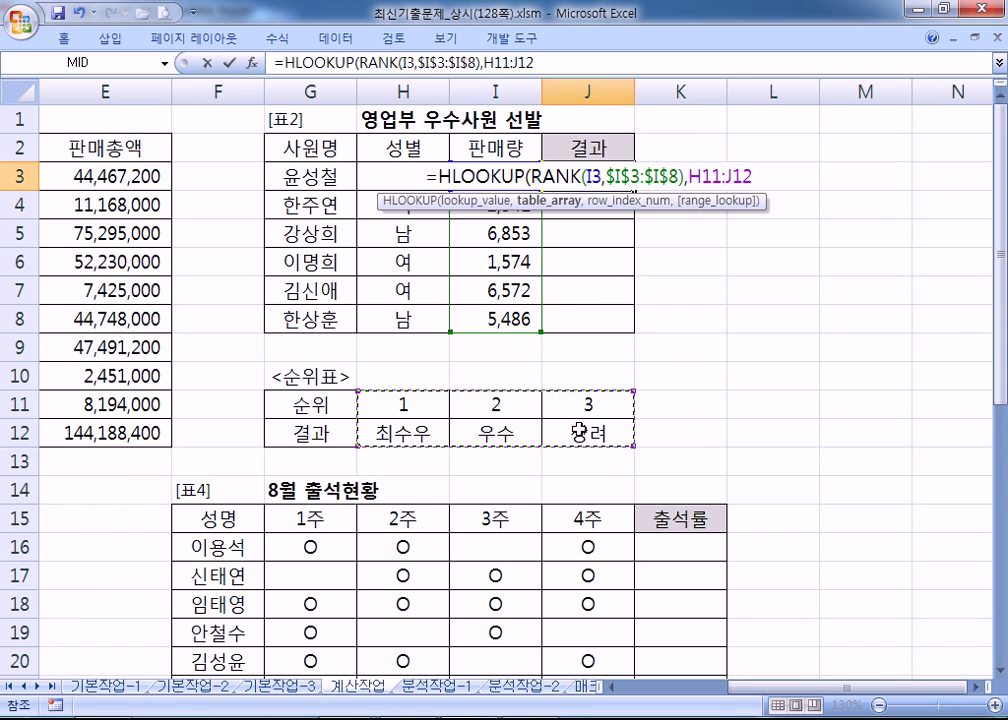
{"action": "key", "text": "F4"}
{"action": "type", "text": ","}
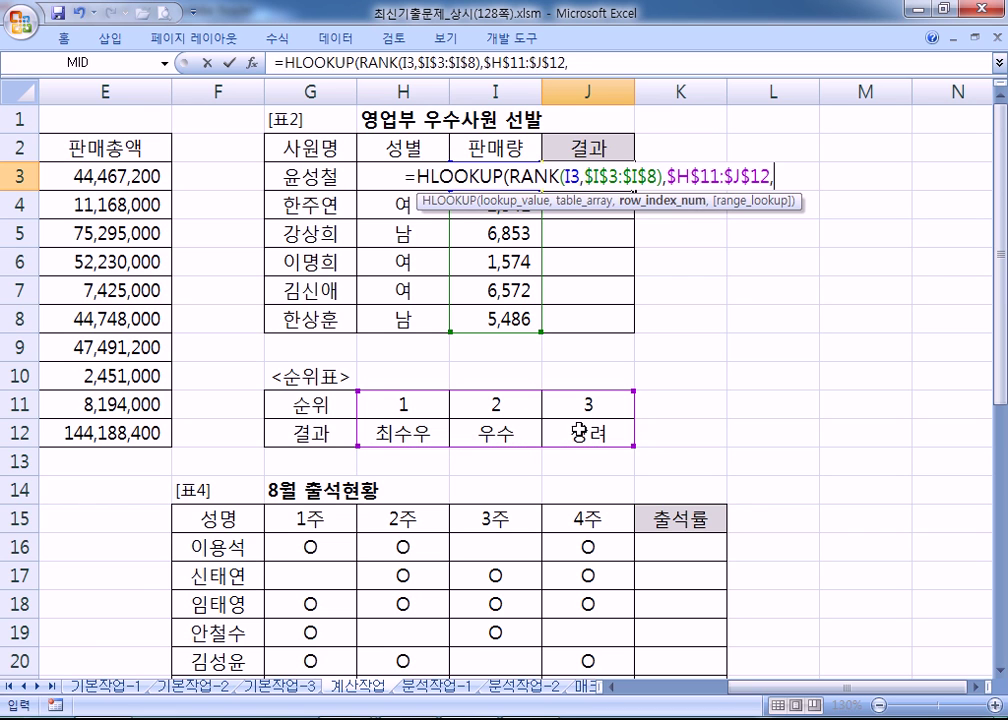
{"action": "type", "text": "2"}
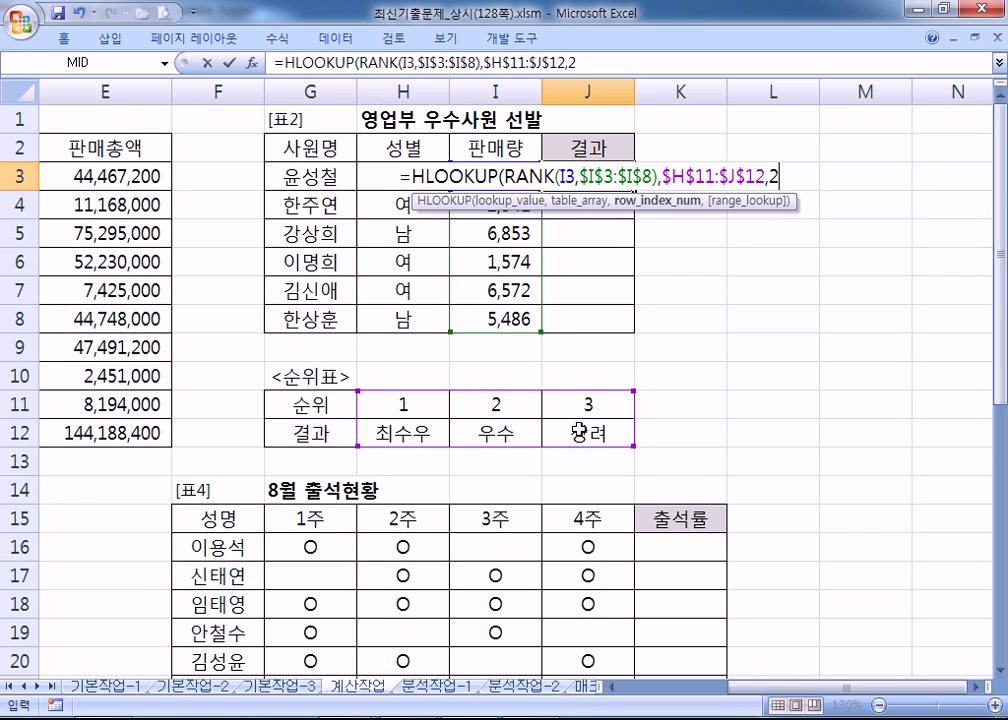
{"action": "type", "text": ","}
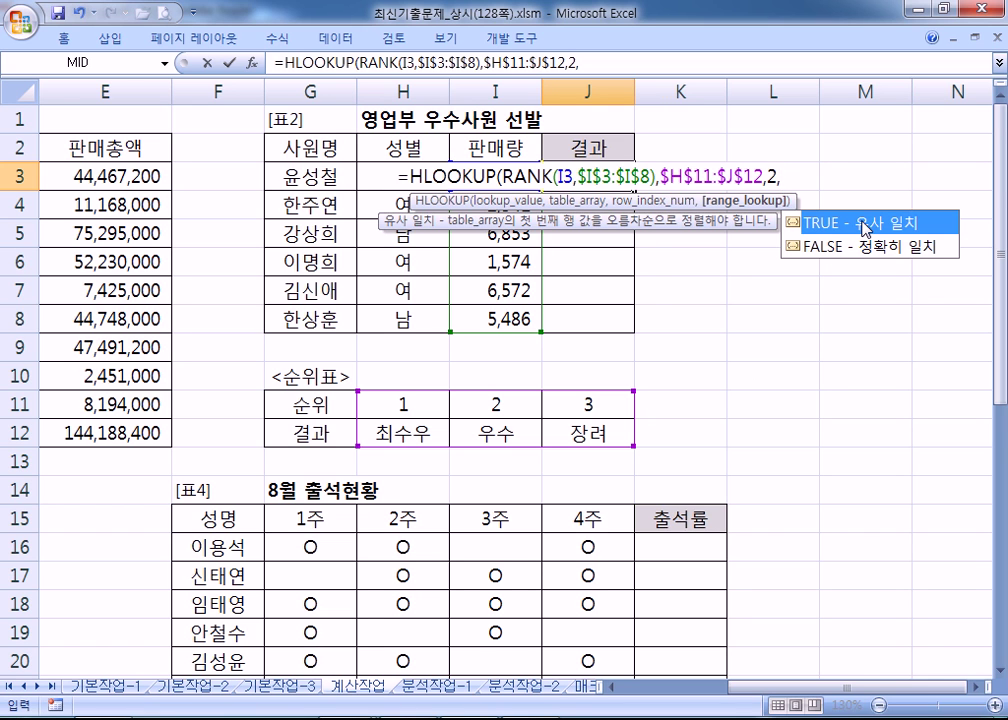
{"action": "key", "text": "BackSpace"}
{"action": "type", "text": ")"}
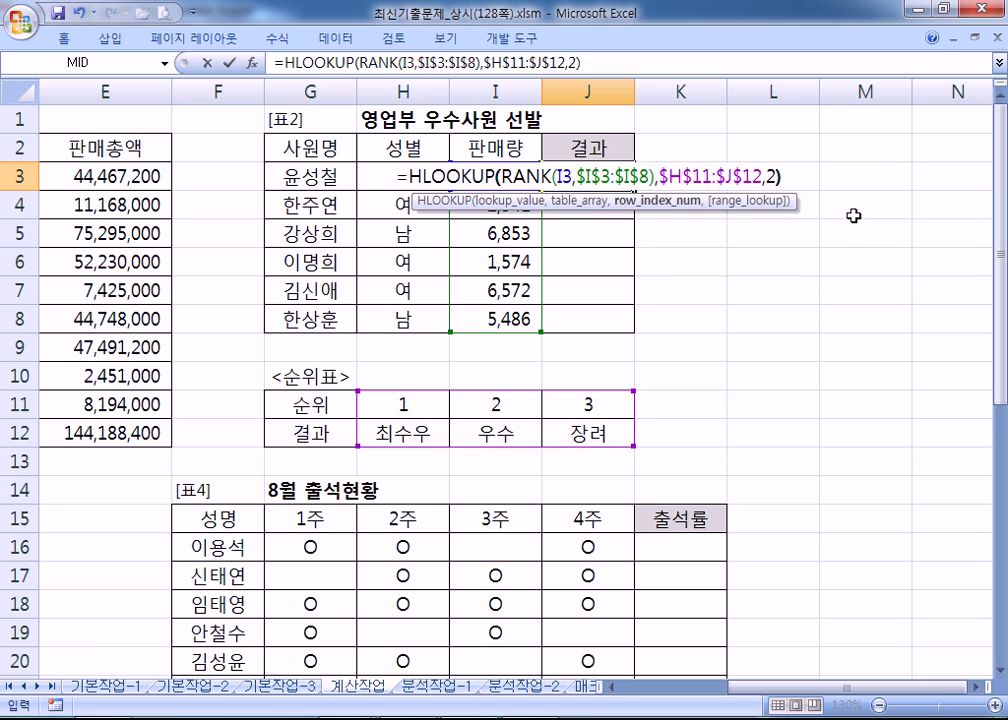
{"action": "key", "text": "Return"}
Fill the J3 formula down through J8 in the 결과 column of [표2]
{"action": "left_click", "coordinate": [612, 184]}
{"action": "left_click_drag", "start_coordinate": [634, 190], "coordinate": [628, 330]}
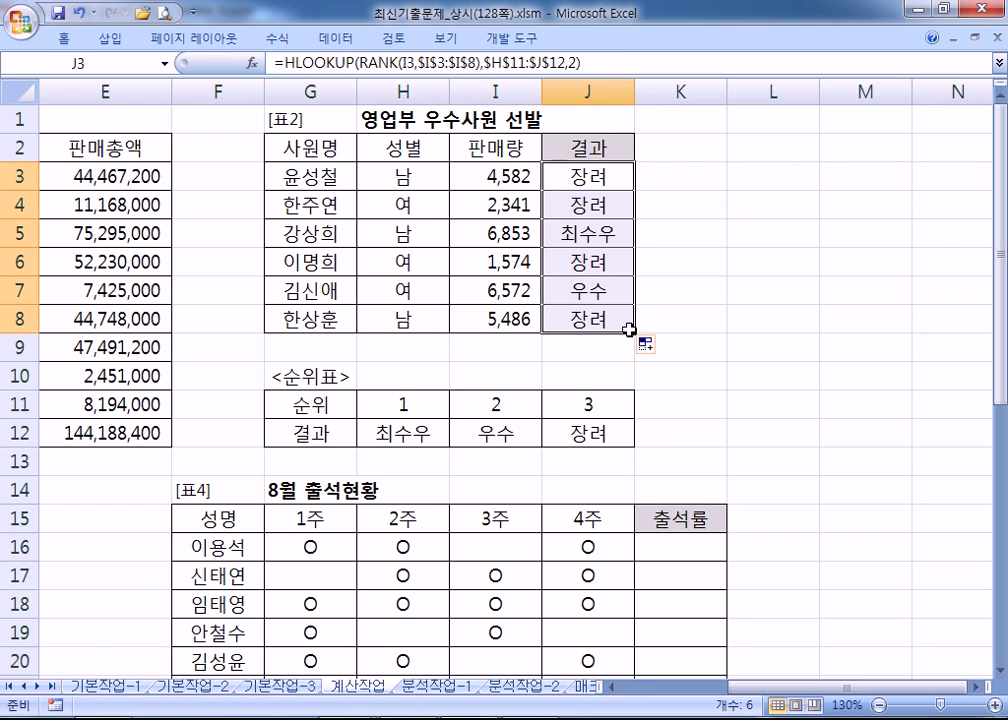
{"action": "left_click", "coordinate": [592, 290]}
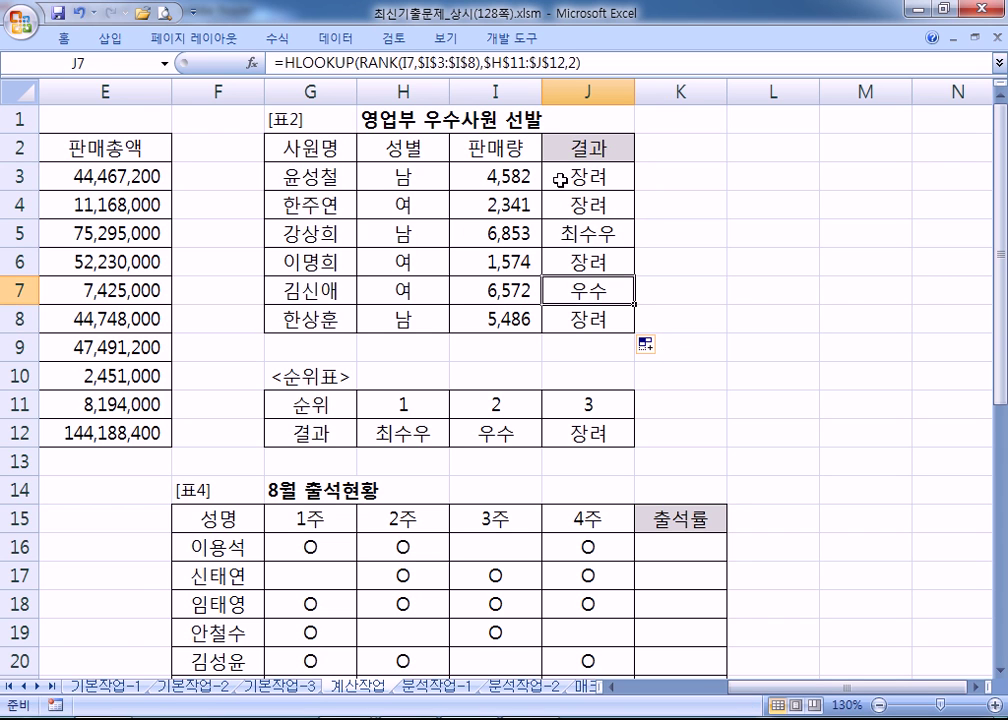
Copy the J3 formula from Excel into the Notepad file after the number "2."
{"action": "left_click", "coordinate": [570, 176]}
{"action": "left_click_drag", "start_coordinate": [582, 62], "coordinate": [272, 62]}
{"action": "key", "text": "ctrl+c"}
{"action": "key", "text": "alt+Tab"}
{"action": "key", "text": "alt+Tab"}
{"action": "key", "text": "alt+Tab"}
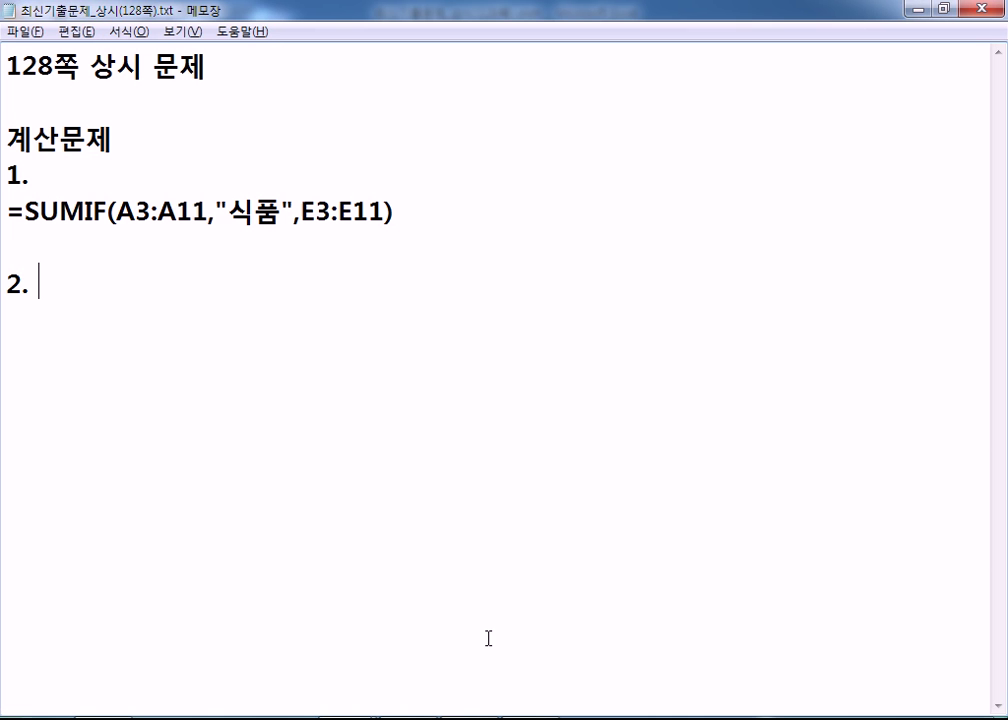
{"action": "key", "text": "ctrl+v"}
Place the SUMIF formula beside "1.", remove the blank line above "2.", and add "3." below the HLOOKUP formula
{"action": "left_click", "coordinate": [101, 175]}
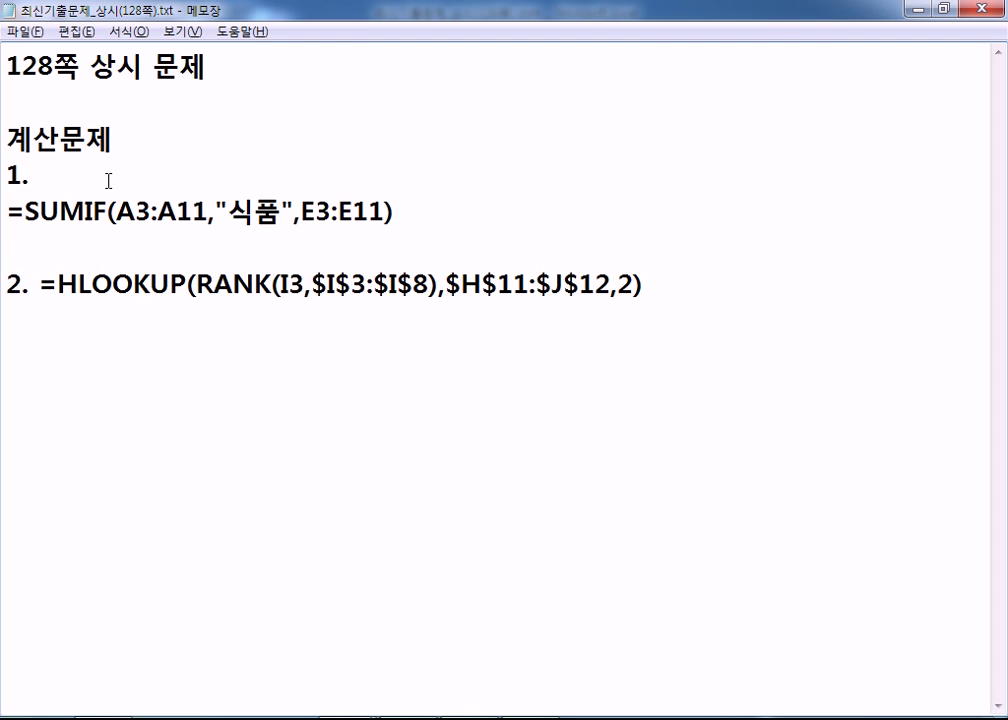
{"action": "key", "text": "Delete"}
{"action": "left_click", "coordinate": [85, 323]}
{"action": "key", "text": "Up"}
{"action": "key", "text": "Up"}
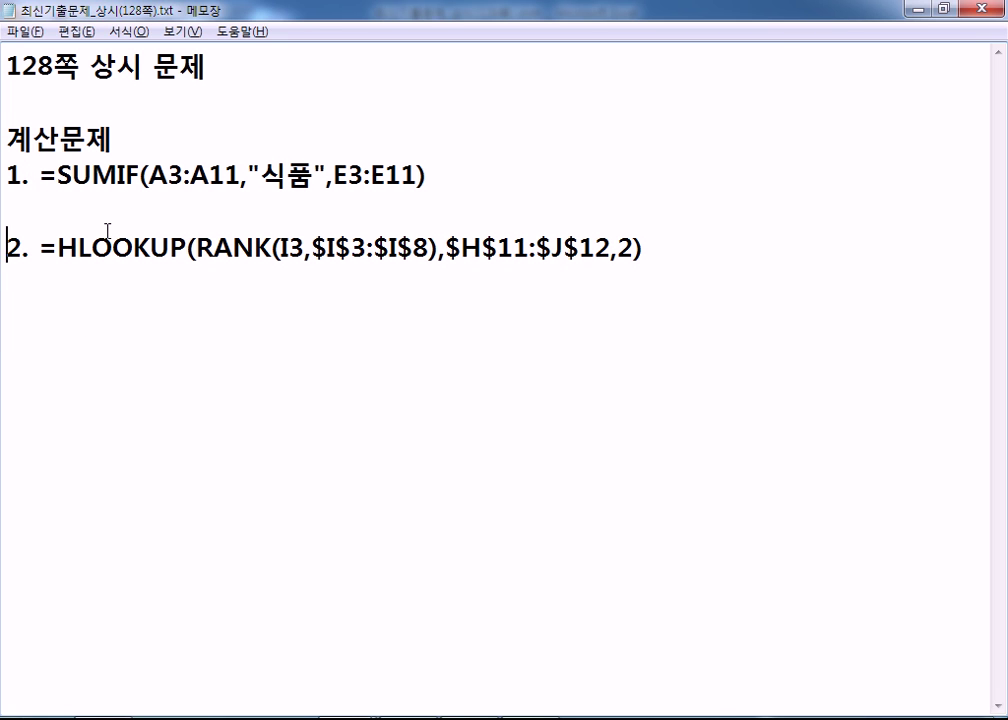
{"action": "key", "text": "BackSpace"}
{"action": "key", "text": "Down"}
{"action": "type", "text": "3."}
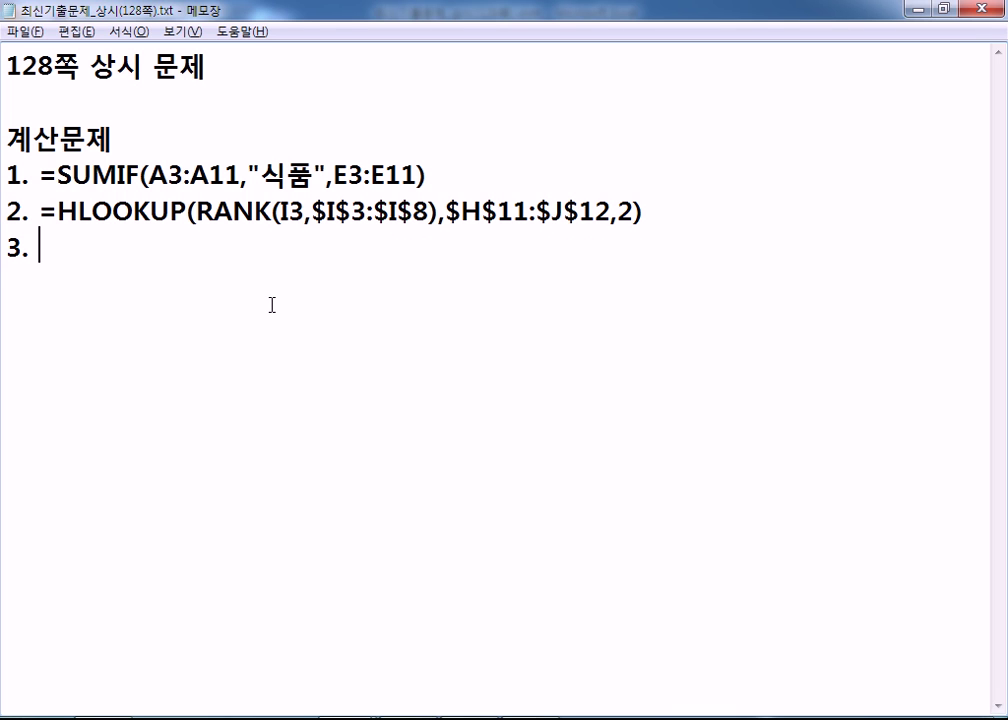
Review the recorded HLOOKUP formula's absolute references against the I3:I8 and H11:J12 ranges in Excel
{"action": "left_click_drag", "start_coordinate": [326, 210], "coordinate": [398, 210]}
{"action": "left_click", "coordinate": [461, 210]}
{"action": "left_click_drag", "start_coordinate": [461, 210], "coordinate": [514, 210]}
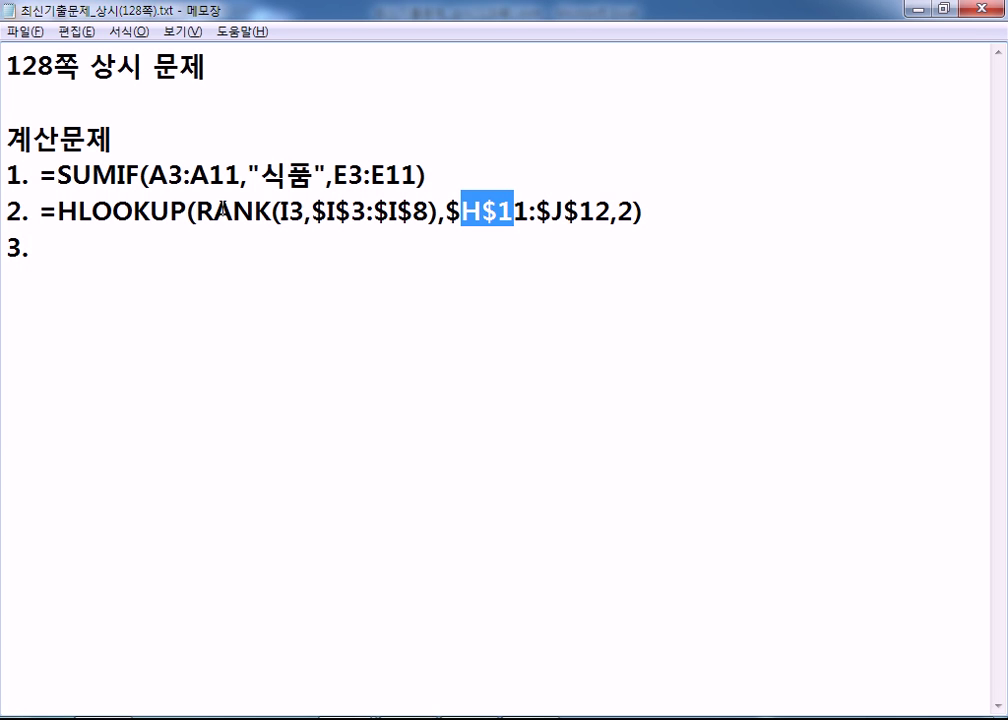
{"action": "left_click_drag", "start_coordinate": [223, 210], "coordinate": [268, 210]}
{"action": "left_click", "coordinate": [283, 210]}
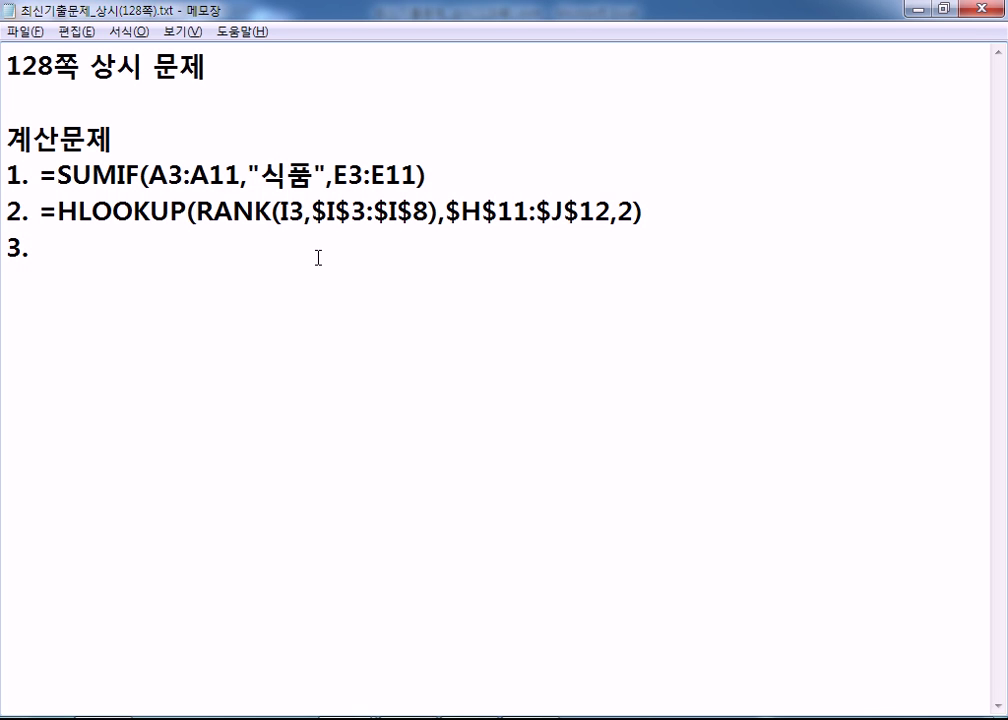
{"action": "key", "text": "alt+Tab"}
{"action": "key", "text": "Escape"}
{"action": "left_click", "coordinate": [495, 176]}
{"action": "left_click_drag", "start_coordinate": [476, 176], "coordinate": [483, 320]}
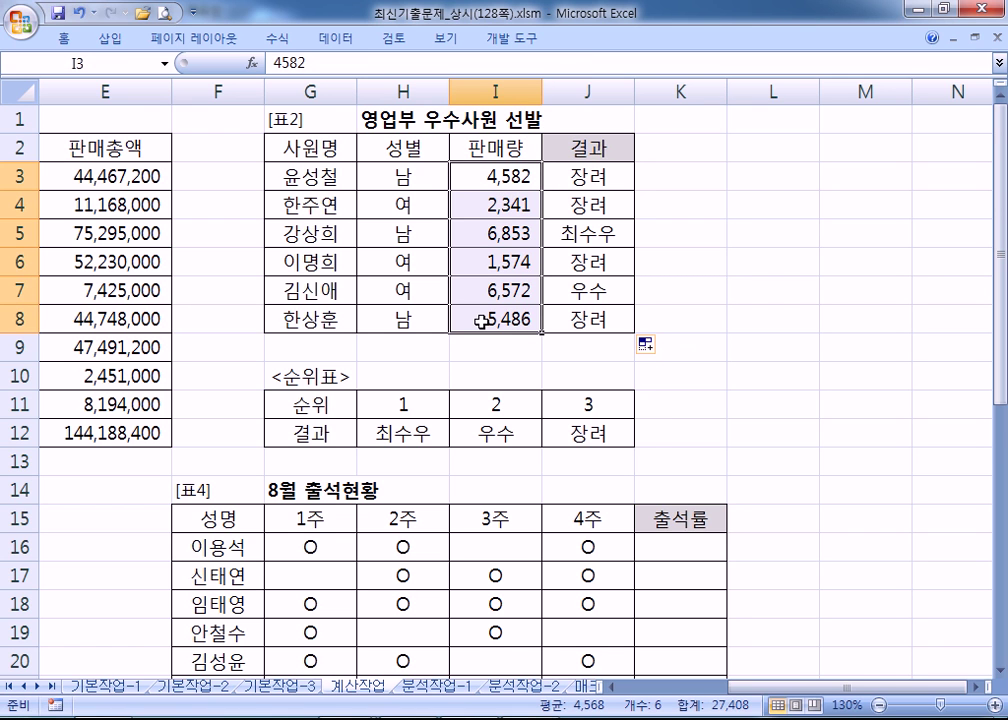
{"action": "left_click_drag", "start_coordinate": [398, 400], "coordinate": [577, 433]}
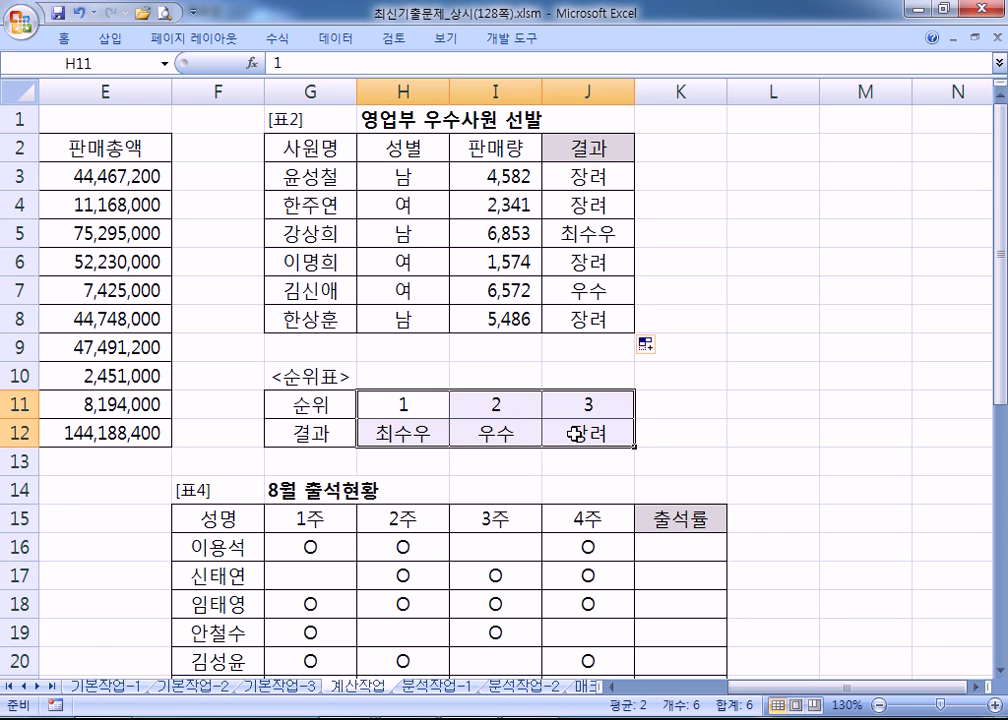
Look up task 3 in the exam PDF and highlight its 가입일 year condition for C16:C24
{"action": "key", "text": "alt+Tab"}
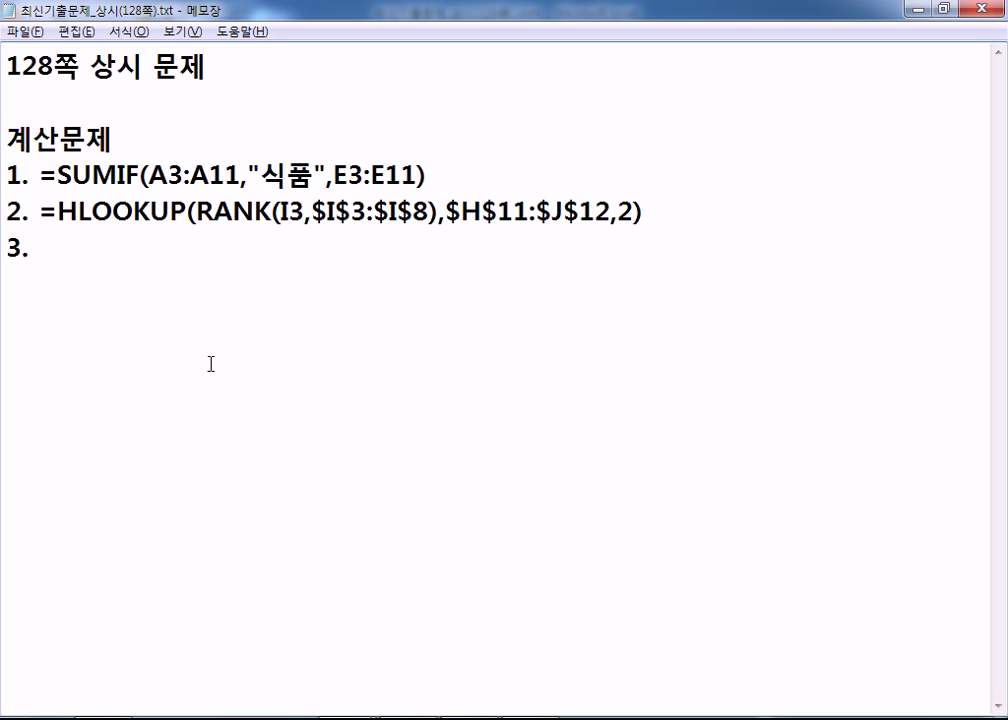
{"action": "left_click", "coordinate": [125, 249]}
{"action": "key", "text": "alt+Tab"}
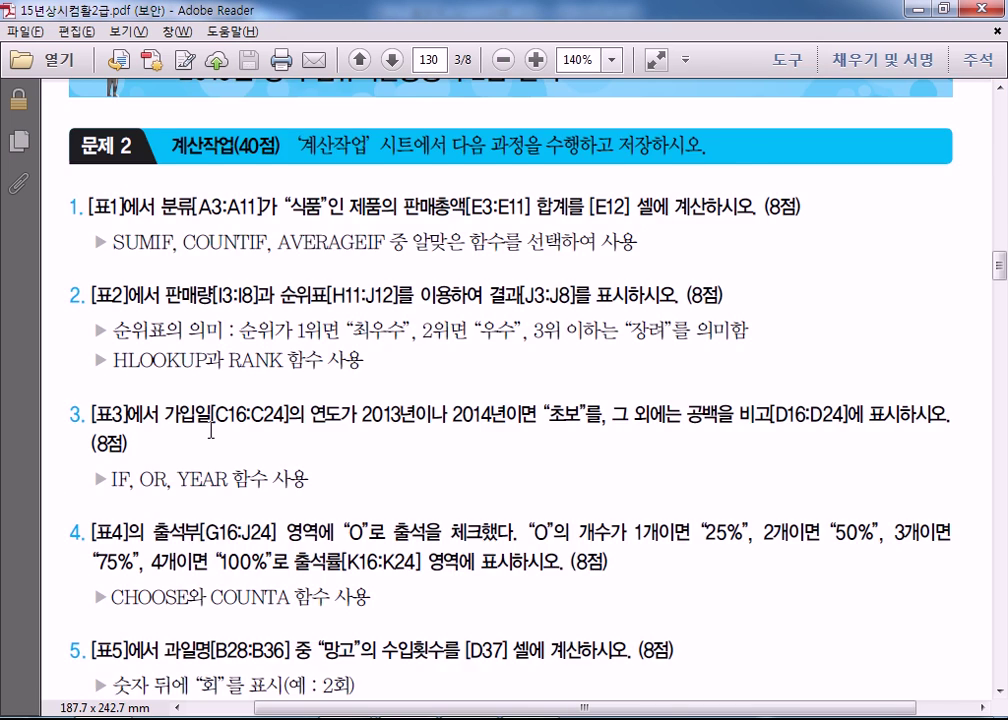
{"action": "scroll", "coordinate": [196, 366], "scroll_direction": "down", "scroll_amount": 3}
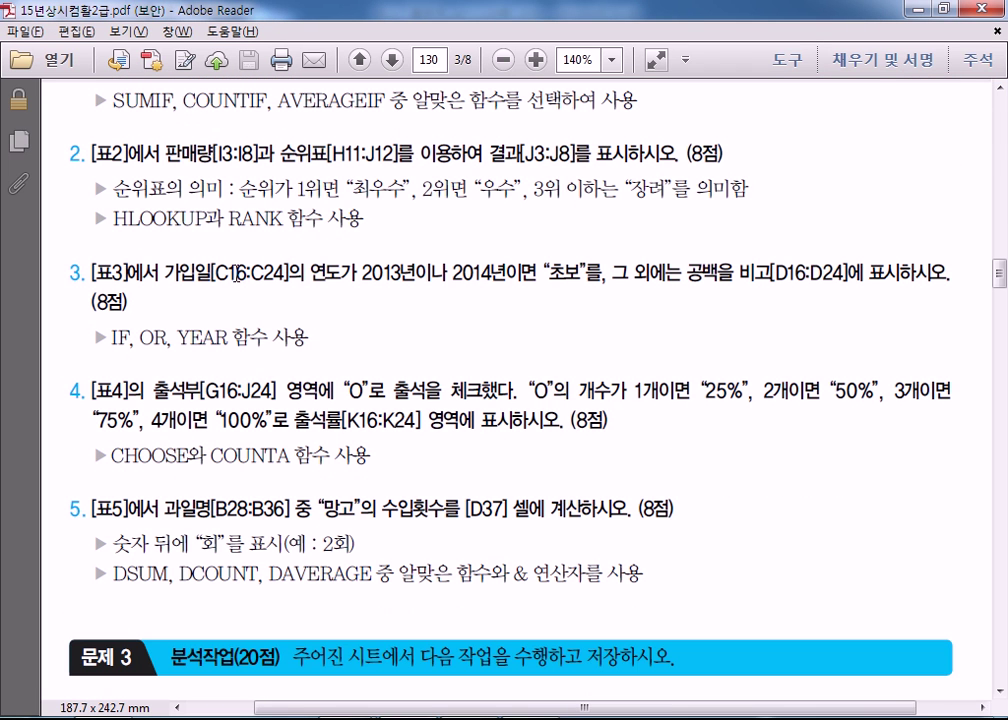
{"action": "left_click_drag", "start_coordinate": [168, 270], "coordinate": [451, 275]}
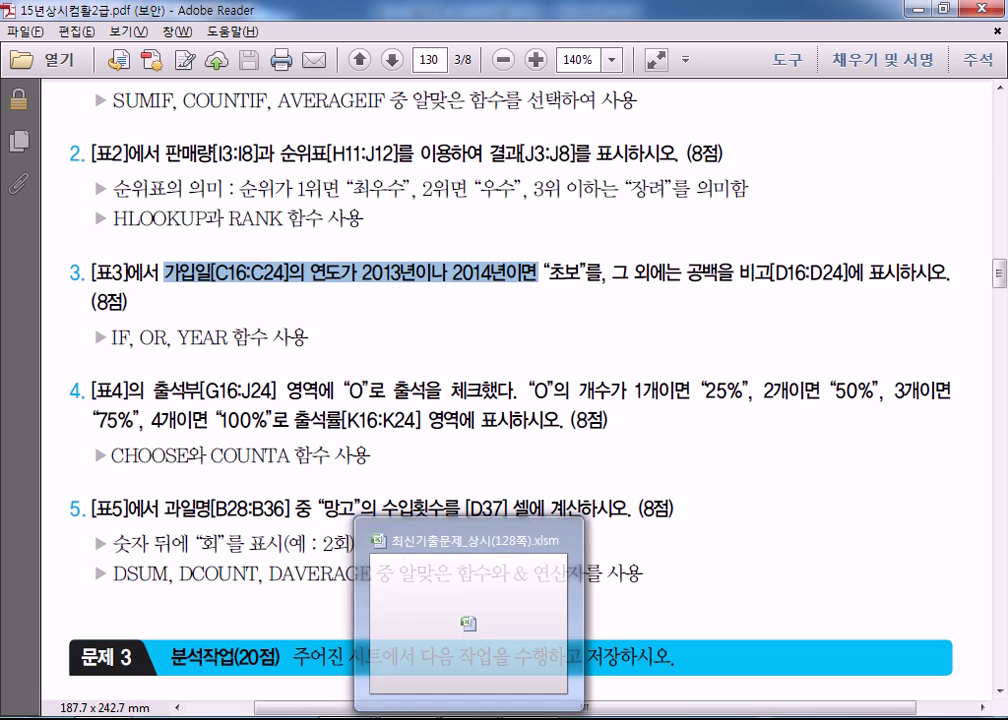
Start the task 3 formula in D16 of [표3] as =IF(OF(YEAR(C16)=2013
{"action": "left_click", "coordinate": [473, 710]}
{"action": "key", "text": "Home"}
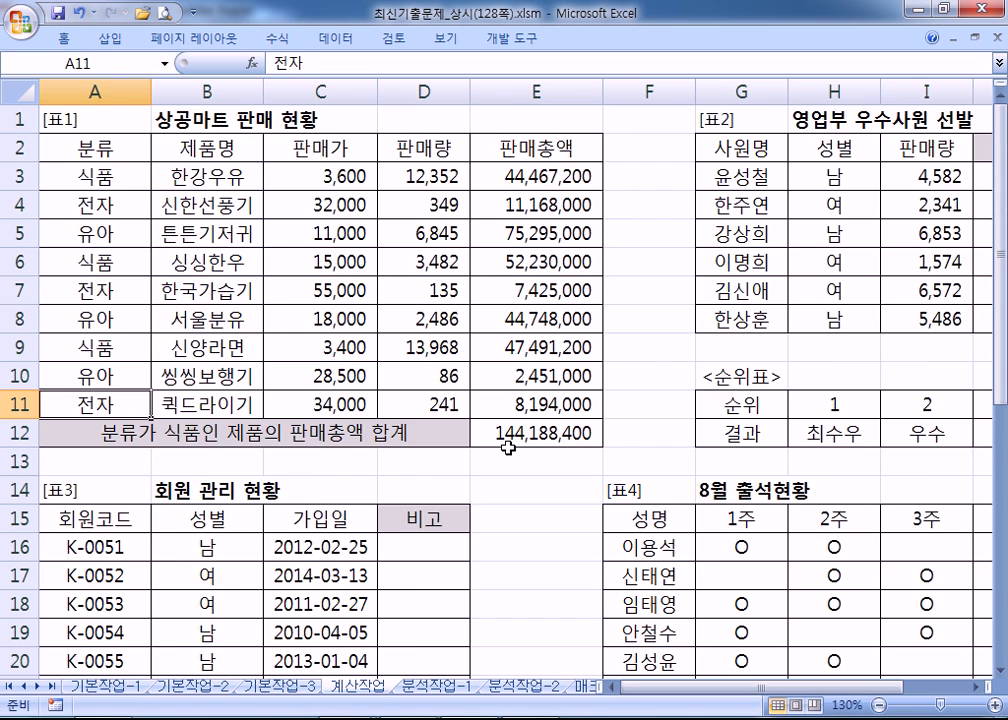
{"action": "scroll", "coordinate": [465, 442], "scroll_direction": "down", "scroll_amount": 4}
{"action": "left_click", "coordinate": [396, 204]}
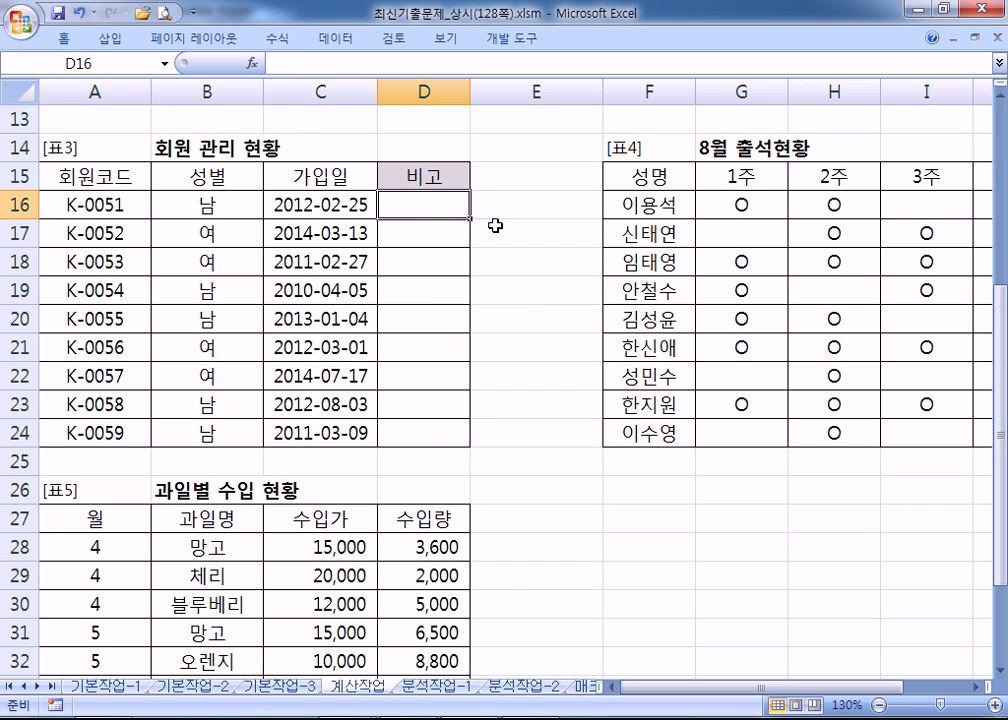
{"action": "type", "text": "=IF("}
{"action": "key", "text": "alt+Tab"}
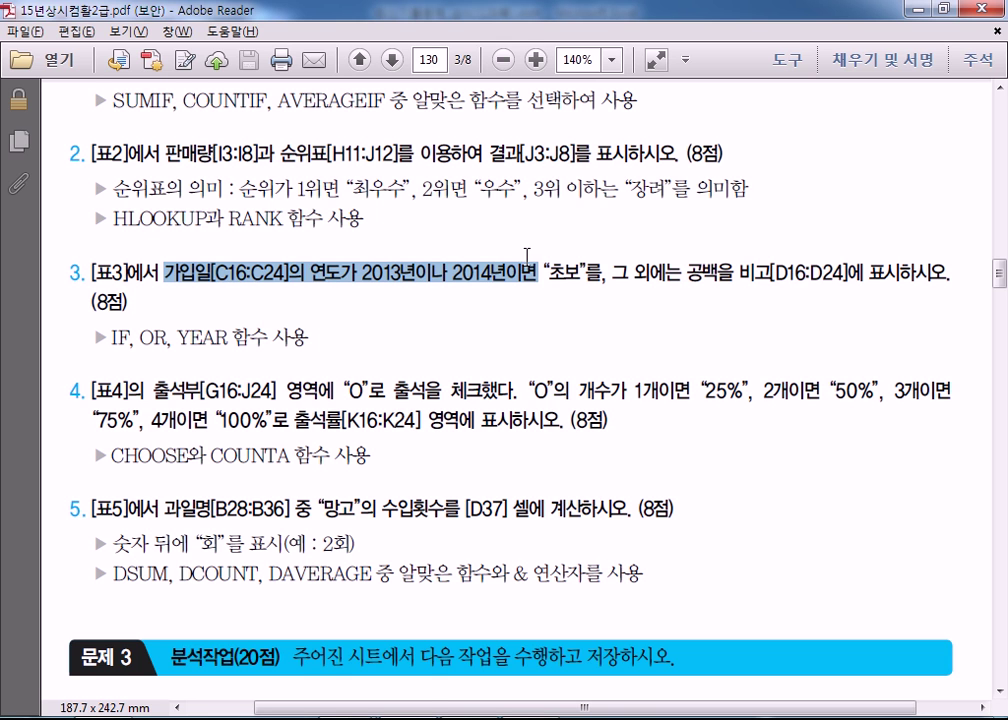
{"action": "key", "text": "alt+Tab"}
{"action": "type", "text": "OF("}
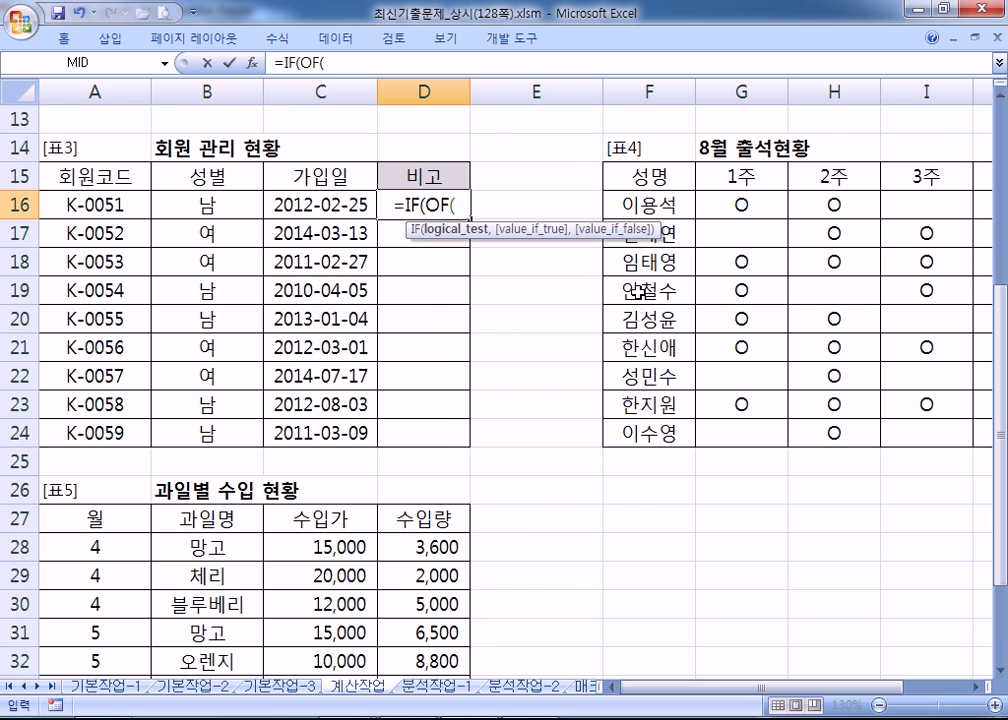
{"action": "key", "text": "alt+Tab"}
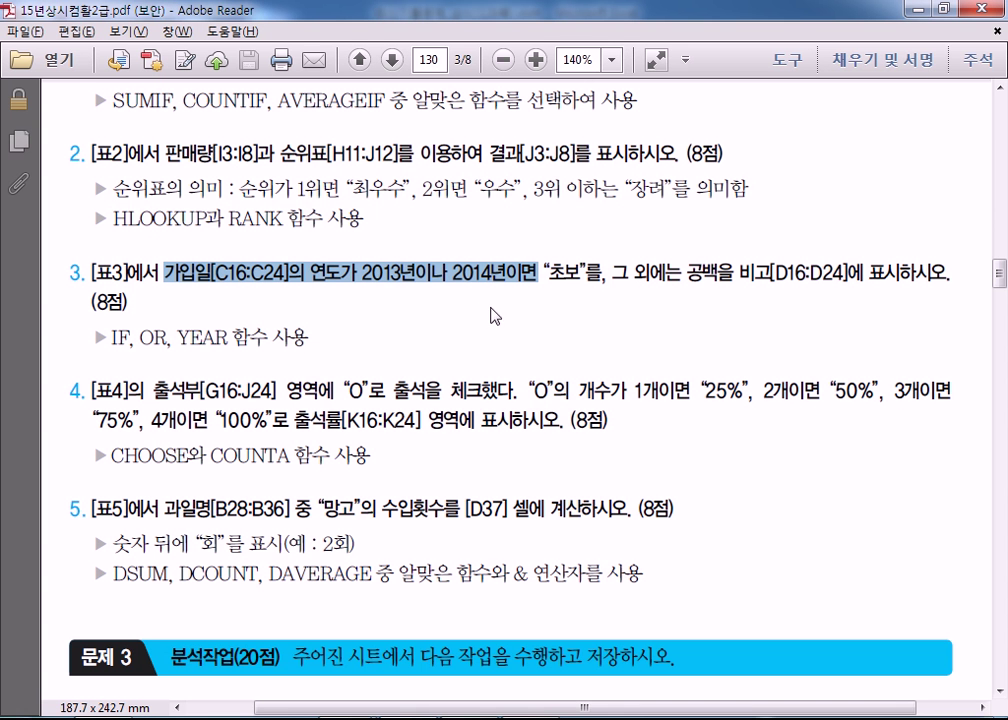
{"action": "left_click_drag", "start_coordinate": [180, 338], "coordinate": [230, 338]}
{"action": "key", "text": "alt+Tab"}
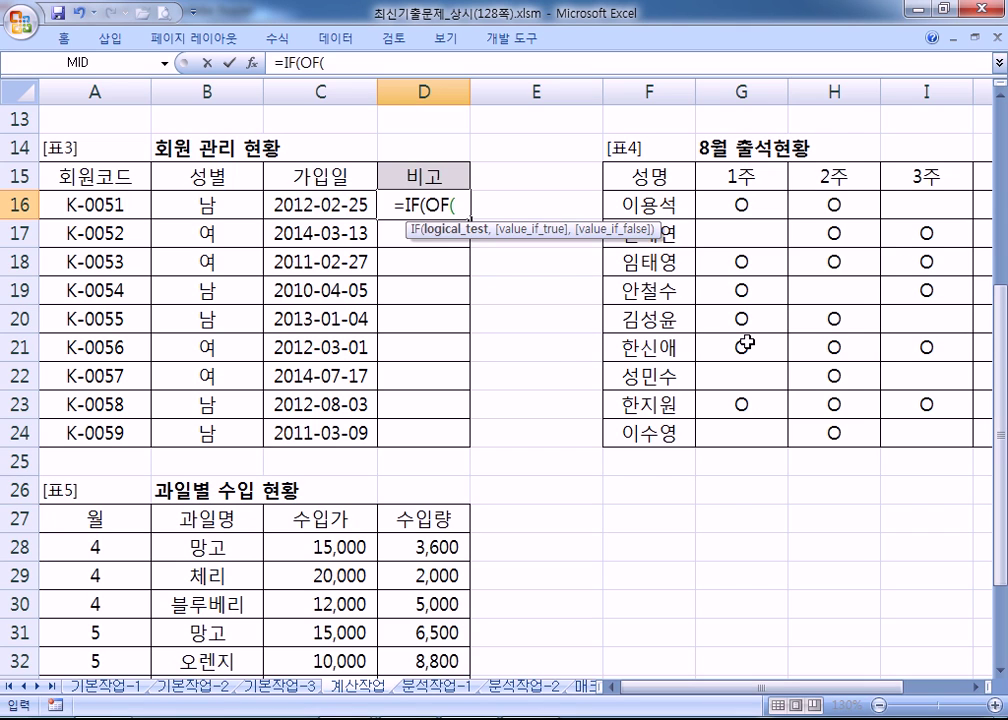
{"action": "type", "text": "YEAR("}
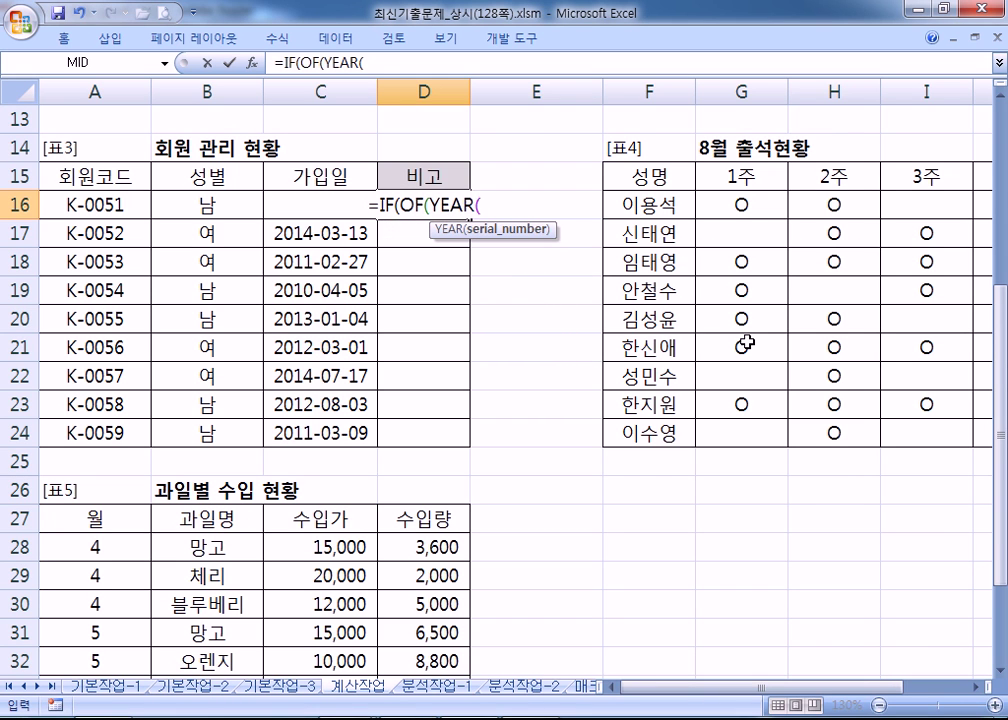
{"action": "key", "text": "Left"}
{"action": "type", "text": ")=2013"}
Add YEAR(C16)=2014 as the second condition in the D16 formula and close the condition's parenthesis
{"action": "key", "text": "alt+Tab"}
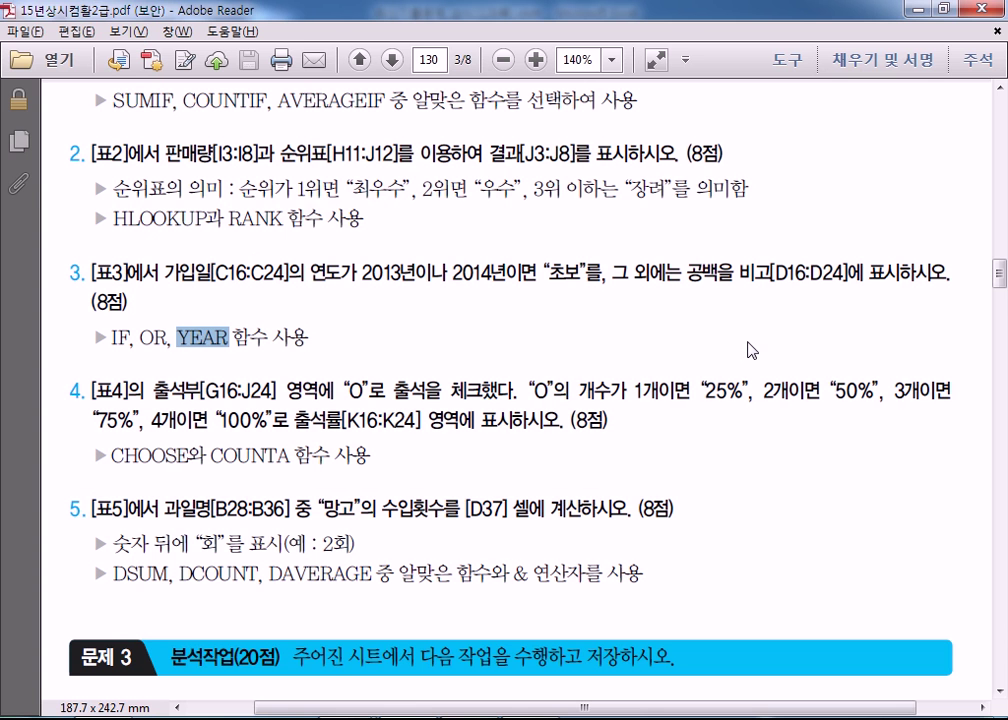
{"action": "key", "text": "alt+Tab"}
{"action": "type", "text": ","}
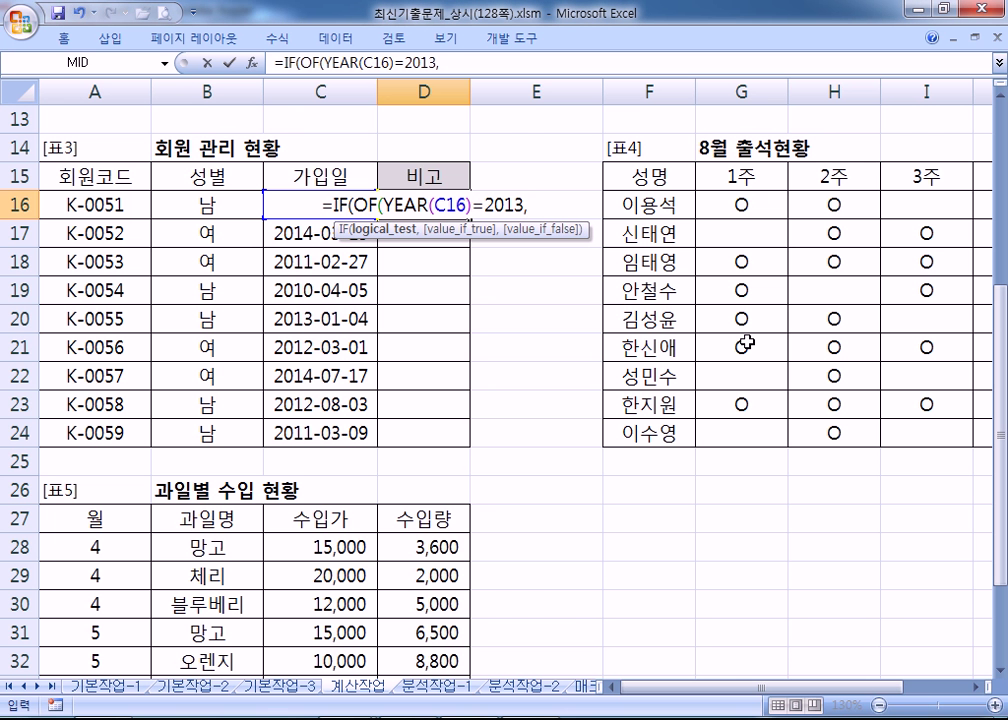
{"action": "type", "text": "YEAR(C16,"}
{"action": "key", "text": "BackSpace"}
{"action": "type", "text": ")"}
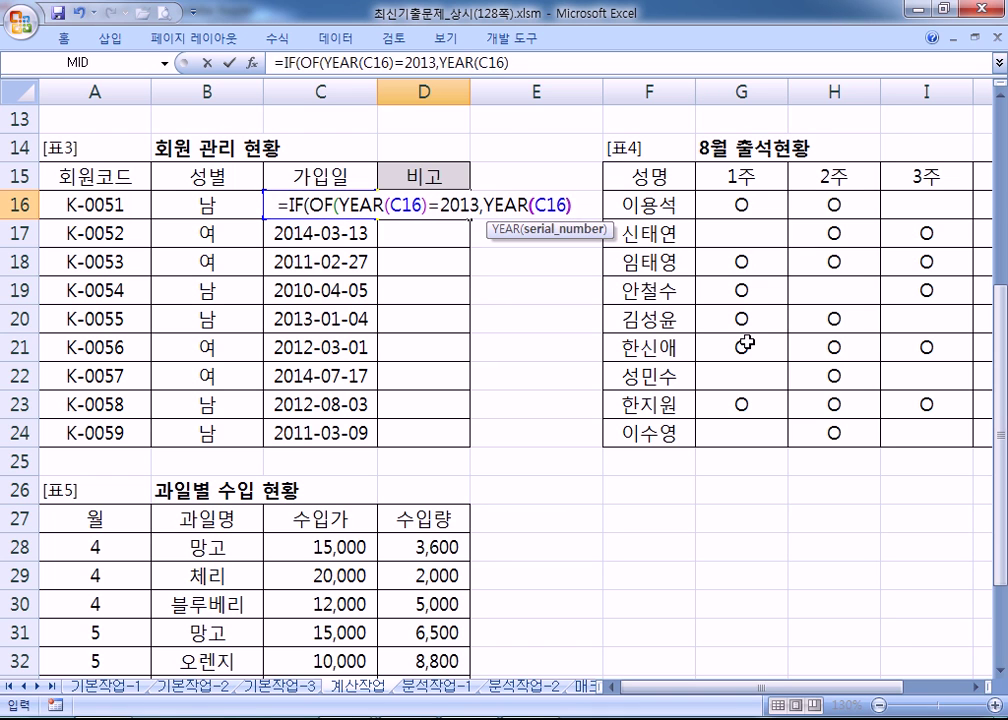
{"action": "type", "text": "=2014)"}
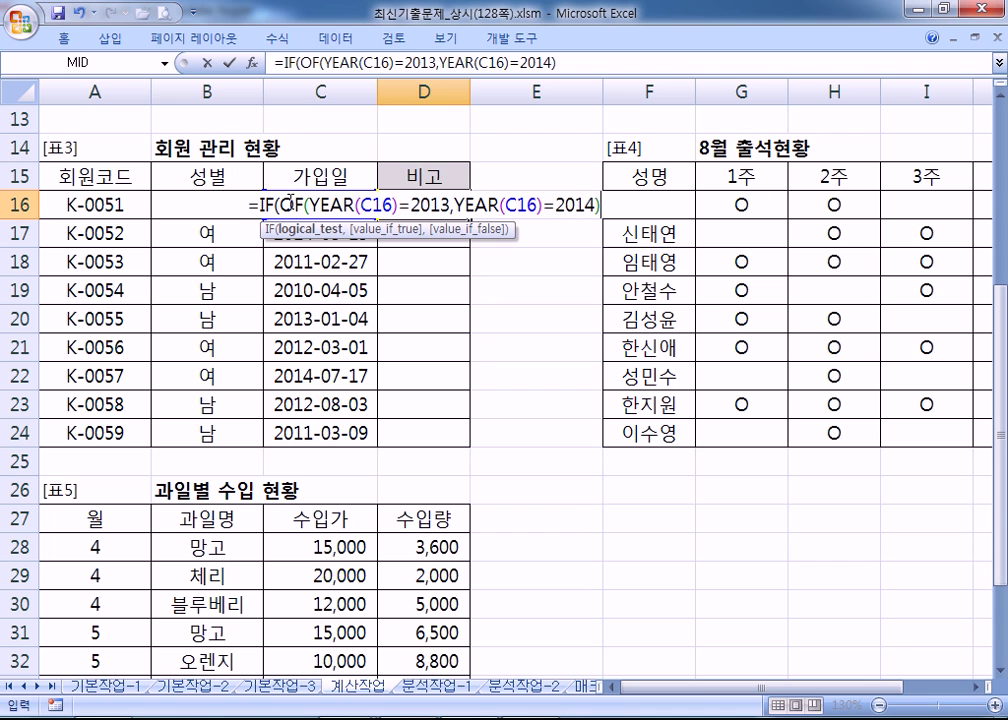
Complete the D16 formula with "초보" as the true result and "" as the false result, checking the PDF wording
{"action": "type", "text": ",\""}
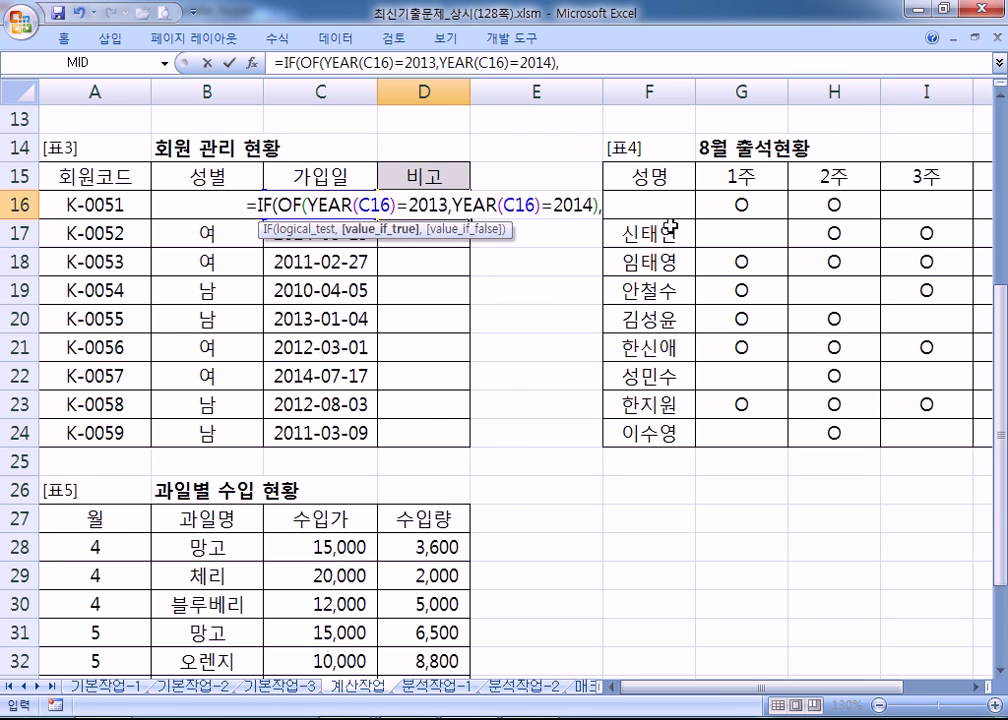
{"action": "key", "text": "alt+Tab"}
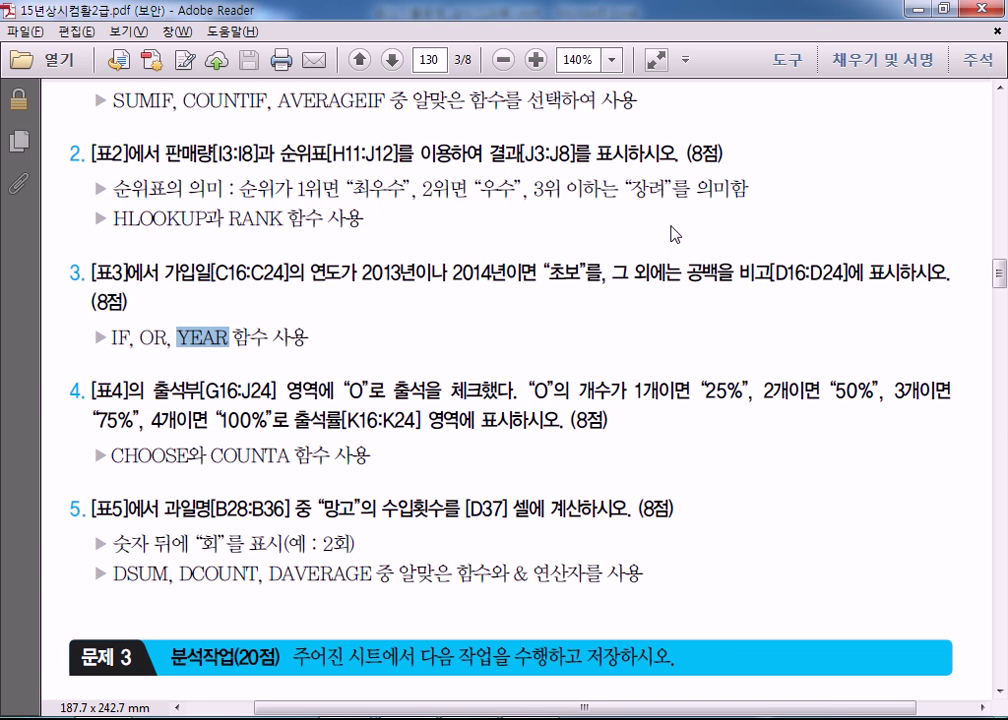
{"action": "key", "text": "alt+Tab"}
{"action": "type", "text": "초보"}
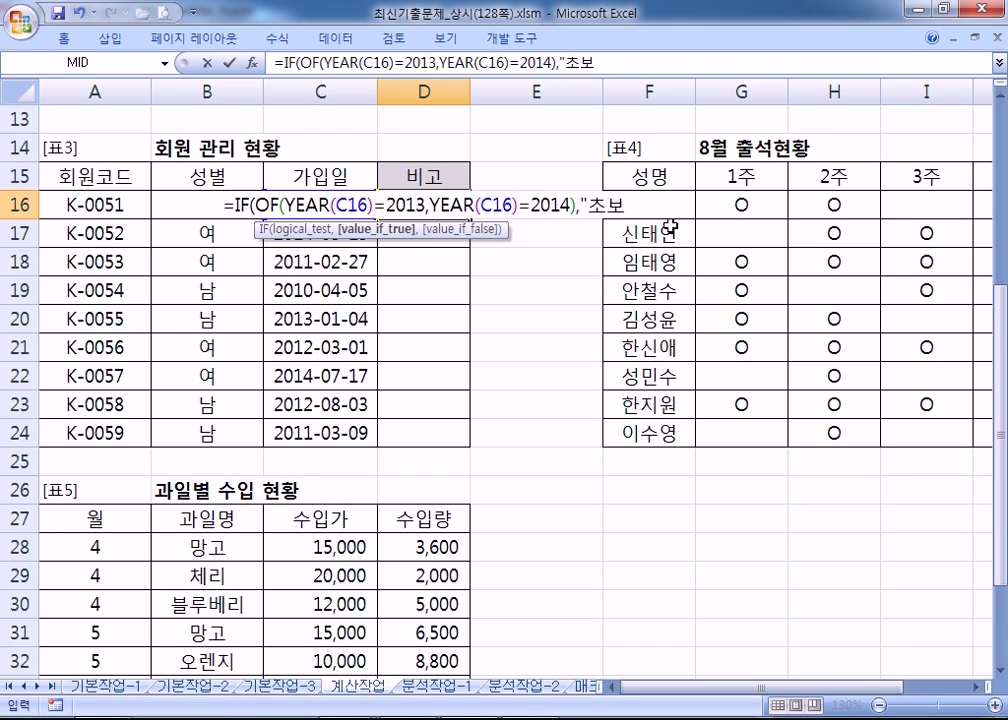
{"action": "type", "text": "\","}
{"action": "key", "text": "alt+Tab"}
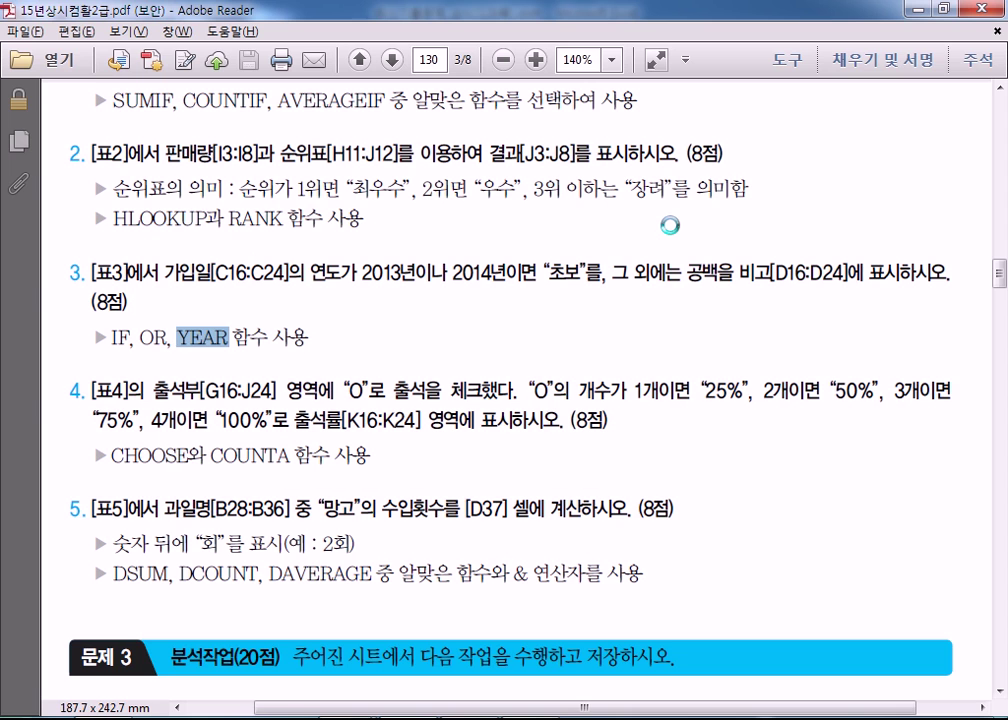
{"action": "key", "text": "alt+Tab"}
{"action": "type", "text": "\"\""}
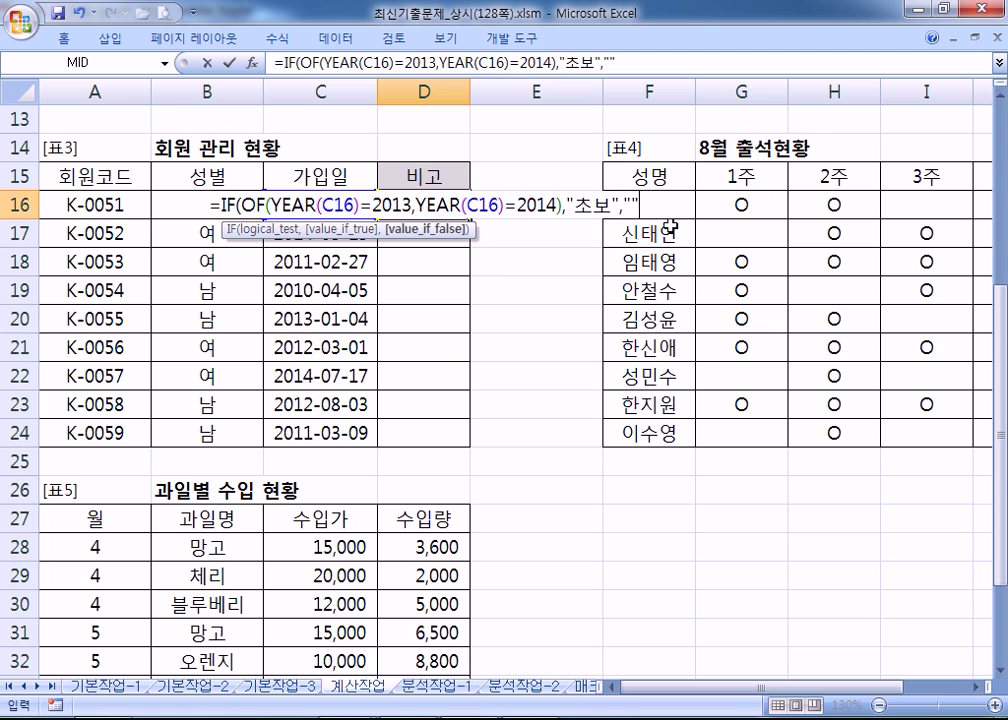
{"action": "type", "text": ")"}
{"action": "key", "text": "Return"}
{"action": "key", "text": "Up"}
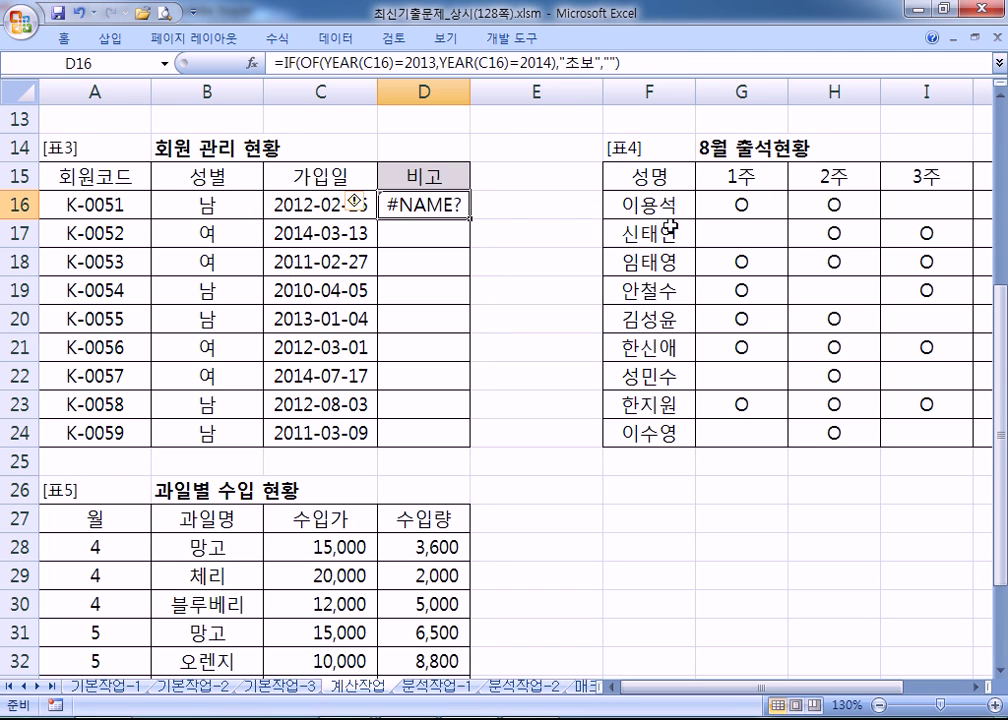
Correct the function name OF to OR in the D16 formula and fill it down through D24
{"action": "key", "text": "F2"}
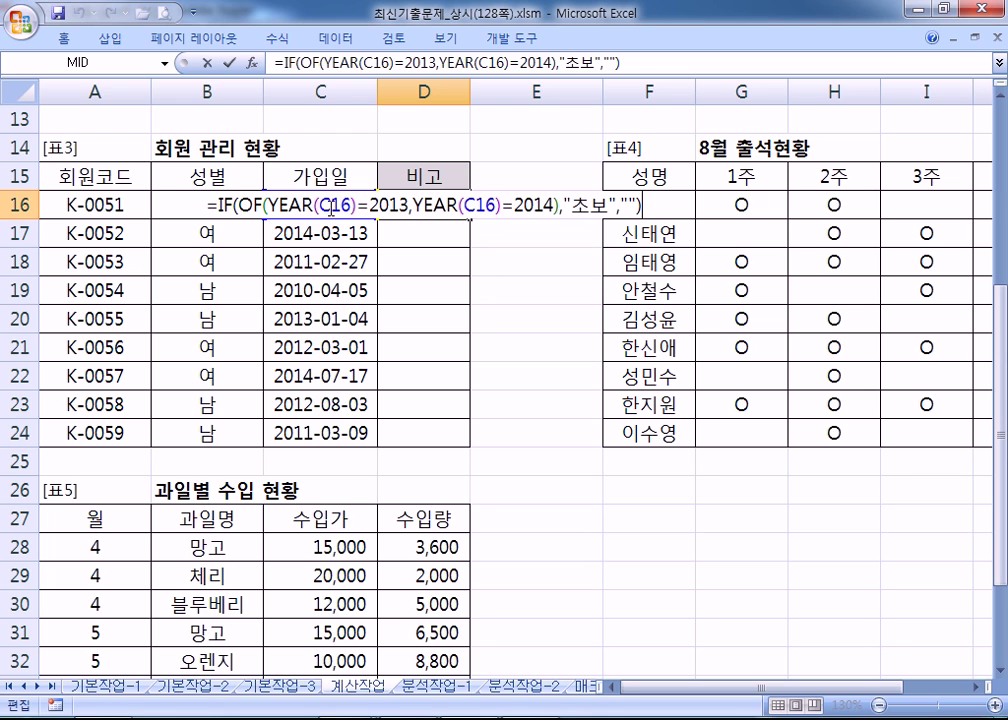
{"action": "left_click", "coordinate": [357, 205]}
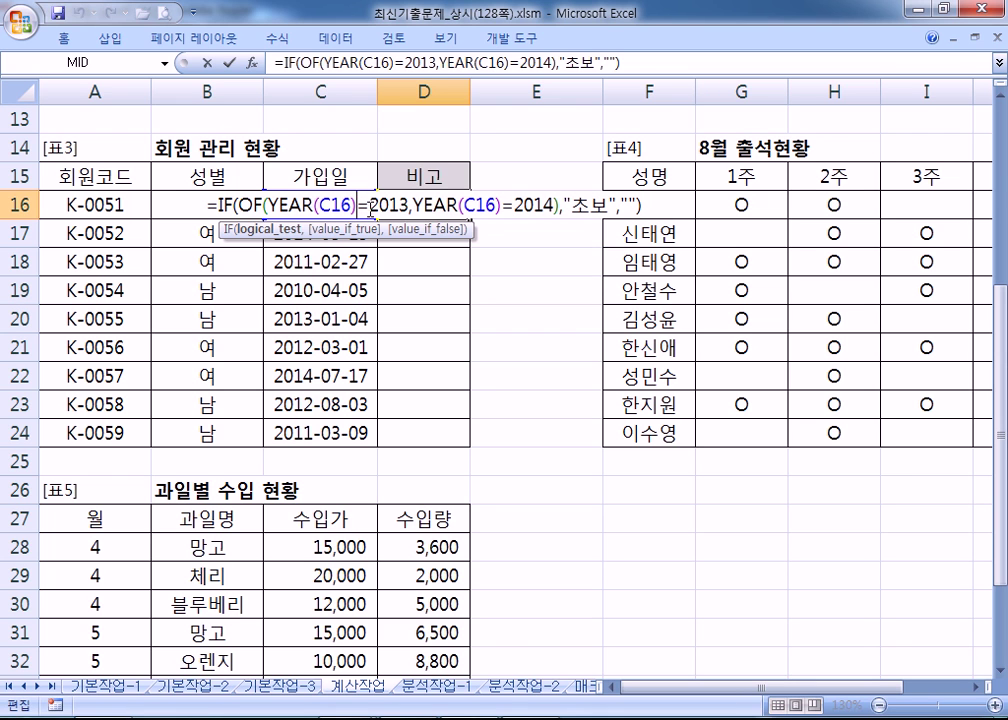
{"action": "left_click_drag", "start_coordinate": [266, 205], "coordinate": [253, 205]}
{"action": "type", "text": "ㄱ"}
{"action": "key", "text": "BackSpace"}
{"action": "type", "text": "R"}
{"action": "key", "text": "BackSpace"}
{"action": "type", "text": "FF"}
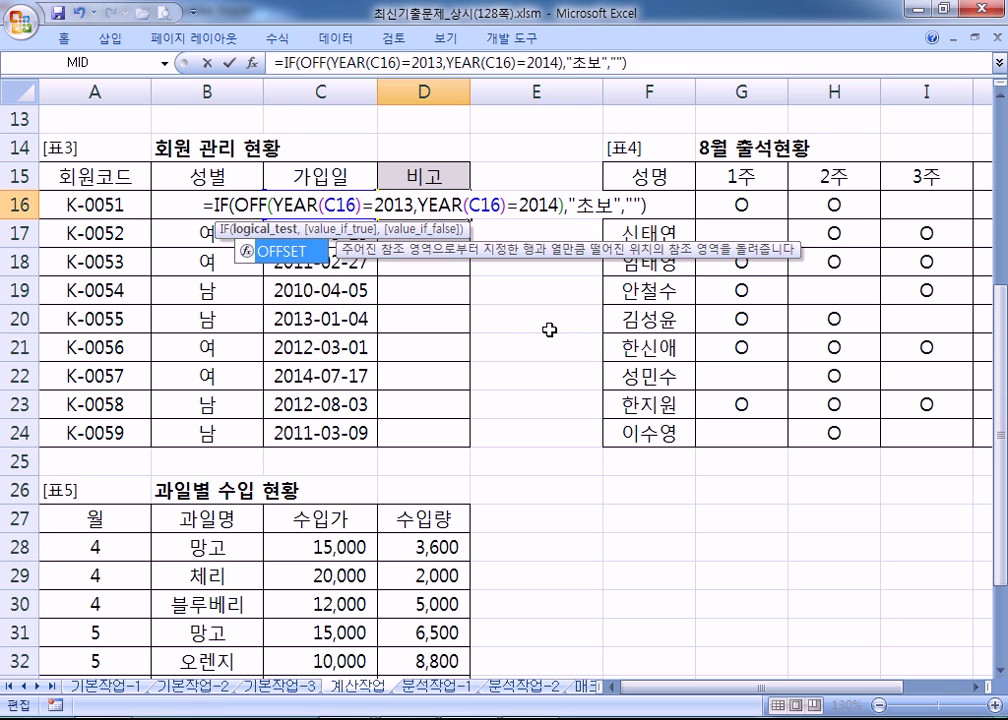
{"action": "key", "text": "BackSpace"}
{"action": "key", "text": "BackSpace"}
{"action": "type", "text": "R"}
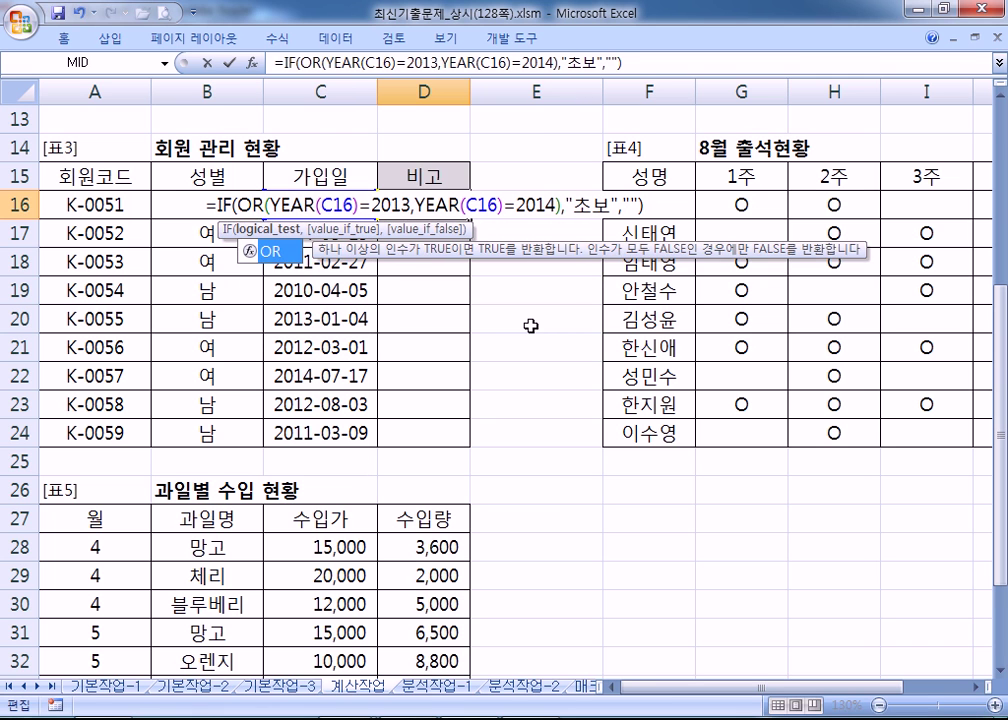
{"action": "key", "text": "Return"}
{"action": "left_click", "coordinate": [453, 204]}
{"action": "left_click_drag", "start_coordinate": [466, 218], "coordinate": [450, 453]}
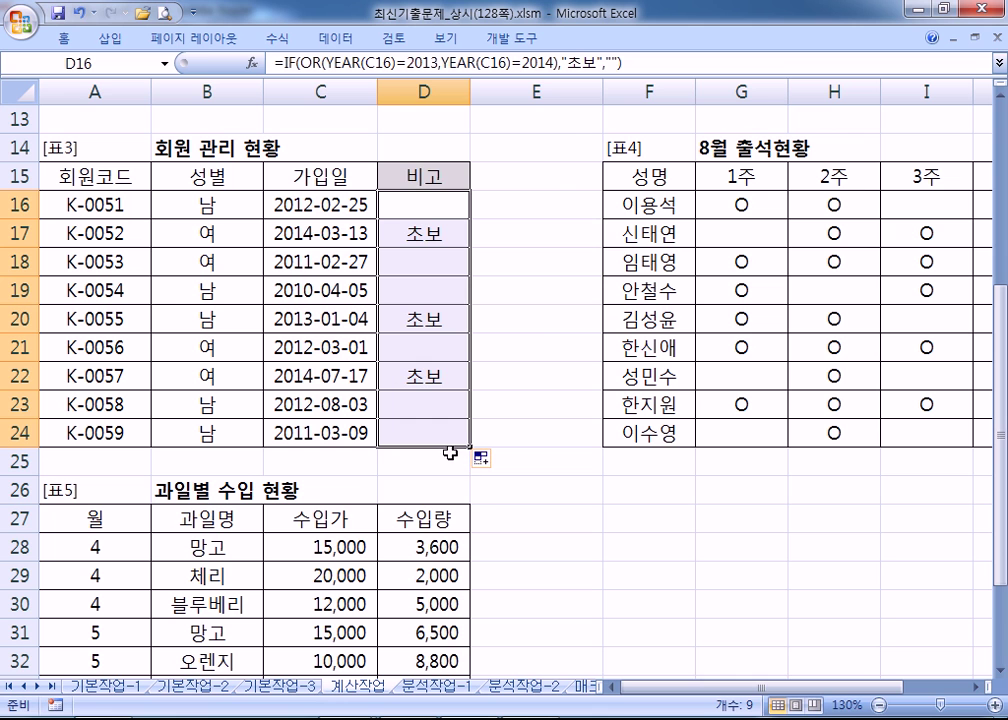
Copy the D16 formula from Excel into the Notepad file after the number "3." and start a new line
{"action": "left_click", "coordinate": [636, 64]}
{"action": "left_click_drag", "start_coordinate": [636, 64], "coordinate": [274, 64]}
{"action": "key", "text": "ctrl+c"}
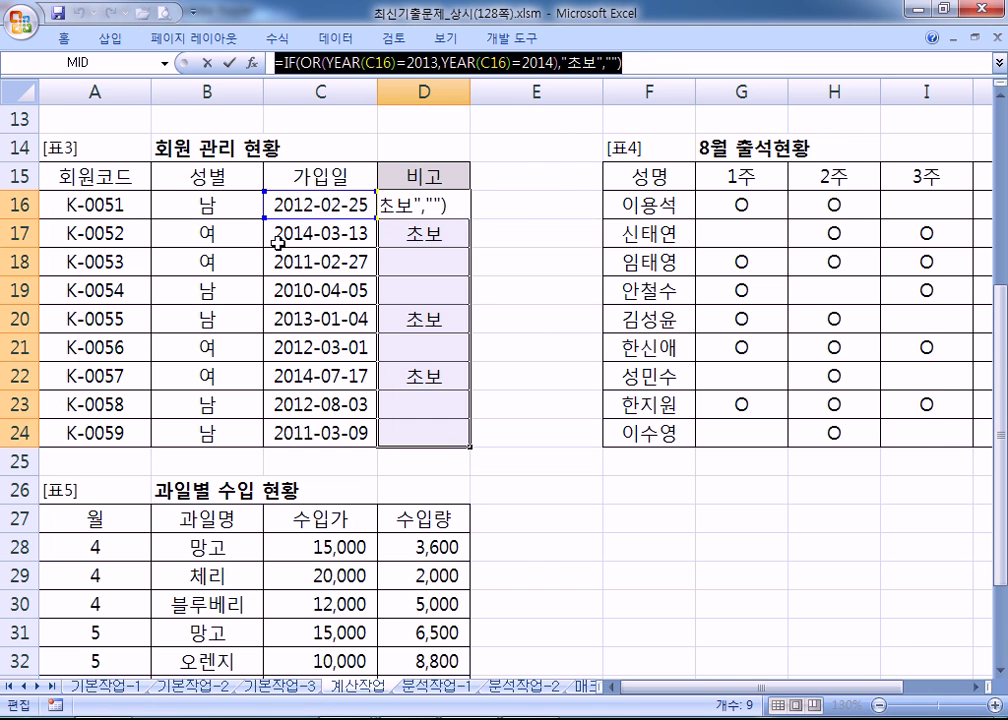
{"action": "key", "text": "alt+Tab"}
{"action": "key", "text": "alt+Tab"}
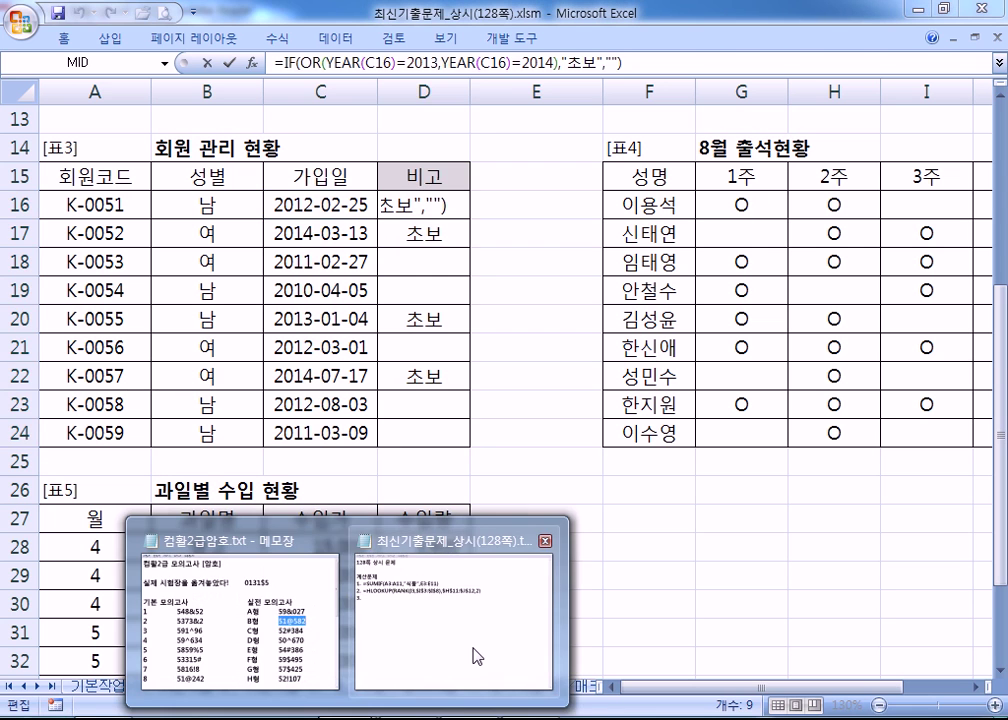
{"action": "left_click", "coordinate": [475, 655]}
{"action": "key", "text": "ctrl+v"}
{"action": "key", "text": "Return"}
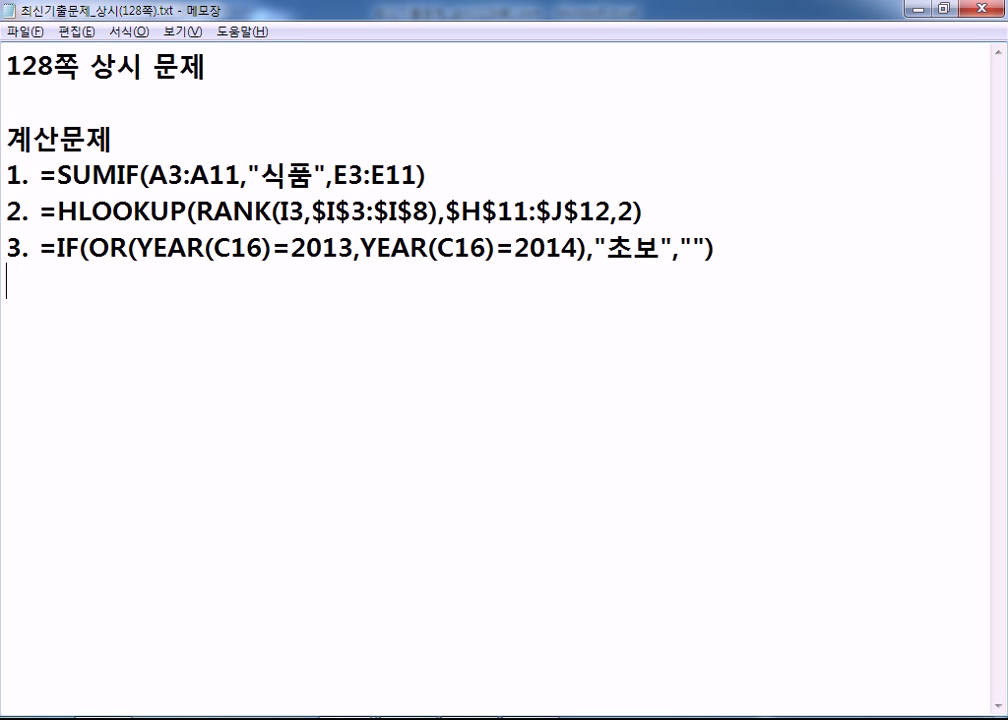
Review the OR conditions of the recorded IF formula and add "4." on the line below it
{"action": "left_click_drag", "start_coordinate": [138, 249], "coordinate": [580, 249]}
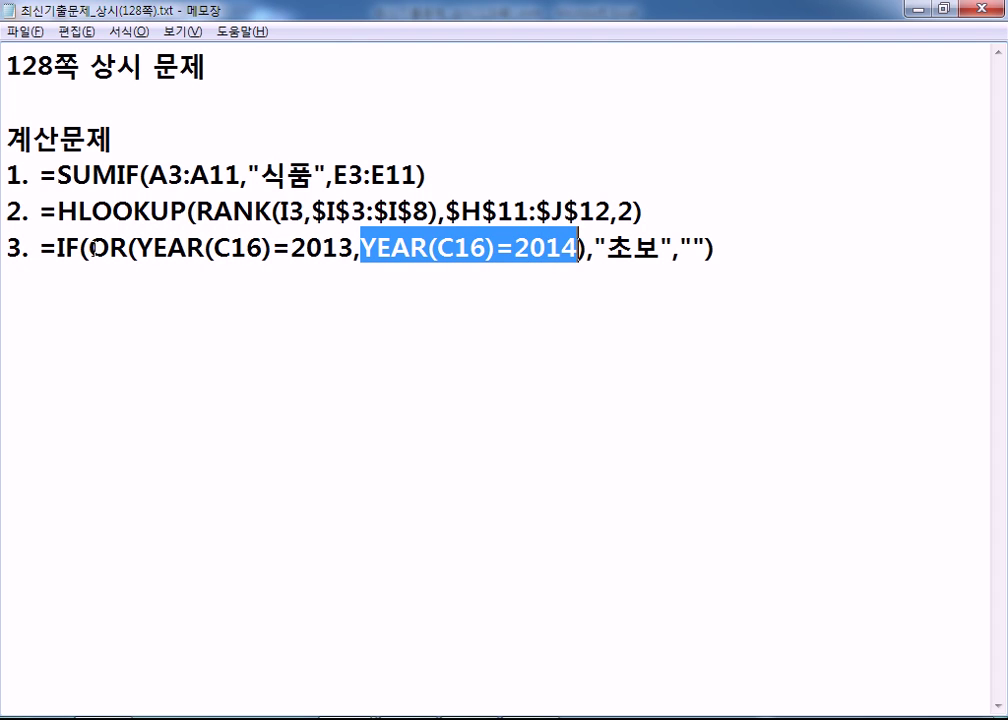
{"action": "left_click_drag", "start_coordinate": [89, 249], "coordinate": [129, 249]}
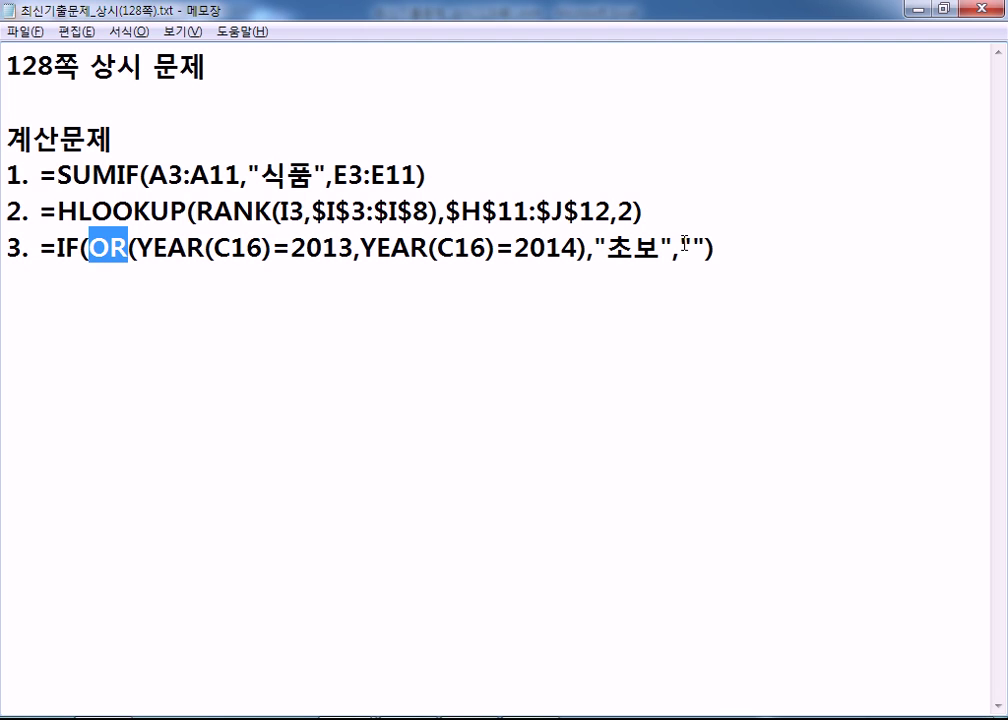
{"action": "left_click", "coordinate": [115, 285]}
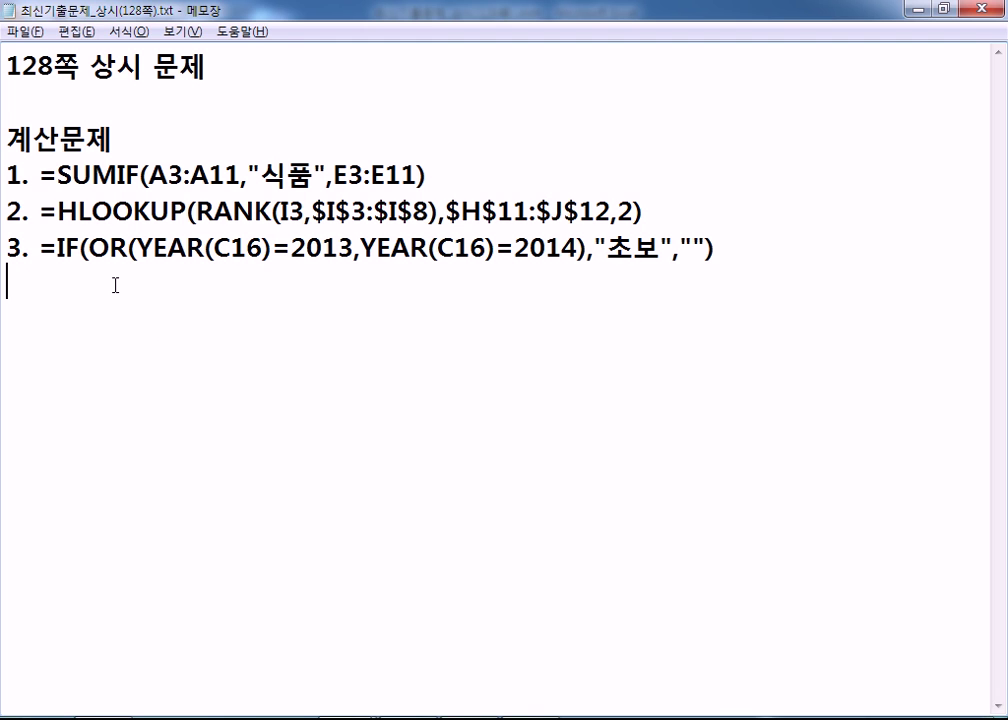
{"action": "type", "text": "4."}
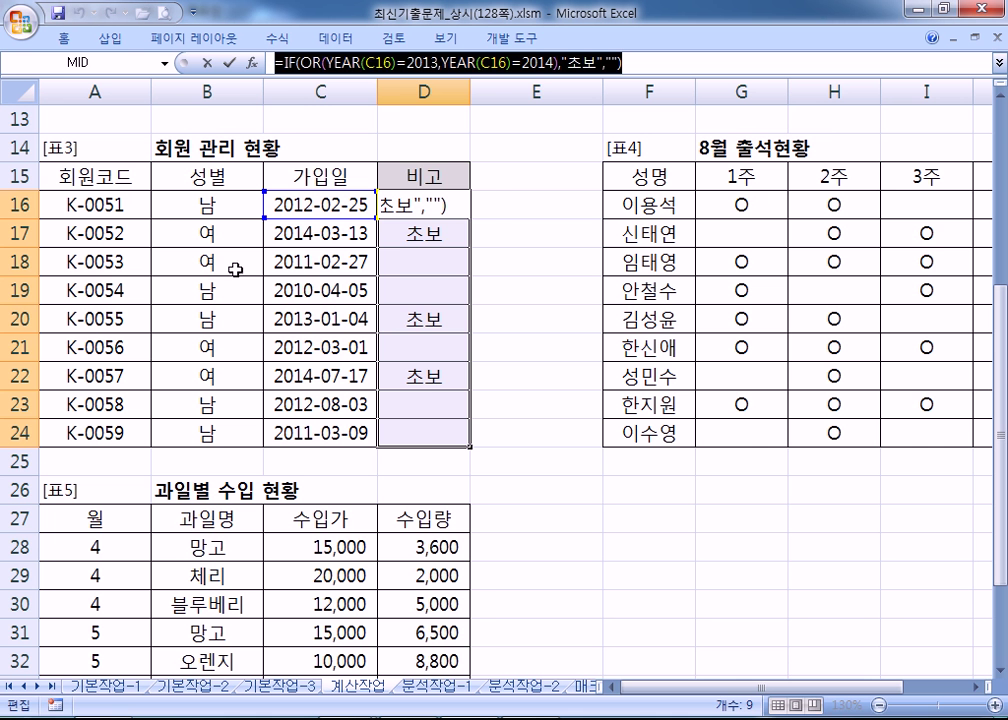
Confirm the unchanged formula across D16:D24 and select cell K16 in the 출석률 column of 표4
{"action": "key", "text": "ctrl+Return"}
{"action": "left_click_drag", "start_coordinate": [885, 687], "coordinate": [928, 697]}
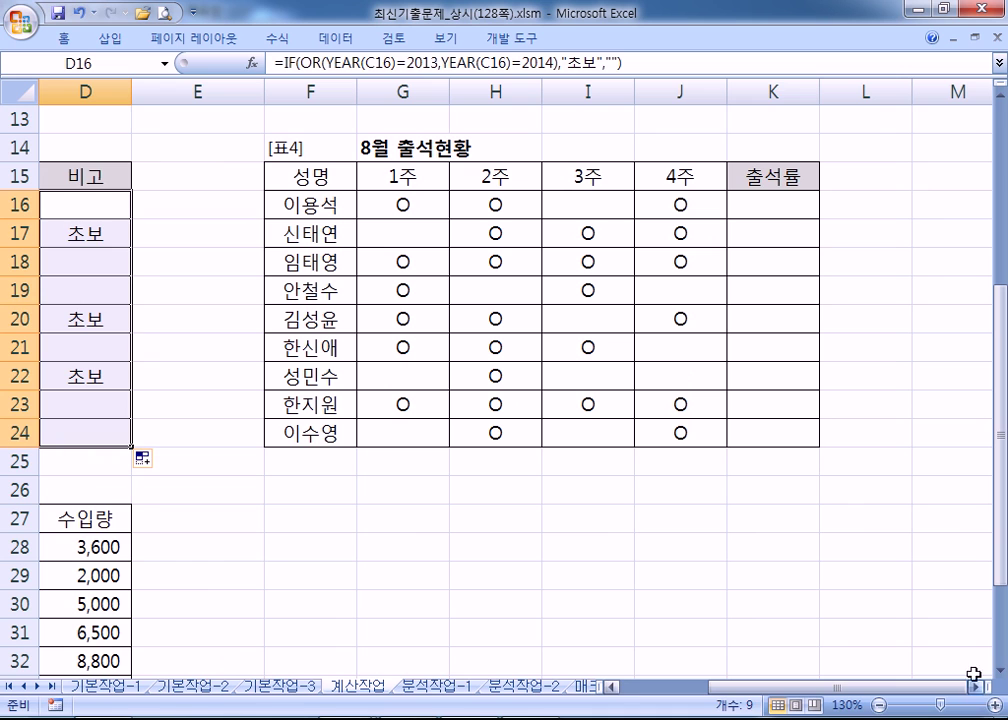
{"action": "left_click", "coordinate": [778, 202]}
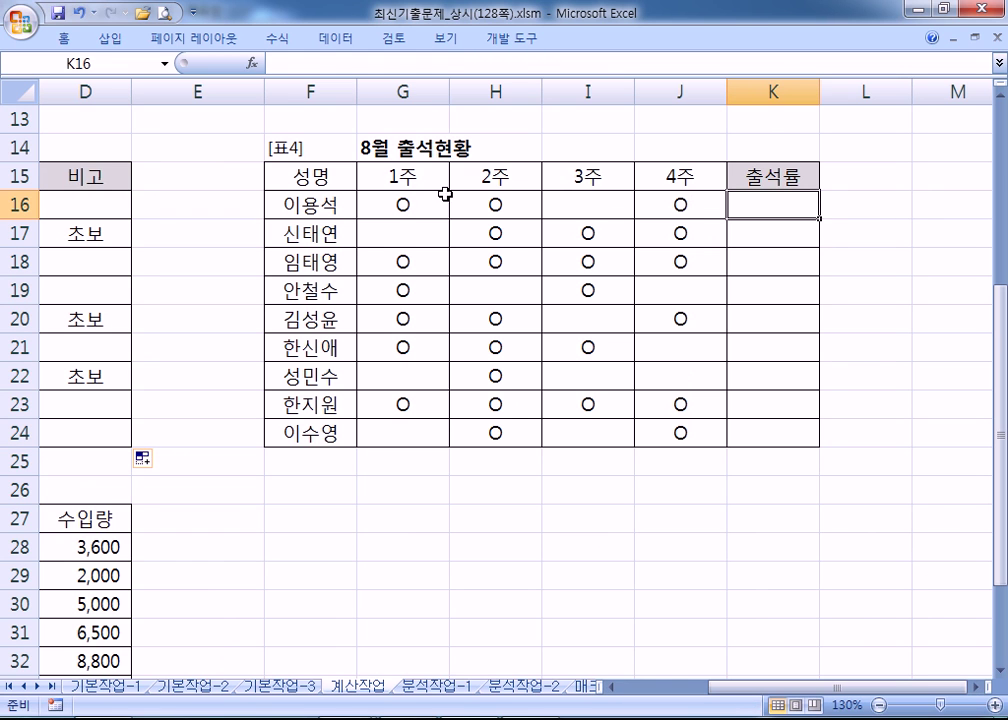
{"action": "left_click_drag", "start_coordinate": [380, 198], "coordinate": [737, 212]}
{"action": "left_click", "coordinate": [774, 209]}
Switch to the exam PDF and read task 4 on the 표4 attendance rates and its required functions
{"action": "key", "text": "alt+Tab"}
{"action": "scroll", "coordinate": [213, 408], "scroll_direction": "down", "scroll_amount": 2}
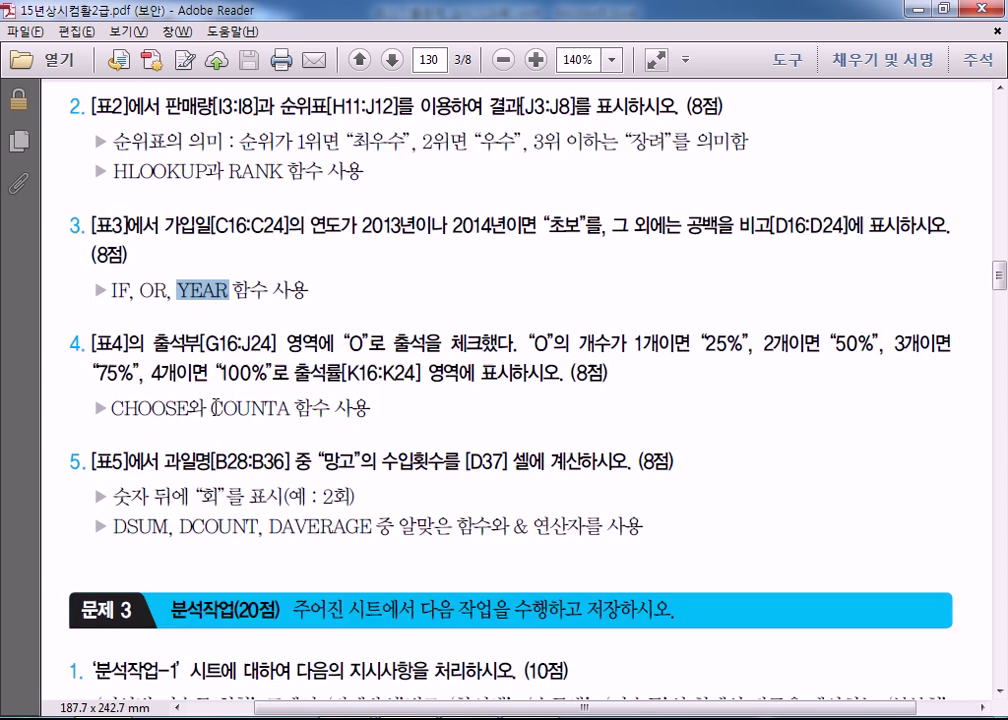
{"action": "scroll", "coordinate": [213, 408], "scroll_direction": "down", "scroll_amount": 1}
{"action": "double_click", "coordinate": [535, 296]}
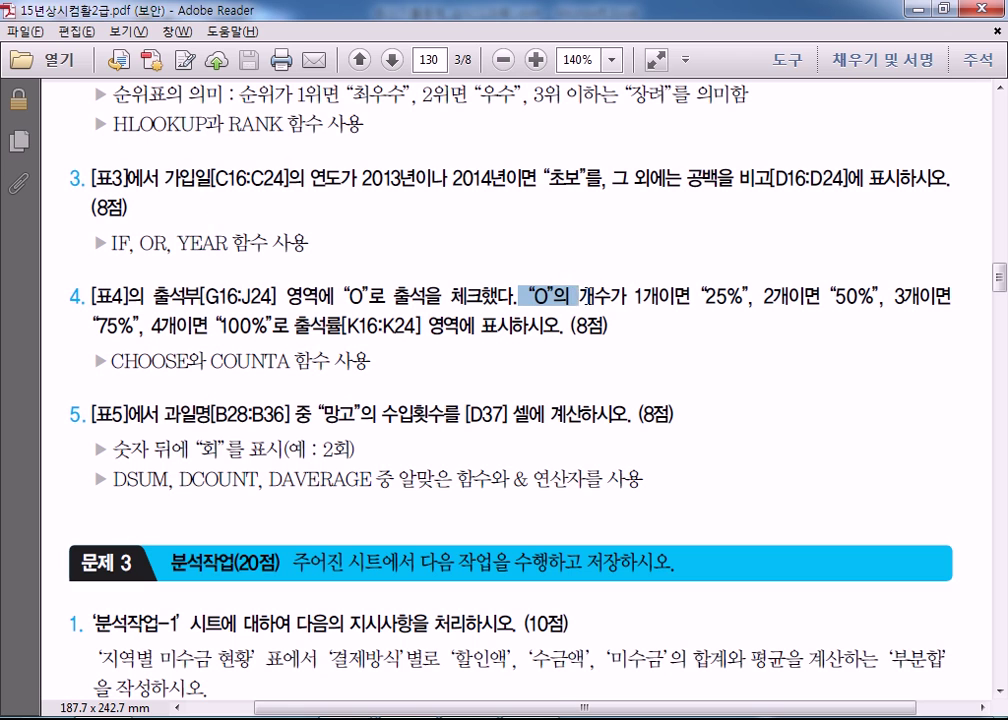
{"action": "left_click_drag", "start_coordinate": [535, 296], "coordinate": [655, 297]}
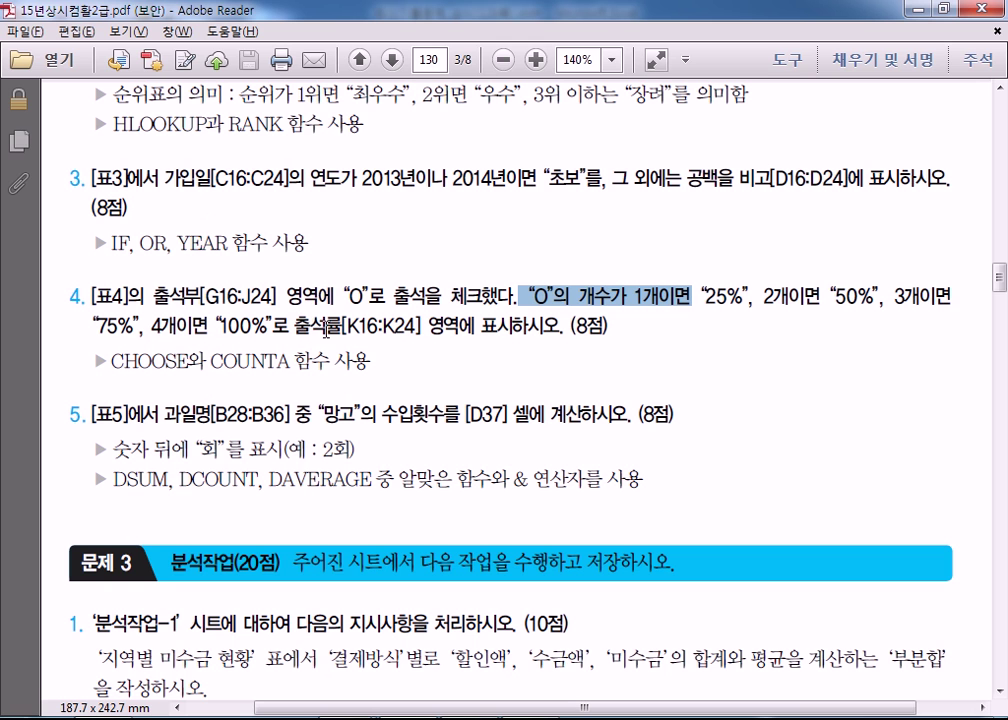
Return to Excel and start a CHOOSE formula in K16 with COUNTA(G16:J16) as its index number
{"action": "key", "text": "alt+Tab"}
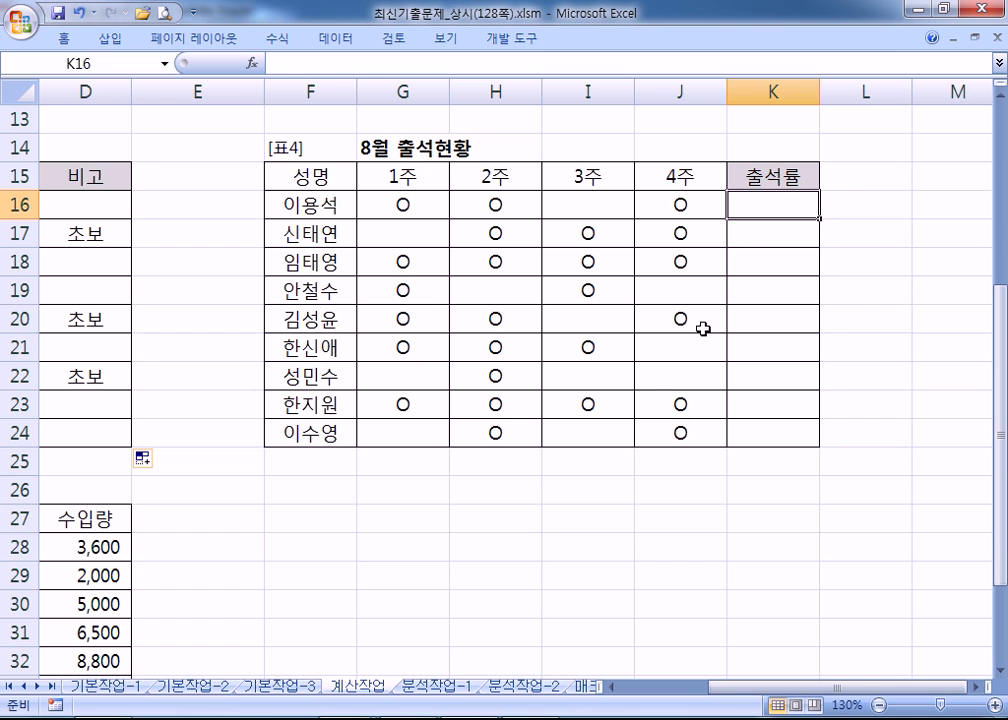
{"action": "type", "text": "=CH"}
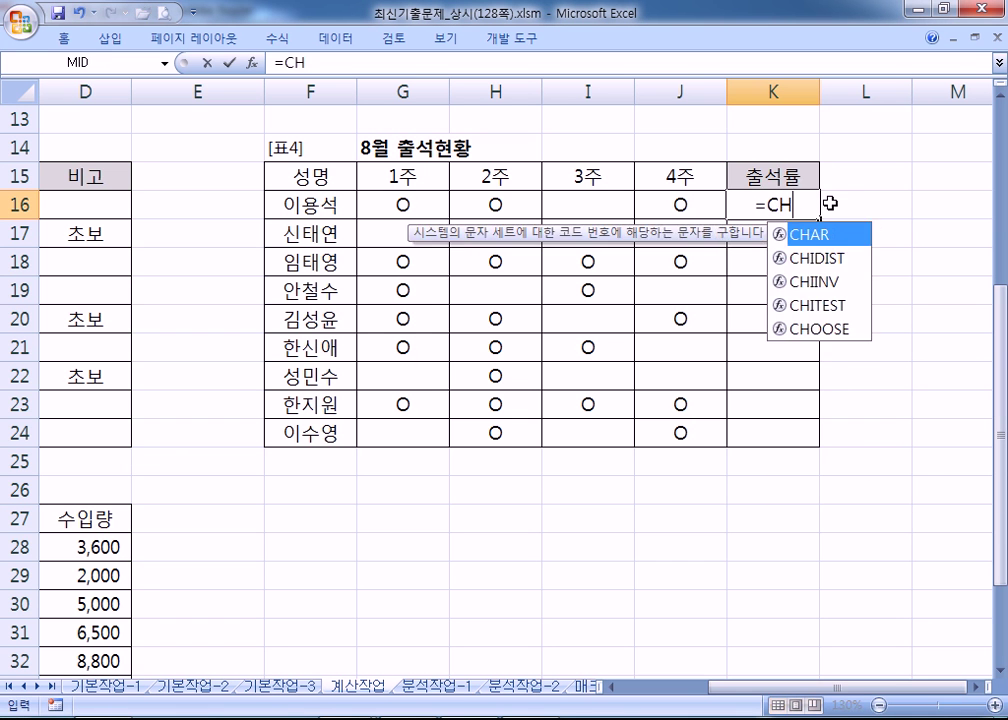
{"action": "type", "text": "O"}
{"action": "key", "text": "Tab"}
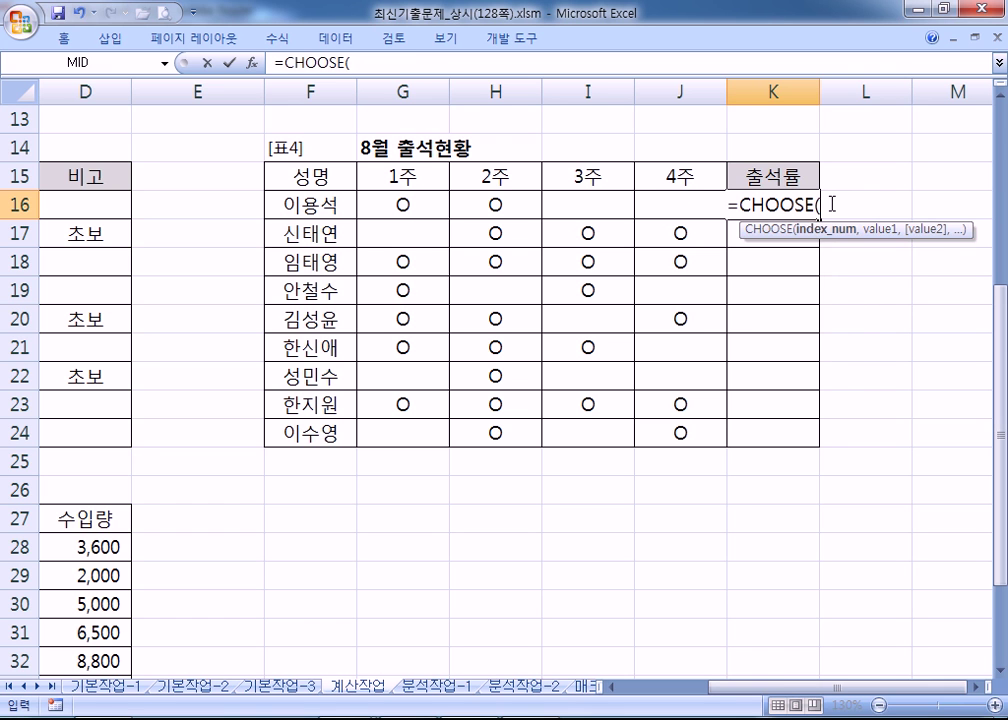
{"action": "type", "text": "COUNTA("}
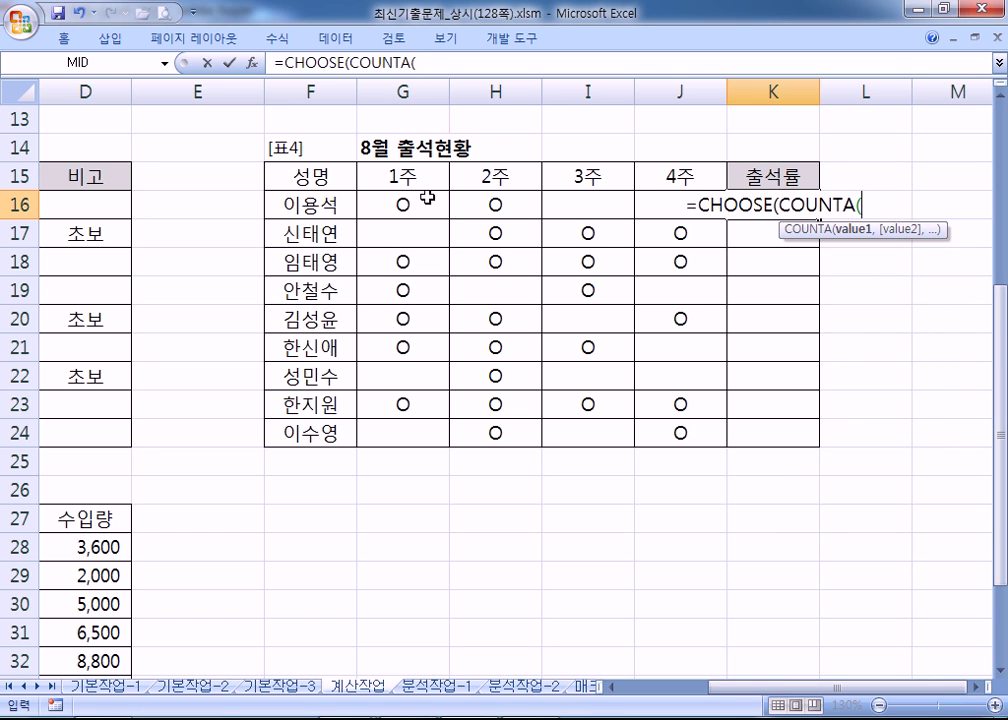
{"action": "left_click_drag", "start_coordinate": [425, 198], "coordinate": [646, 201]}
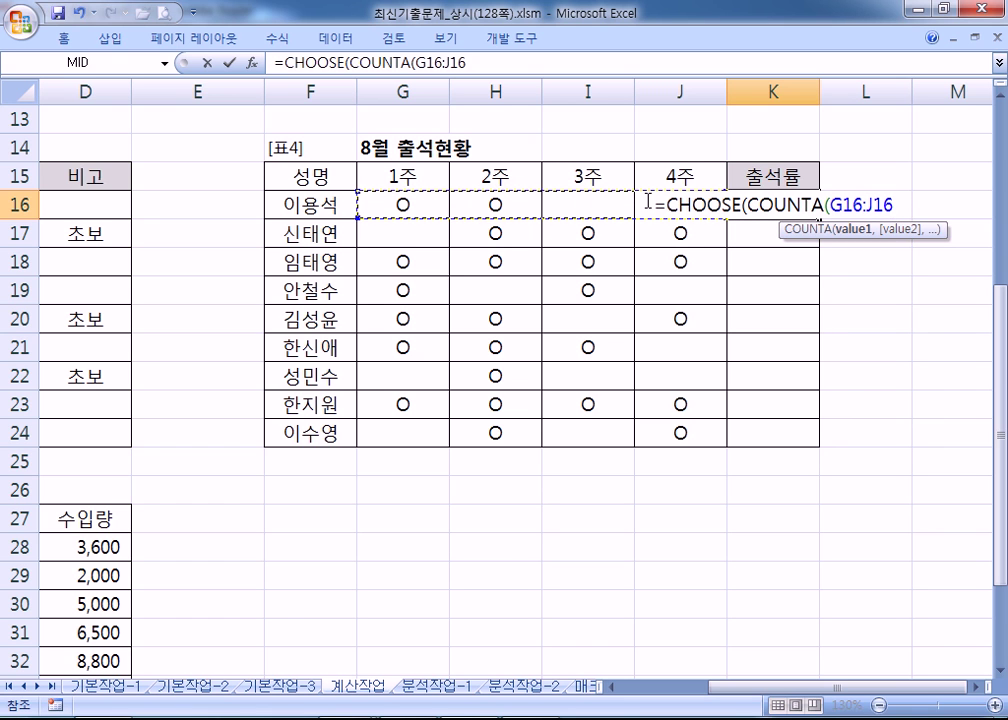
{"action": "type", "text": ")"}
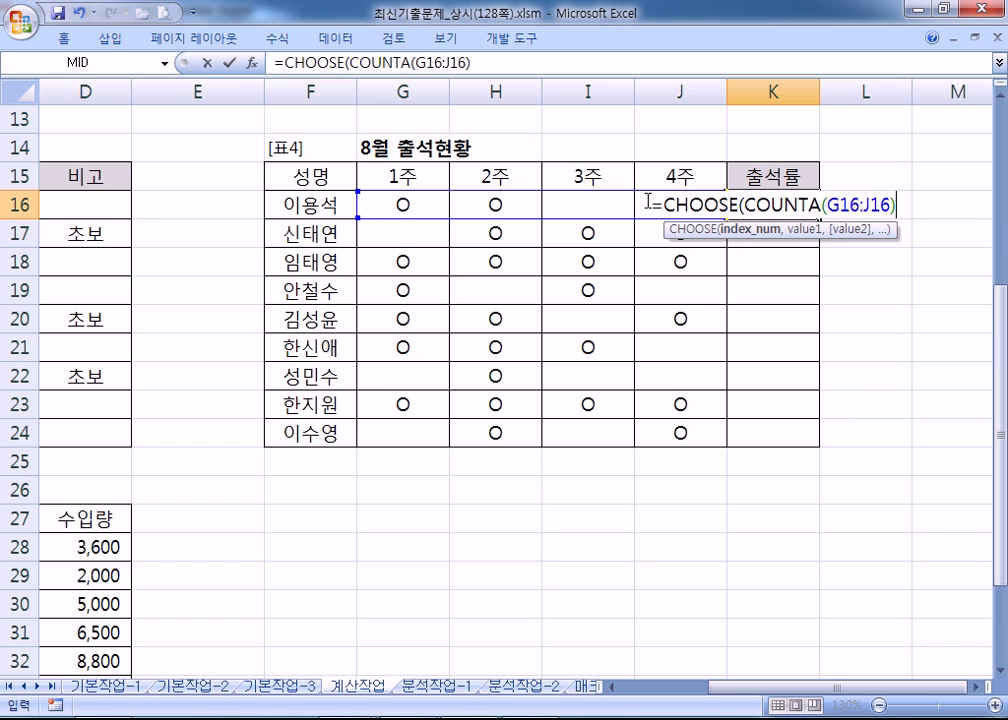
{"action": "type", "text": ","}
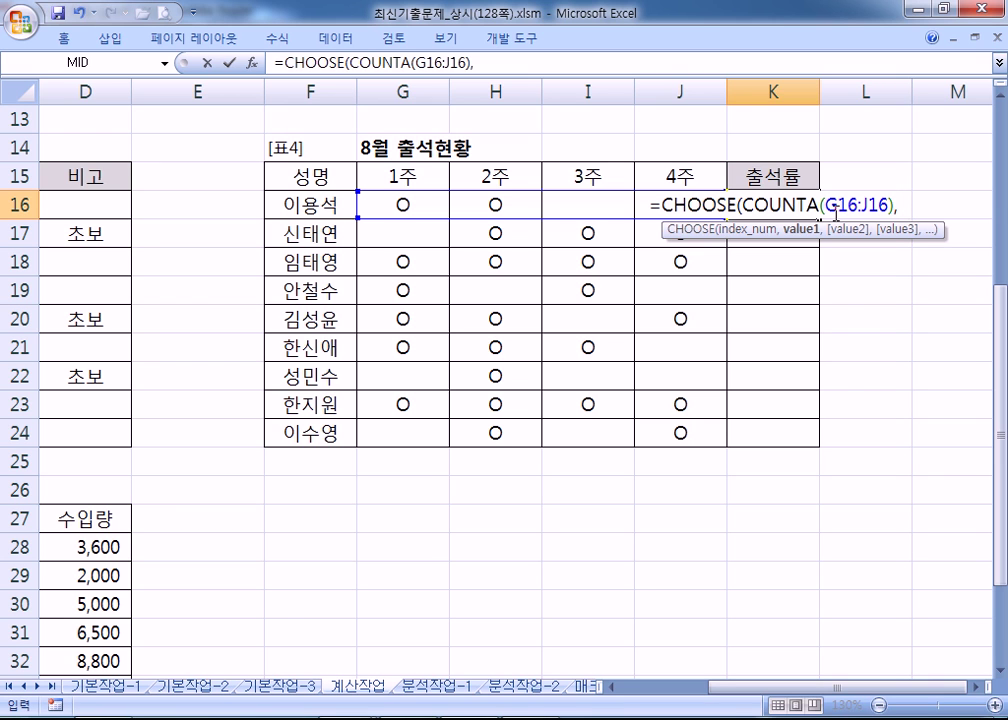
Add "25%", "50%", "75%" and "100%" as the four result values of the CHOOSE formula in K16
{"action": "type", "text": "\""}
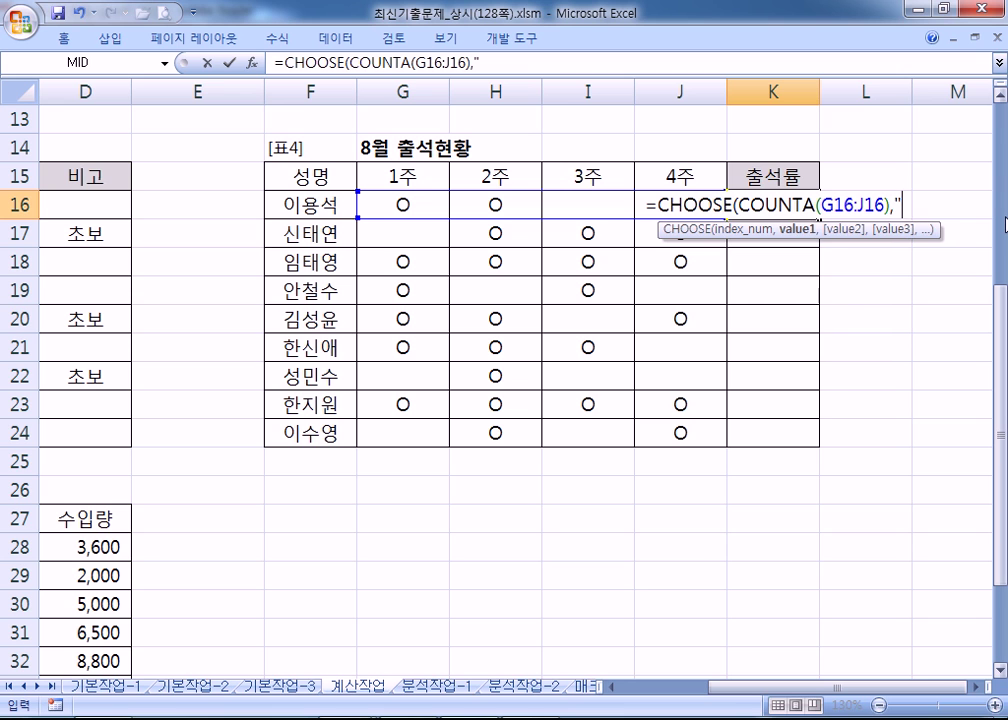
{"action": "type", "text": "25%\"."}
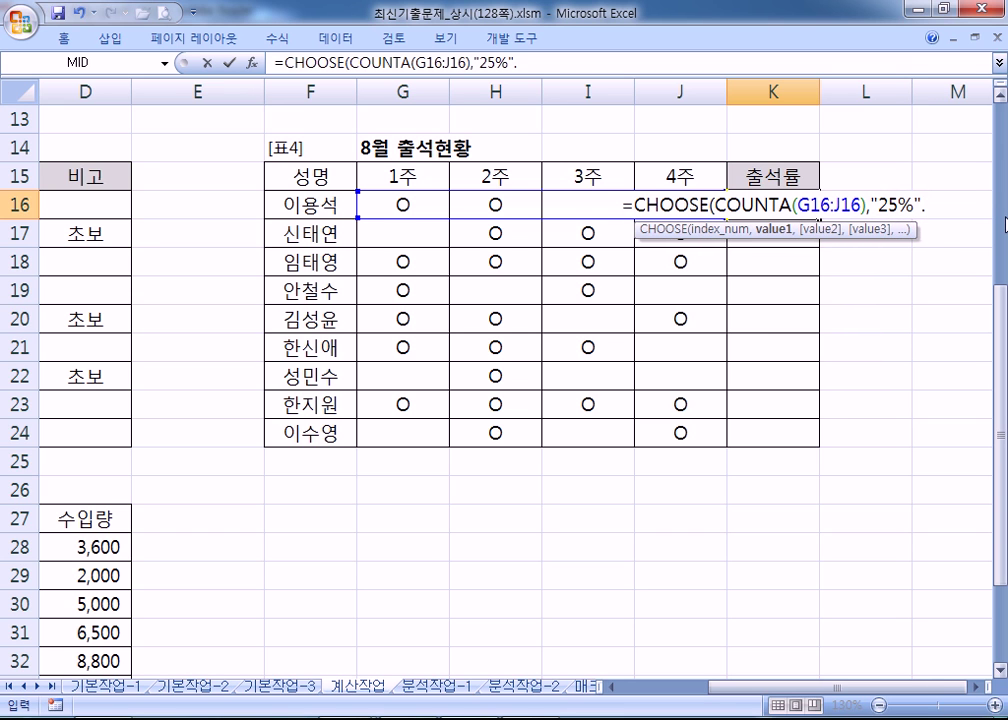
{"action": "key", "text": "BackSpace"}
{"action": "type", "text": ",\"50"}
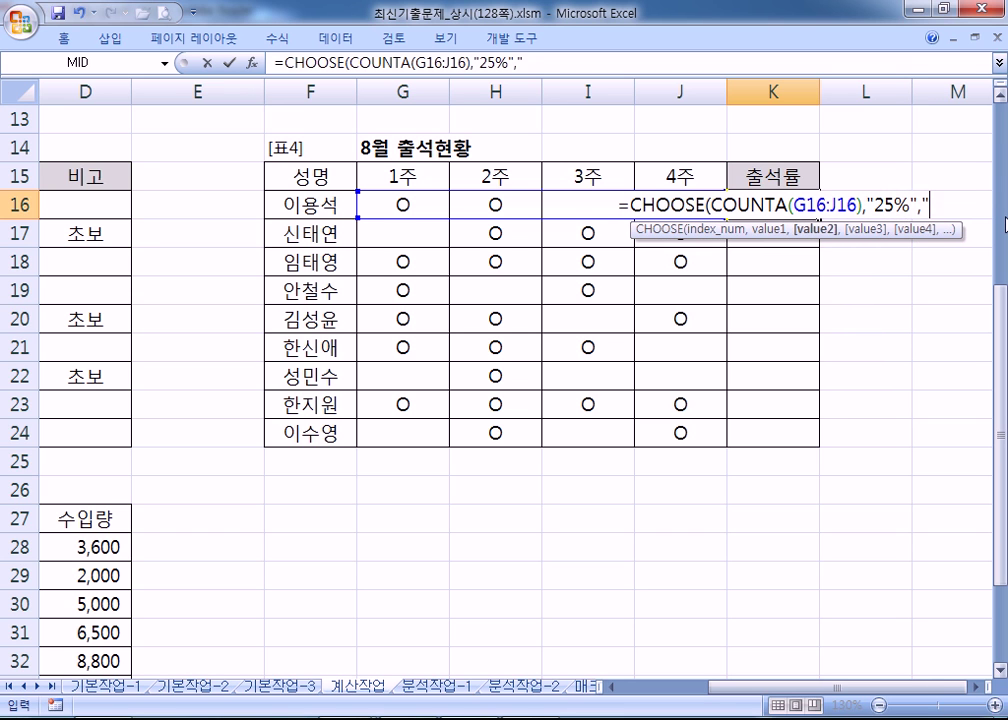
{"action": "type", "text": "%\",."}
{"action": "key", "text": "BackSpace"}
{"action": "key", "text": "BackSpace"}
{"action": "type", "text": ",\"7"}
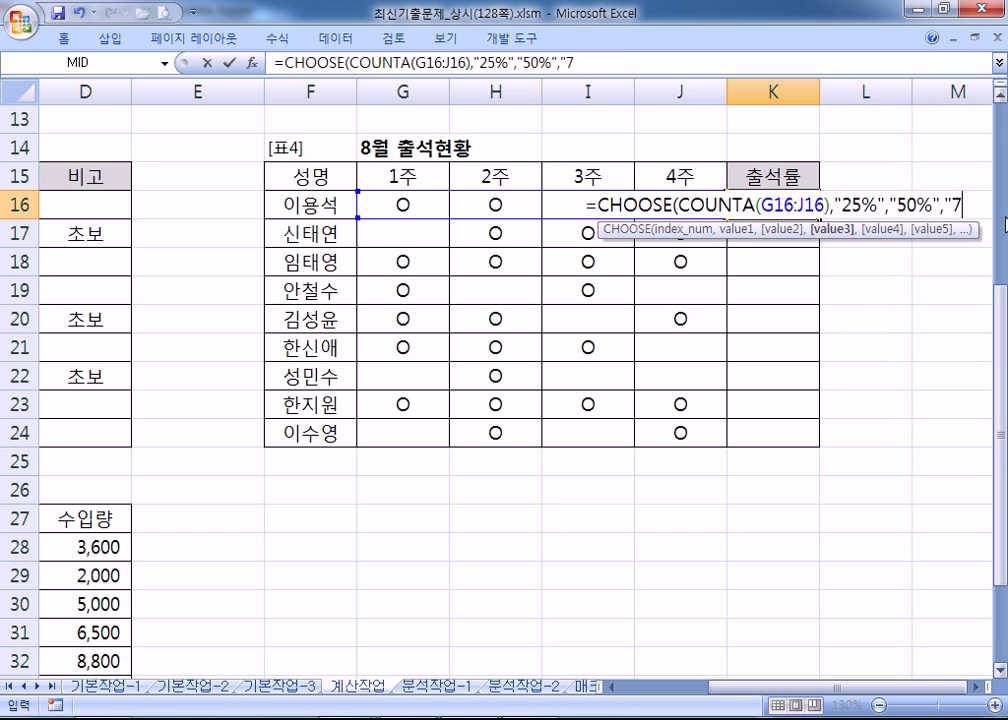
{"action": "type", "text": "5%\",\"100"}
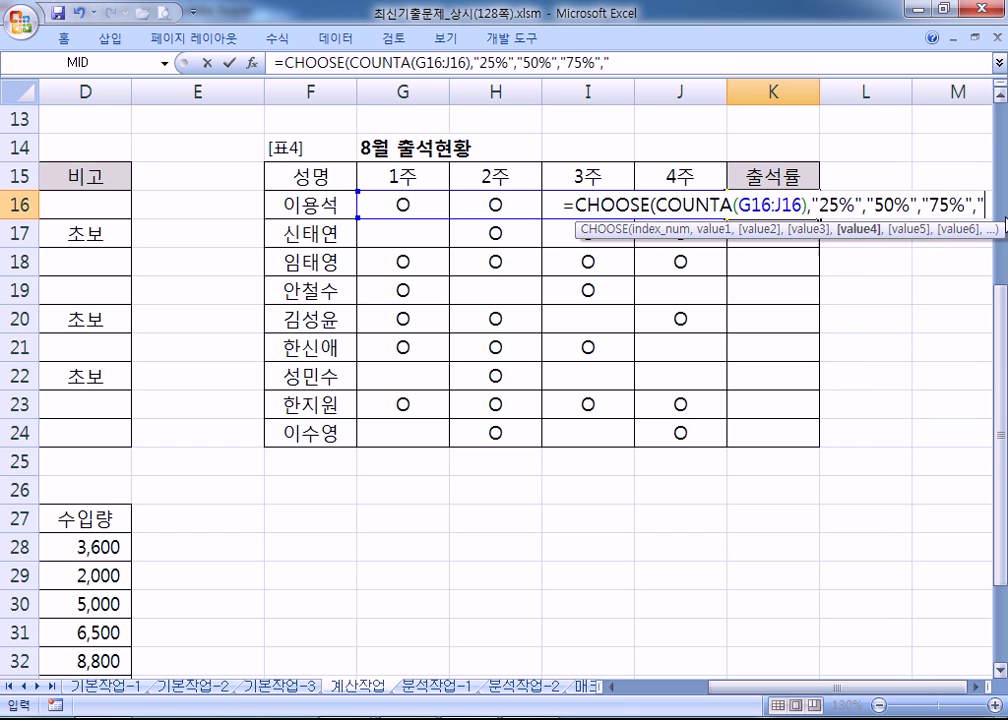
{"action": "type", "text": "%\""}
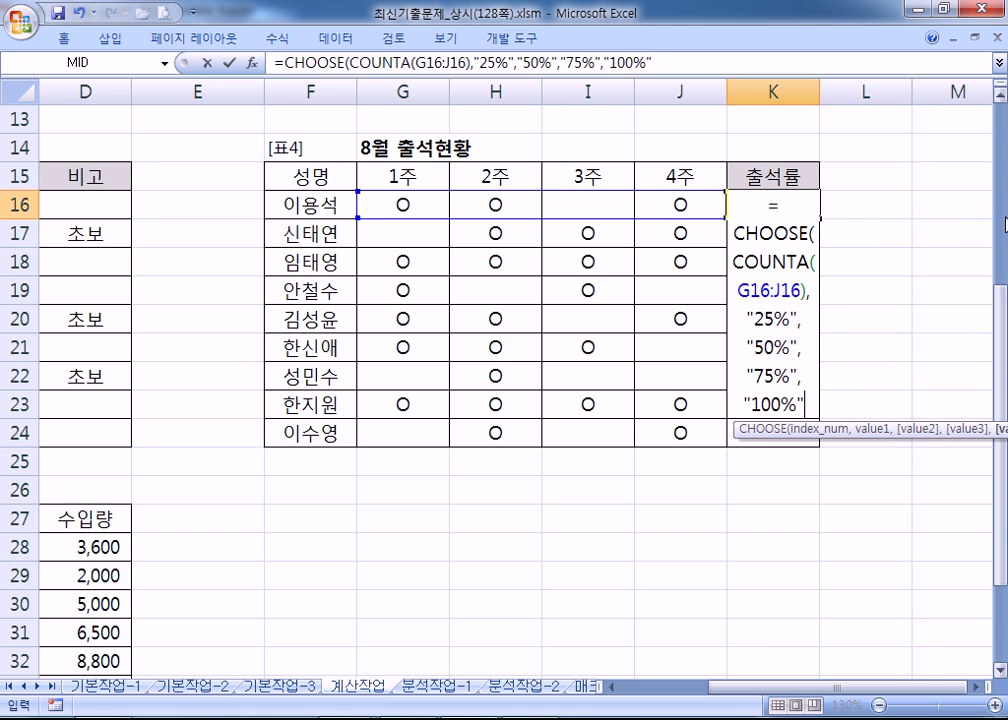
Complete the CHOOSE/COUNTA attendance-rate formula in K16 and fill it down through K24
{"action": "key", "text": "Return"}
{"action": "key", "text": "Up"}
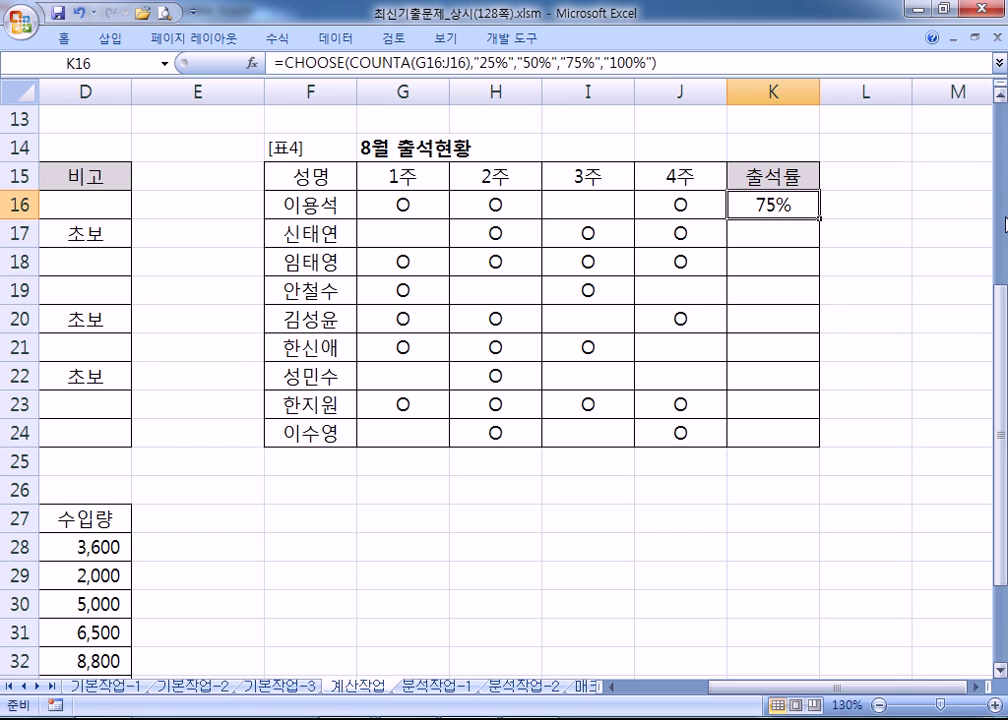
{"action": "left_click_drag", "start_coordinate": [819, 218], "coordinate": [812, 447]}
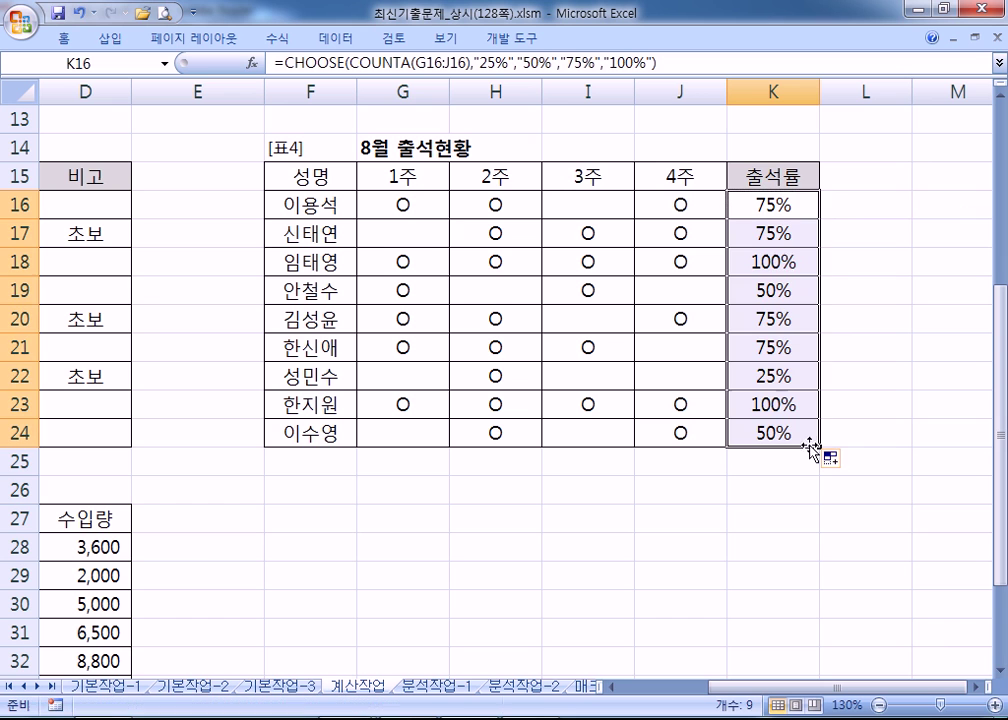
Copy the CHOOSE formula from K16 and paste it into the Notepad notes as answer 4
{"action": "left_click", "coordinate": [789, 196]}
{"action": "left_click_drag", "start_coordinate": [657, 62], "coordinate": [276, 60]}
{"action": "key", "text": "alt+Tab"}
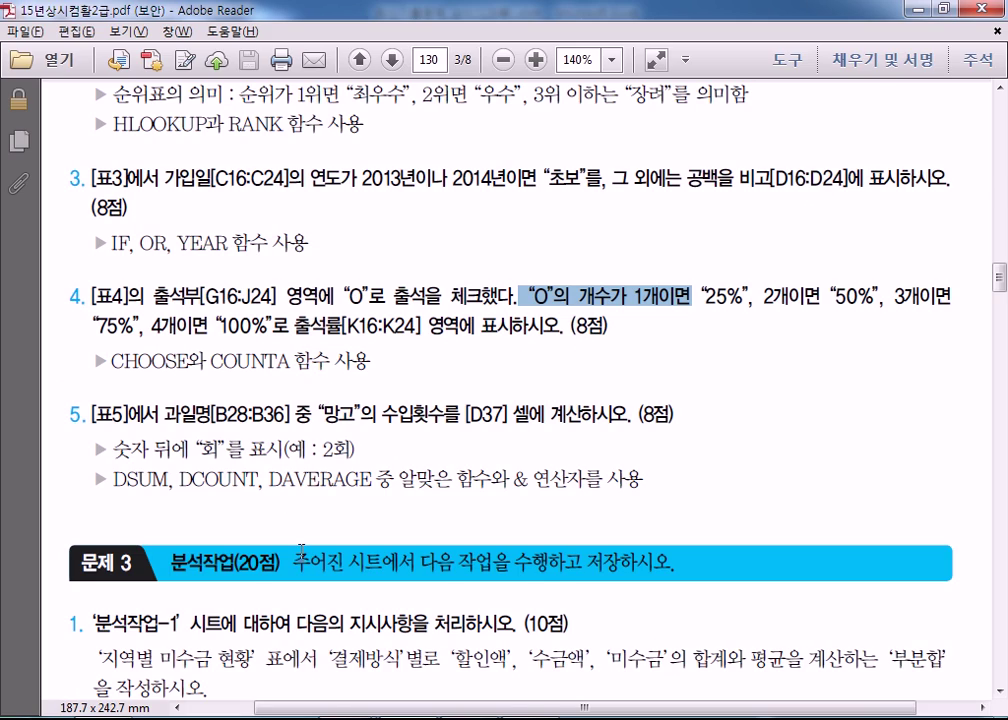
{"action": "key", "text": "alt+Tab"}
{"action": "key", "text": "ctrl+c"}
{"action": "key", "text": "alt+Tab"}
{"action": "key", "text": "ctrl+v"}
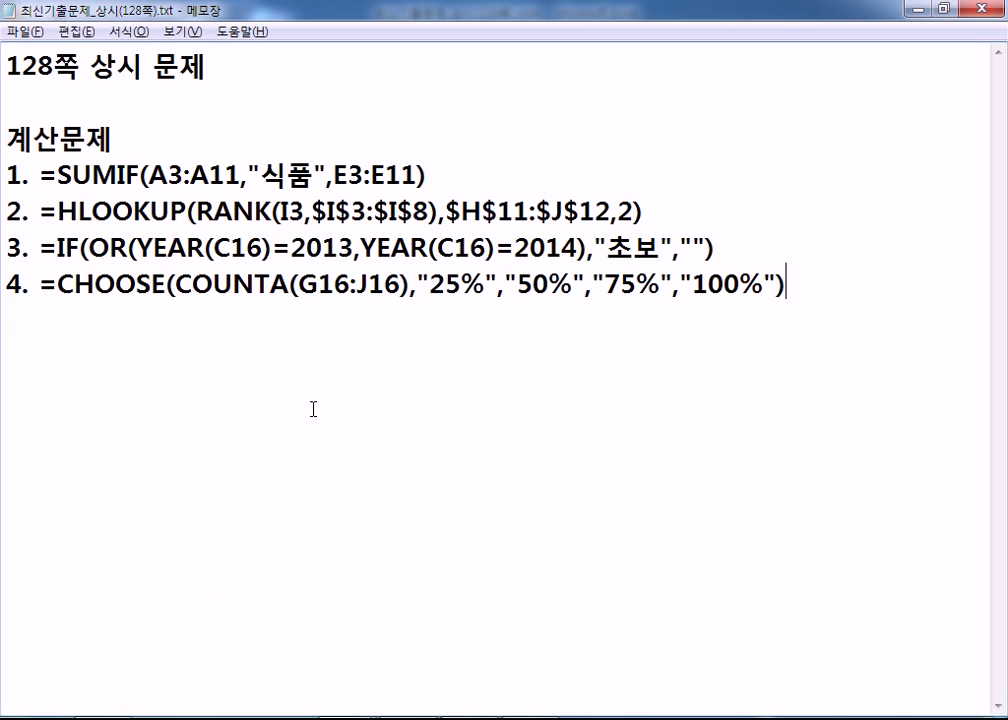
{"action": "key", "text": "Return"}
Highlight the COUNTA(G16:J16) argument and the percentage values in the noted CHOOSE formula
{"action": "left_click_drag", "start_coordinate": [176, 284], "coordinate": [410, 299]}
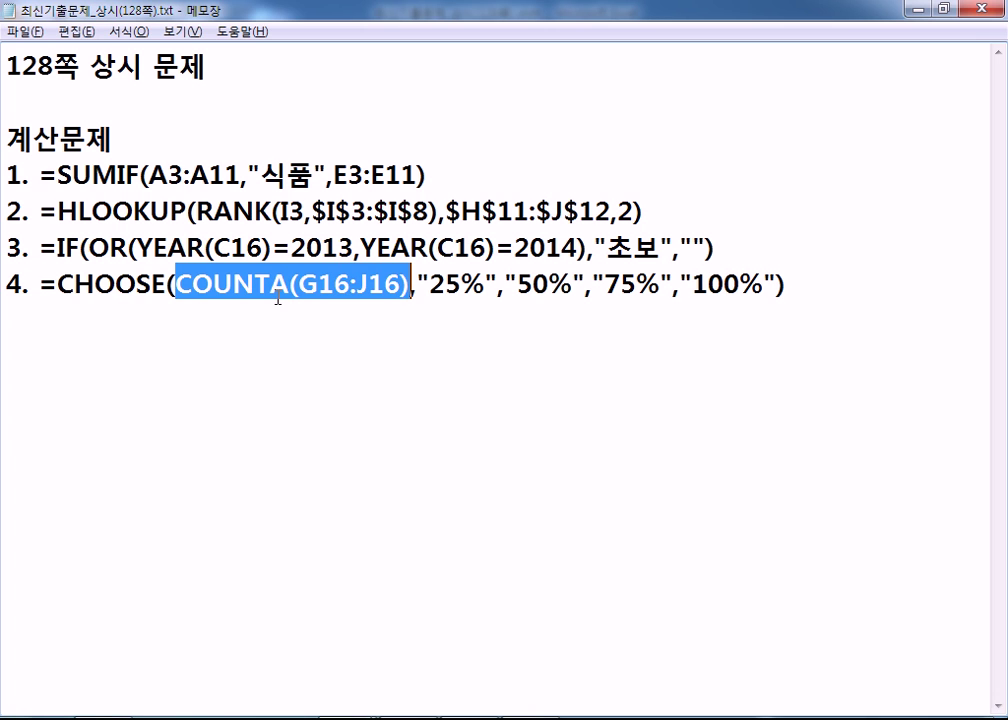
{"action": "left_click_drag", "start_coordinate": [445, 285], "coordinate": [740, 285]}
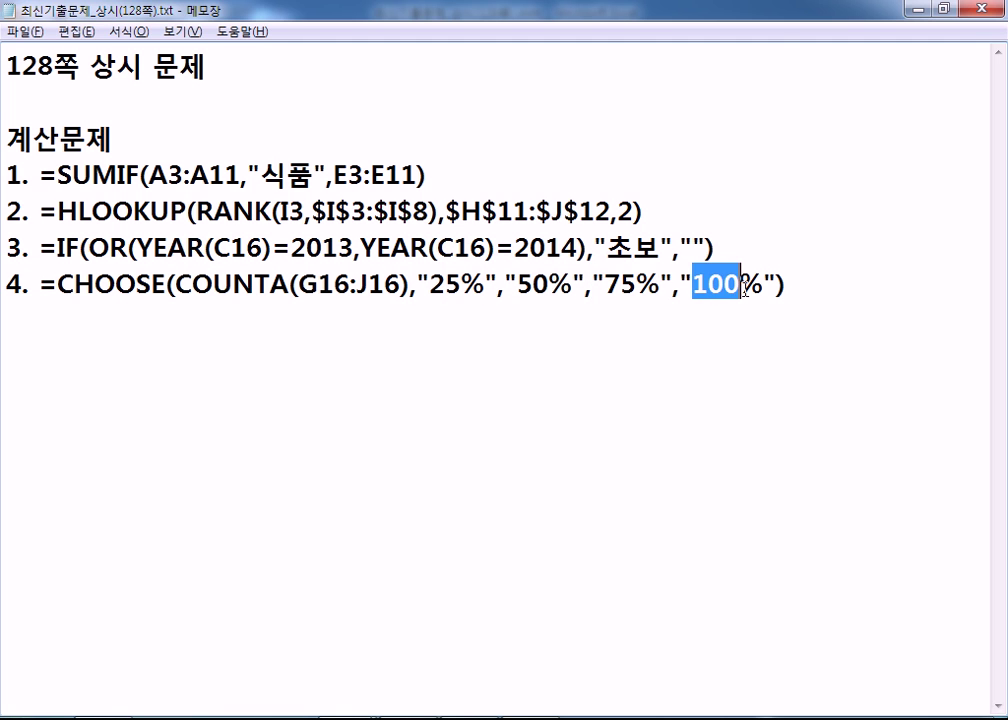
{"action": "left_click", "coordinate": [489, 317]}
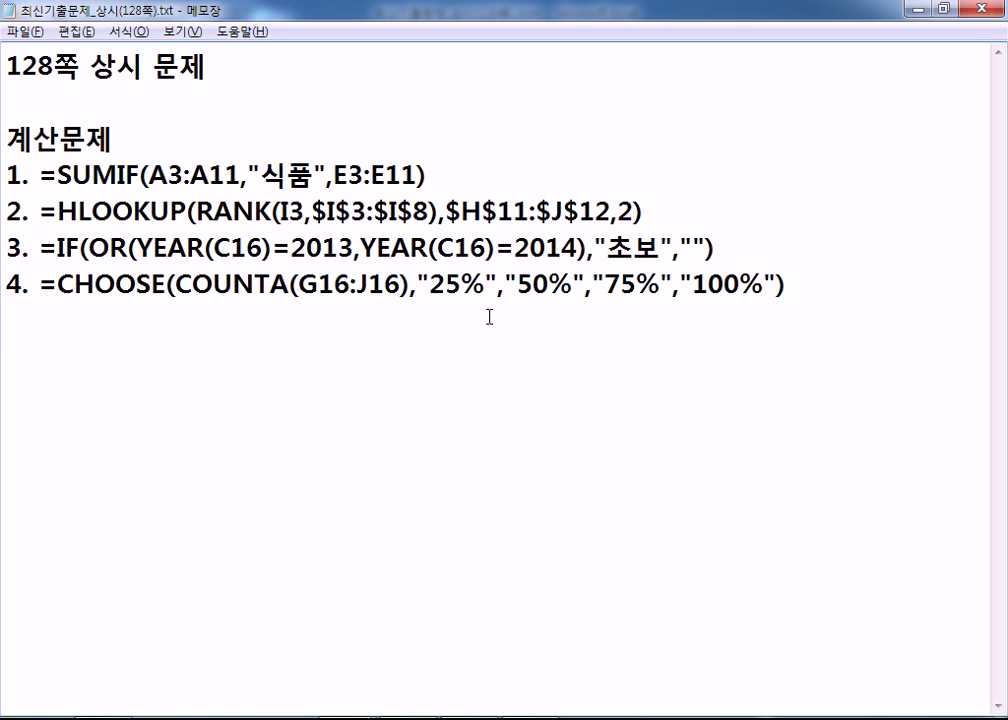
Add the number "5." on a new line of the notes and switch back to Excel, closing the K16 edit
{"action": "type", "text": "5."}
{"action": "key", "text": "alt+Tab"}
{"action": "key", "text": "Escape"}
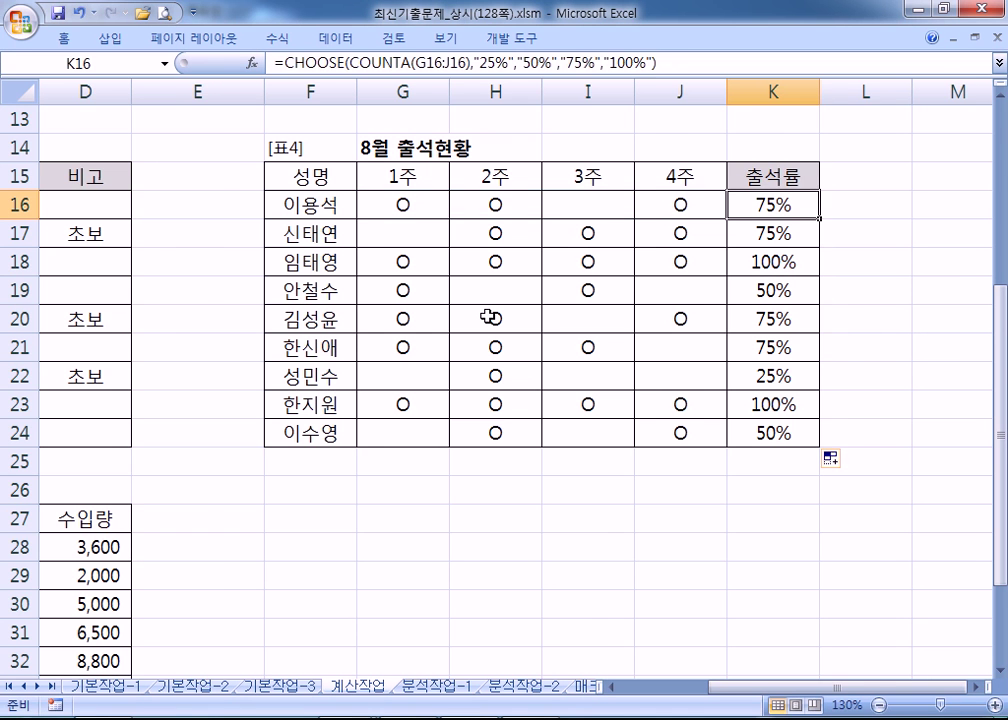
Start a DCOUNT formula in D37 of the fruit import table with A27:D36 as the database
{"action": "key", "text": "Home"}
{"action": "scroll", "coordinate": [487, 316], "scroll_direction": "down", "scroll_amount": 4}
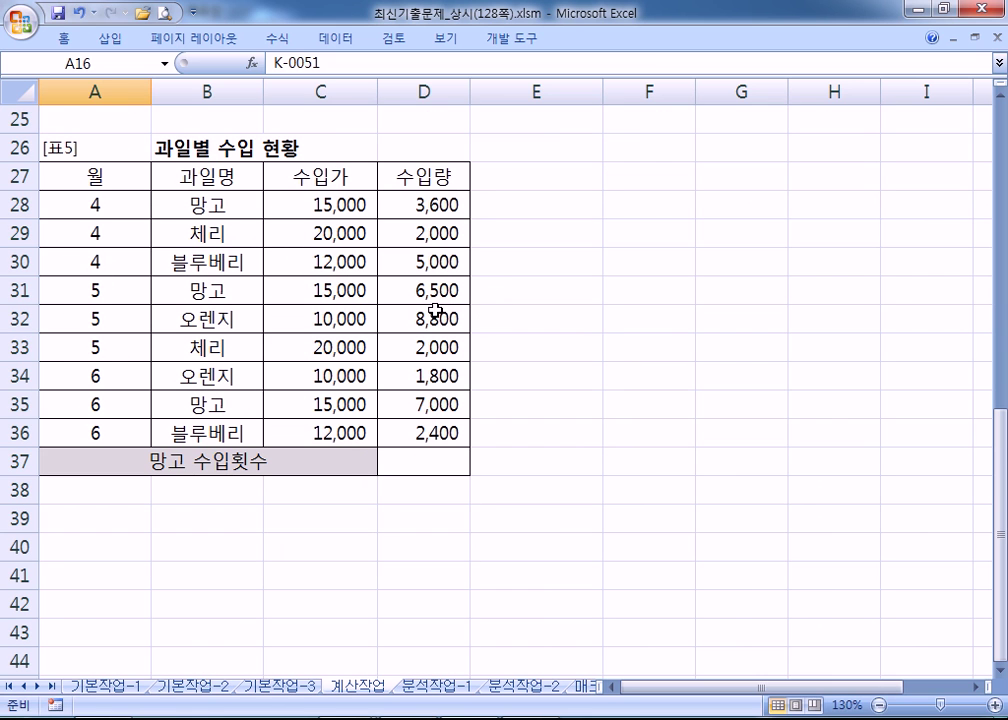
{"action": "left_click", "coordinate": [405, 464]}
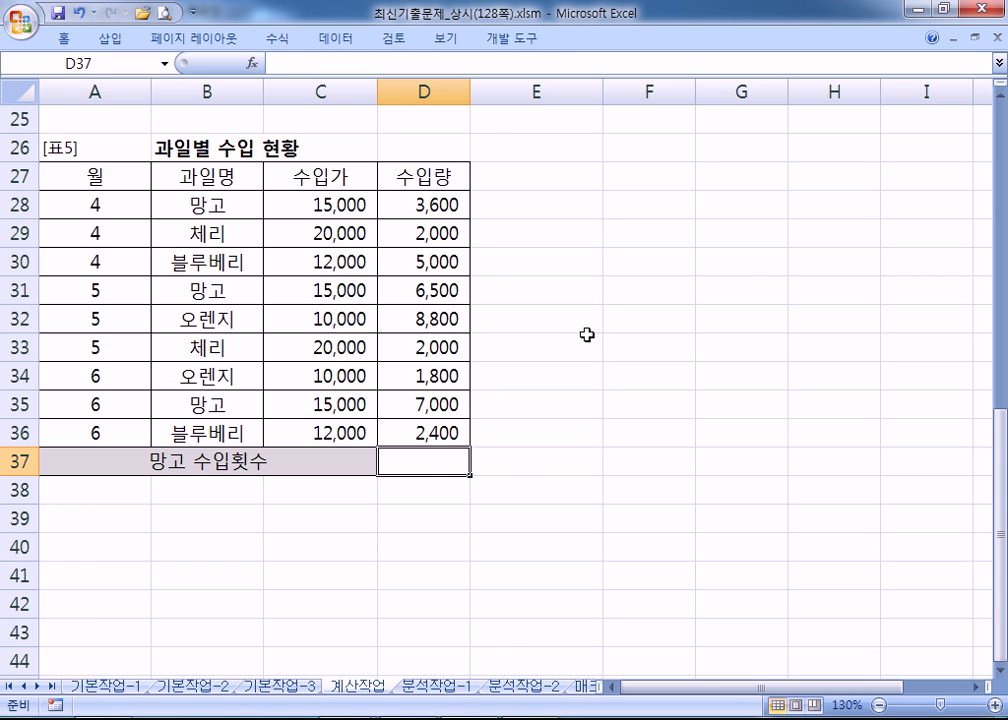
{"action": "type", "text": "=DCOUNT"}
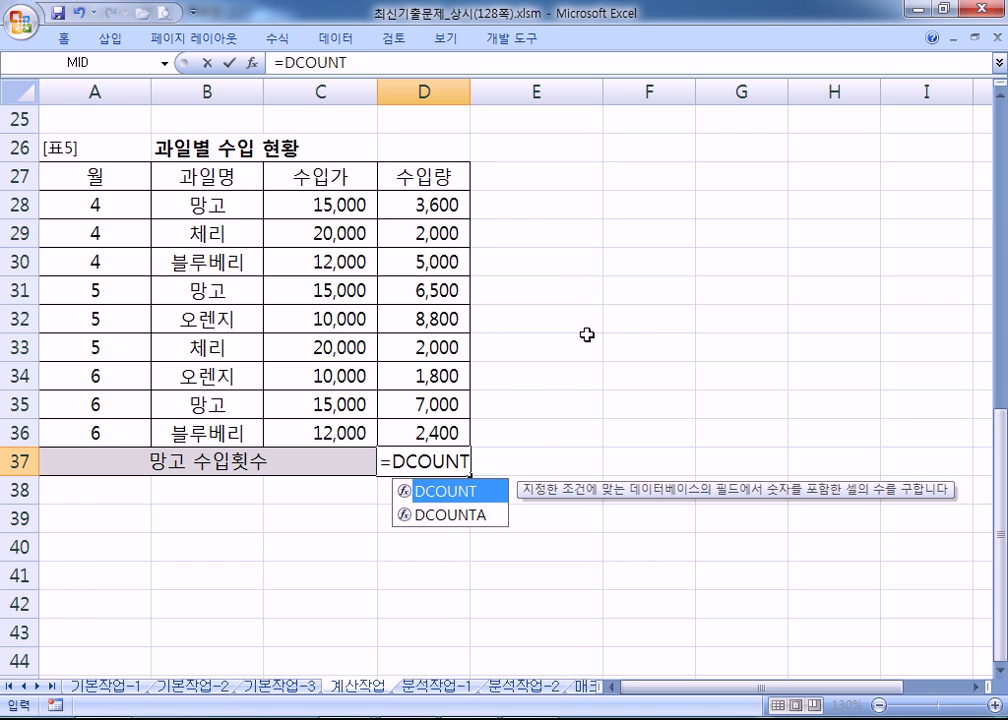
{"action": "type", "text": "("}
{"action": "left_click", "coordinate": [48, 182]}
{"action": "left_click_drag", "start_coordinate": [166, 184], "coordinate": [434, 418]}
{"action": "type", "text": ","}
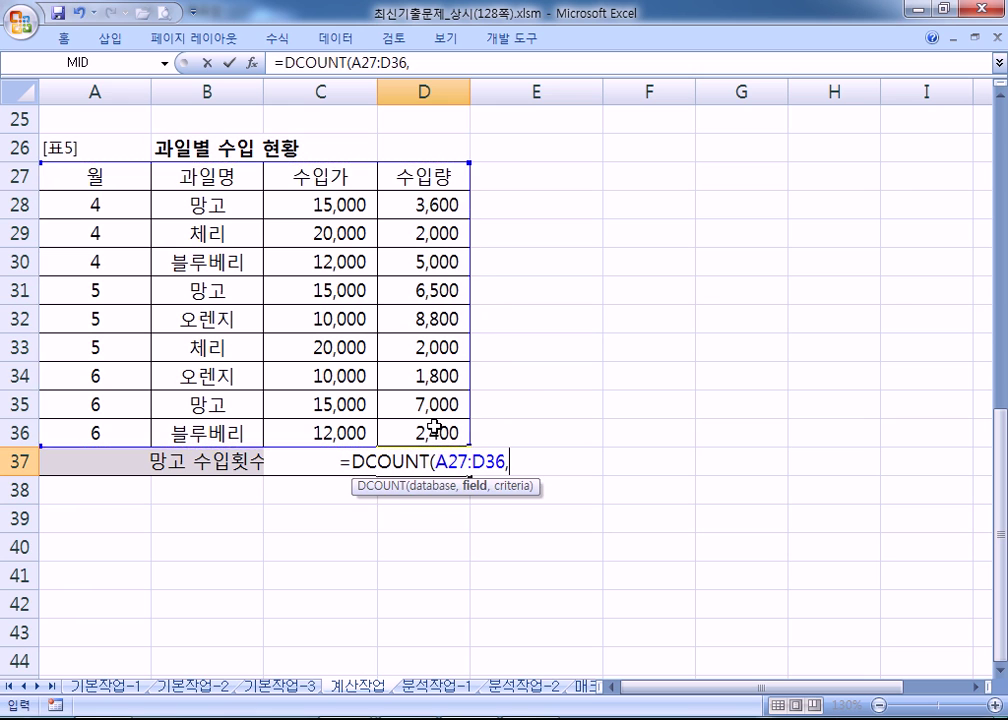
Try B27, A27, C27 and D27 in turn as the field argument of the DCOUNT formula
{"action": "scroll", "coordinate": [641, 436], "scroll_direction": "down", "scroll_amount": 1}
{"action": "scroll", "coordinate": [641, 436], "scroll_direction": "up", "scroll_amount": 1}
{"action": "left_click", "coordinate": [210, 172]}
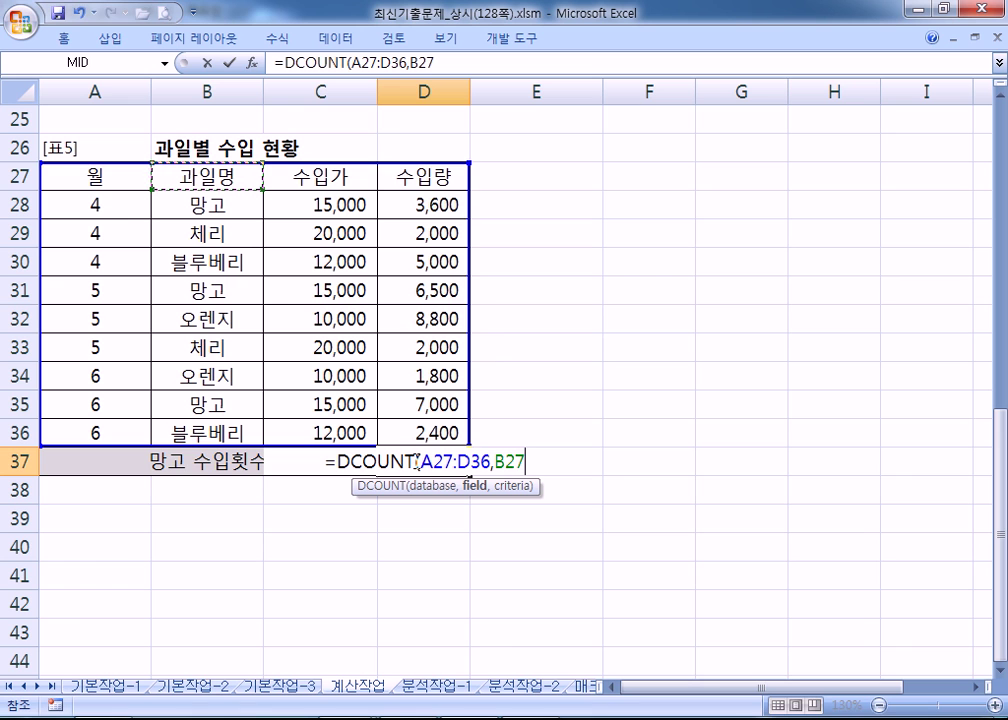
{"action": "left_click", "coordinate": [100, 180]}
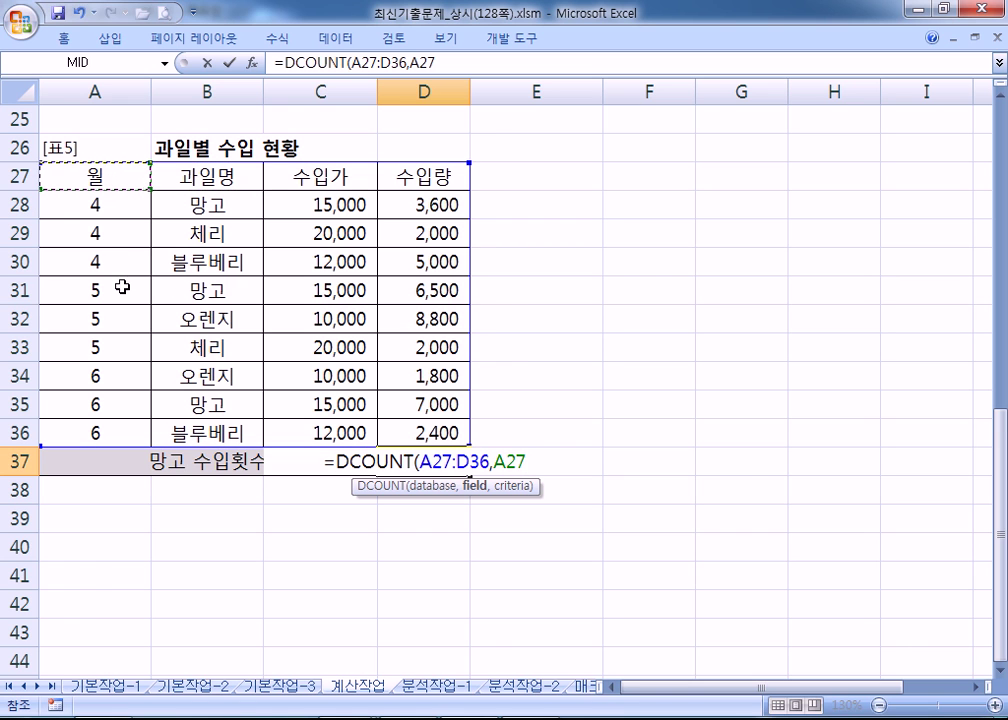
{"action": "left_click", "coordinate": [305, 180]}
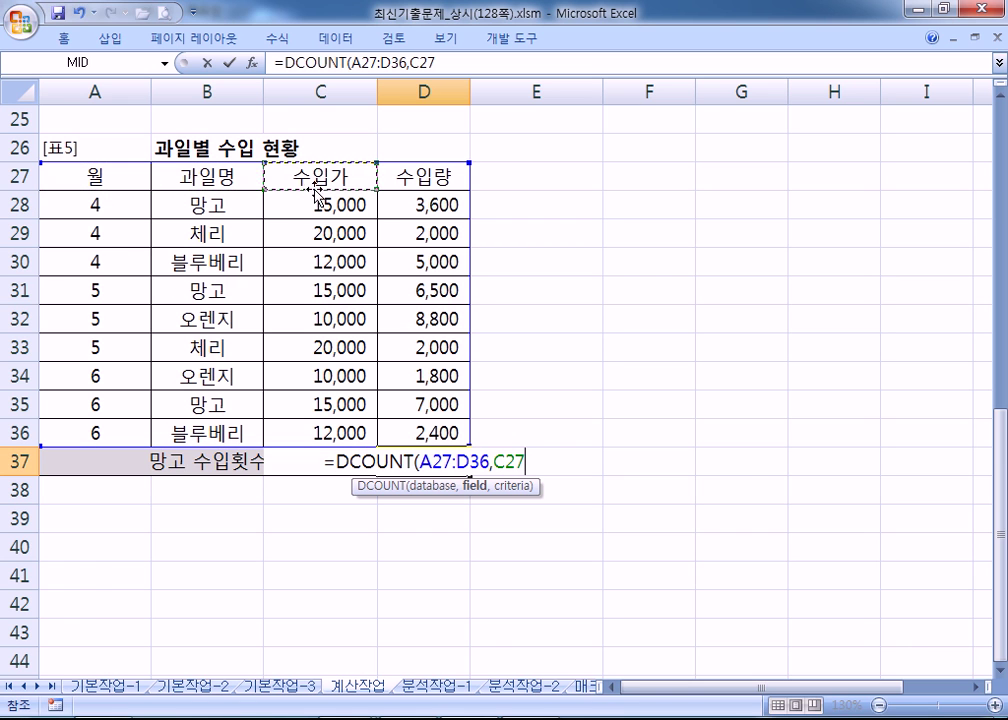
{"action": "left_click", "coordinate": [432, 185]}
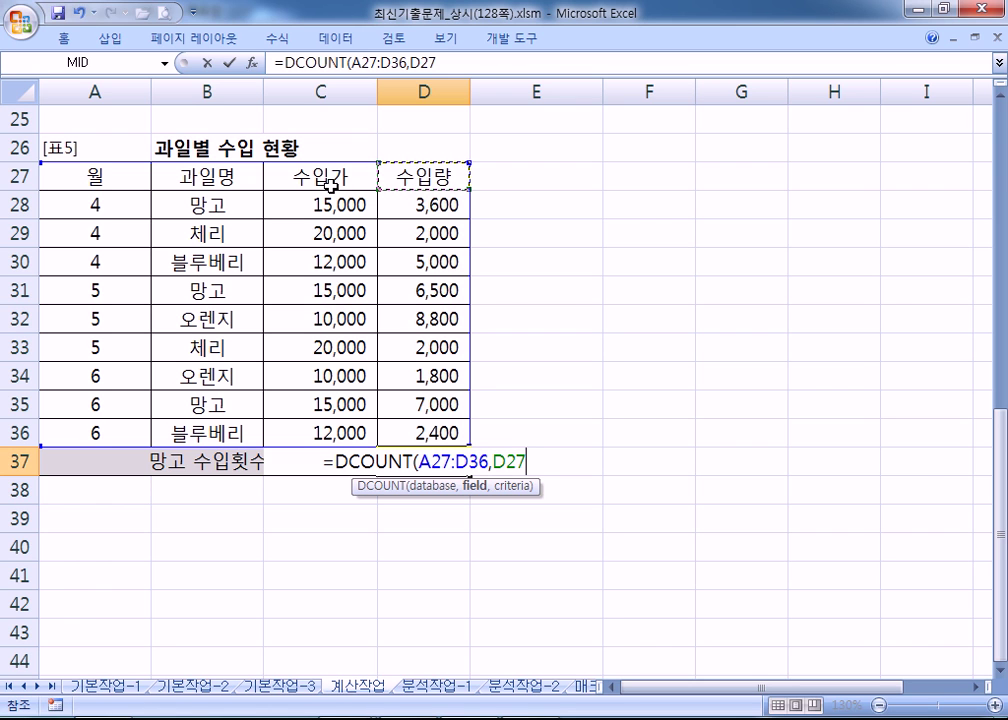
Finish the DCOUNT formula with A27 as the field and B27:B28 as the criteria range
{"action": "left_click", "coordinate": [120, 176]}
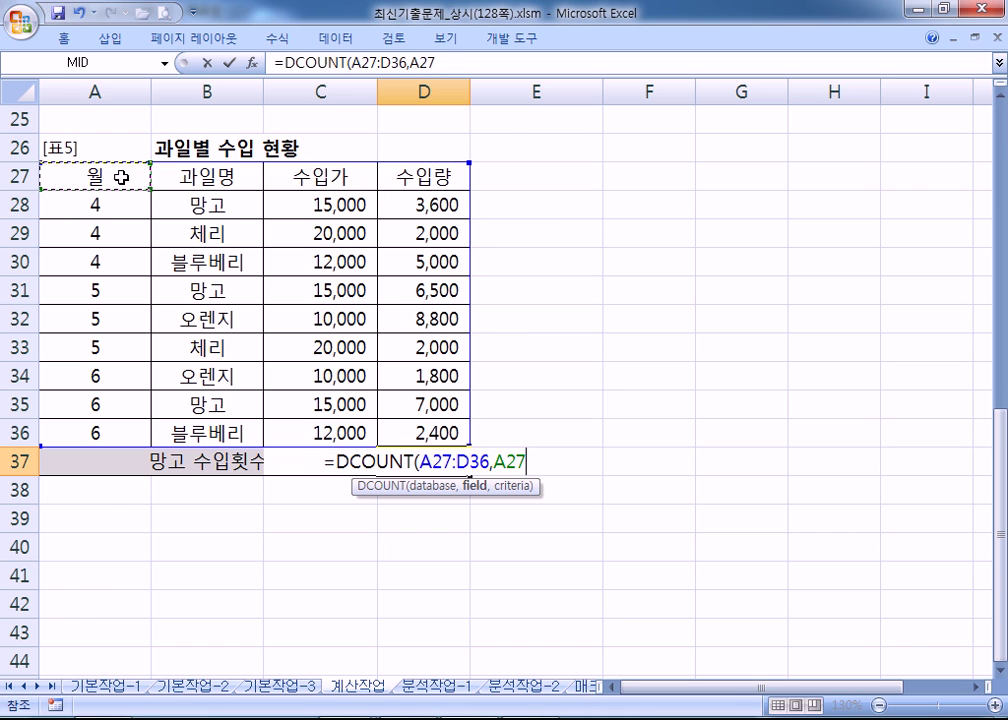
{"action": "type", "text": ","}
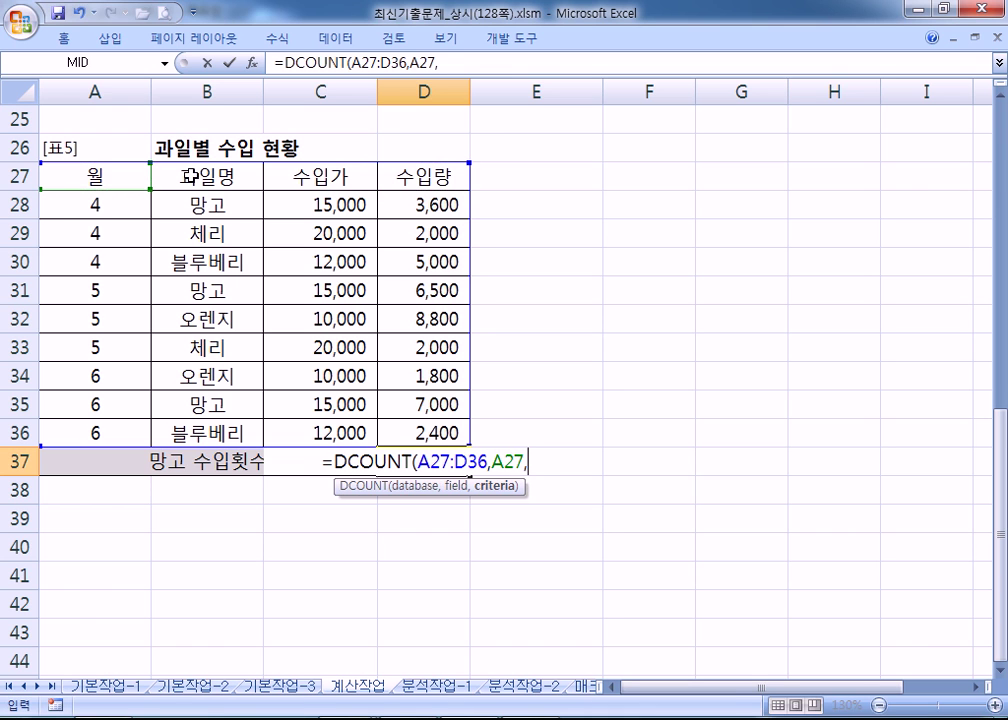
{"action": "left_click", "coordinate": [236, 186]}
{"action": "left_click_drag", "start_coordinate": [236, 186], "coordinate": [231, 207]}
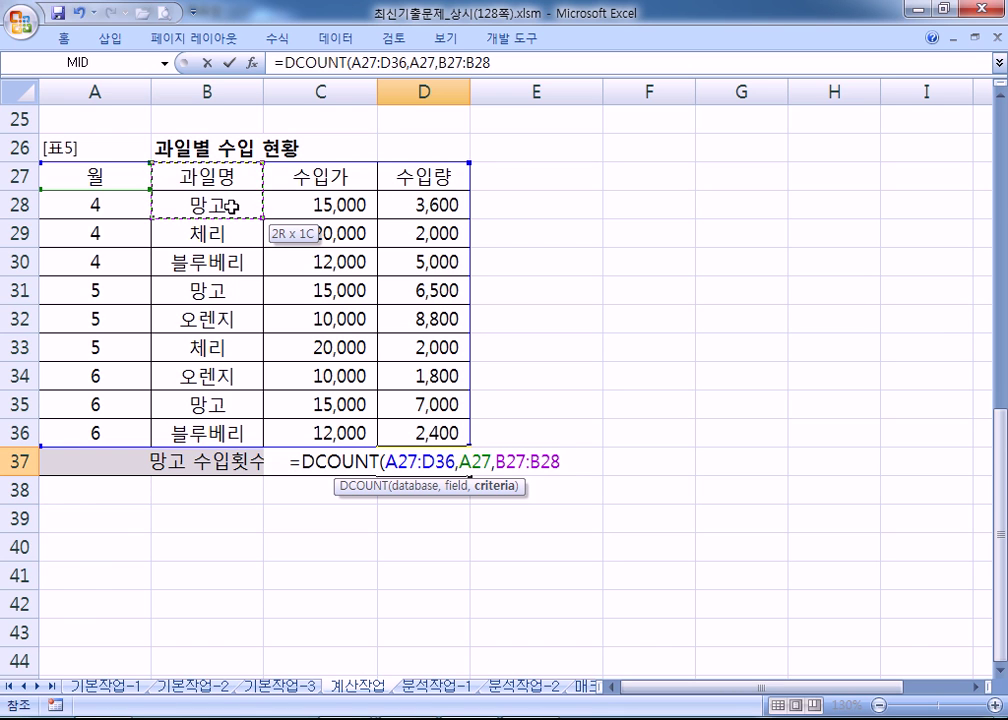
{"action": "key", "text": "Return"}
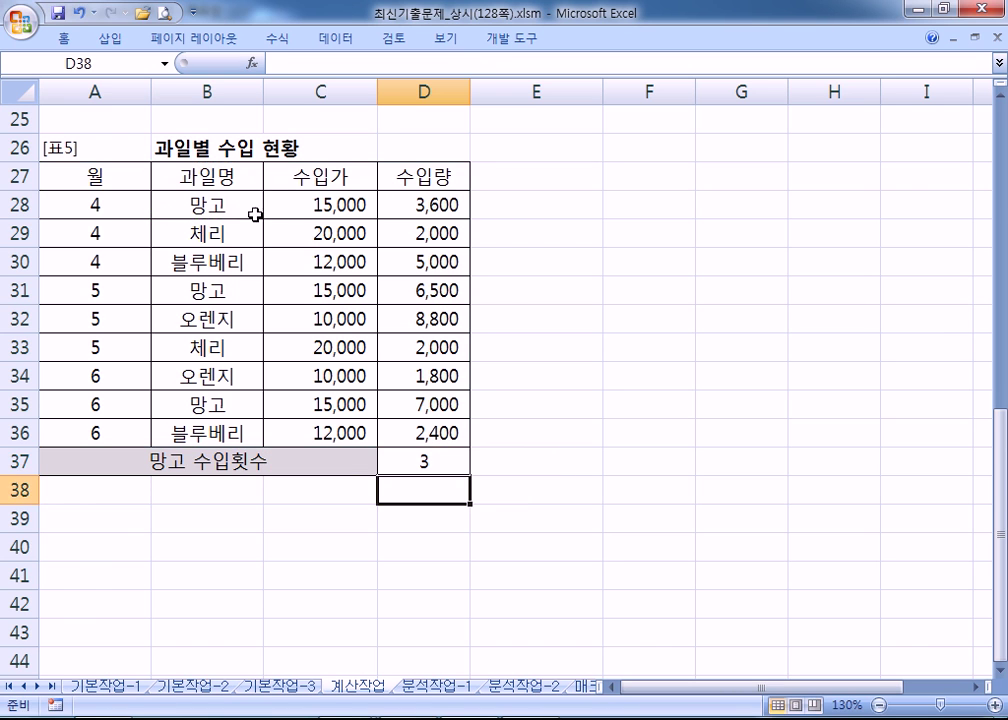
Copy the DCOUNT formula from D37 and paste it into the Notepad notes as answer 5
{"action": "left_click", "coordinate": [455, 458]}
{"action": "triple_click", "coordinate": [534, 63]}
{"action": "key", "text": "ctrl+c"}
{"action": "key", "text": "alt+Tab"}
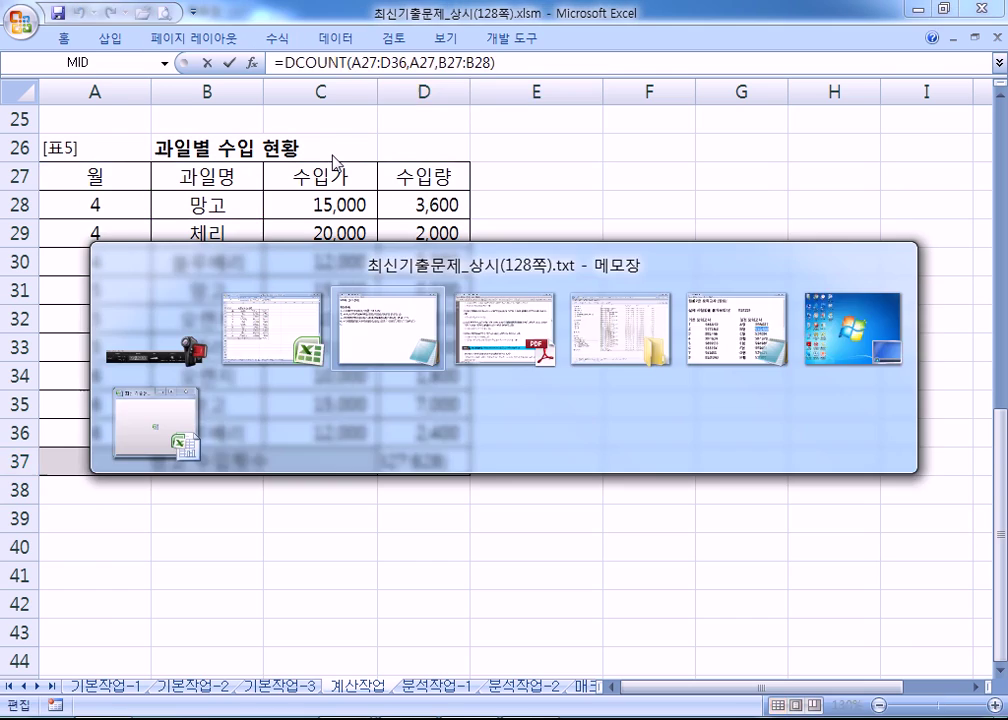
{"action": "key", "text": "ctrl+v"}
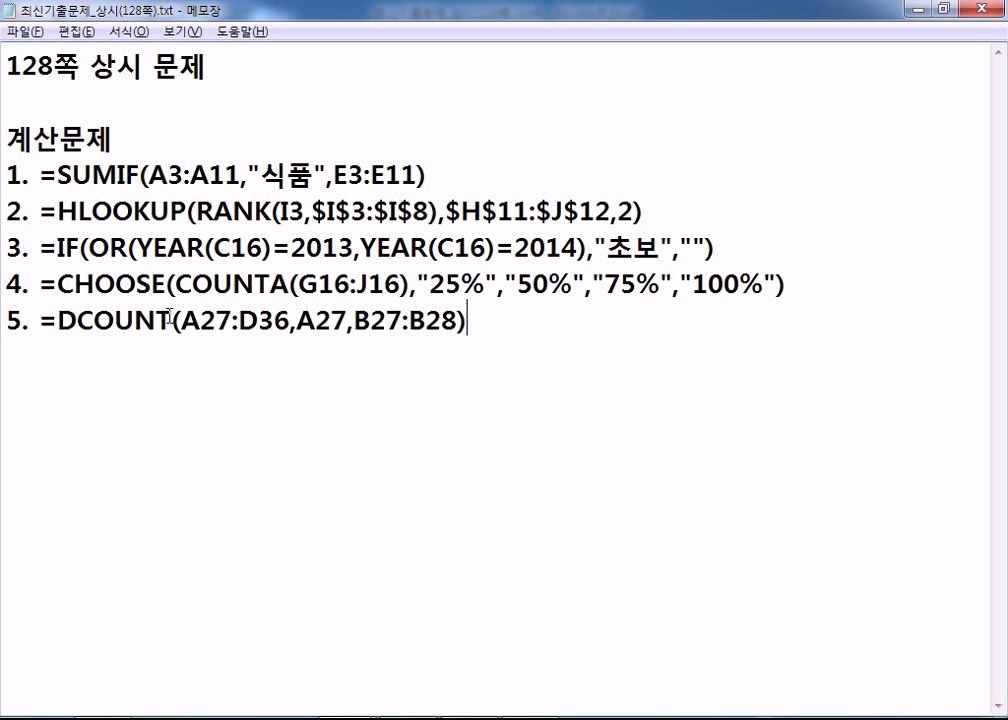
Examine the DCOUNT arguments, highlighting A27 in the notes and reopening the formula of D37 in Excel
{"action": "left_click_drag", "start_coordinate": [297, 320], "coordinate": [347, 320]}
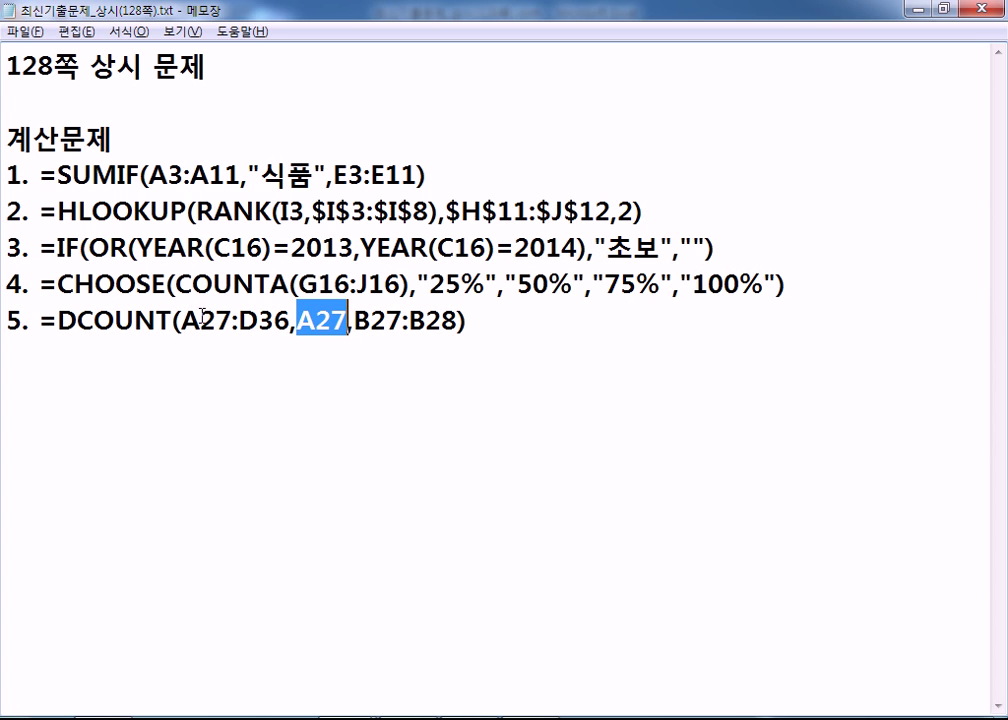
{"action": "key", "text": "alt+Tab"}
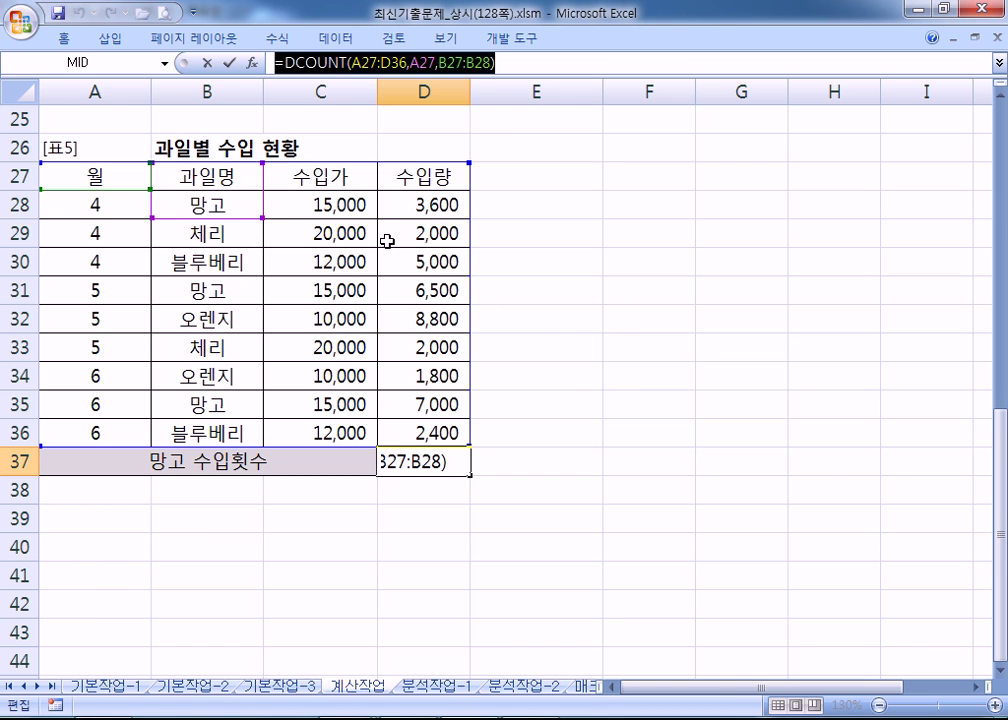
{"action": "left_click", "coordinate": [346, 64]}
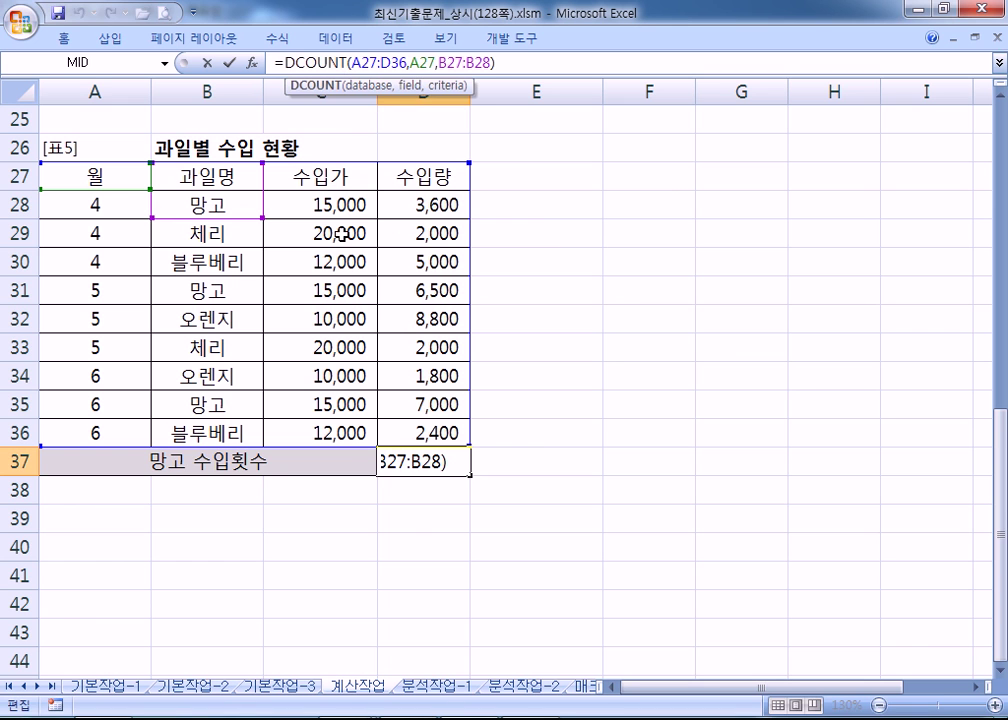
{"action": "key", "text": "ctrl+Return"}
{"action": "double_click", "coordinate": [416, 471]}
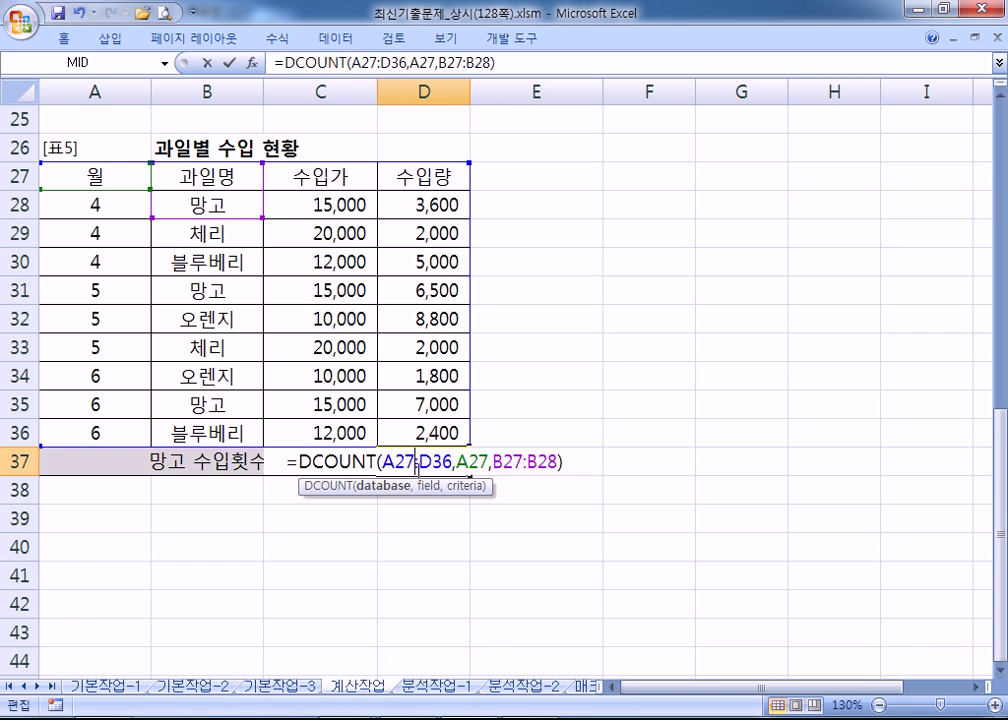
{"action": "left_click", "coordinate": [384, 462]}
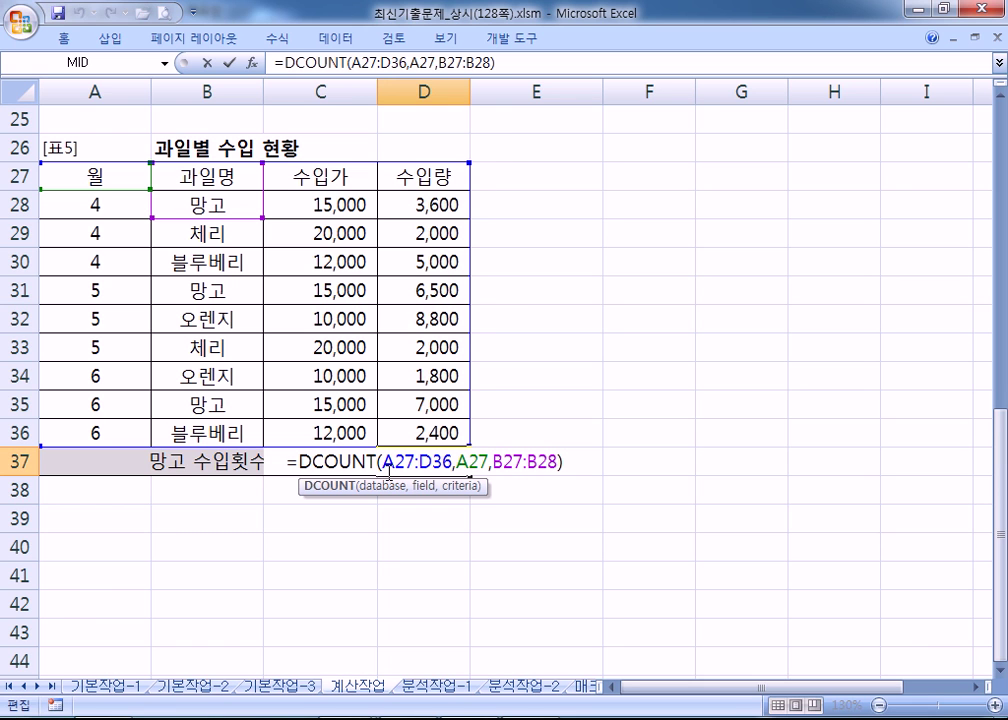
Highlight the fruit-name column and the 망고 rows 28, 31 and 35 to check what DCOUNT counts
{"action": "left_click", "coordinate": [213, 181]}
{"action": "left_click_drag", "start_coordinate": [213, 181], "coordinate": [210, 396]}
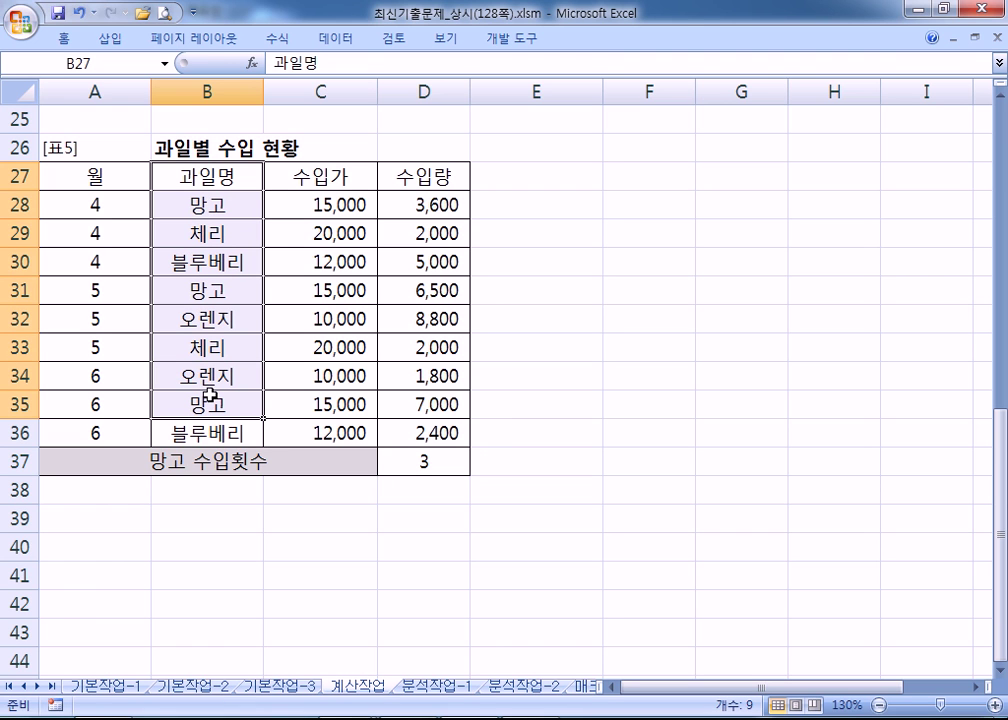
{"action": "left_click", "coordinate": [211, 205]}
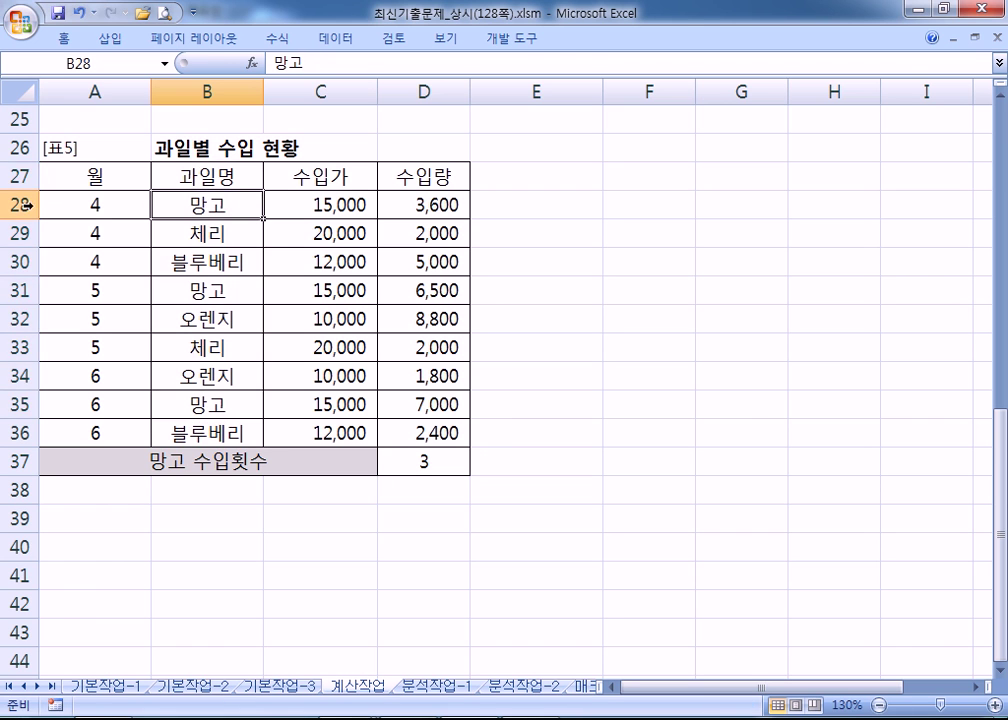
{"action": "left_click", "coordinate": [28, 205]}
{"action": "left_click", "coordinate": [30, 290], "text": "ctrl"}
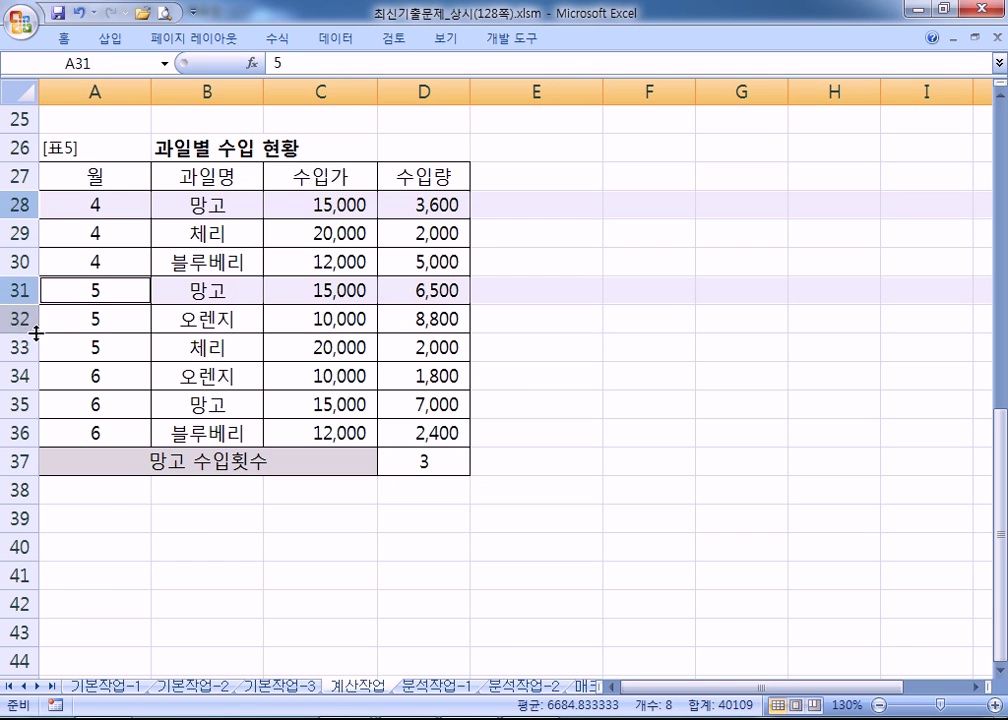
{"action": "left_click", "coordinate": [28, 404], "text": "ctrl"}
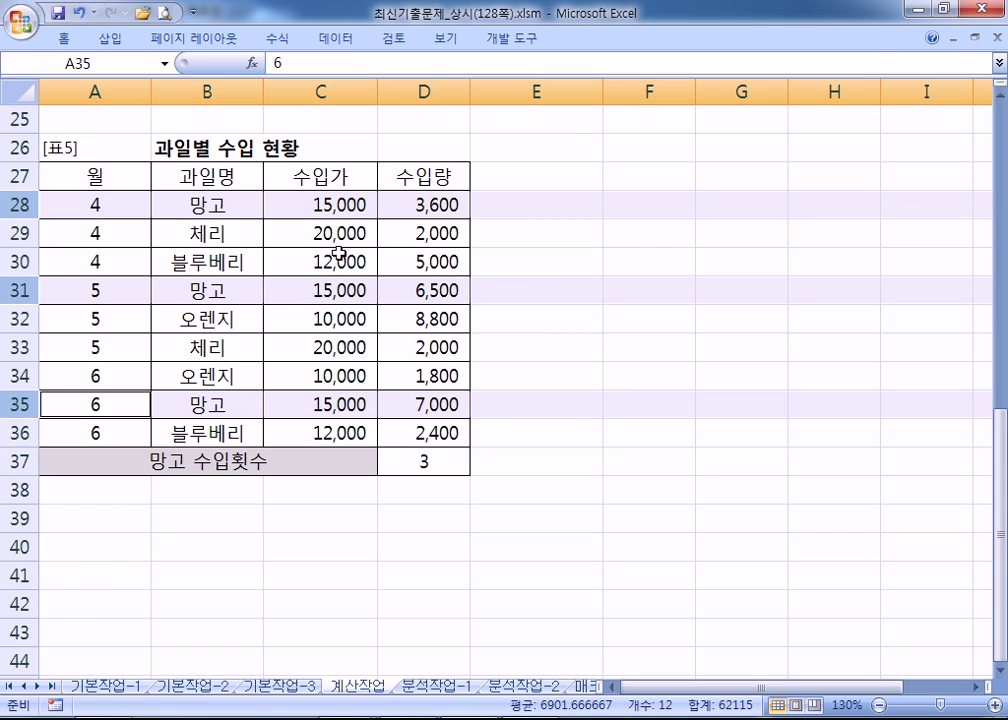
Read the 문제 3 분석작업 instructions in Adobe Reader and return to Excel, clearing the row selection
{"action": "key", "text": "alt+Tab"}
{"action": "left_click", "coordinate": [428, 378]}
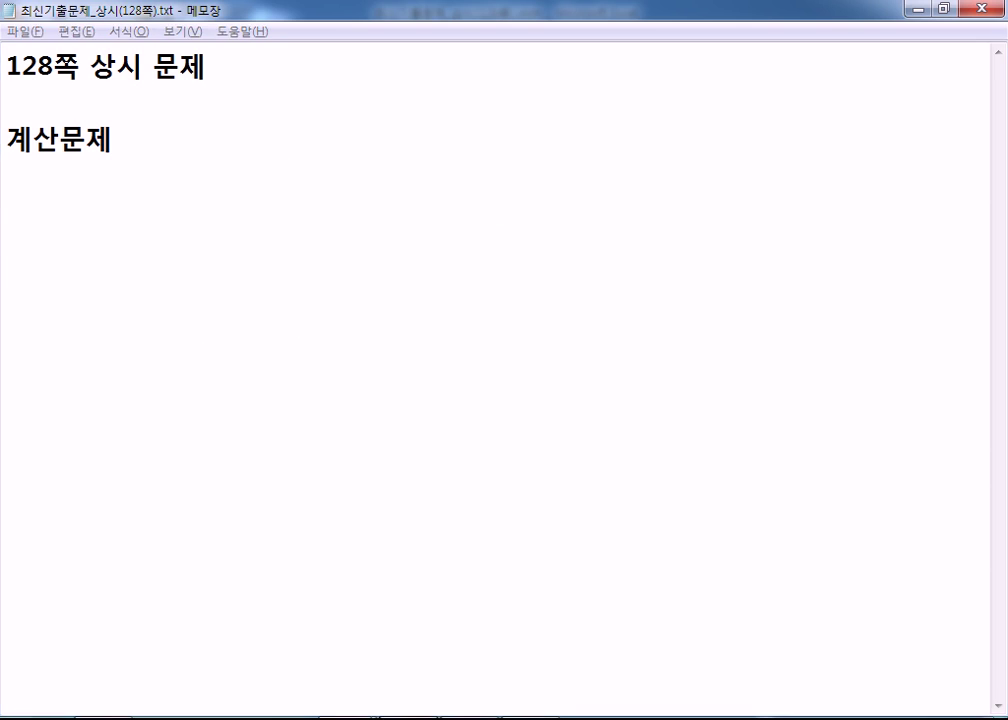
{"action": "key", "text": "alt+Tab"}
{"action": "scroll", "coordinate": [356, 569], "scroll_direction": "down", "scroll_amount": 5}
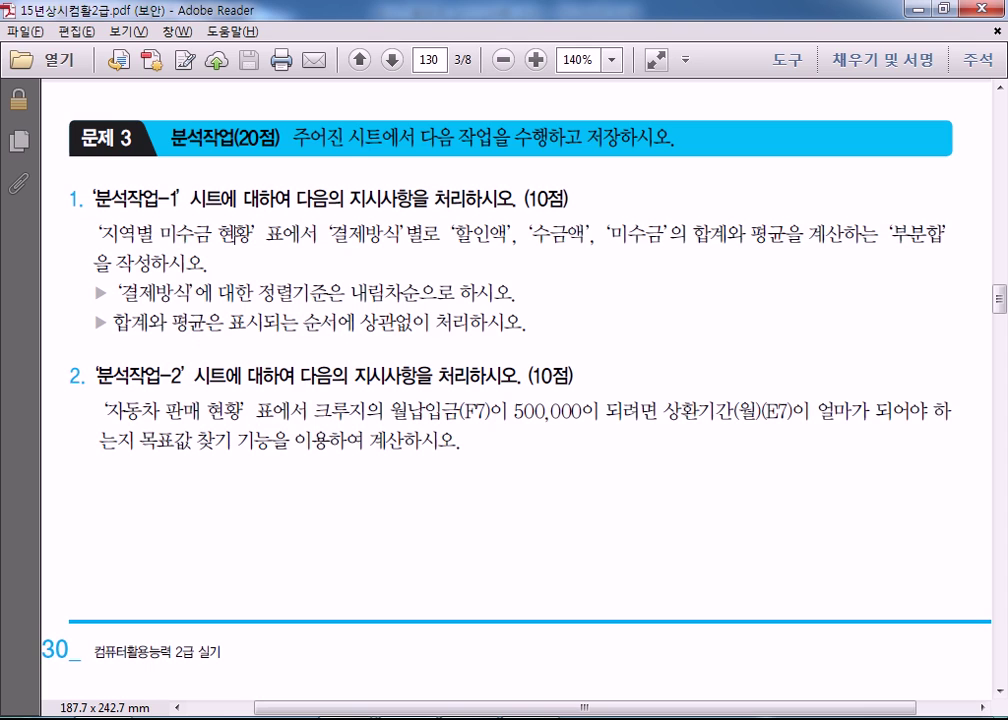
{"action": "key", "text": "alt+Tab"}
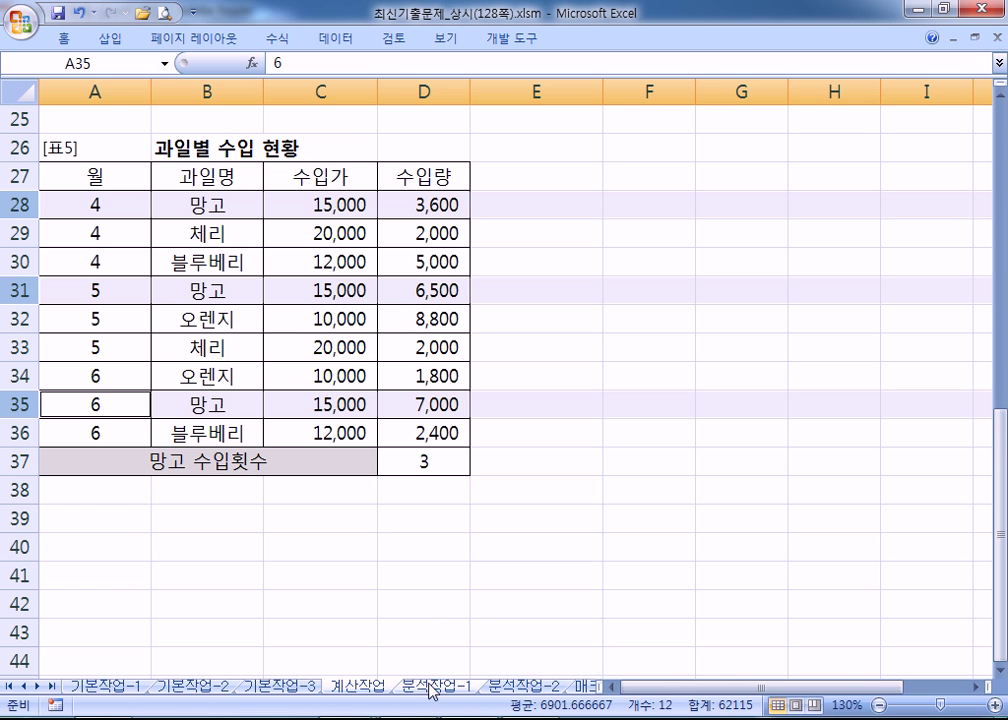
{"action": "left_click", "coordinate": [330, 546]}
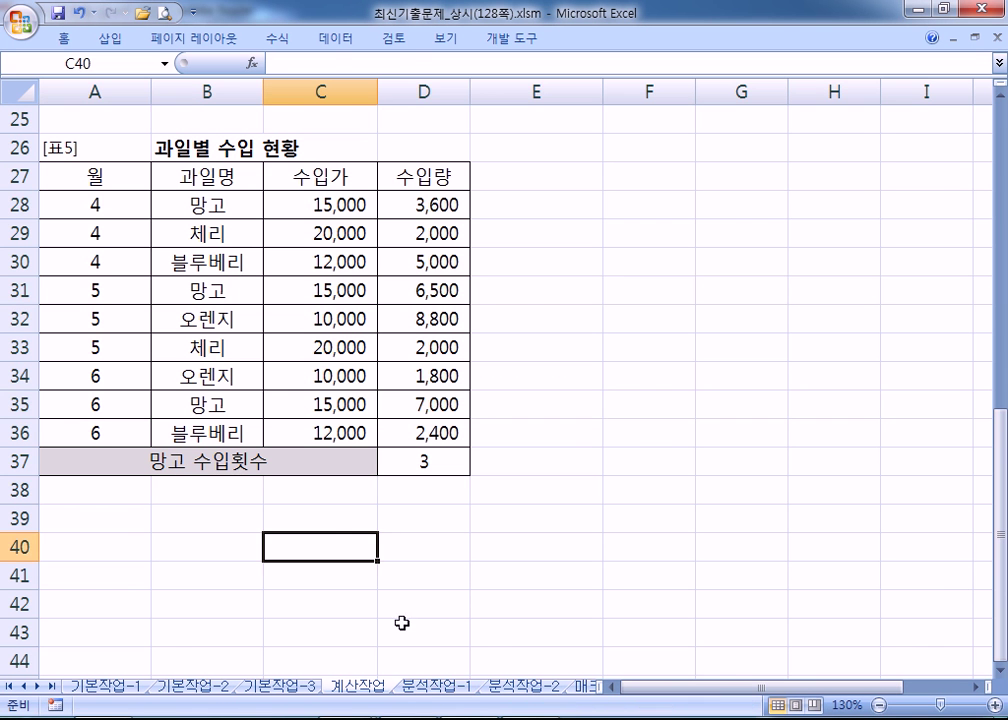
Open the 분석작업-1 sheet and highlight the region names in A4:A15, ending on cell A4
{"action": "left_click", "coordinate": [435, 687]}
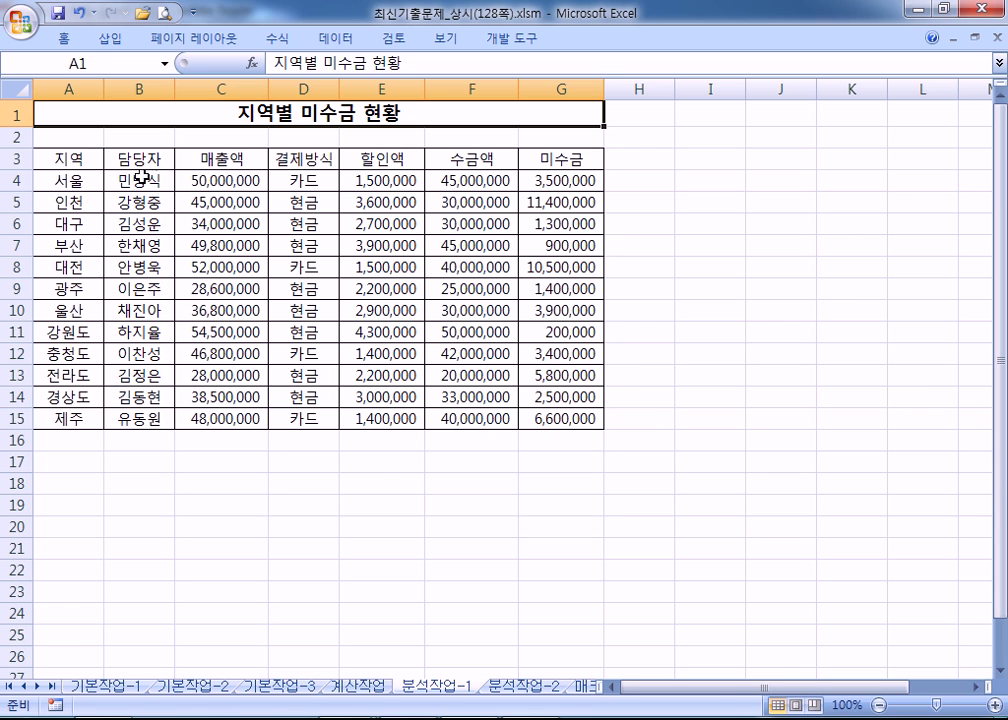
{"action": "left_click_drag", "start_coordinate": [72, 180], "coordinate": [90, 407]}
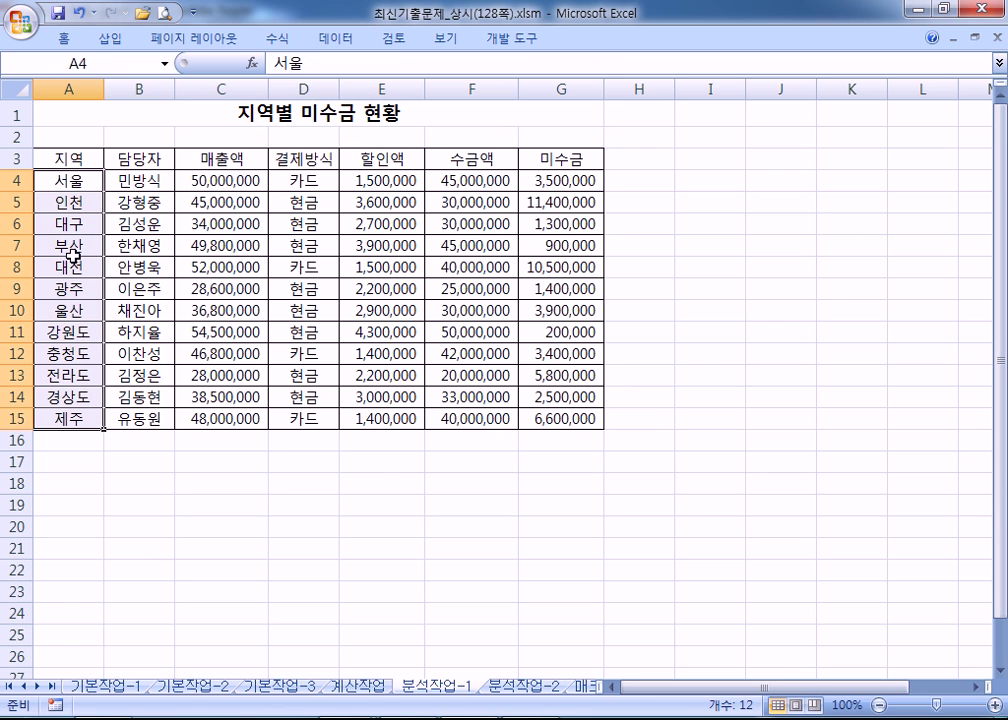
{"action": "left_click", "coordinate": [89, 185]}
Read the sort condition for 결제방식 in Adobe Reader, highlighting its key words, and return to Excel
{"action": "key", "text": "alt+Tab"}
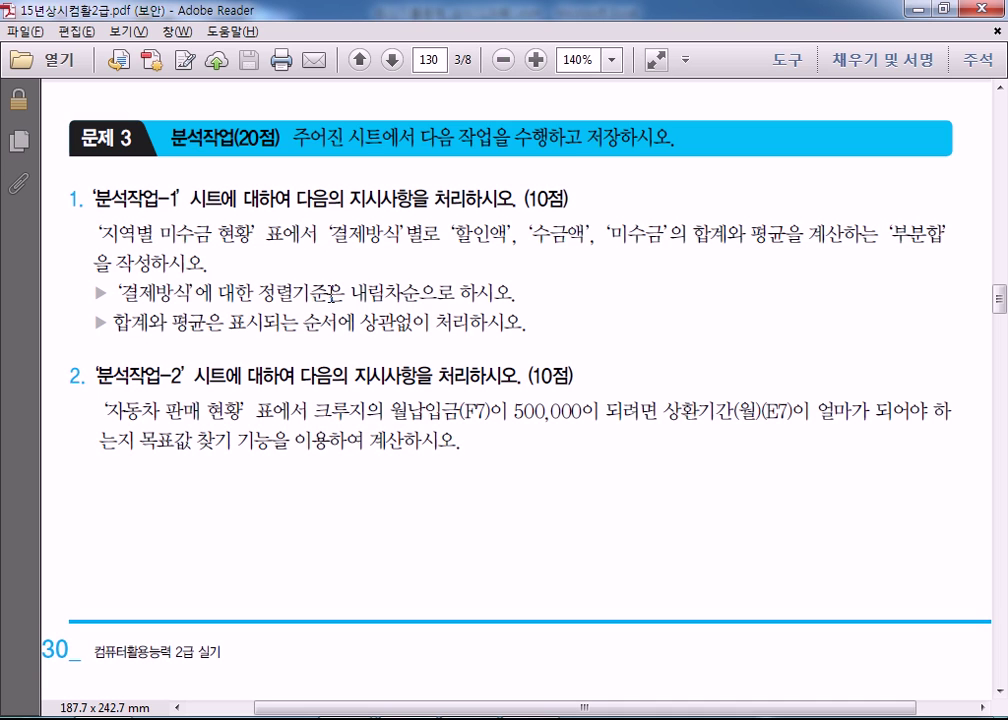
{"action": "left_click_drag", "start_coordinate": [258, 292], "coordinate": [456, 293]}
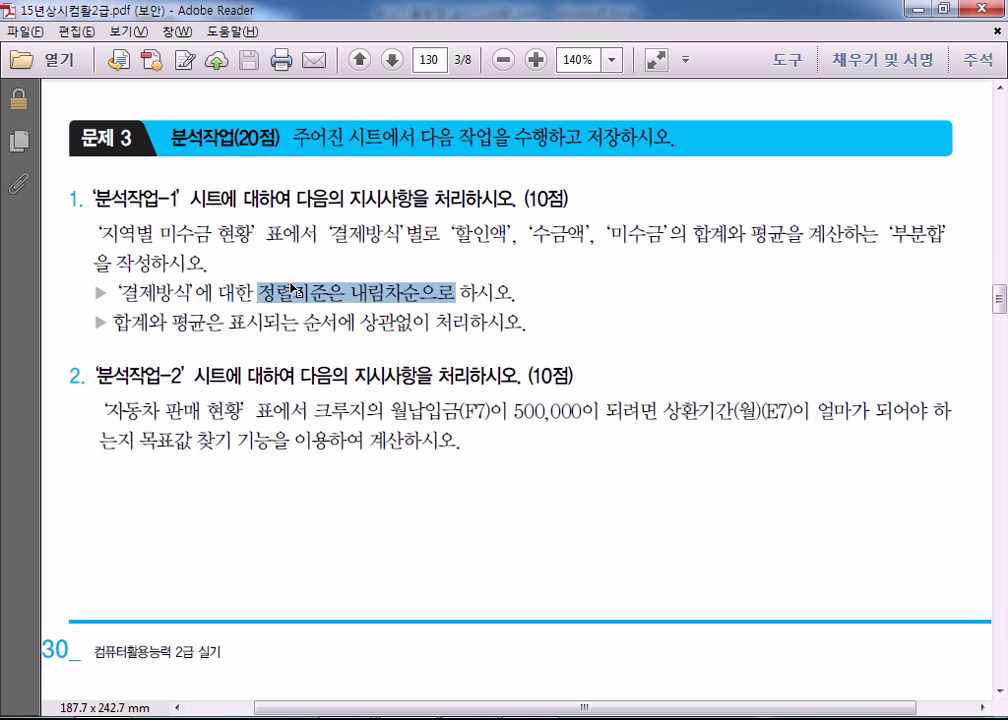
{"action": "left_click_drag", "start_coordinate": [104, 293], "coordinate": [218, 293]}
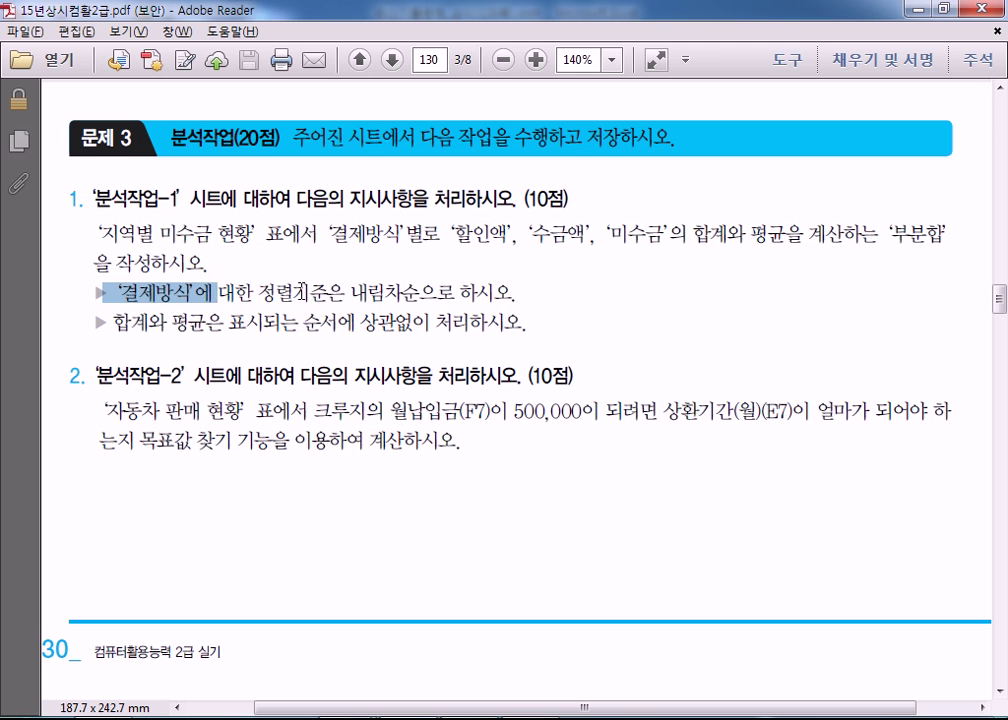
{"action": "left_click_drag", "start_coordinate": [302, 293], "coordinate": [309, 297]}
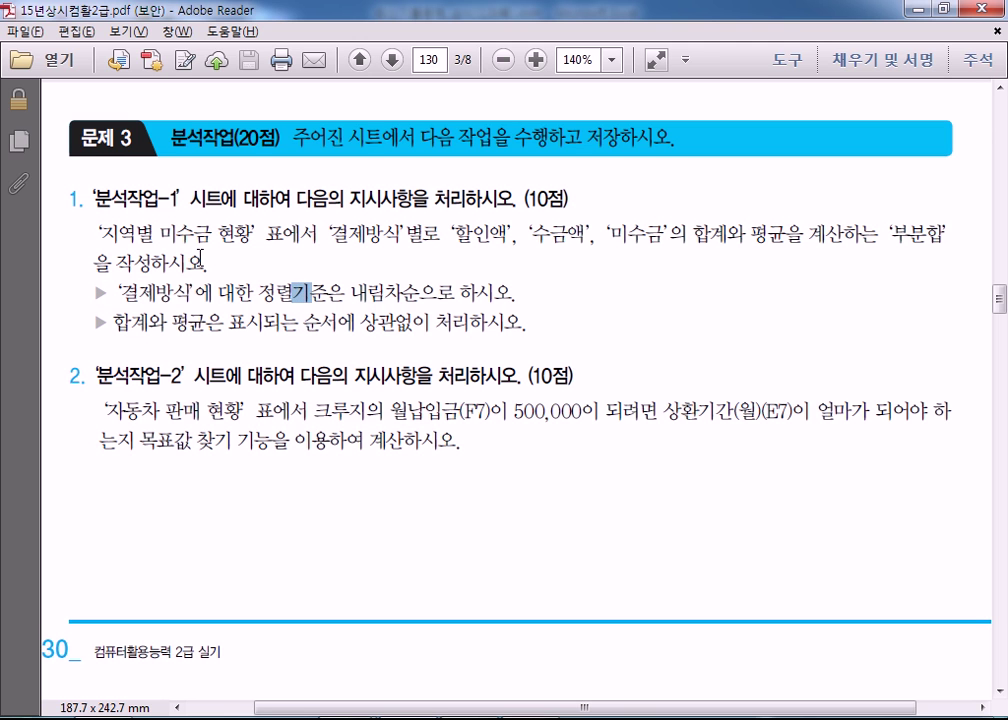
{"action": "left_click_drag", "start_coordinate": [112, 293], "coordinate": [174, 293]}
{"action": "key", "text": "alt+Tab"}
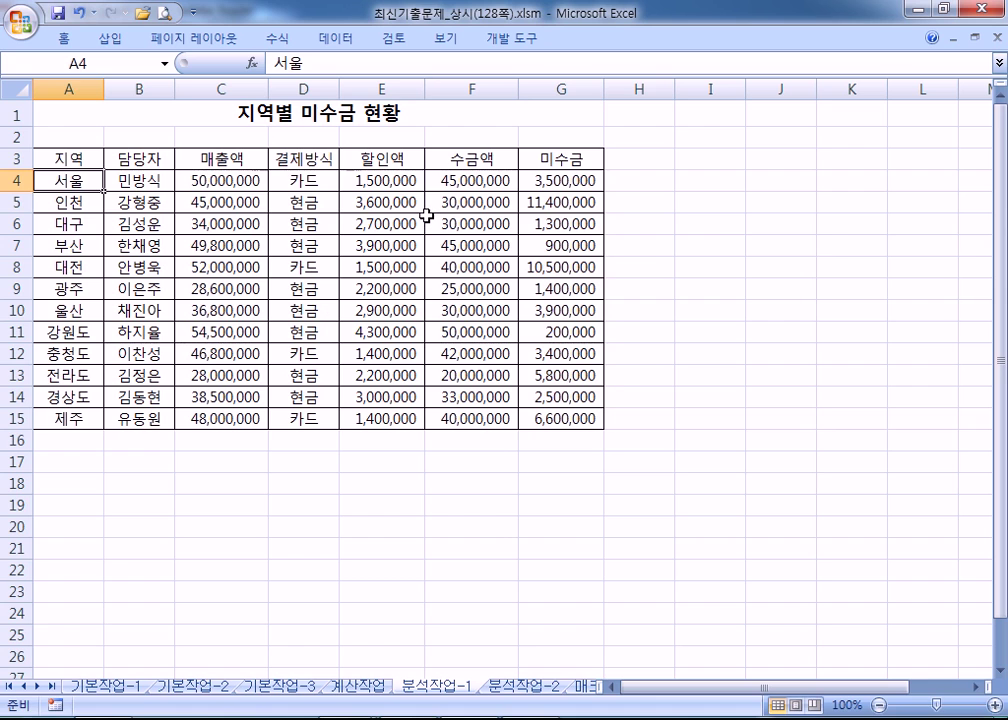
Sort the 지역별 미수금 현황 table by 결제방식 in descending order and recheck the instructions
{"action": "left_click", "coordinate": [300, 181]}
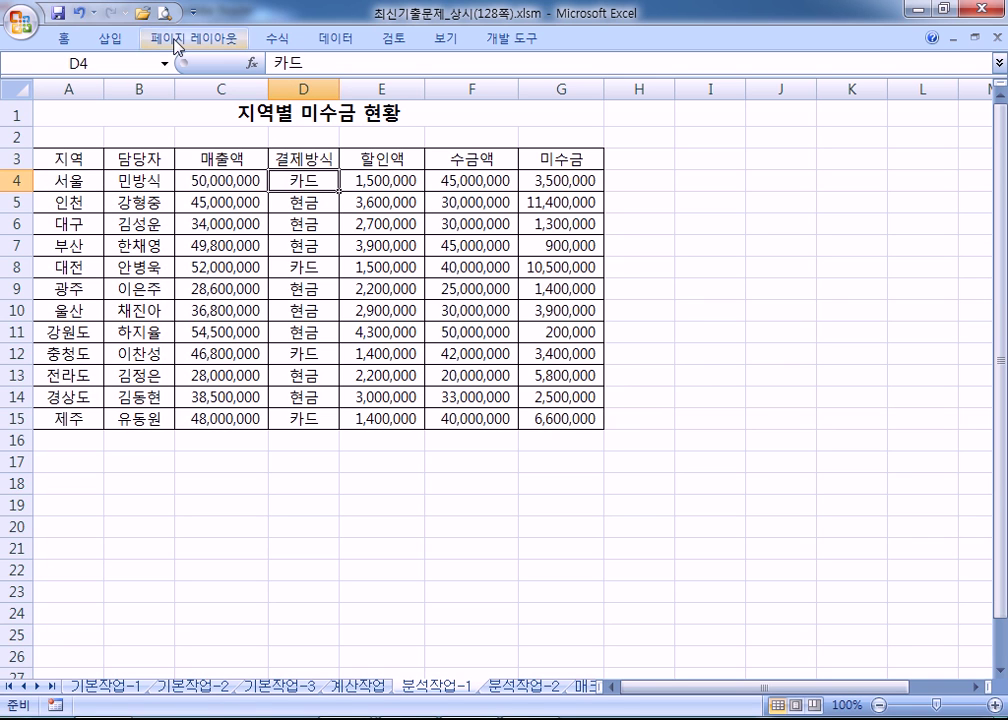
{"action": "left_click", "coordinate": [335, 38]}
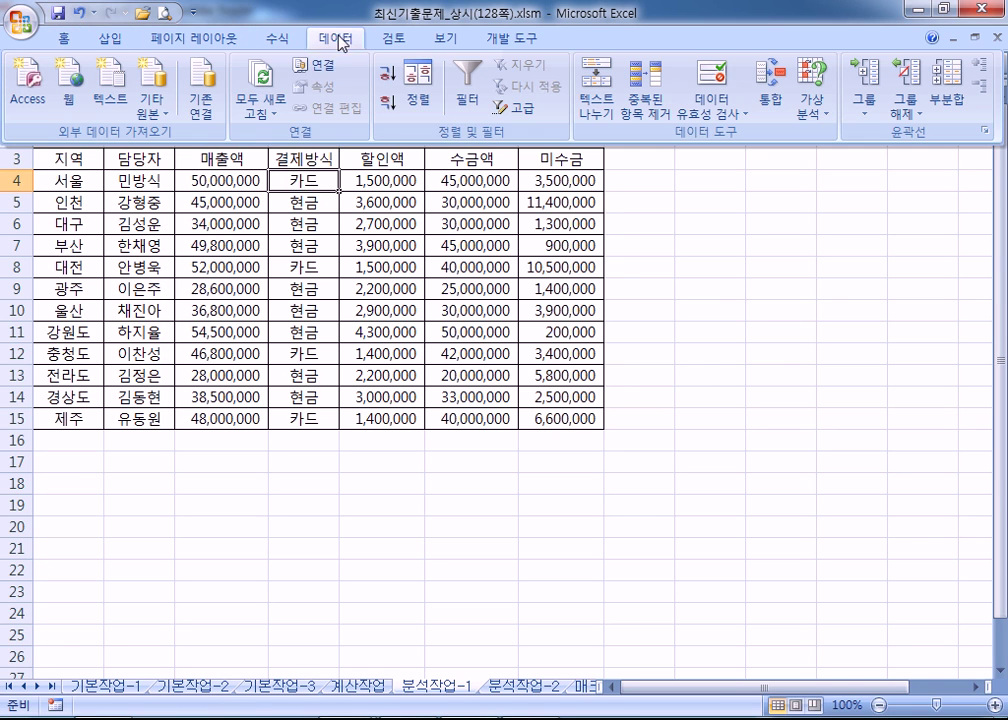
{"action": "left_click", "coordinate": [390, 103]}
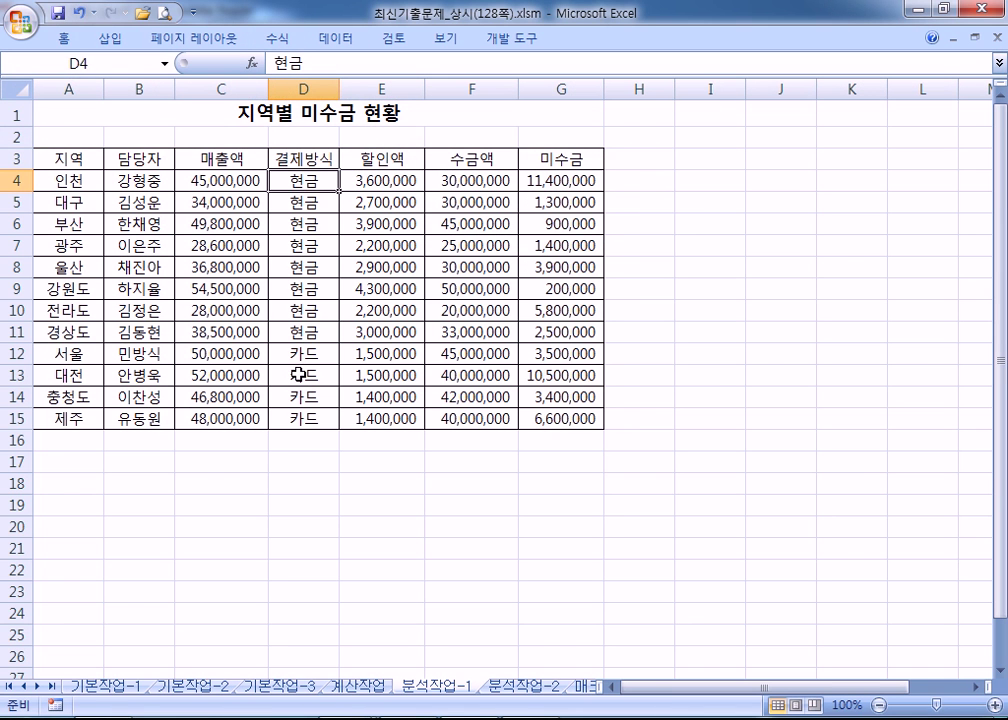
{"action": "key", "text": "alt+Tab"}
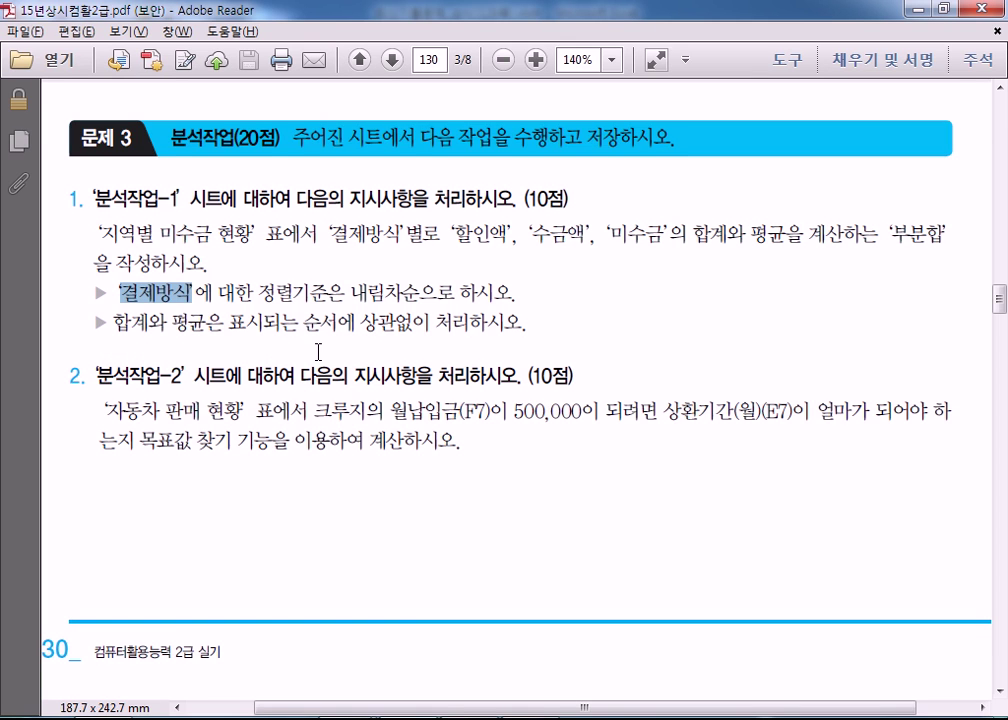
{"action": "key", "text": "alt+Tab"}
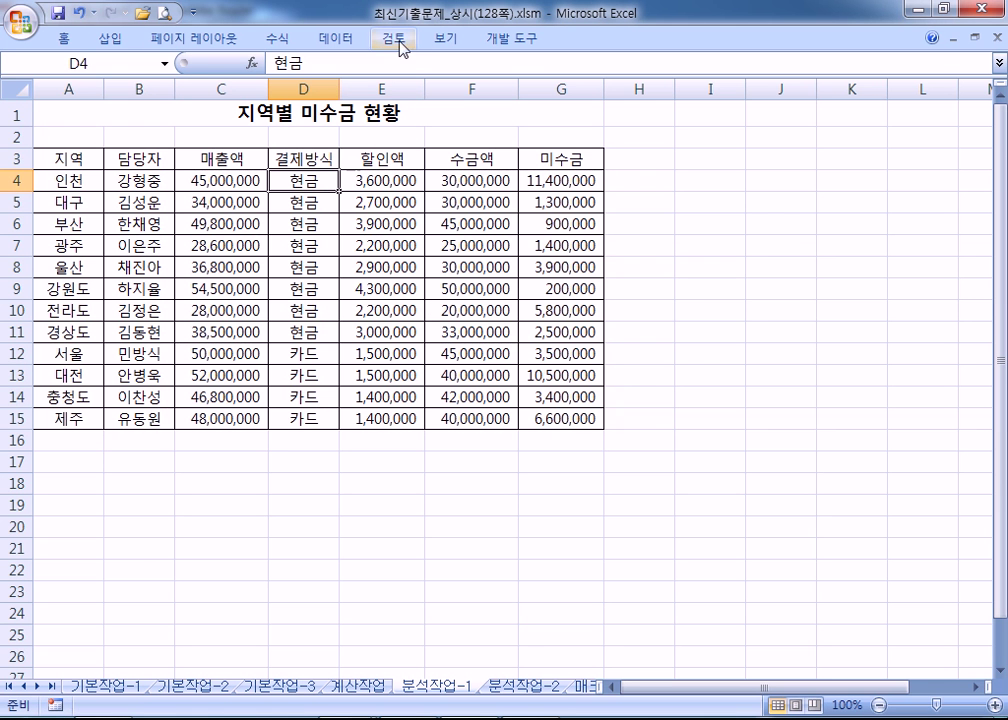
Add subtotals to the table grouped by 결제방식, using 합계 on 할인액, 수금액 and 미수금 as the instructions require
{"action": "left_click", "coordinate": [333, 40]}
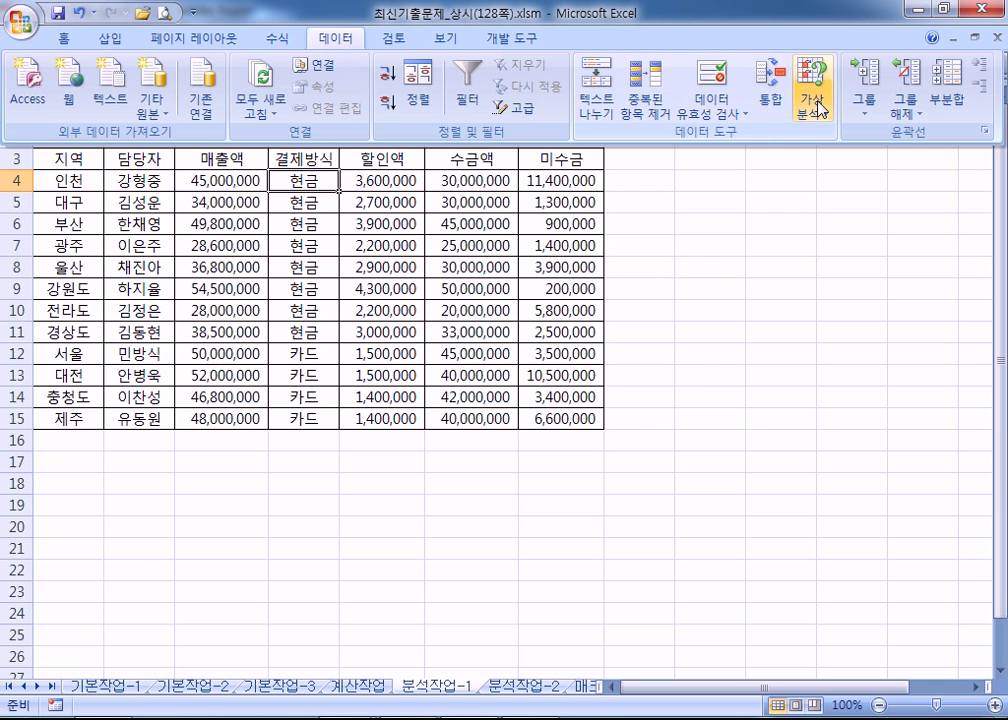
{"action": "left_click", "coordinate": [952, 101]}
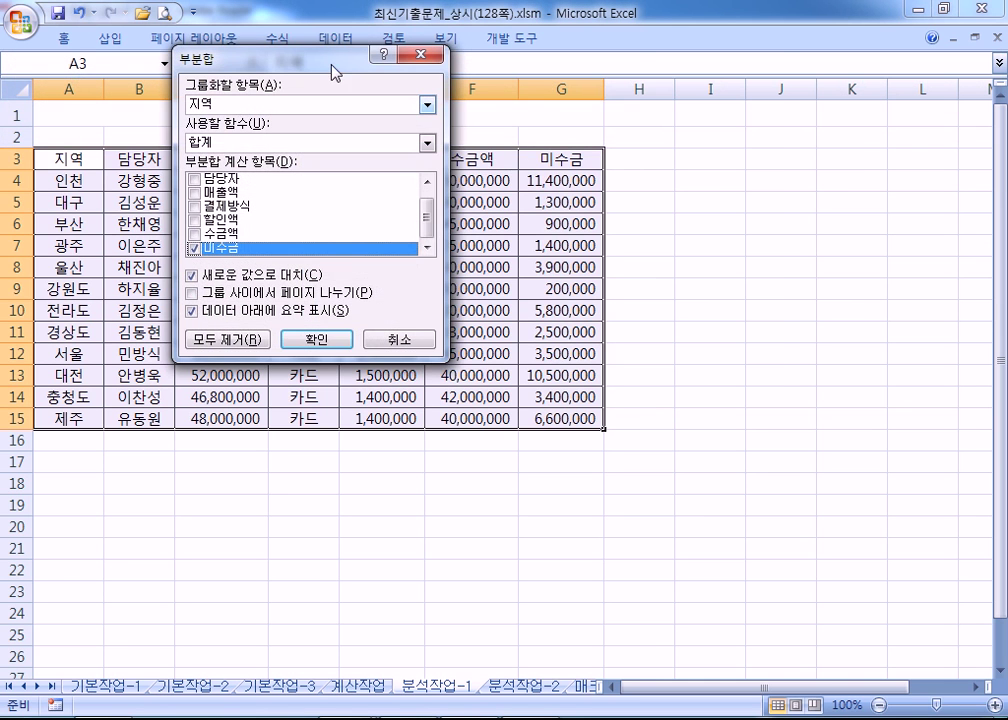
{"action": "left_click_drag", "start_coordinate": [332, 71], "coordinate": [645, 71]}
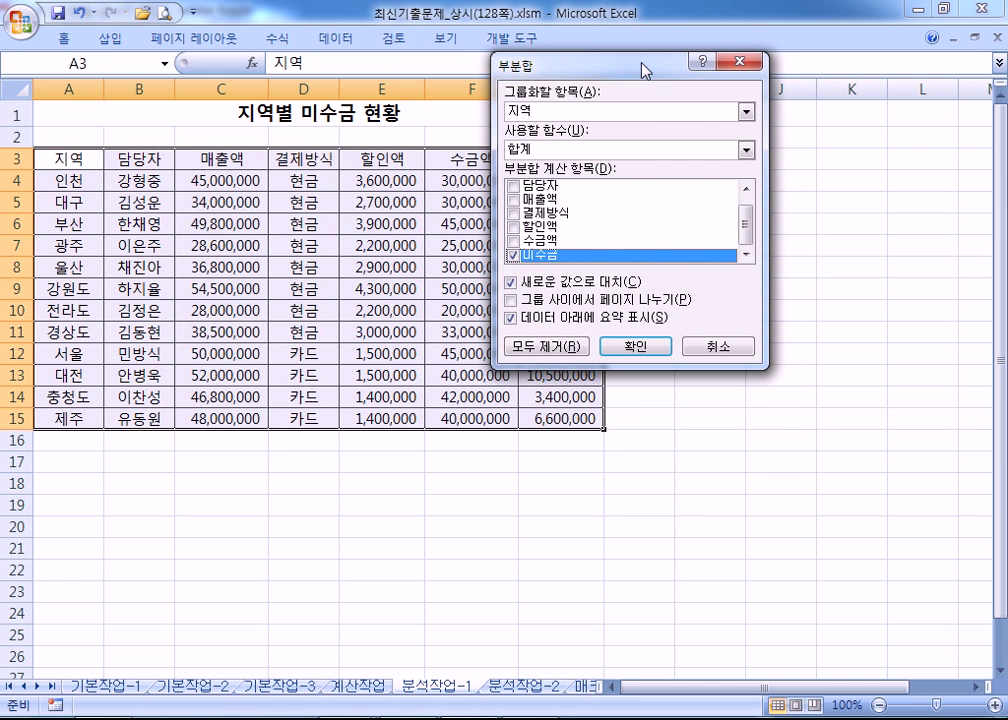
{"action": "left_click", "coordinate": [541, 118]}
{"action": "left_click", "coordinate": [548, 164]}
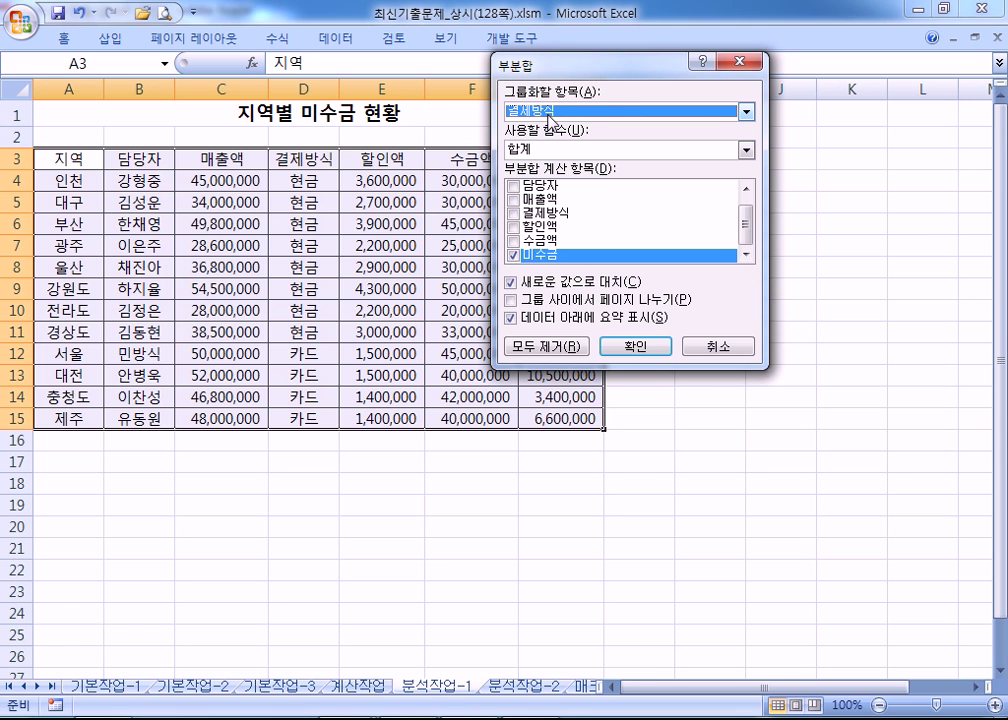
{"action": "key", "text": "alt+Tab"}
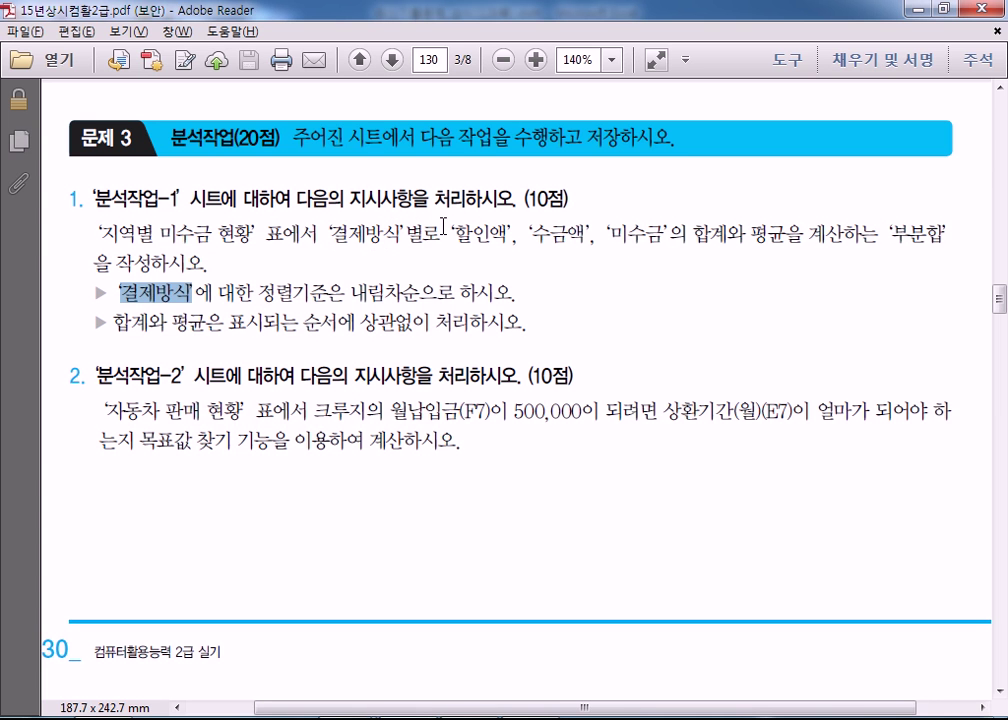
{"action": "left_click_drag", "start_coordinate": [453, 234], "coordinate": [490, 236]}
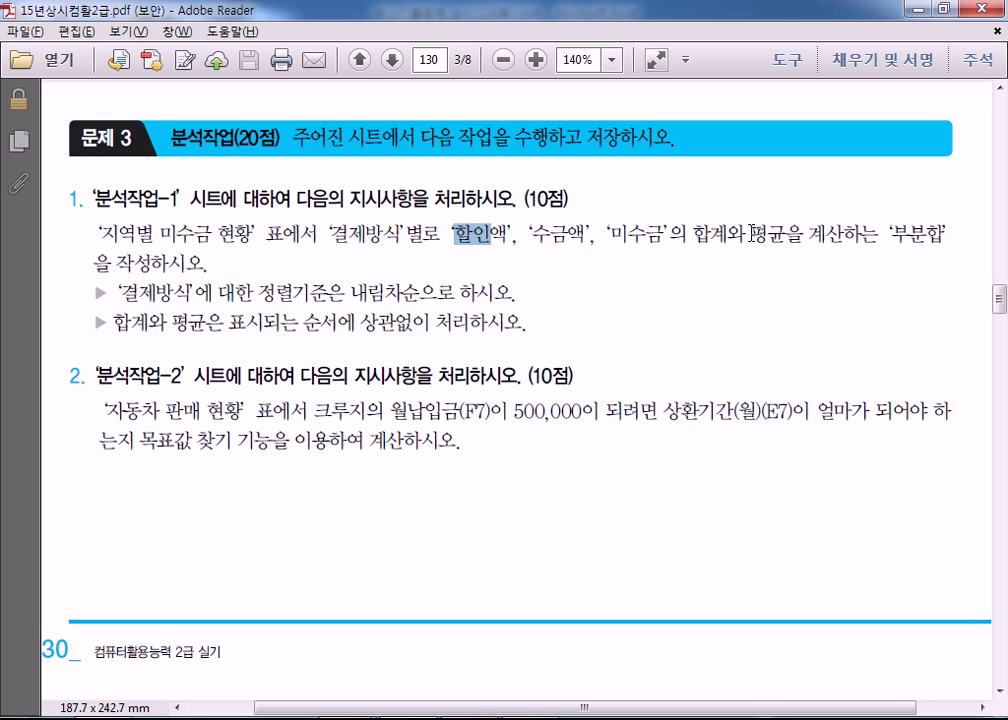
{"action": "key", "text": "alt+Tab"}
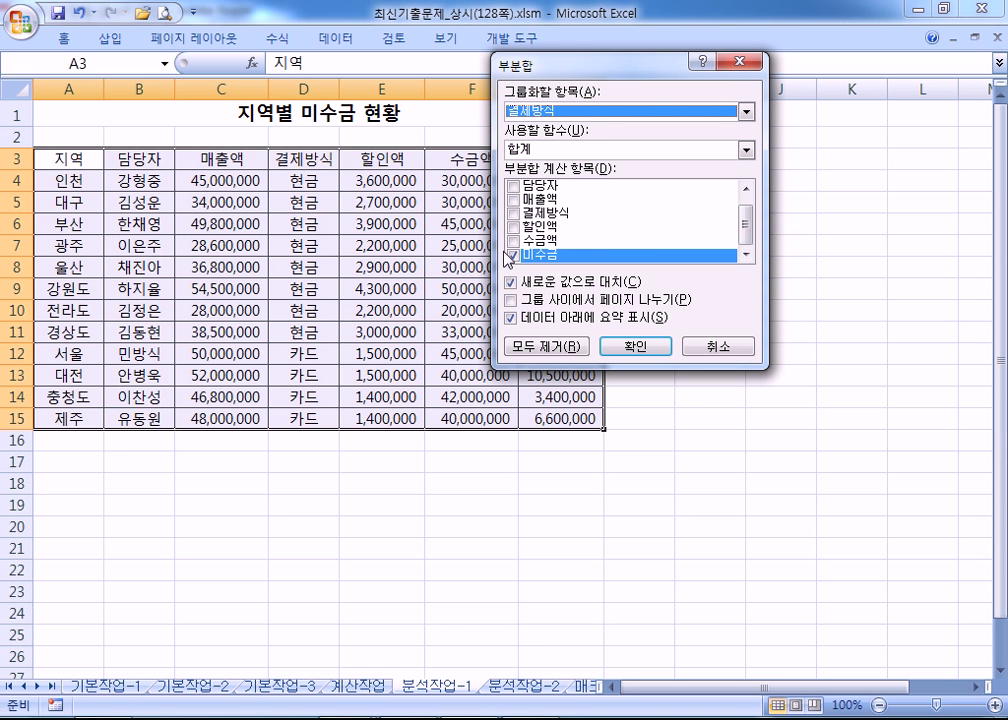
{"action": "left_click", "coordinate": [513, 228]}
{"action": "left_click", "coordinate": [513, 241]}
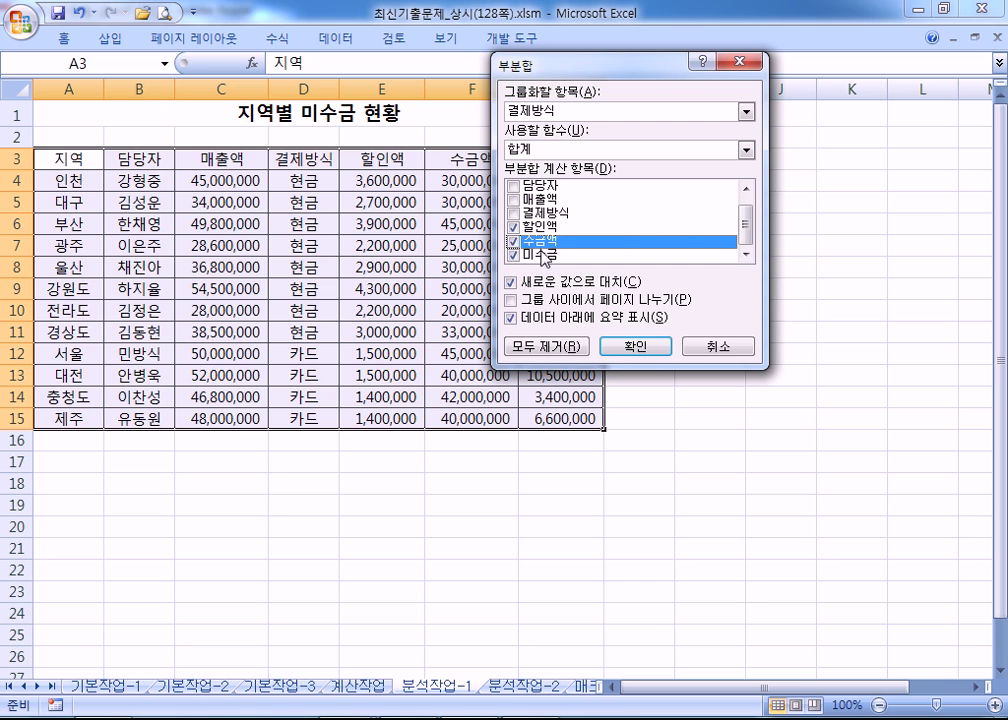
{"action": "left_click", "coordinate": [625, 346]}
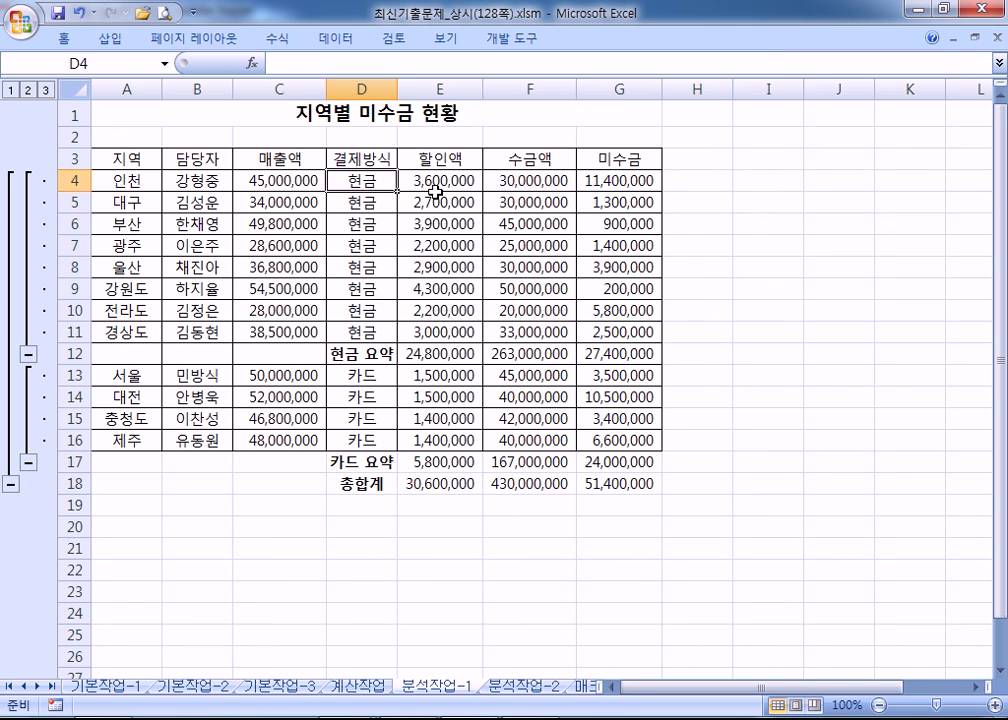
Add a second subtotal by 결제방식 using 평균 on the same three columns, with 새로운 값으로 대치 turned off
{"action": "left_click", "coordinate": [351, 42]}
{"action": "left_click", "coordinate": [948, 85]}
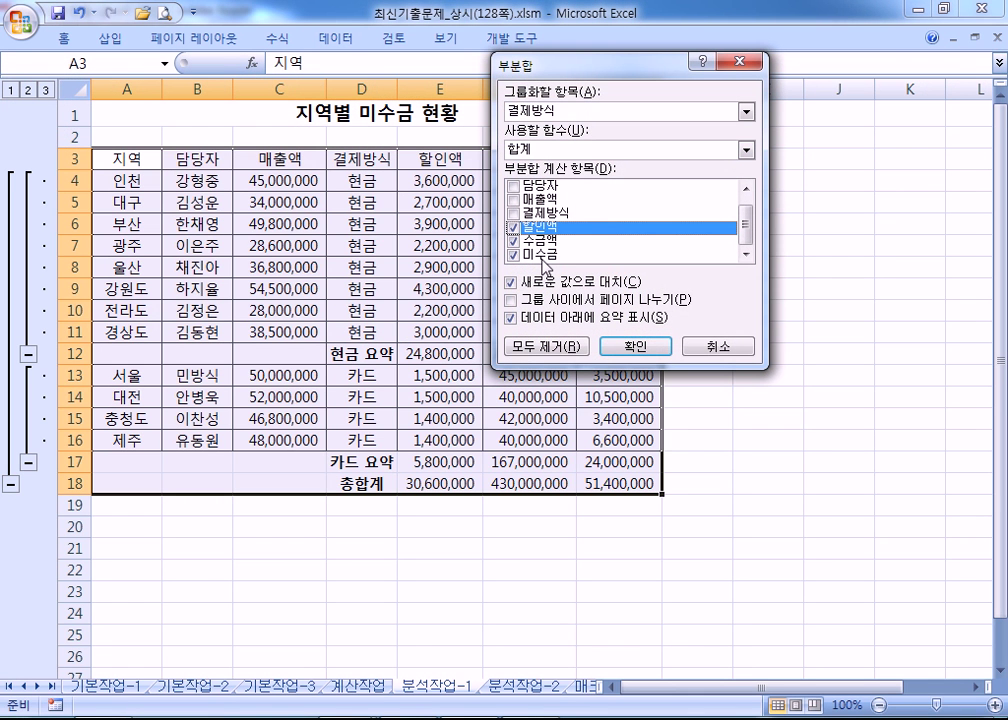
{"action": "left_click", "coordinate": [560, 149]}
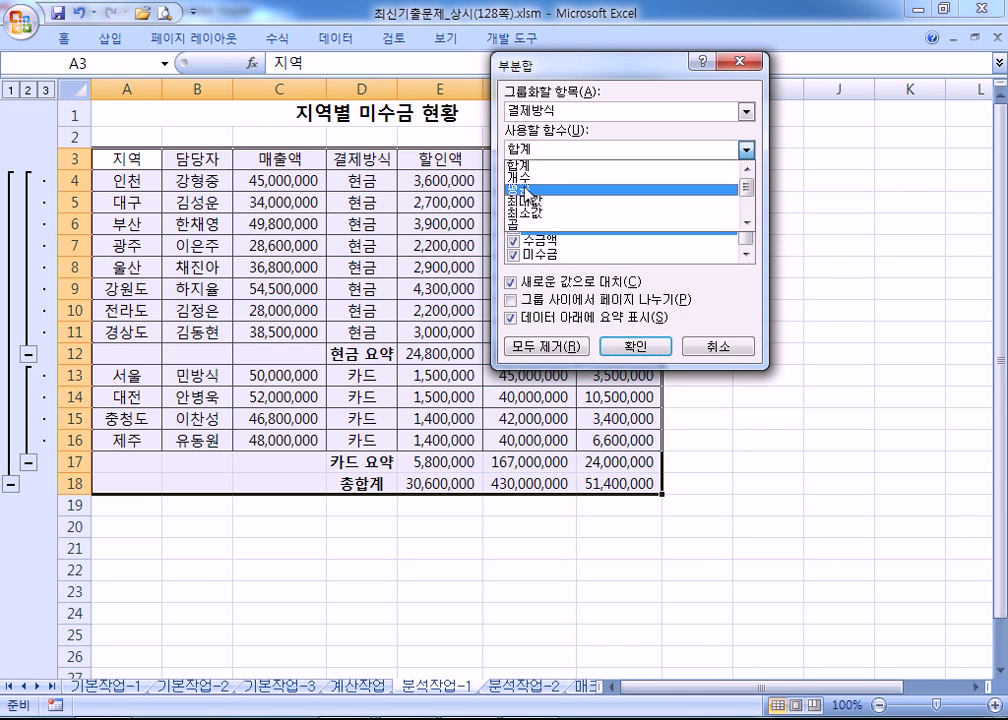
{"action": "left_click", "coordinate": [530, 197]}
{"action": "key", "text": "alt+Tab"}
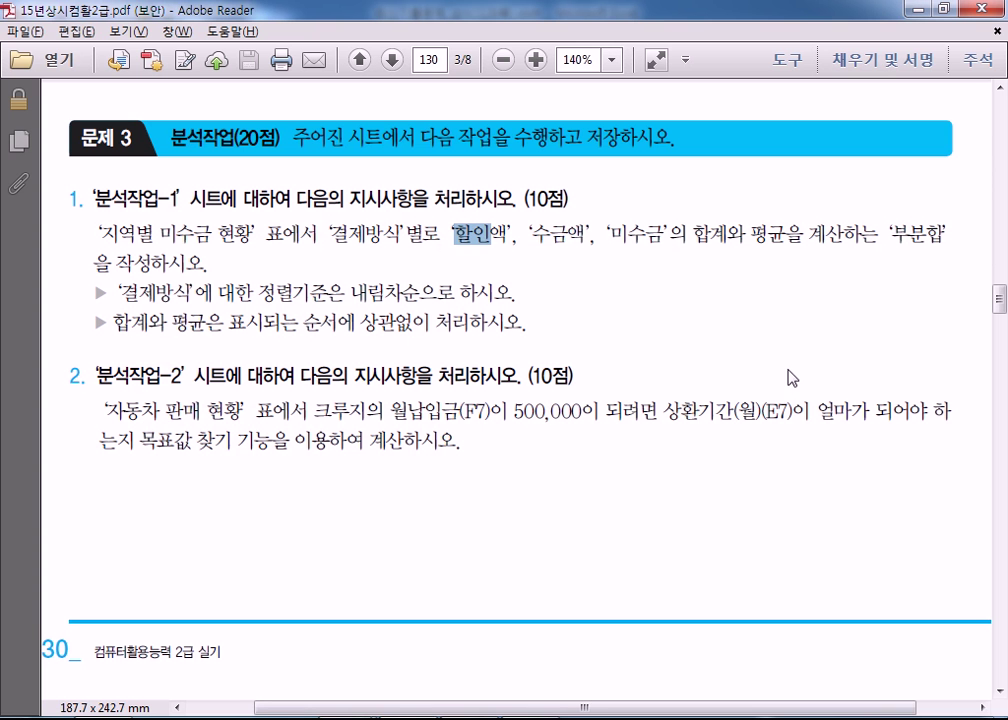
{"action": "left_click_drag", "start_coordinate": [727, 234], "coordinate": [810, 234]}
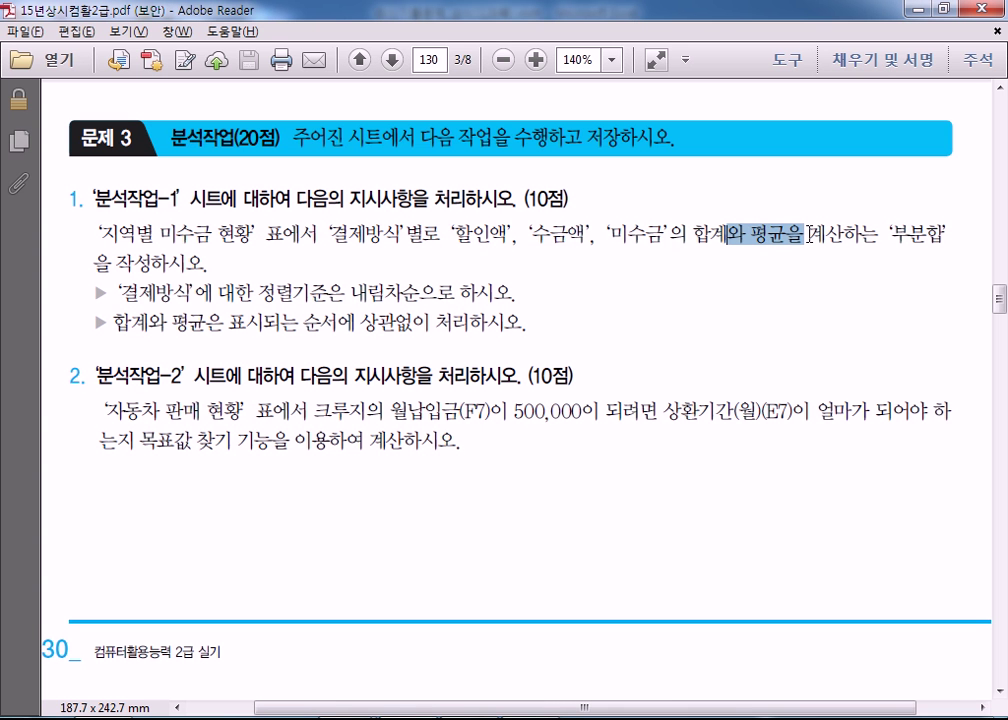
{"action": "key", "text": "alt+Tab"}
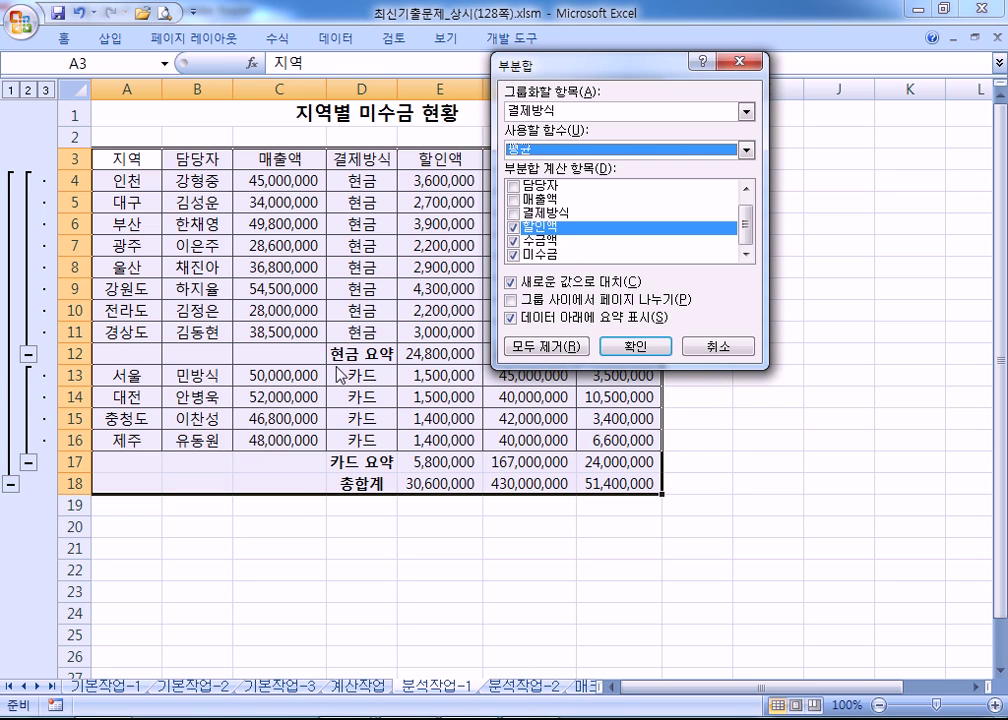
{"action": "left_click", "coordinate": [510, 284]}
{"action": "left_click", "coordinate": [521, 288]}
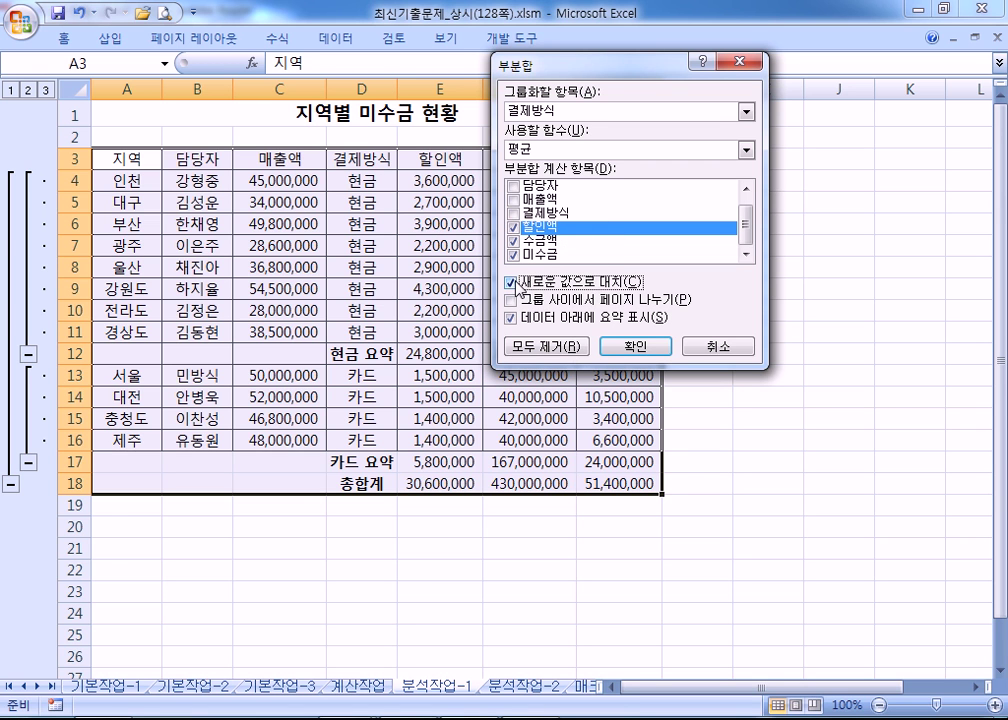
{"action": "left_click", "coordinate": [511, 282]}
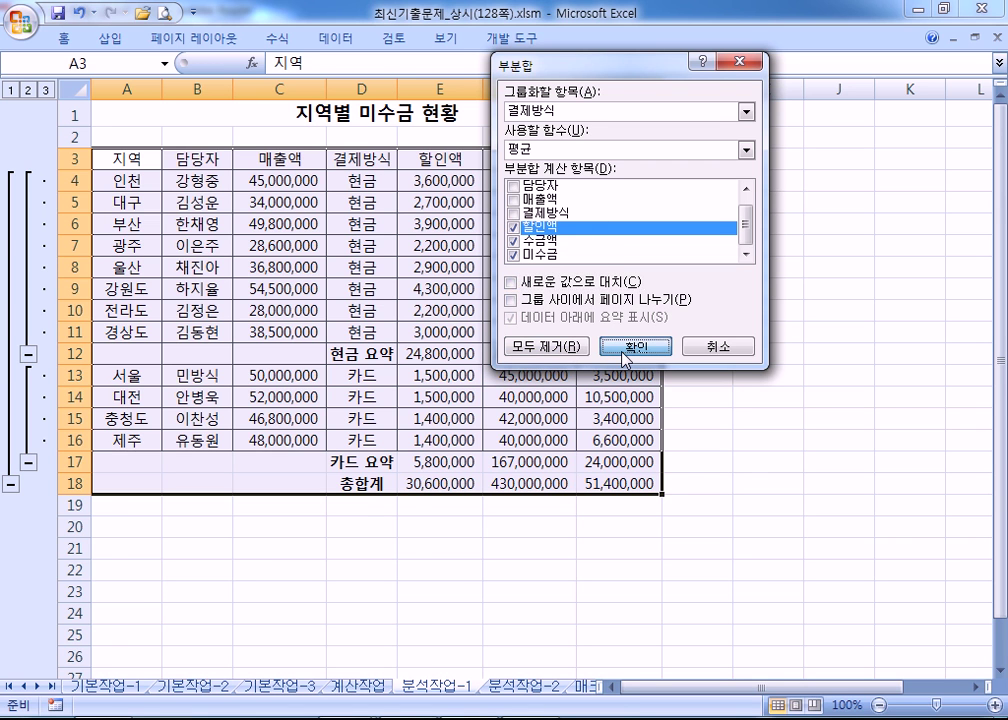
{"action": "left_click", "coordinate": [635, 346]}
Compare the cash sum and average rows in the subtotal result with the 분석작업-1 instructions in Adobe Reader
{"action": "left_click", "coordinate": [381, 377]}
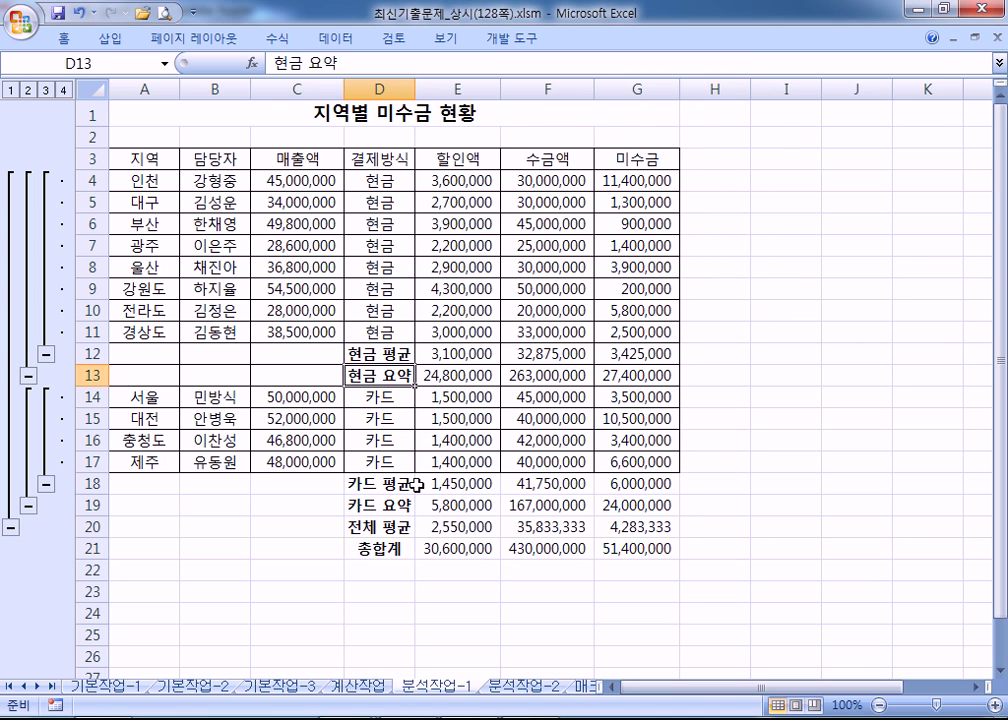
{"action": "left_click", "coordinate": [382, 353]}
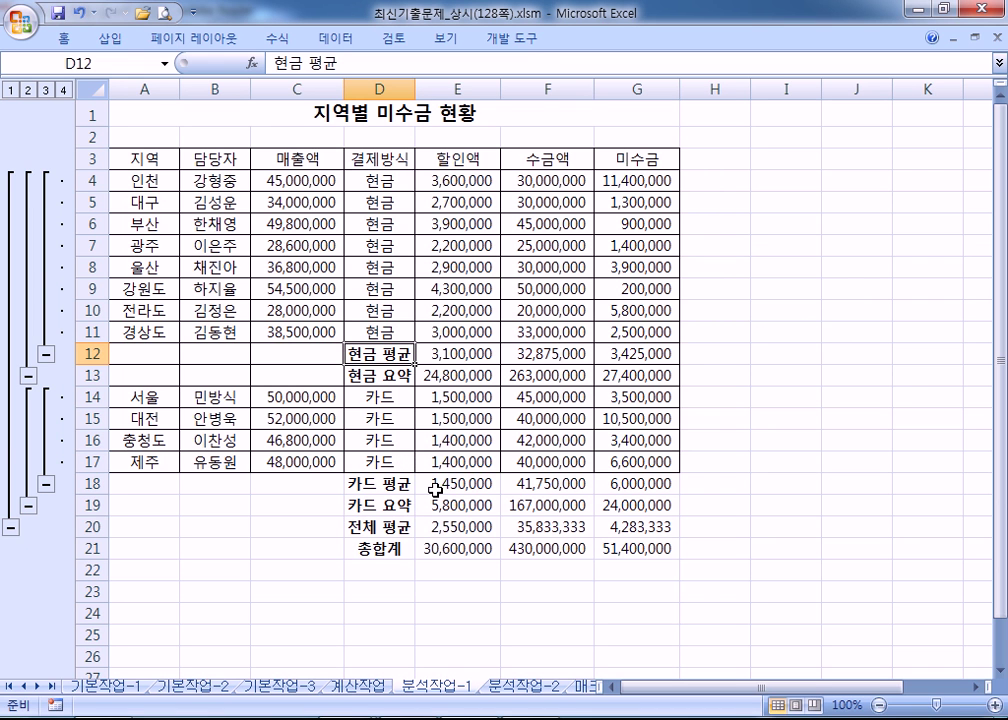
{"action": "key", "text": "alt+Tab"}
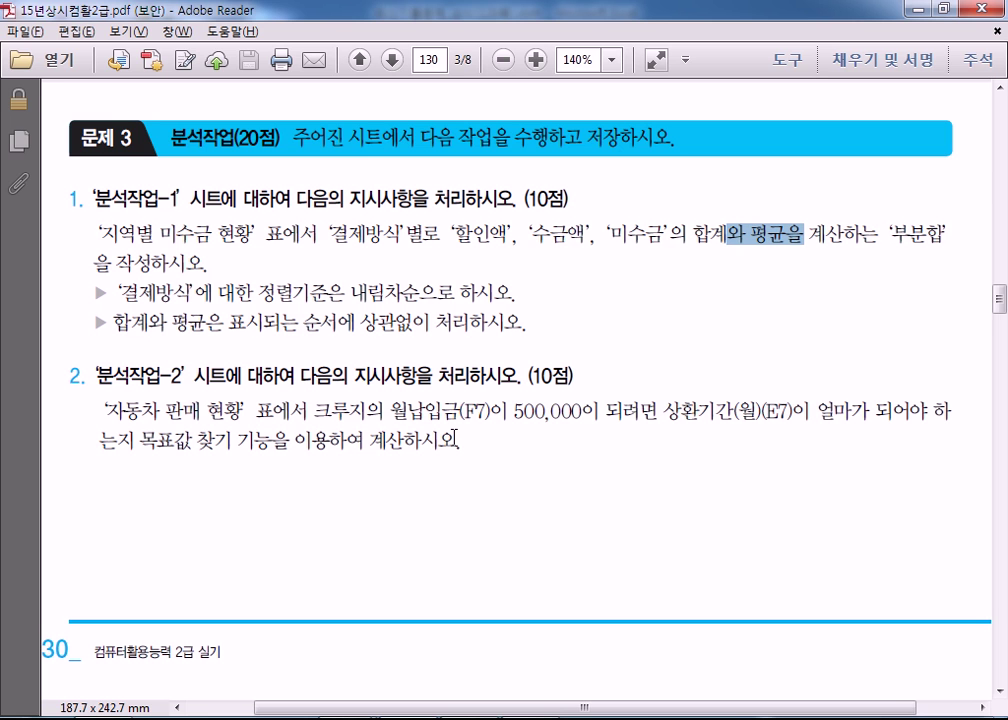
{"action": "left_click", "coordinate": [502, 249]}
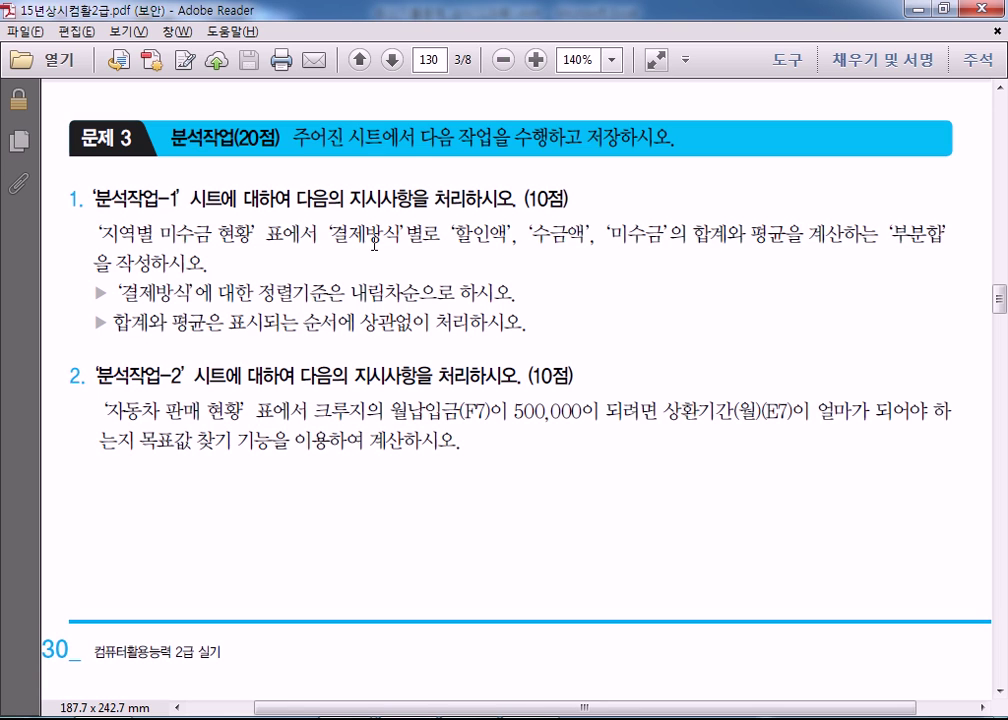
{"action": "left_click_drag", "start_coordinate": [123, 295], "coordinate": [441, 305]}
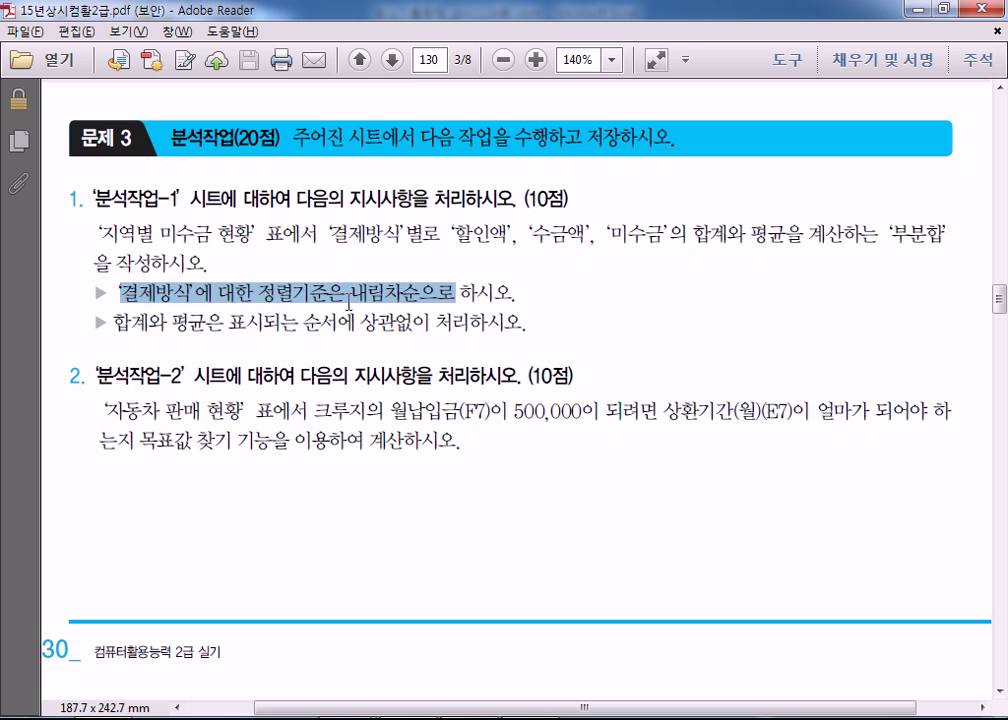
{"action": "left_click", "coordinate": [272, 261]}
{"action": "key", "text": "alt+Tab"}
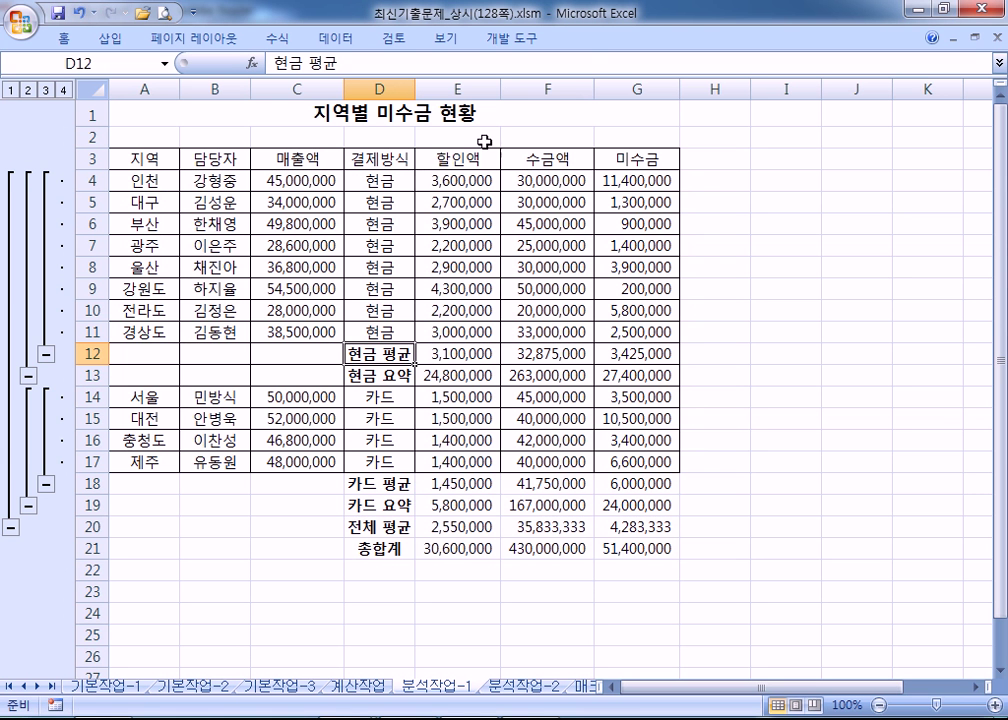
{"action": "key", "text": "alt+Tab"}
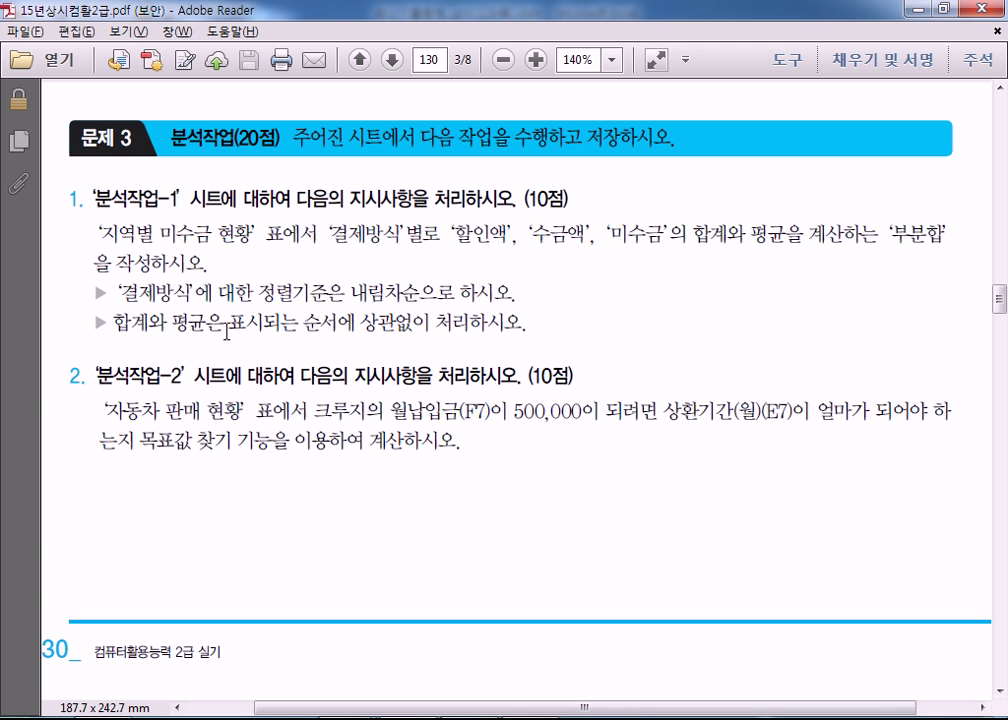
Open the 분석작업-2 sheet and check its 자동차 판매 현황 instructions in Adobe Reader
{"action": "left_click_drag", "start_coordinate": [104, 293], "coordinate": [246, 293]}
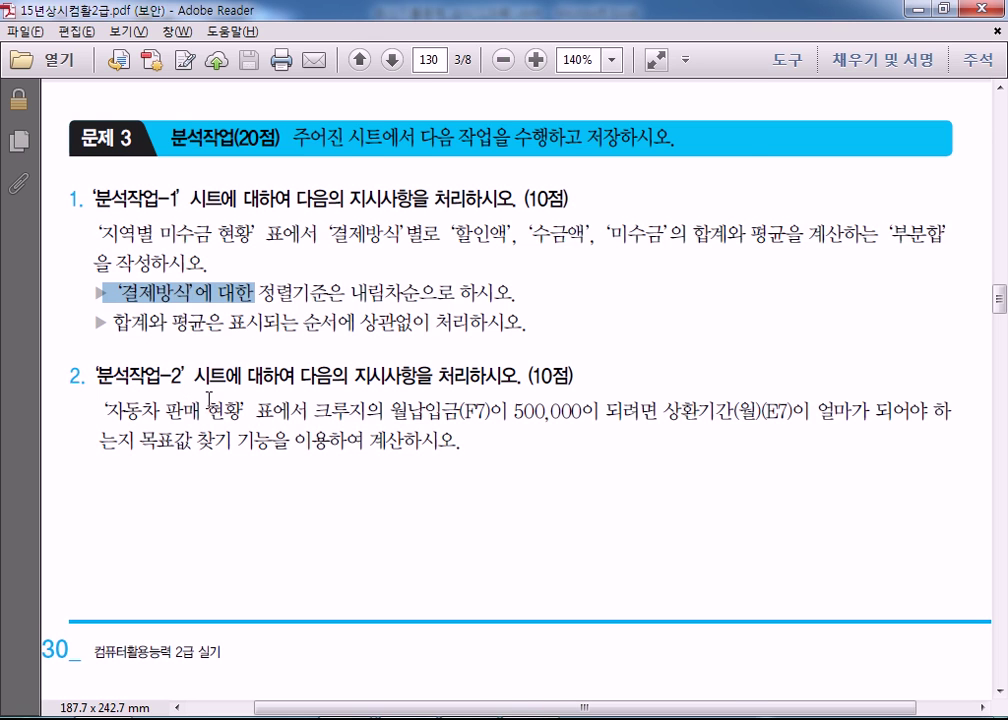
{"action": "key", "text": "alt+Tab"}
{"action": "left_click", "coordinate": [512, 687]}
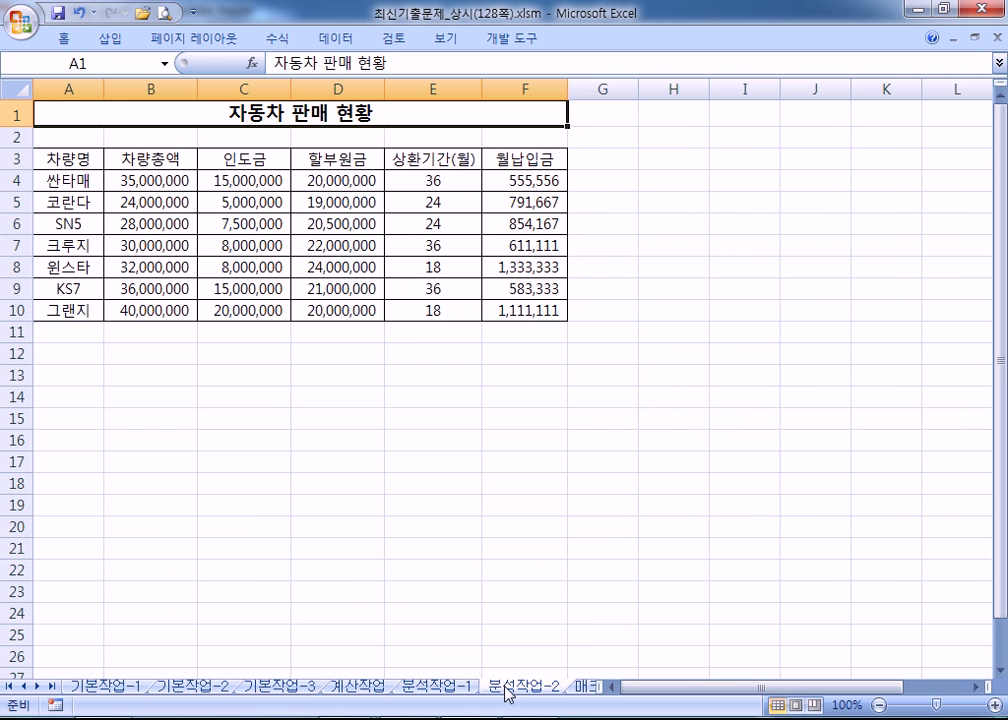
{"action": "left_click", "coordinate": [400, 201]}
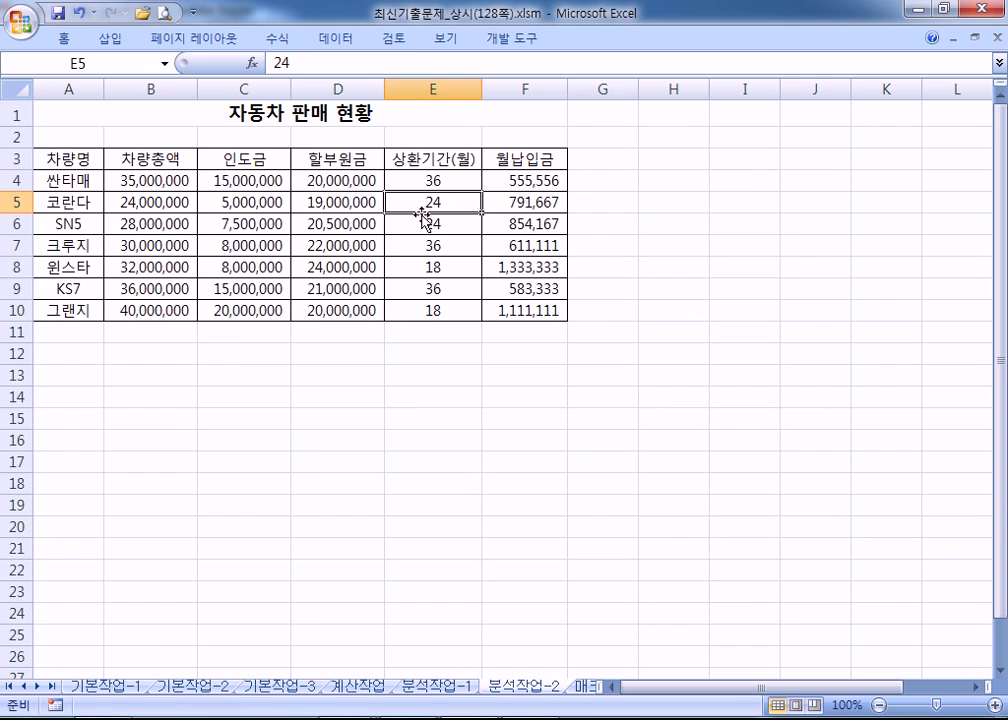
{"action": "key", "text": "alt+Tab"}
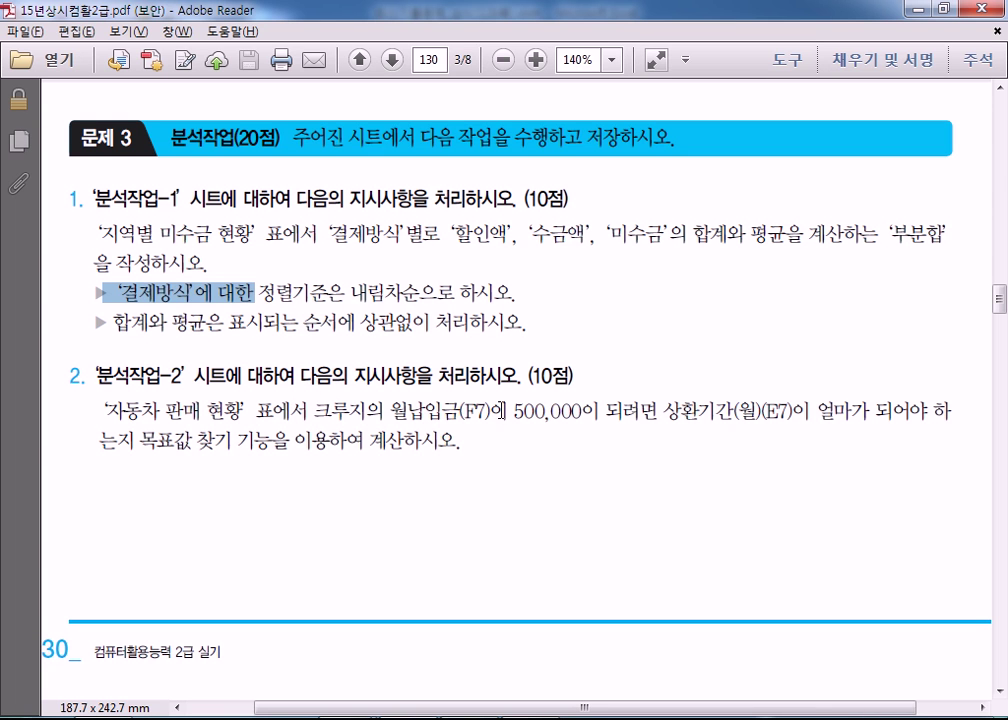
{"action": "key", "text": "alt+Tab"}
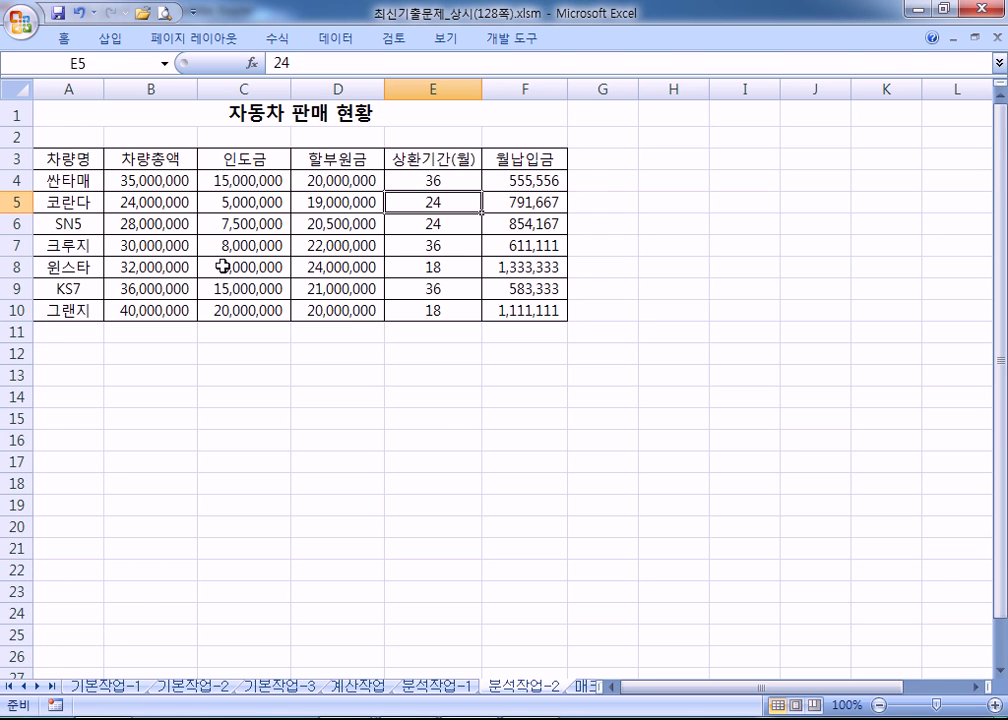
Fill 크루지's 월납입금 cell F7 with standard yellow
{"action": "left_click", "coordinate": [545, 247]}
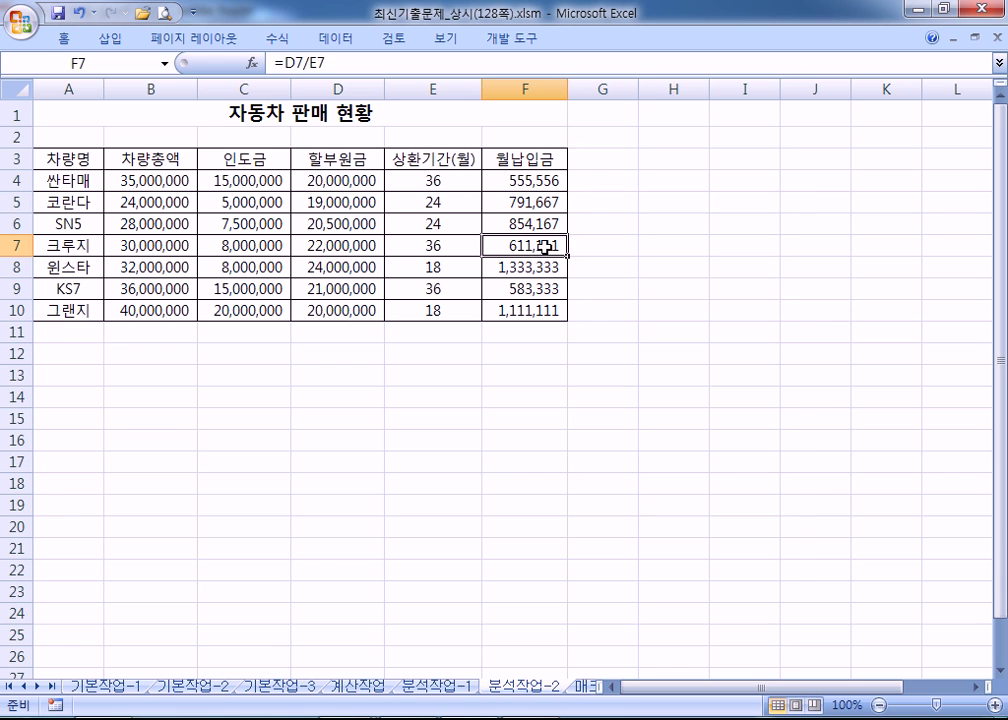
{"action": "right_click", "coordinate": [545, 247]}
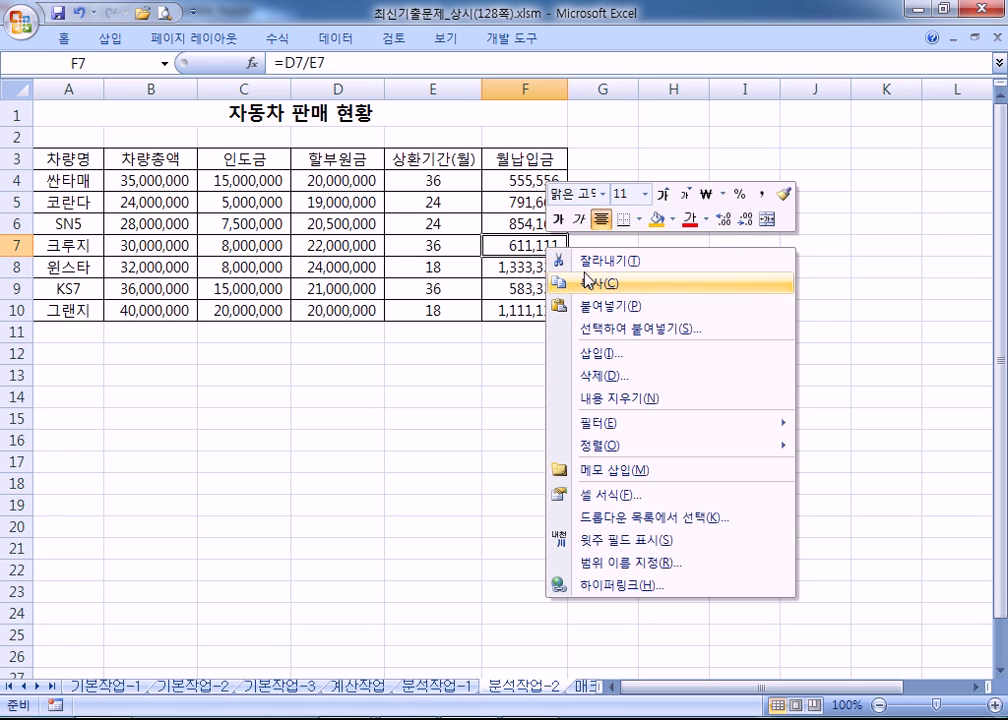
{"action": "left_click", "coordinate": [673, 219]}
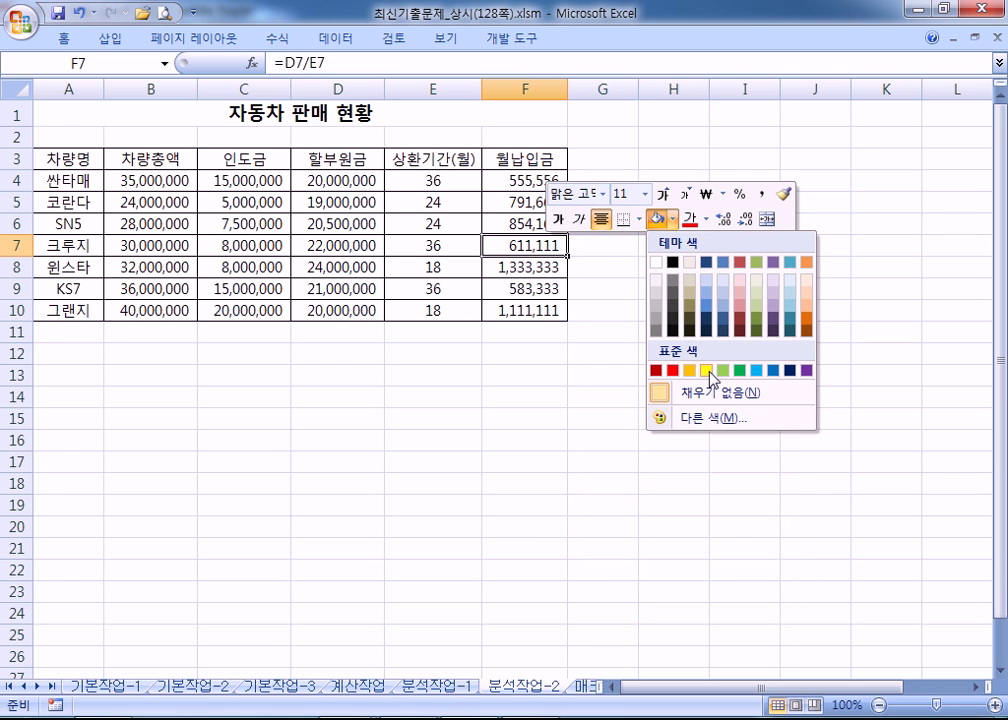
{"action": "left_click", "coordinate": [707, 371]}
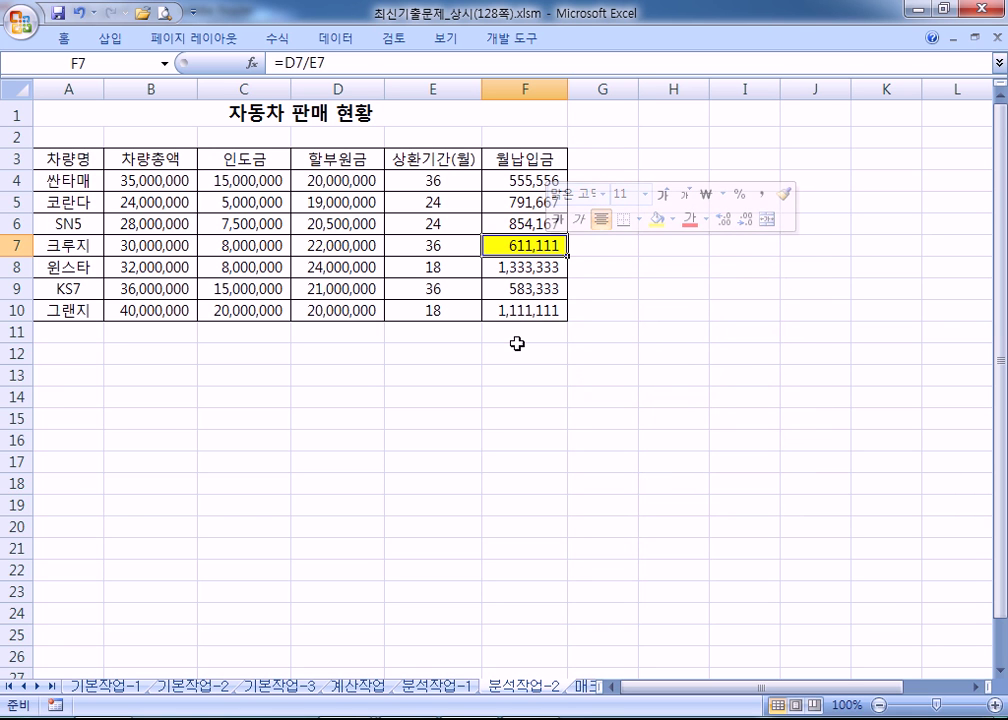
{"action": "scroll", "coordinate": [517, 343], "scroll_direction": "up", "scroll_amount": 3, "text": "ctrl"}
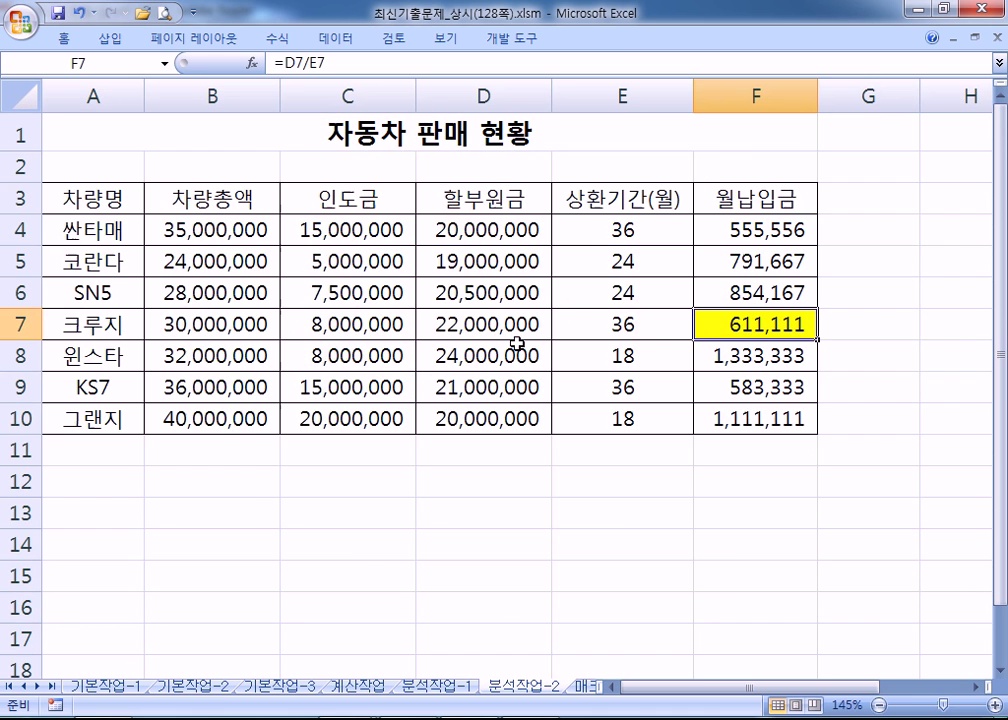
{"action": "scroll", "coordinate": [517, 343], "scroll_direction": "down", "scroll_amount": 1, "text": "ctrl"}
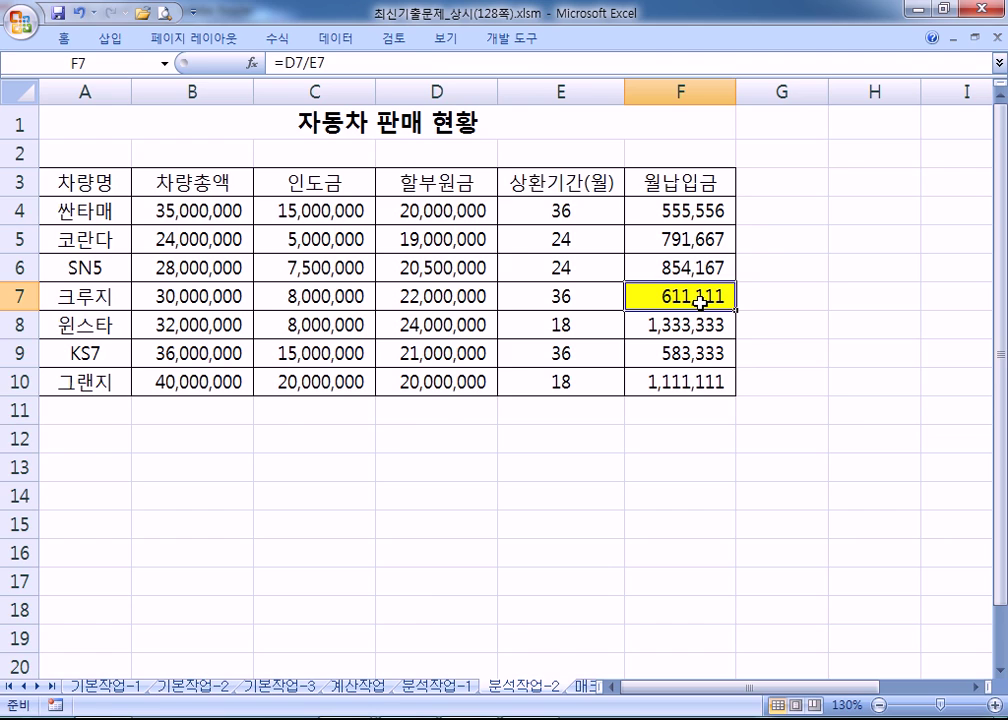
Match the 500,000 target in the PDF instructions with the 월납입금 formula in F7 and the 상환기간(월) value in E7
{"action": "key", "text": "alt+Tab"}
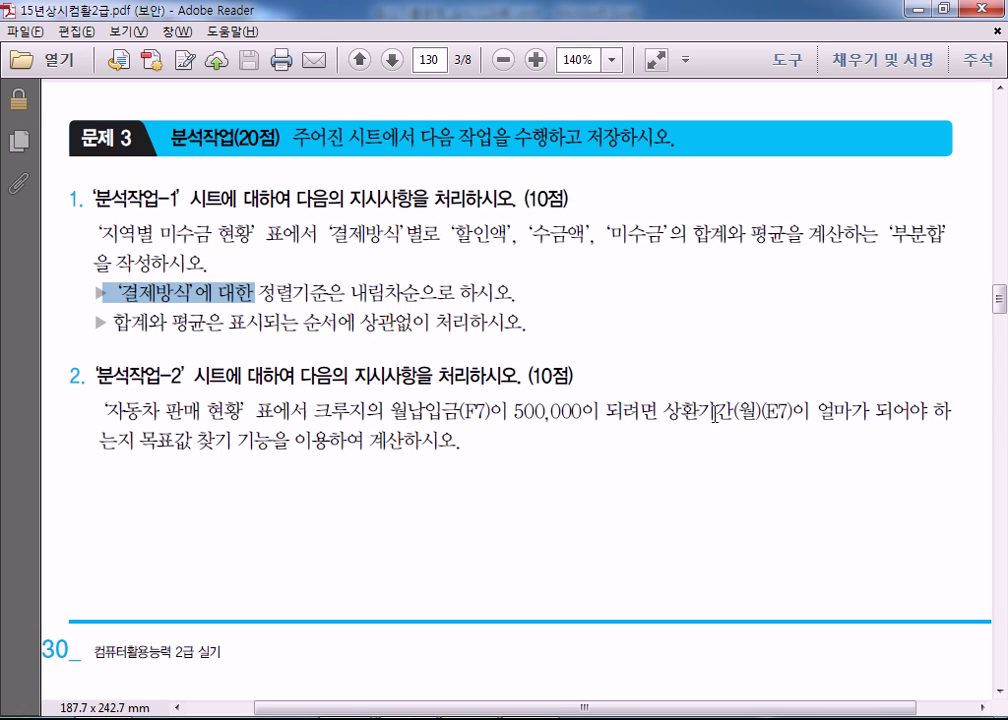
{"action": "left_click_drag", "start_coordinate": [514, 411], "coordinate": [578, 415]}
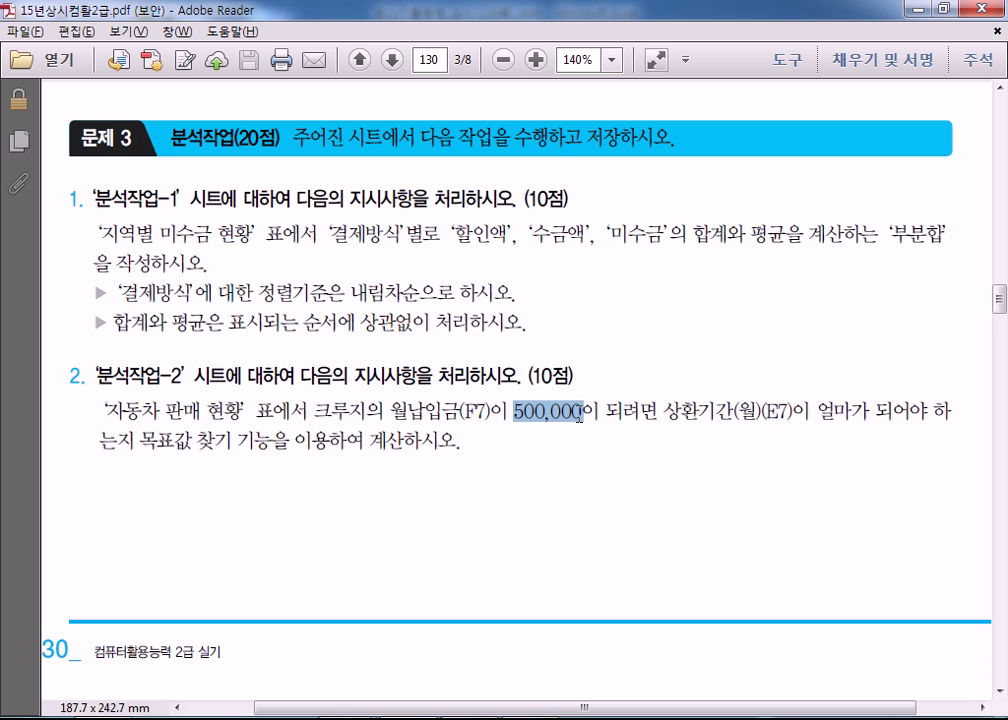
{"action": "key", "text": "alt+Tab"}
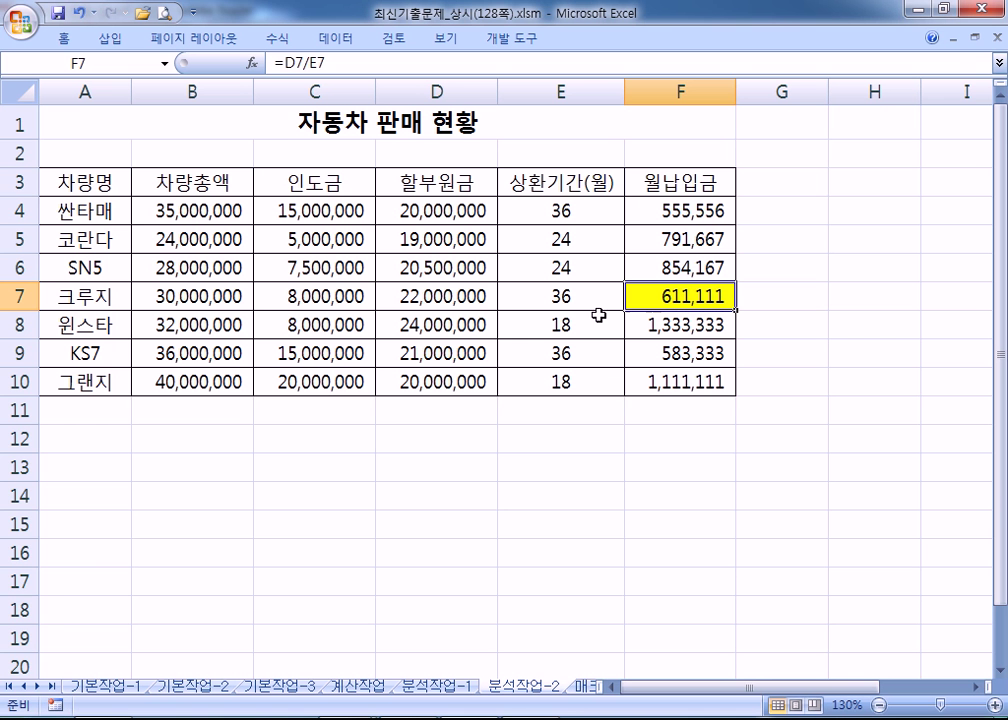
{"action": "left_click", "coordinate": [566, 300]}
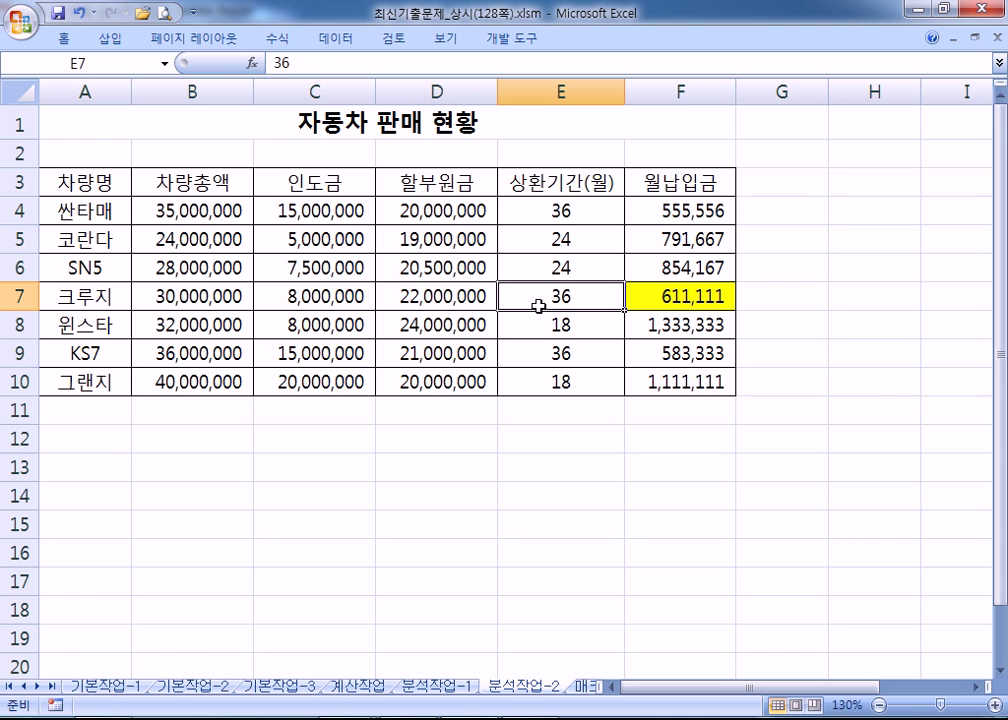
{"action": "left_click", "coordinate": [682, 292]}
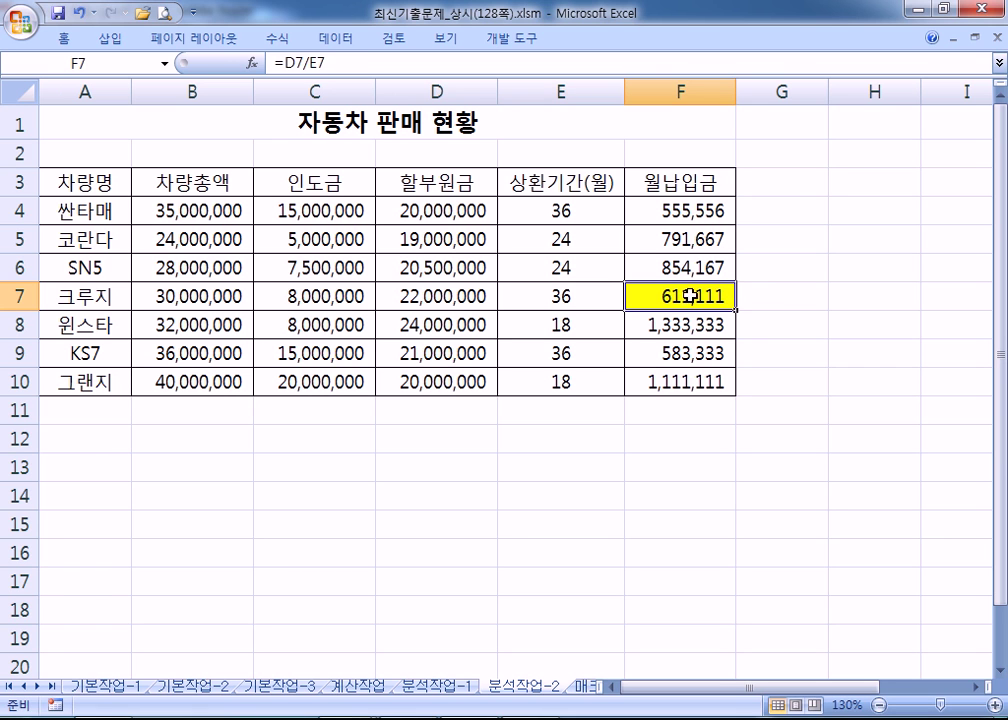
{"action": "left_click", "coordinate": [769, 293]}
{"action": "left_click", "coordinate": [527, 430]}
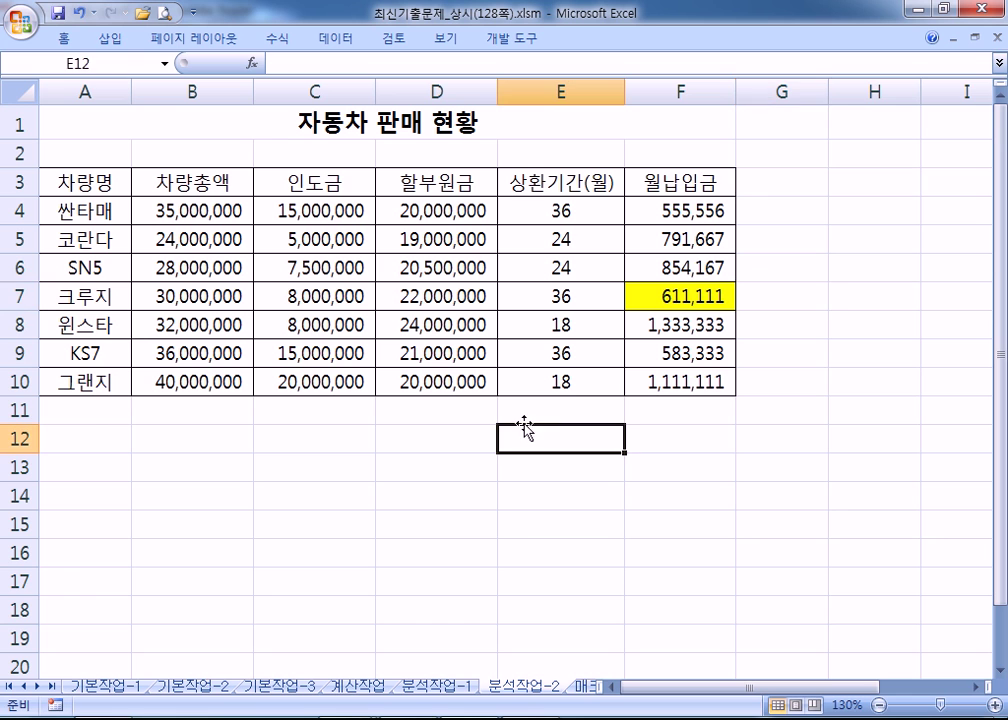
{"action": "left_click", "coordinate": [338, 40]}
{"action": "left_click", "coordinate": [810, 100]}
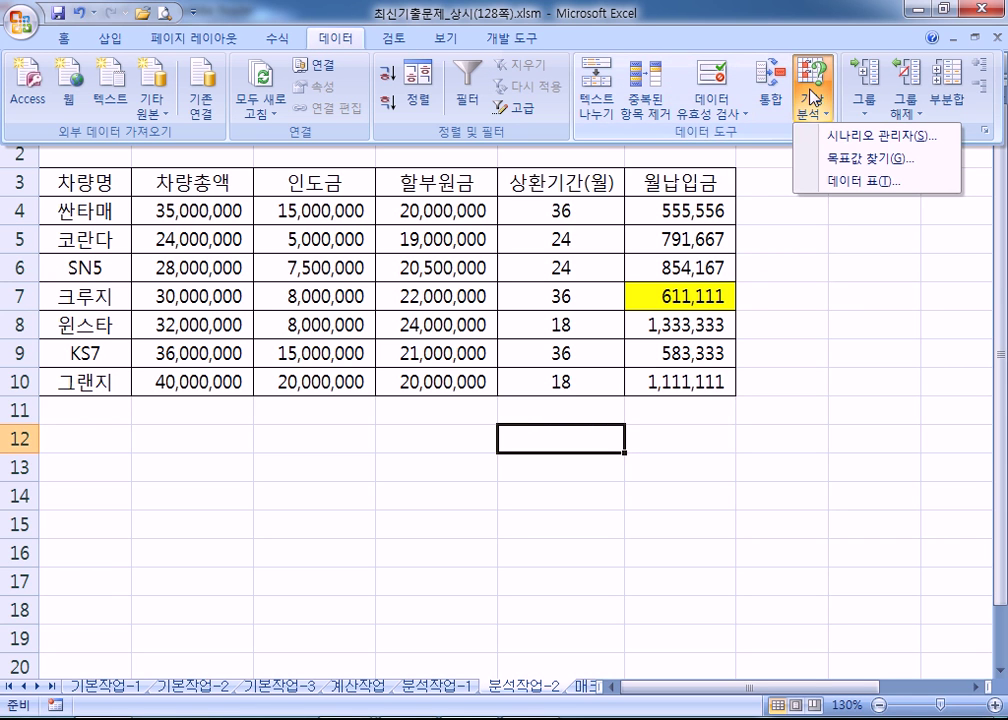
{"action": "left_click", "coordinate": [849, 183]}
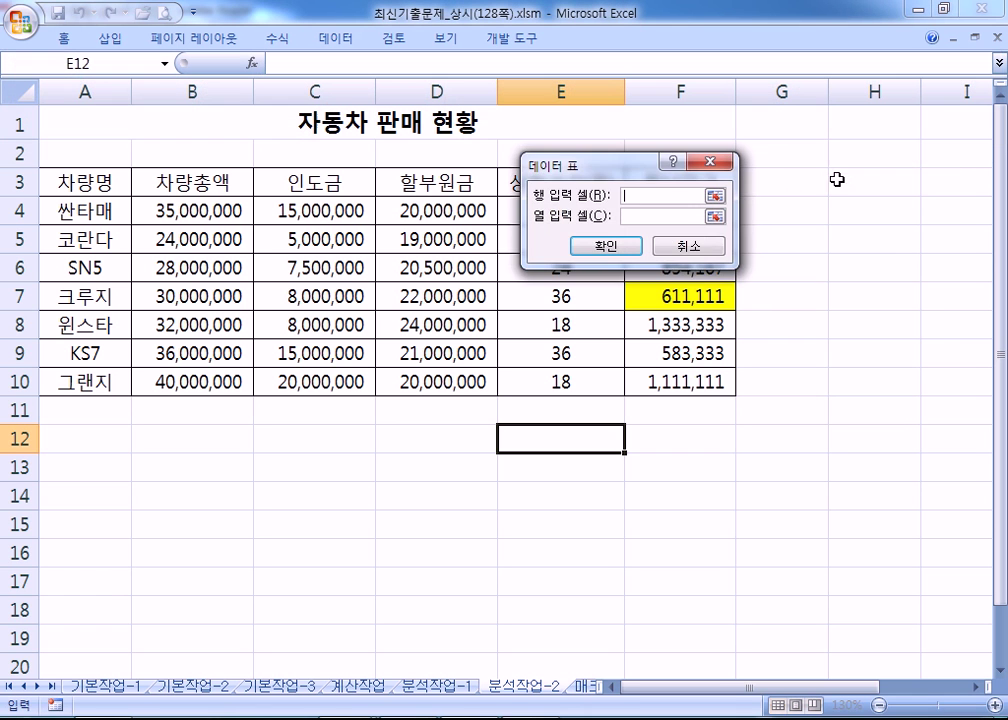
{"action": "left_click_drag", "start_coordinate": [637, 178], "coordinate": [479, 237]}
{"action": "left_click", "coordinate": [540, 307]}
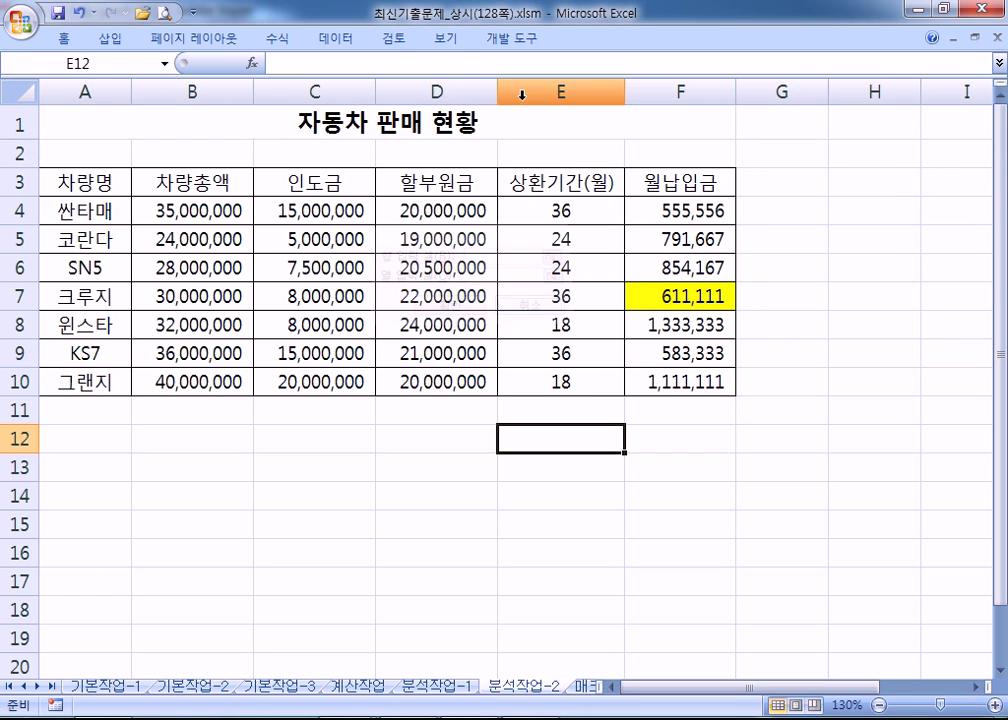
Run Goal Seek (목표값 찾기) with F7 as the formula cell, 500000 as the target and E7 as the changing cell, keeping the solution
{"action": "left_click", "coordinate": [395, 42]}
{"action": "left_click", "coordinate": [337, 40]}
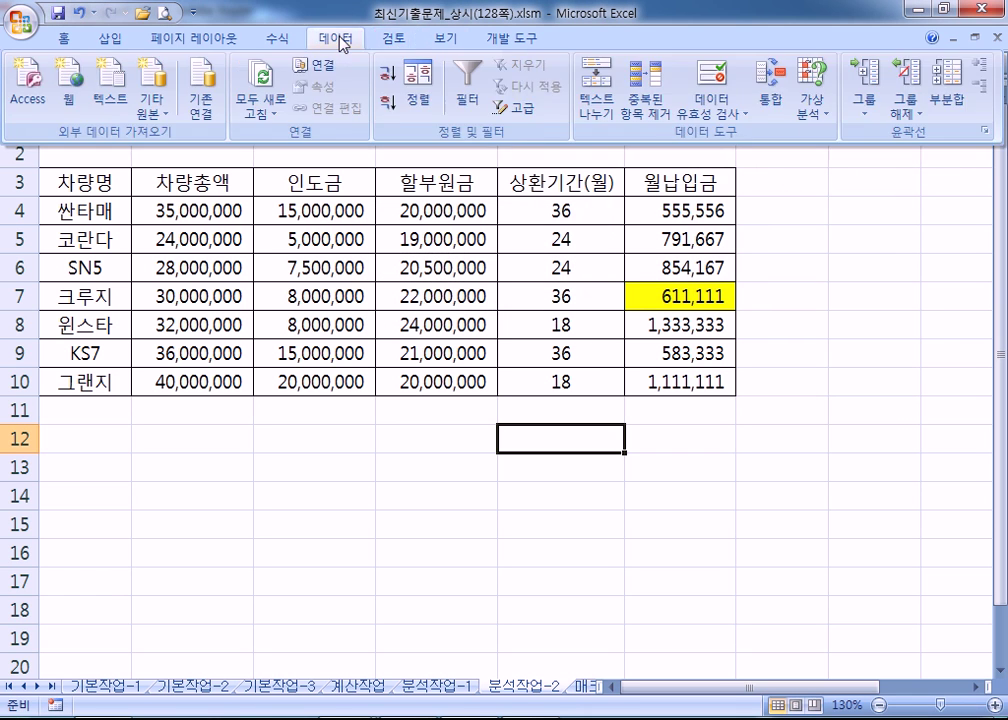
{"action": "left_click", "coordinate": [818, 112]}
{"action": "left_click", "coordinate": [866, 163]}
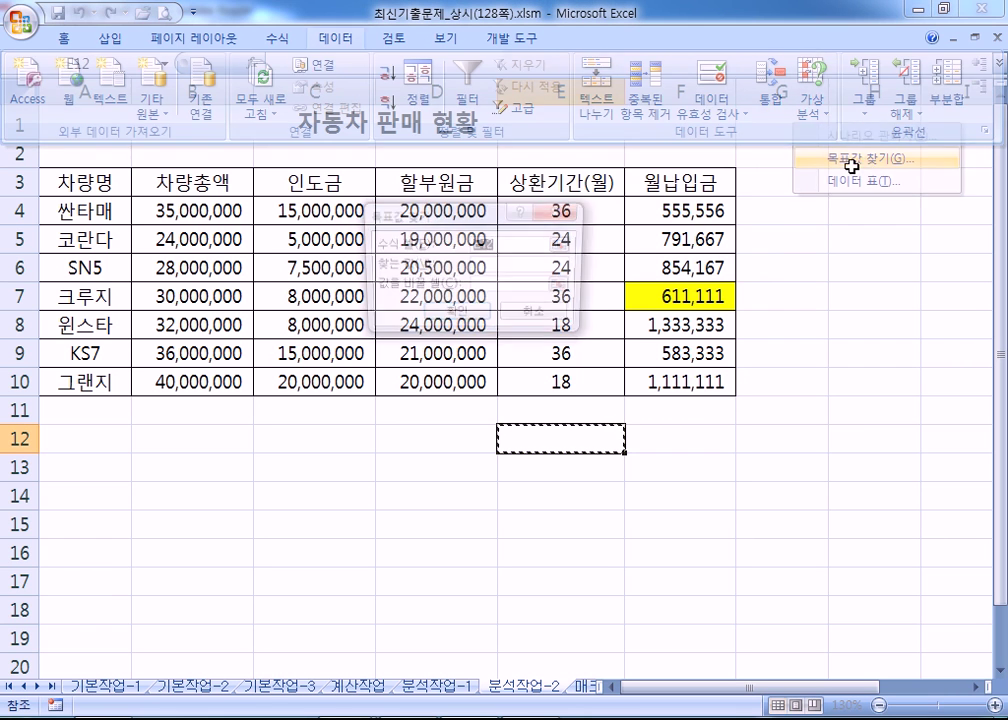
{"action": "left_click_drag", "start_coordinate": [463, 212], "coordinate": [371, 250]}
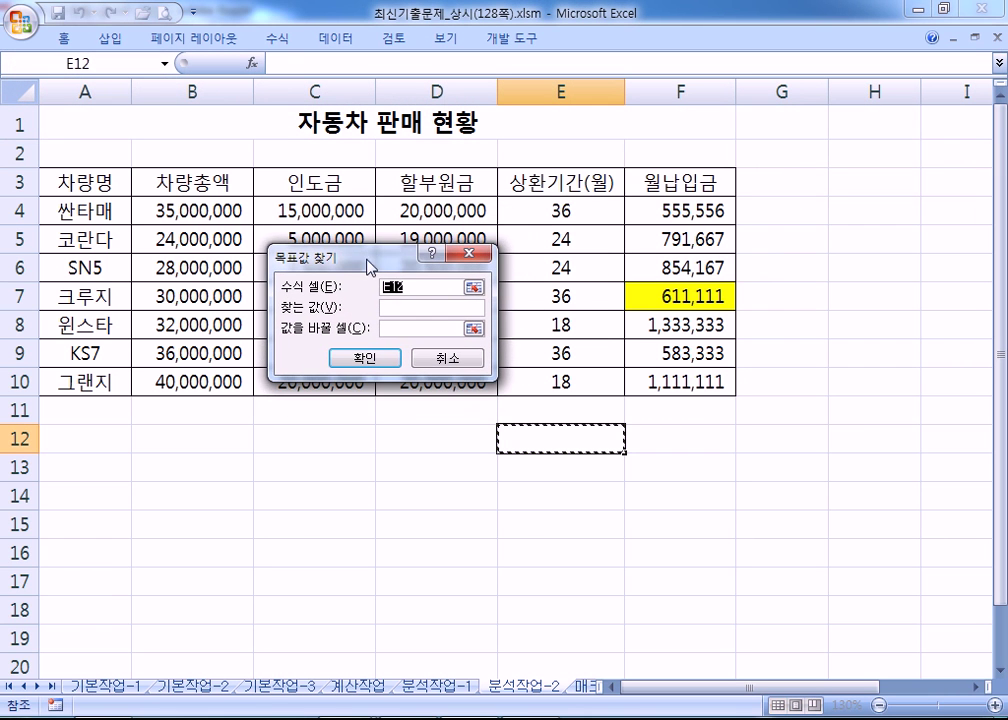
{"action": "left_click", "coordinate": [688, 297]}
{"action": "left_click", "coordinate": [429, 308]}
{"action": "type", "text": "500000"}
{"action": "left_click", "coordinate": [392, 327]}
{"action": "left_click", "coordinate": [515, 292]}
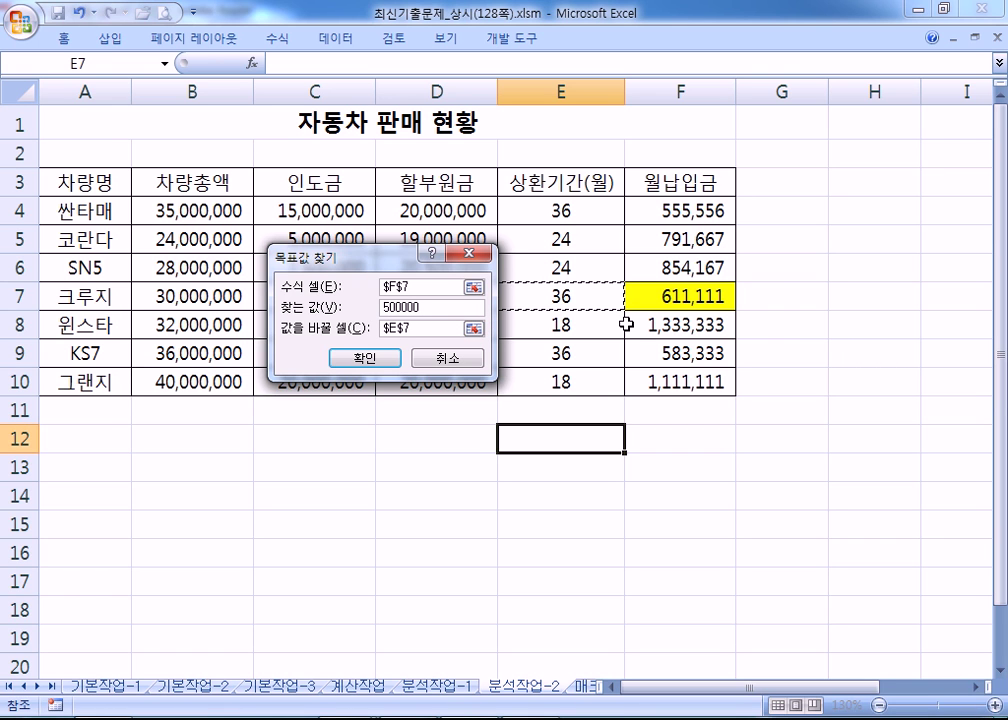
{"action": "left_click", "coordinate": [366, 356]}
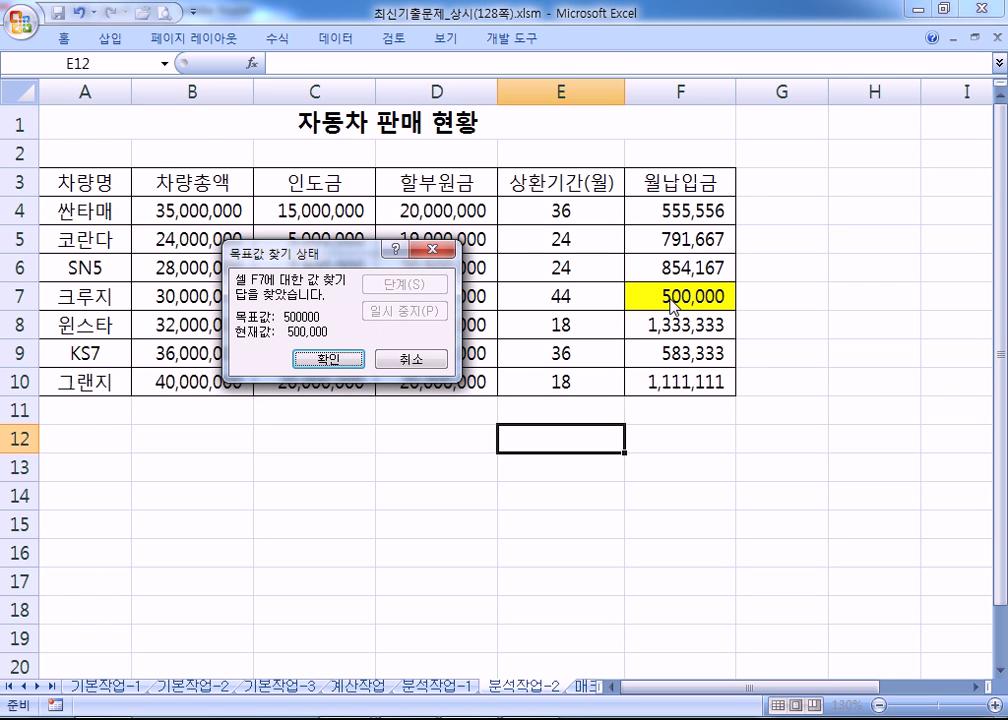
{"action": "left_click", "coordinate": [356, 360]}
Inspect the exact stored value of 크루지's 상환기간(월) in E7, leaving the cell unedited
{"action": "left_click", "coordinate": [556, 304]}
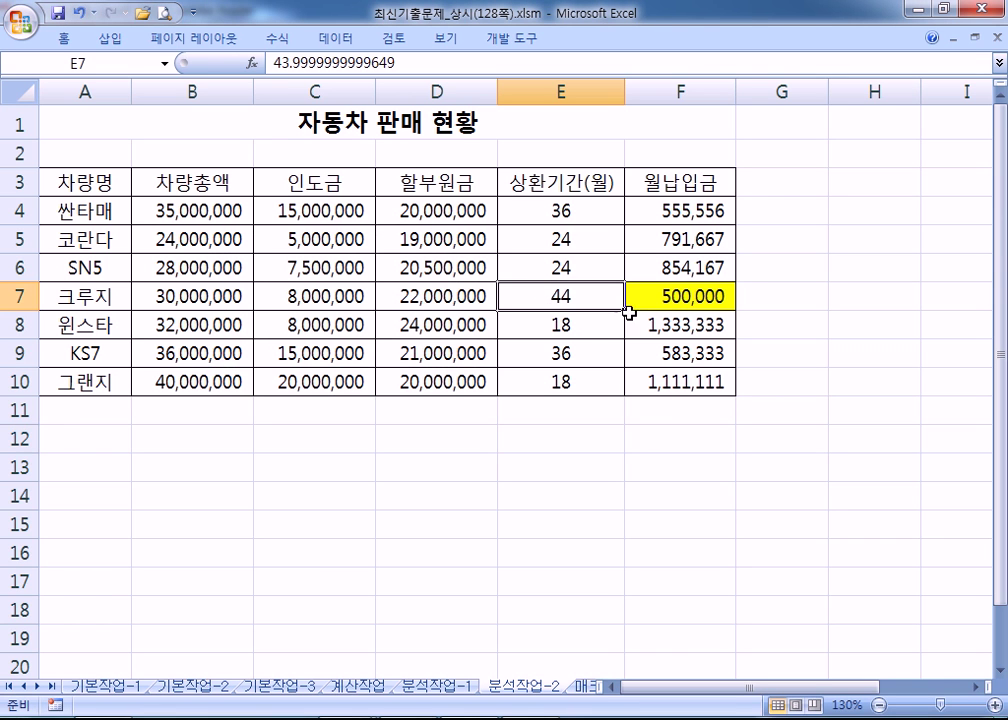
{"action": "double_click", "coordinate": [563, 305]}
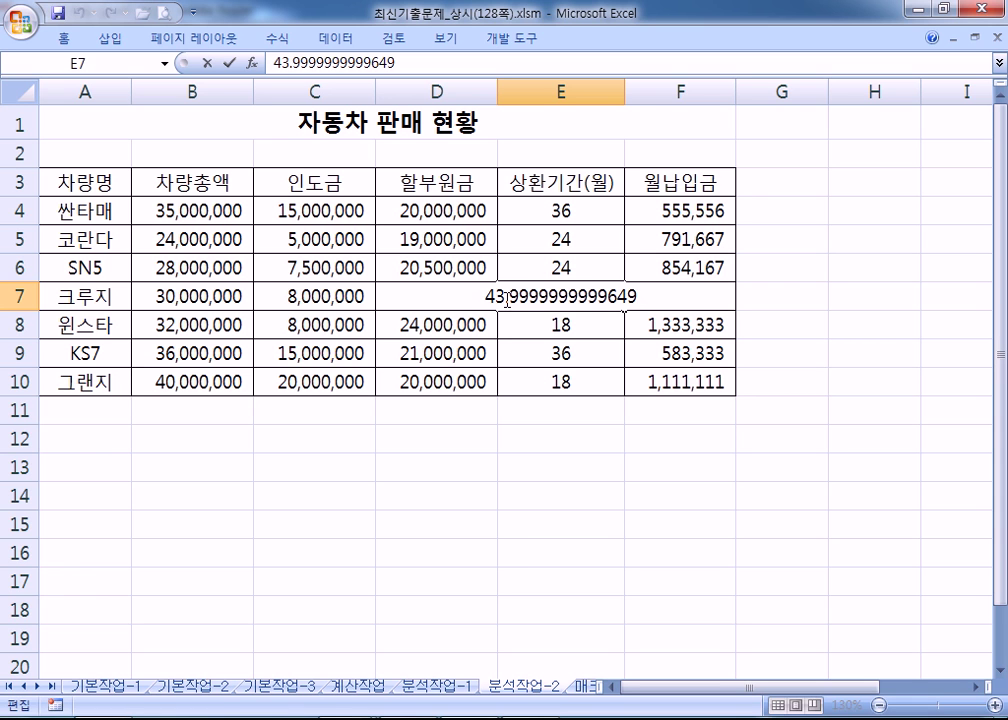
{"action": "key", "text": "Escape"}
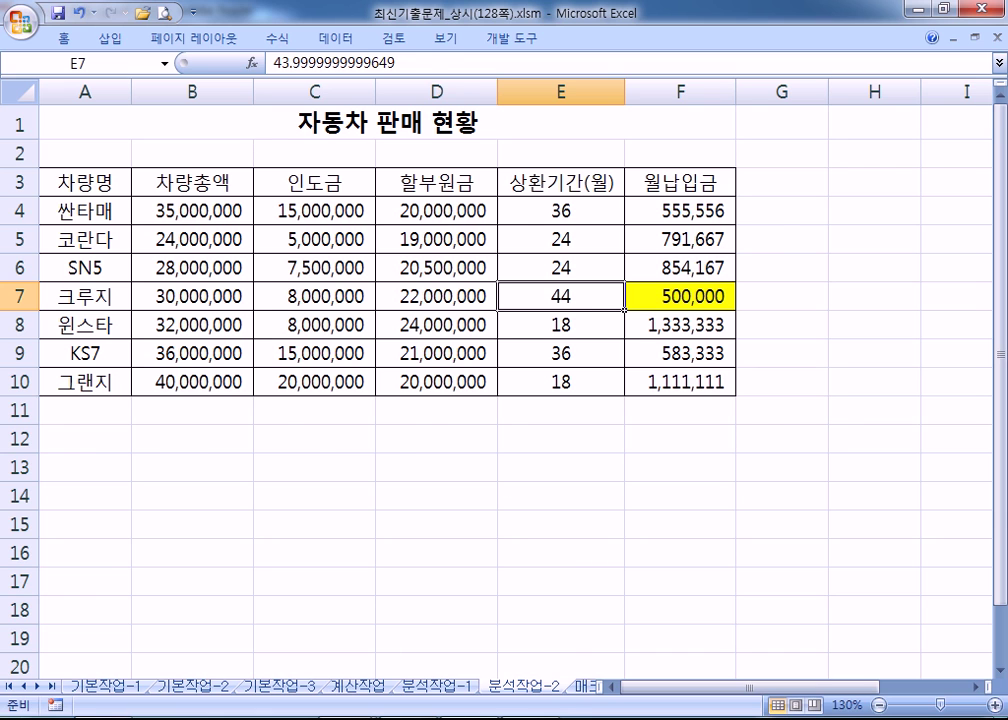
Find the 문제 4 기타작업 instructions in the Adobe Reader PDF and open the 매크로작업 sheet in Excel
{"action": "key", "text": "alt+Tab"}
{"action": "scroll", "coordinate": [487, 408], "scroll_direction": "down", "scroll_amount": 10}
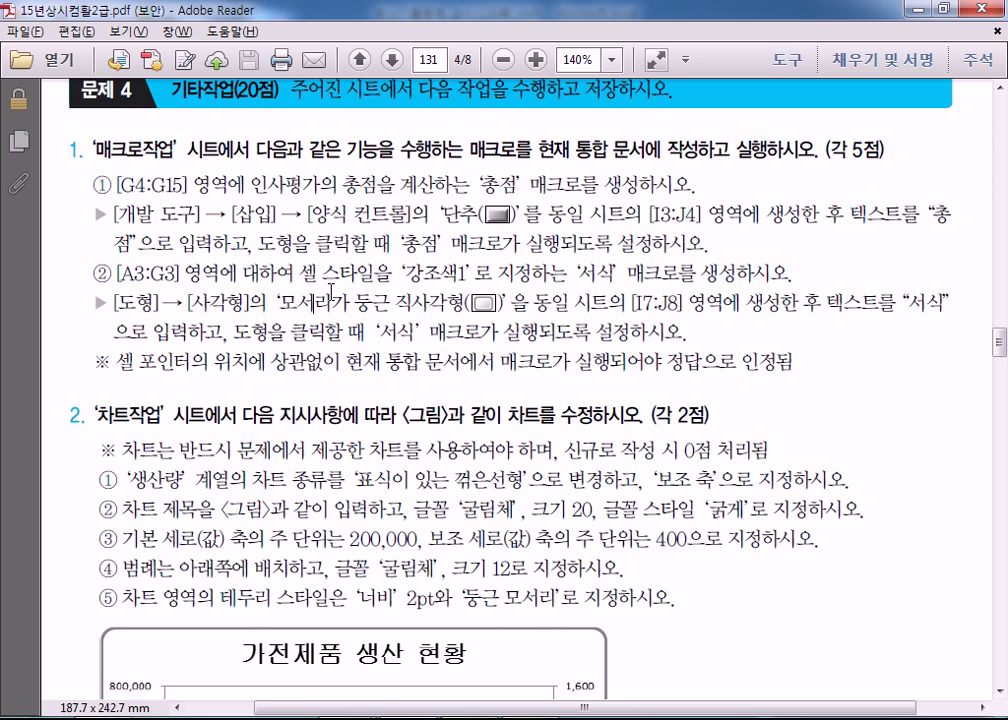
{"action": "key", "text": "alt+Tab"}
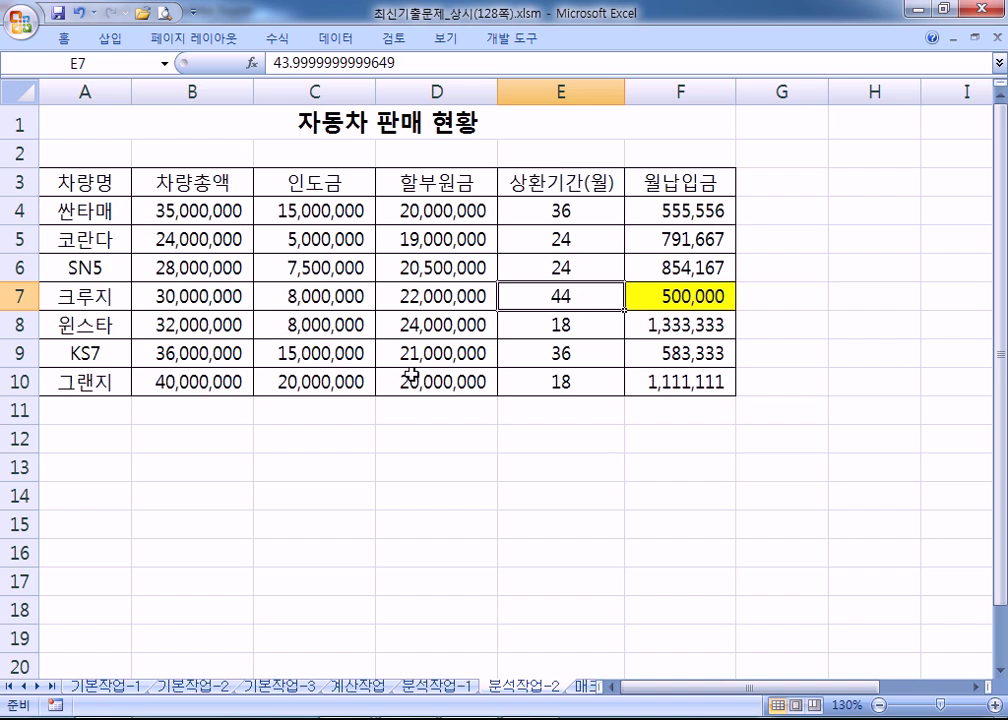
{"action": "left_click", "coordinate": [578, 690]}
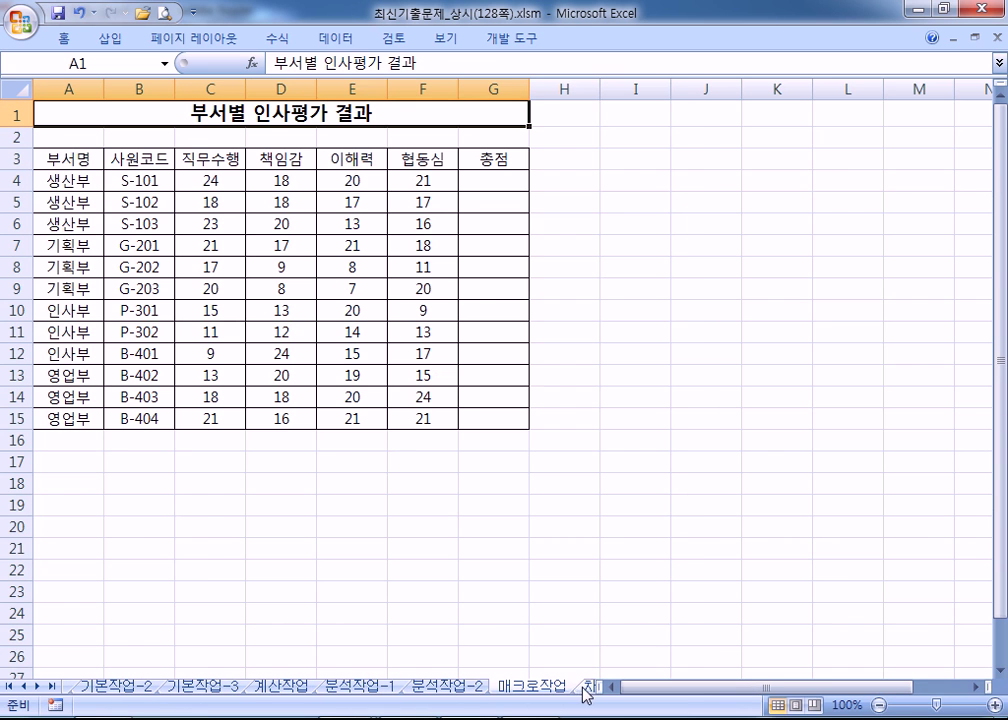
{"action": "left_click", "coordinate": [586, 688]}
{"action": "left_click", "coordinate": [430, 686]}
Compare the empty 총점 range G4:G15 with the first macro instruction in the Adobe Reader PDF
{"action": "left_click_drag", "start_coordinate": [486, 182], "coordinate": [486, 418]}
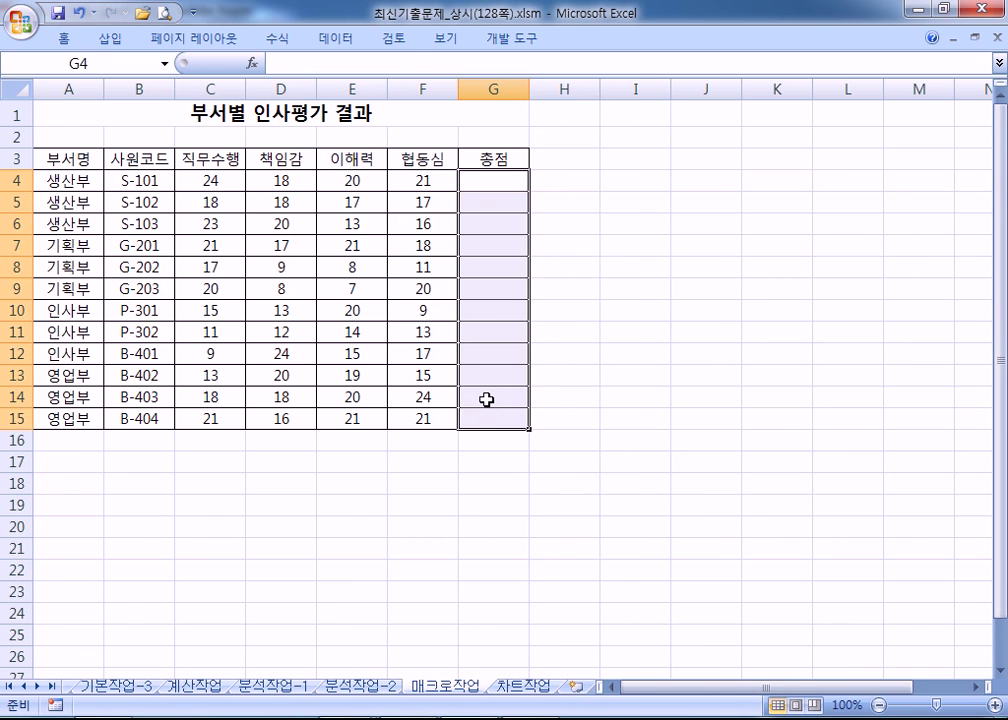
{"action": "left_click", "coordinate": [480, 184]}
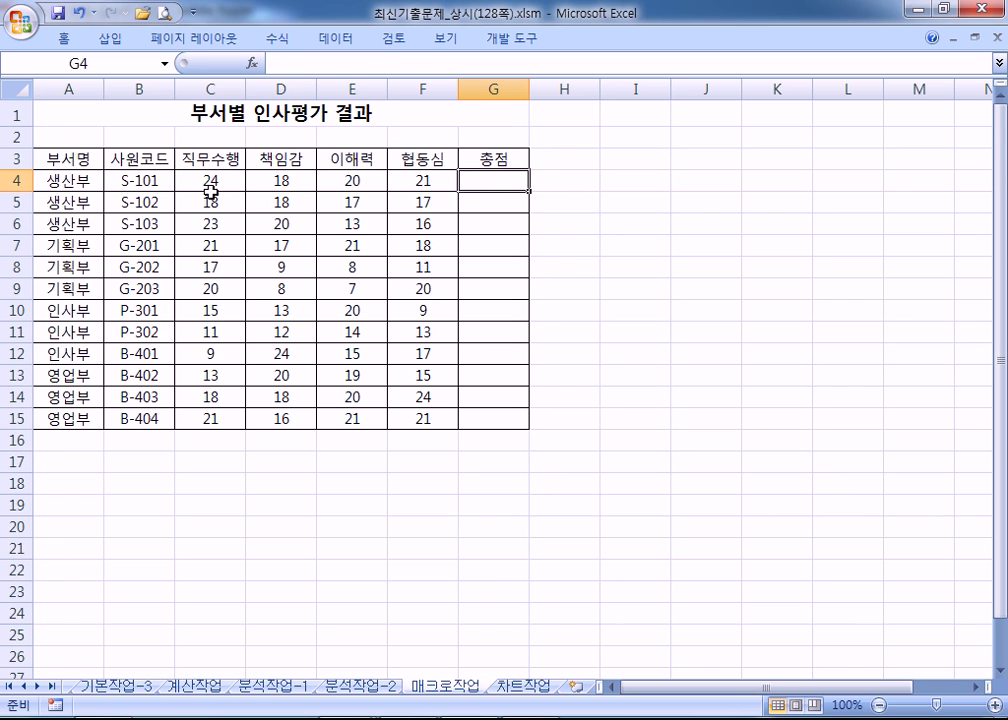
{"action": "key", "text": "alt+Tab"}
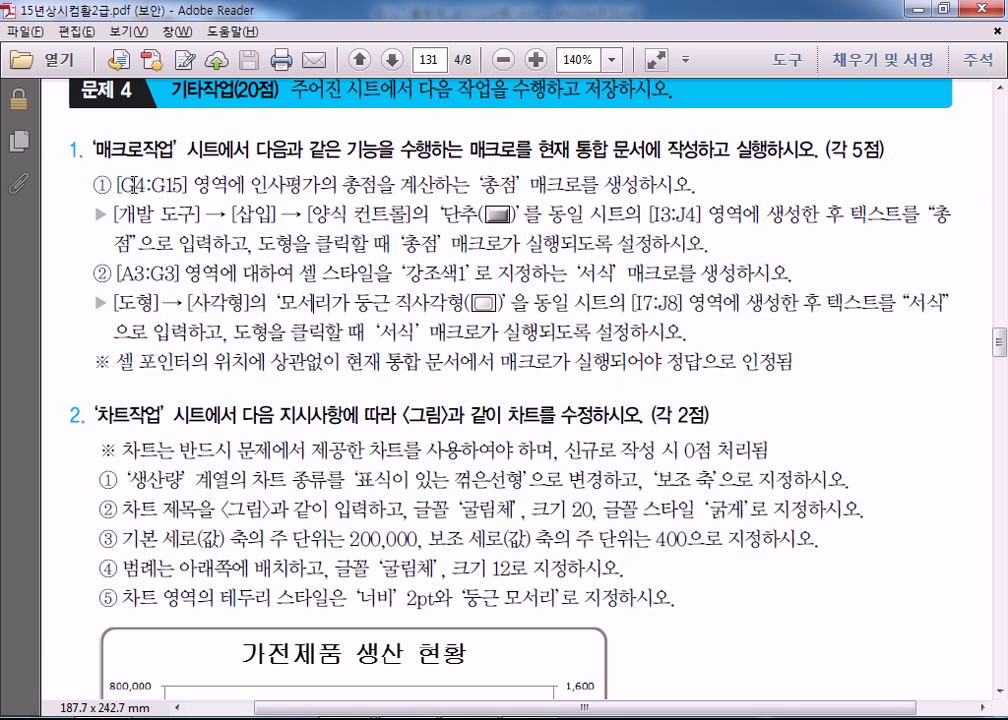
{"action": "left_click_drag", "start_coordinate": [117, 183], "coordinate": [206, 178]}
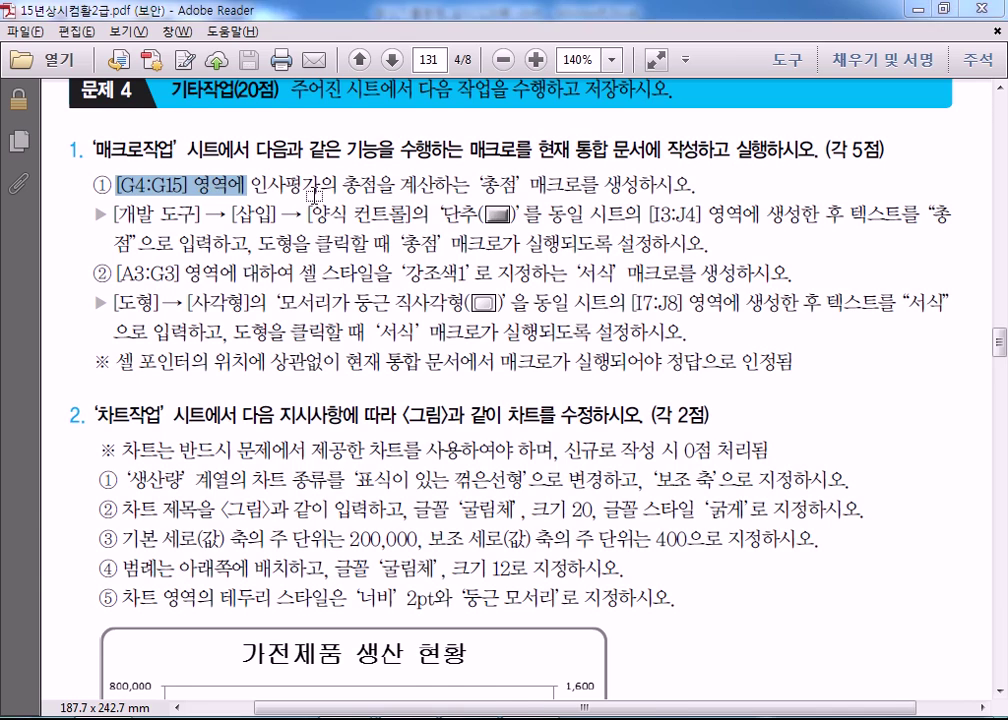
Check the button instruction in the Adobe Reader PDF, and draw a form-control button over I3:J4 on the 매크로작업 sheet in Excel
{"action": "key", "text": "alt+Tab"}
{"action": "key", "text": "alt+Tab"}
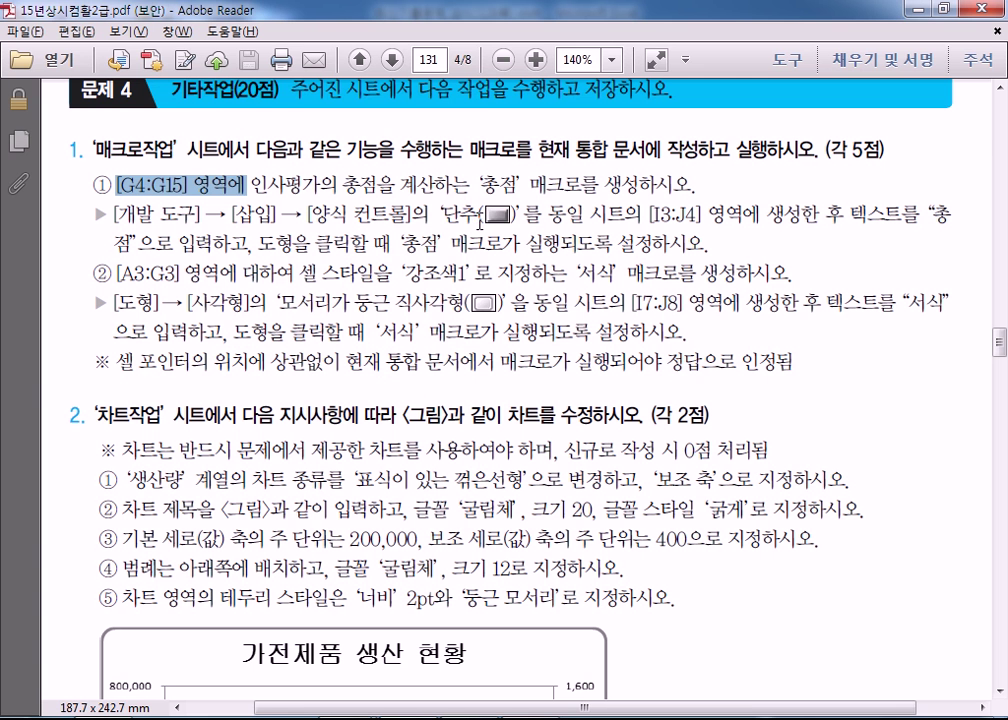
{"action": "left_click_drag", "start_coordinate": [465, 190], "coordinate": [515, 190]}
{"action": "left_click", "coordinate": [500, 186]}
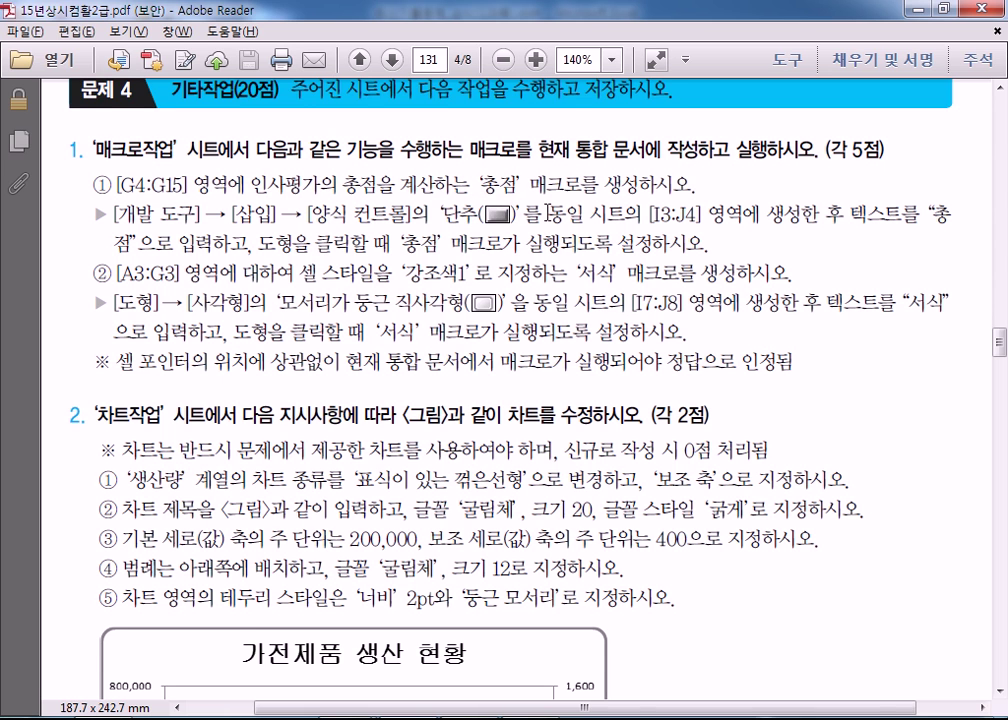
{"action": "left_click_drag", "start_coordinate": [651, 214], "coordinate": [704, 218]}
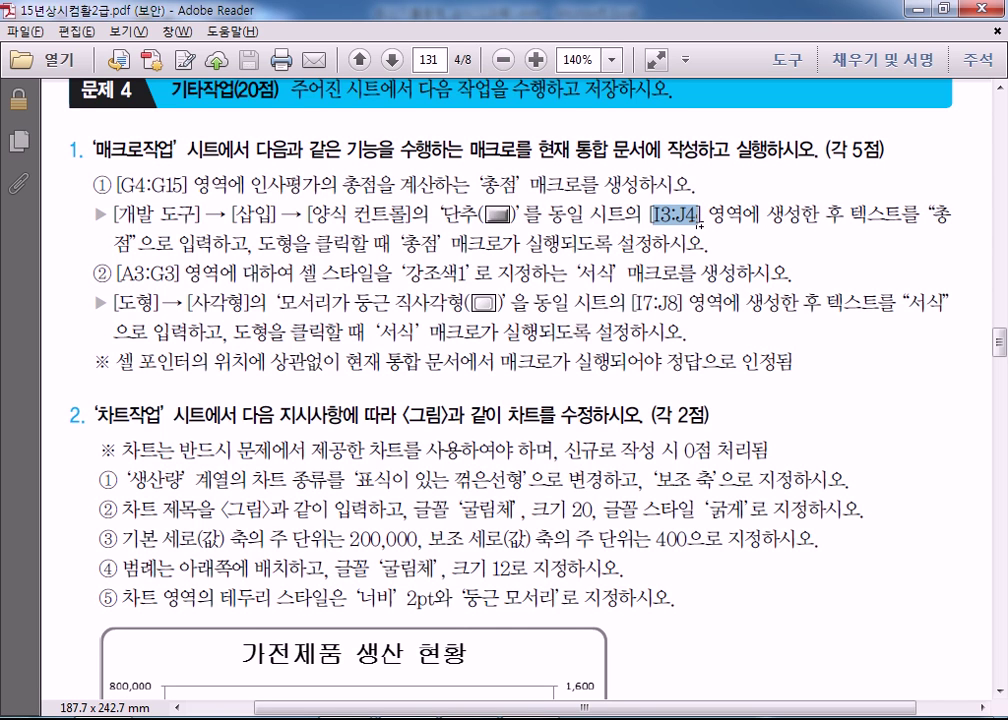
{"action": "key", "text": "alt+Tab"}
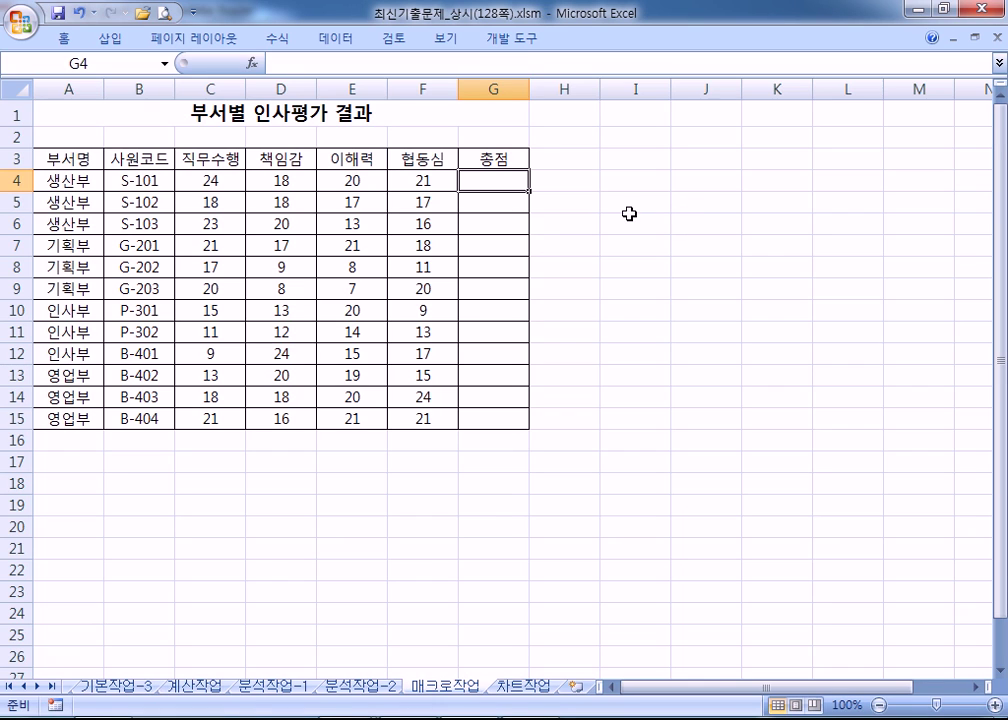
{"action": "left_click", "coordinate": [510, 42]}
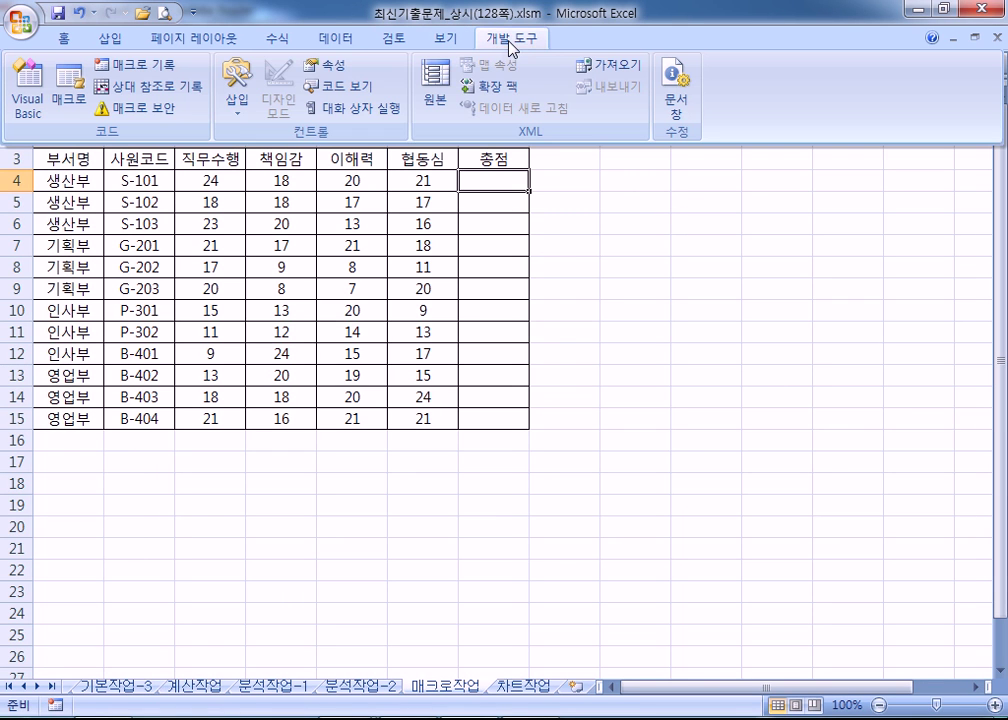
{"action": "left_click", "coordinate": [237, 95]}
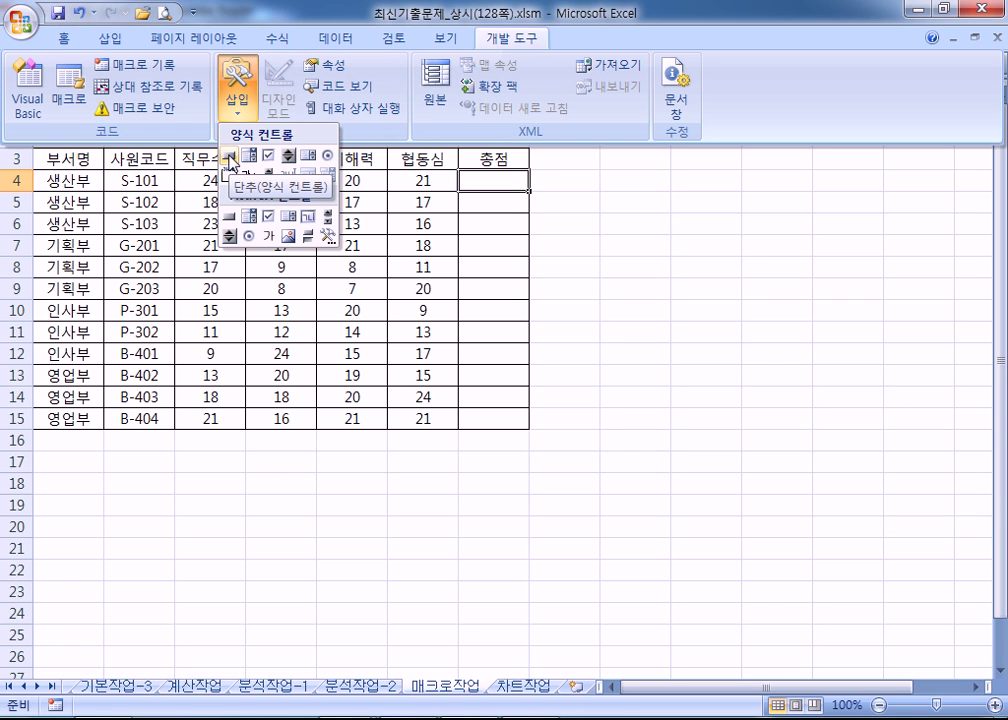
{"action": "left_click", "coordinate": [229, 158]}
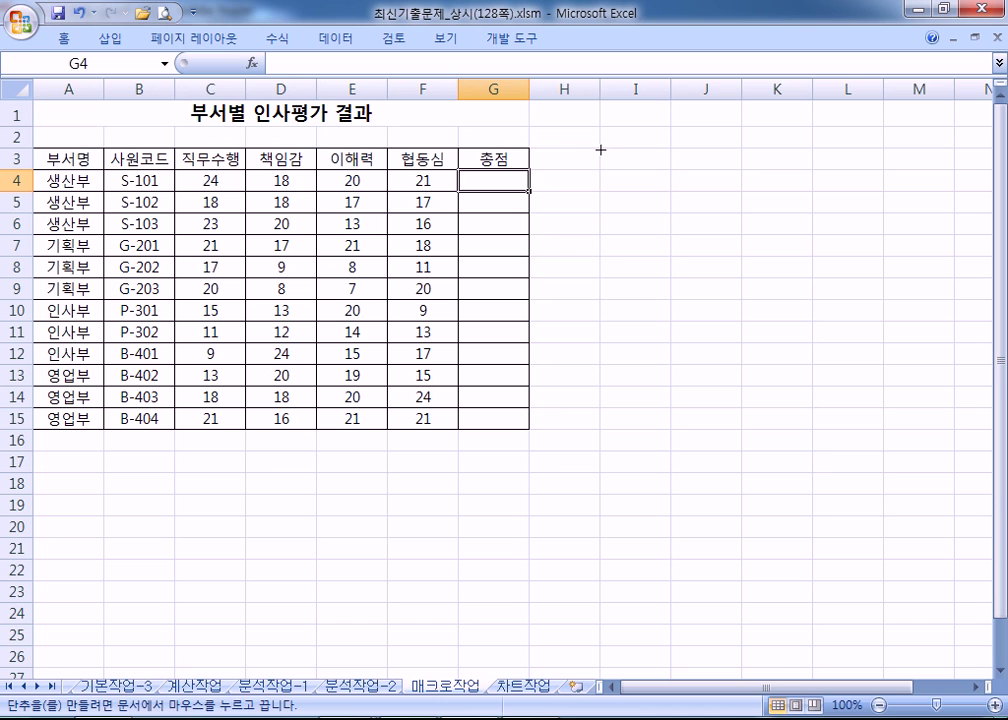
{"action": "left_click_drag", "start_coordinate": [600, 150], "coordinate": [735, 191]}
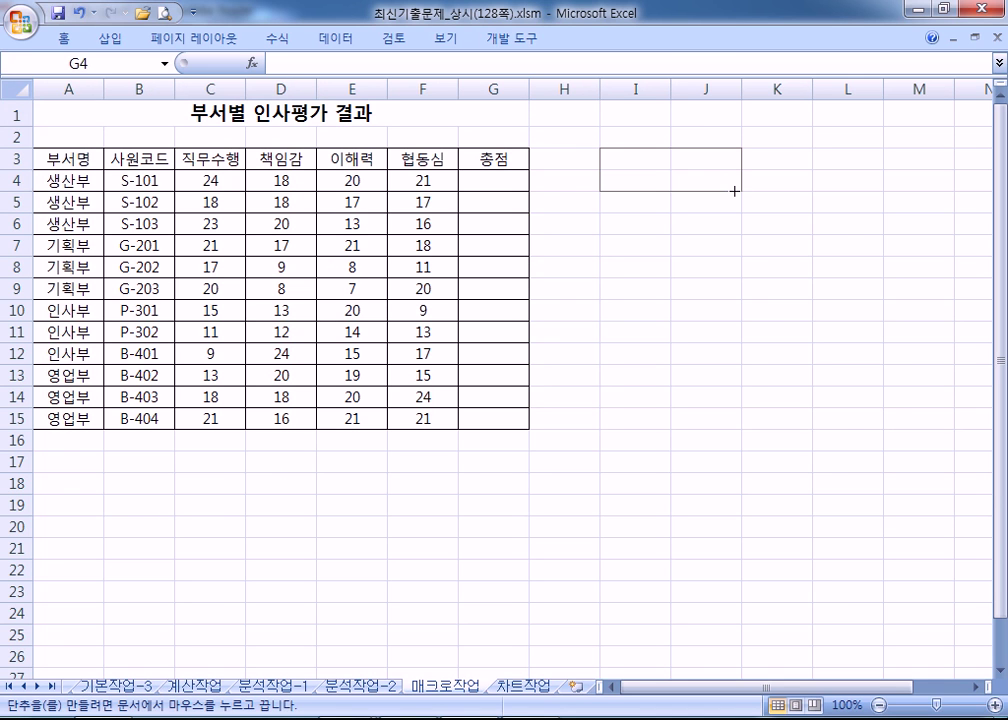
{"action": "left_click_drag", "start_coordinate": [735, 191], "coordinate": [735, 191]}
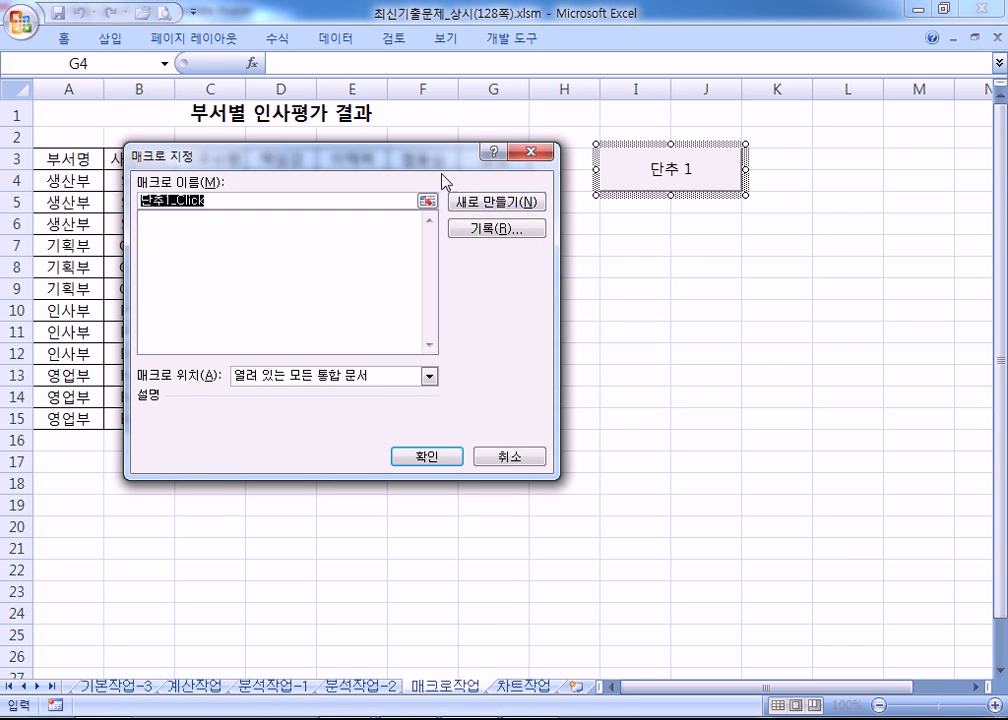
Name the button's macro 합계 and start recording it in the current workbook (현재 통합 문서)
{"action": "left_click_drag", "start_coordinate": [418, 164], "coordinate": [726, 224]}
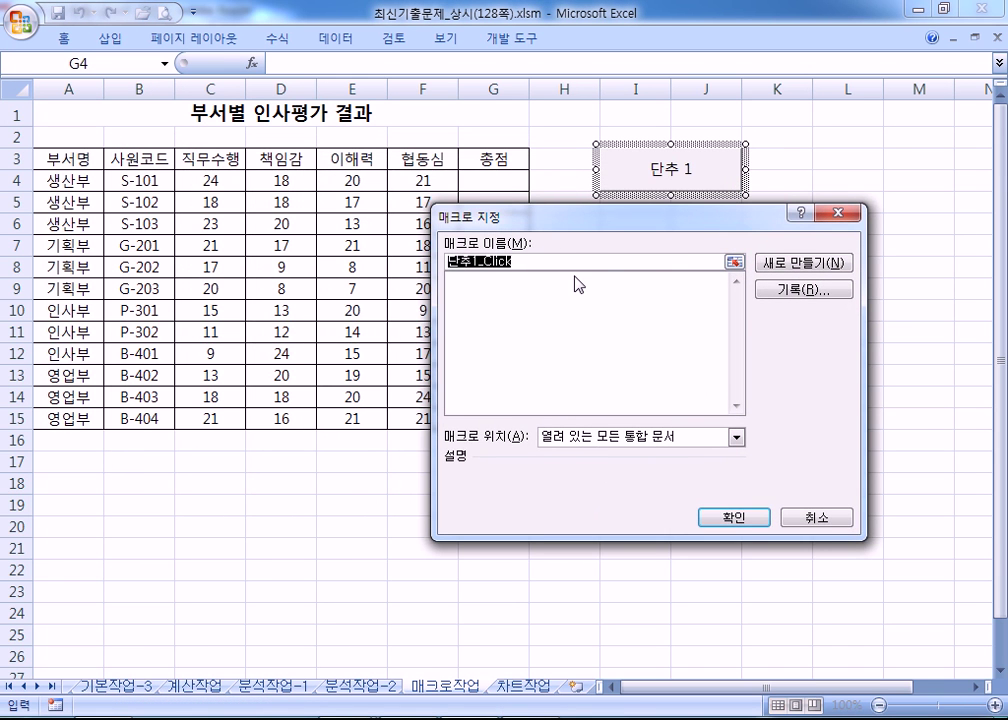
{"action": "type", "text": "GKO"}
{"action": "key", "text": "BackSpace"}
{"action": "key", "text": "BackSpace"}
{"action": "type", "text": "합ㄱ"}
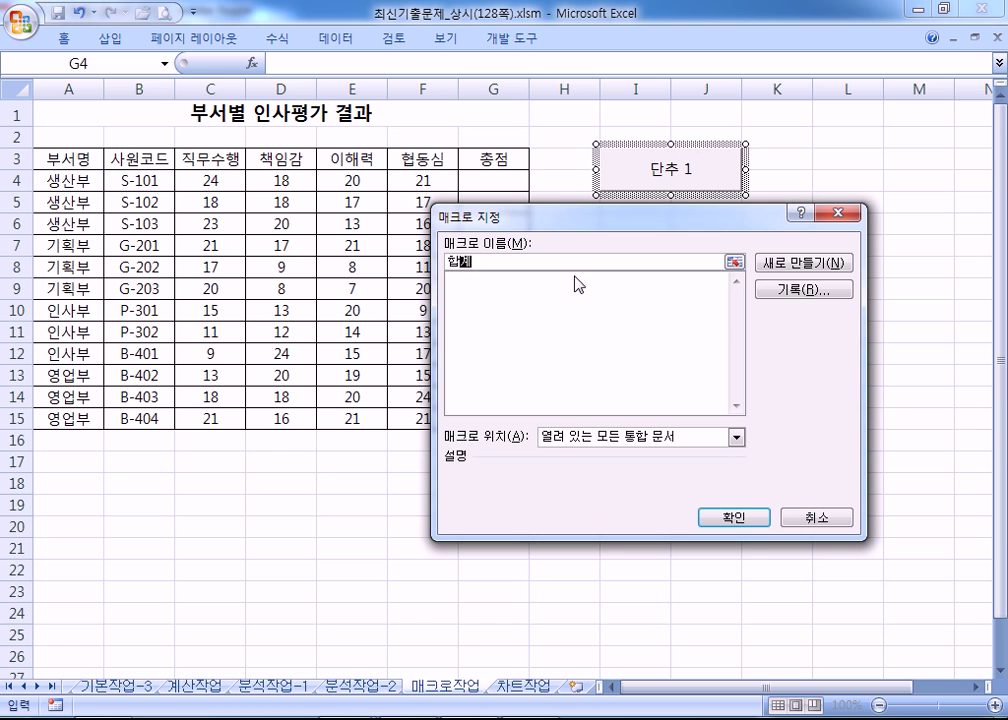
{"action": "left_click", "coordinate": [800, 290]}
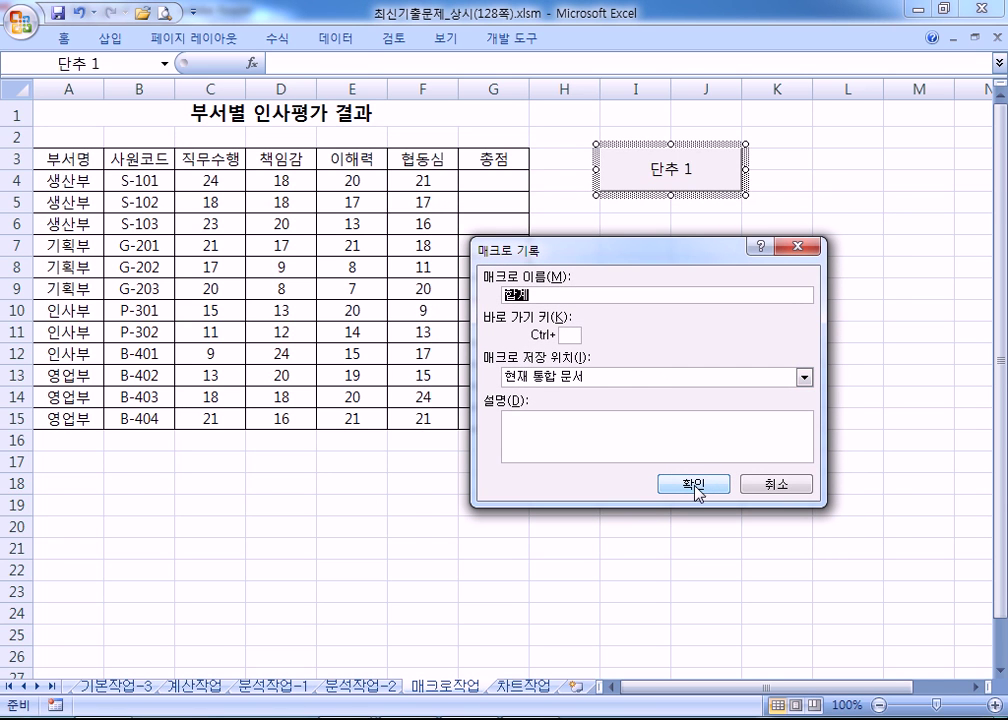
{"action": "left_click", "coordinate": [695, 485]}
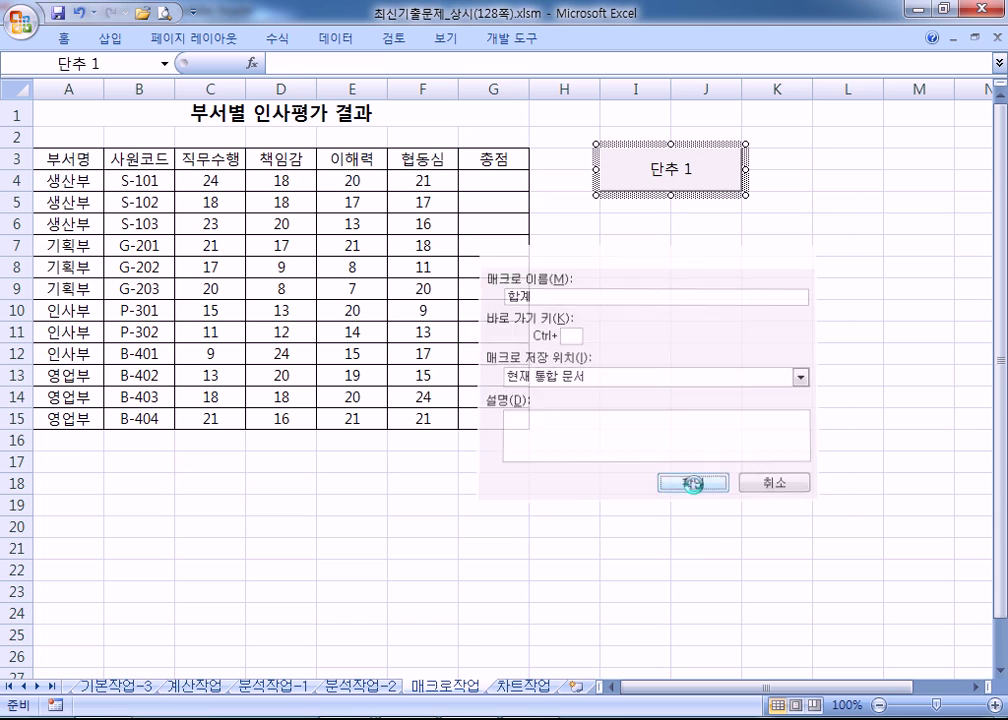
Enter =SUM(C4:F4) in G4 and fill the formula down to G15
{"action": "left_click", "coordinate": [495, 183]}
{"action": "type", "text": "=SUM("}
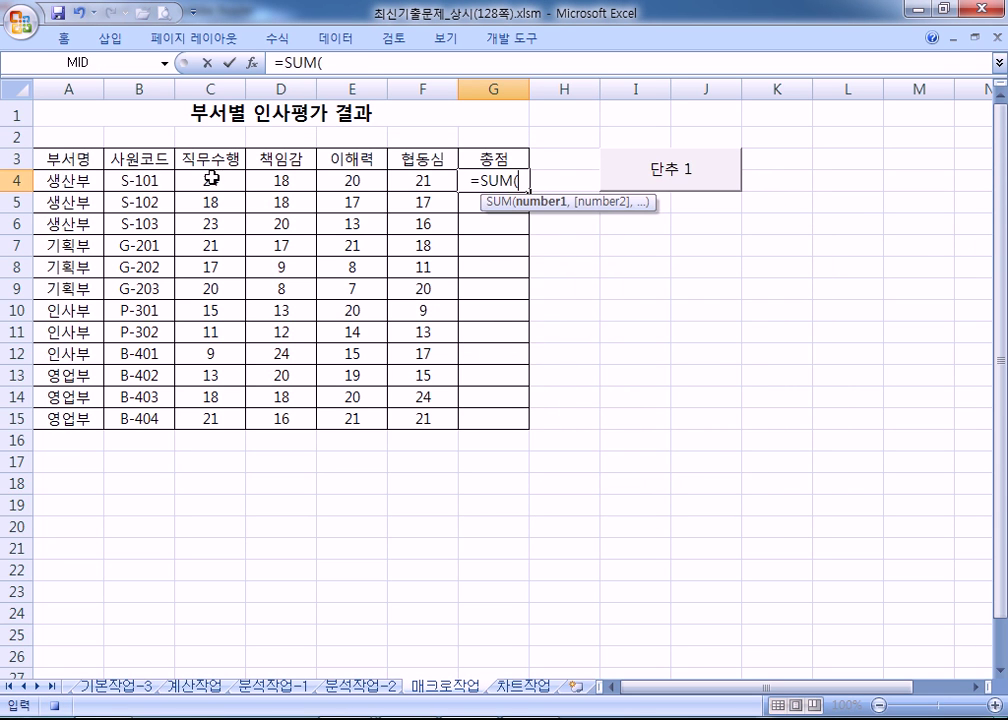
{"action": "left_click_drag", "start_coordinate": [210, 180], "coordinate": [408, 181]}
{"action": "key", "text": "Return"}
{"action": "left_click", "coordinate": [510, 178]}
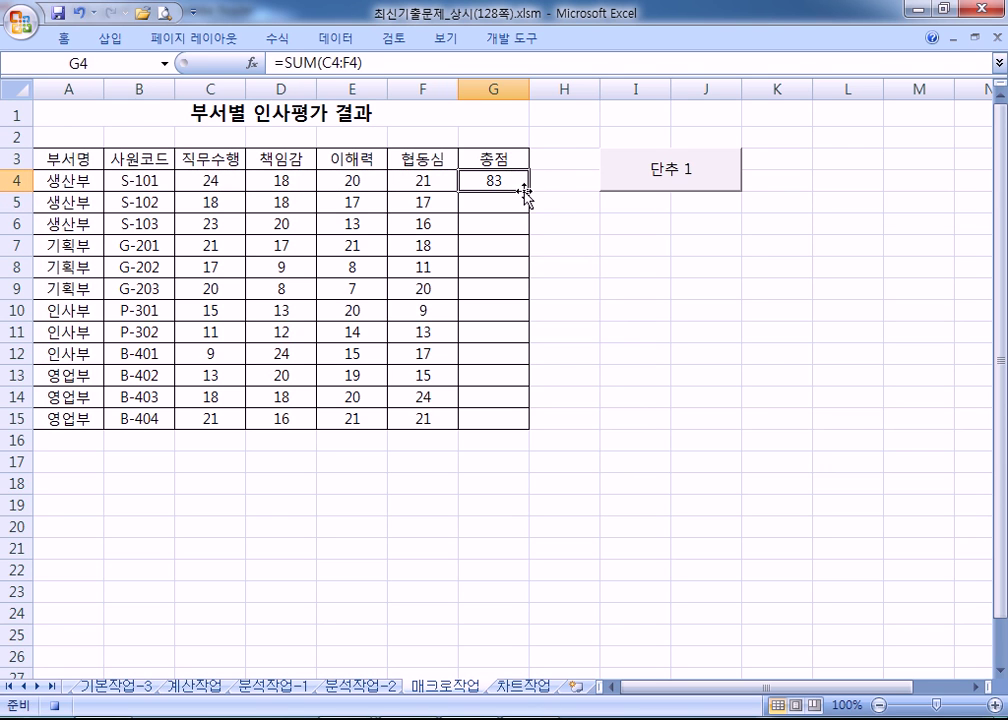
{"action": "double_click", "coordinate": [528, 189]}
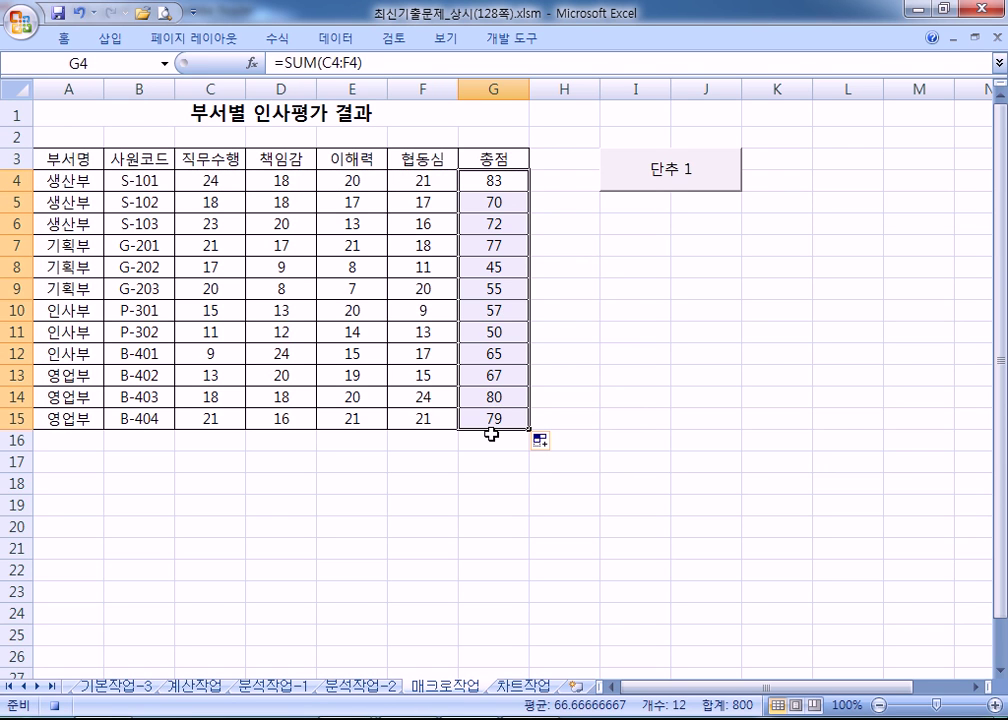
Select the title cell A1 and stop recording the macro
{"action": "left_click", "coordinate": [88, 119]}
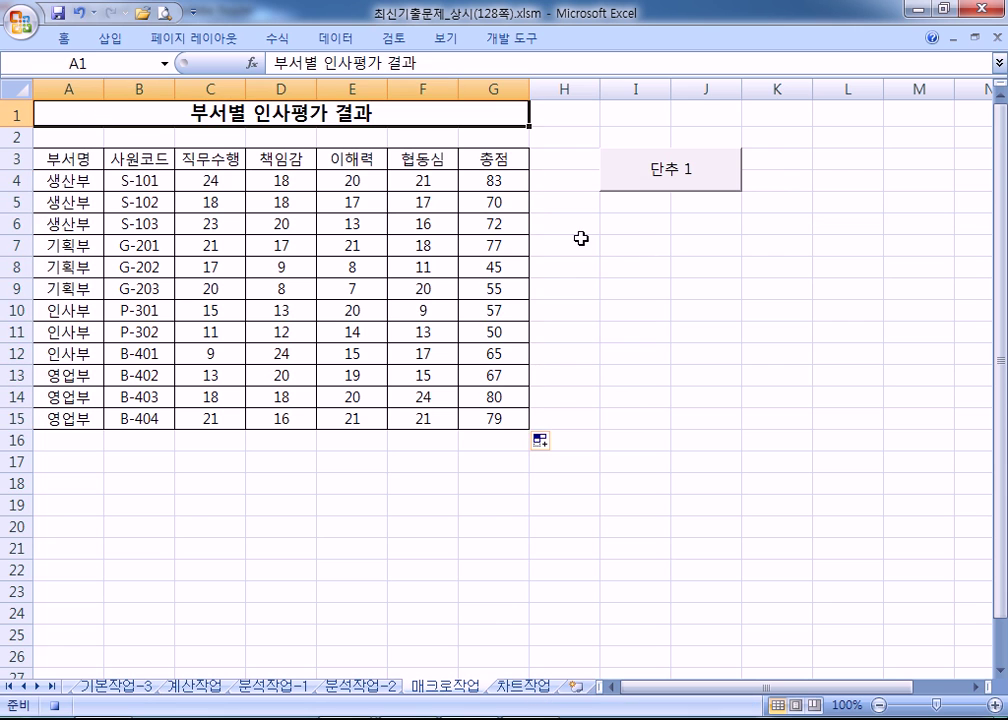
{"action": "left_click", "coordinate": [511, 40]}
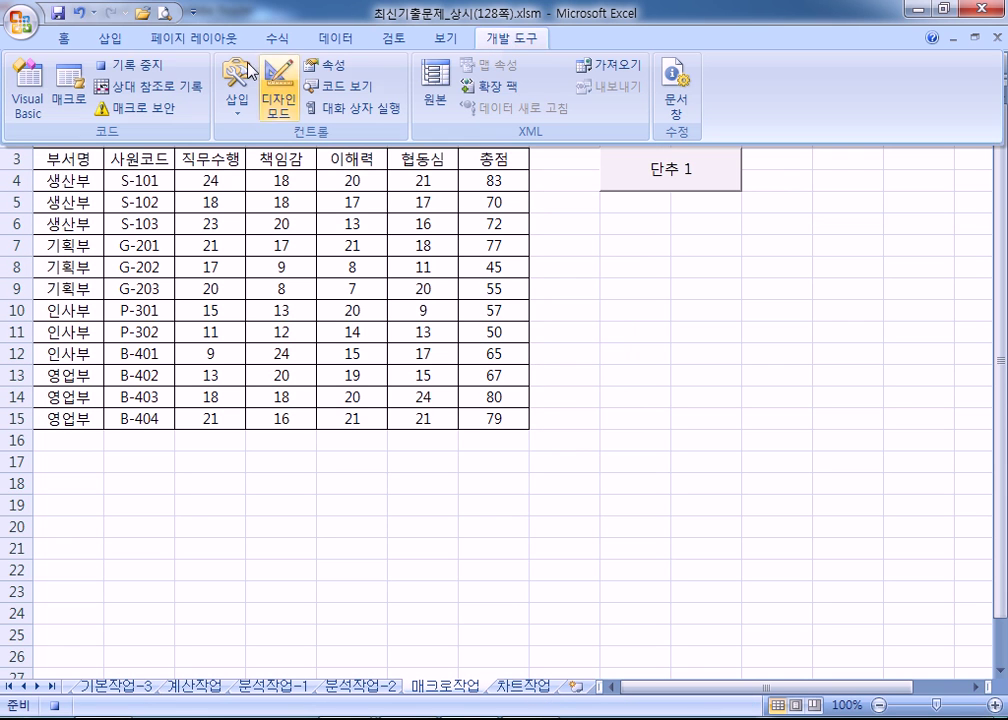
{"action": "left_click", "coordinate": [137, 66]}
Clear the totals in G4:G15, move to an empty cell and run the macro from the new button
{"action": "left_click", "coordinate": [500, 183]}
{"action": "left_click_drag", "start_coordinate": [500, 183], "coordinate": [502, 418]}
{"action": "key", "text": "Delete"}
{"action": "left_click", "coordinate": [709, 356]}
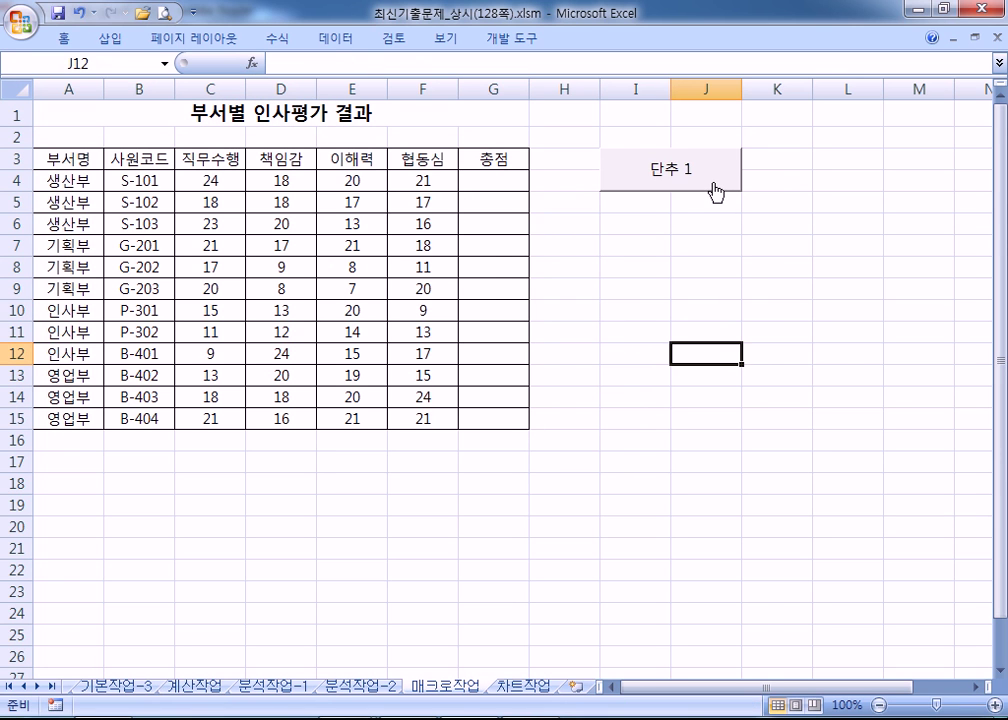
{"action": "left_click", "coordinate": [715, 192]}
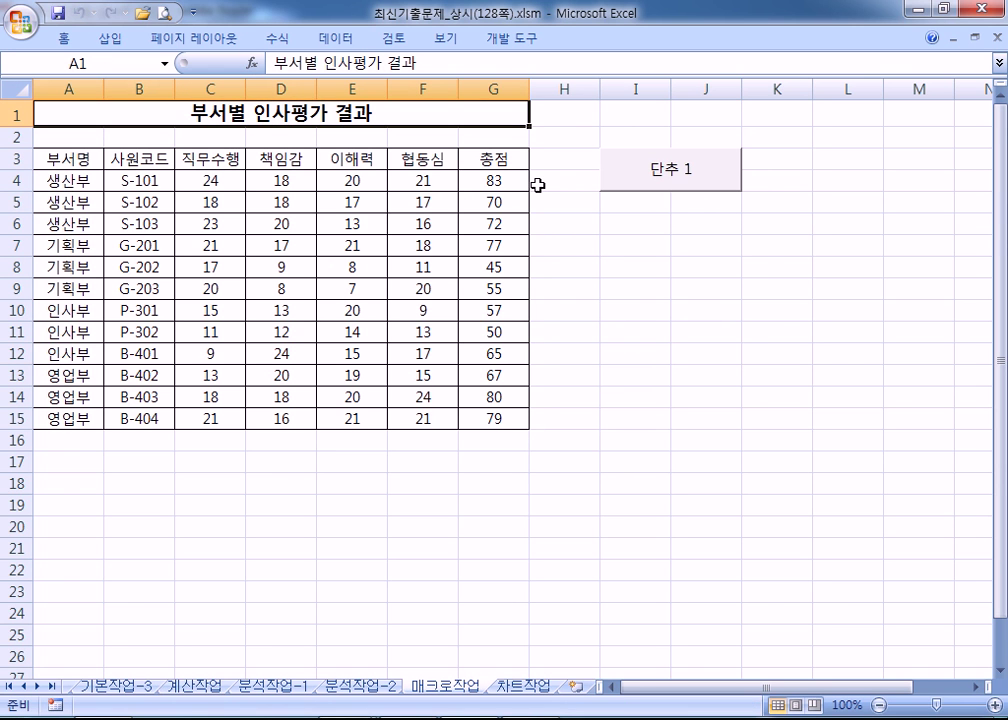
Check the required label in the Adobe Reader PDF and change the Excel button's text to 총점
{"action": "key", "text": "alt+Tab"}
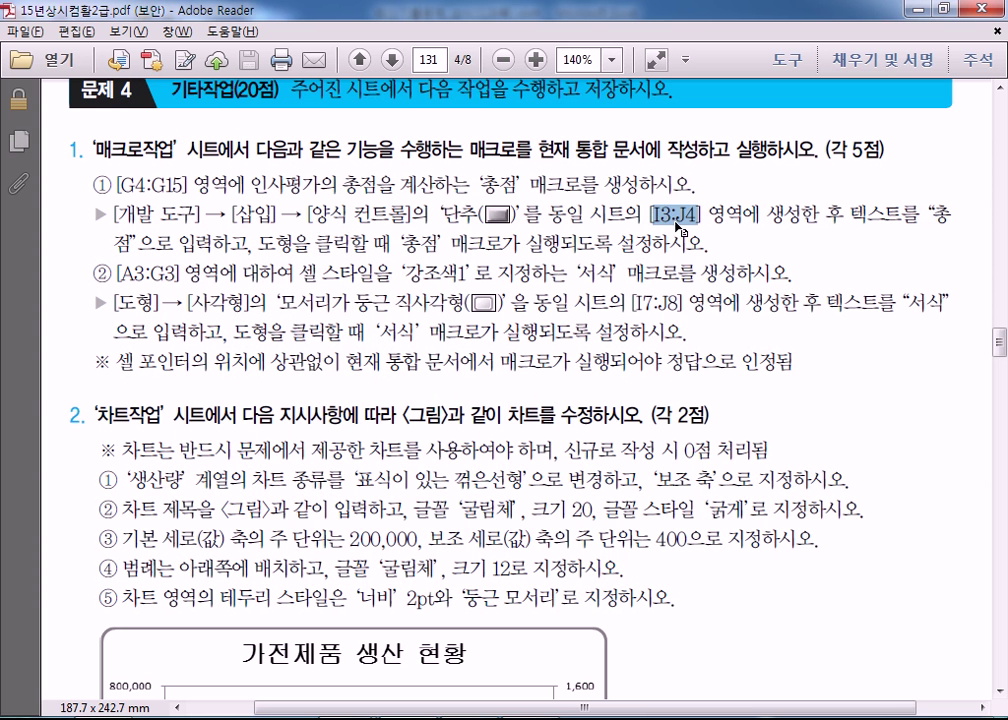
{"action": "left_click_drag", "start_coordinate": [849, 215], "coordinate": [138, 251]}
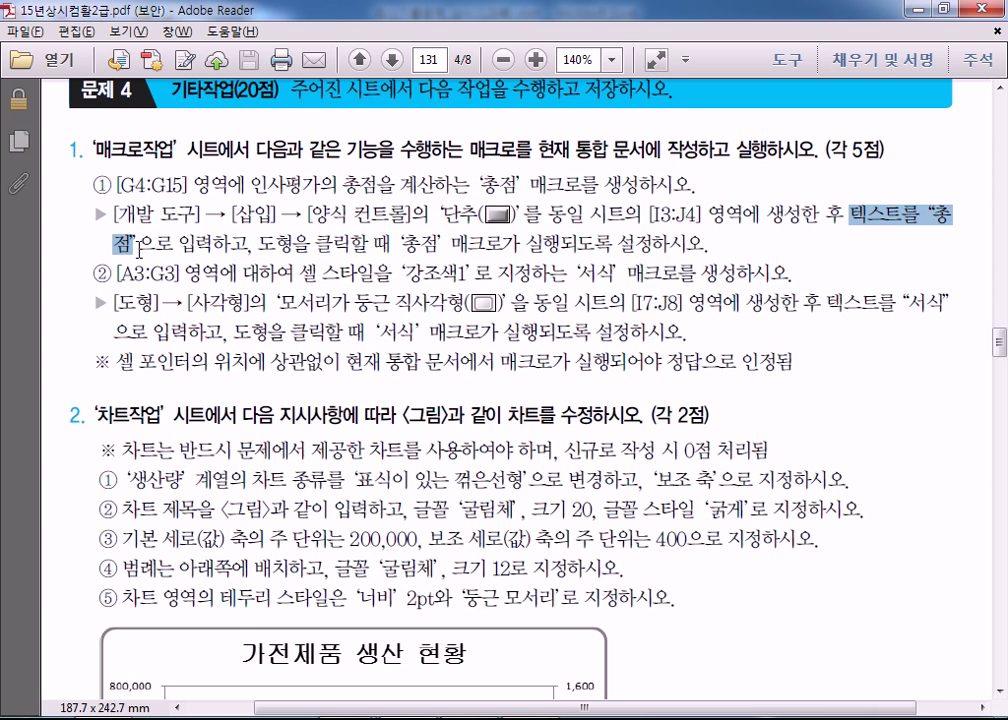
{"action": "key", "text": "alt+Tab"}
{"action": "right_click", "coordinate": [650, 186]}
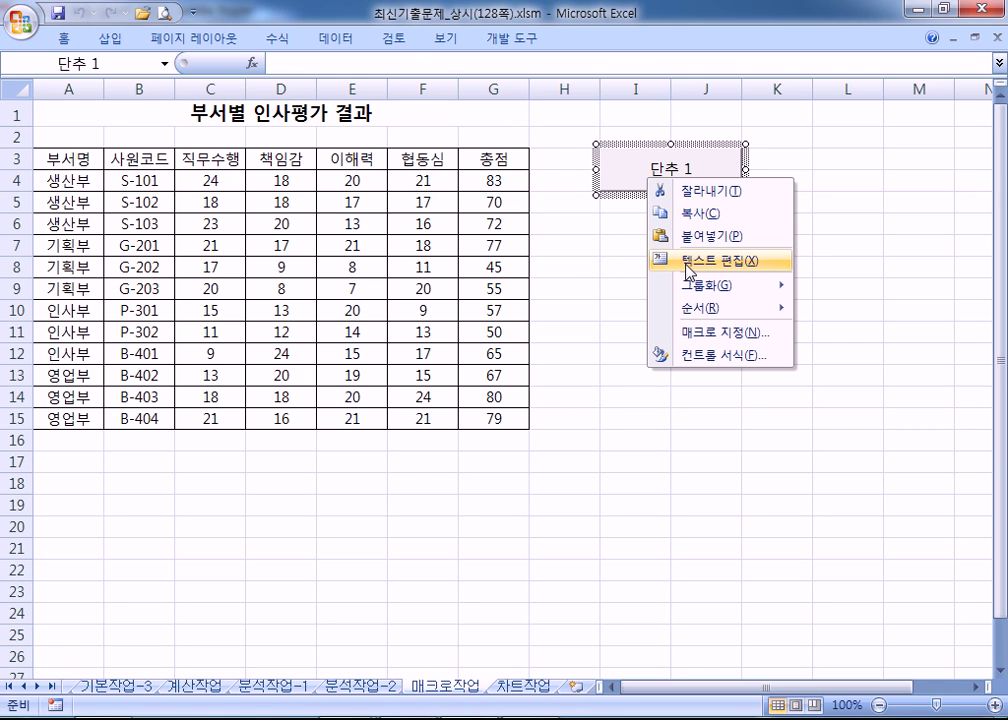
{"action": "left_click", "coordinate": [689, 261]}
{"action": "type", "text": "CHDW"}
{"action": "key", "text": "BackSpace"}
{"action": "key", "text": "BackSpace"}
{"action": "key", "text": "BackSpace"}
{"action": "key", "text": "BackSpace"}
{"action": "type", "text": "총ㅈ"}
{"action": "key", "text": "Delete"}
{"action": "key", "text": "Delete"}
{"action": "key", "text": "Delete"}
{"action": "key", "text": "Delete"}
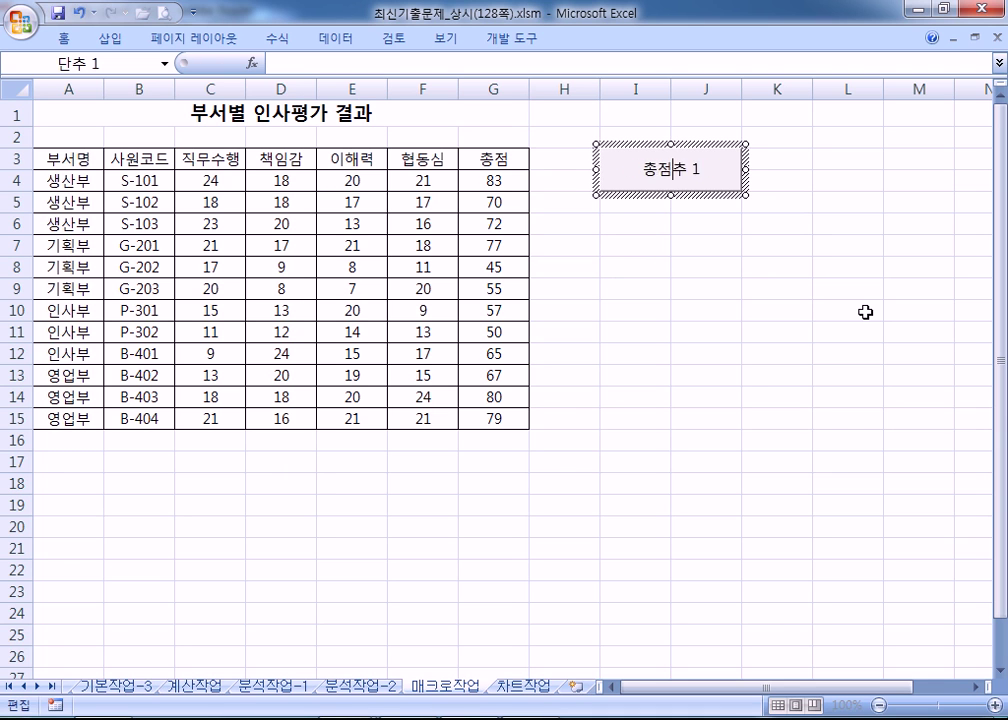
{"action": "left_click", "coordinate": [826, 306]}
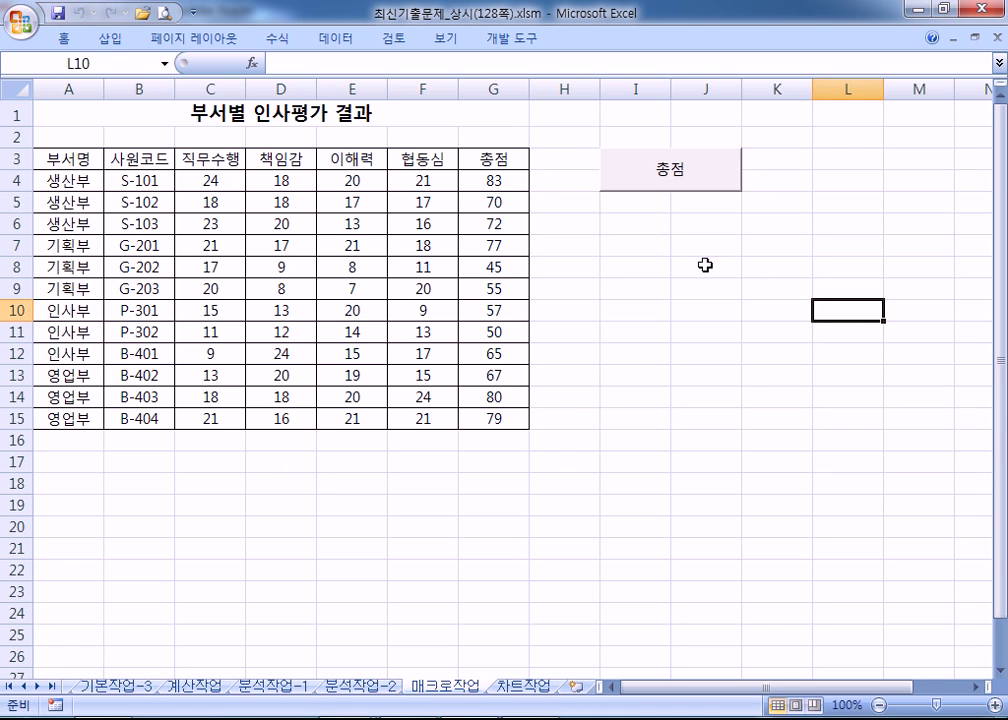
Empty the 총점 column G4:G15 again and recalculate it with the relabelled 총점 button
{"action": "left_click_drag", "start_coordinate": [517, 174], "coordinate": [508, 415]}
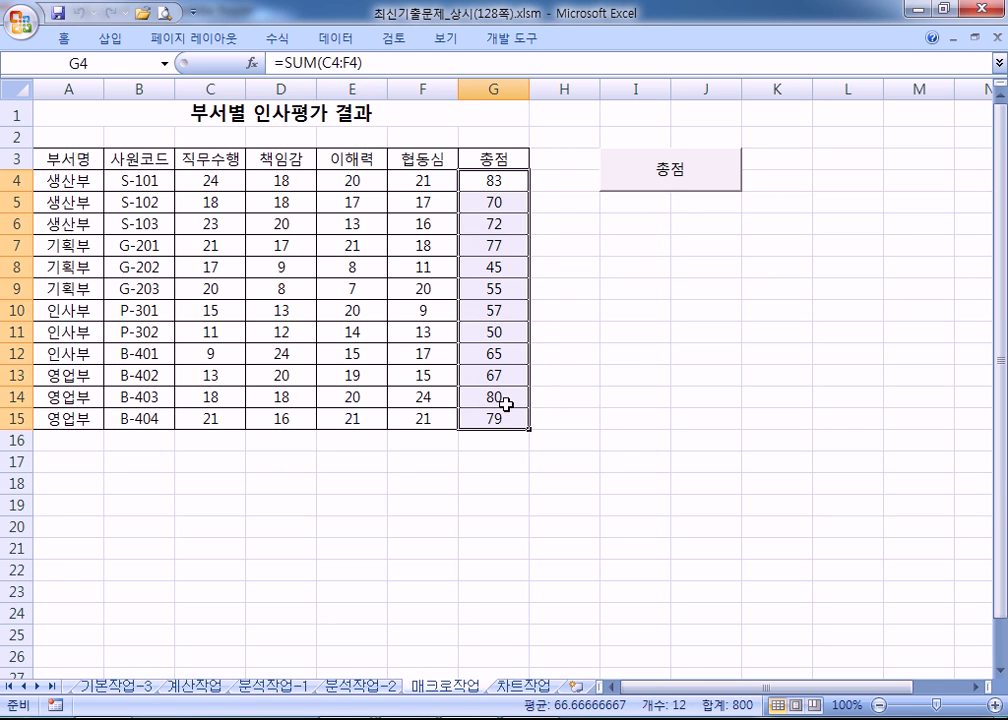
{"action": "key", "text": "Delete"}
{"action": "left_click", "coordinate": [635, 343]}
{"action": "left_click", "coordinate": [697, 190]}
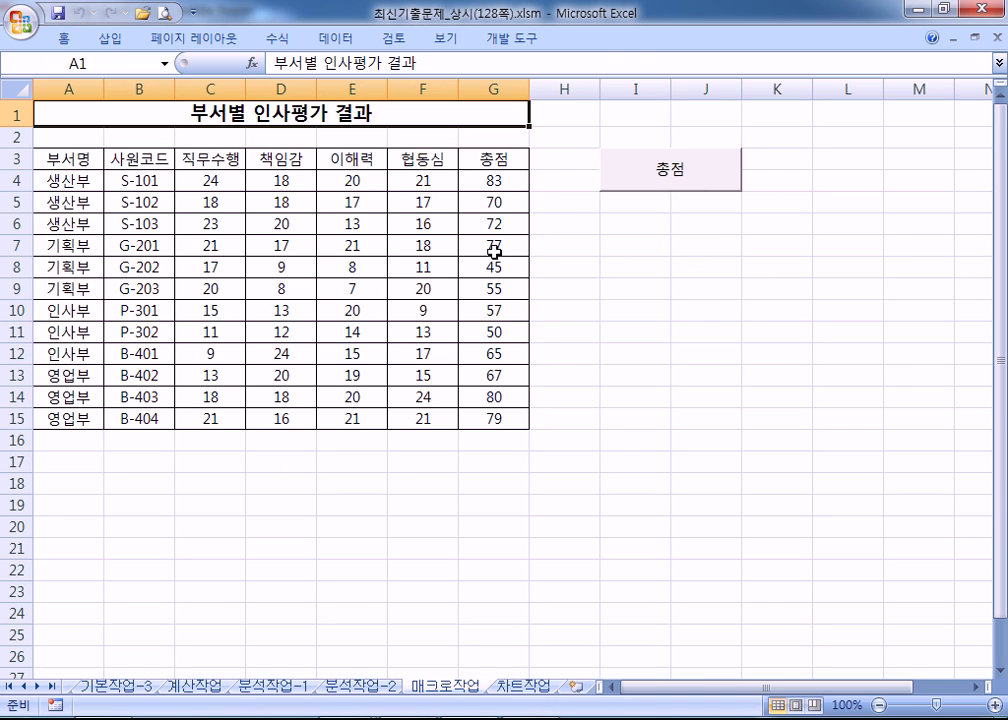
{"action": "key", "text": "alt+Tab"}
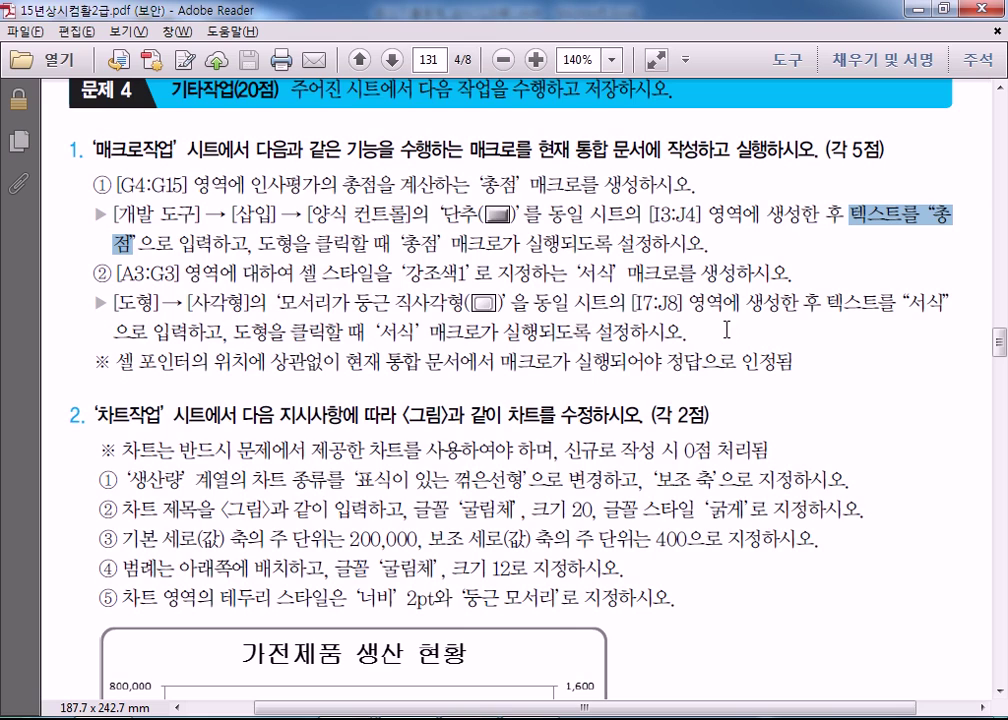
{"action": "key", "text": "alt+Tab"}
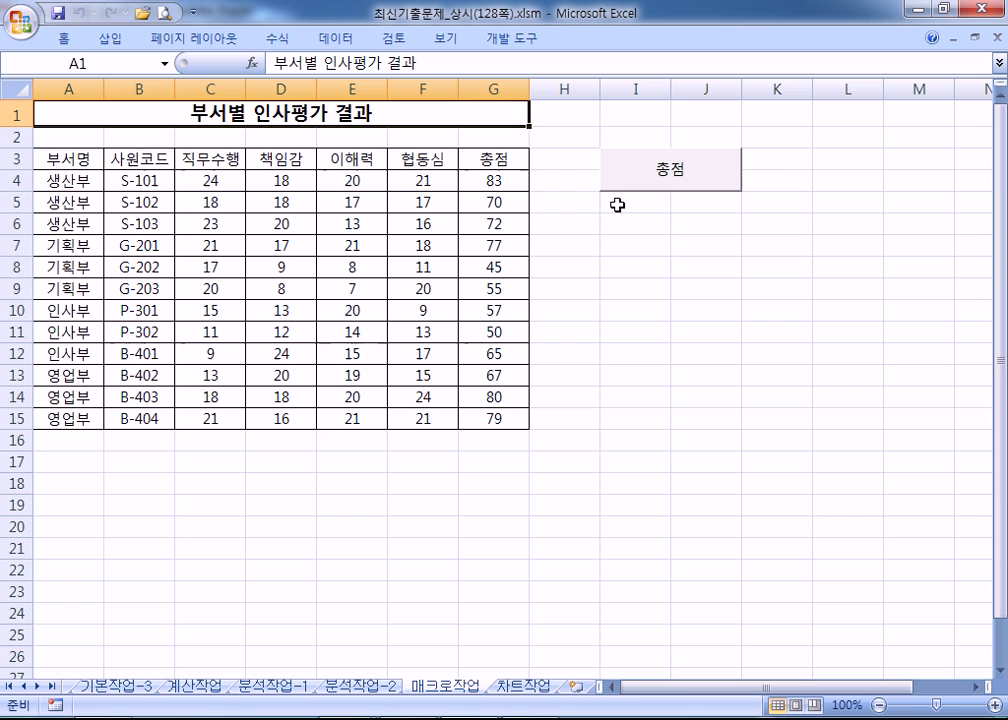
{"action": "right_click", "coordinate": [641, 176]}
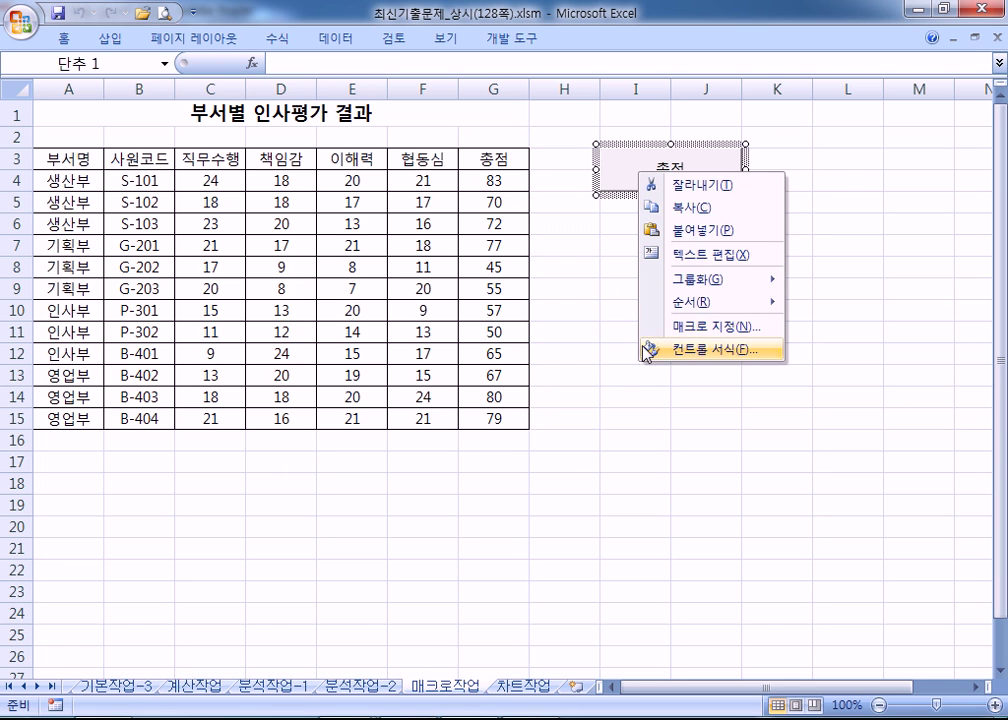
{"action": "left_click", "coordinate": [601, 349]}
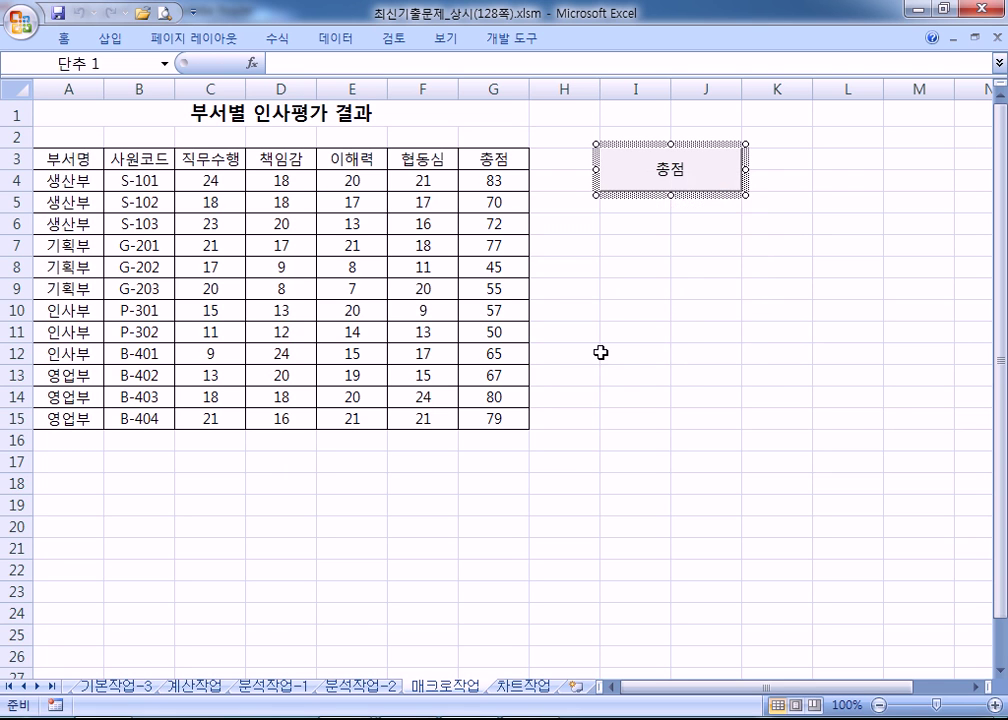
Check the second macro's shape instruction in the Adobe Reader PDF and draw a rounded rectangle (모서리가 둥근 직사각형) over I7:J8 in Excel
{"action": "key", "text": "alt+Tab"}
{"action": "scroll", "coordinate": [330, 420], "scroll_direction": "down", "scroll_amount": 1}
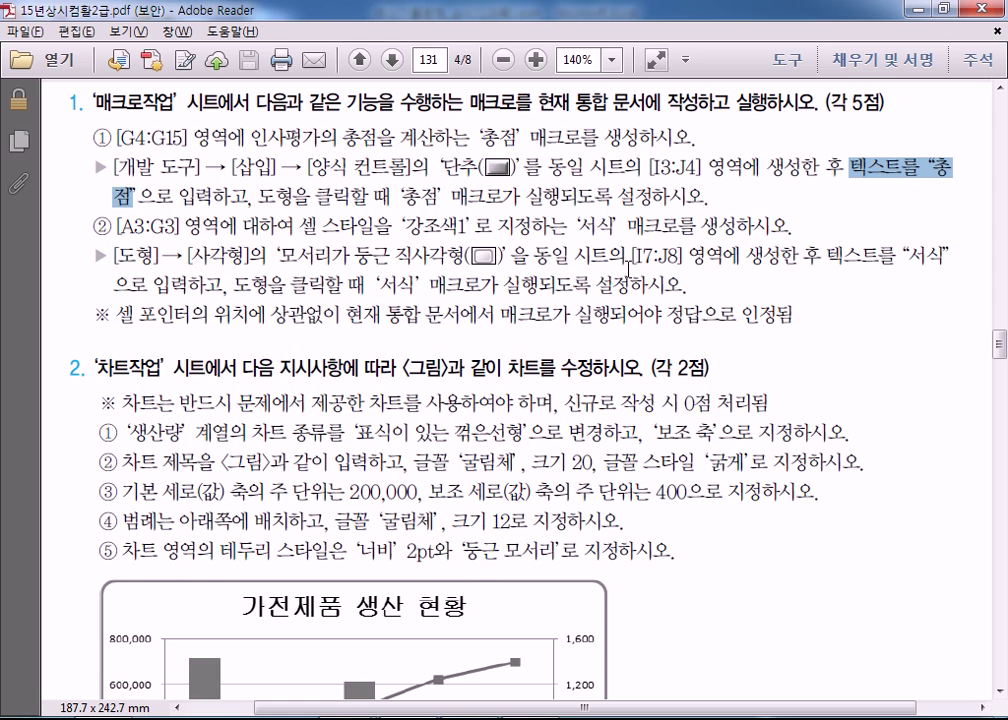
{"action": "key", "text": "alt+Tab"}
{"action": "left_click", "coordinate": [109, 38]}
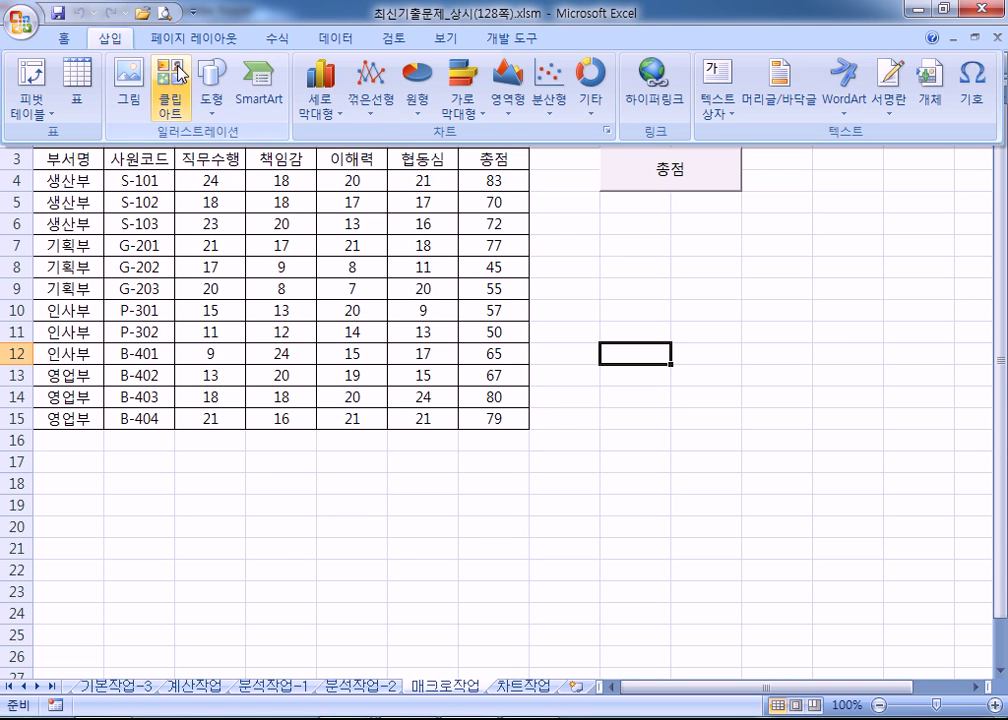
{"action": "left_click", "coordinate": [216, 88]}
{"action": "left_click", "coordinate": [222, 258]}
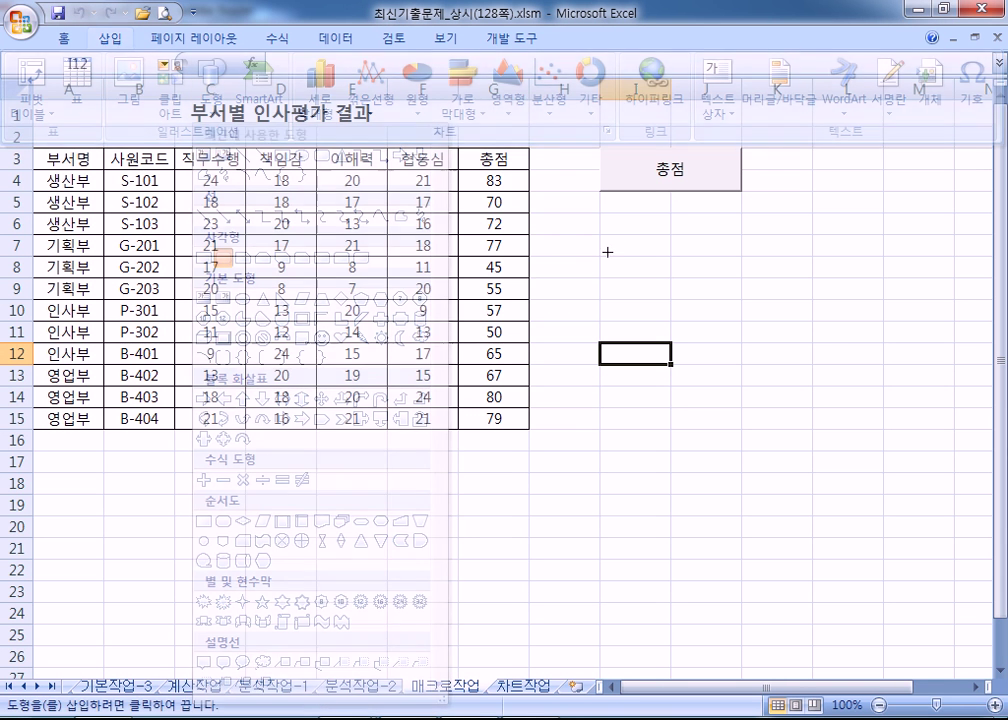
{"action": "mouse_move", "coordinate": [601, 236]}
{"action": "left_mouse_down"}
{"action": "mouse_move", "coordinate": [742, 256]}
{"action": "mouse_move", "coordinate": [742, 279]}
{"action": "left_mouse_up"}
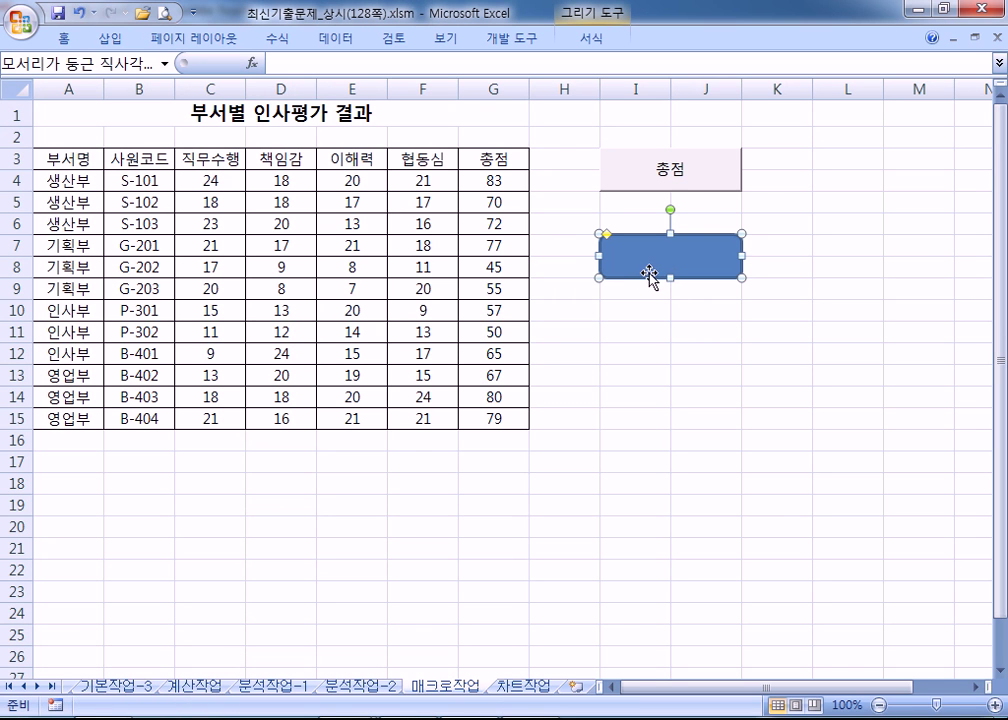
{"action": "right_click", "coordinate": [687, 254]}
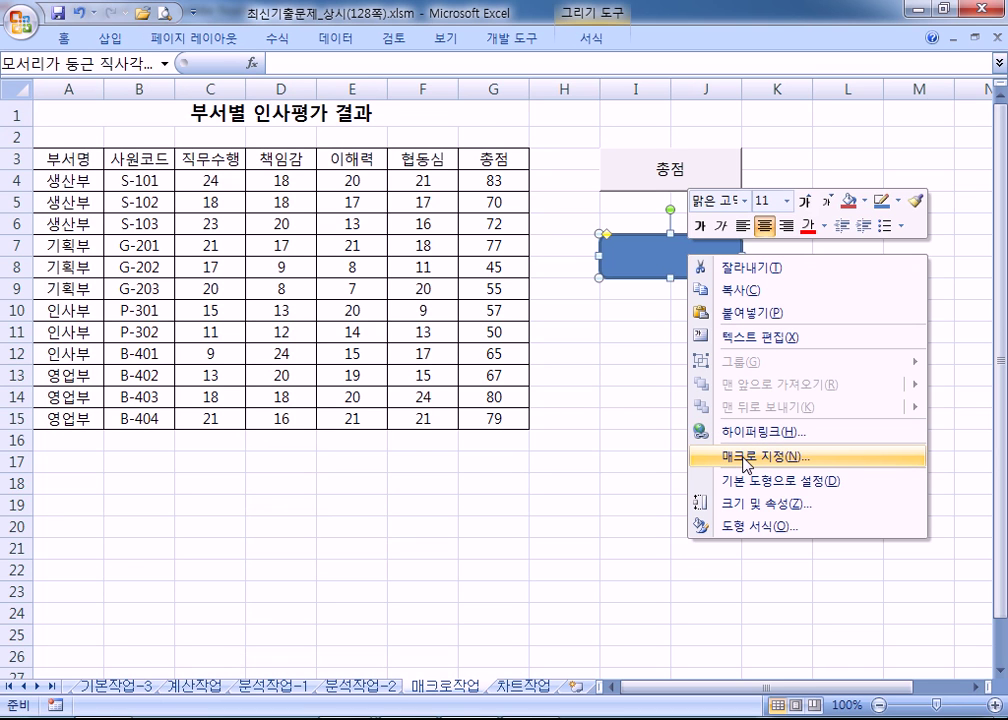
{"action": "left_click", "coordinate": [632, 270]}
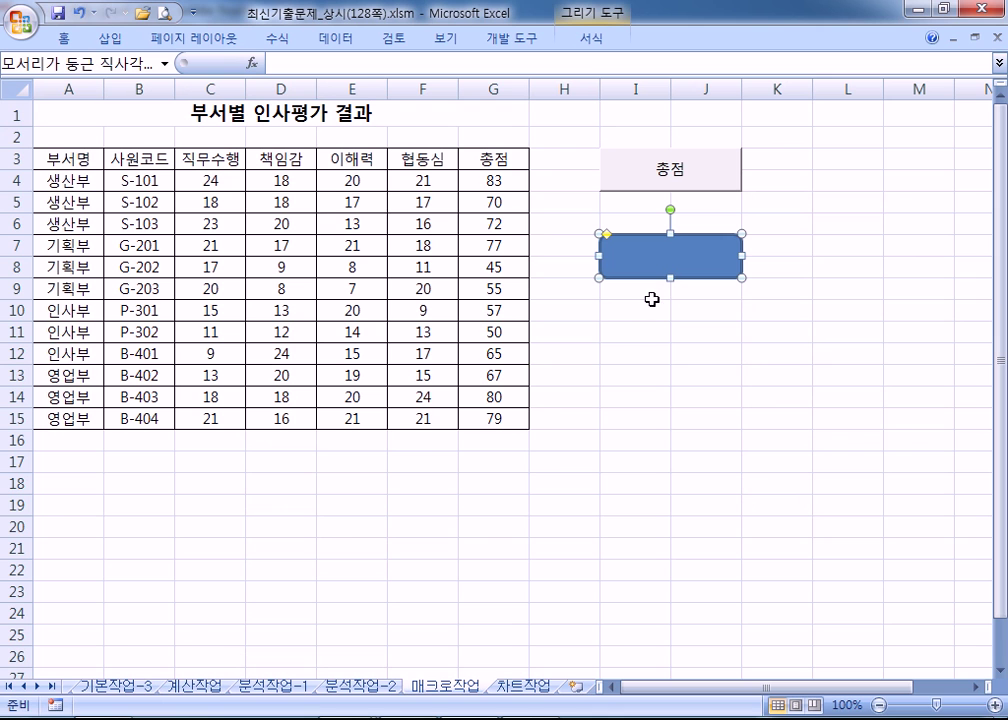
{"action": "right_click", "coordinate": [717, 183]}
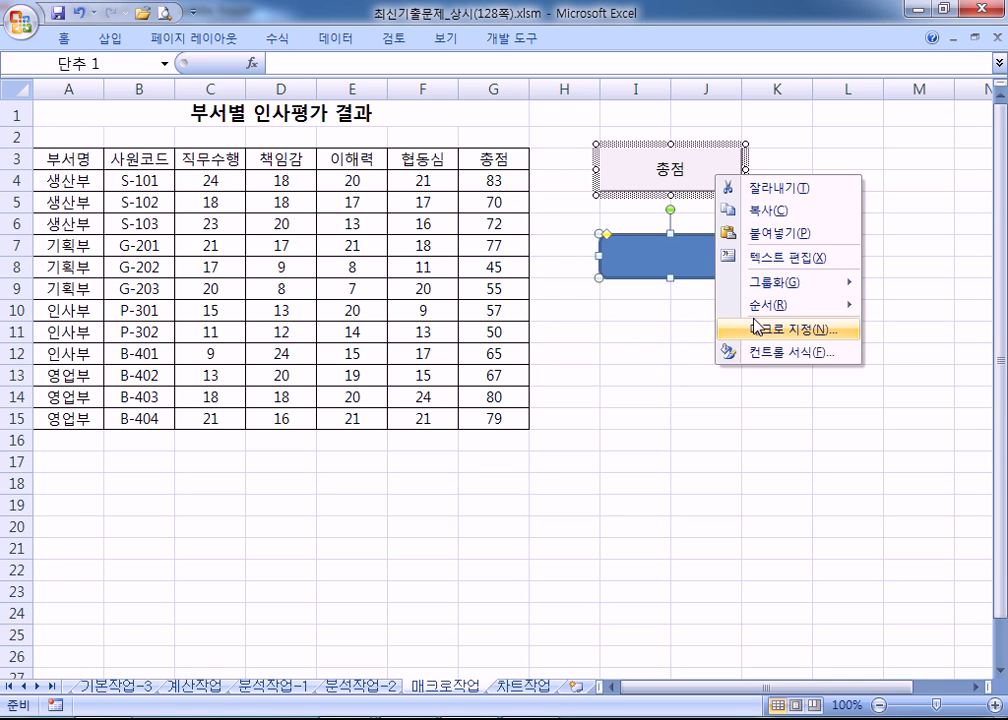
{"action": "left_click", "coordinate": [659, 268]}
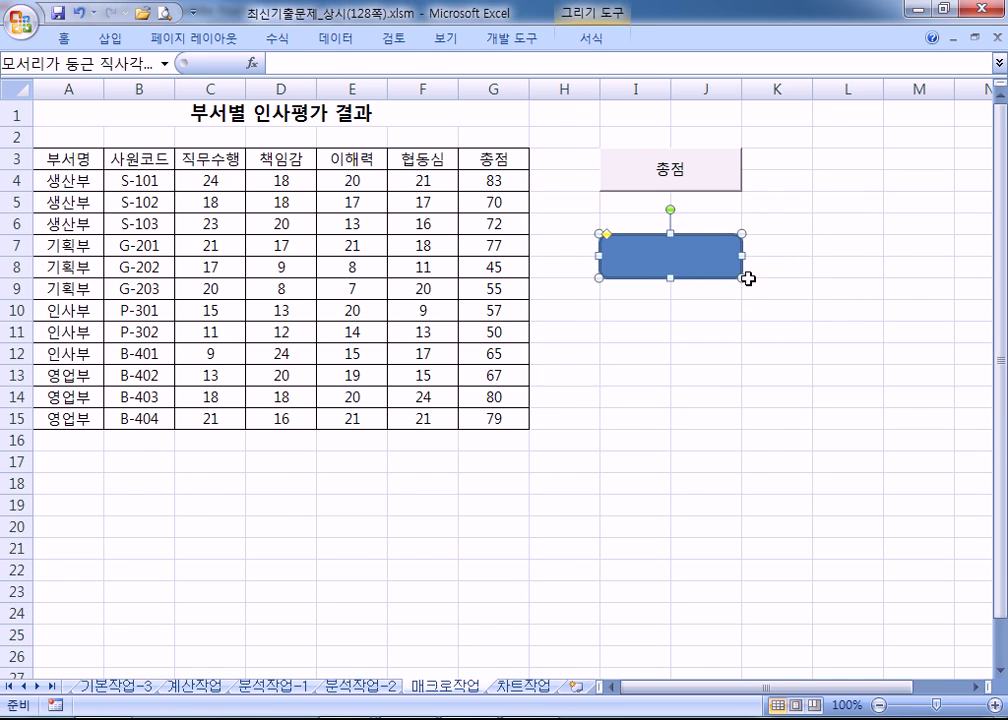
Check the required shape label in the Adobe Reader PDF and enter 서식 as the rounded rectangle's text in Excel
{"action": "key", "text": "alt+Tab"}
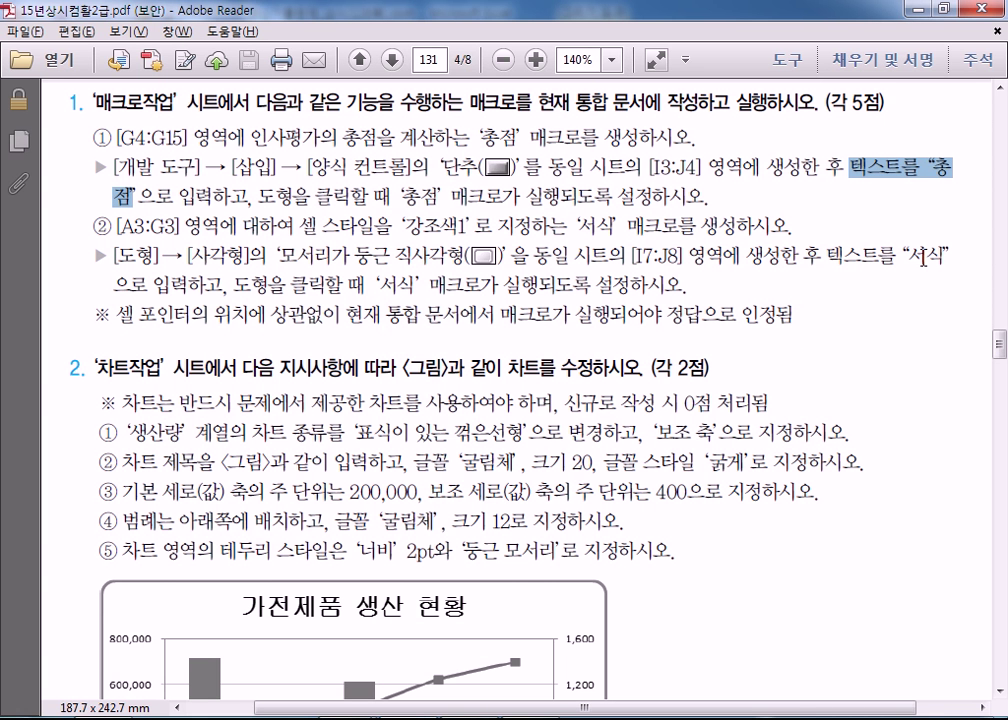
{"action": "key", "text": "alt+Tab"}
{"action": "type", "text": "서식"}
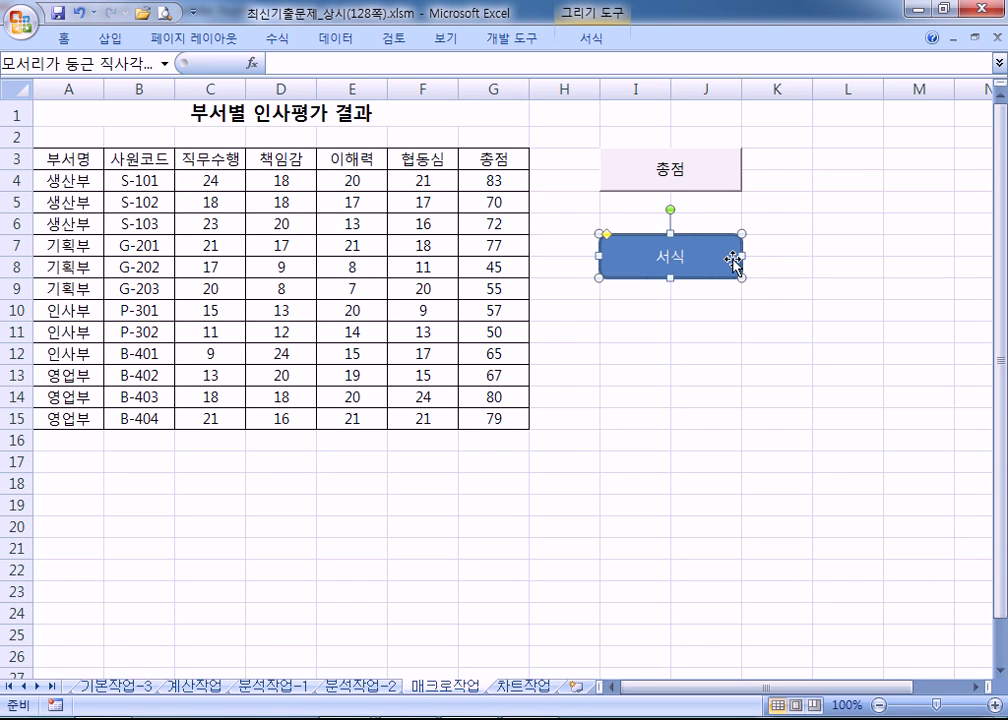
Check the cell style required for A3:G3 in the Adobe Reader PDF and return to cell A1 in Excel
{"action": "key", "text": "alt+Tab"}
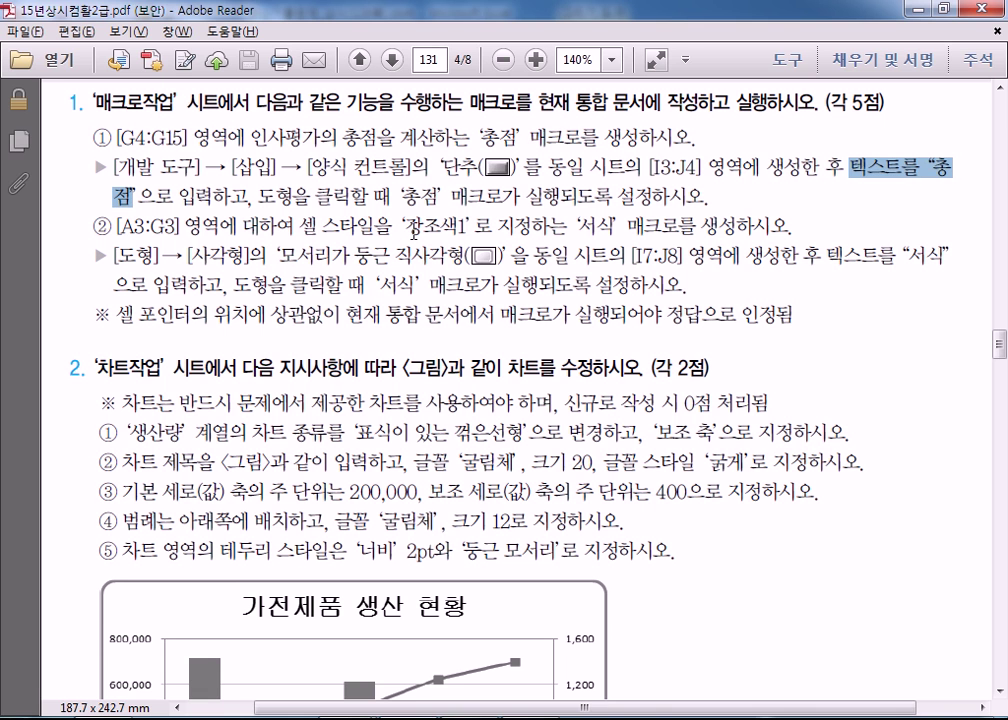
{"action": "left_click_drag", "start_coordinate": [421, 228], "coordinate": [453, 229]}
{"action": "key", "text": "alt+Tab"}
{"action": "left_click_drag", "start_coordinate": [60, 159], "coordinate": [468, 159]}
{"action": "left_click", "coordinate": [140, 115]}
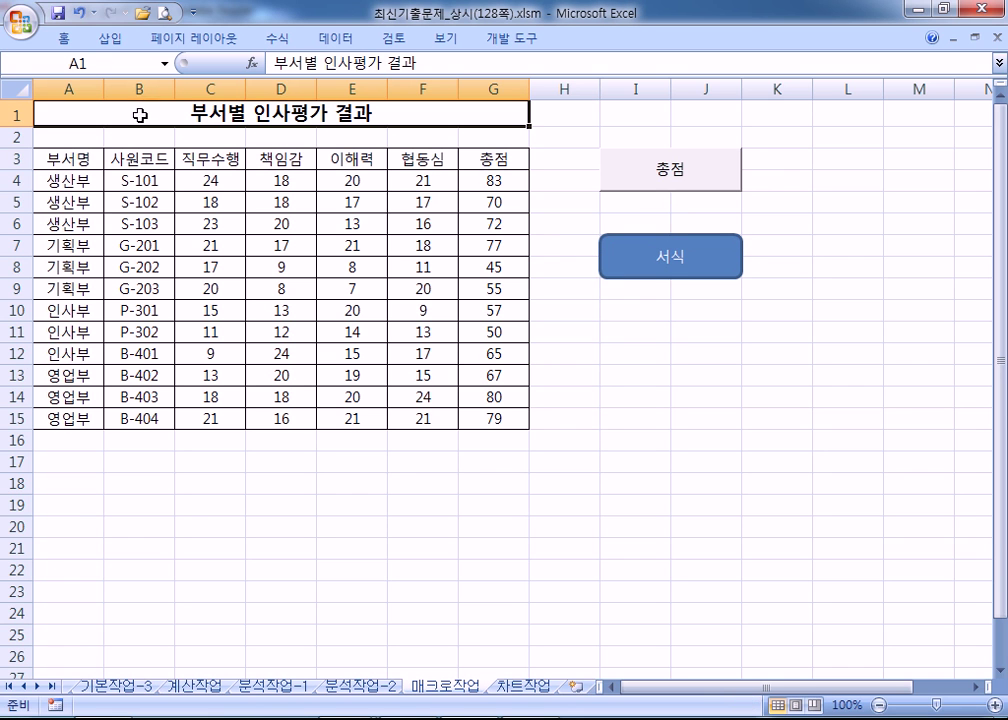
Assign a new macro named 서식 to the rounded rectangle and start recording it
{"action": "right_click", "coordinate": [630, 248]}
{"action": "left_click", "coordinate": [662, 281]}
{"action": "right_click", "coordinate": [619, 259]}
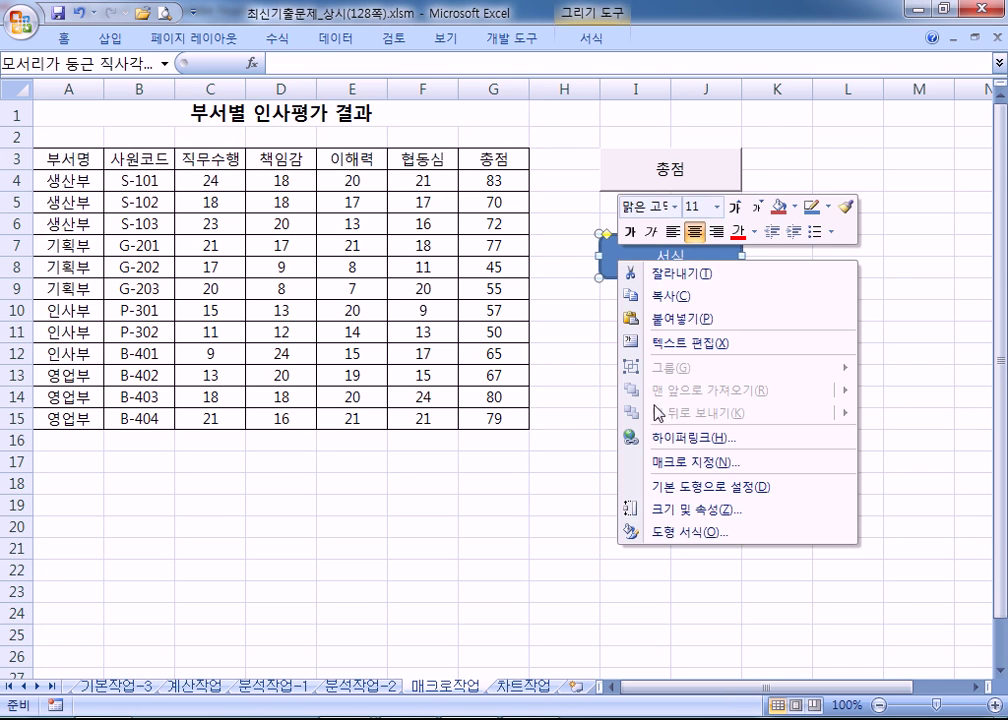
{"action": "left_click", "coordinate": [673, 463]}
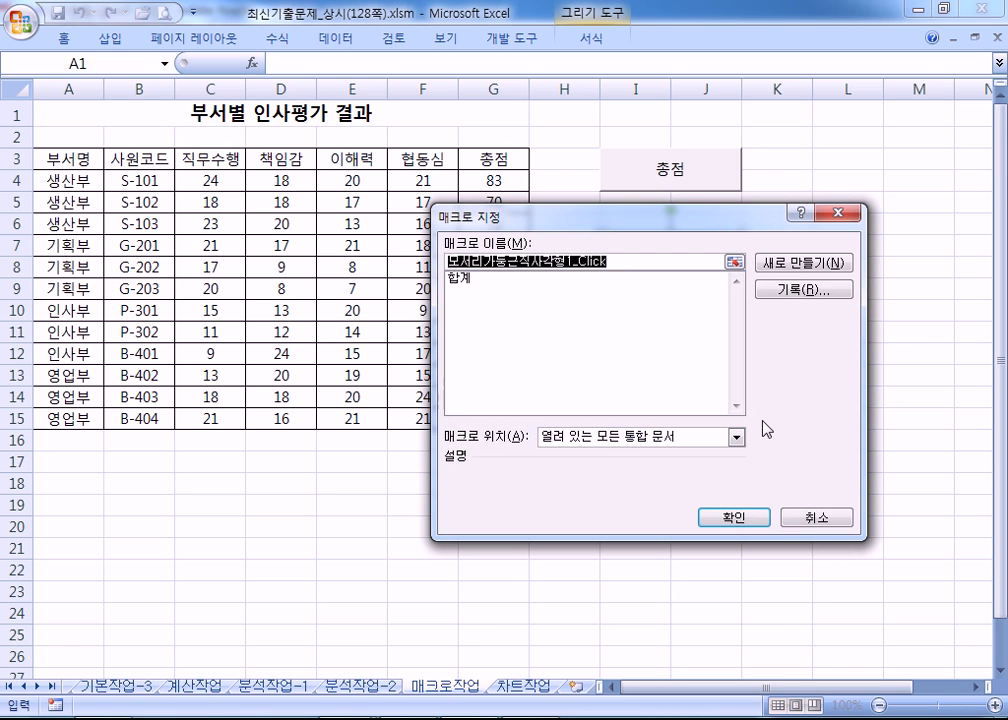
{"action": "type", "text": "서식"}
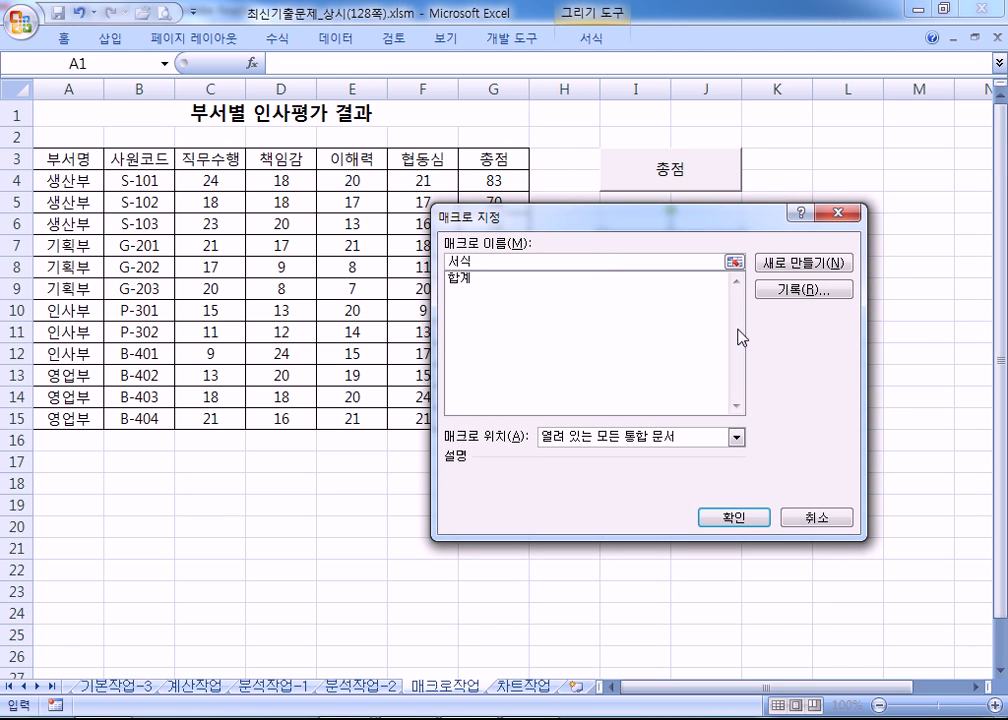
{"action": "left_click", "coordinate": [826, 292]}
{"action": "left_click", "coordinate": [688, 486]}
Record applying the 강조색1 cell style to A3:G3, return to A1 and stop the macro recording
{"action": "left_click_drag", "start_coordinate": [79, 158], "coordinate": [467, 158]}
{"action": "left_click", "coordinate": [62, 37]}
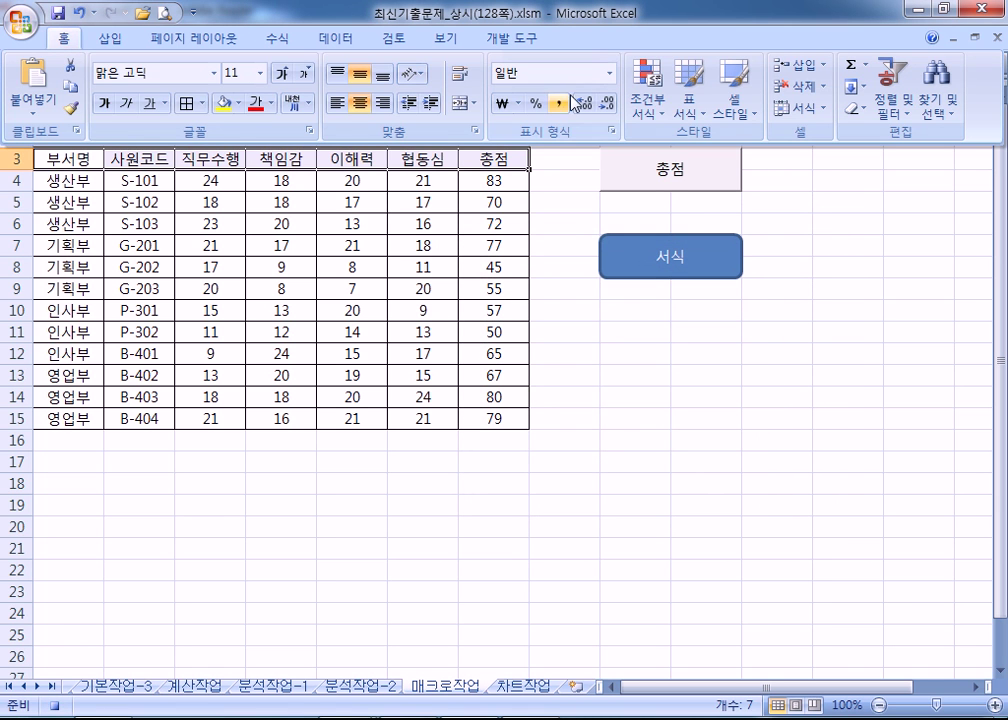
{"action": "left_click", "coordinate": [727, 112]}
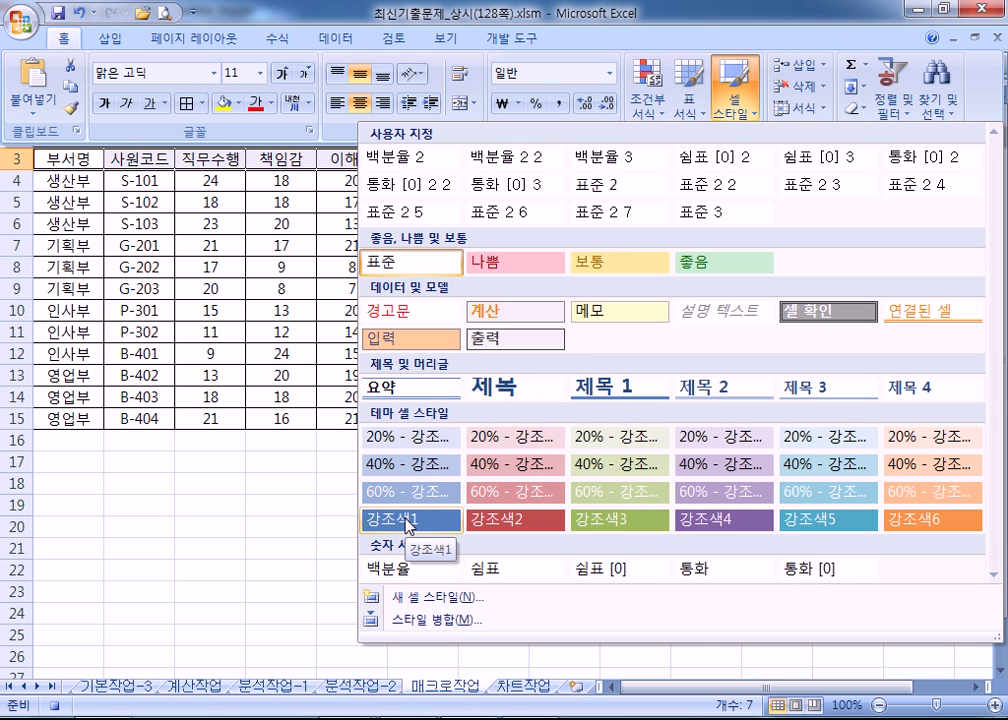
{"action": "left_click", "coordinate": [407, 520]}
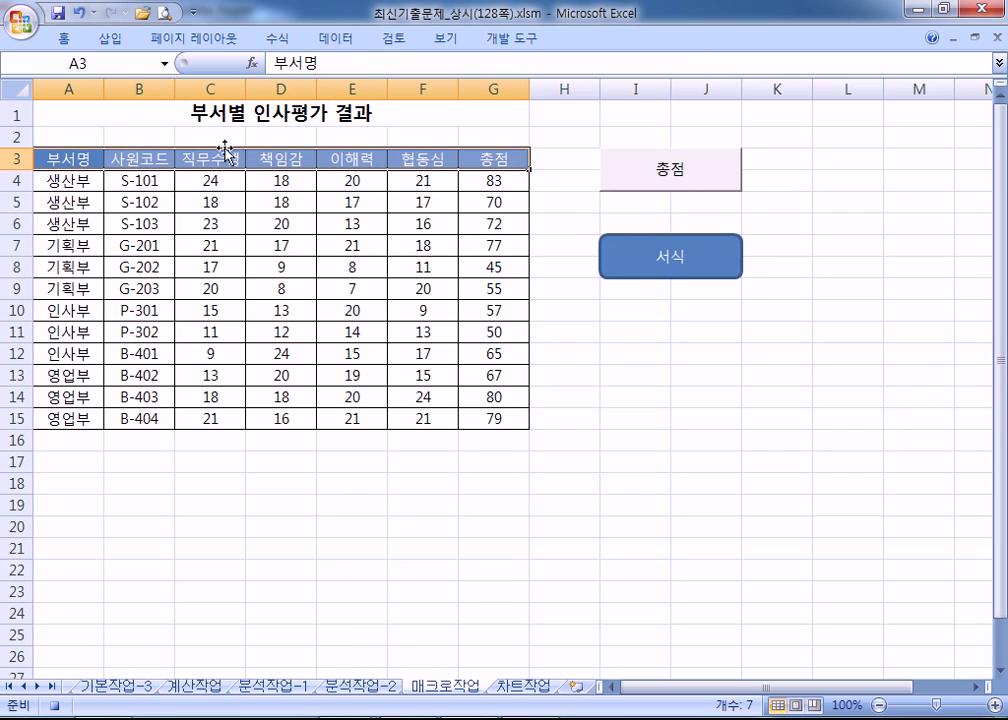
{"action": "left_click", "coordinate": [101, 110]}
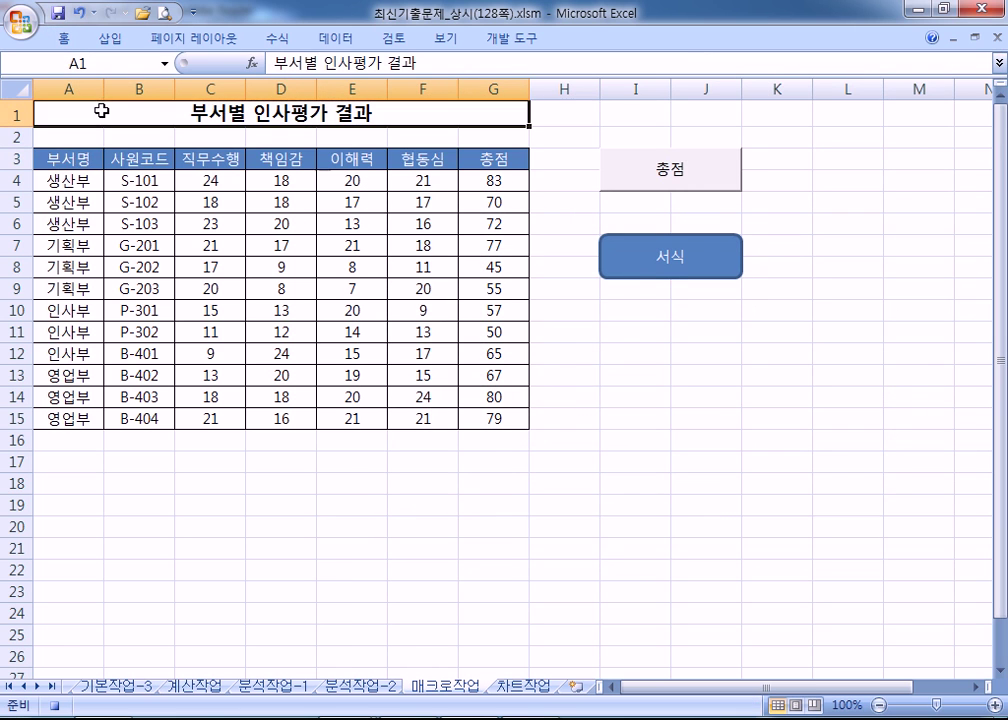
{"action": "left_click", "coordinate": [510, 38]}
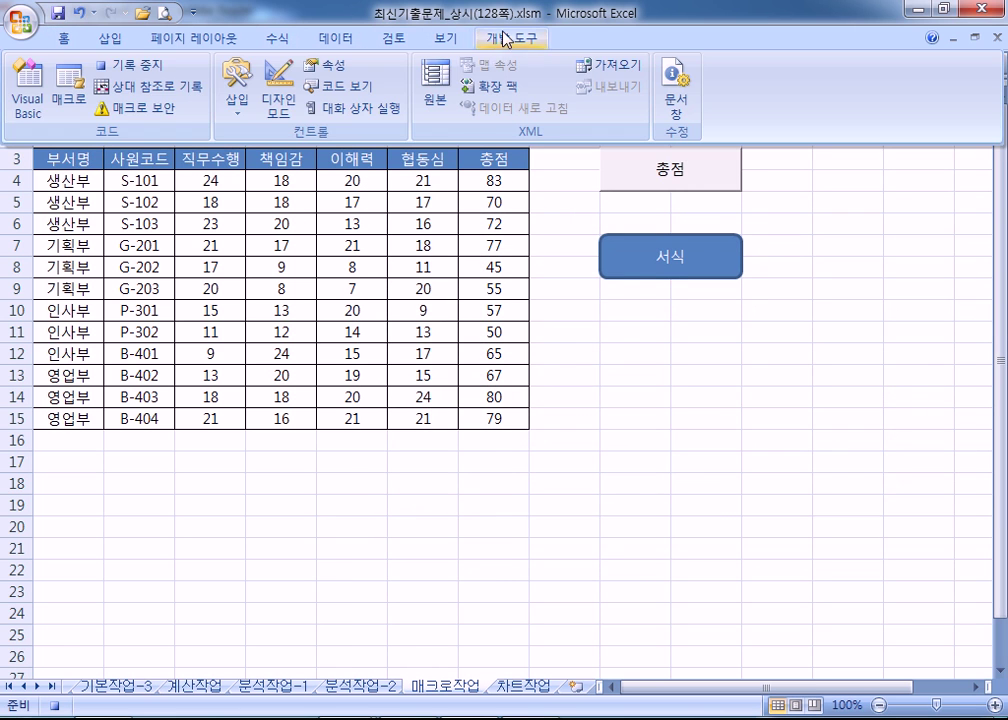
{"action": "left_click", "coordinate": [133, 78]}
Recheck the PDF task, give A3:G3 in Excel red text and a yellow fill, and run the 서식 macro from the rounded rectangle
{"action": "key", "text": "alt+Tab"}
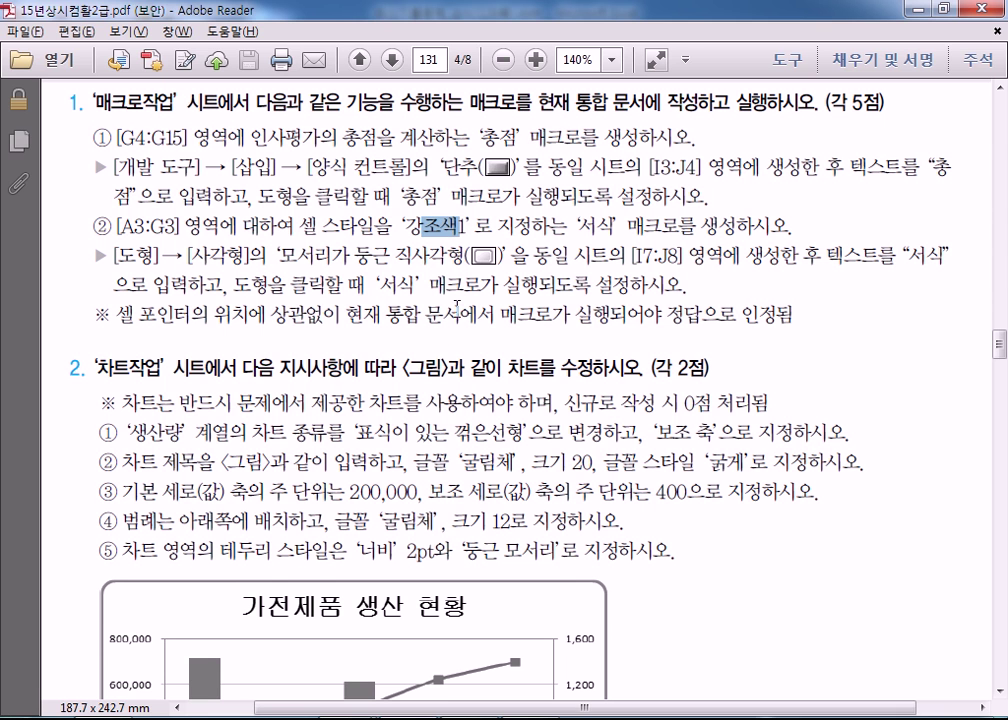
{"action": "key", "text": "alt+Tab"}
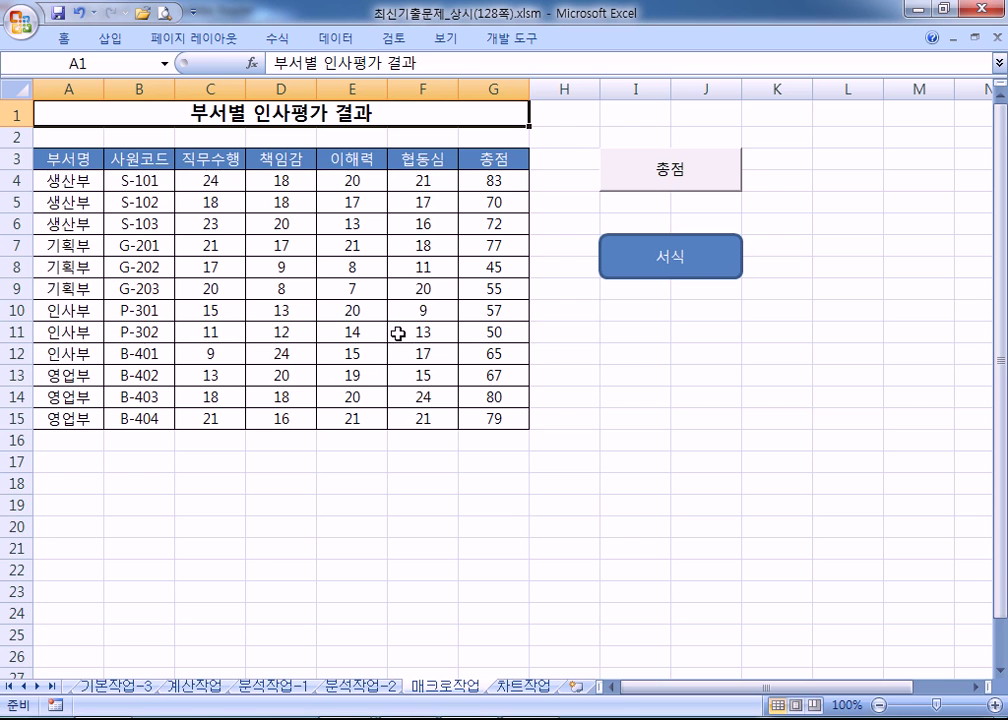
{"action": "left_click_drag", "start_coordinate": [72, 162], "coordinate": [497, 159]}
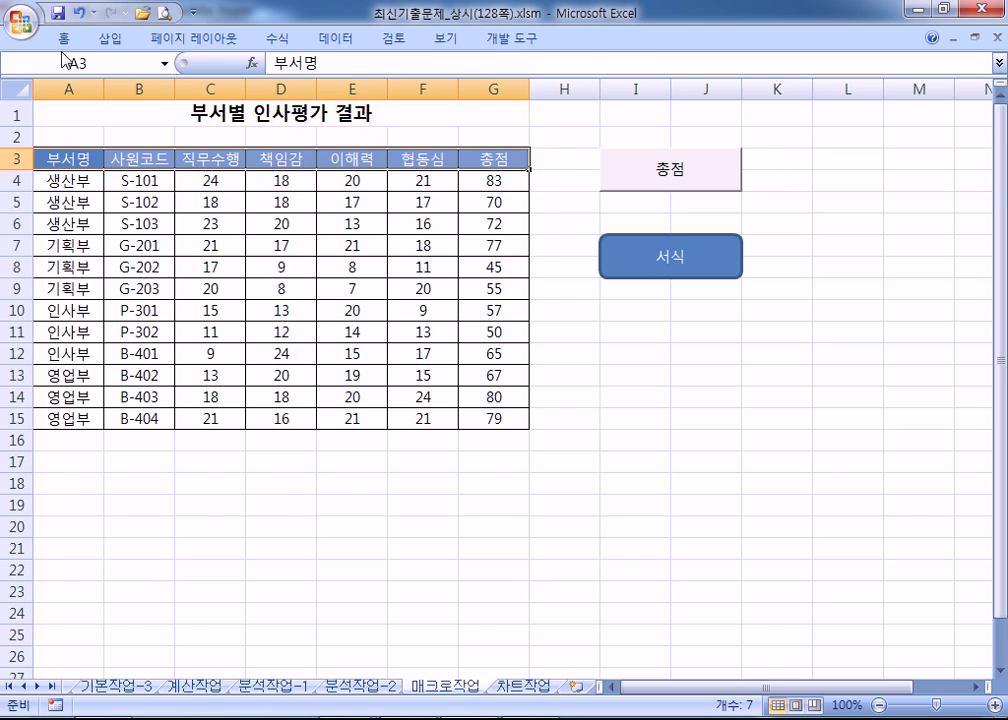
{"action": "double_click", "coordinate": [64, 38]}
{"action": "left_click", "coordinate": [255, 103]}
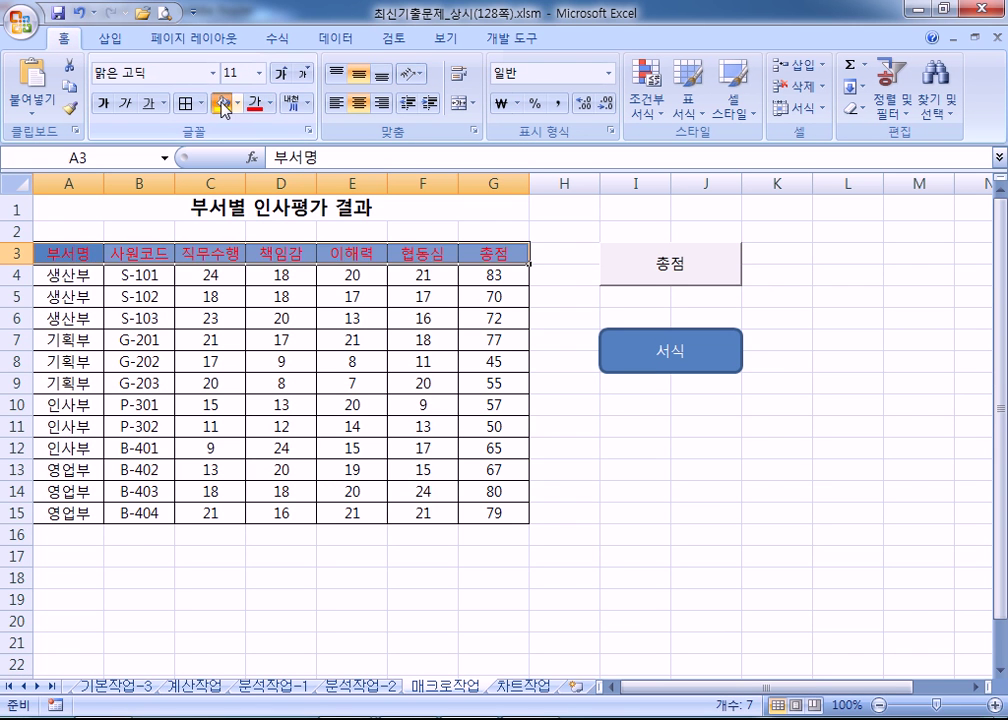
{"action": "left_click", "coordinate": [222, 103]}
{"action": "left_click", "coordinate": [351, 533]}
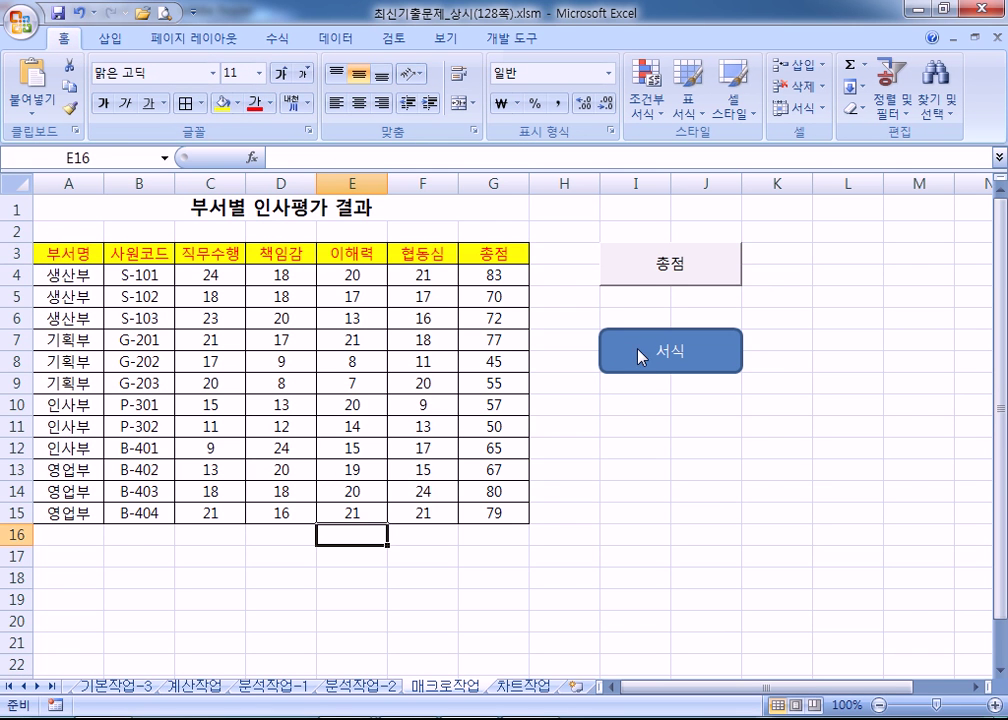
{"action": "left_click", "coordinate": [648, 354]}
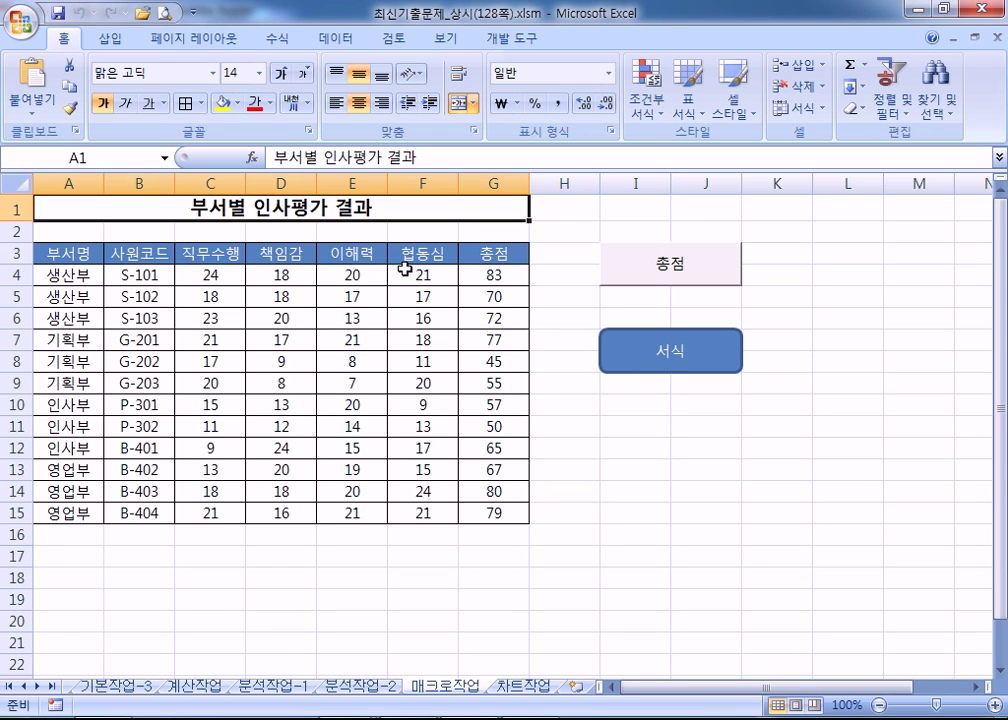
Clear the totals in G4:G15, move to an empty cell and rerun the macro from the 총점 button
{"action": "left_click_drag", "start_coordinate": [497, 277], "coordinate": [495, 512]}
{"action": "key", "text": "Delete"}
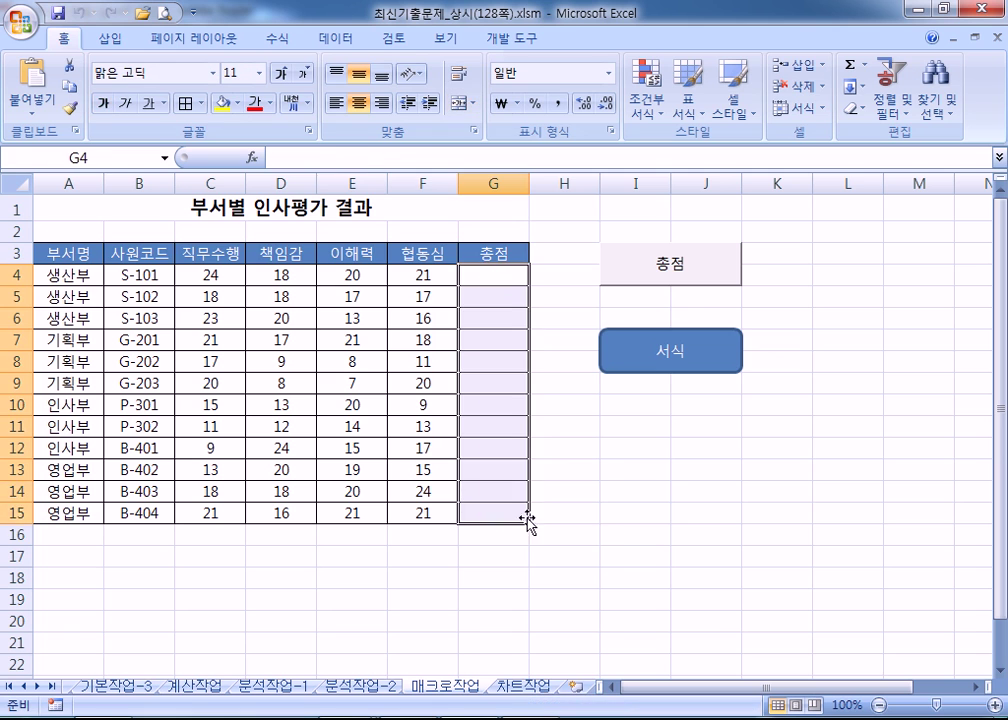
{"action": "left_click", "coordinate": [636, 534]}
{"action": "left_click", "coordinate": [678, 268]}
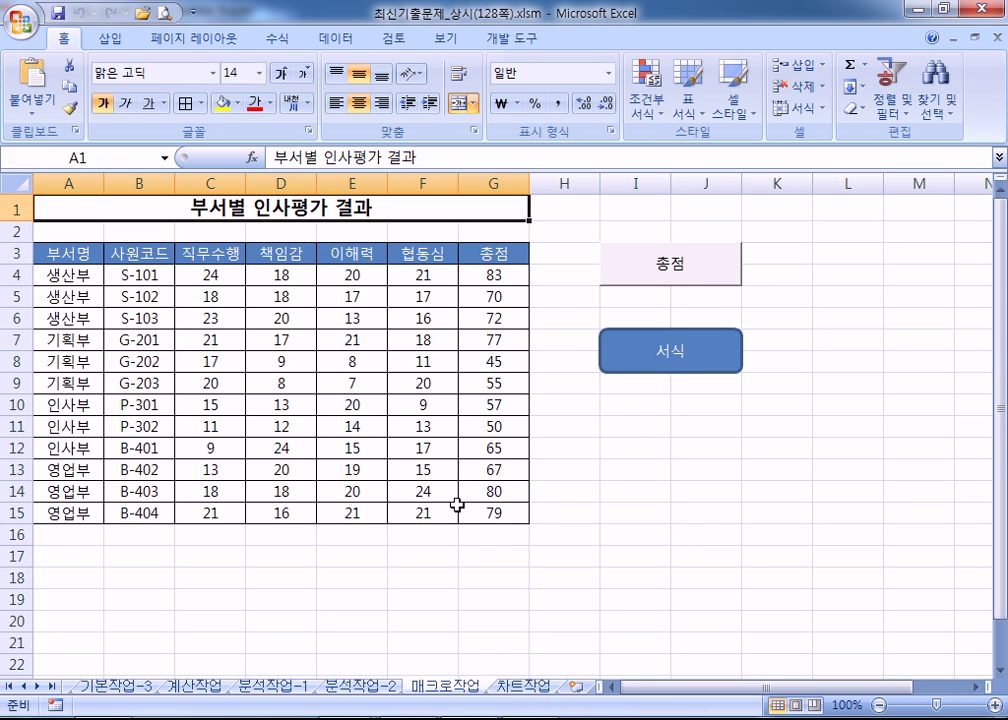
Switch to the 최신기출문제_상시(128쪽).txt notes in Notepad and add a 매크로 heading with blank lines below it
{"action": "key", "text": "alt+Tab"}
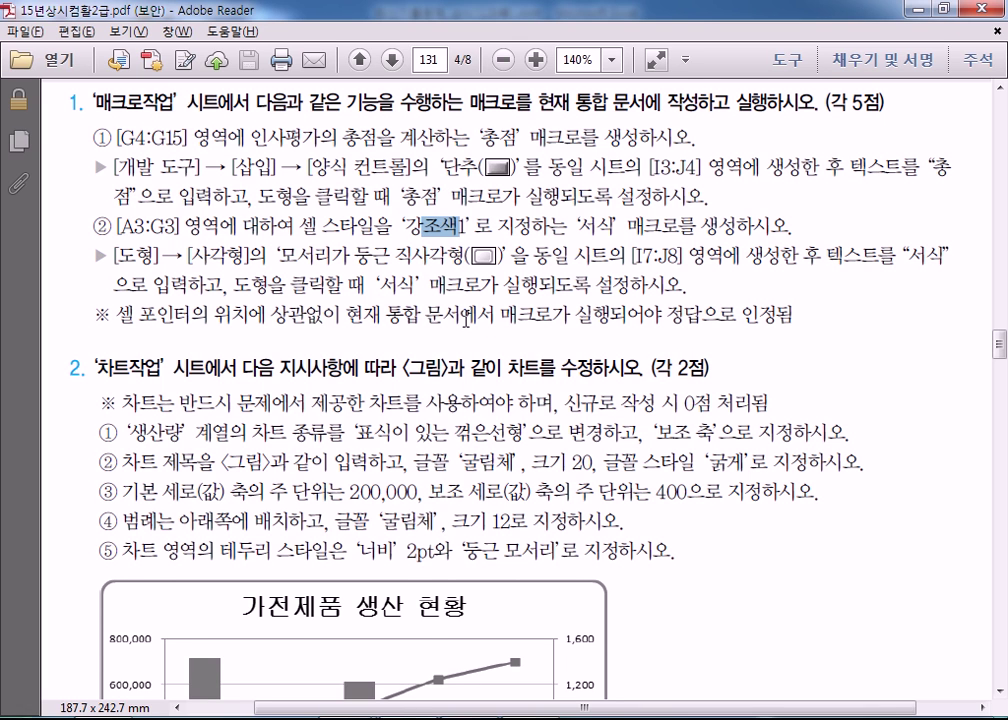
{"action": "mouse_move", "coordinate": [350, 714]}
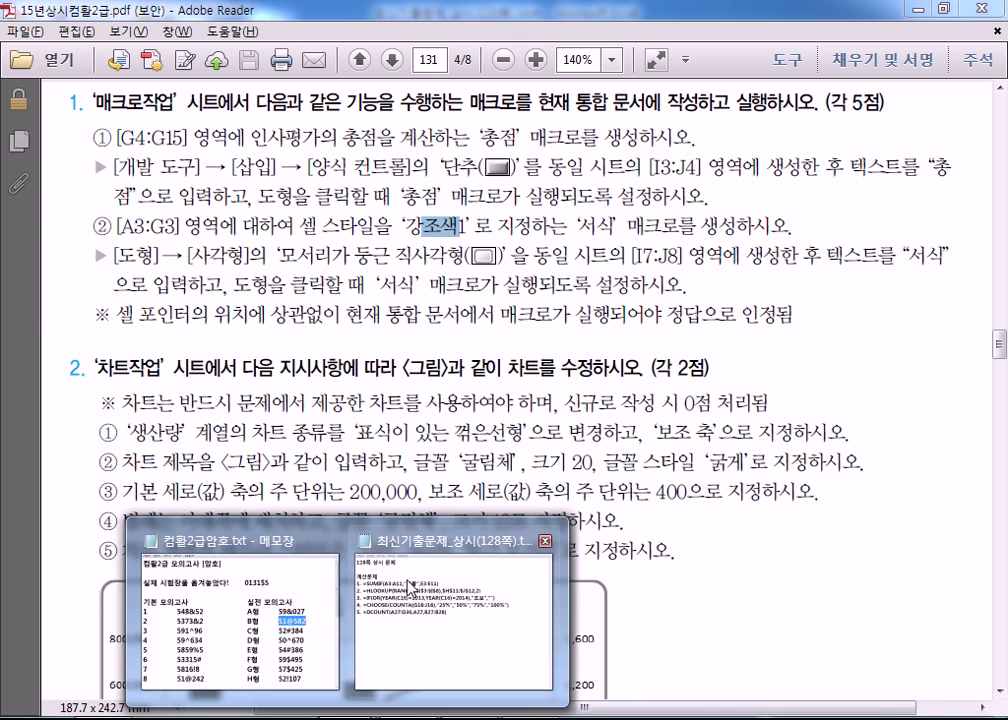
{"action": "left_click", "coordinate": [415, 600]}
{"action": "type", "text": "매크로"}
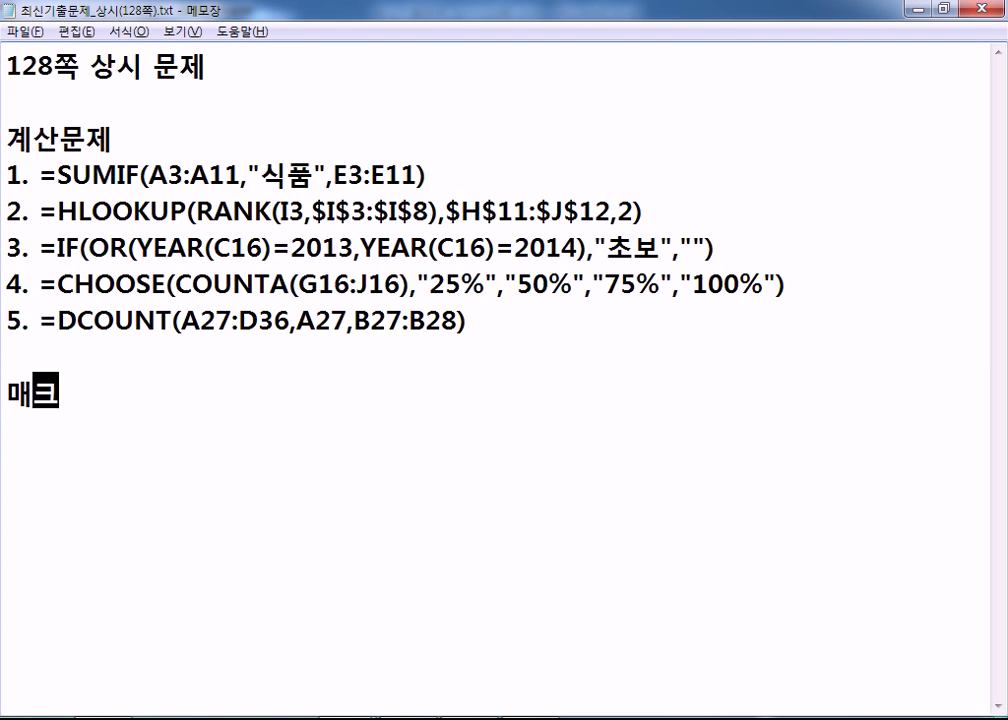
{"action": "key", "text": "Return"}
{"action": "key", "text": "Return"}
{"action": "key", "text": "Return"}
{"action": "key", "text": "Return"}
{"action": "key", "text": "Return"}
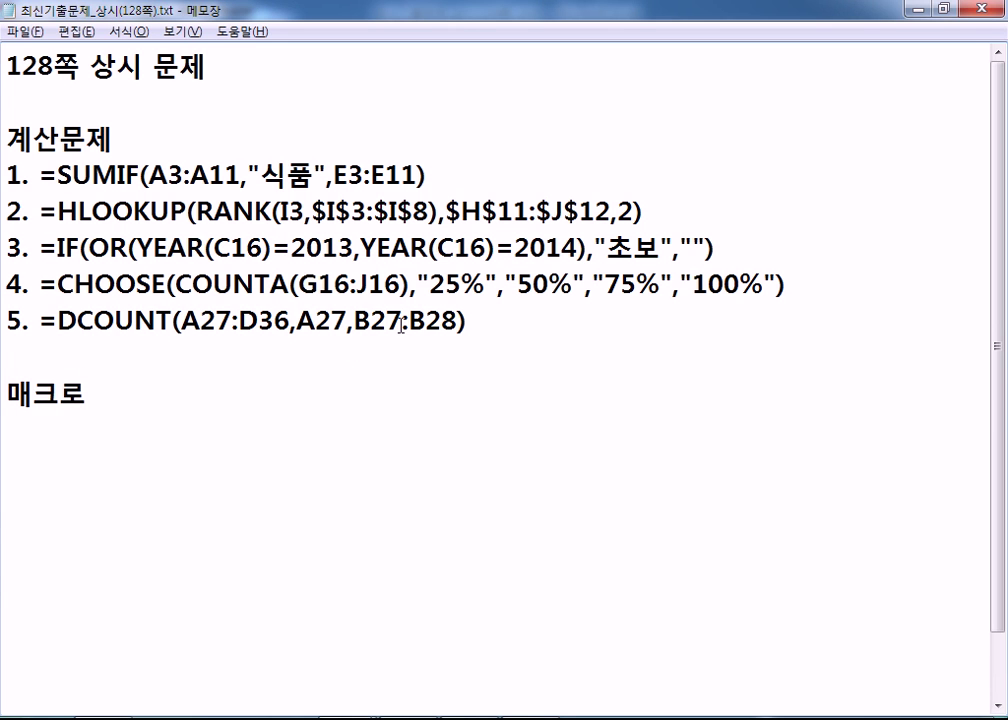
{"action": "scroll", "coordinate": [400, 325], "scroll_direction": "down", "scroll_amount": 1}
{"action": "key", "text": "Return"}
{"action": "key", "text": "Return"}
{"action": "key", "text": "Return"}
{"action": "key", "text": "Return"}
{"action": "key", "text": "Return"}
{"action": "key", "text": "Return"}
{"action": "key", "text": "Return"}
{"action": "key", "text": "Return"}
{"action": "key", "text": "Return"}
{"action": "key", "text": "Return"}
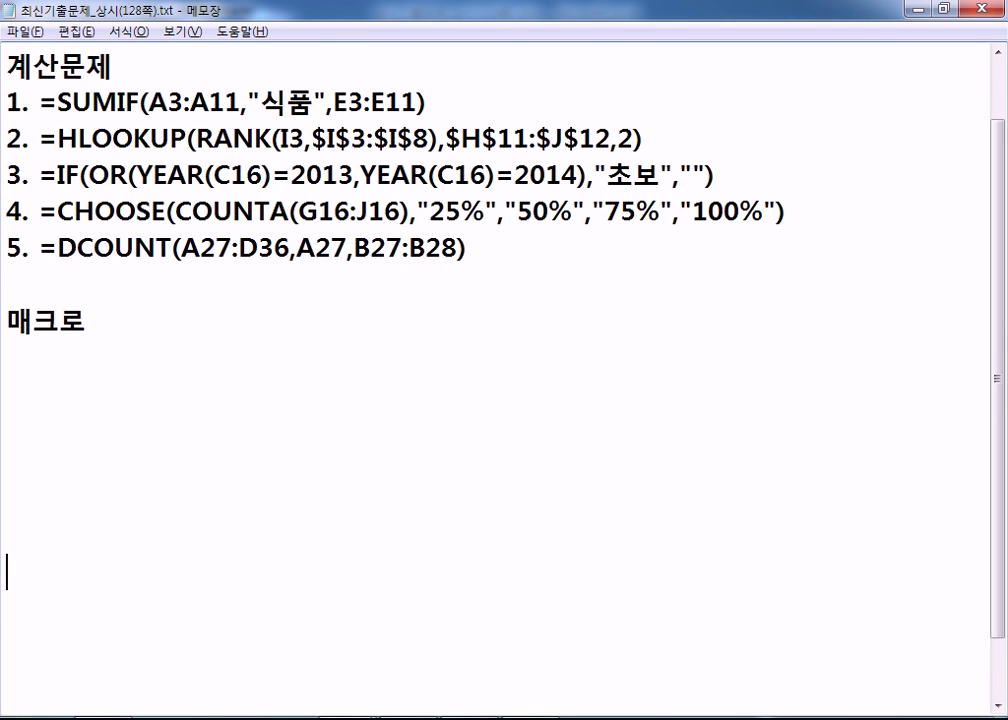
{"action": "scroll", "coordinate": [47, 180], "scroll_direction": "down", "scroll_amount": 1}
Write the line "1. 도형, 단추를 그린다." directly under the 매크로 heading
{"action": "left_click", "coordinate": [47, 173]}
{"action": "key", "text": "BackSpace"}
{"action": "type", "text": "1. "}
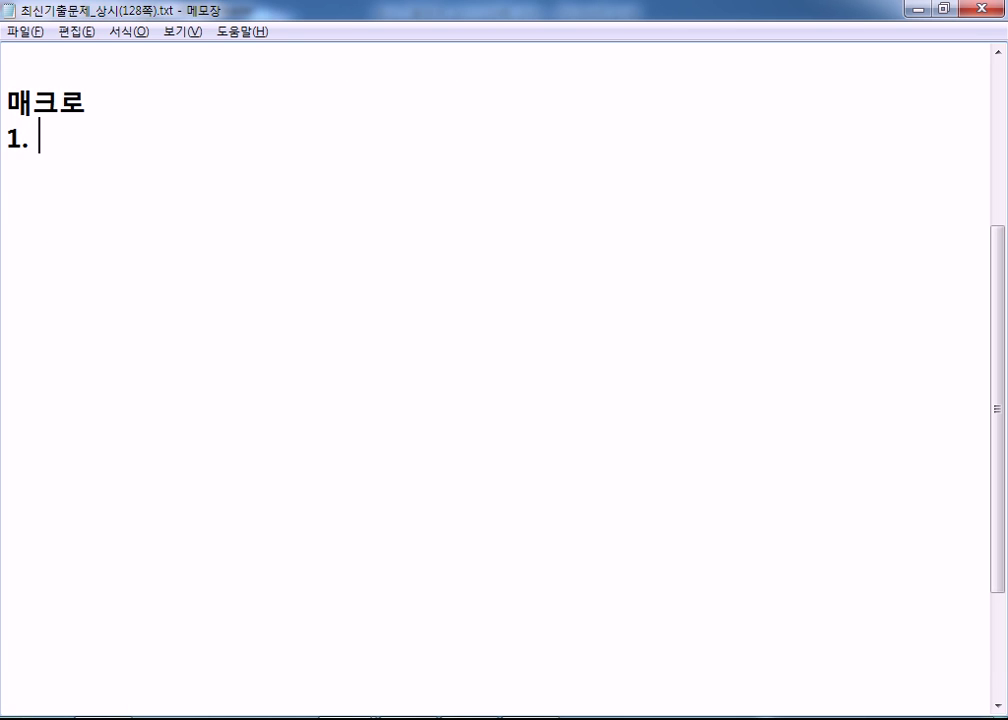
{"action": "type", "text": "도형, 단추를 그린다."}
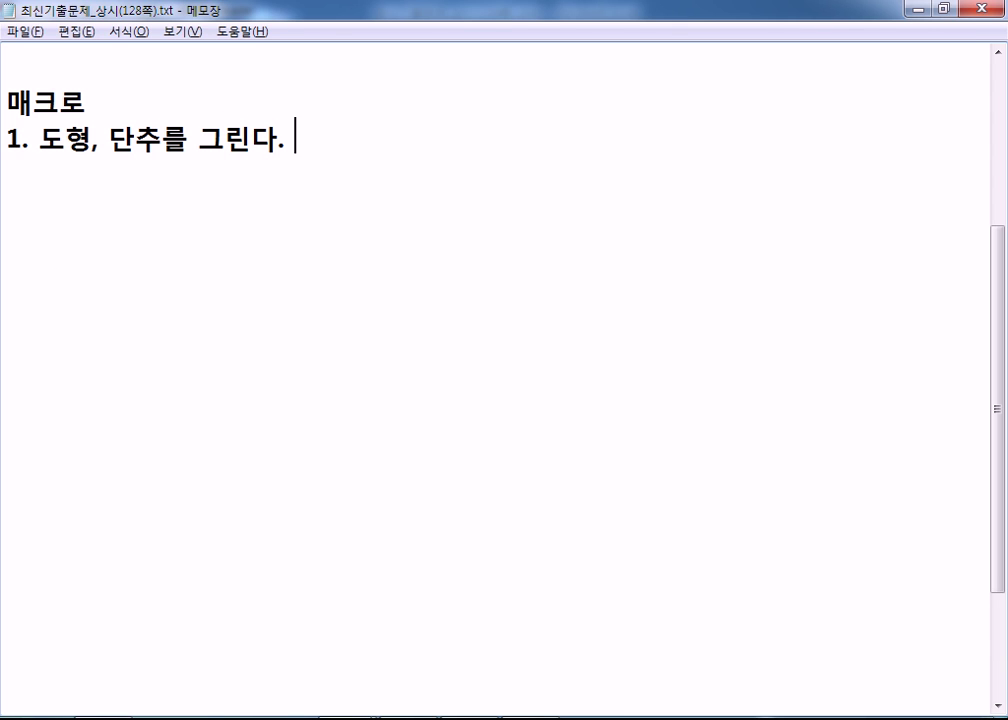
Add the second line "2. 마/오 > 매크로 지정" to the macro notes
{"action": "key", "text": "Return"}
{"action": "type", "text": "2. "}
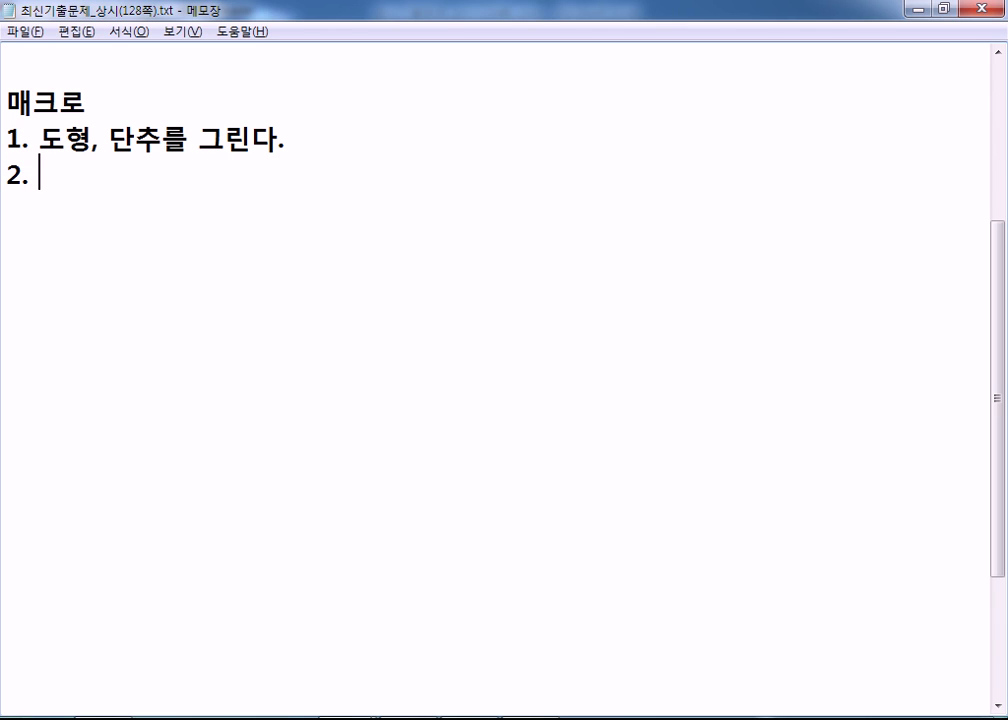
{"action": "type", "text": "마/오 "}
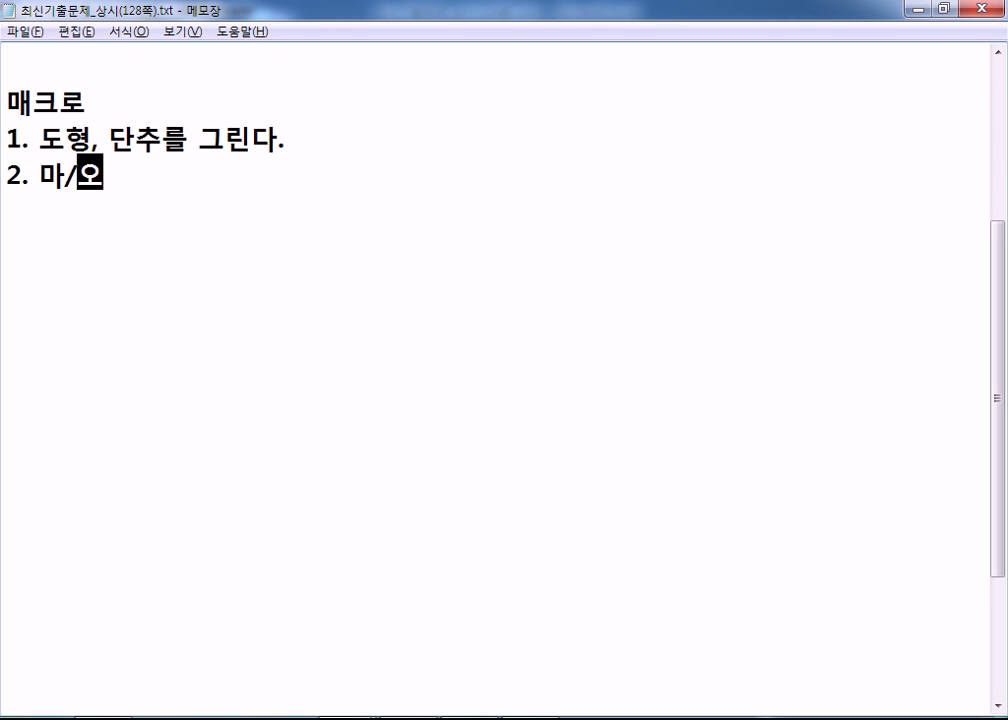
{"action": "type", "text": "?"}
{"action": "key", "text": "BackSpace"}
{"action": "type", "text": "> 매크로 ㅈ"}
{"action": "type", "text": "ㅣ정"}
{"action": "key", "text": "Return"}
Add the third line "3. 매크로 이름을 입력 > 기록" to the macro notes
{"action": "type", "text": "3. 기록"}
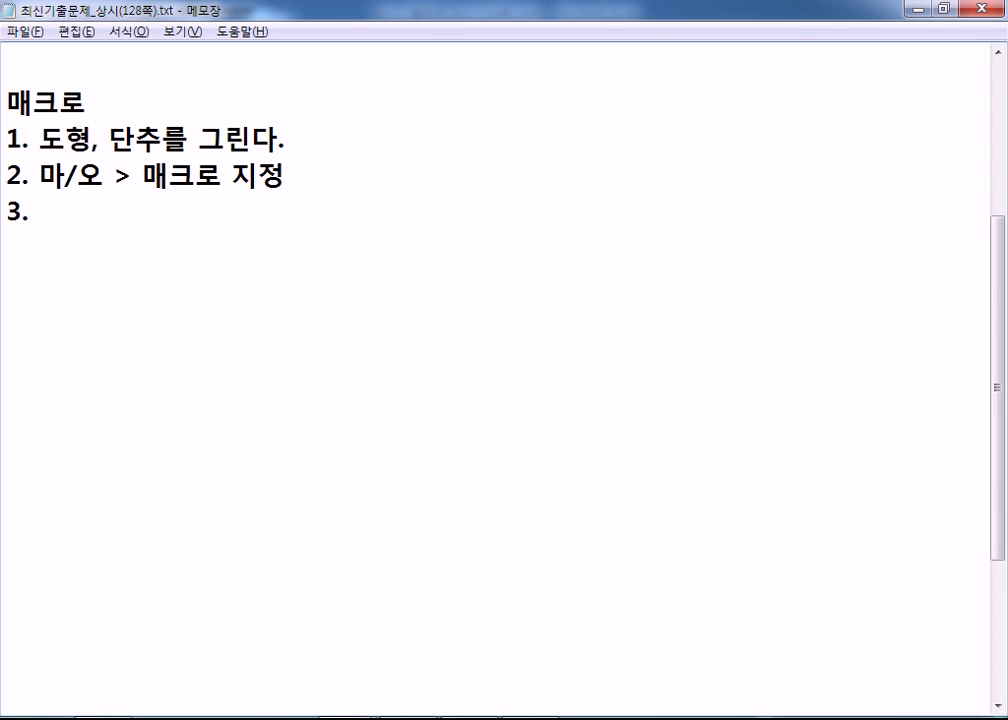
{"action": "key", "text": "BackSpace"}
{"action": "key", "text": "BackSpace"}
{"action": "key", "text": "BackSpace"}
{"action": "key", "text": "BackSpace"}
{"action": "type", "text": "매크로 이"}
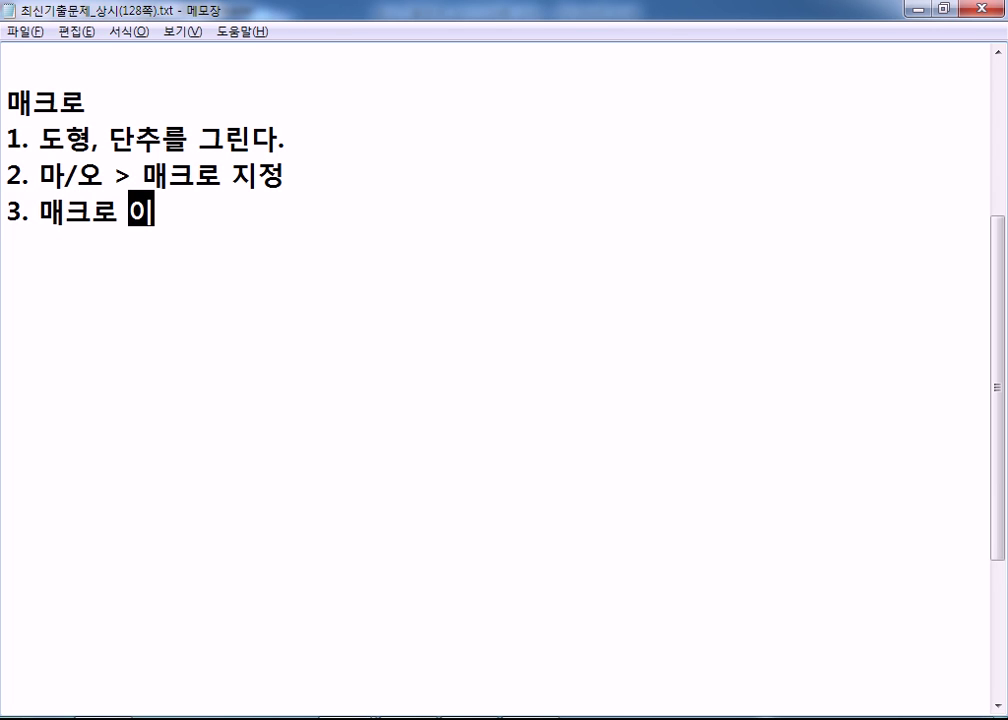
{"action": "type", "text": "름을 입력 ?"}
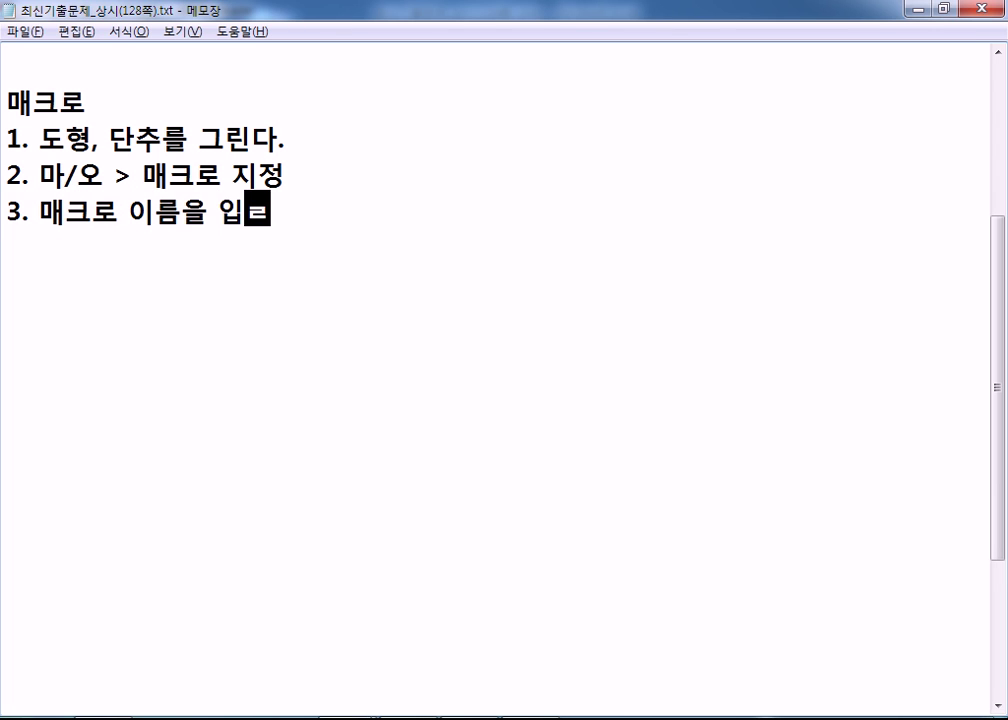
{"action": "key", "text": "BackSpace"}
{"action": "key", "text": "BackSpace"}
{"action": "type", "text": "> 기록"}
{"action": "key", "text": "Return"}
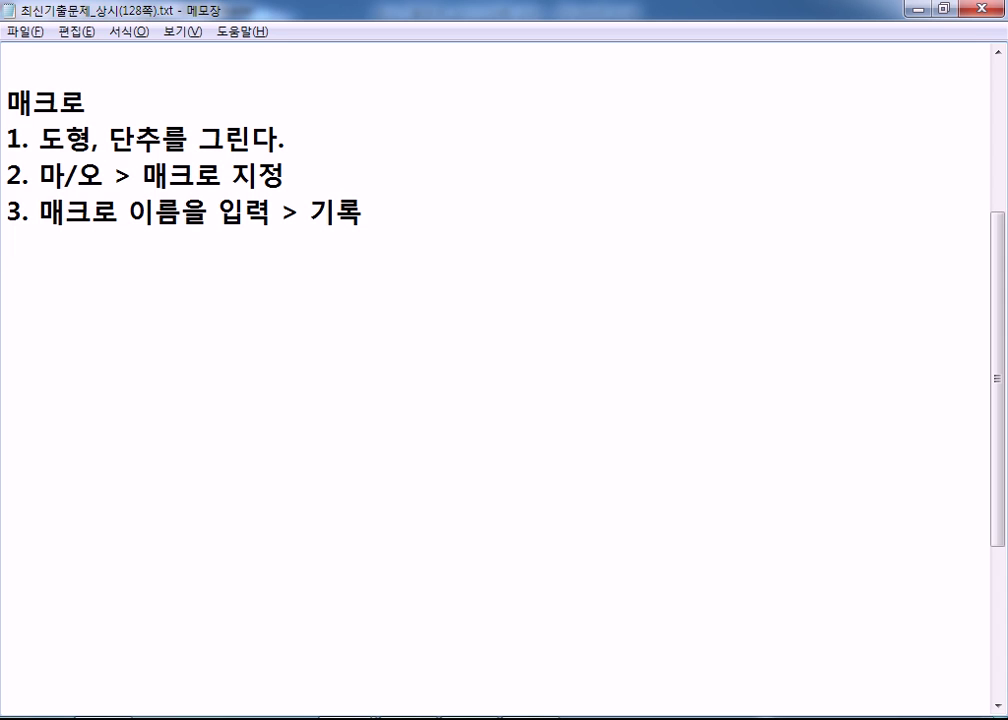
Write the fourth line "4. 매크로 대화상자 > 확인" in the macro notes
{"action": "type", "text": "4. 매크로 "}
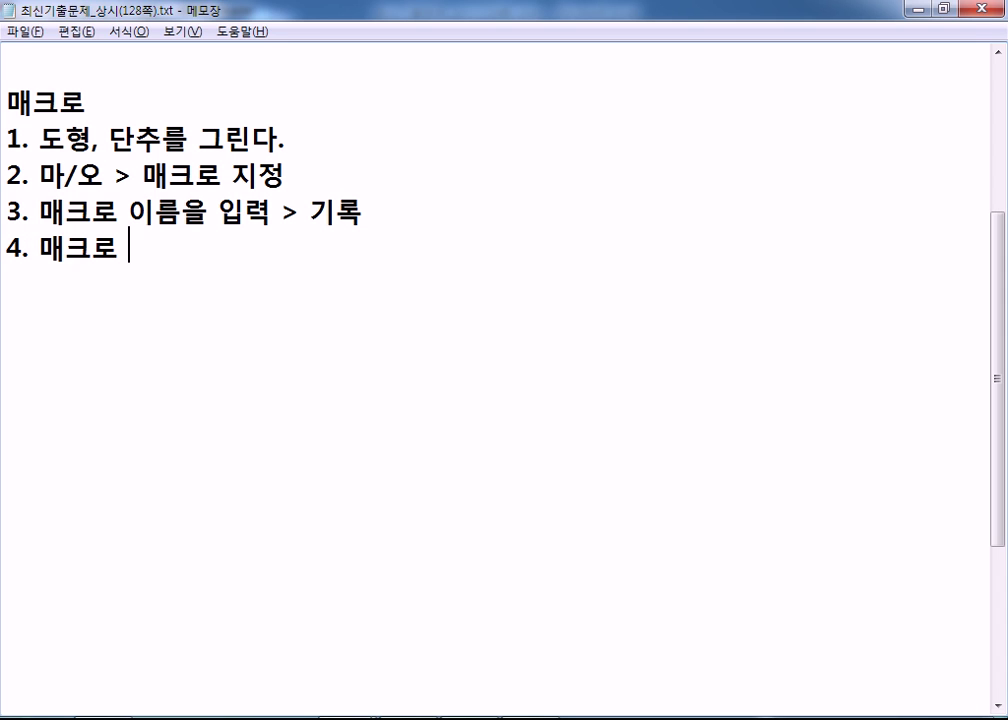
{"action": "type", "text": "댕화상자 "}
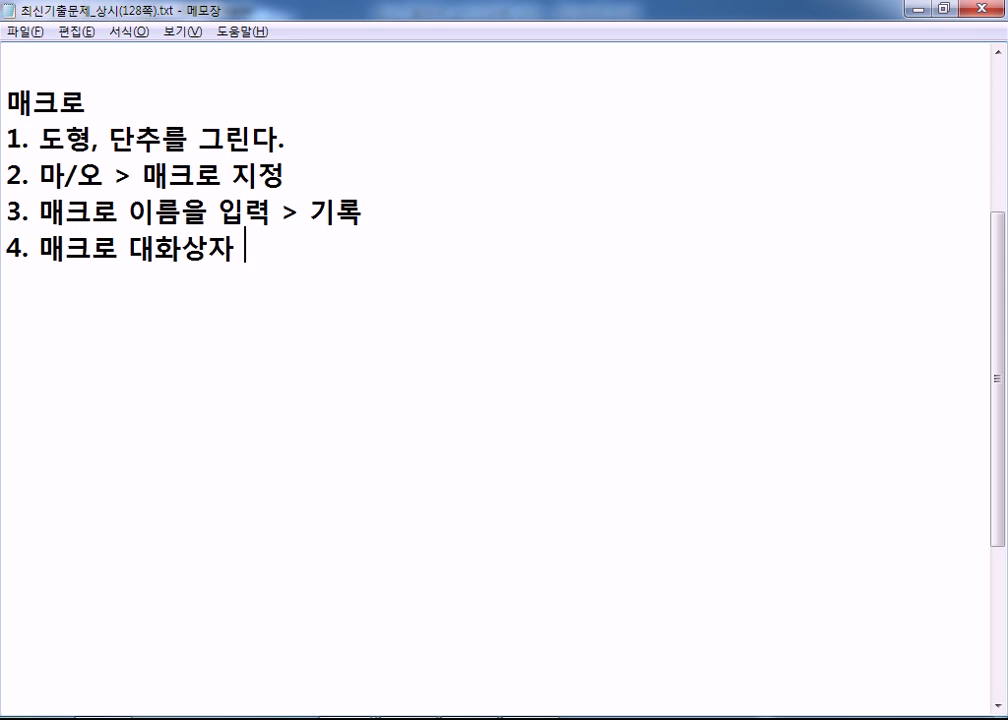
{"action": "type", "text": "> 화깅"}
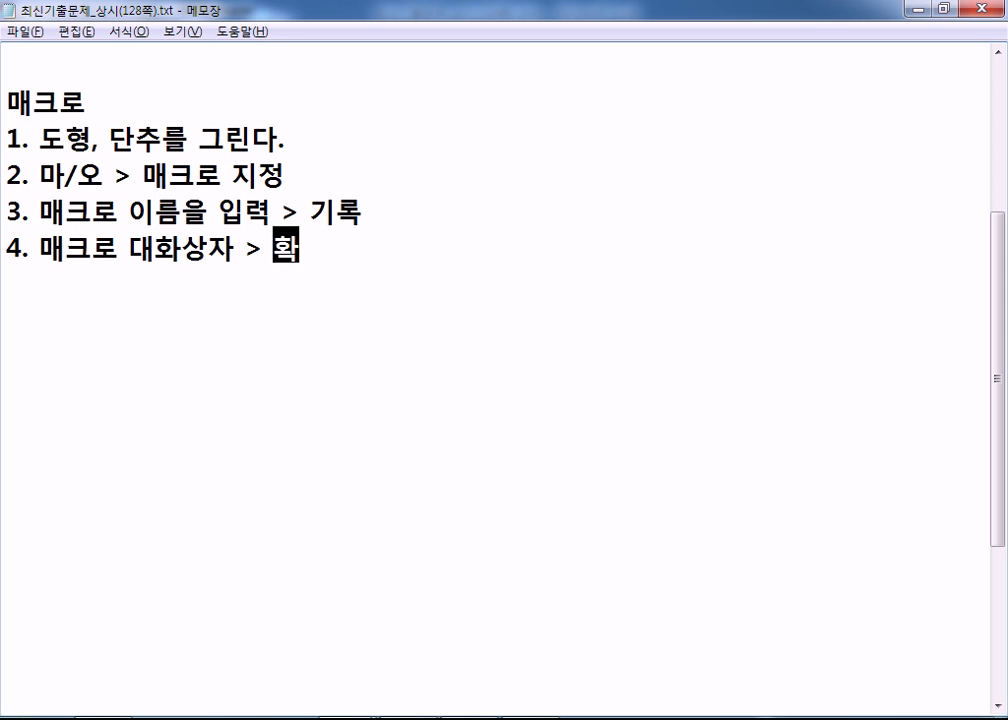
{"action": "key", "text": "BackSpace"}
{"action": "key", "text": "BackSpace"}
{"action": "key", "text": "BackSpace"}
{"action": "key", "text": "BackSpace"}
{"action": "type", "text": "확인"}
{"action": "key", "text": "Return"}
Add the fifth line "5. 실제 작업(합계, 서식지정)" to the macro notes
{"action": "type", "text": "5."}
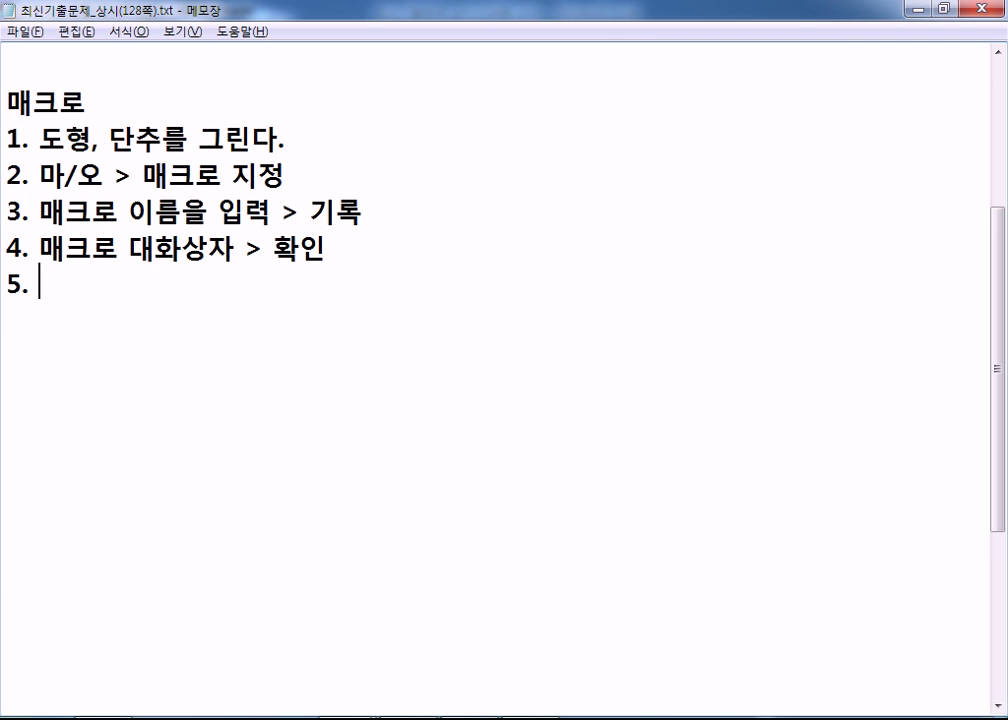
{"action": "type", "text": " 실제 작업"}
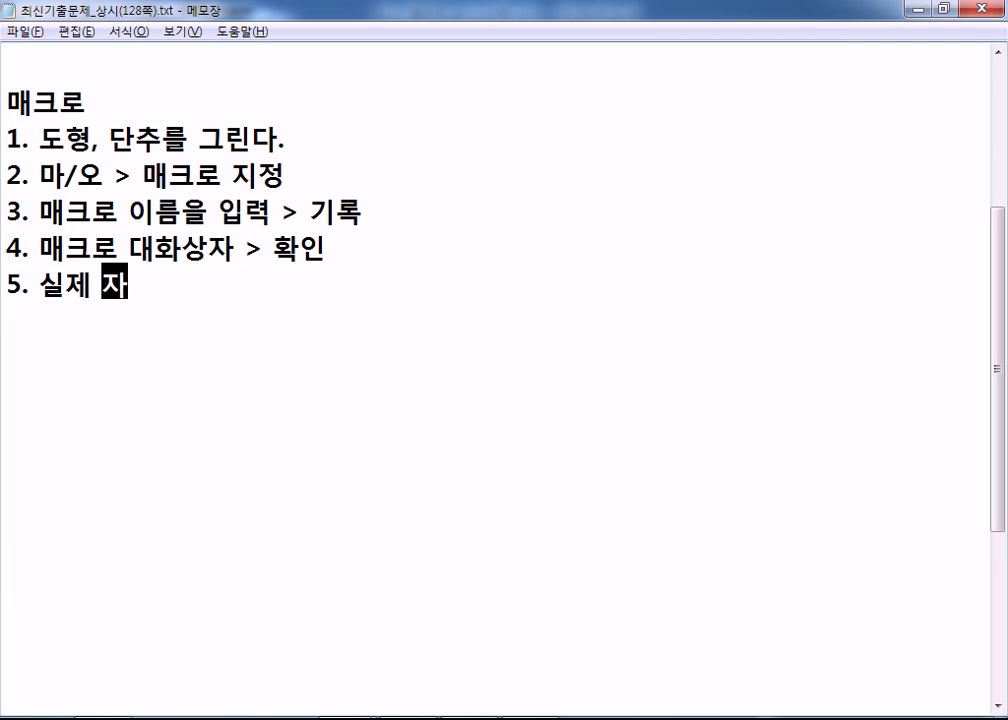
{"action": "type", "text": "(합계, 셧"}
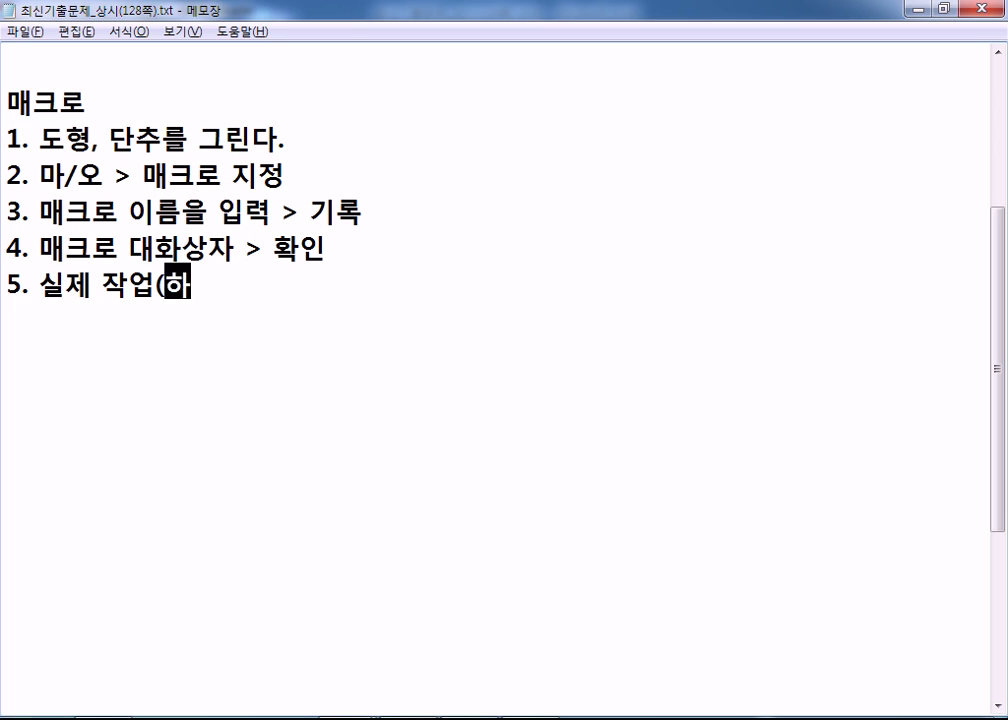
{"action": "type", "text": "식지정)"}
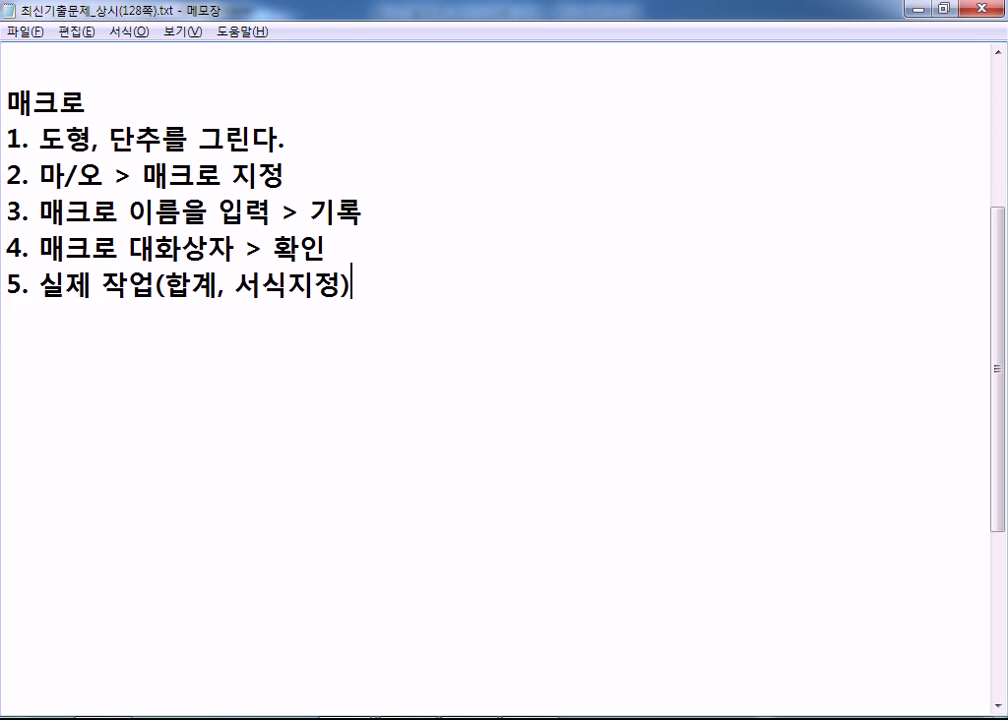
{"action": "key", "text": "Return"}
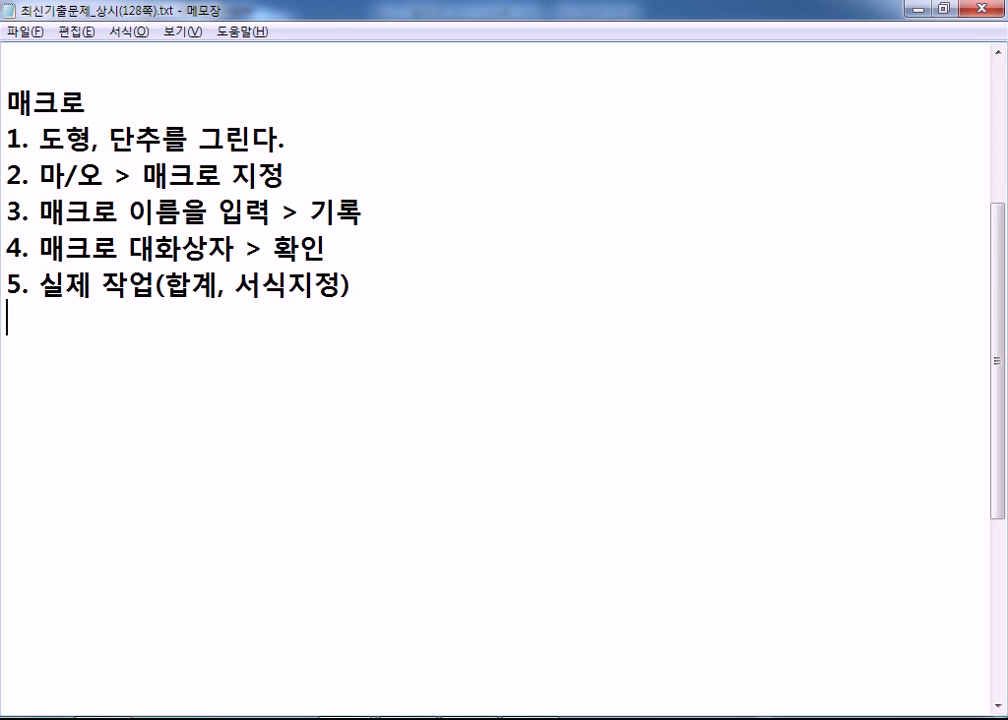
Write "6. 기록중지" as the sixth line of the macro notes
{"action": "type", "text": "6."}
{"action": "type", "text": "기록중지"}
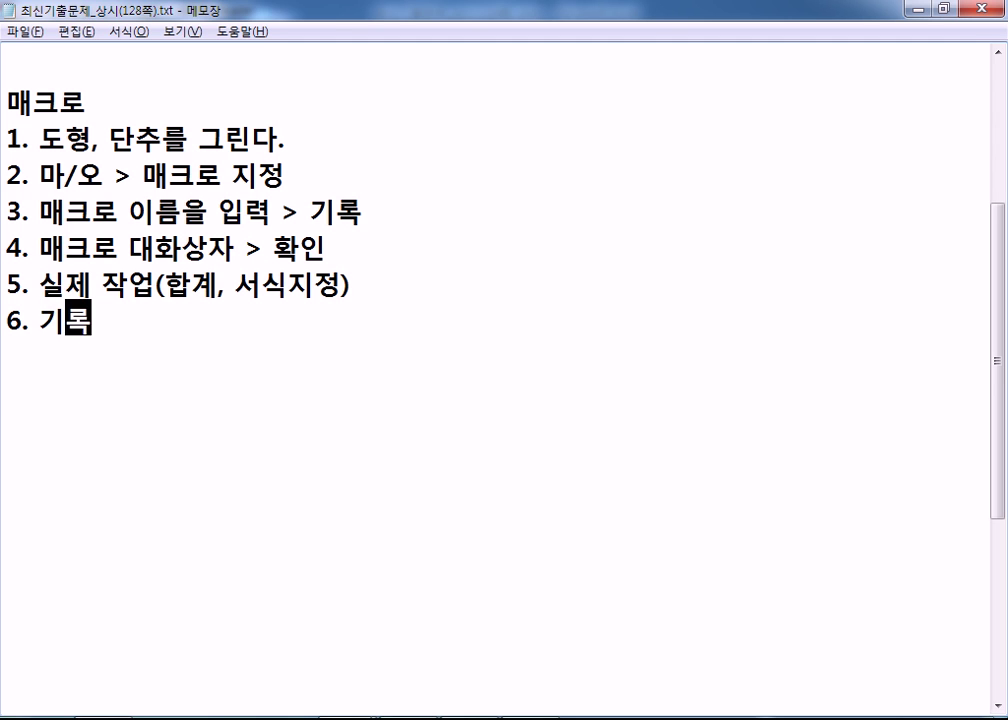
{"action": "key", "text": "Return"}
Add the seventh line "7. 도형, 단추에 이름을 변경(마/오 > 텍스트 편집)" to the macro notes
{"action": "type", "text": "7."}
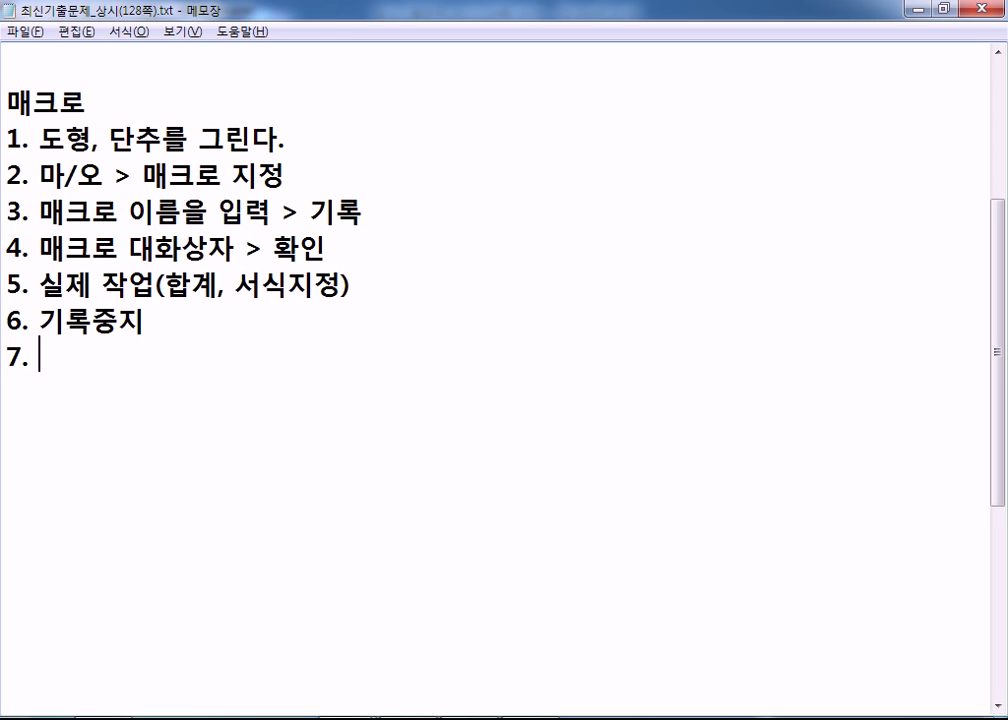
{"action": "type", "text": " 도형, "}
{"action": "type", "text": "단추에 이름으"}
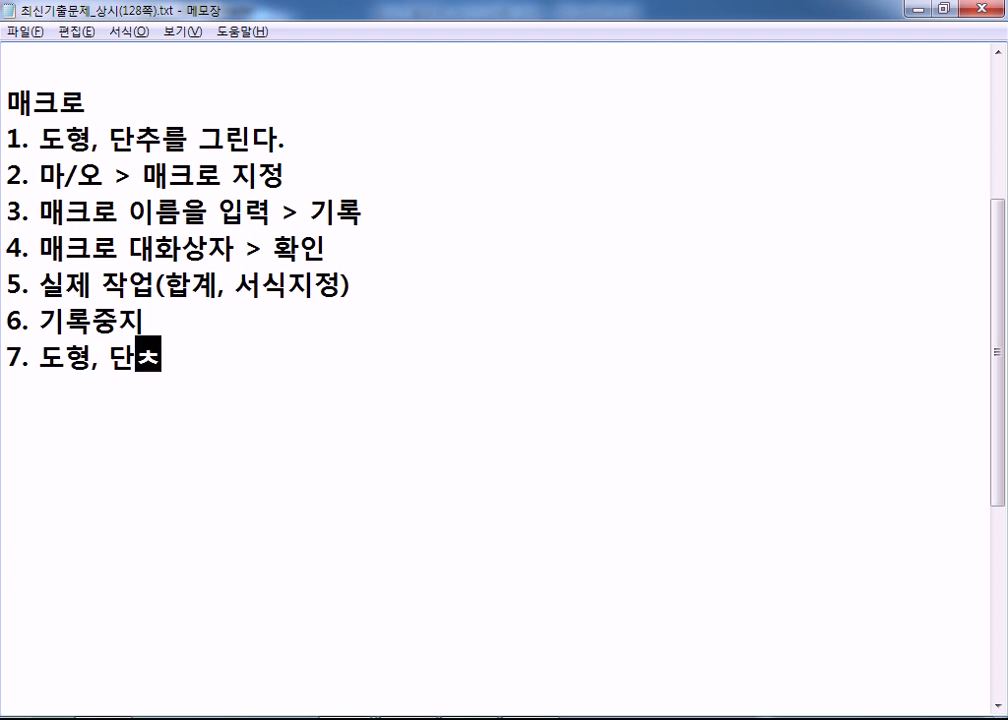
{"action": "type", "text": "을 "}
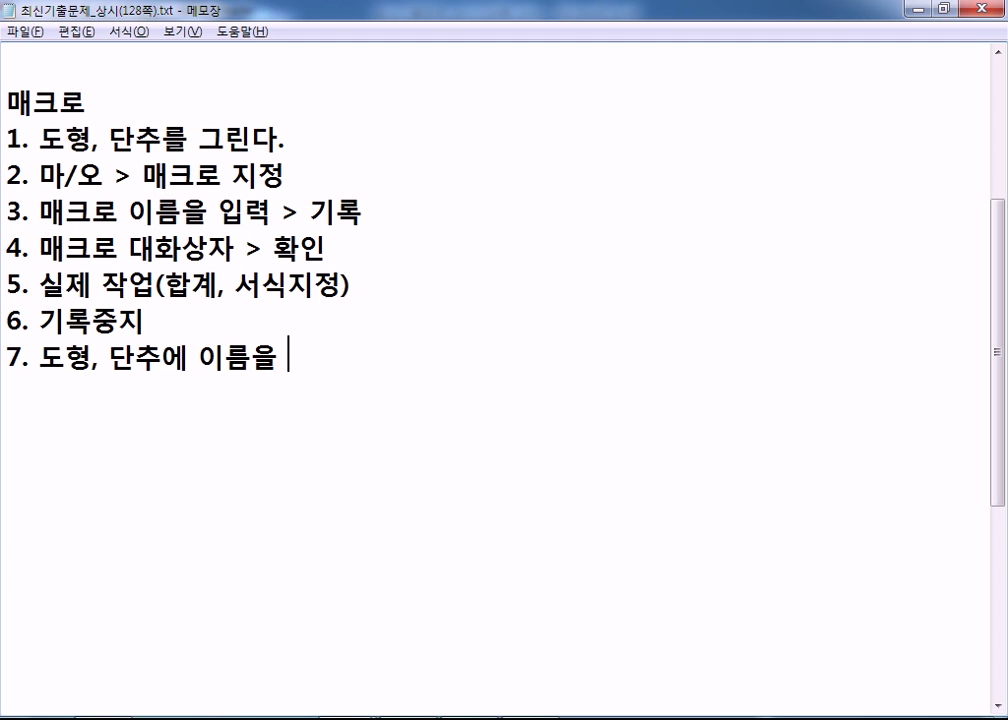
{"action": "type", "text": "변경(마/"}
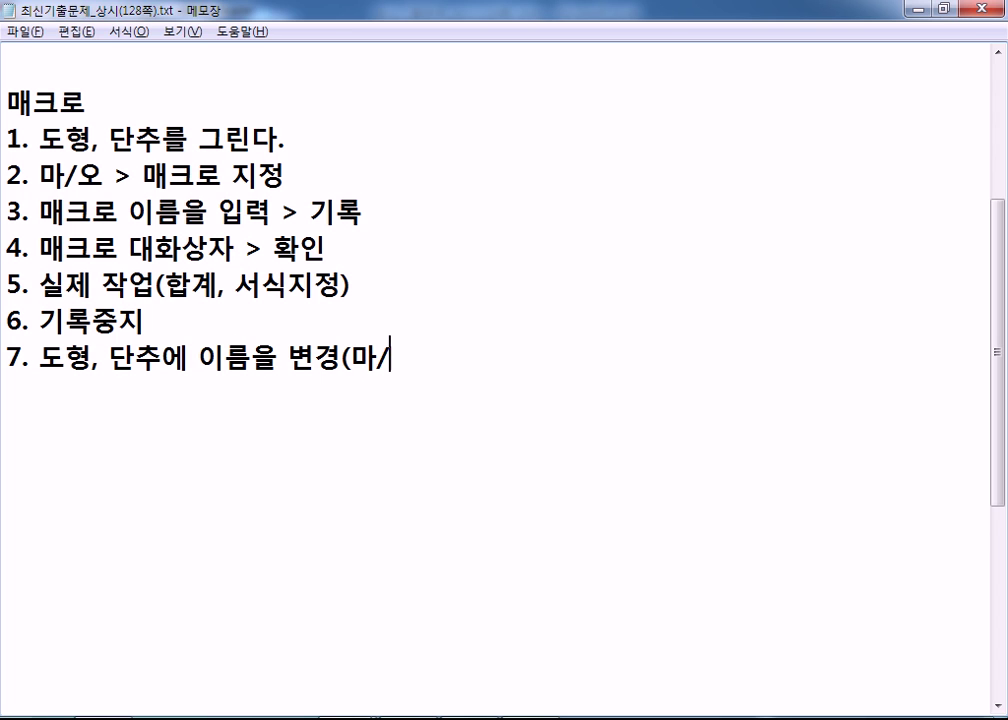
{"action": "type", "text": "오 > 텍스트"}
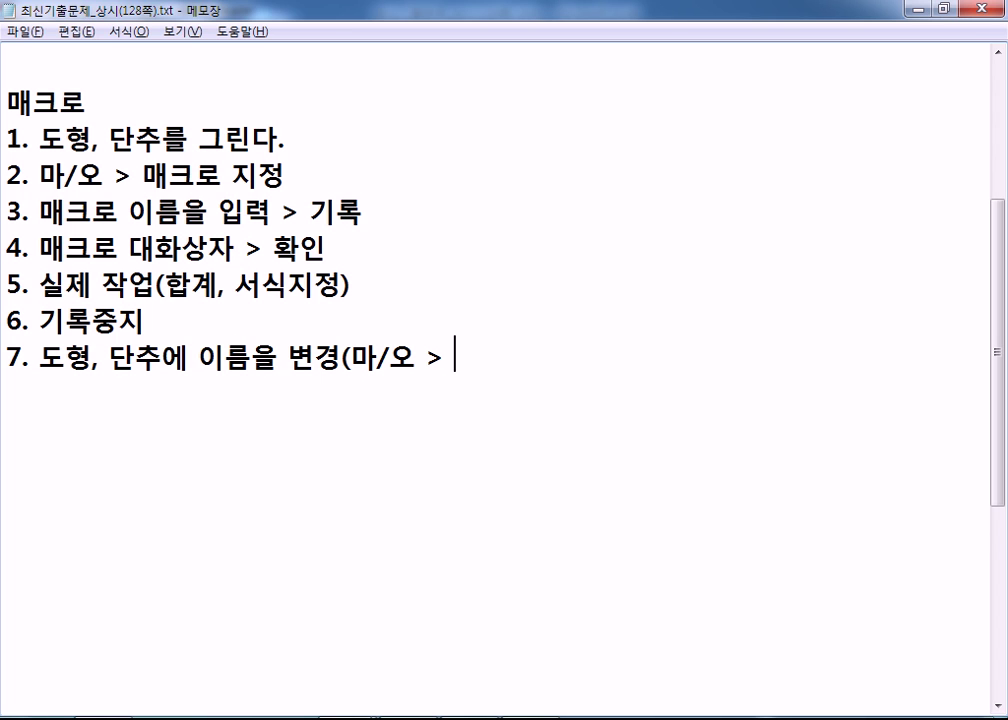
{"action": "type", "text": " 편지"}
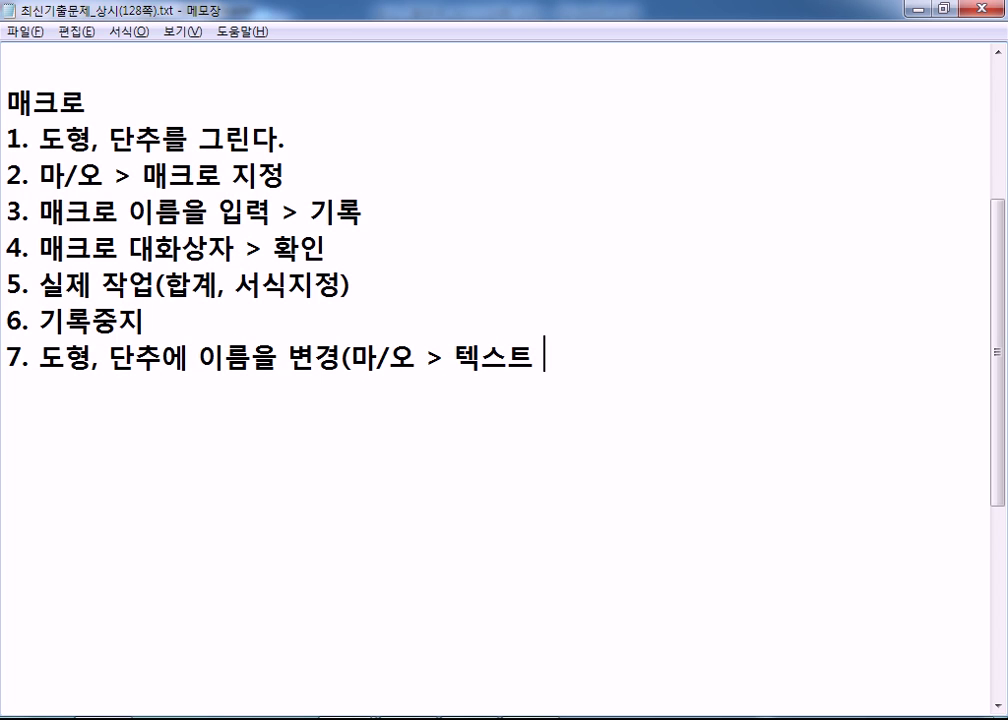
{"action": "type", "text": "ㅂ)"}
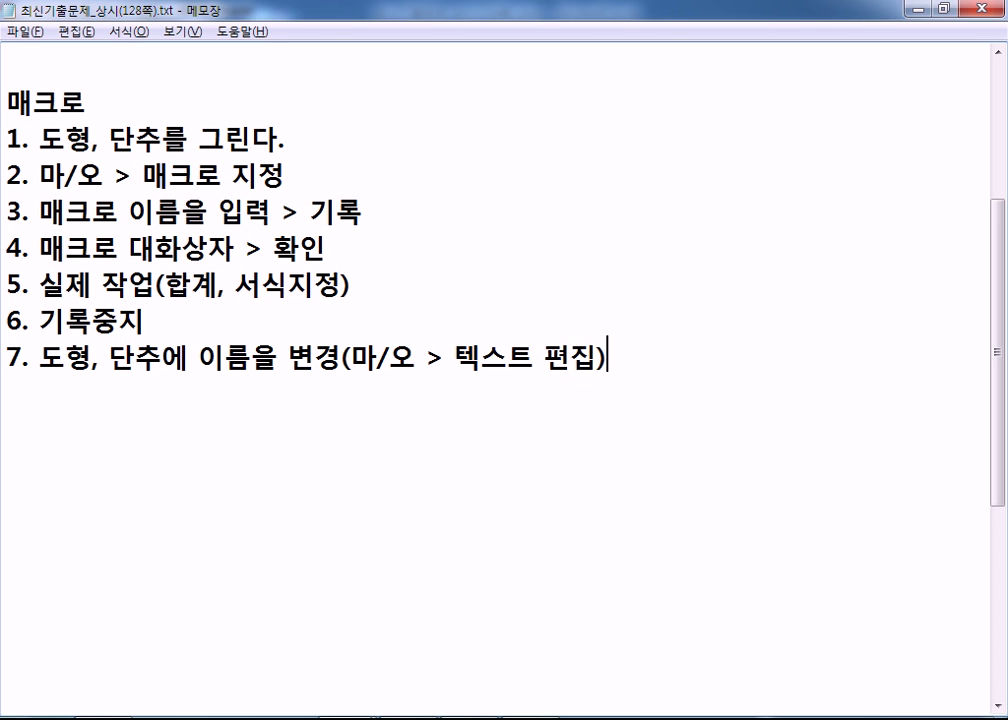
Switch to Excel, check the 텍스트 편집 command for the 총점 button and 서식 shape, and return to Notepad
{"action": "key", "text": "alt+Tab"}
{"action": "key", "text": "alt+Tab"}
{"action": "key", "text": "alt+Tab"}
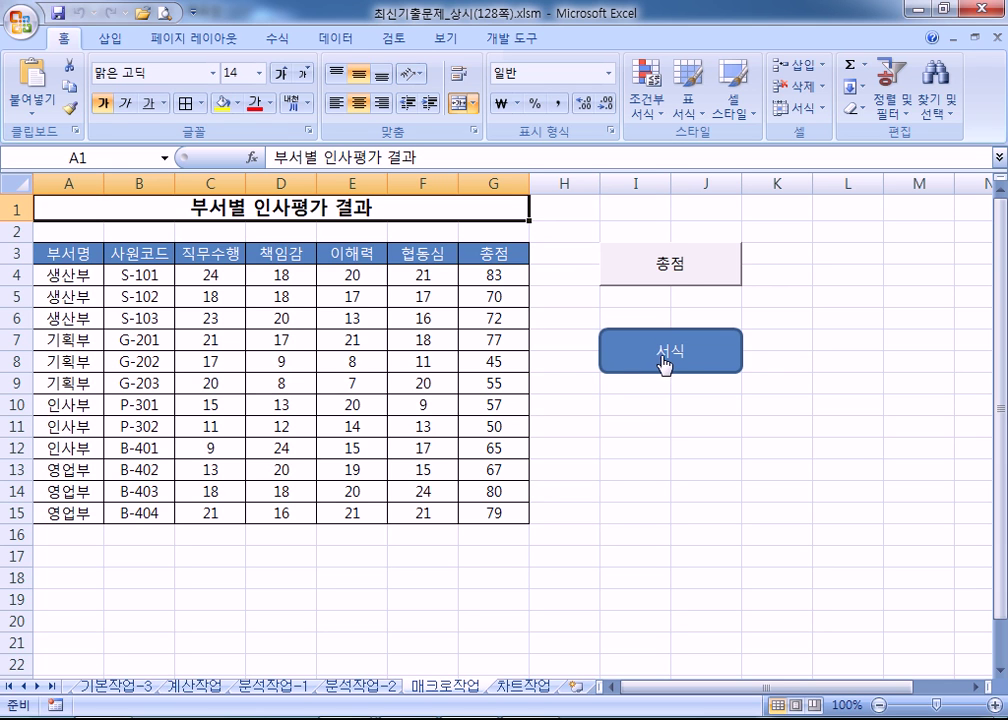
{"action": "right_click", "coordinate": [688, 276]}
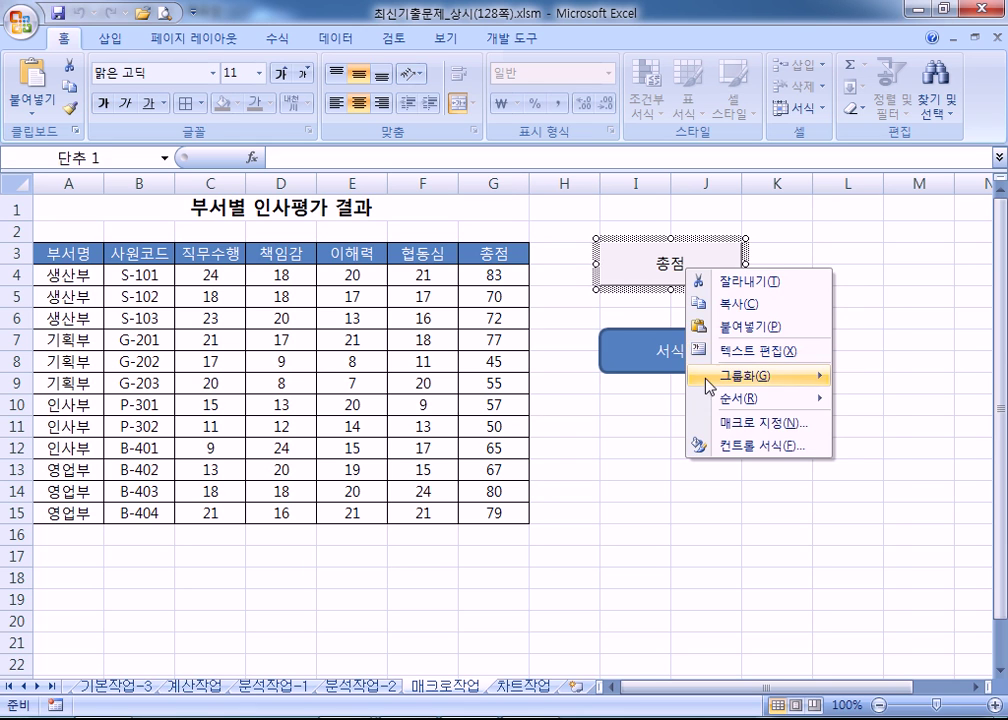
{"action": "right_click", "coordinate": [652, 367]}
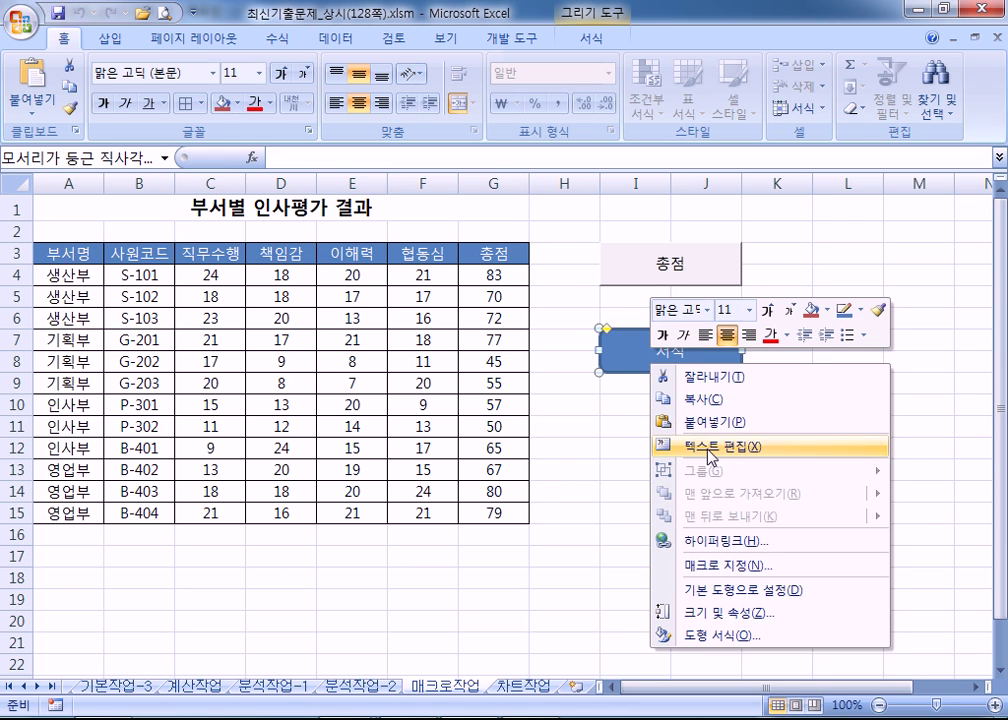
{"action": "left_click", "coordinate": [700, 447]}
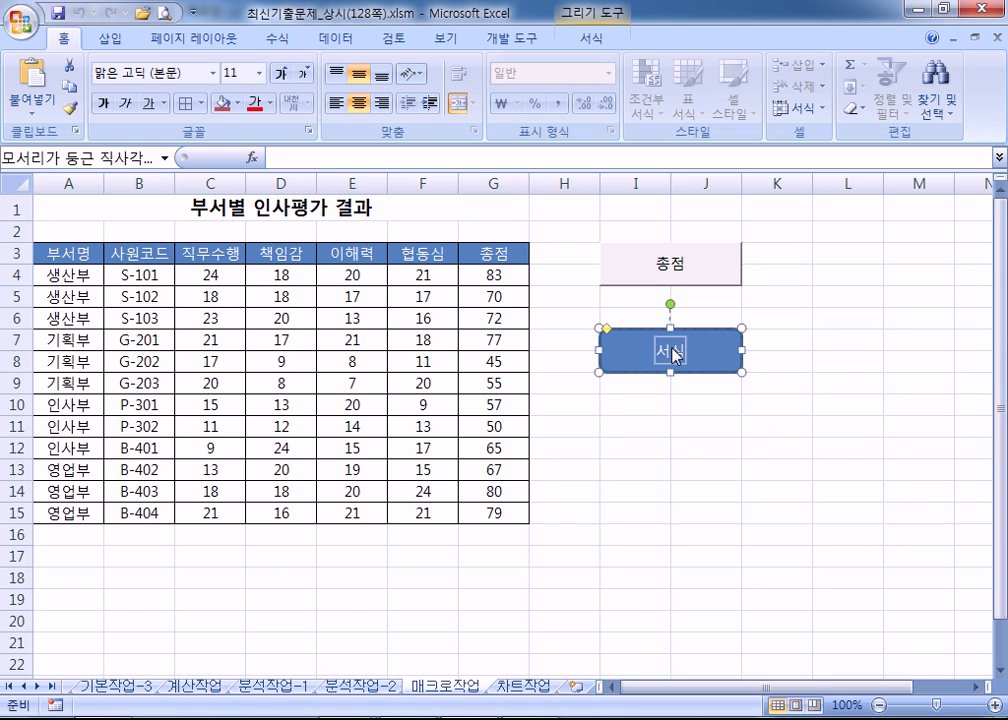
{"action": "left_click", "coordinate": [652, 420]}
{"action": "key", "text": "alt+Tab"}
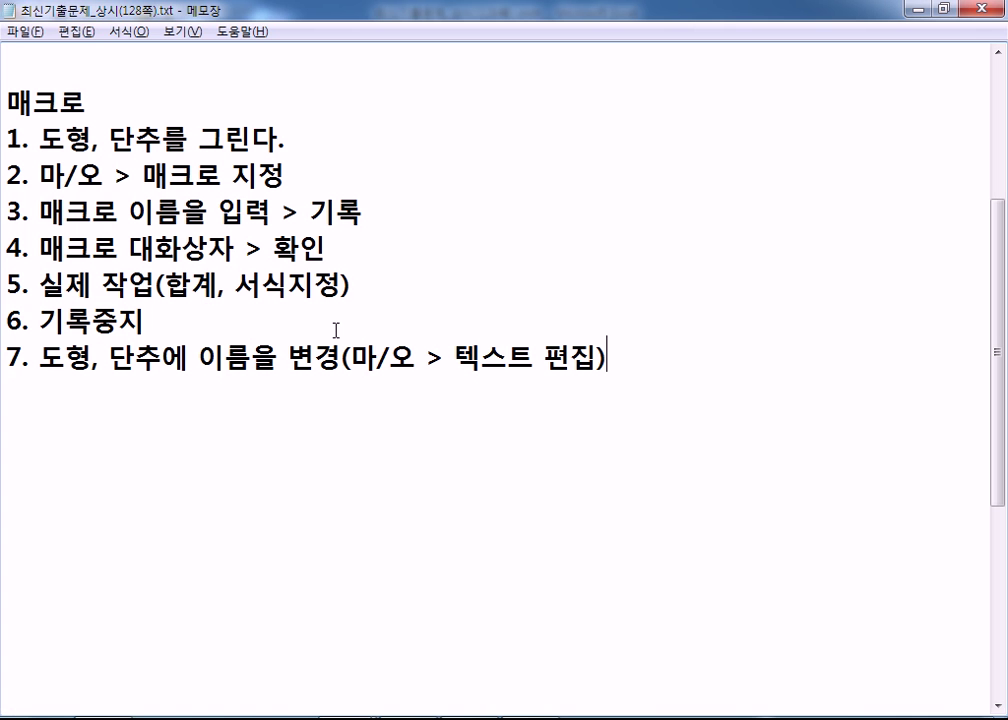
Add the note "* 오류가 발생 > ALT+F8 > 목록에서 삭제 > 다시 작업" below line 7 of the macro notes
{"action": "key", "text": "Return"}
{"action": "left_click_drag", "start_coordinate": [145, 321], "coordinate": [4, 321]}
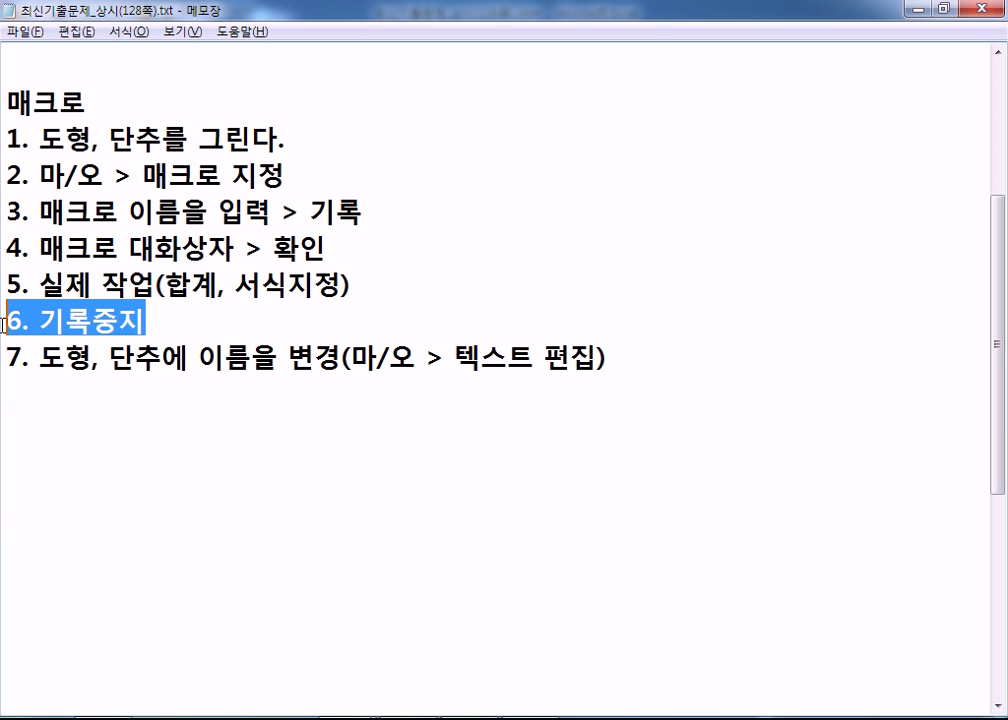
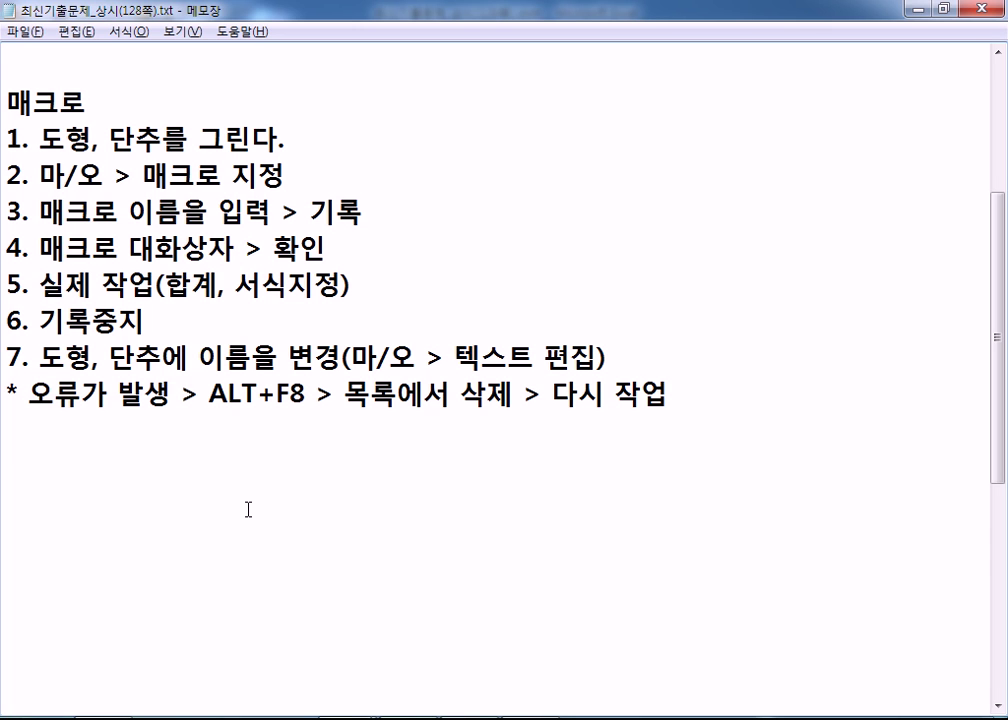
{"action": "left_click", "coordinate": [140, 436]}
{"action": "key", "text": "Return"}
Switch to the exam PDF in Adobe Reader and read the 차트작업 instructions and sample chart on page 131
{"action": "key", "text": "alt+Tab"}
{"action": "scroll", "coordinate": [441, 457], "scroll_direction": "down", "scroll_amount": 3}
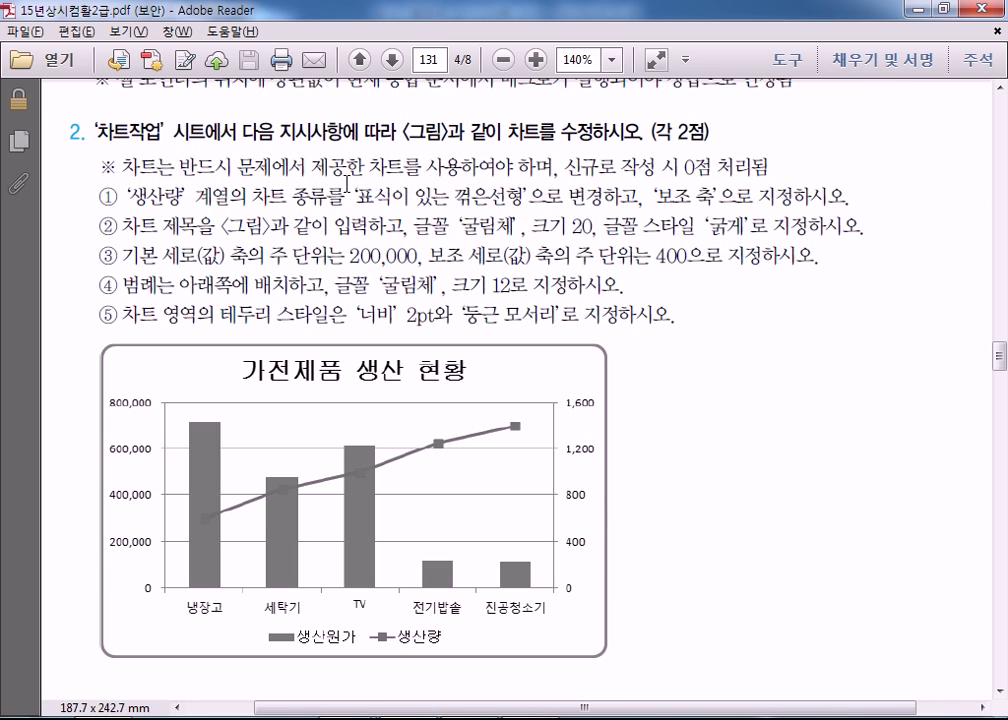
{"action": "scroll", "coordinate": [518, 278], "scroll_direction": "down", "scroll_amount": 1}
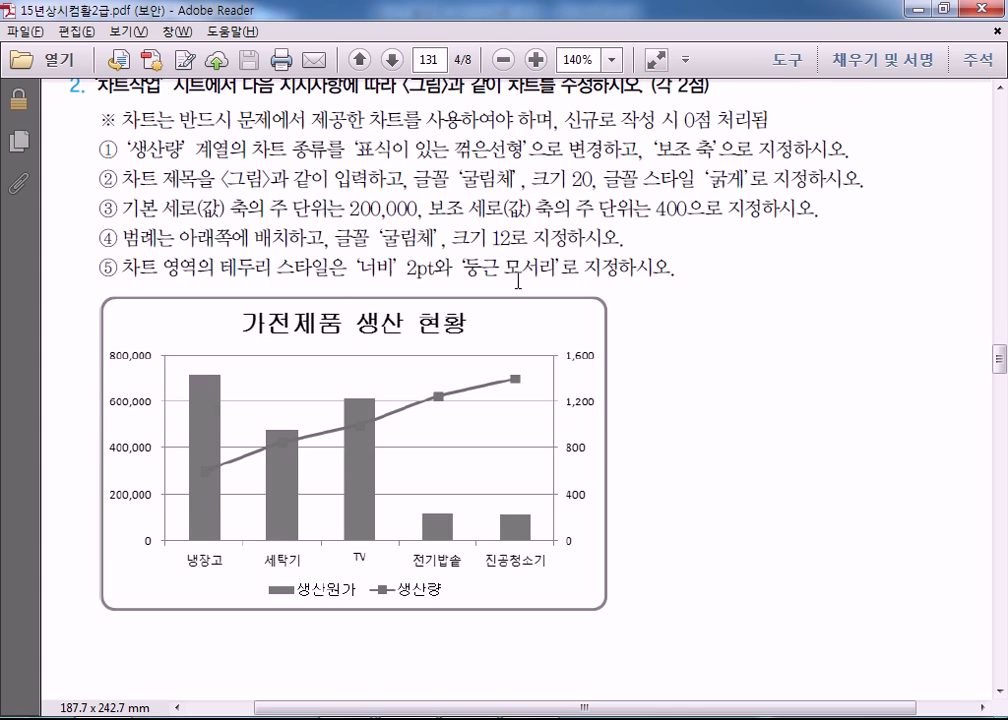
Switch back to Excel, go to the 차트작업 sheet and select the 생산량 series in the chart
{"action": "mouse_move", "coordinate": [469, 714]}
{"action": "left_click", "coordinate": [466, 714]}
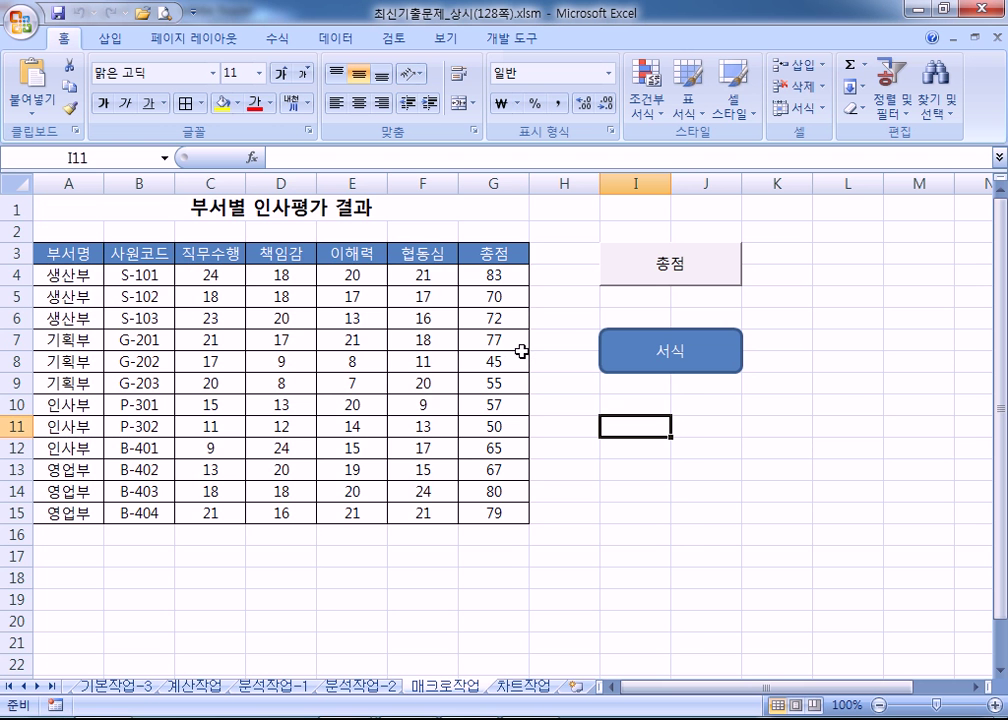
{"action": "left_click", "coordinate": [533, 688]}
{"action": "scroll", "coordinate": [598, 355], "scroll_direction": "down", "scroll_amount": 4}
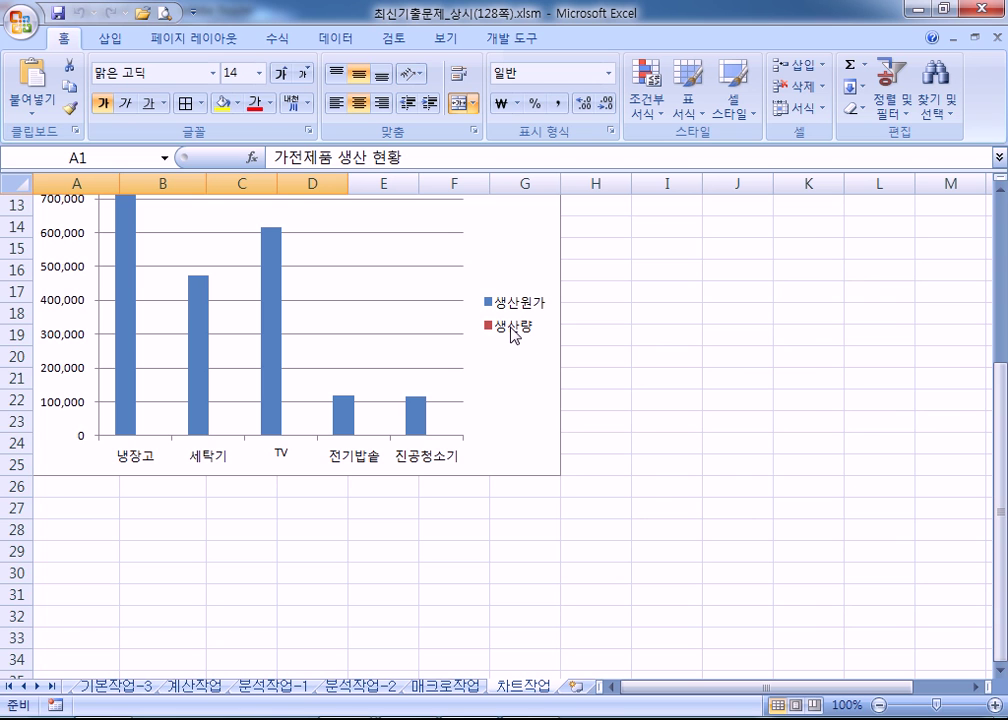
{"action": "left_click", "coordinate": [511, 388]}
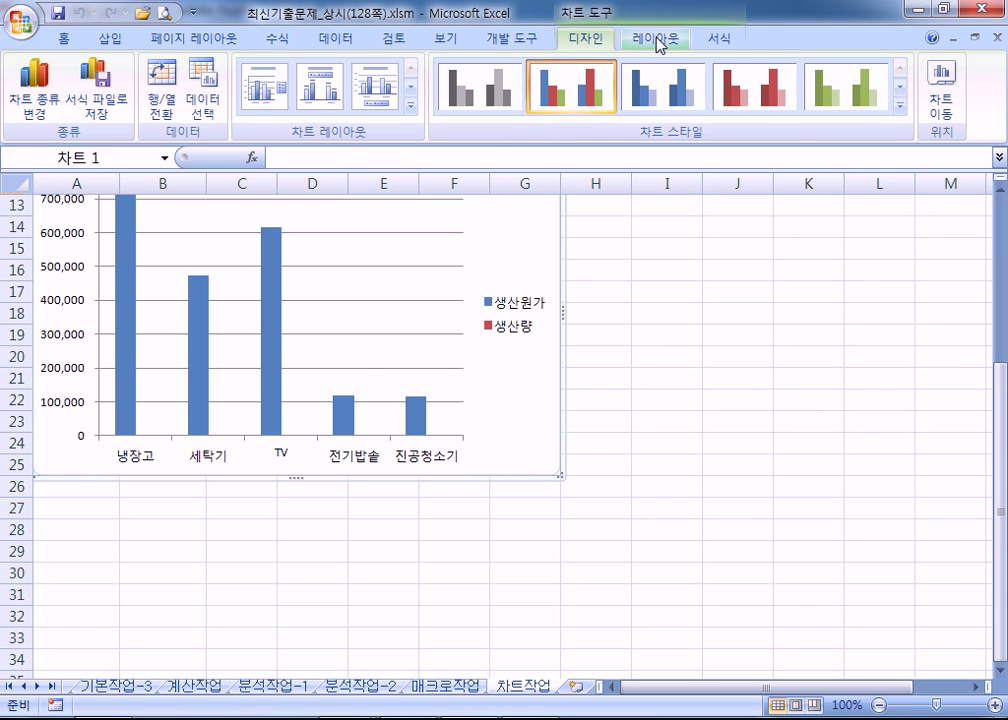
{"action": "left_click", "coordinate": [658, 42]}
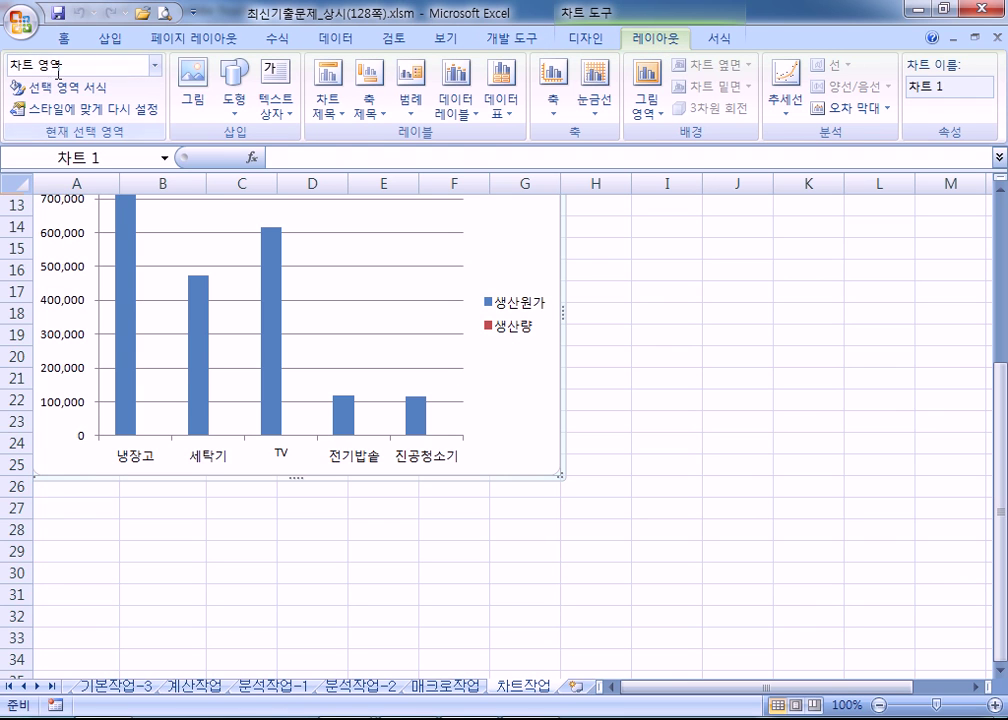
{"action": "left_click", "coordinate": [155, 64]}
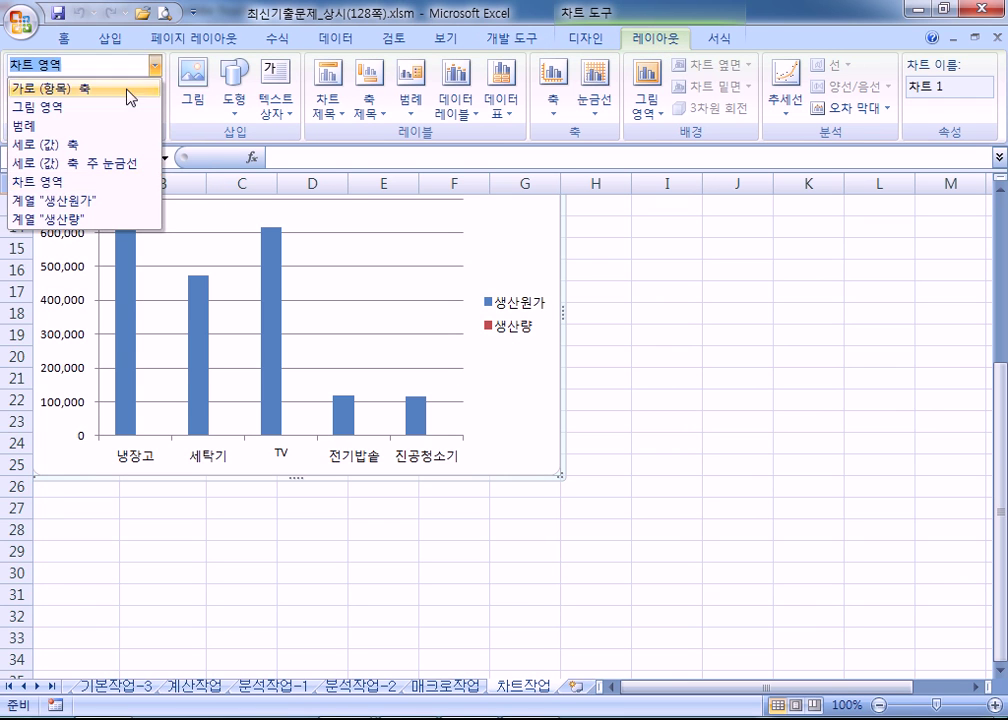
{"action": "left_click", "coordinate": [62, 222]}
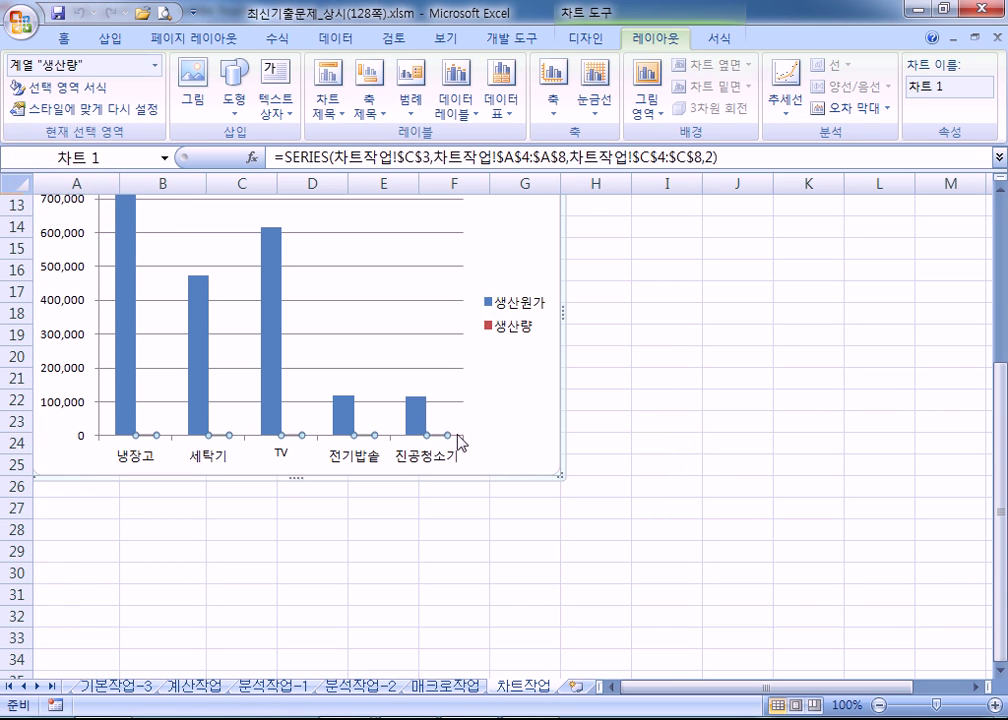
Check instruction ① in the exam PDF, return to Excel and change the 생산량 series to 표식이 있는 꺾은선형
{"action": "key", "text": "alt+Tab"}
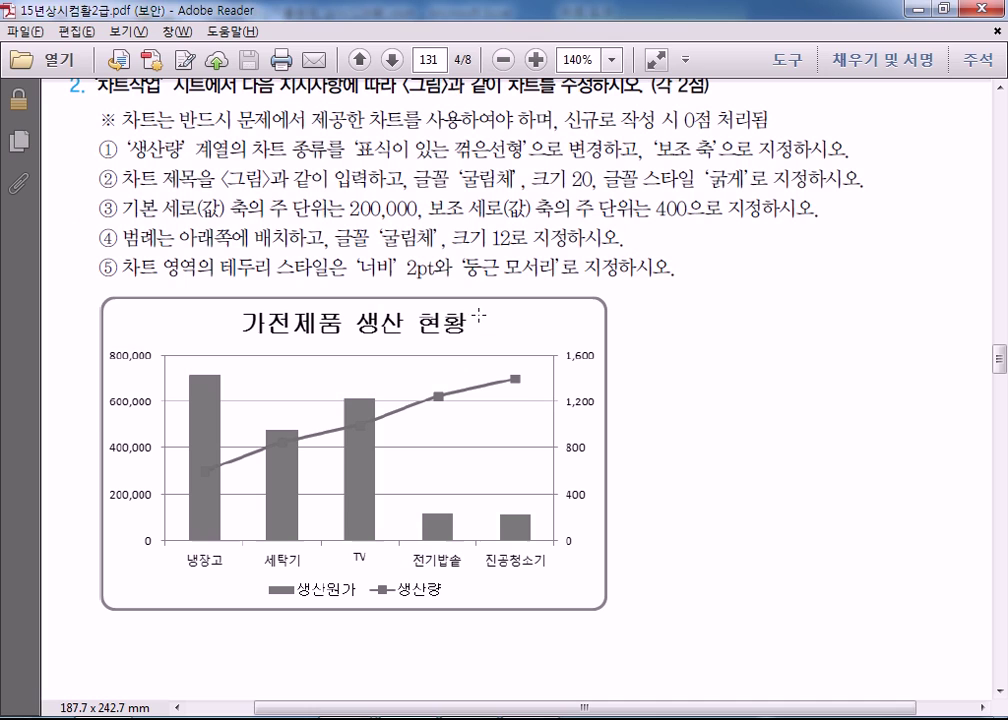
{"action": "left_click_drag", "start_coordinate": [231, 142], "coordinate": [486, 141]}
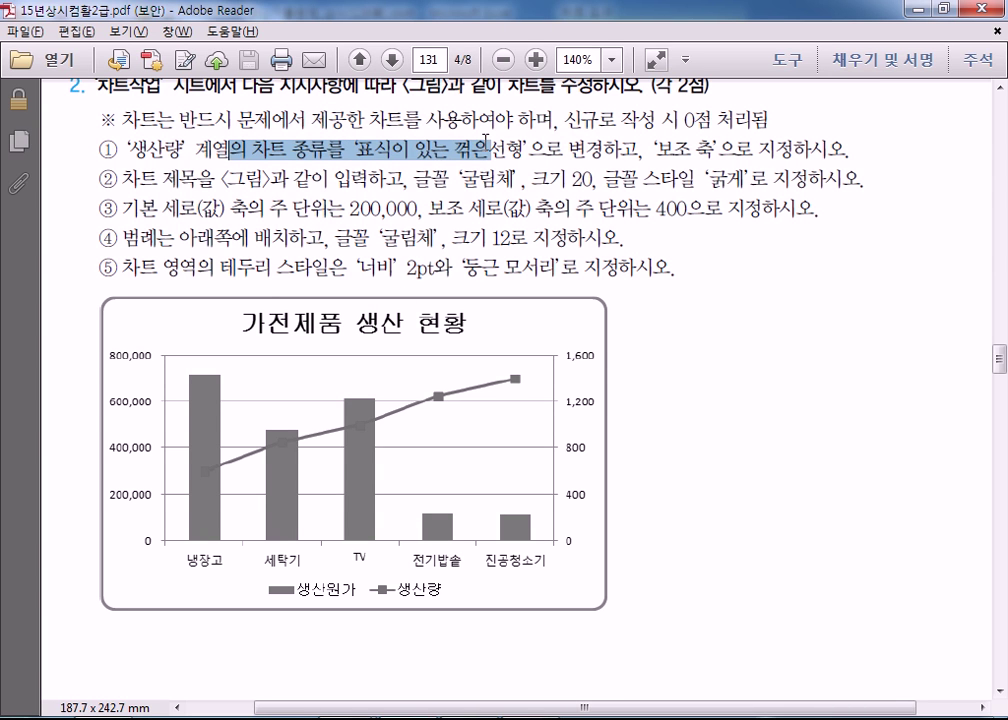
{"action": "key", "text": "alt+Tab"}
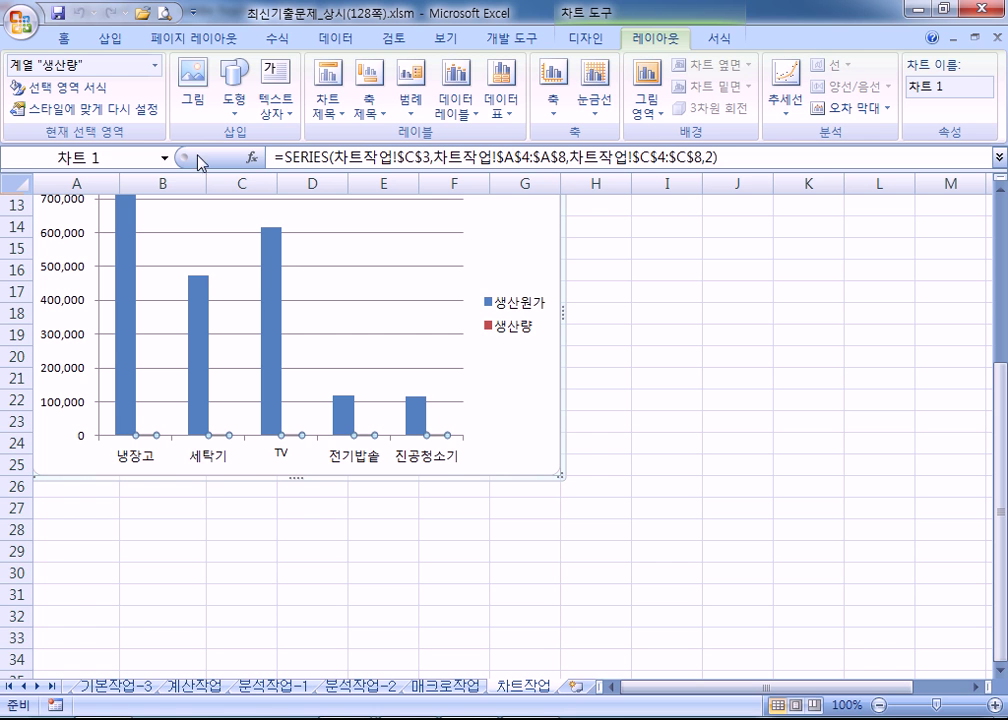
{"action": "left_click", "coordinate": [587, 39]}
{"action": "left_click", "coordinate": [45, 100]}
{"action": "left_click", "coordinate": [364, 306]}
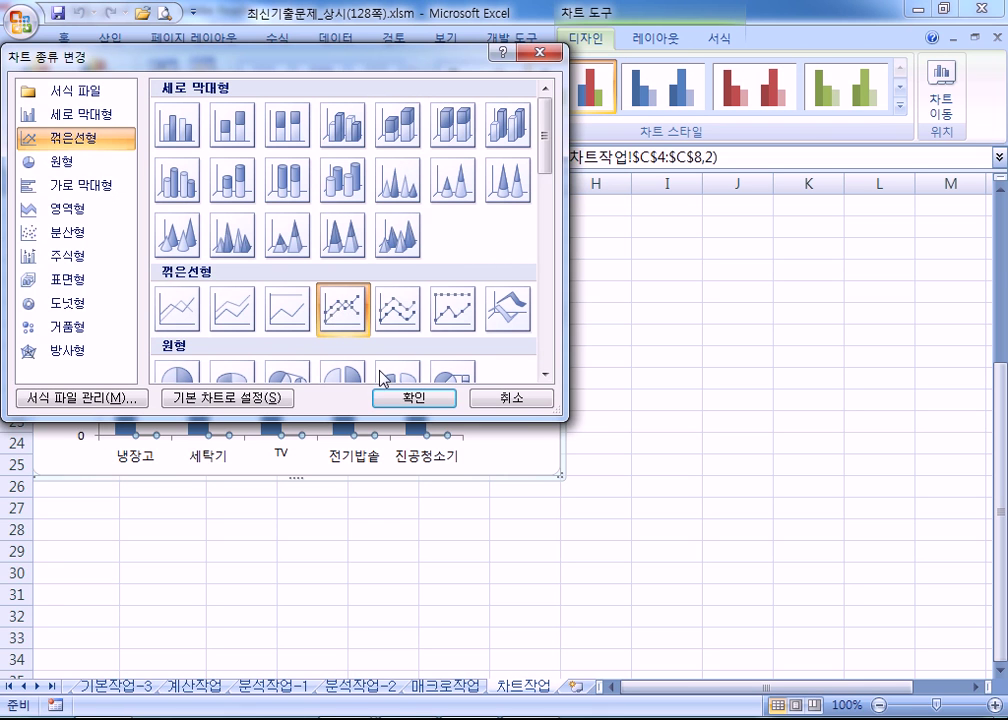
{"action": "left_click", "coordinate": [406, 397]}
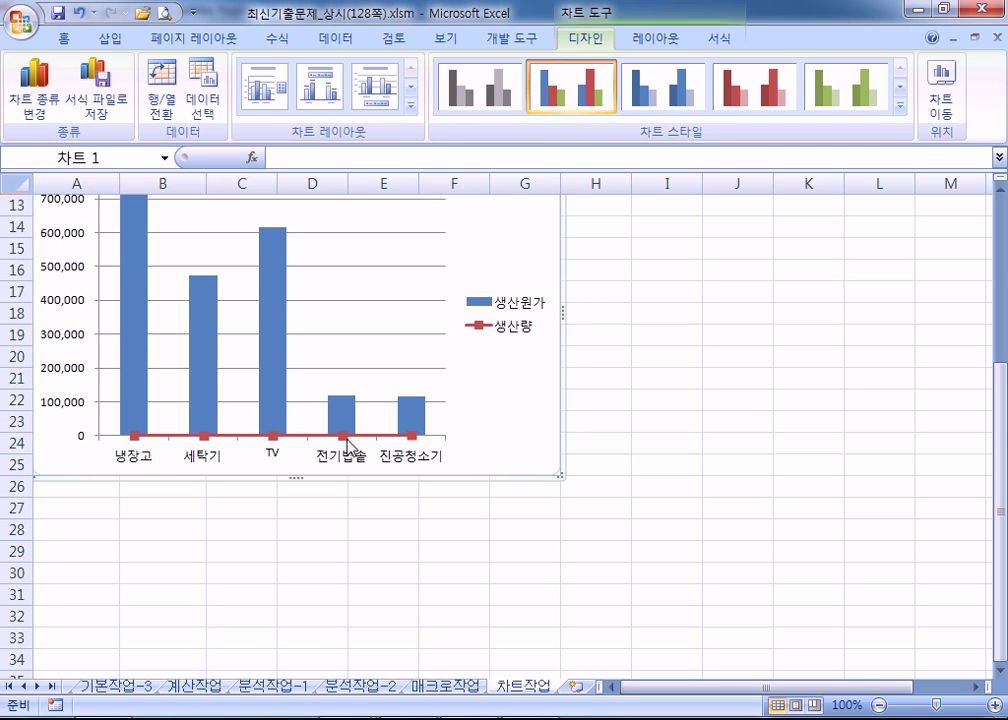
Plot the 생산량 line series on the secondary axis (보조 축), moving the format dialog clear of the chart
{"action": "left_click", "coordinate": [660, 40]}
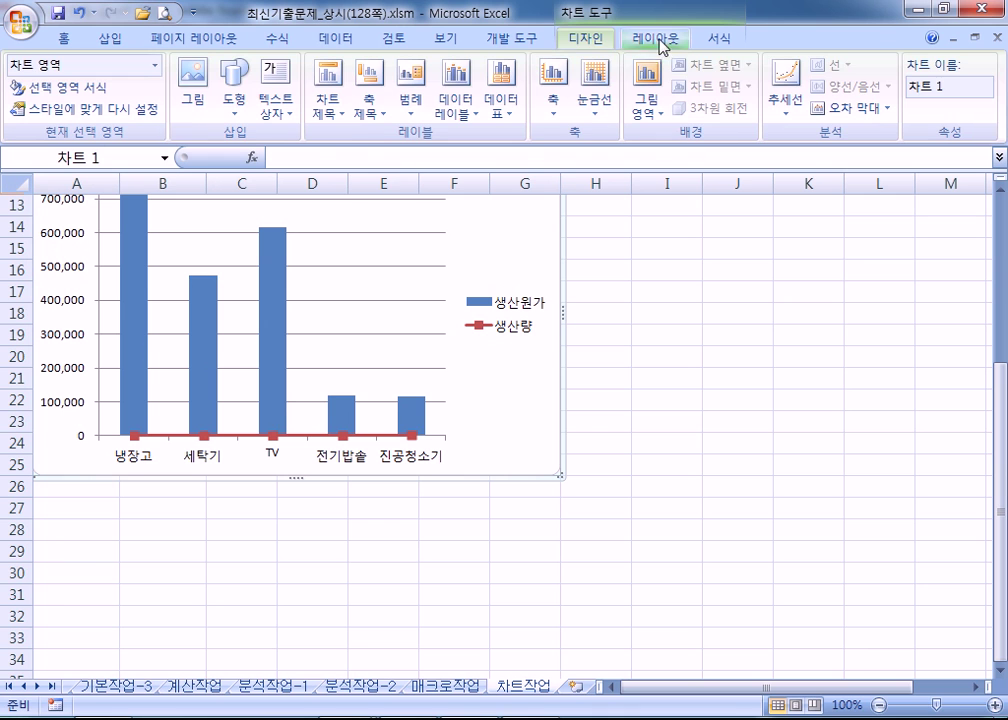
{"action": "left_click", "coordinate": [310, 436]}
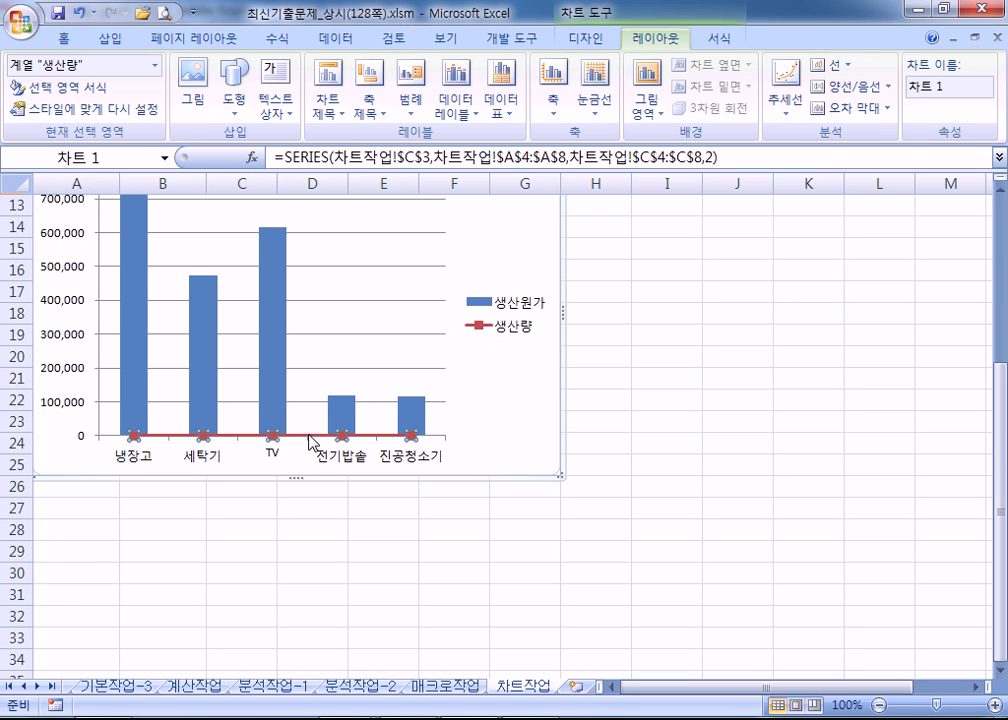
{"action": "left_click", "coordinate": [105, 92]}
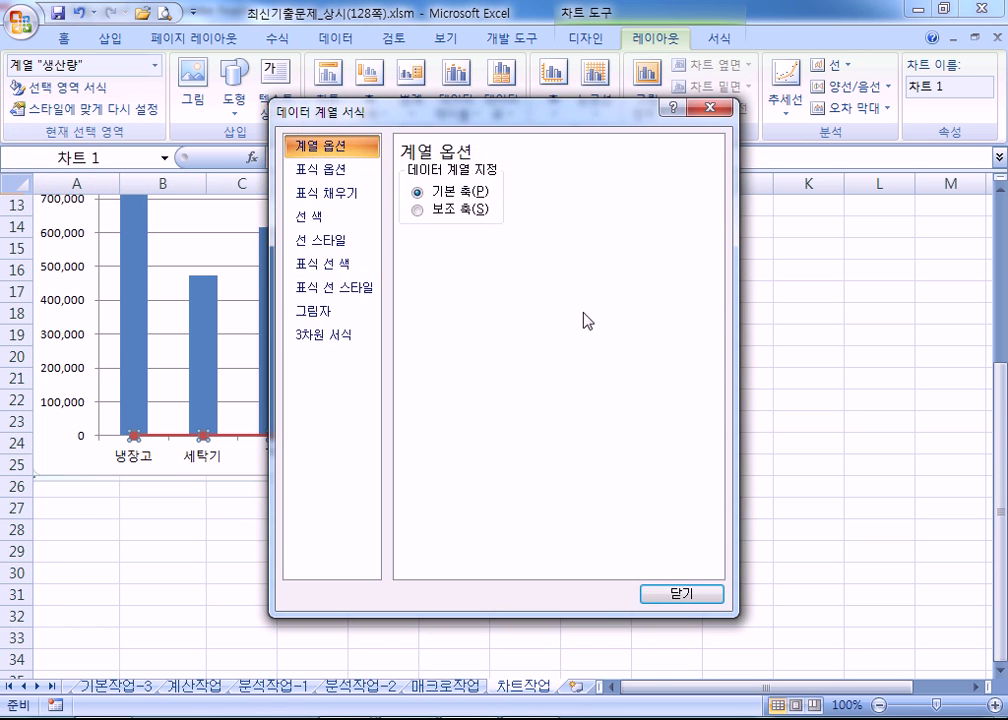
{"action": "left_click", "coordinate": [441, 212]}
{"action": "left_click_drag", "start_coordinate": [466, 112], "coordinate": [873, 74]}
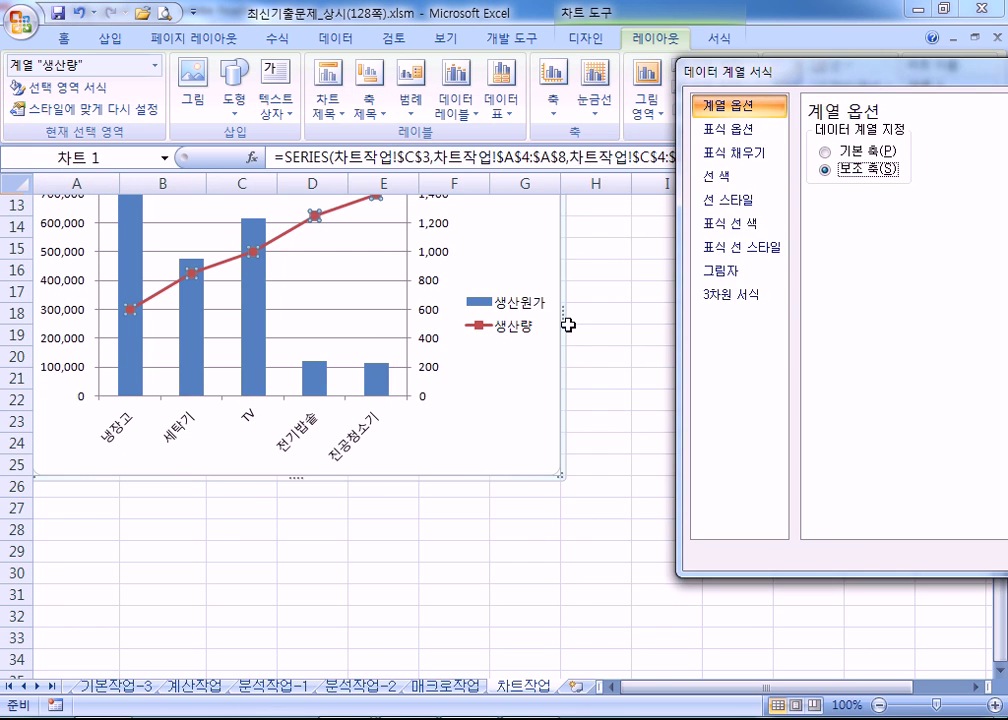
Review the secondary axis instruction and the chart title requirements and sample title in the exam PDF, returning to Excel after each check
{"action": "key", "text": "alt+Tab"}
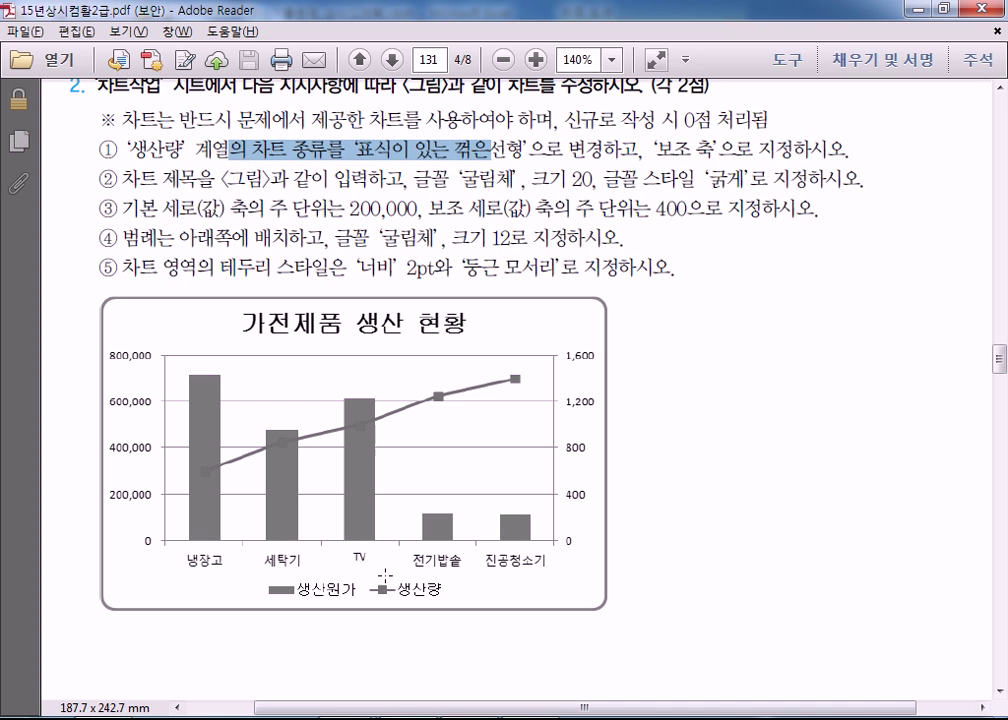
{"action": "left_click_drag", "start_coordinate": [525, 151], "coordinate": [781, 147]}
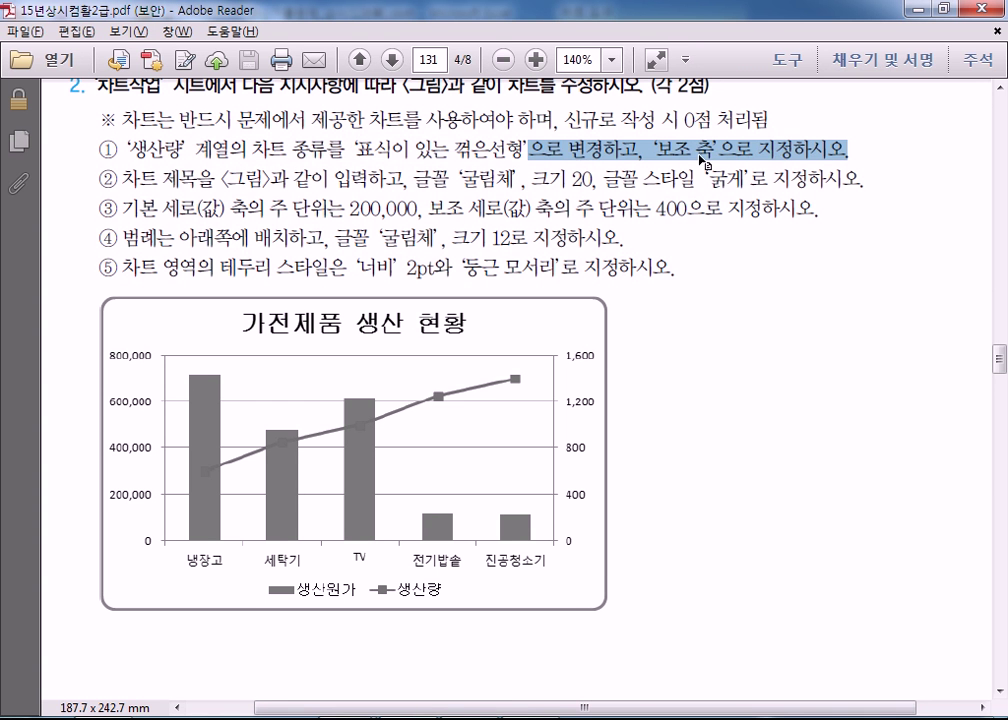
{"action": "key", "text": "alt+Tab"}
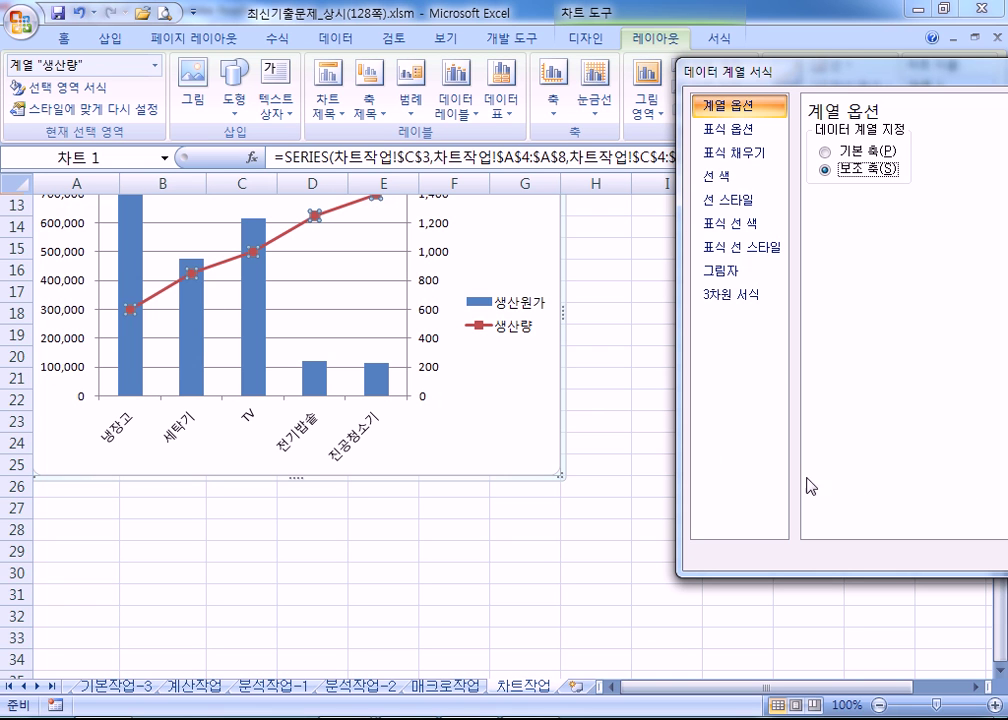
{"action": "left_click", "coordinate": [461, 416]}
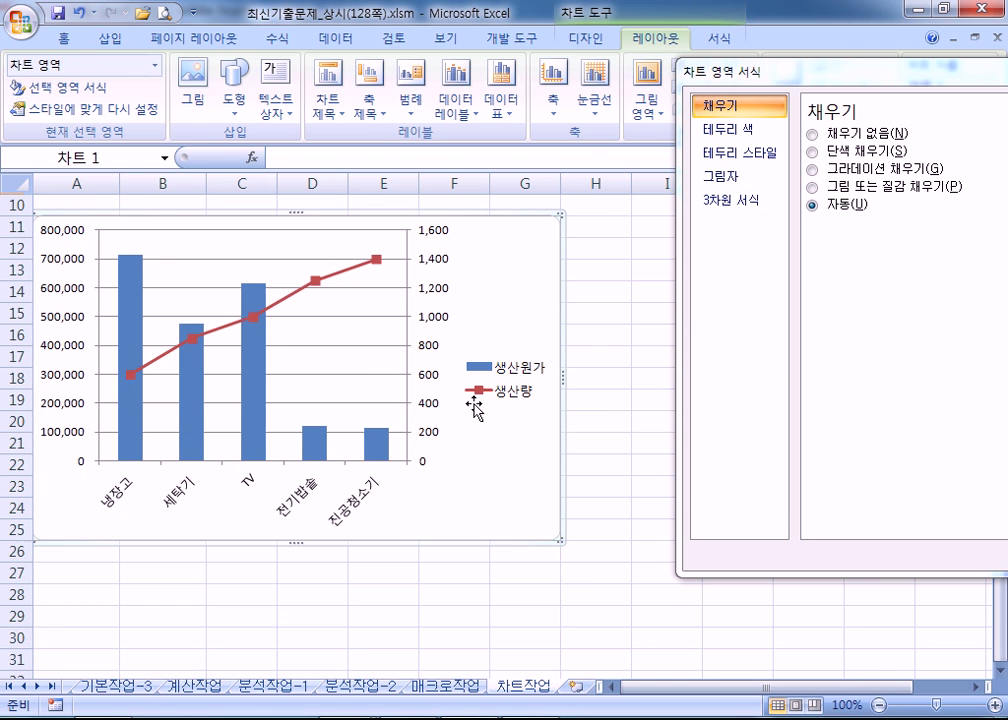
{"action": "key", "text": "alt+Tab"}
{"action": "left_click_drag", "start_coordinate": [157, 180], "coordinate": [403, 181]}
{"action": "left_click_drag", "start_coordinate": [246, 324], "coordinate": [471, 336]}
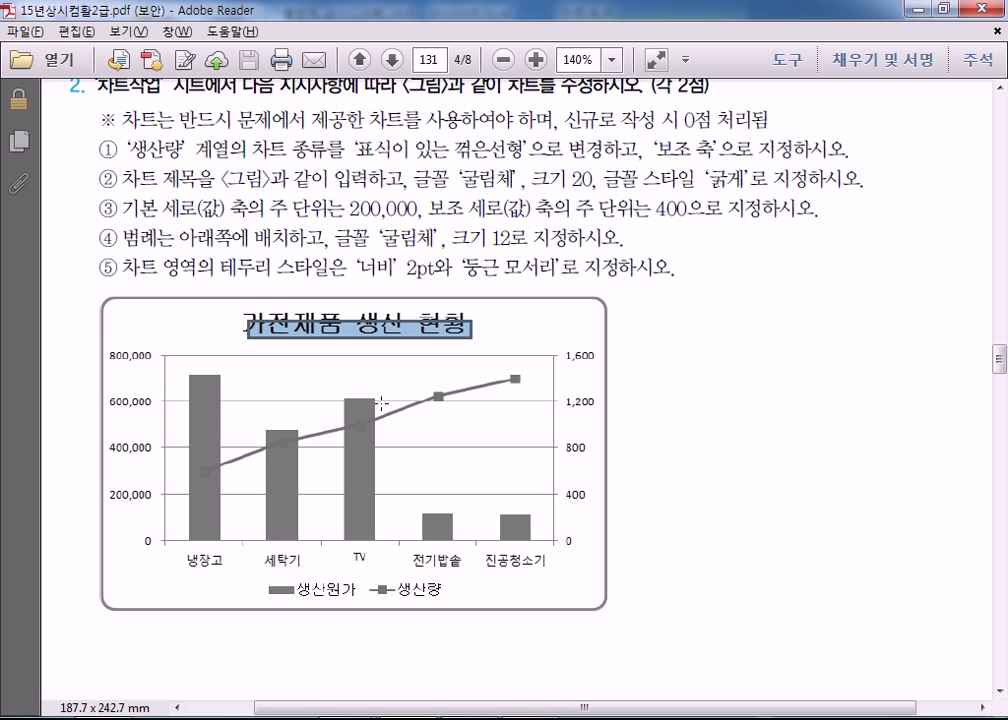
{"action": "key", "text": "alt+Tab"}
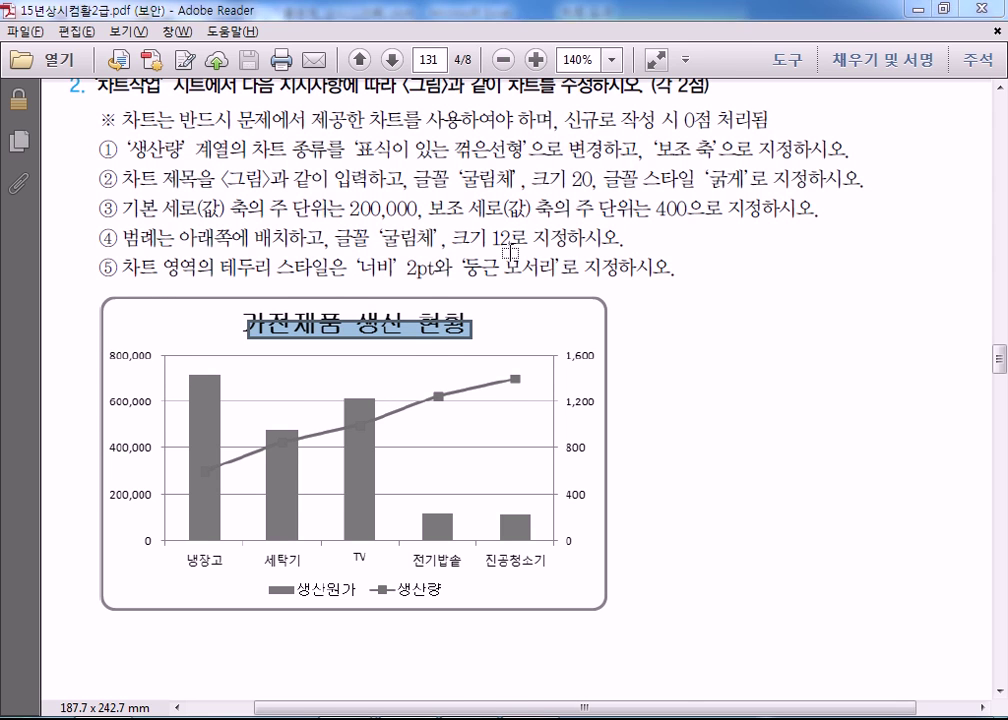
Add a chart title with the 차트 위 option, keeping the format dialog out of the way
{"action": "left_click_drag", "start_coordinate": [745, 78], "coordinate": [749, 181]}
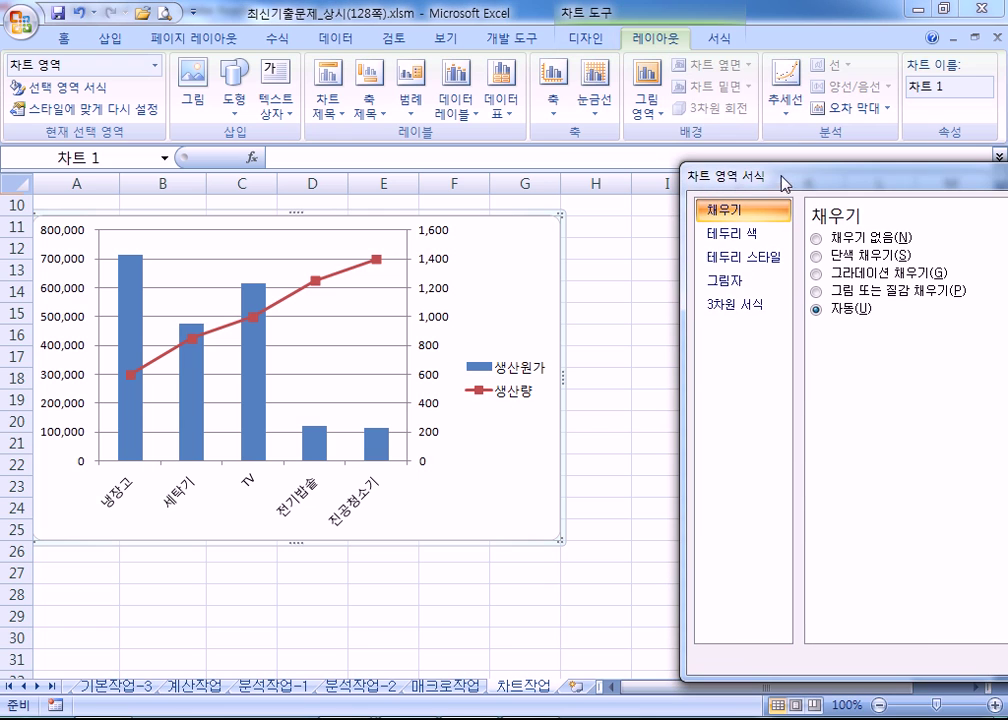
{"action": "left_click", "coordinate": [328, 105]}
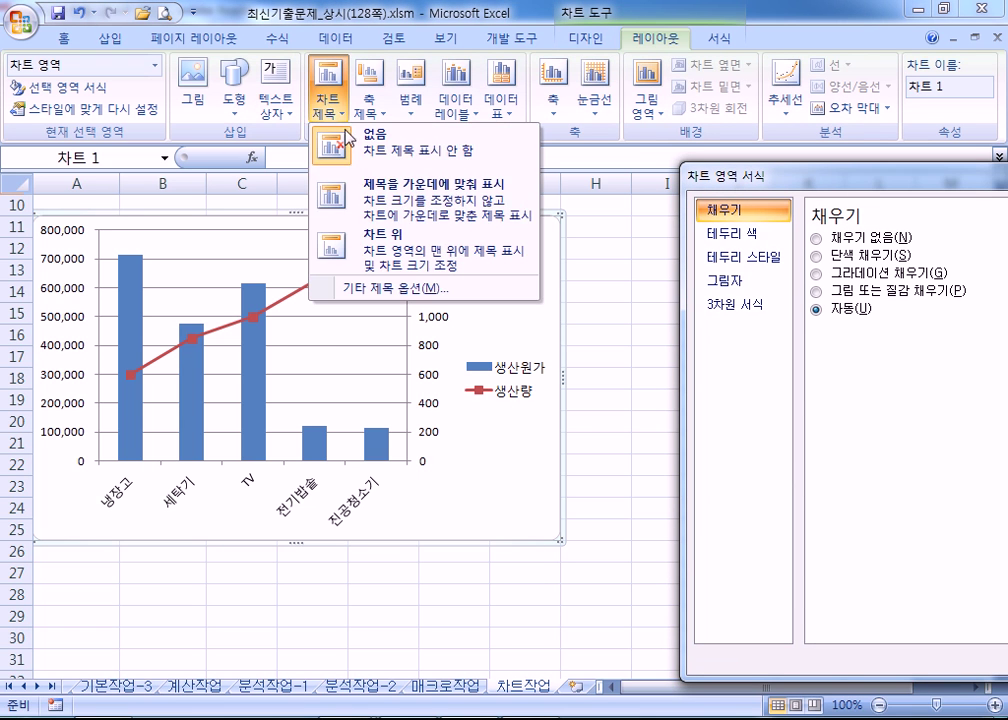
{"action": "left_click", "coordinate": [381, 240]}
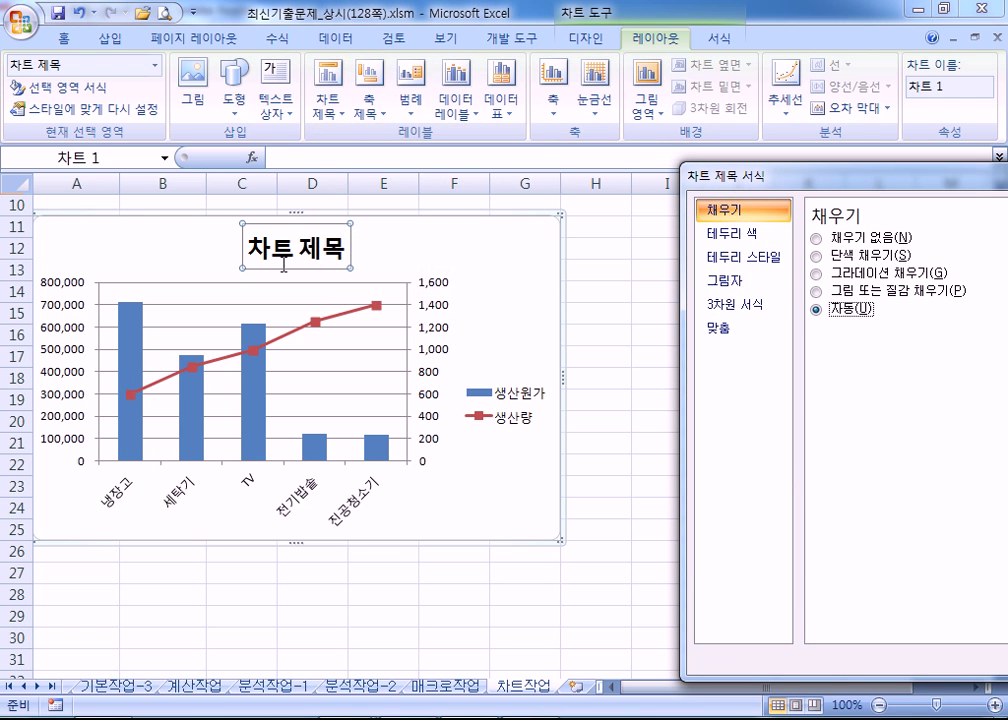
Format the chart title in 굴림체 at size 20
{"action": "left_click", "coordinate": [62, 38]}
{"action": "left_click", "coordinate": [213, 73]}
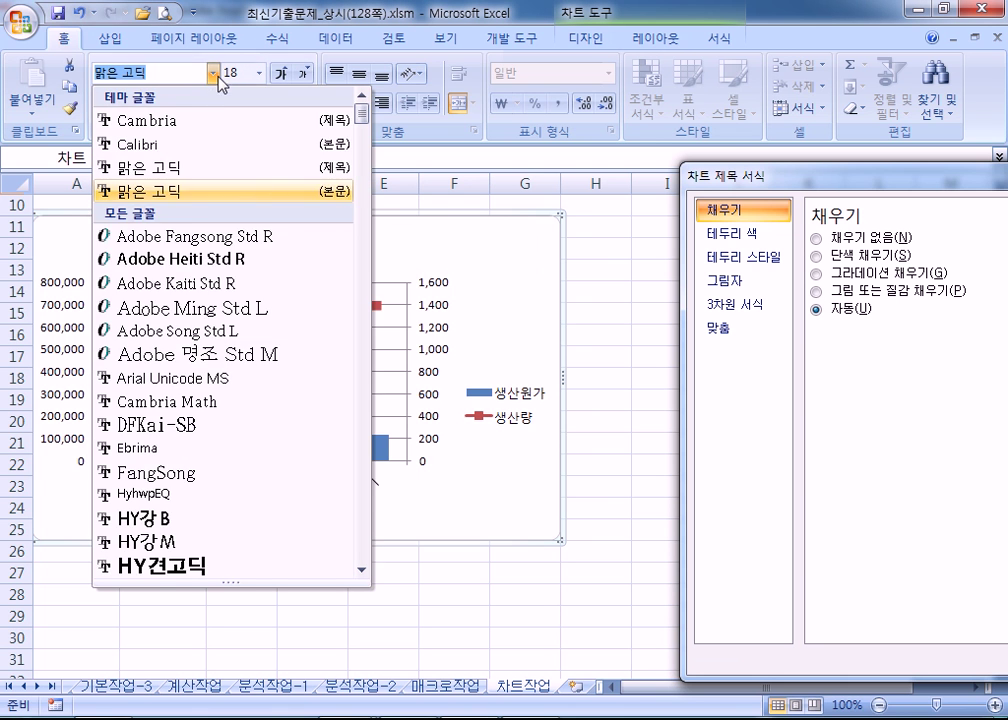
{"action": "scroll", "coordinate": [200, 330], "scroll_direction": "down", "scroll_amount": 20}
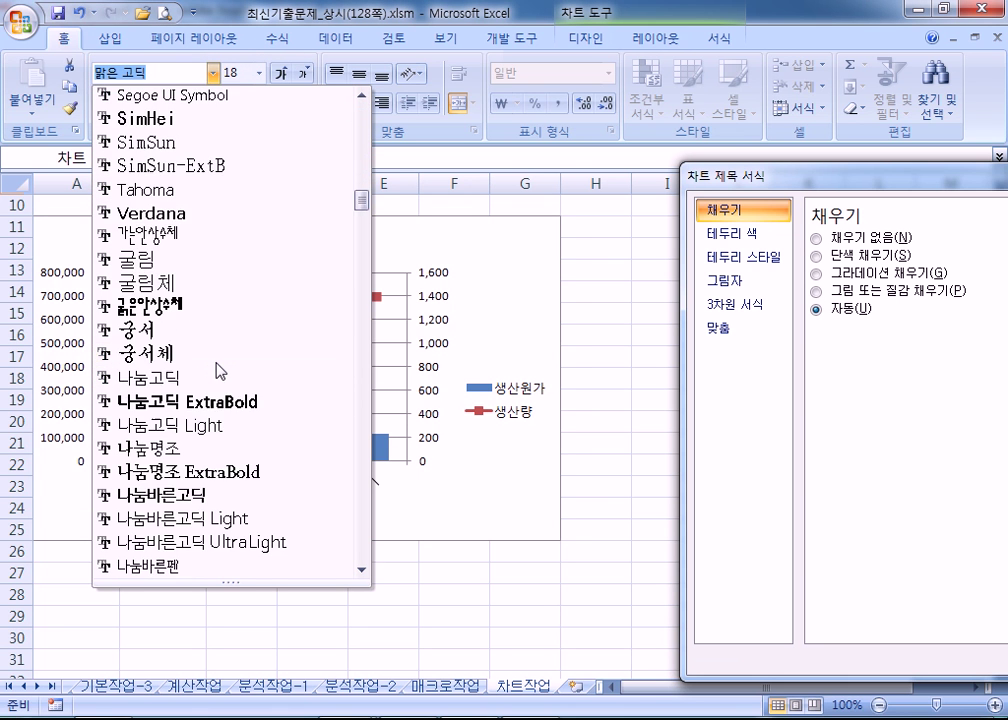
{"action": "scroll", "coordinate": [218, 370], "scroll_direction": "up", "scroll_amount": 3}
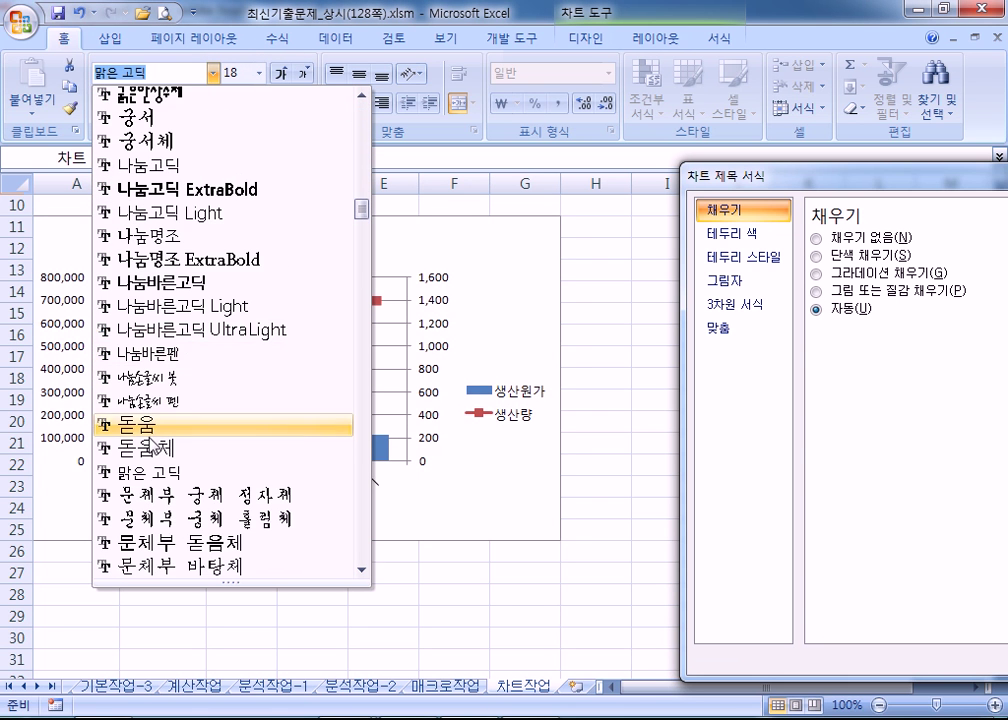
{"action": "scroll", "coordinate": [172, 190], "scroll_direction": "up", "scroll_amount": 2}
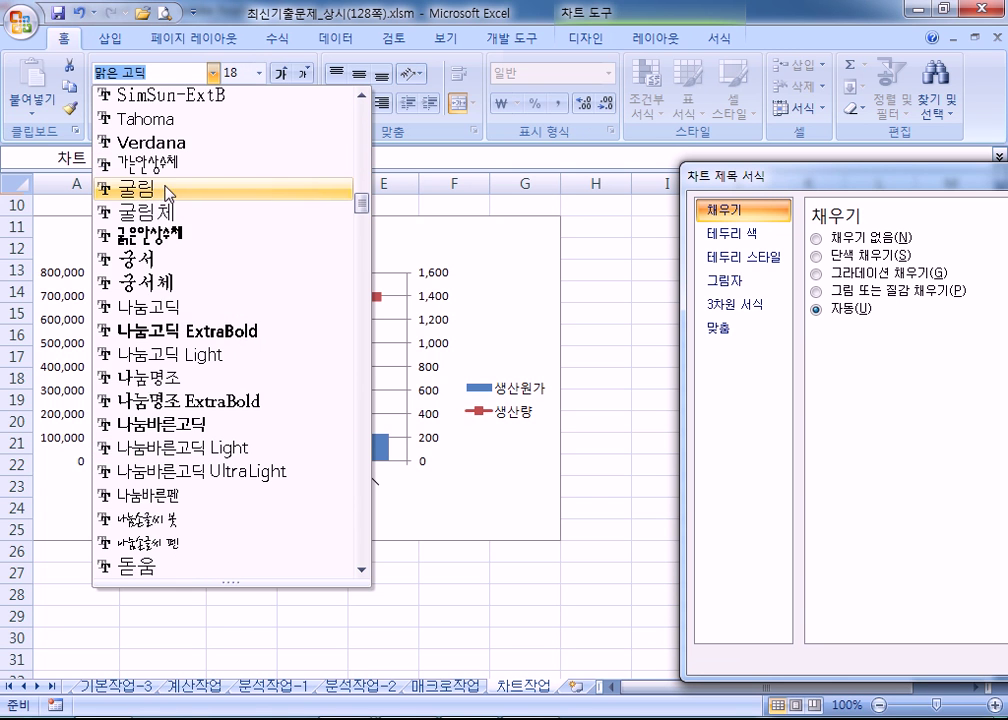
{"action": "left_click", "coordinate": [160, 214]}
{"action": "left_click", "coordinate": [280, 74]}
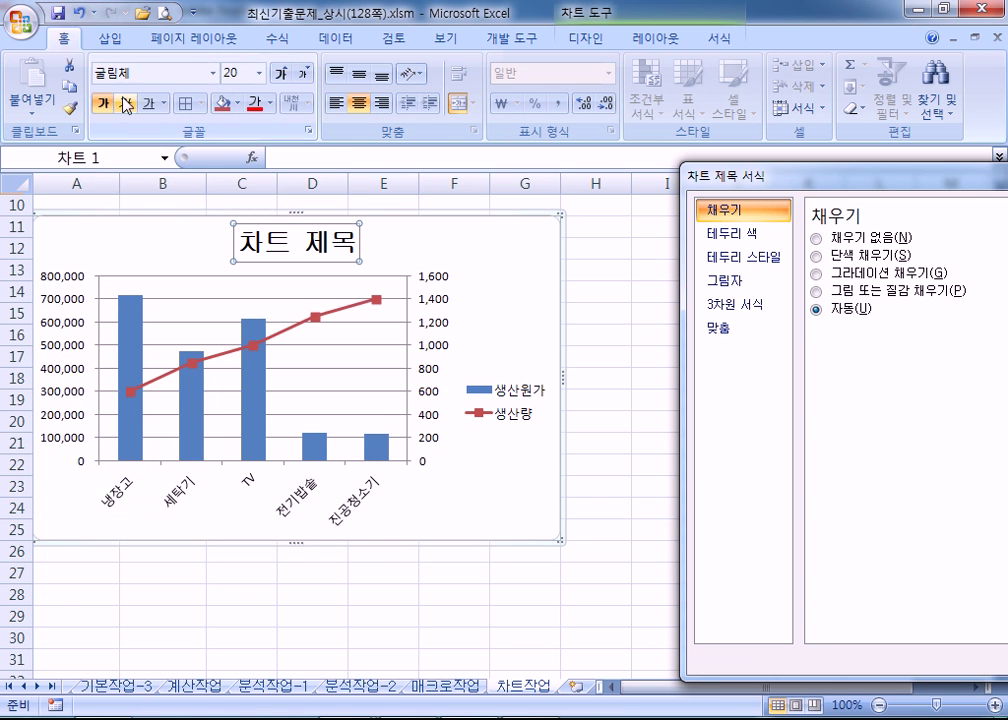
Check the sample title in the exam PDF and replace the chart title text in Excel with "가전제품 생산 현황"
{"action": "key", "text": "alt+Tab"}
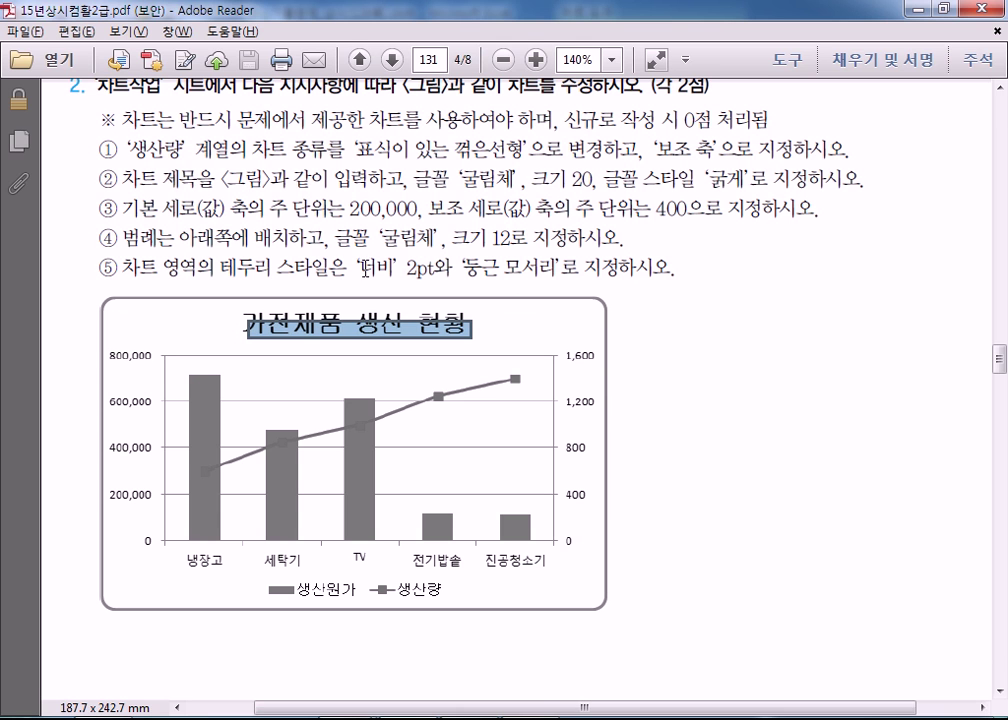
{"action": "key", "text": "alt+Tab"}
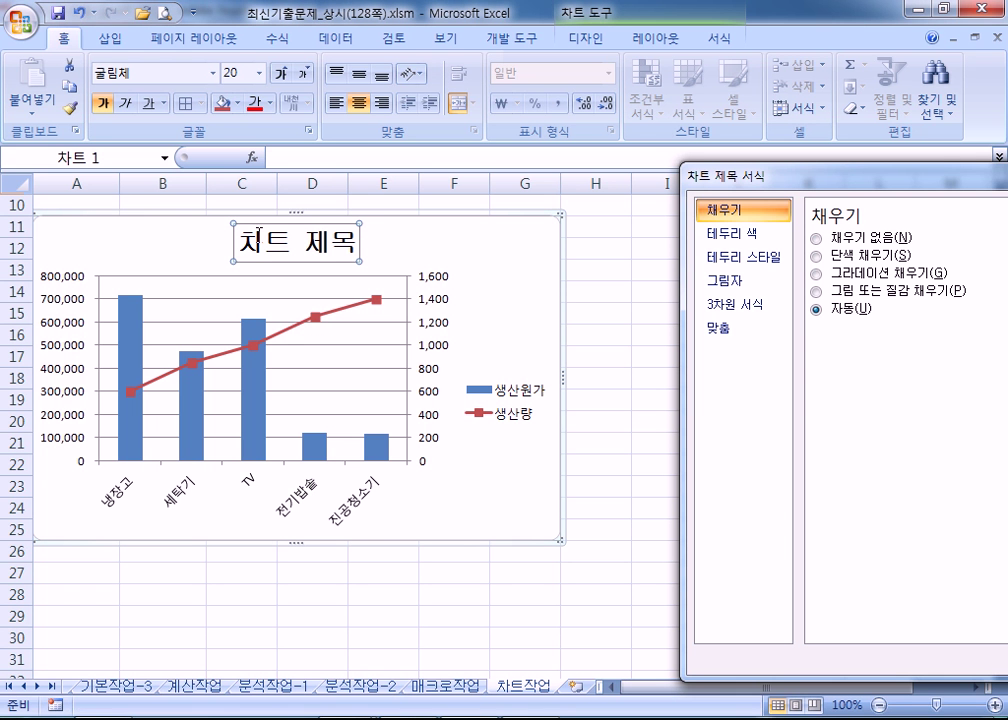
{"action": "left_click", "coordinate": [258, 237]}
{"action": "type", "text": "가전제프"}
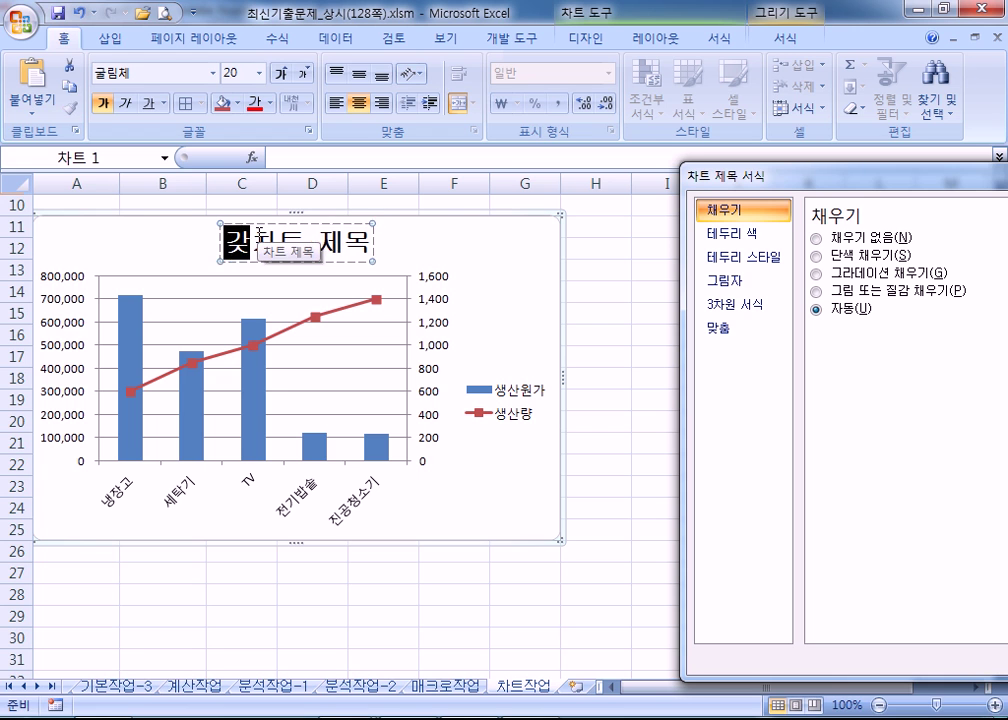
{"action": "type", "text": "ㅁ 생산 혀"}
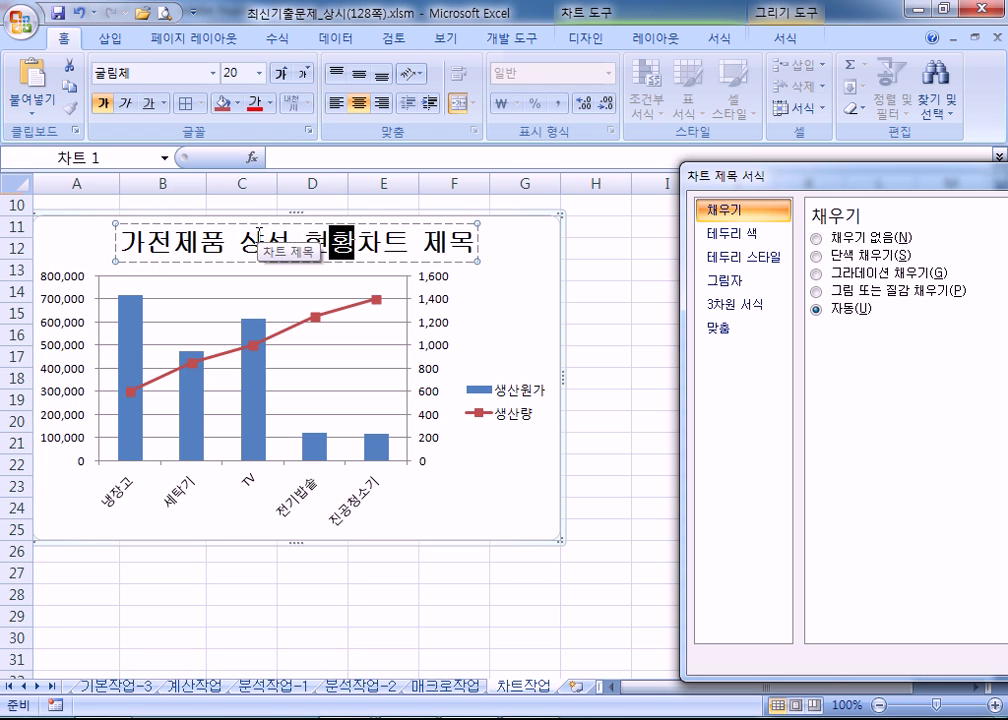
{"action": "type", "text": "황"}
{"action": "key", "text": "Delete"}
{"action": "key", "text": "Delete"}
{"action": "key", "text": "Delete"}
{"action": "key", "text": "Delete"}
{"action": "key", "text": "Delete"}
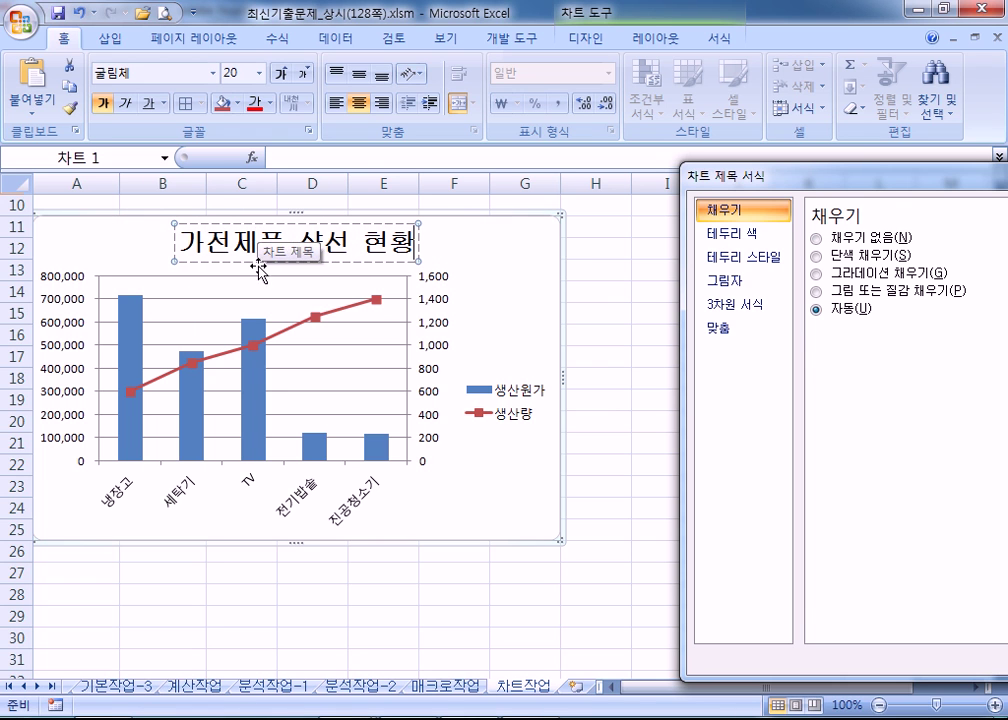
{"action": "key", "text": "Left"}
{"action": "key", "text": "Left"}
{"action": "key", "text": "Left"}
{"action": "key", "text": "shift+Left"}
{"action": "key", "text": "BackSpace"}
{"action": "key", "text": "BackSpace"}
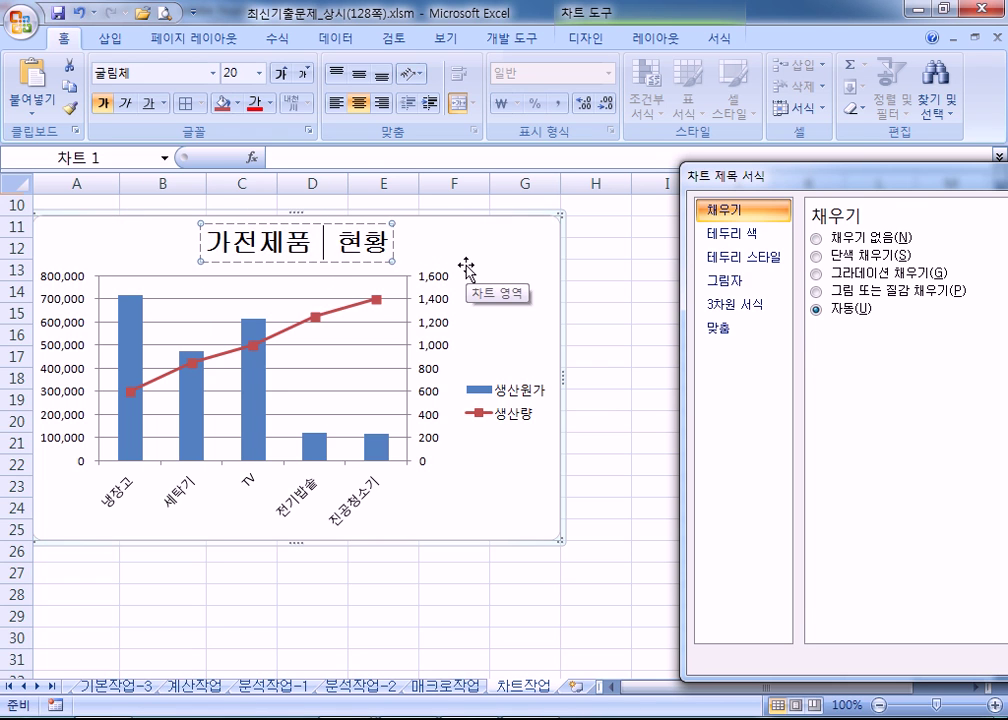
{"action": "type", "text": "생ㅅㅏㄴ"}
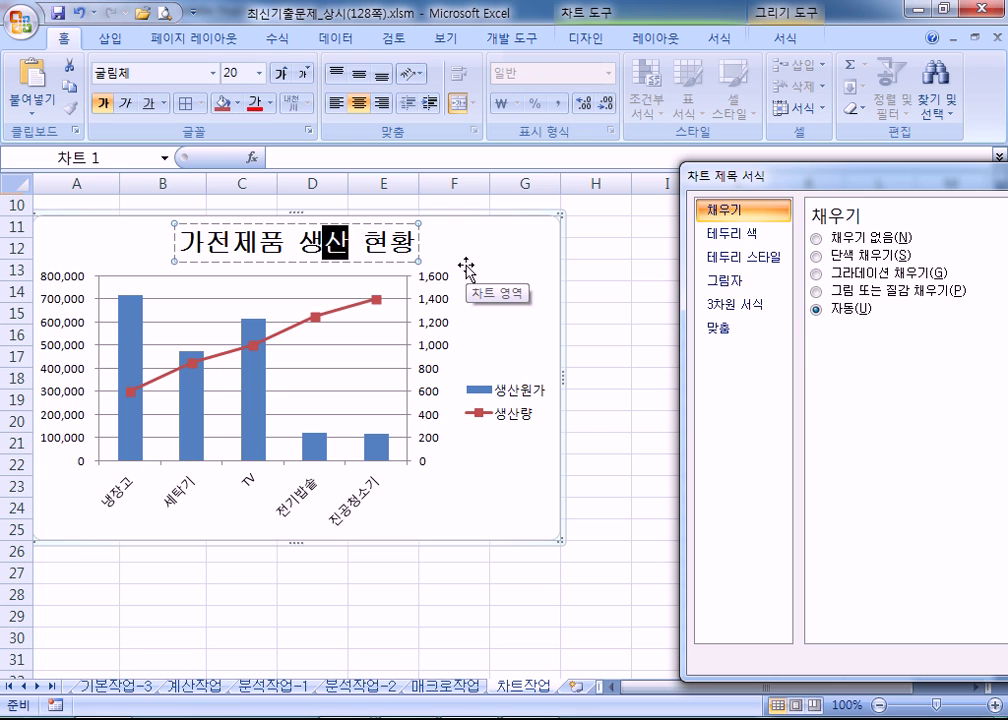
{"action": "left_click", "coordinate": [504, 246]}
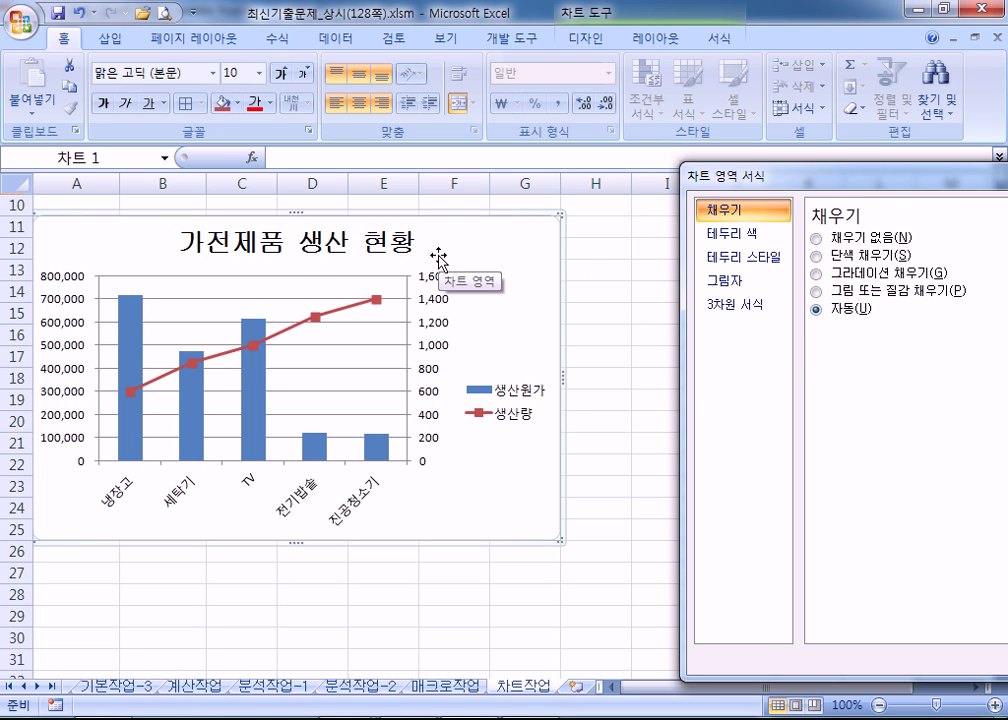
Read instruction ③ on the primary and secondary vertical axis major units in the exam PDF, compare the sample axes and return to Excel
{"action": "key", "text": "alt+Tab"}
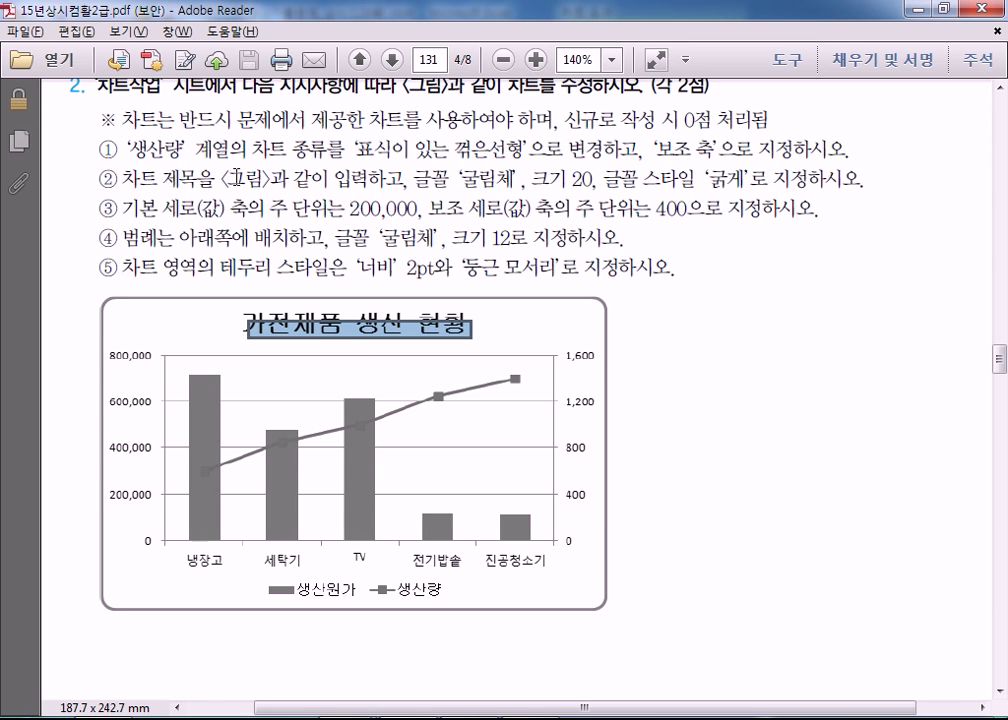
{"action": "left_click_drag", "start_coordinate": [160, 208], "coordinate": [505, 208]}
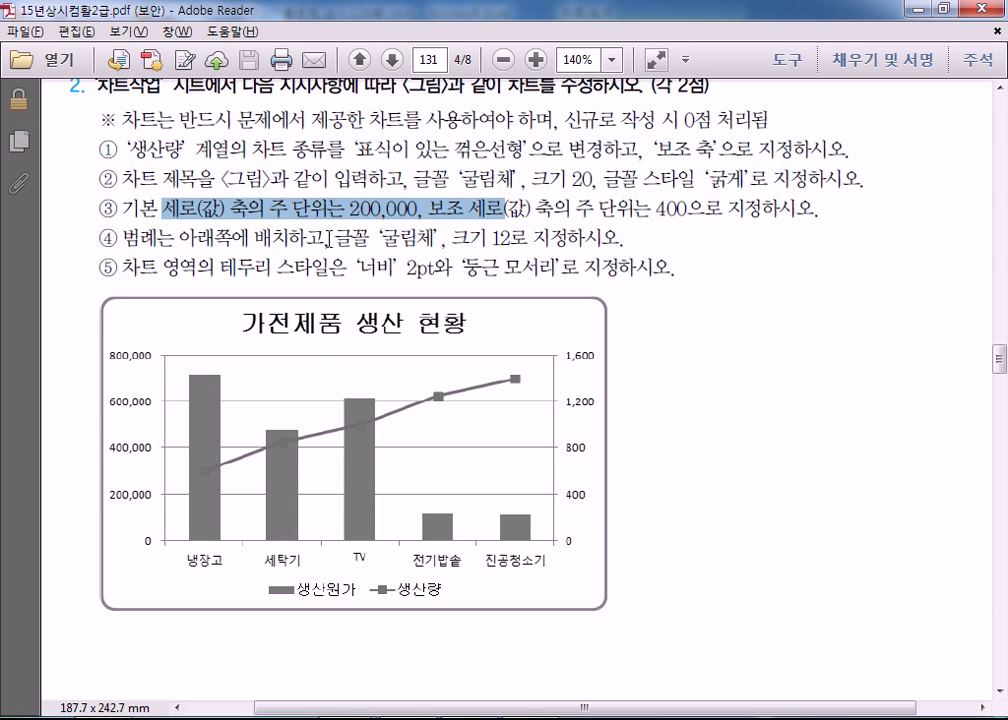
{"action": "left_click_drag", "start_coordinate": [98, 349], "coordinate": [165, 521]}
{"action": "left_click_drag", "start_coordinate": [571, 354], "coordinate": [598, 500]}
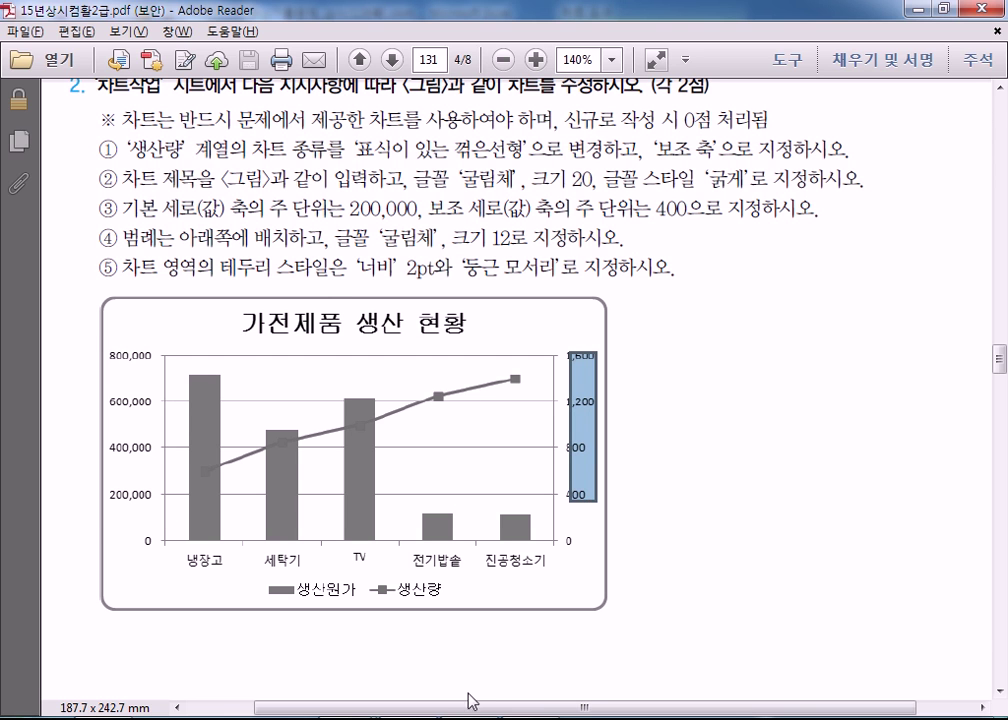
{"action": "key", "text": "alt+Tab"}
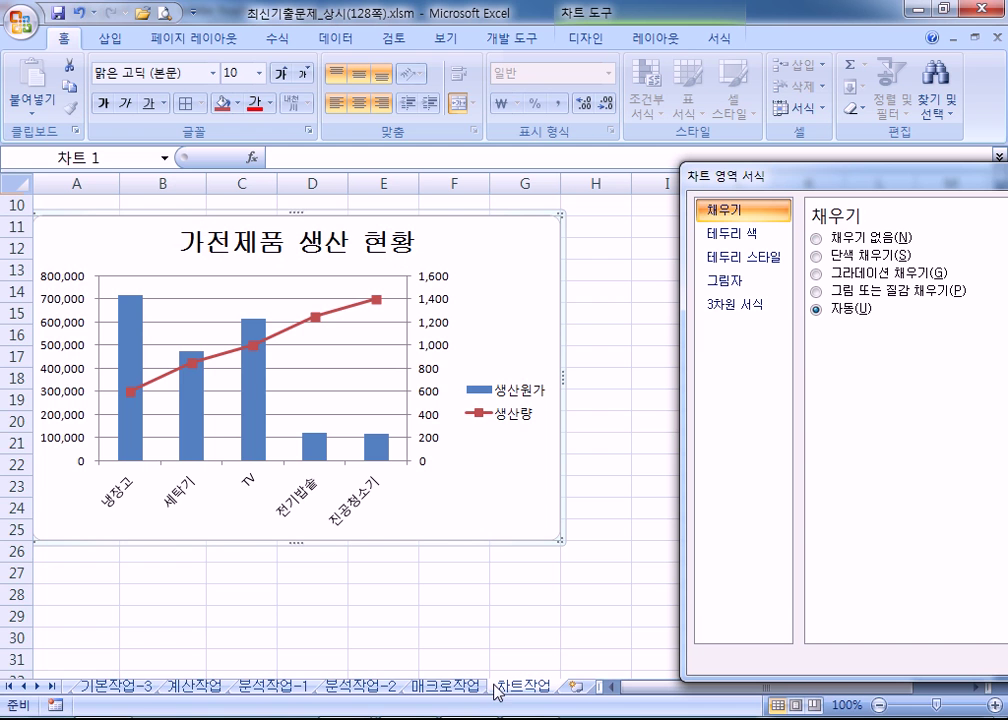
Set the major unit of the chart's primary vertical axis to a fixed 200000
{"action": "left_click", "coordinate": [67, 308]}
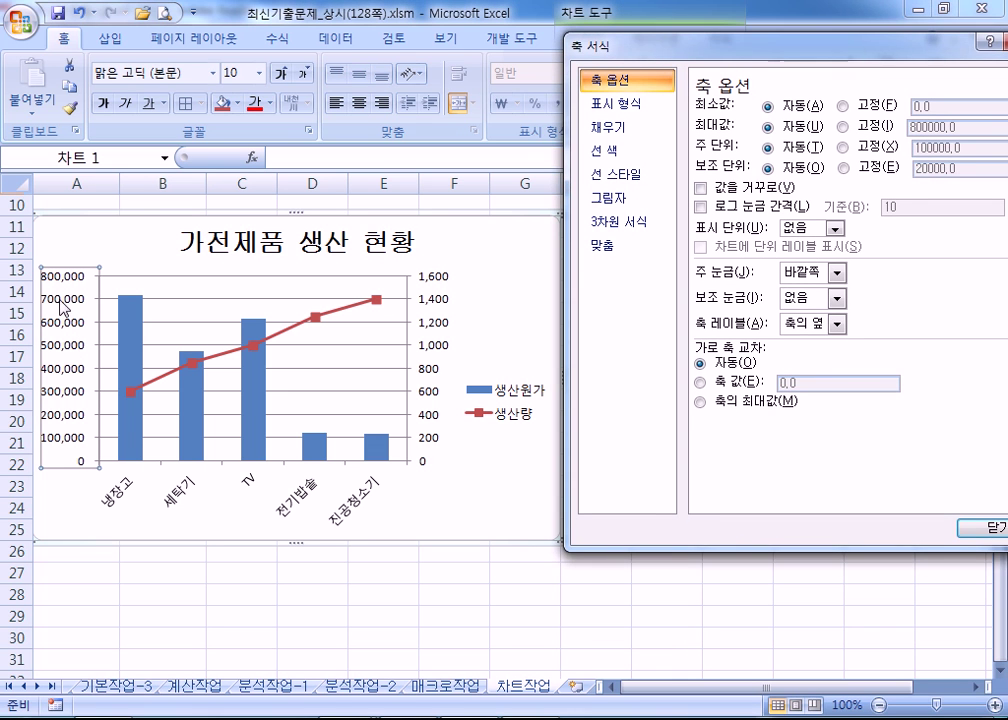
{"action": "left_click_drag", "start_coordinate": [883, 50], "coordinate": [804, 50]}
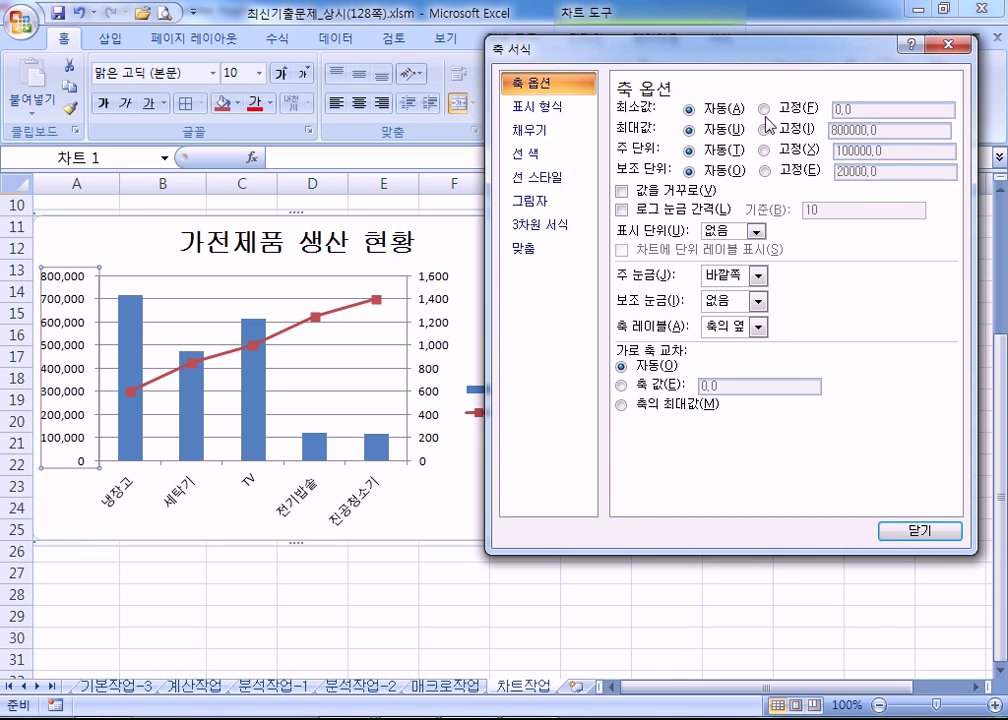
{"action": "left_click", "coordinate": [765, 150]}
{"action": "type", "text": "2"}
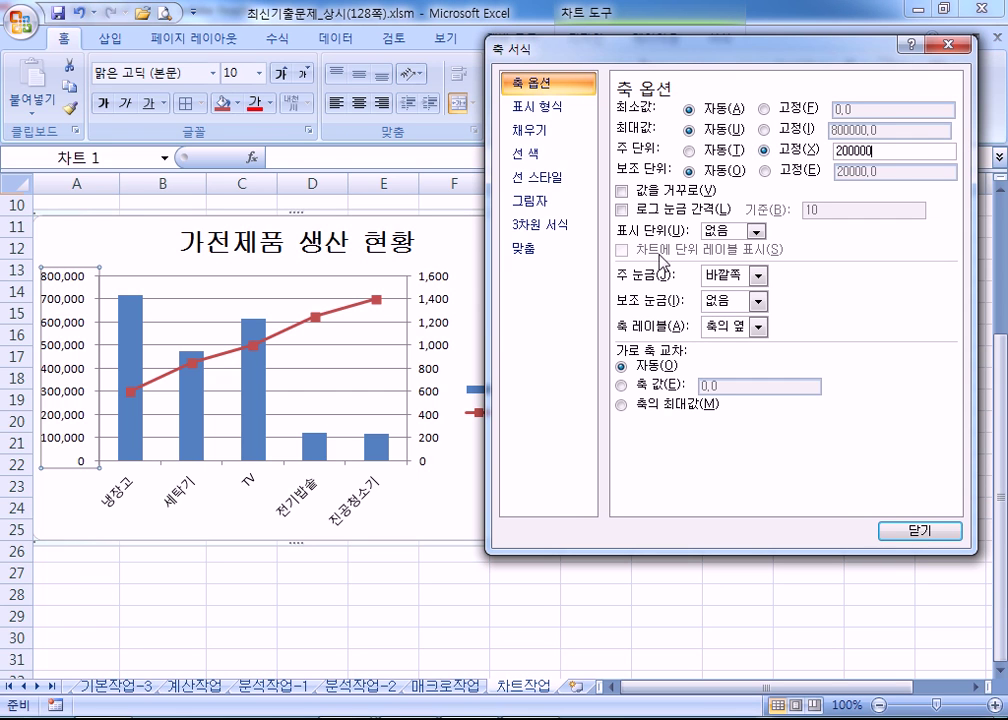
Set the major unit of the chart's secondary vertical axis to a fixed 400
{"action": "left_click", "coordinate": [434, 320]}
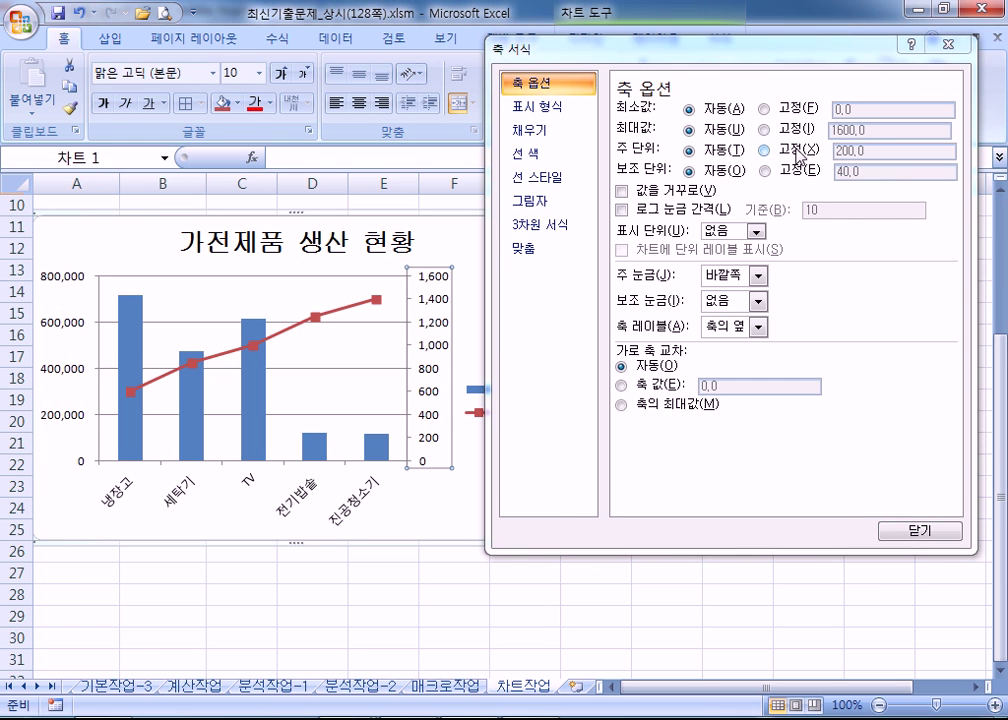
{"action": "left_click", "coordinate": [796, 150]}
{"action": "double_click", "coordinate": [838, 151]}
{"action": "type", "text": "400"}
{"action": "key", "text": "Tab"}
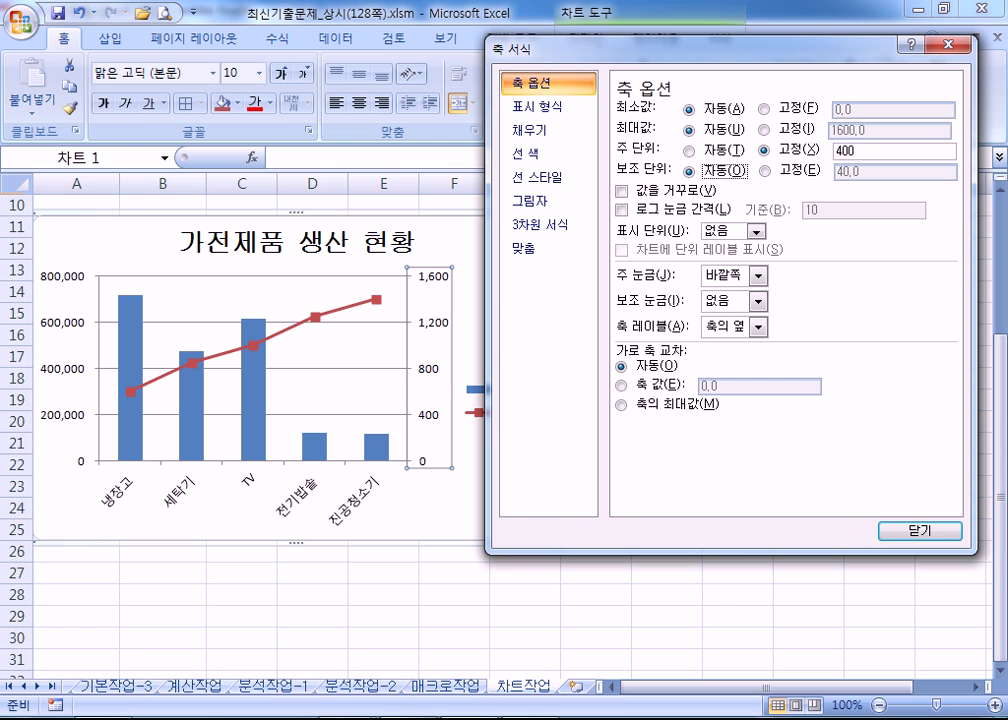
Read instruction ④ on the legend in the exam PDF and set the Excel chart's legend position to 아래쪽
{"action": "key", "text": "alt+Tab"}
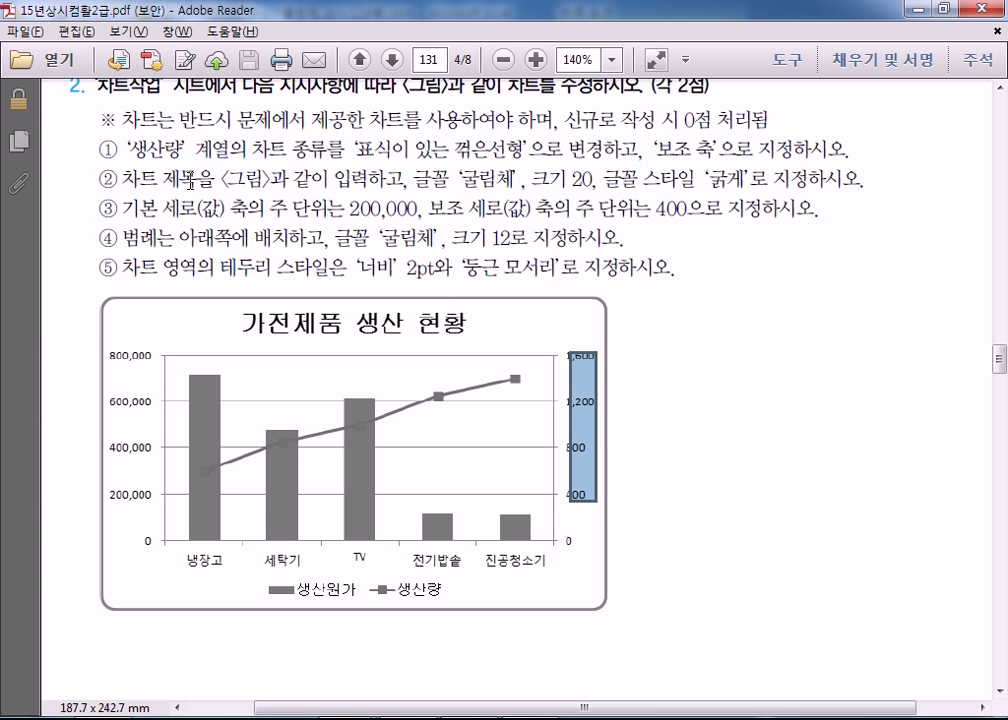
{"action": "left_click_drag", "start_coordinate": [122, 238], "coordinate": [622, 240]}
{"action": "key", "text": "alt+Tab"}
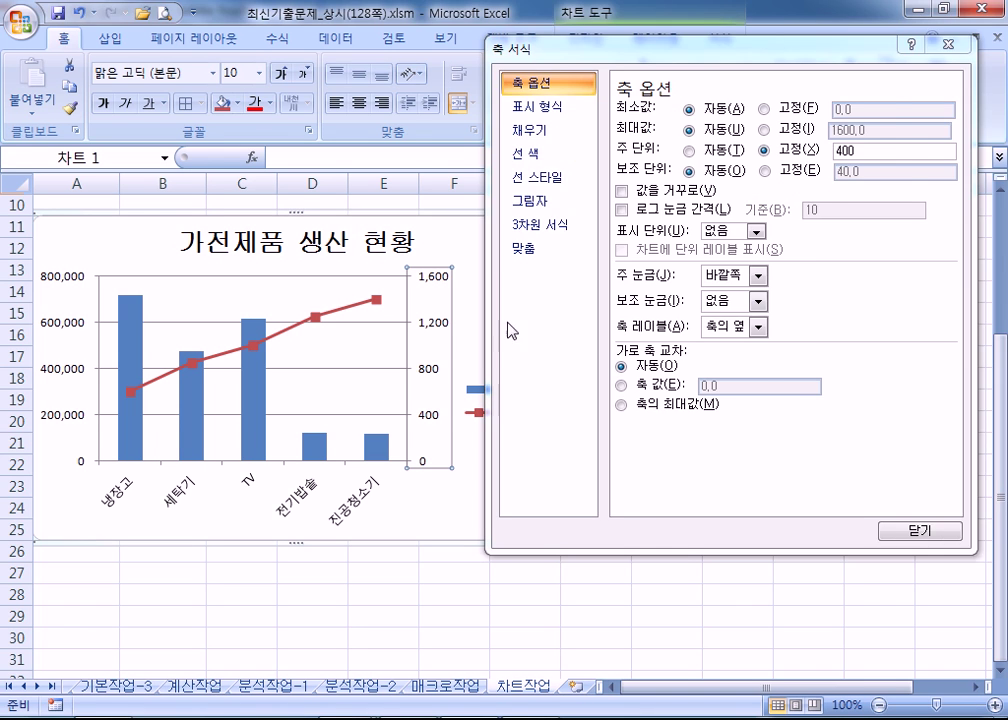
{"action": "left_click_drag", "start_coordinate": [562, 60], "coordinate": [639, 57]}
{"action": "left_click", "coordinate": [495, 412]}
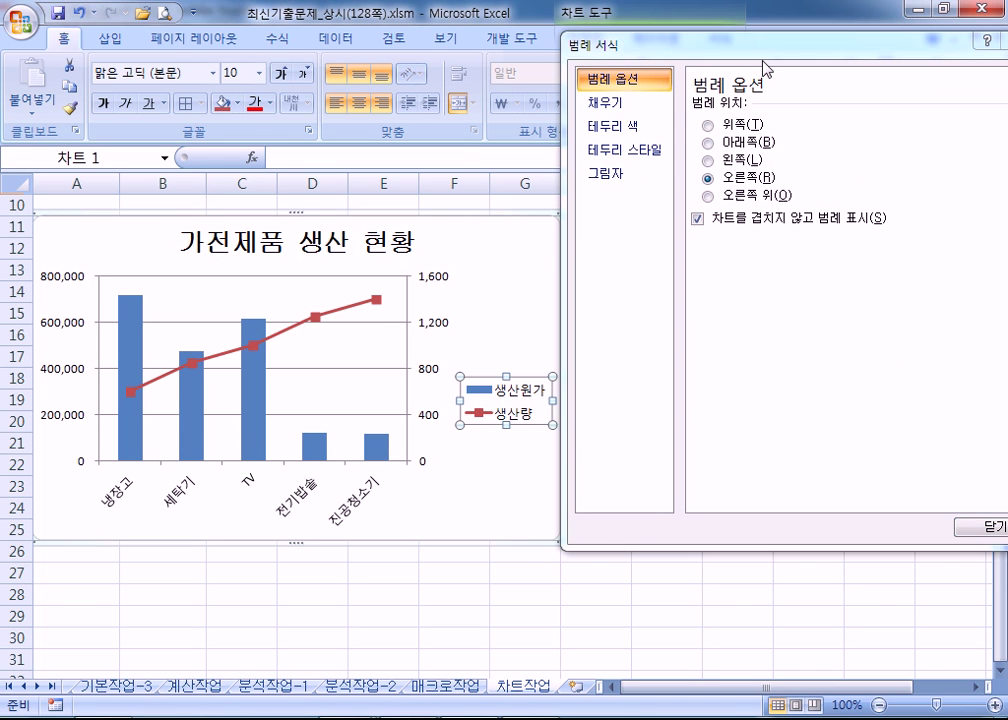
{"action": "left_click", "coordinate": [709, 142]}
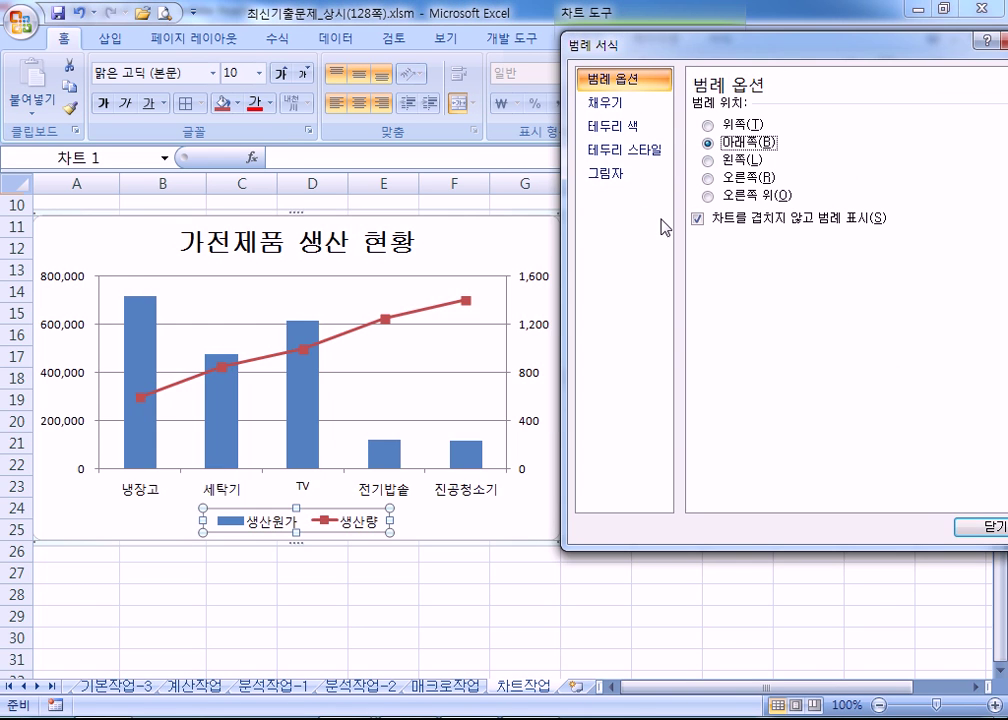
Recheck the legend instruction in the exam PDF and format the chart legend in 굴림체 at size 12
{"action": "left_click", "coordinate": [407, 287]}
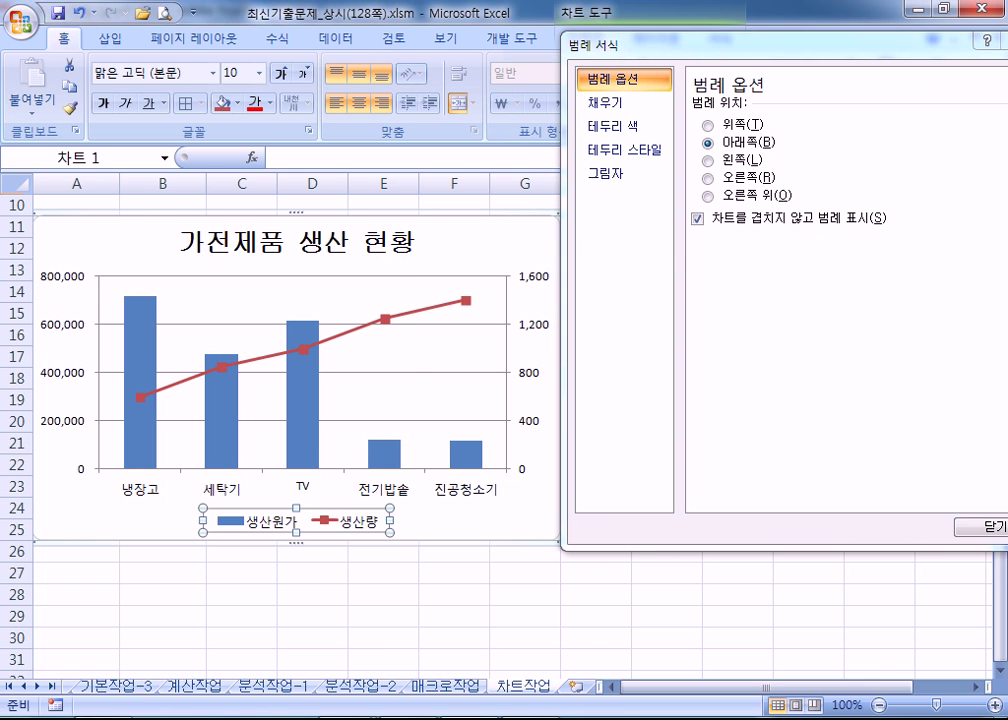
{"action": "left_click", "coordinate": [405, 590]}
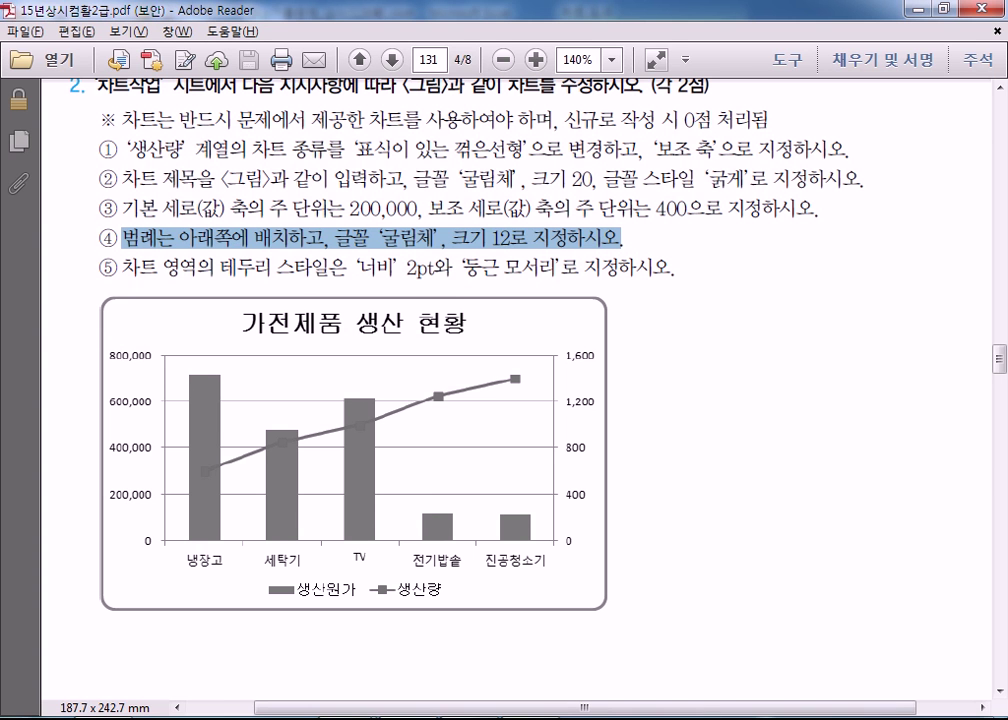
{"action": "key", "text": "alt+Tab"}
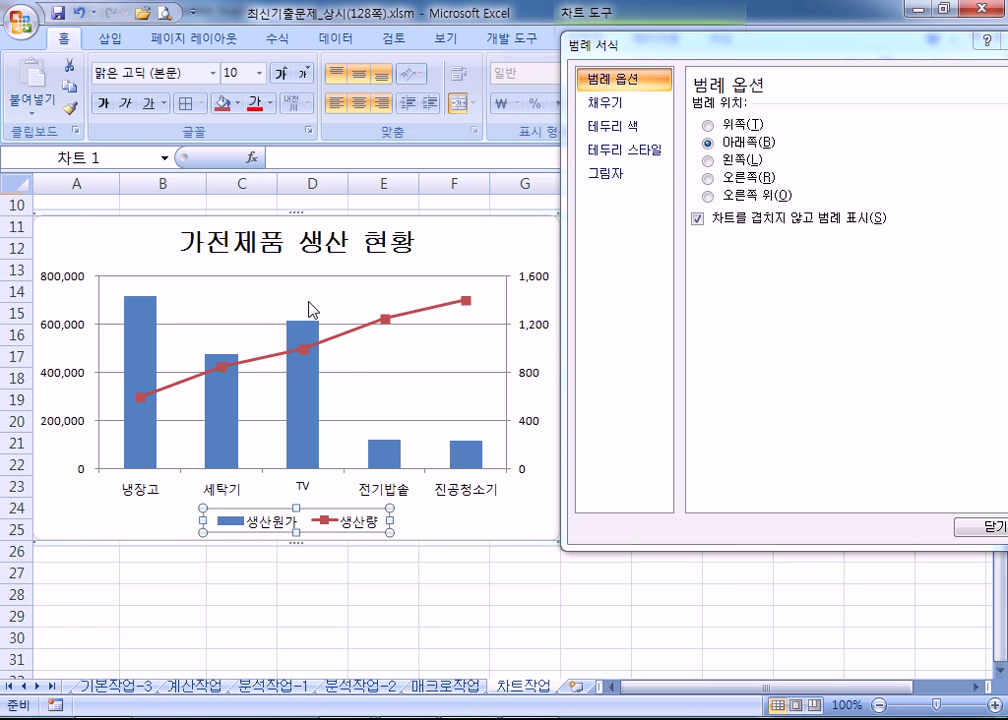
{"action": "left_click", "coordinate": [213, 74]}
{"action": "left_click", "coordinate": [122, 234]}
{"action": "left_click", "coordinate": [285, 76]}
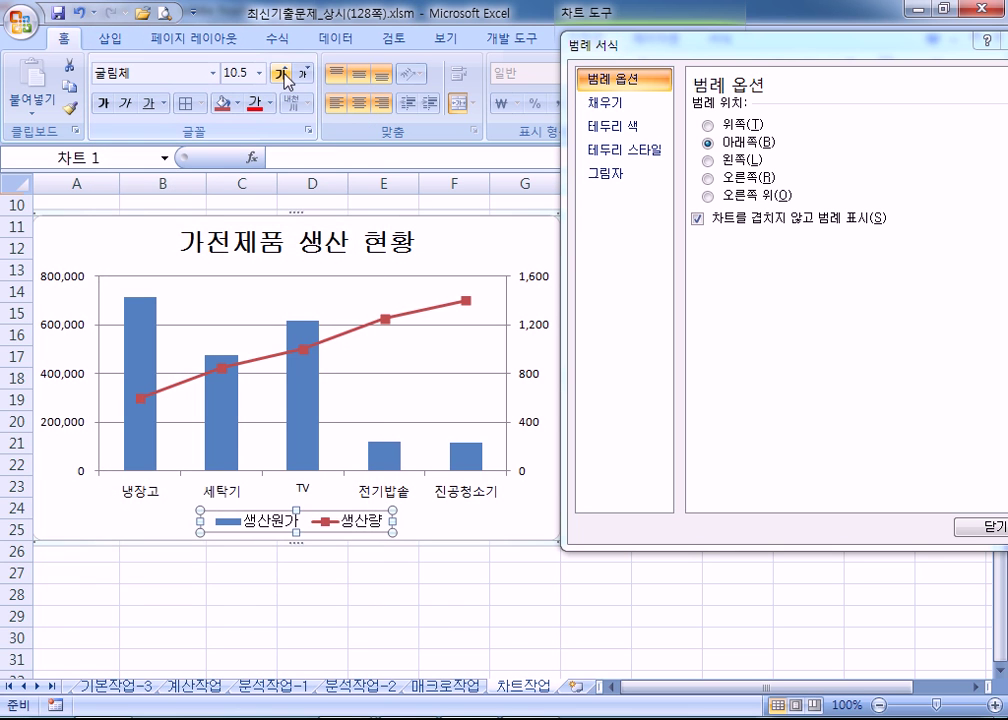
{"action": "left_click", "coordinate": [285, 76]}
{"action": "left_click", "coordinate": [285, 76]}
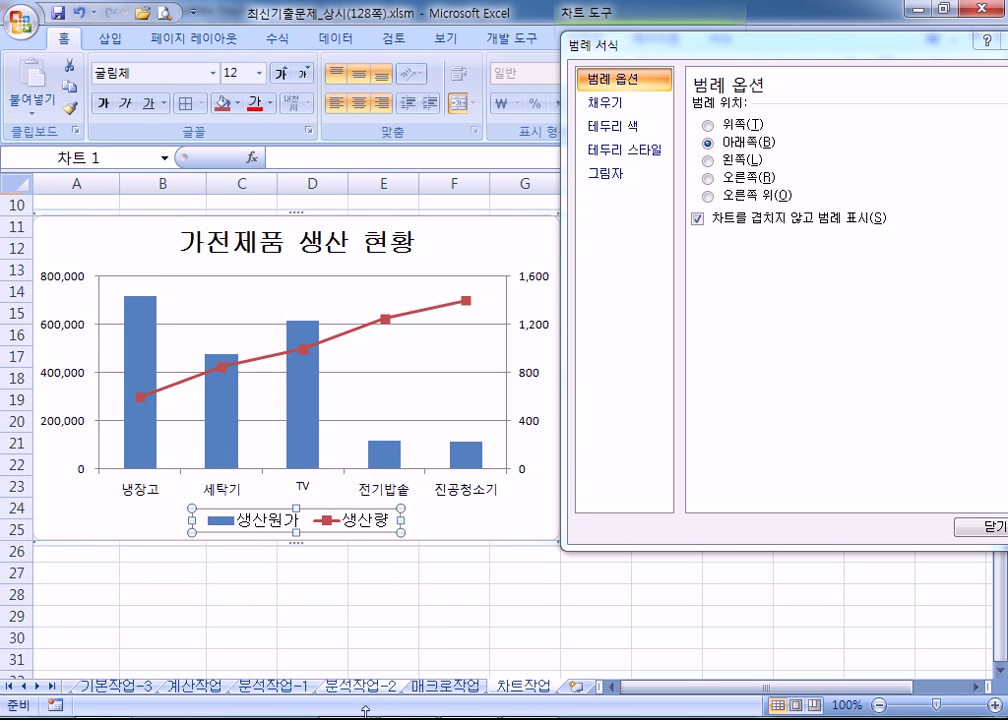
Read instruction ⑤ in the exam PDF and give the Excel chart area a 2 pt border with 둥근 모서리
{"action": "left_click", "coordinate": [365, 710]}
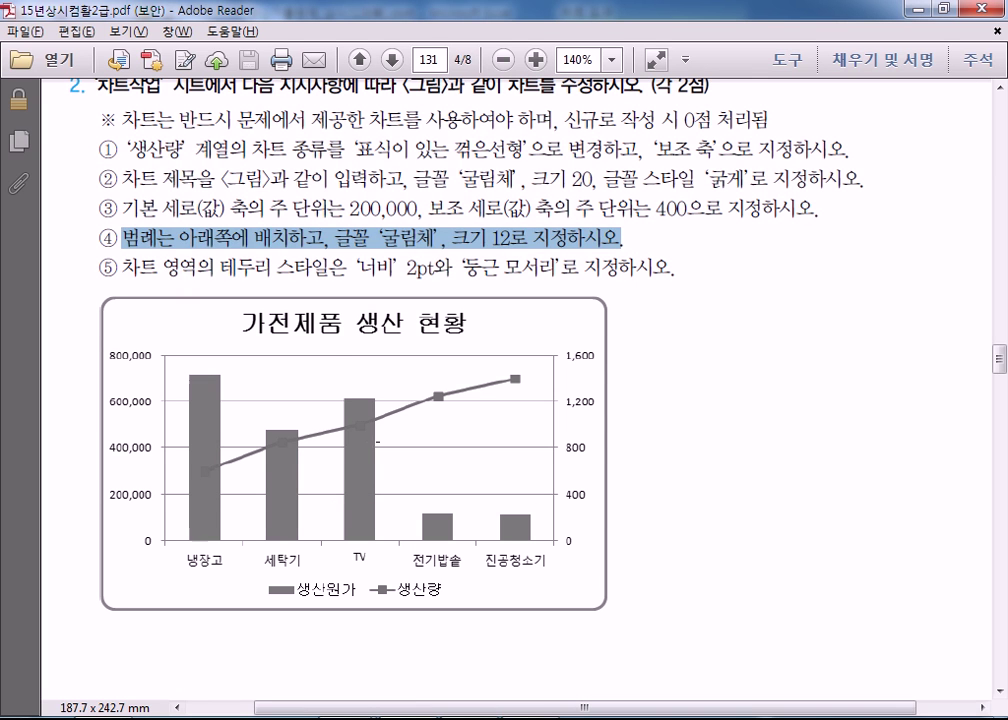
{"action": "left_click_drag", "start_coordinate": [160, 266], "coordinate": [417, 273]}
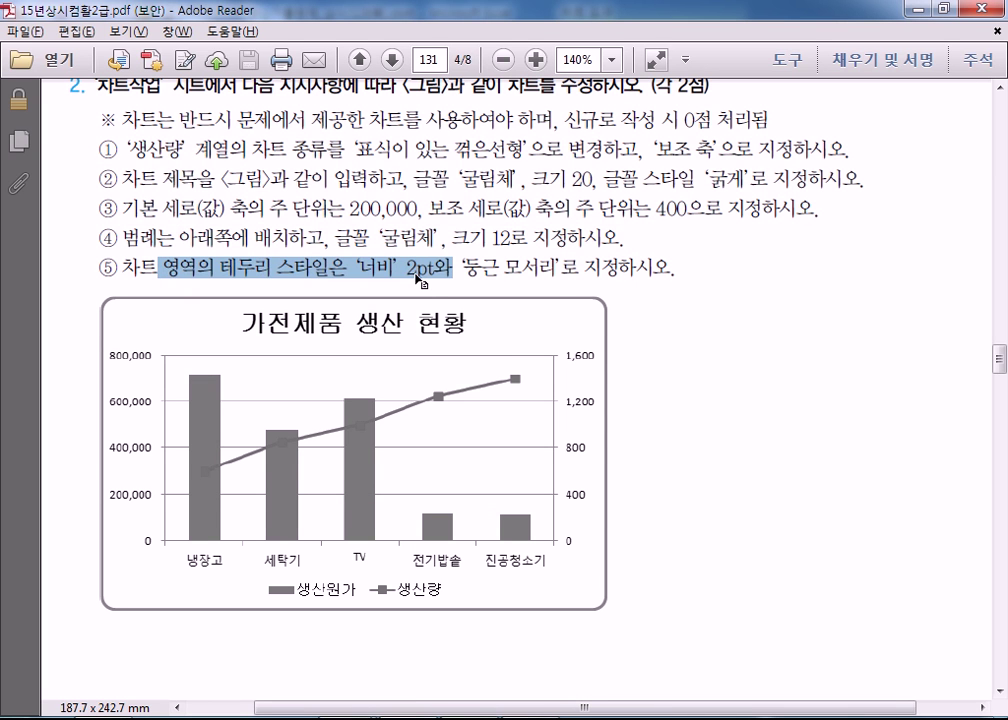
{"action": "left_click", "coordinate": [413, 712]}
{"action": "left_click_drag", "start_coordinate": [717, 60], "coordinate": [688, 48]}
{"action": "left_click", "coordinate": [531, 236]}
{"action": "left_click", "coordinate": [645, 122]}
{"action": "left_click", "coordinate": [880, 99]}
{"action": "left_click", "coordinate": [880, 99]}
{"action": "left_click", "coordinate": [880, 100]}
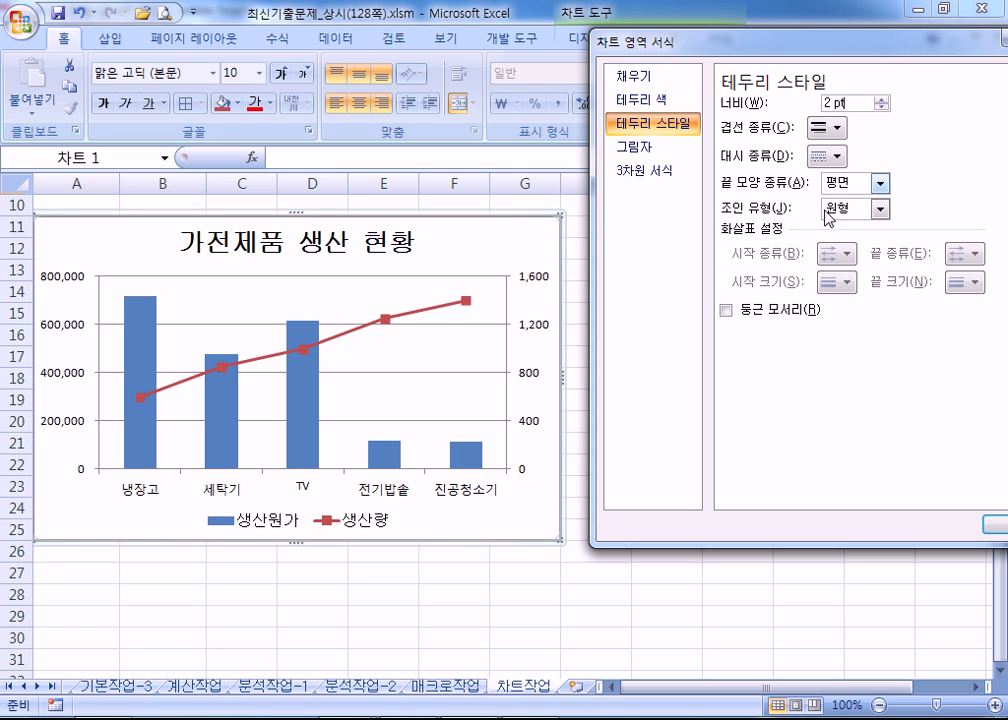
{"action": "left_click", "coordinate": [726, 310]}
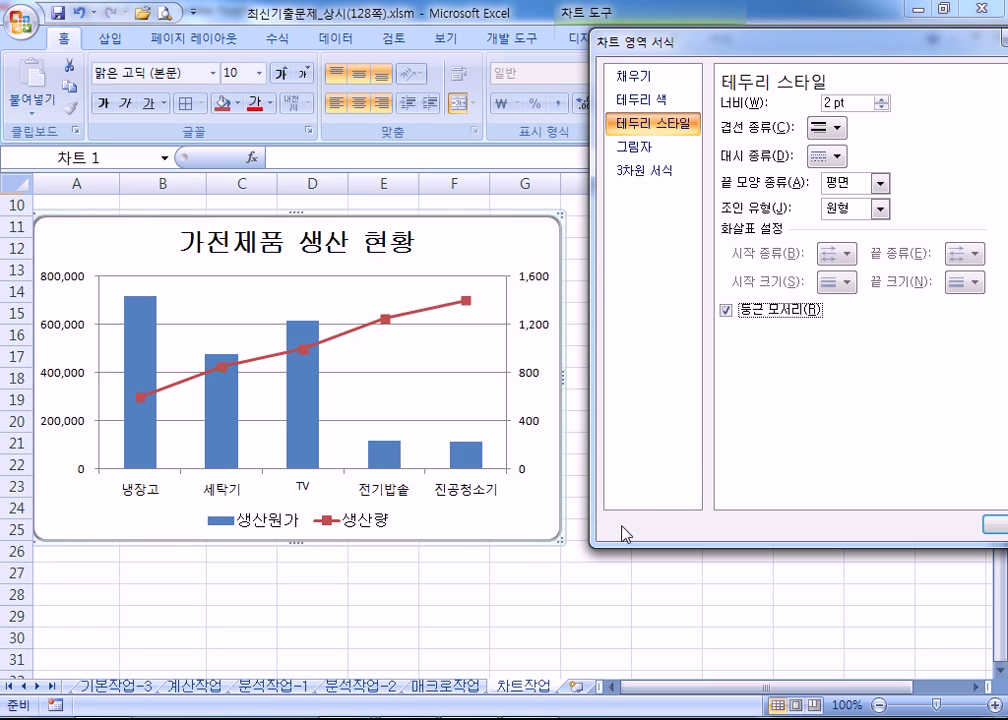
{"action": "left_click", "coordinate": [522, 594]}
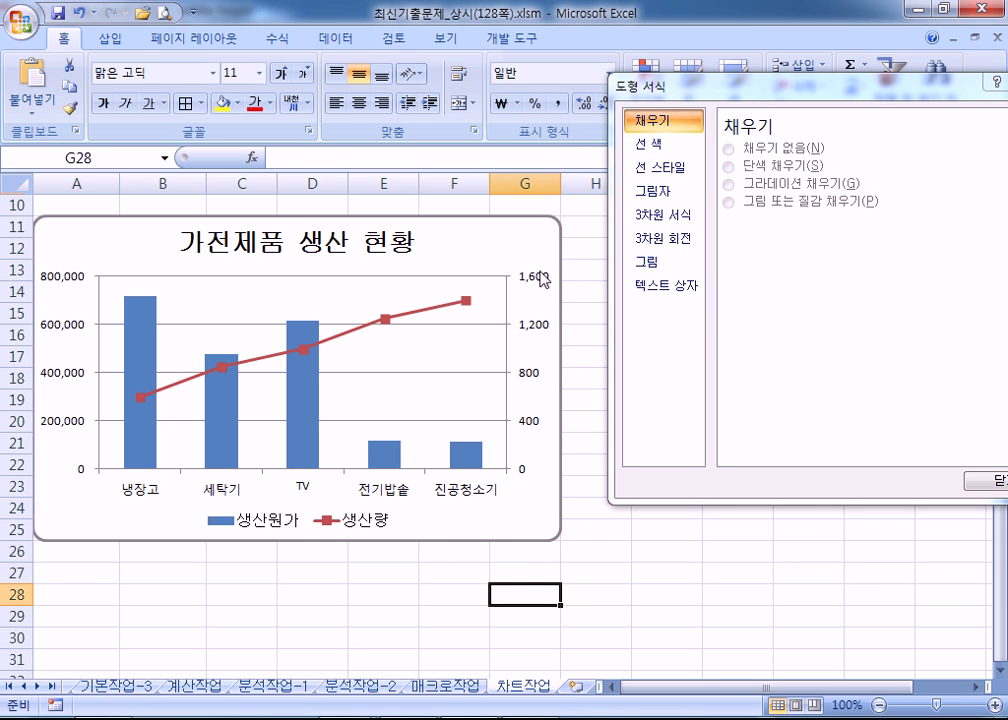
Review the chart area's border style settings for width and rounded corners, and close the format dialog
{"action": "left_click", "coordinate": [522, 243]}
{"action": "left_click", "coordinate": [661, 126]}
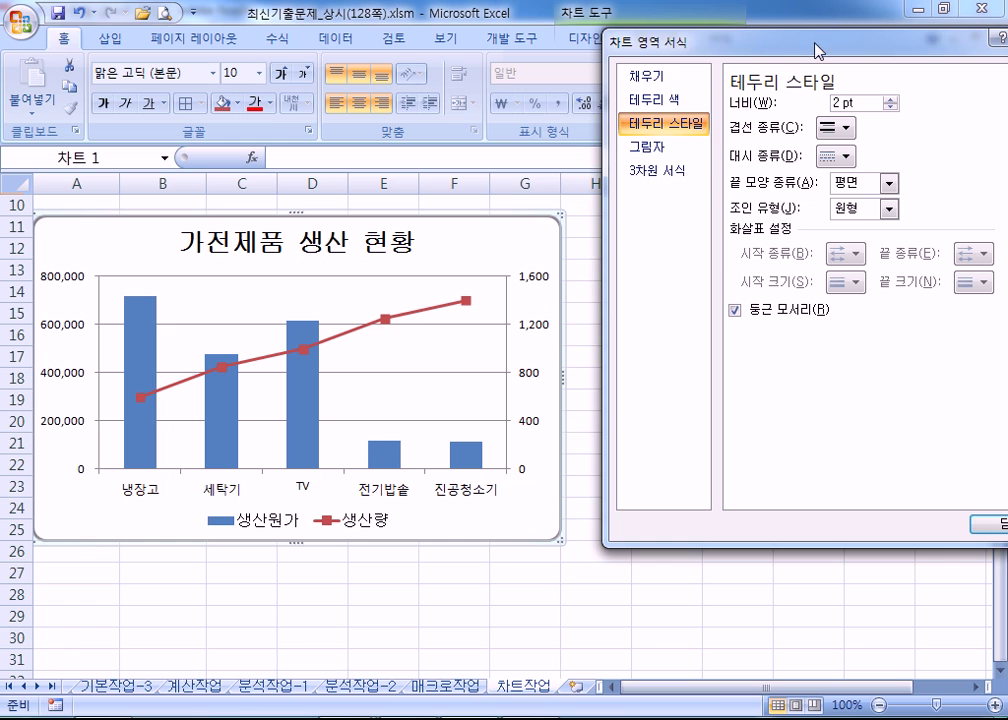
{"action": "left_click_drag", "start_coordinate": [645, 40], "coordinate": [563, 48]}
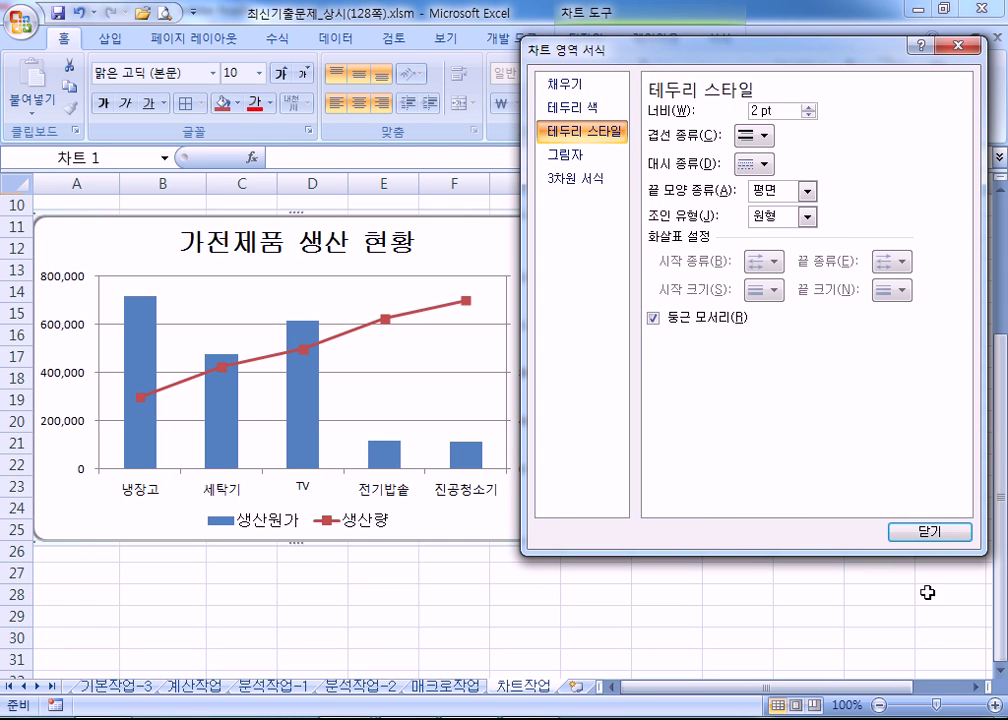
{"action": "left_click", "coordinate": [935, 533]}
{"action": "left_click", "coordinate": [700, 272]}
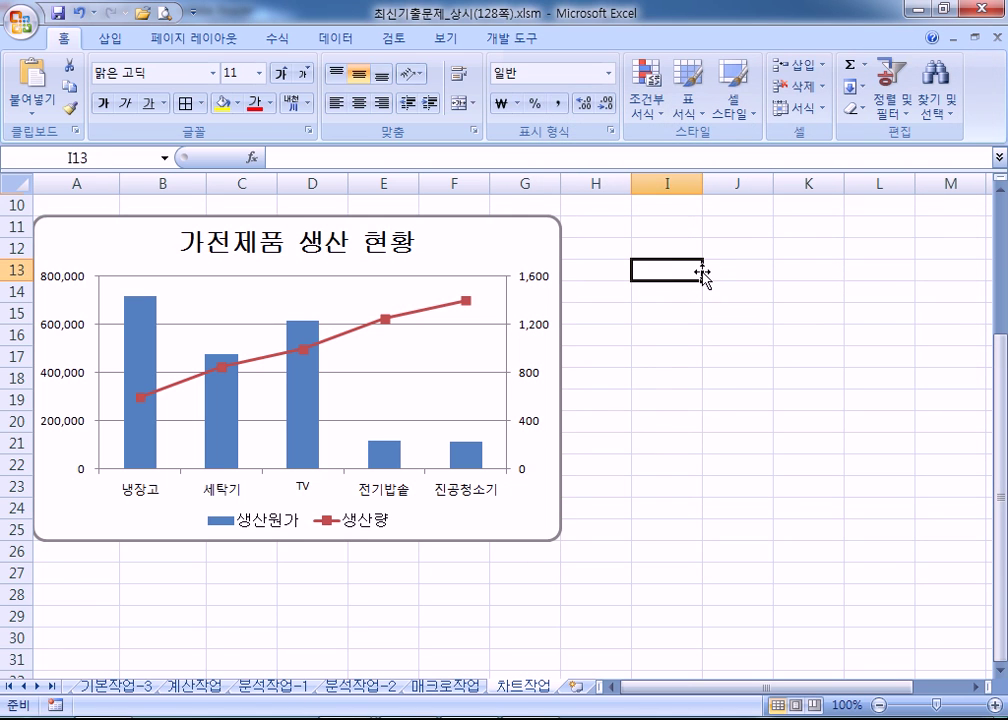
Compare the finished chart with the sample figure in the exam PDF and return to the 차트작업 sheet in Excel
{"action": "left_click", "coordinate": [529, 241]}
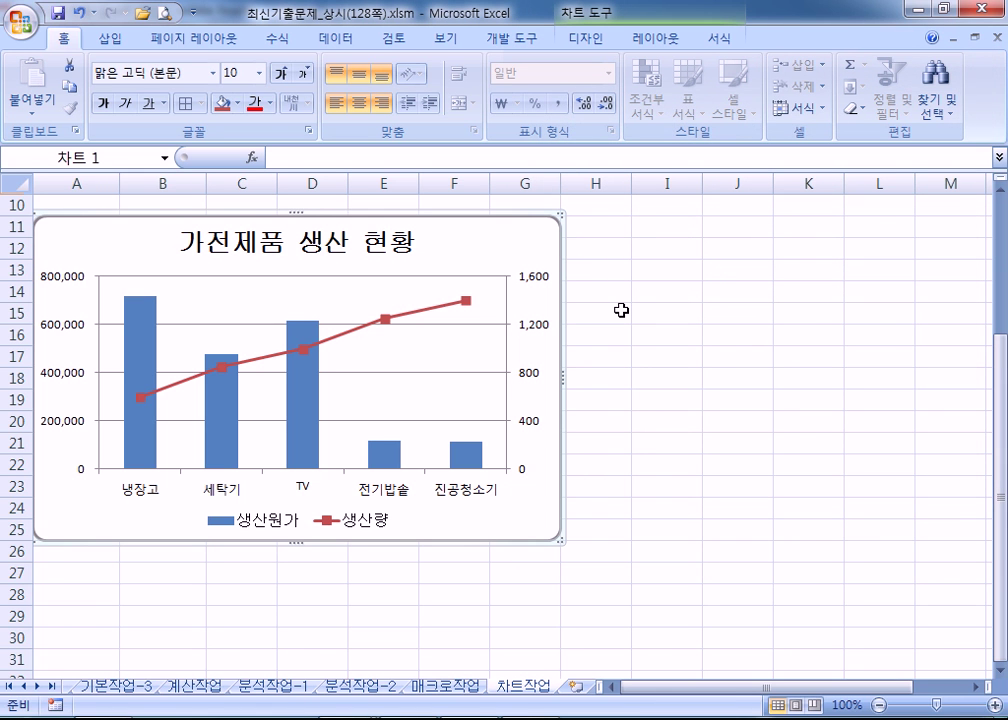
{"action": "key", "text": "alt+Tab"}
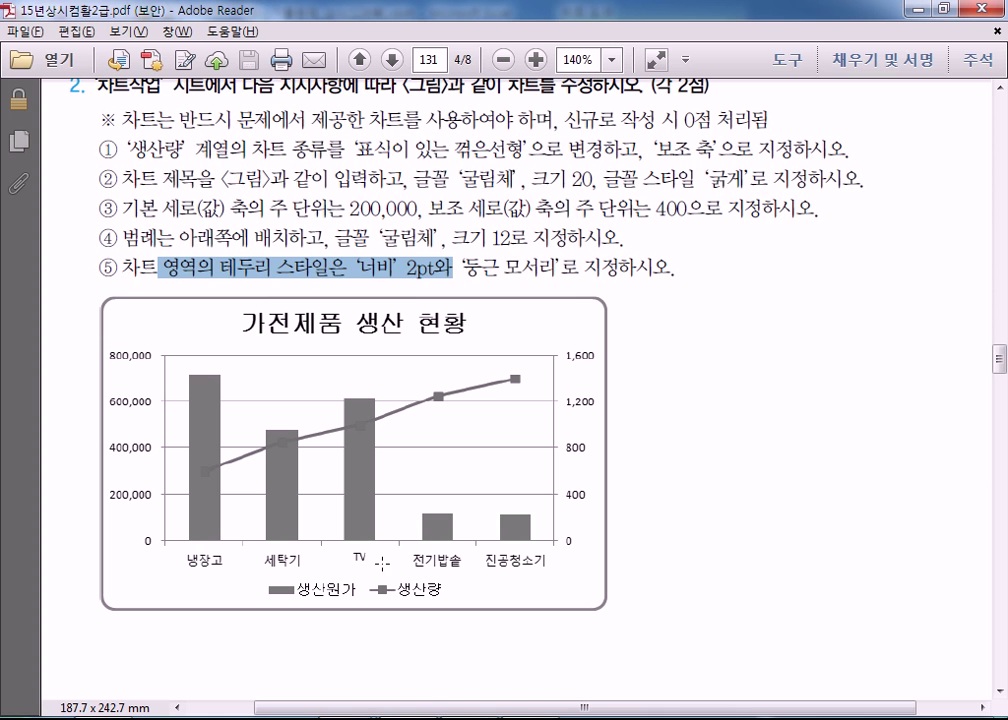
{"action": "scroll", "coordinate": [659, 424], "scroll_direction": "down", "scroll_amount": 2}
{"action": "left_click", "coordinate": [662, 465]}
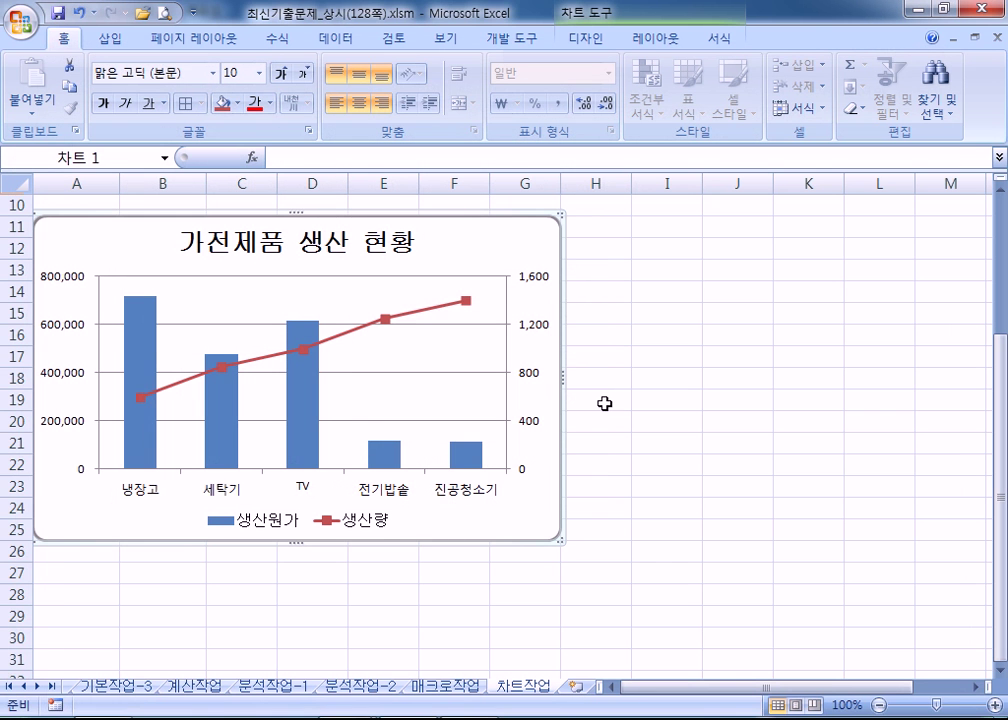
{"action": "left_click", "coordinate": [603, 403]}
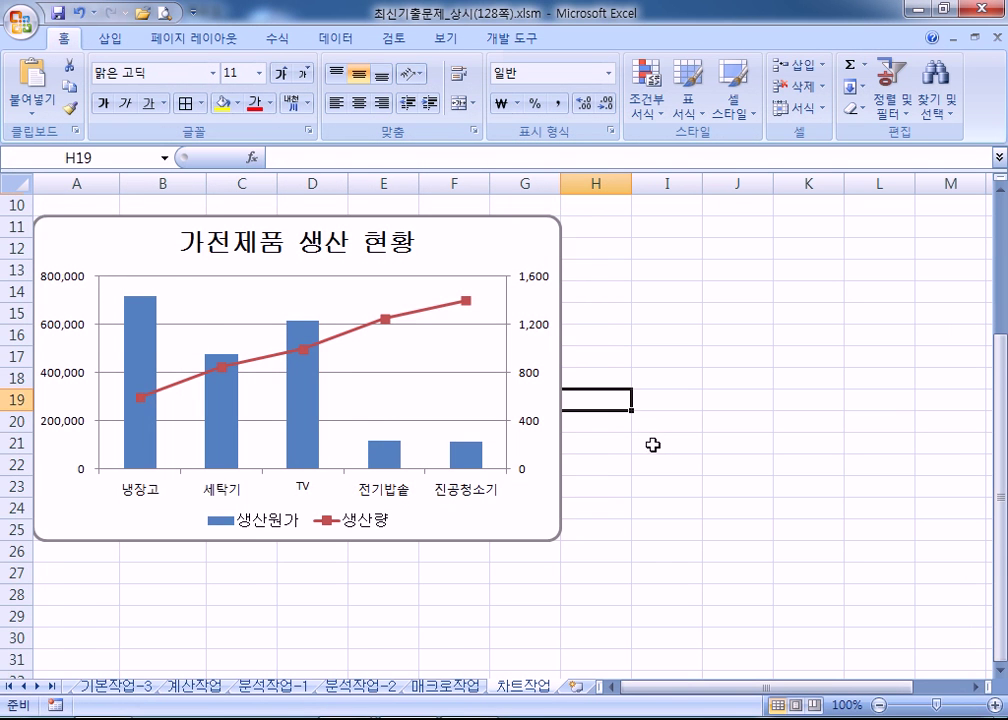
Return the 차트작업 and 분석작업-2 sheets to cell A1, and set the 분석작업-2 zoom to 100%
{"action": "scroll", "coordinate": [653, 445], "scroll_direction": "up", "scroll_amount": 3}
{"action": "left_click", "coordinate": [394, 317]}
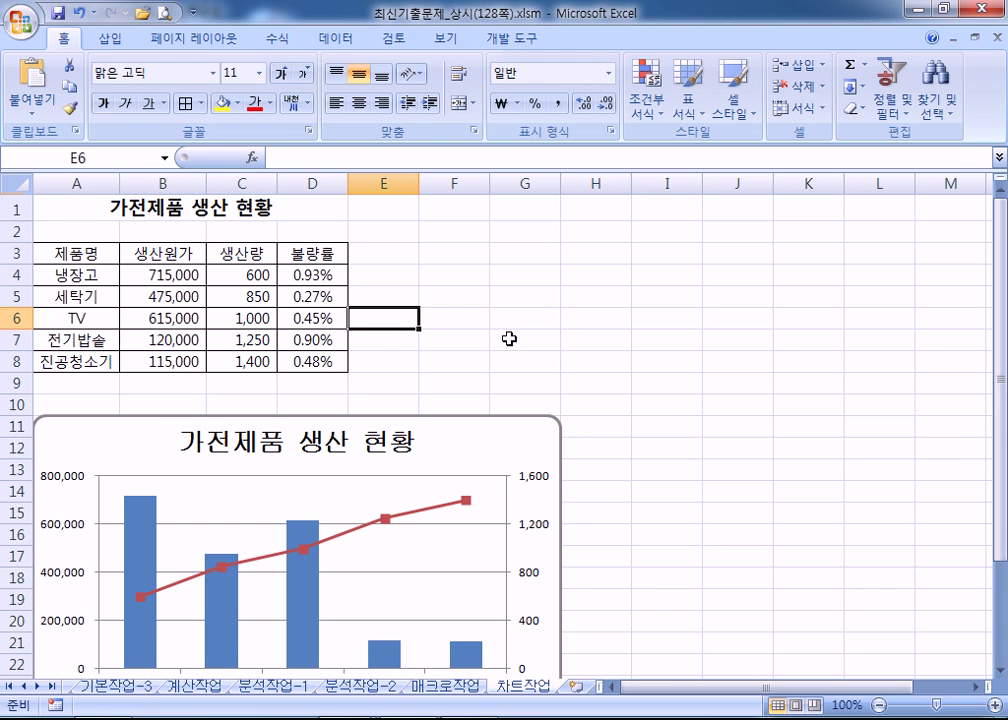
{"action": "key", "text": "ctrl+Home"}
{"action": "key", "text": "ctrl+Page_Up"}
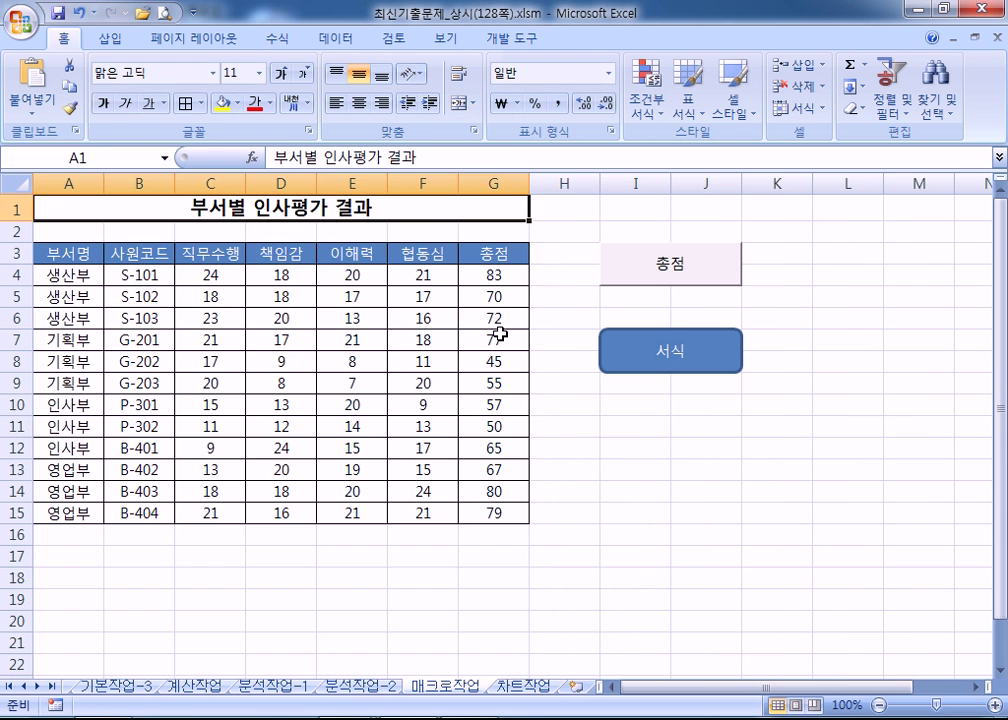
{"action": "key", "text": "ctrl+Page_Up"}
{"action": "key", "text": "ctrl+Home"}
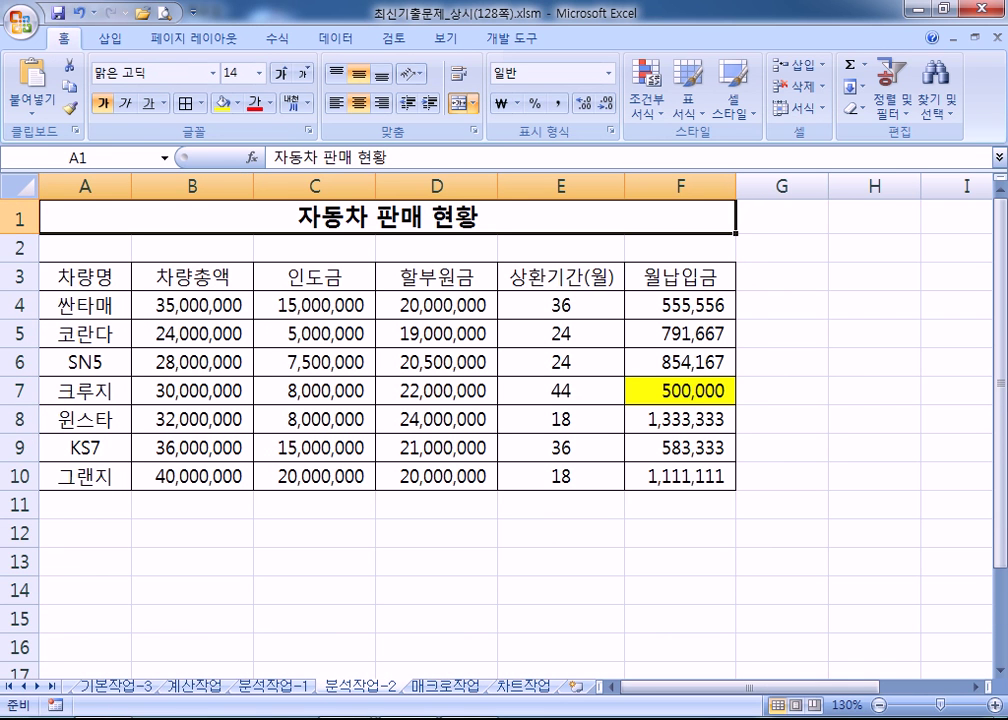
{"action": "scroll", "coordinate": [412, 410], "scroll_direction": "down", "scroll_amount": 3}
{"action": "scroll", "coordinate": [414, 407], "scroll_direction": "up", "scroll_amount": 1}
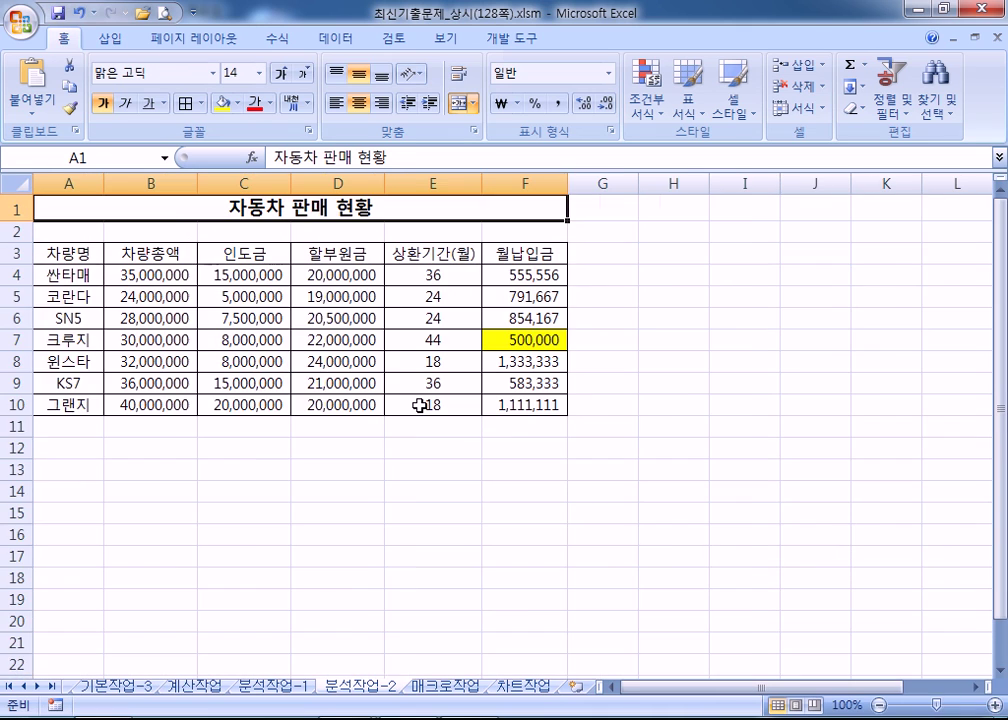
Return the 계산작업 sheet to cell A1 and zoom it out to 85% to review its tables
{"action": "key", "text": "ctrl+Page_Up"}
{"action": "key", "text": "ctrl+Page_Up"}
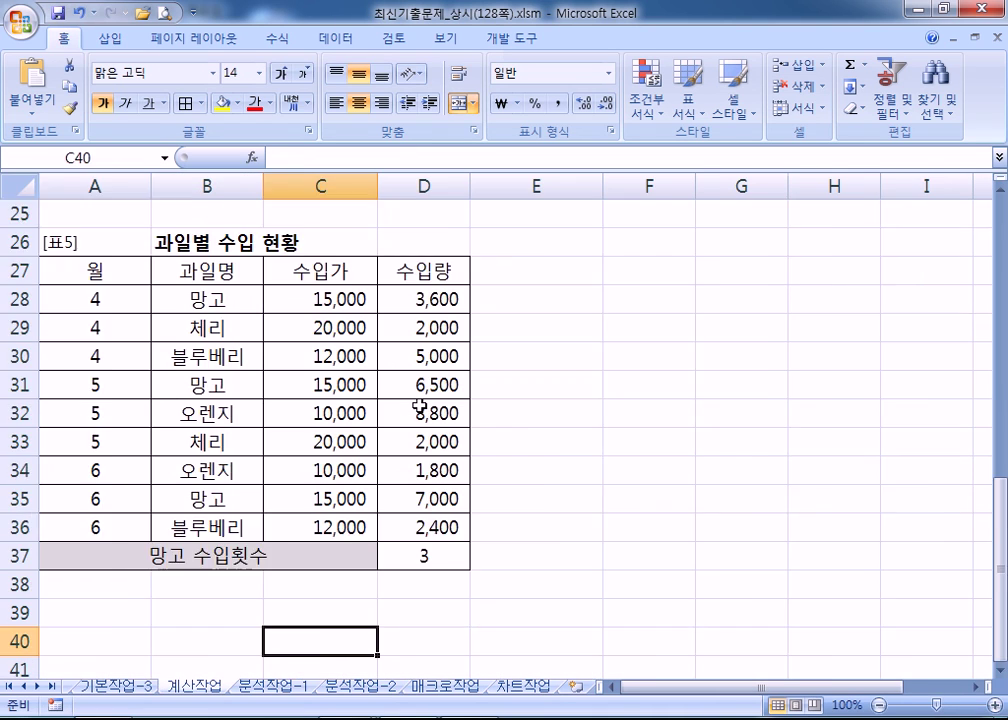
{"action": "key", "text": "ctrl+Home"}
{"action": "scroll", "coordinate": [655, 295], "scroll_direction": "up", "scroll_amount": 1}
{"action": "scroll", "coordinate": [660, 300], "scroll_direction": "down", "scroll_amount": 2}
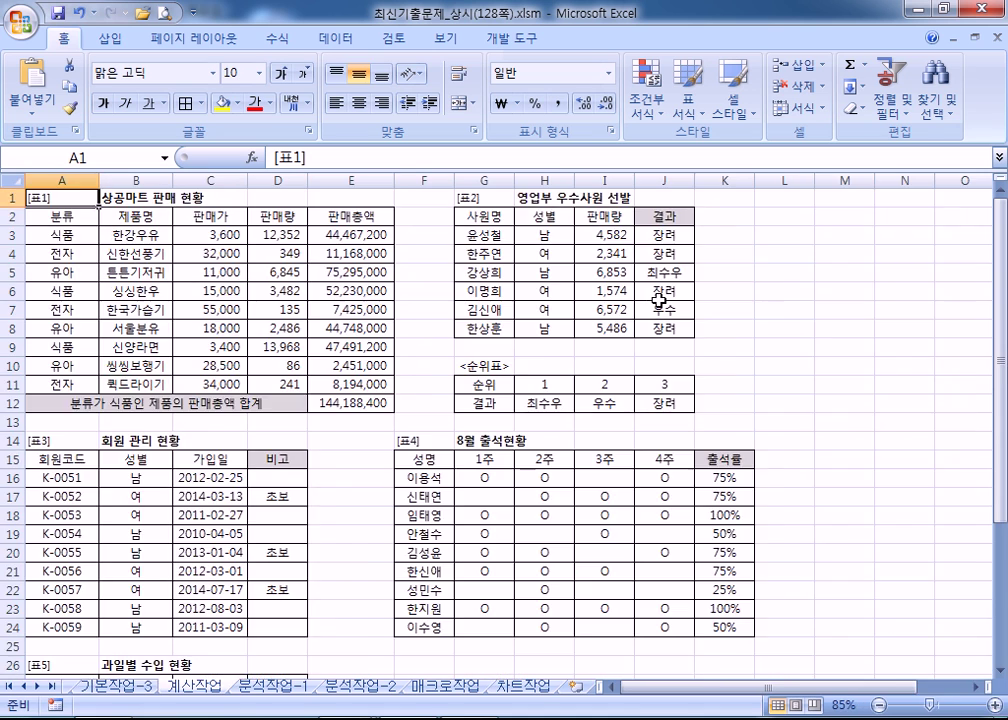
{"action": "scroll", "coordinate": [659, 301], "scroll_direction": "up", "scroll_amount": 1}
Return the 기본작업-3 and 기본작업-2 sheets to cell A1 while reviewing the basic-task sheets, ending on 기본작업-2
{"action": "key", "text": "ctrl+Page_Up"}
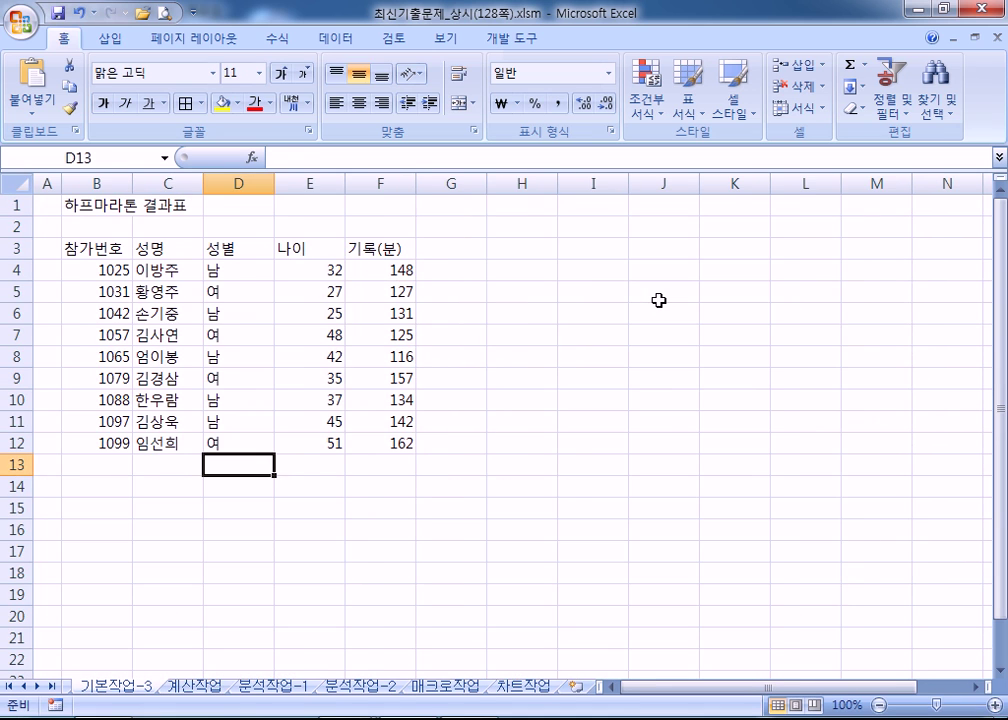
{"action": "key", "text": "ctrl+Page_Up"}
{"action": "key", "text": "ctrl+Home"}
{"action": "key", "text": "ctrl+Page_Down"}
{"action": "key", "text": "ctrl+Home"}
{"action": "key", "text": "ctrl+Page_Up"}
{"action": "key", "text": "ctrl+Page_Up"}
{"action": "key", "text": "ctrl+Page_Down"}
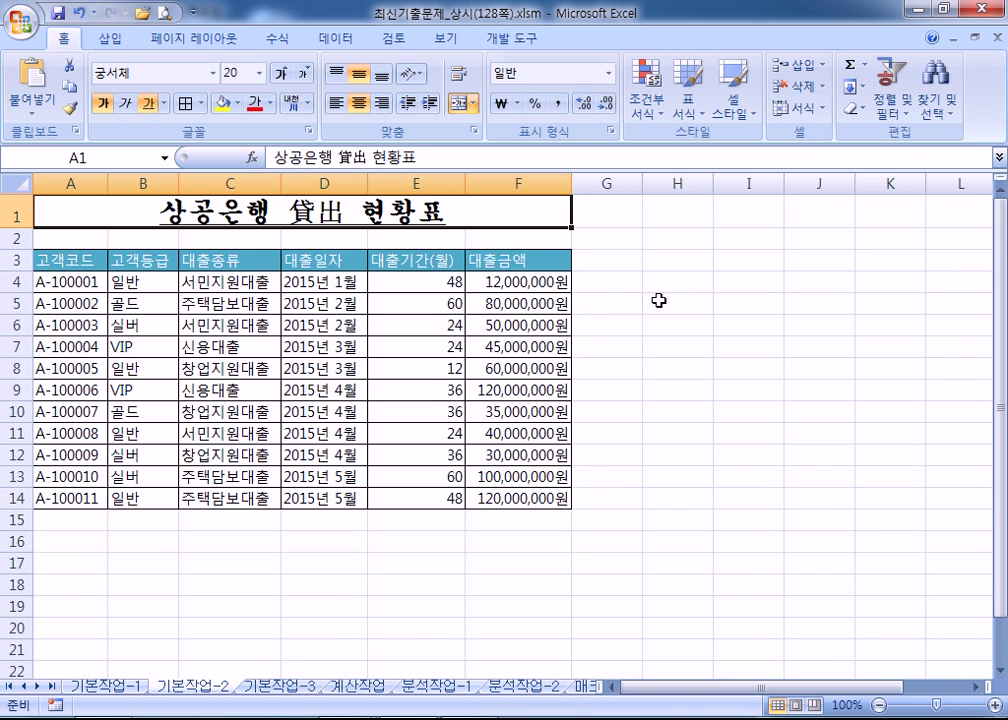